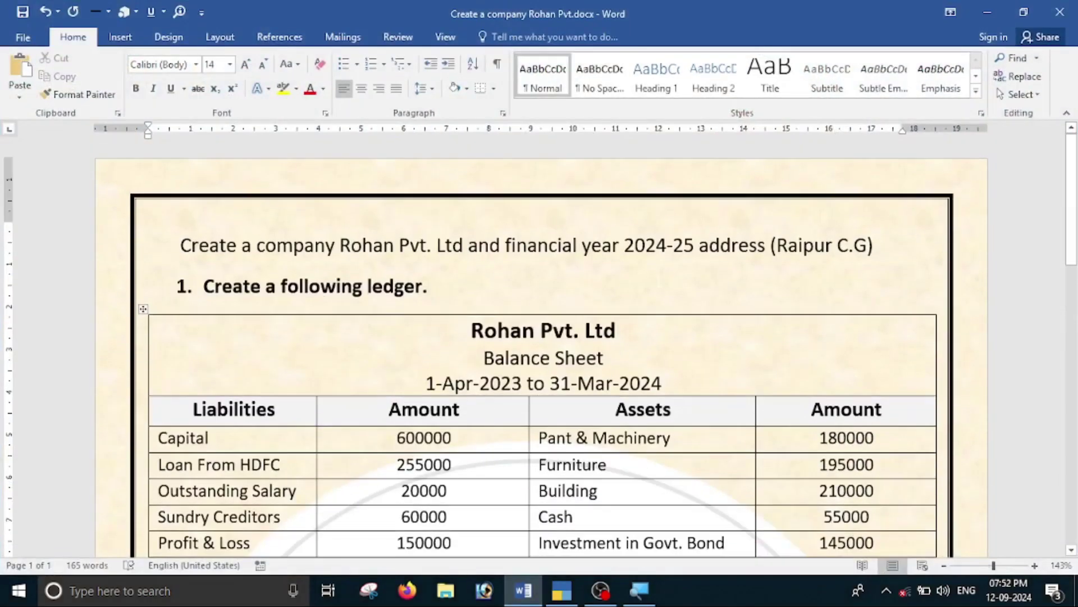
Review the assignment's company, financial year 2024-25 and closing-stock requirements in Word, then switch to TallyPrime.
click(707, 253)
scroll(426, 361, down, 15)
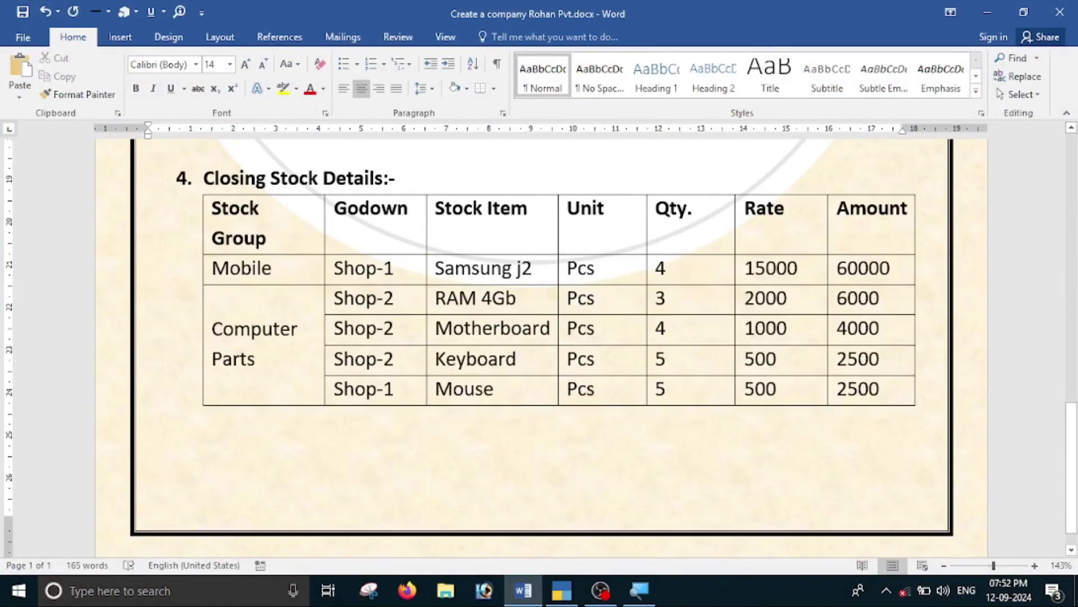
scroll(481, 407, up, 15)
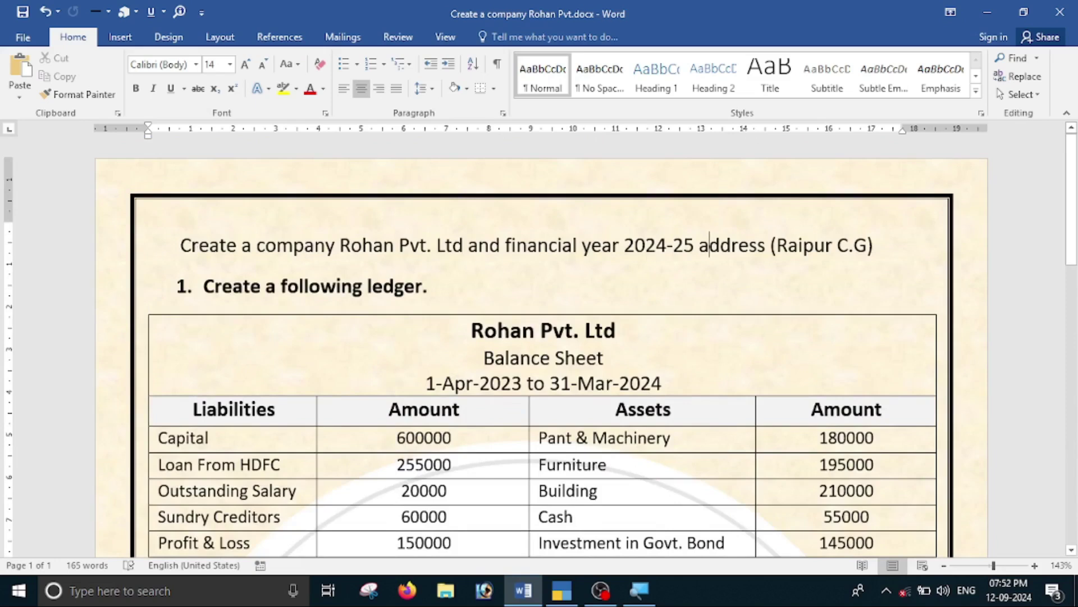
drag(625, 247, 694, 262)
click(697, 283)
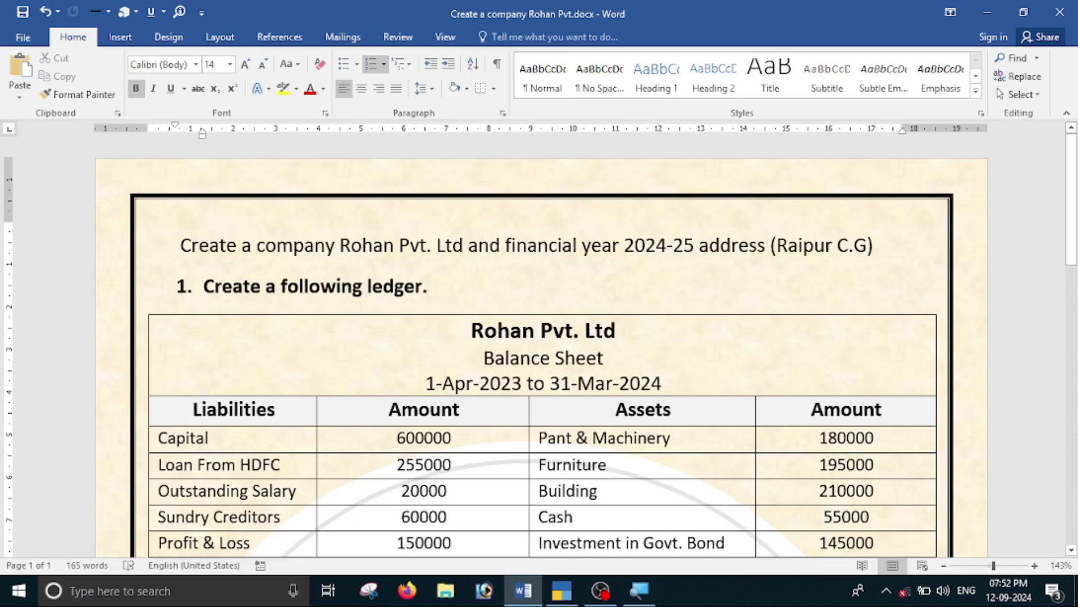
key(alt+Tab)
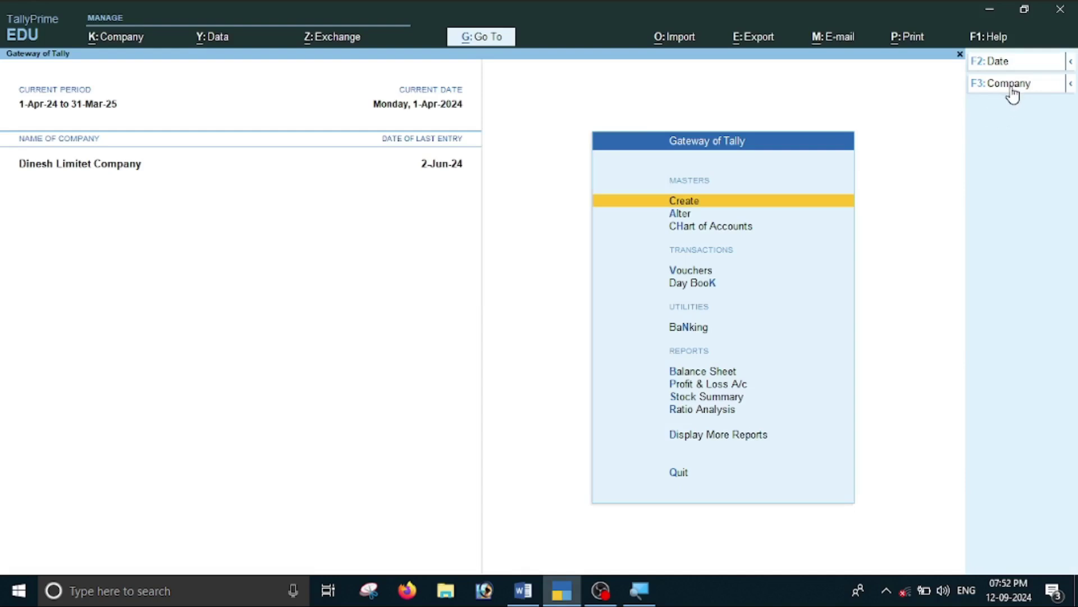
Start a new company from the company list and name it Rohan Pvt Ltd.
key(F3)
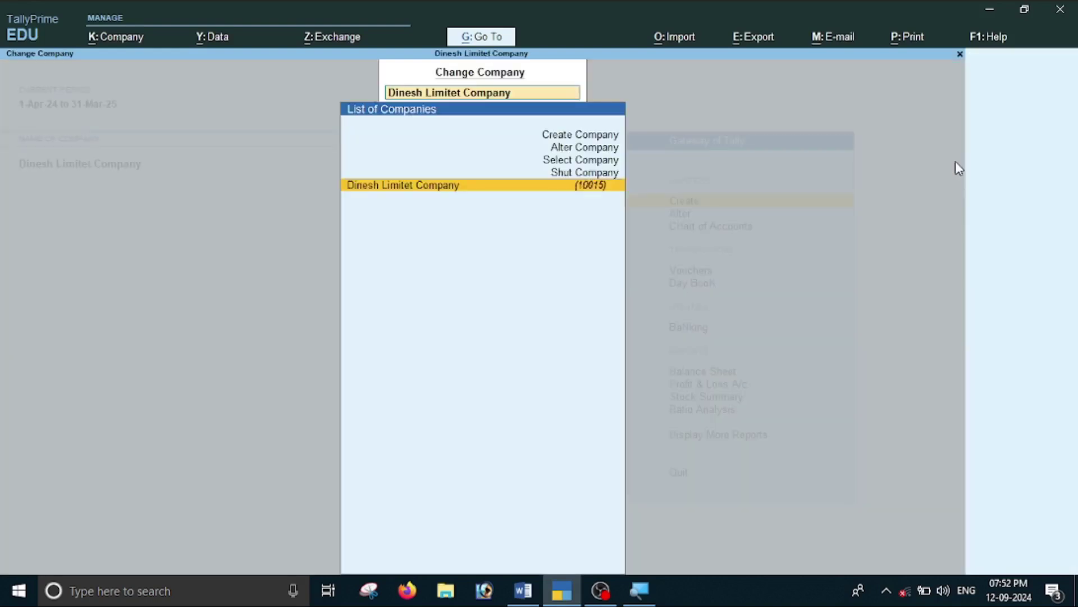
key(Up)
key(Up)
key(Up)
key(Up)
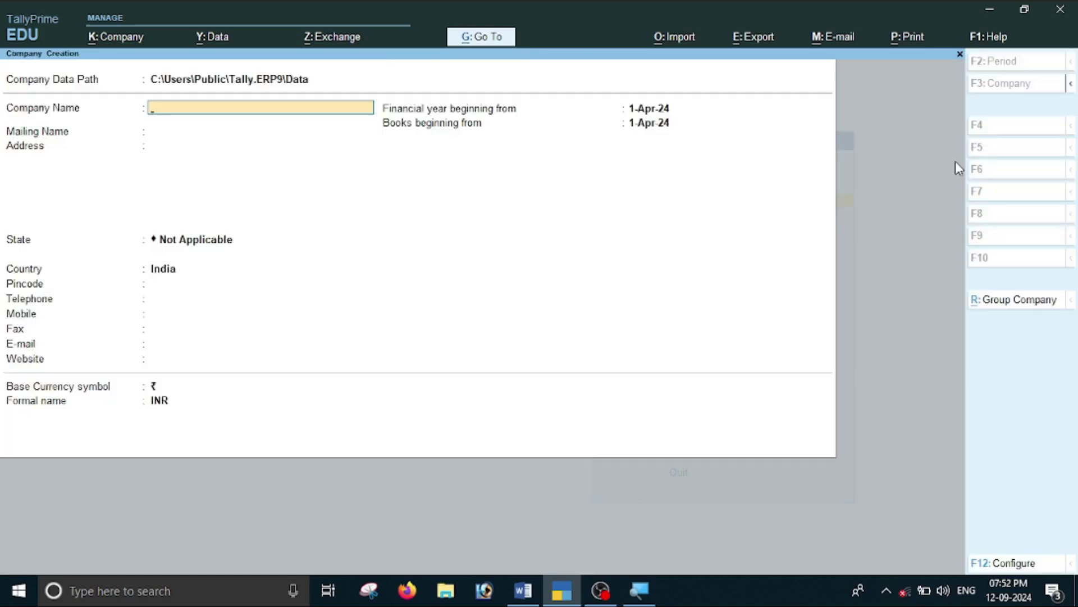
key(alt+Tab)
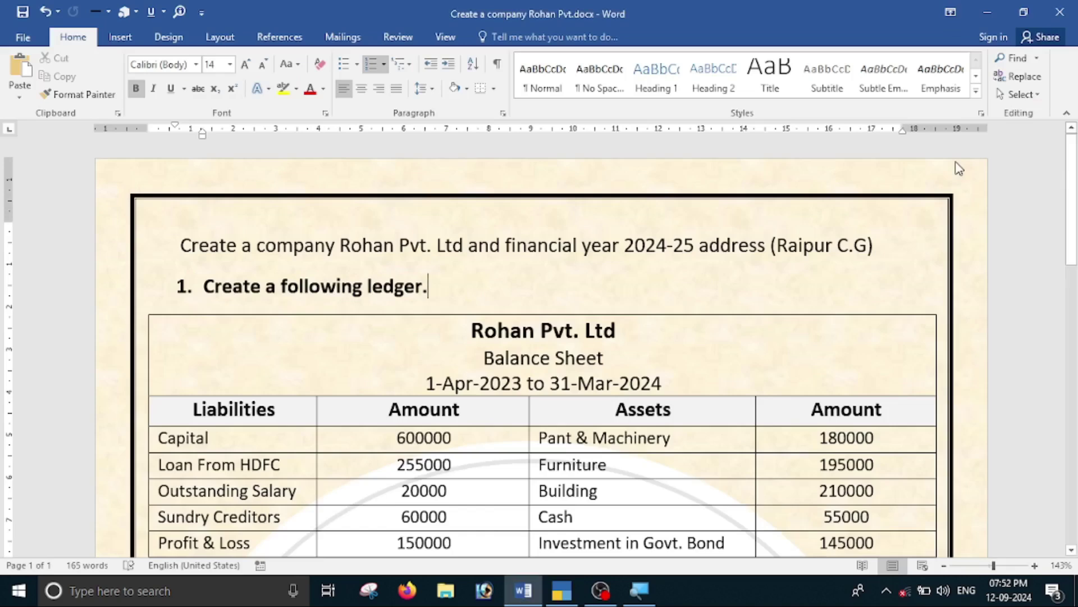
key(alt+Tab)
text(Rohan)
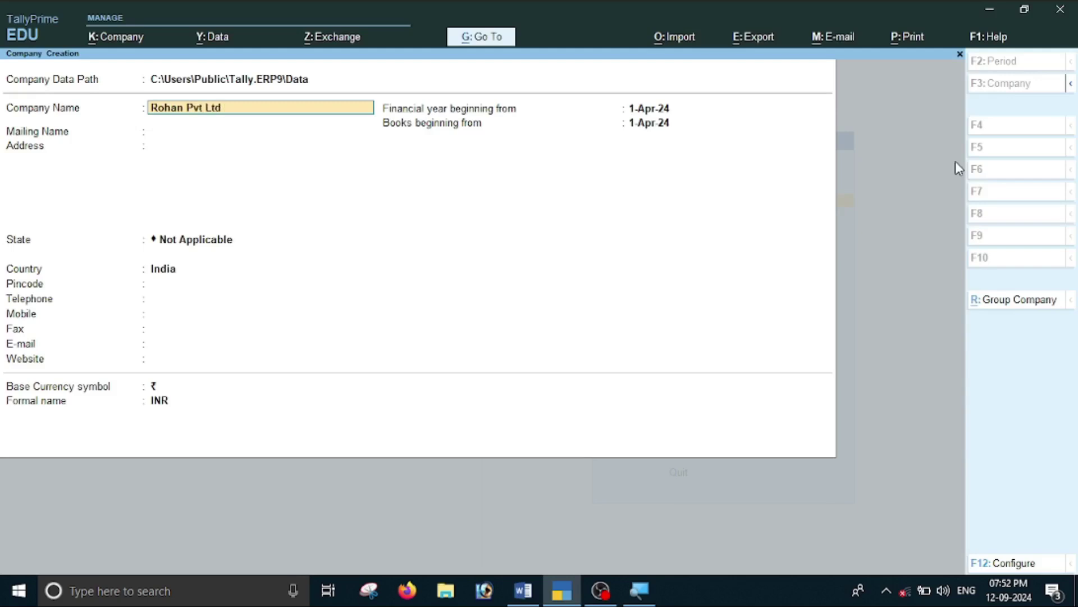
key(Return)
key(Return)
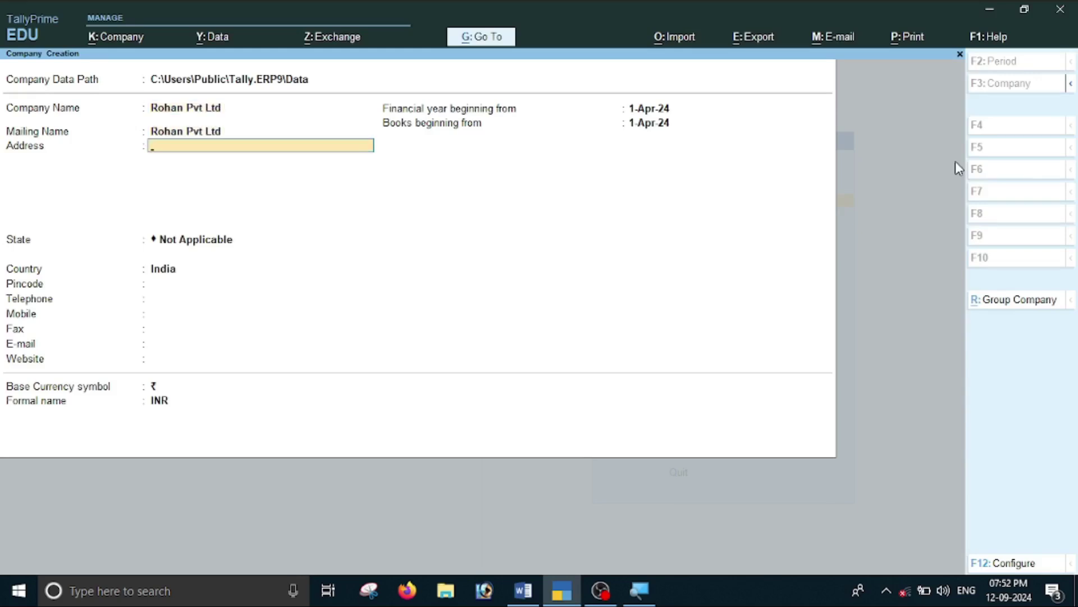
Enter the company address Raipur C.G.
key(alt+Tab)
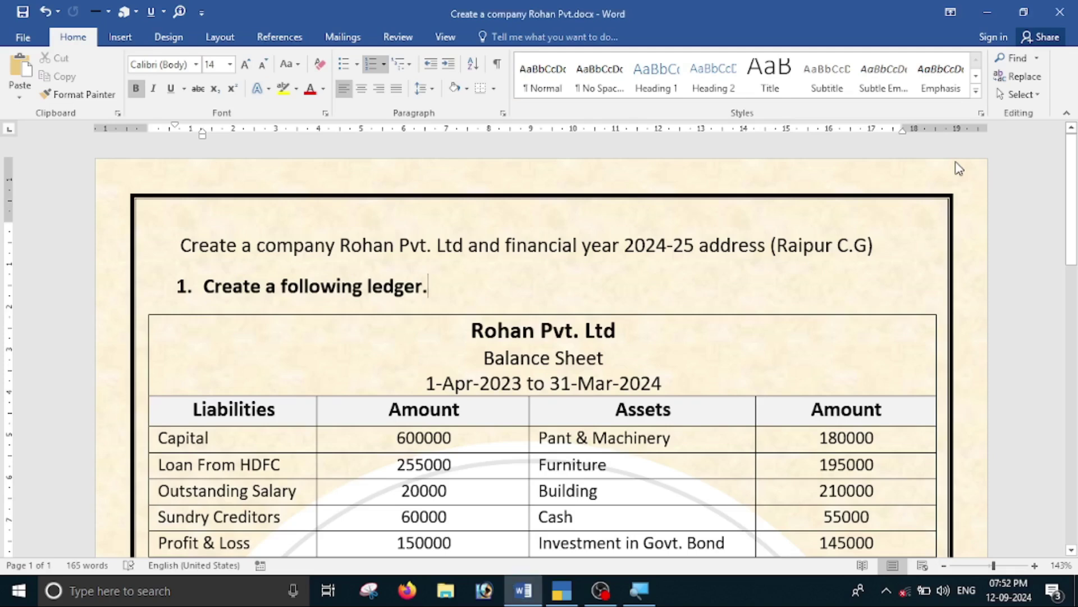
key(alt+Tab)
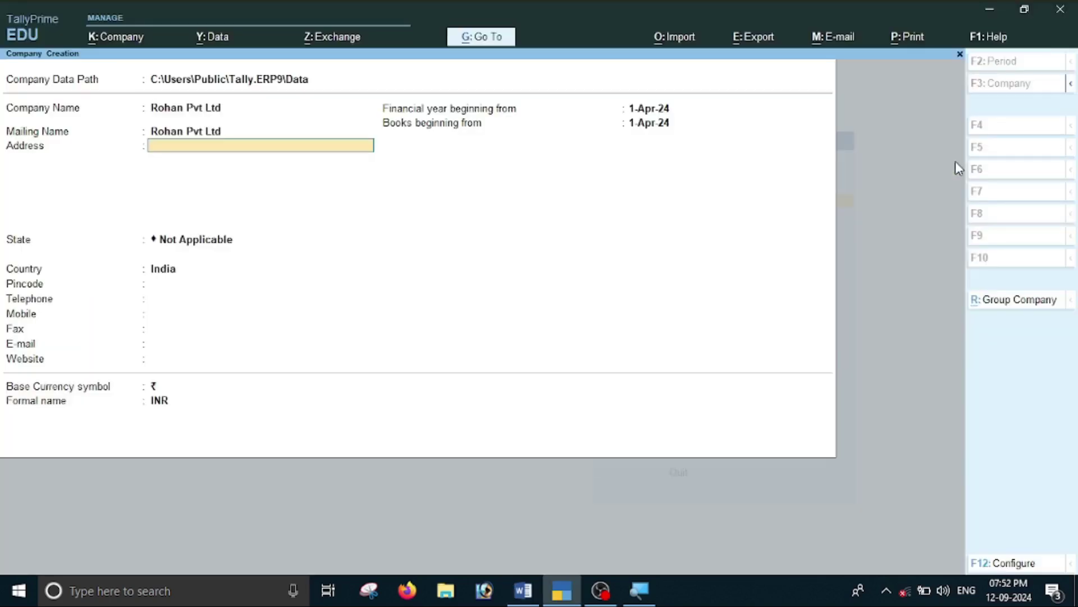
text(Rip)
text(aipur C.G)
key(Return)
key(Return)
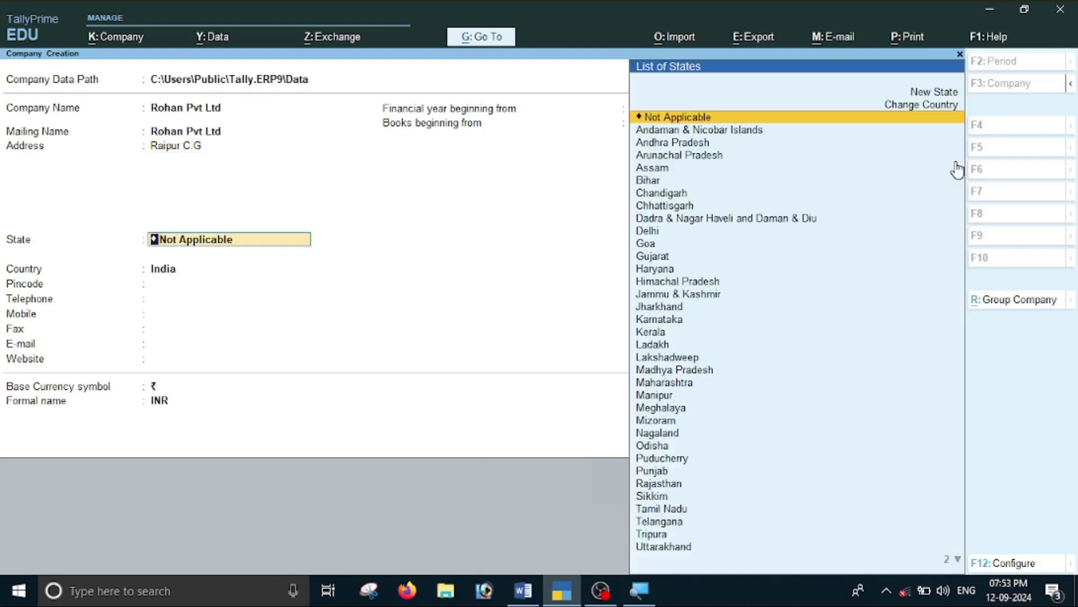
Set the state to Chhattisgarh, skip the contact fields, and verify the financial year.
key(alt+Tab)
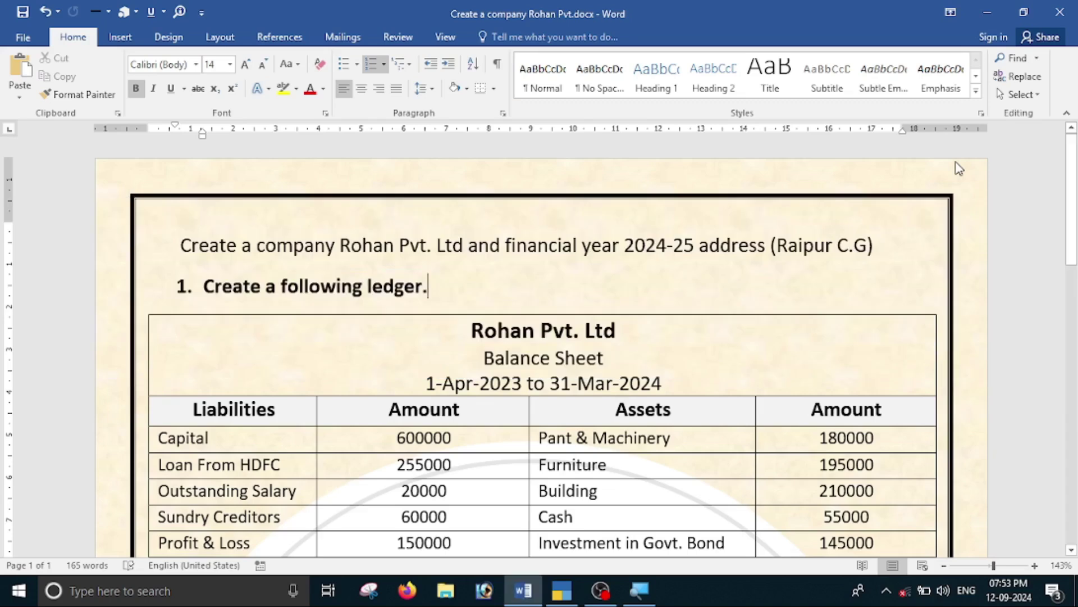
key(alt+Tab)
text(C)
key(Down)
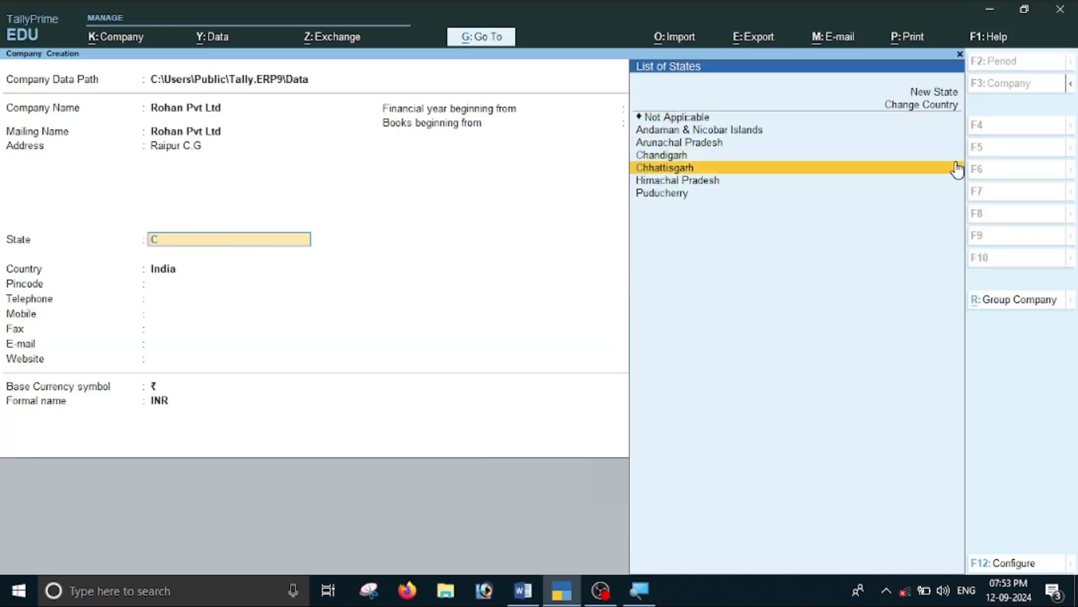
click(956, 169)
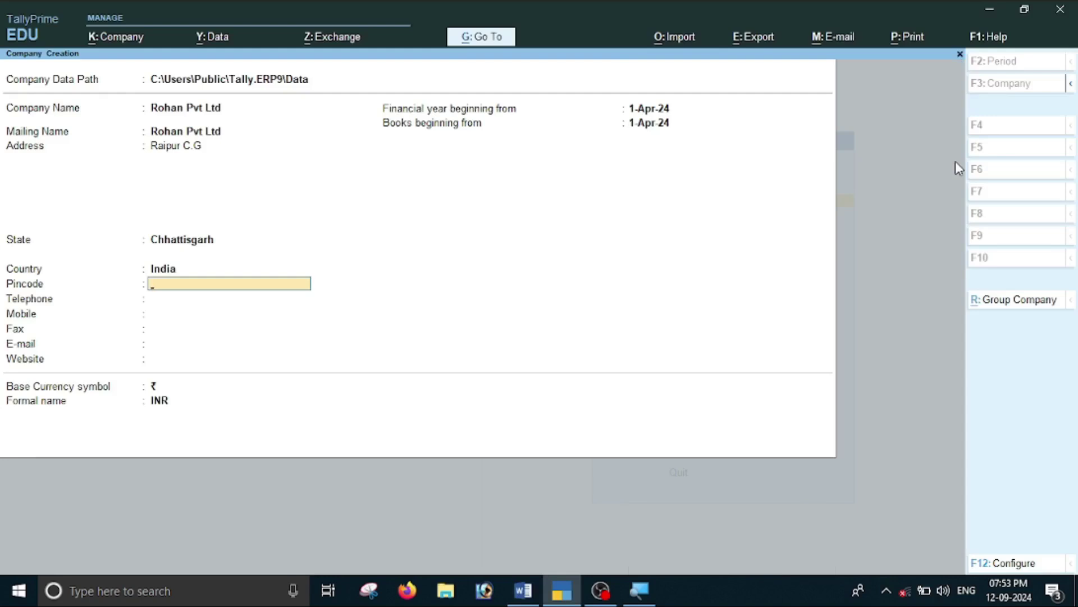
key(Return)
key(Return)
key(Return)
key(Return)
key(Return)
key(Return)
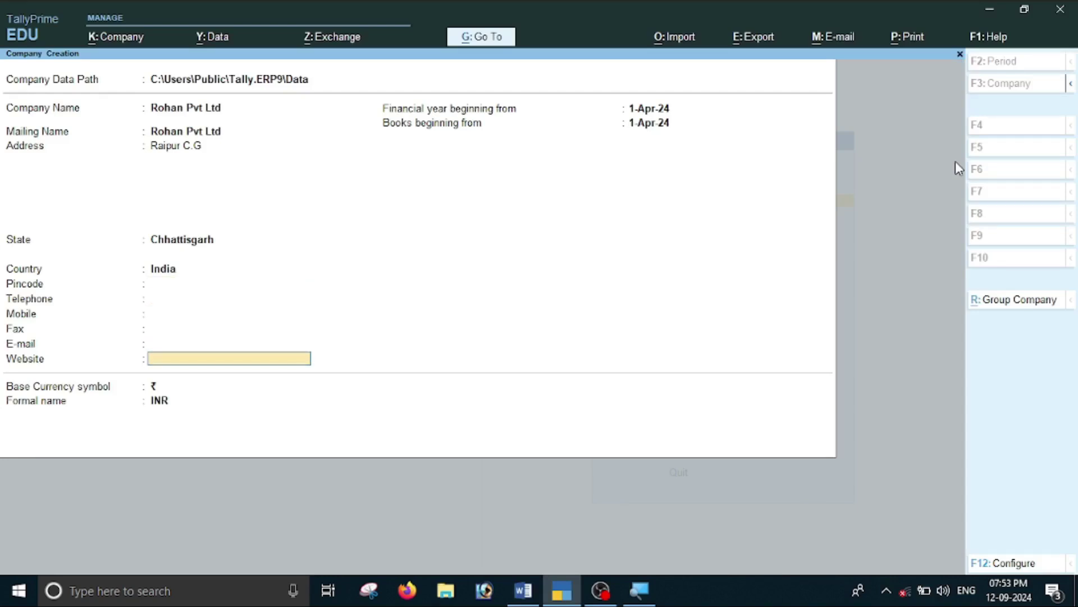
key(alt+Tab)
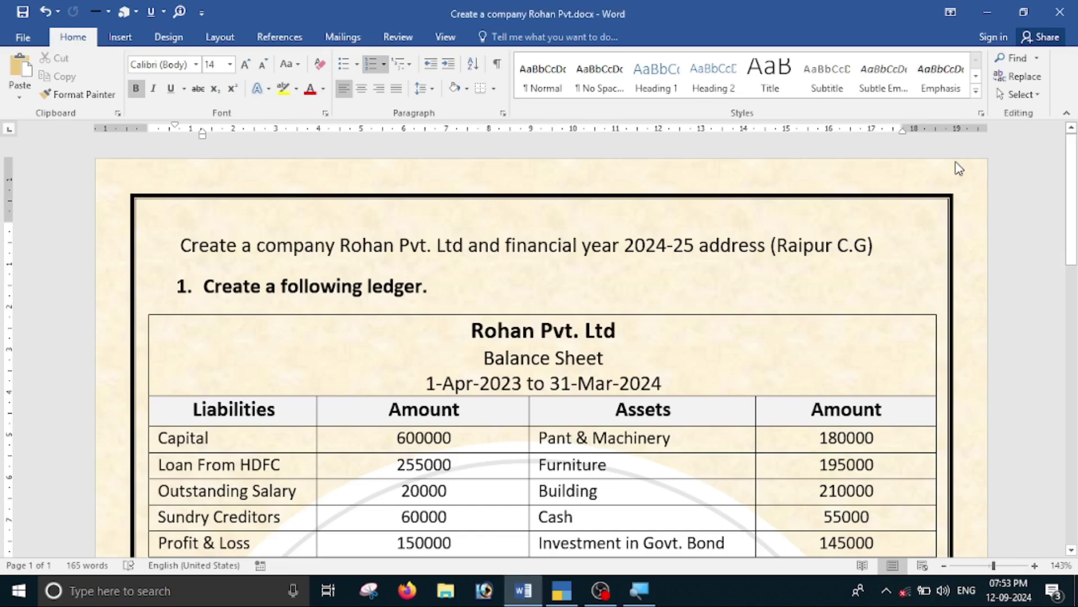
key(alt+Tab)
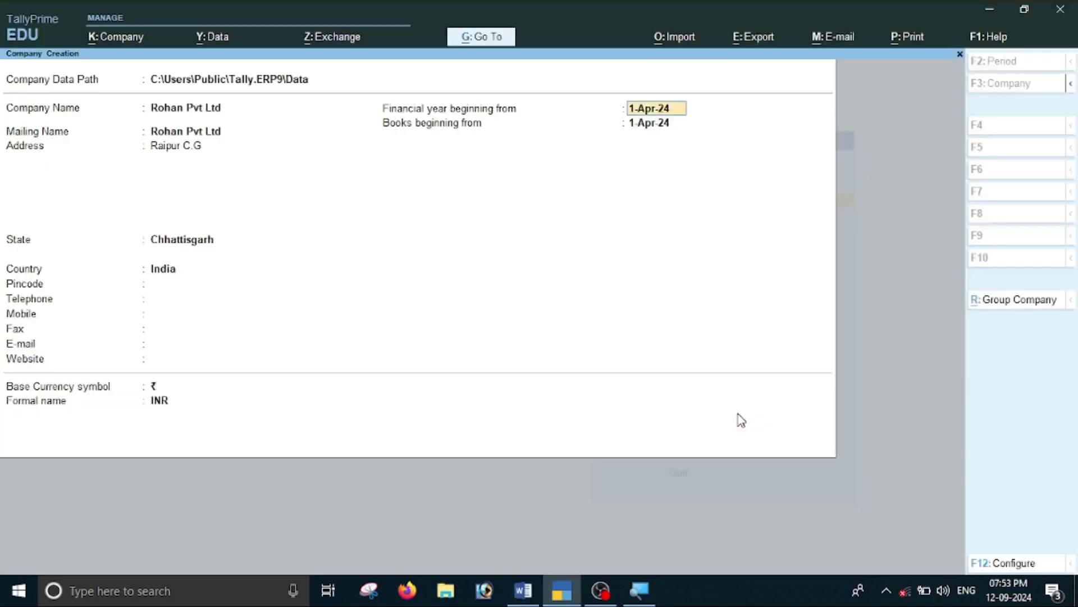
Accept the Company Creation form to save Rohan Pvt Ltd.
key(shift+Tab)
key(Return)
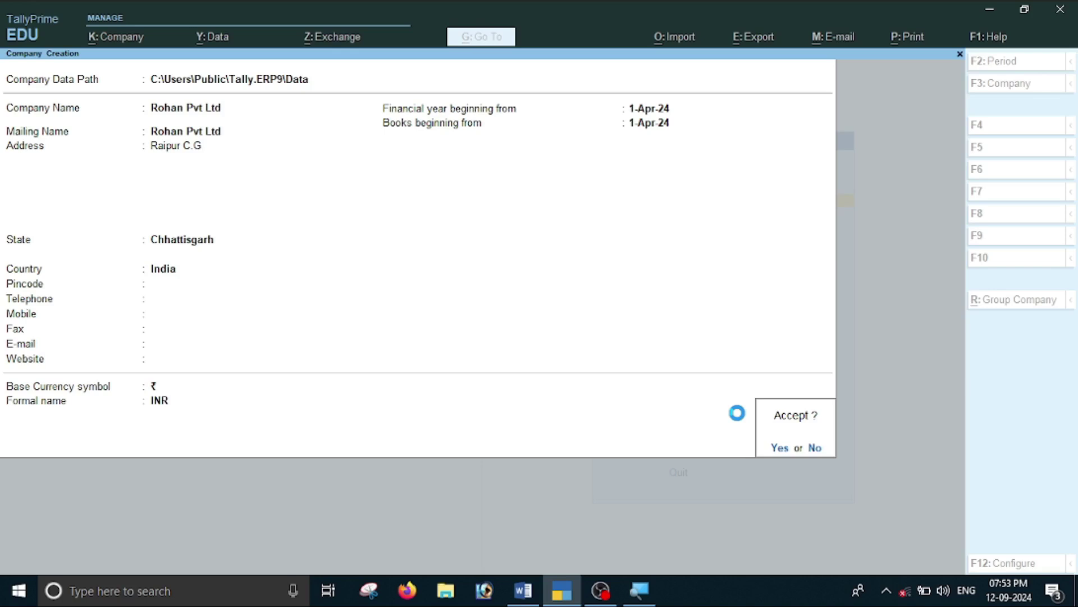
key(Return)
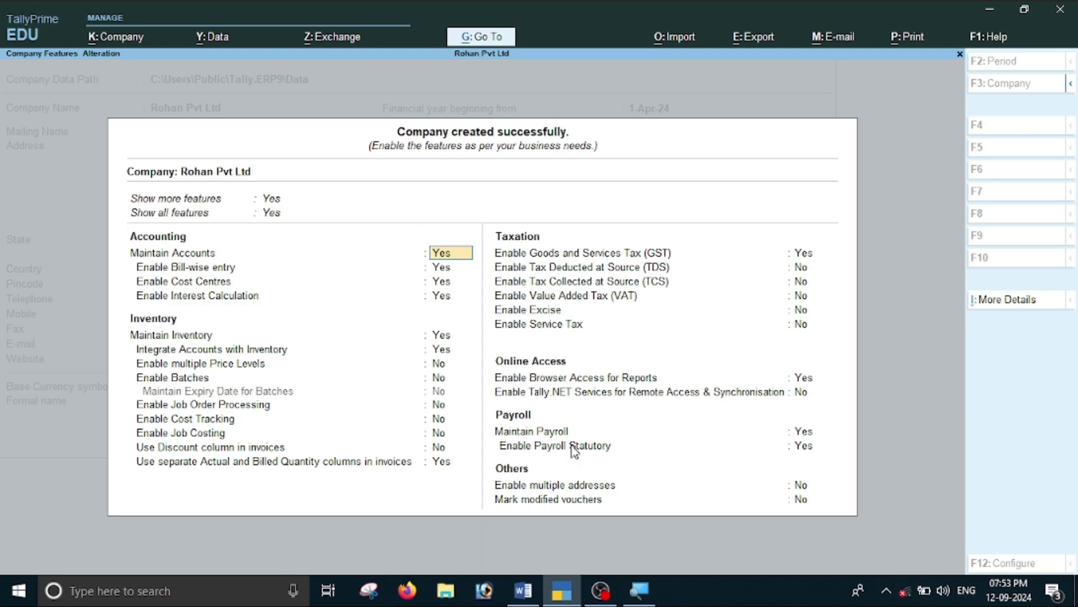
Set Enable GST to No in Company Features and accept the settings.
key(Down)
key(Down)
key(Down)
key(Down)
key(Down)
key(Down)
key(Down)
key(Down)
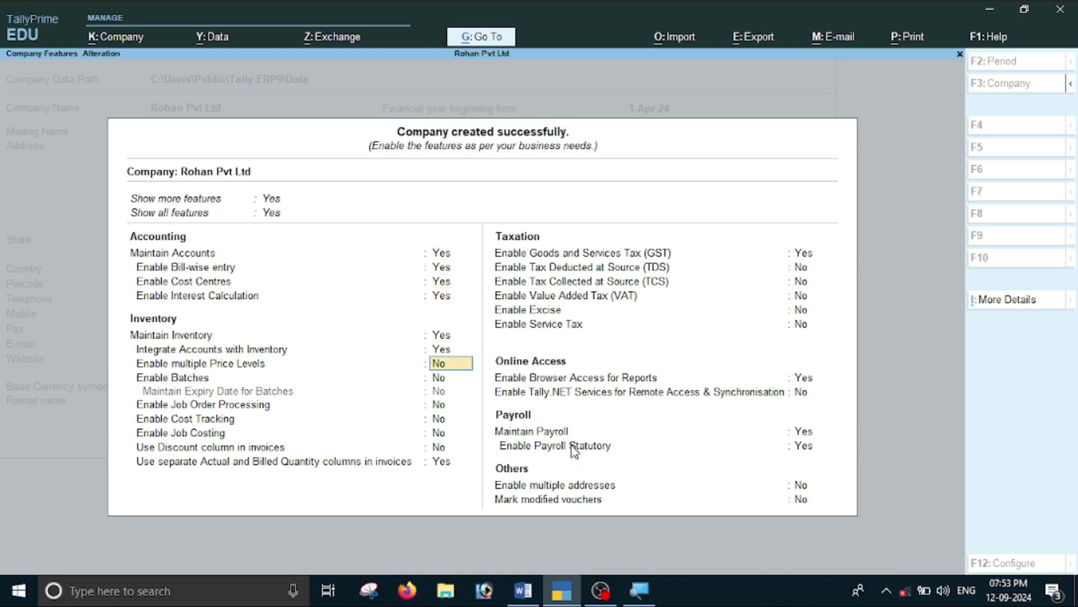
key(Down)
key(Down)
key(Down)
key(Down)
key(Down)
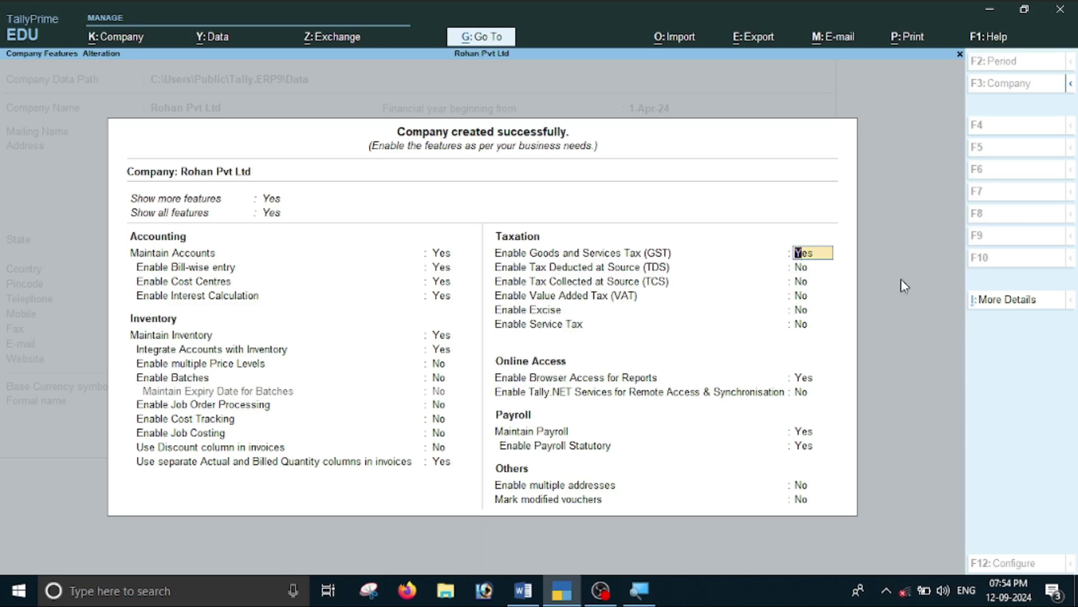
text(n)
key(Return)
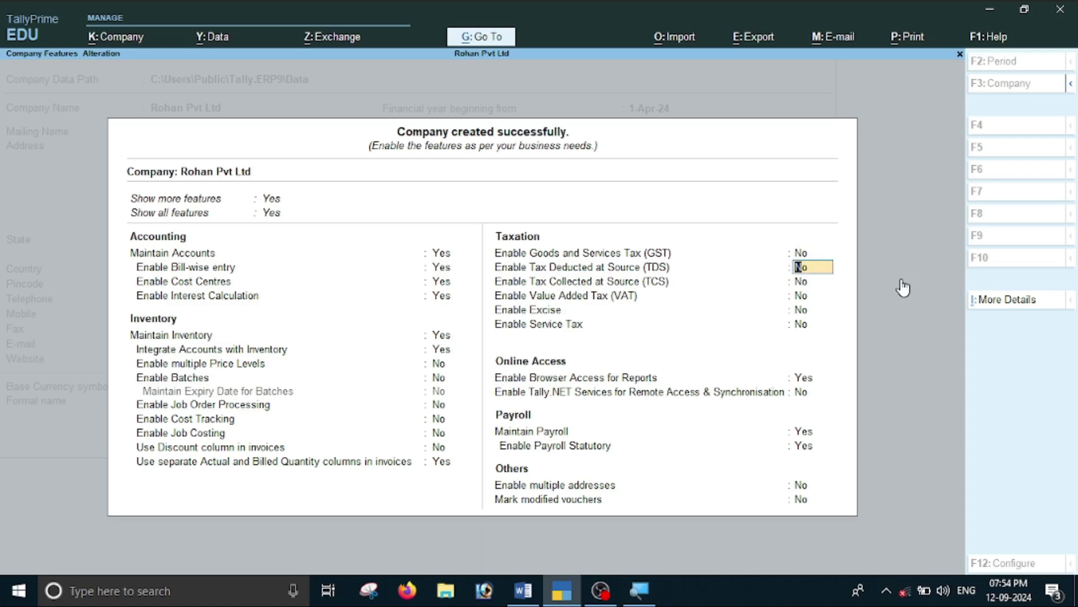
key(ctrl+a)
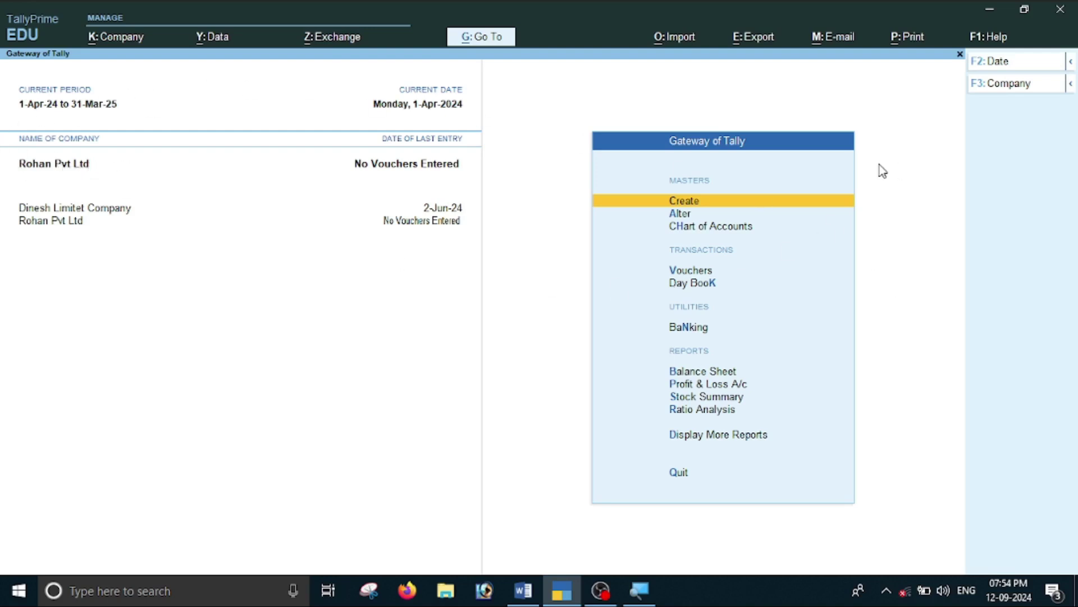
key(alt+Tab)
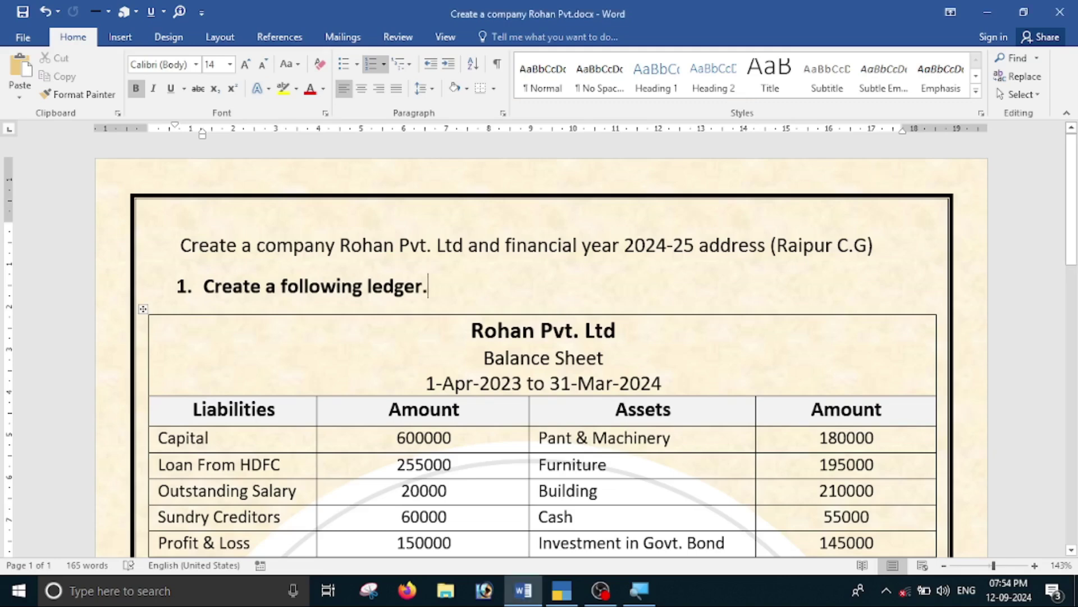
scroll(554, 302, down, 3)
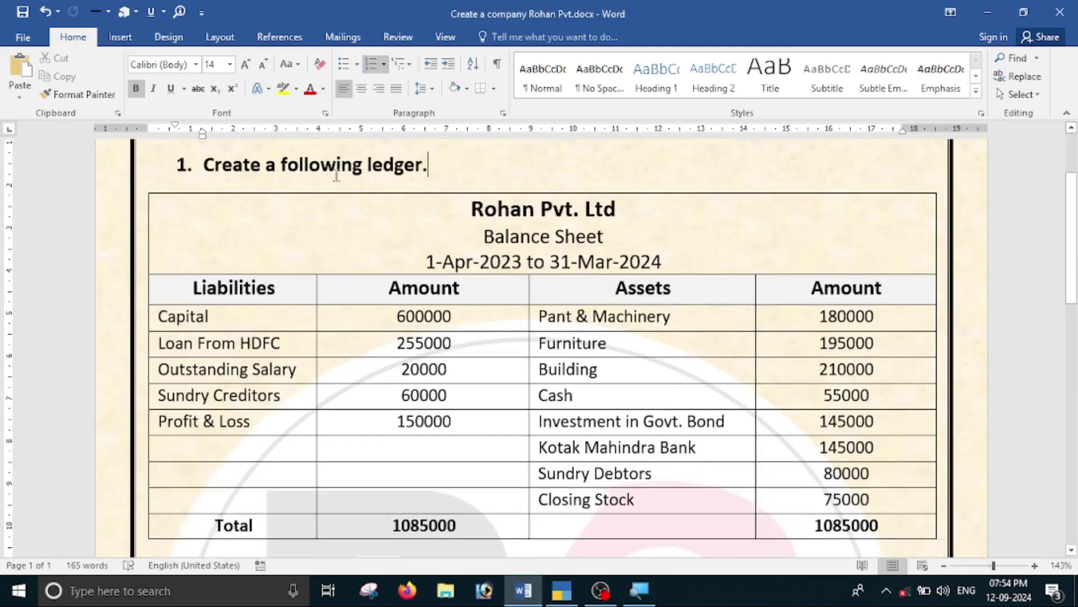
scroll(330, 176, down, 3)
scroll(330, 175, up, 3)
drag(465, 218, 615, 241)
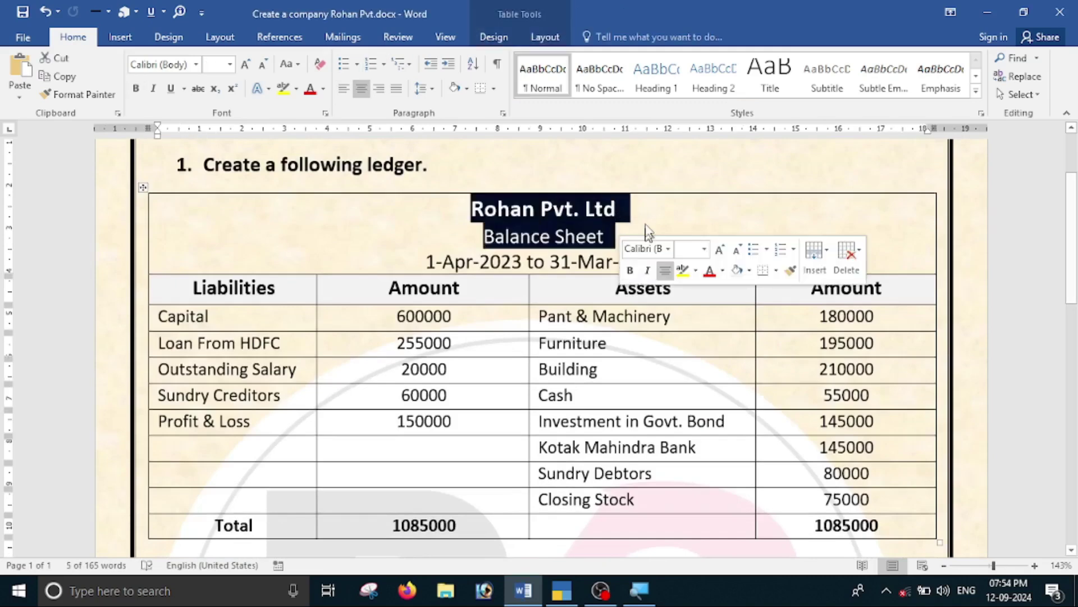
click(460, 288)
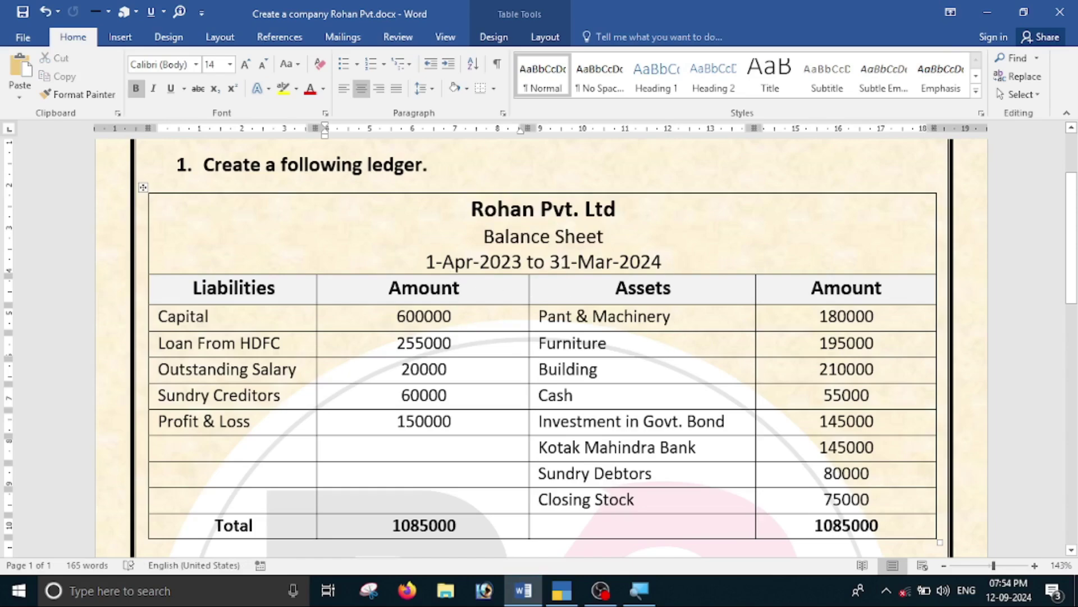
scroll(539, 349, down, 1)
scroll(524, 383, down, 2)
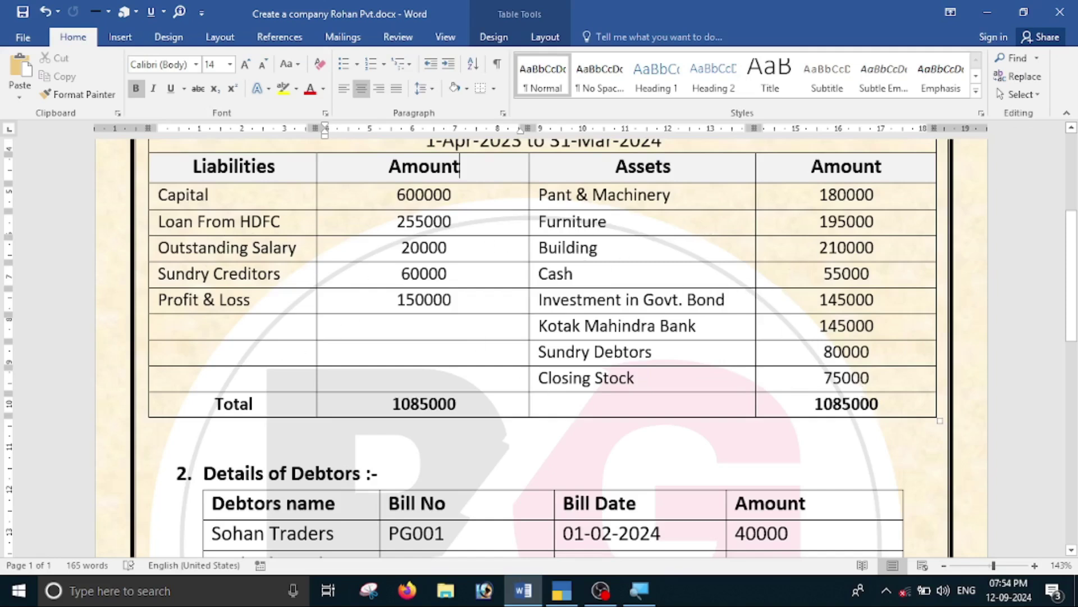
scroll(539, 337, up, 3)
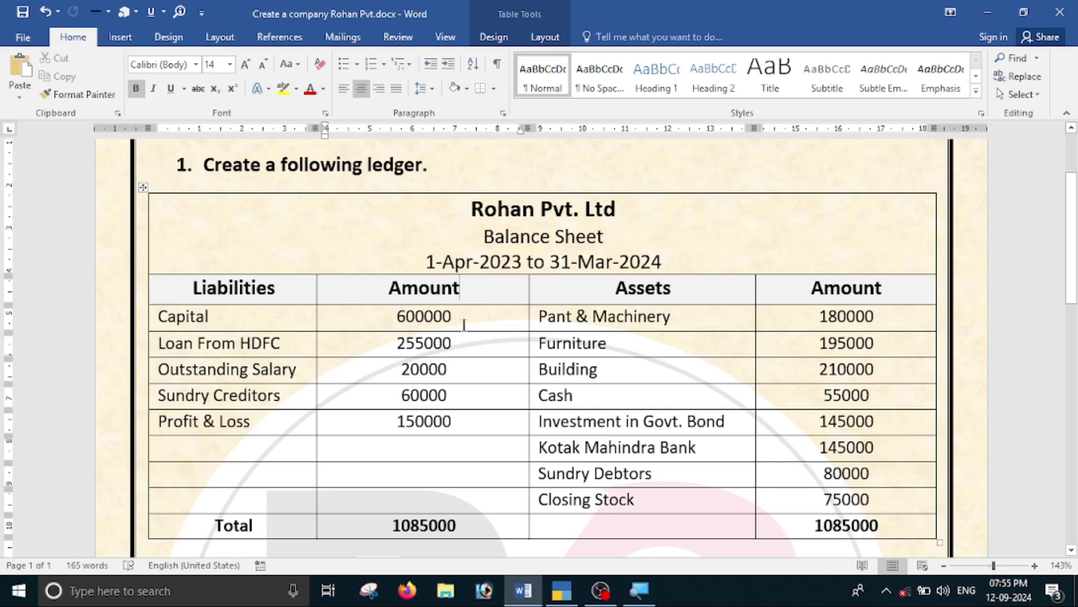
key(alt+Tab)
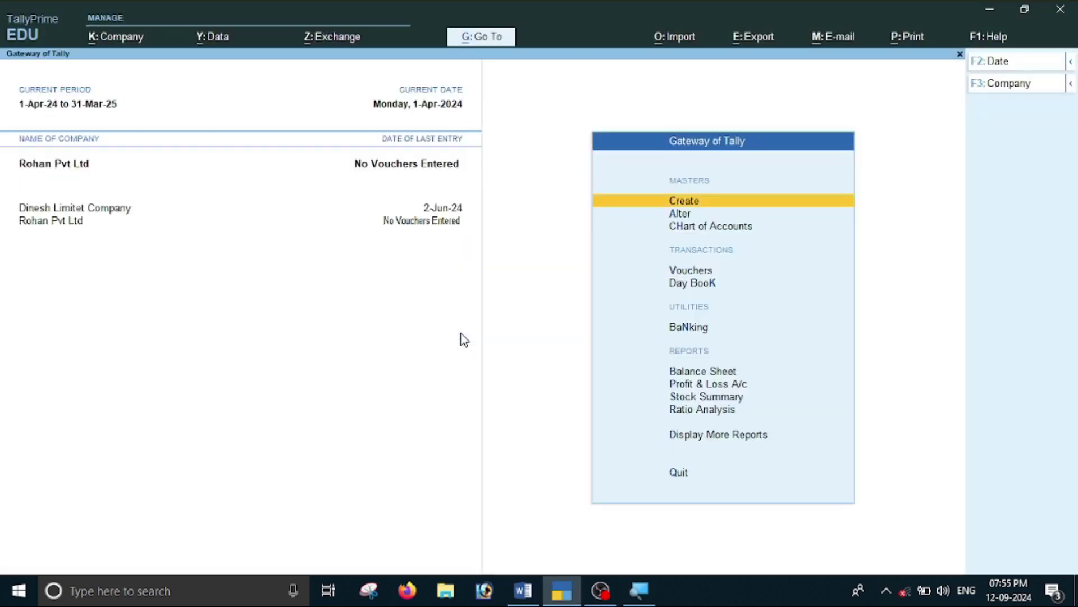
Create a ledger named Capital under the Capital Account group.
key(Return)
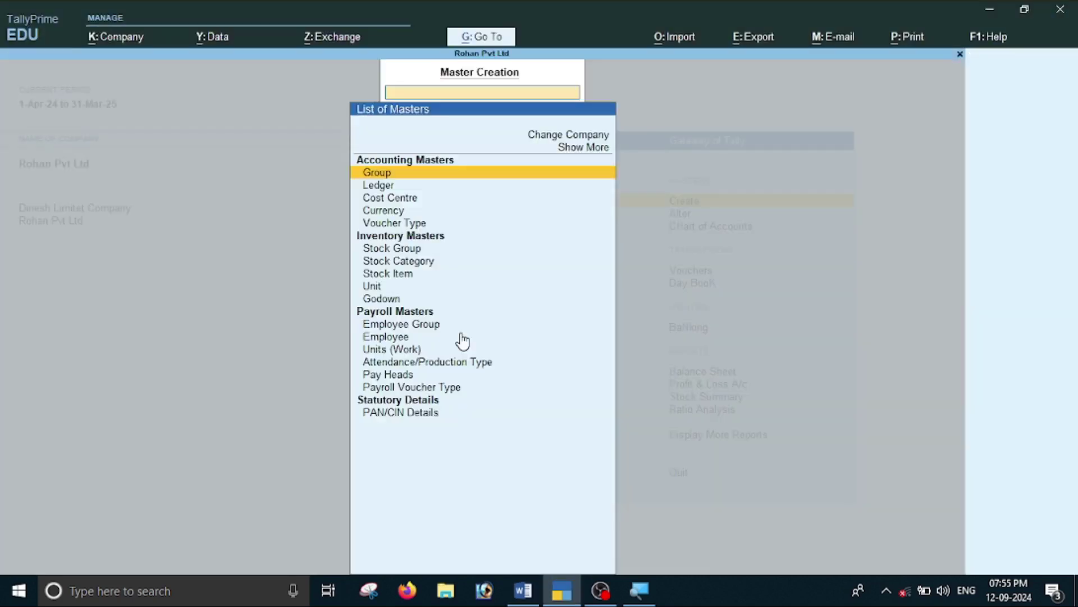
key(Down)
key(Return)
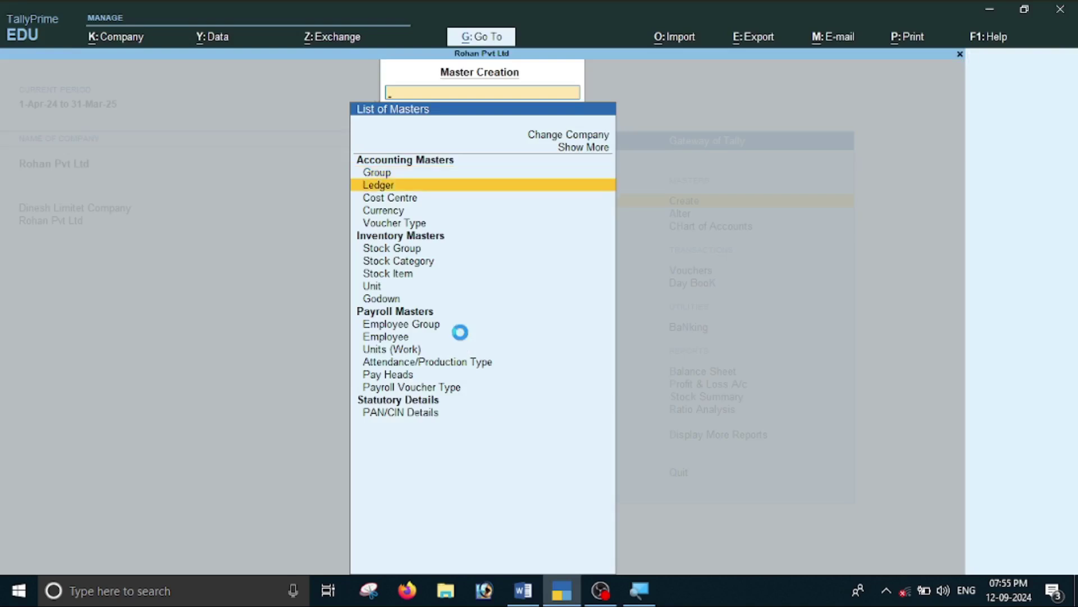
text(Capital)
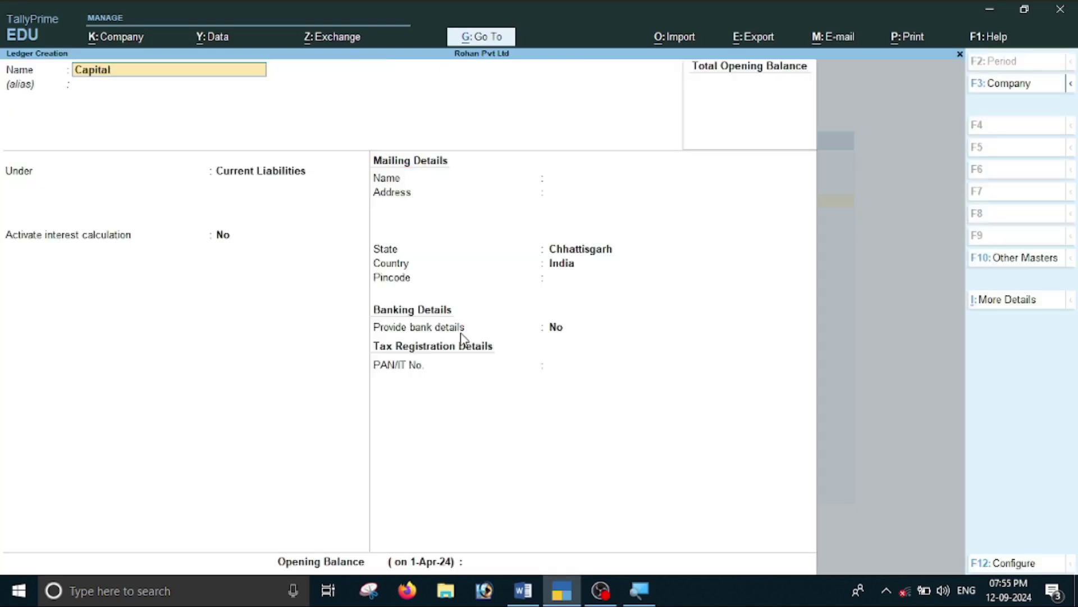
key(Return)
key(Return)
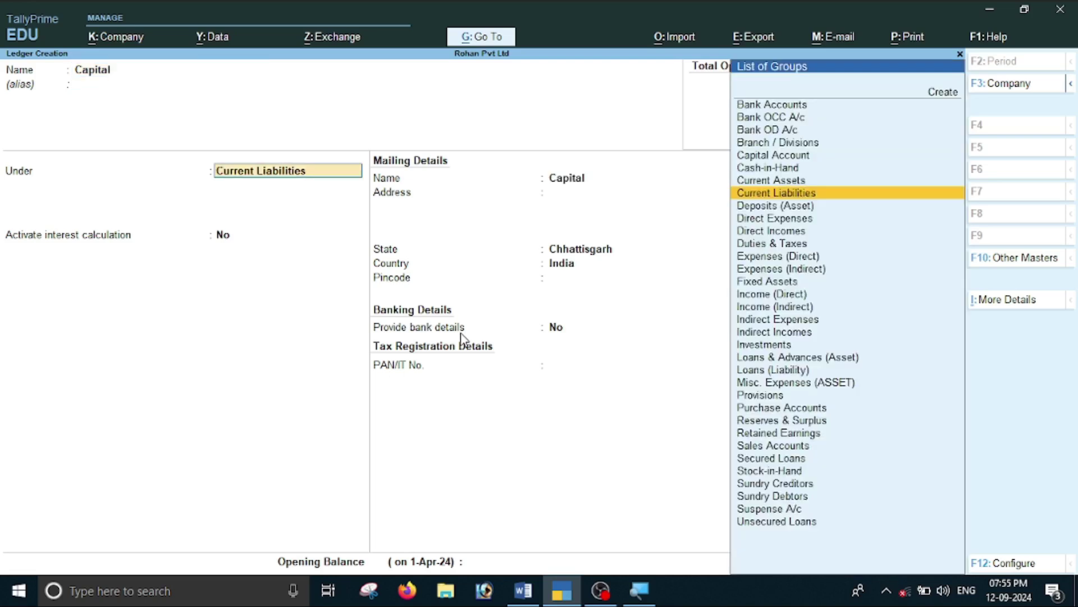
text(C)
key(Up)
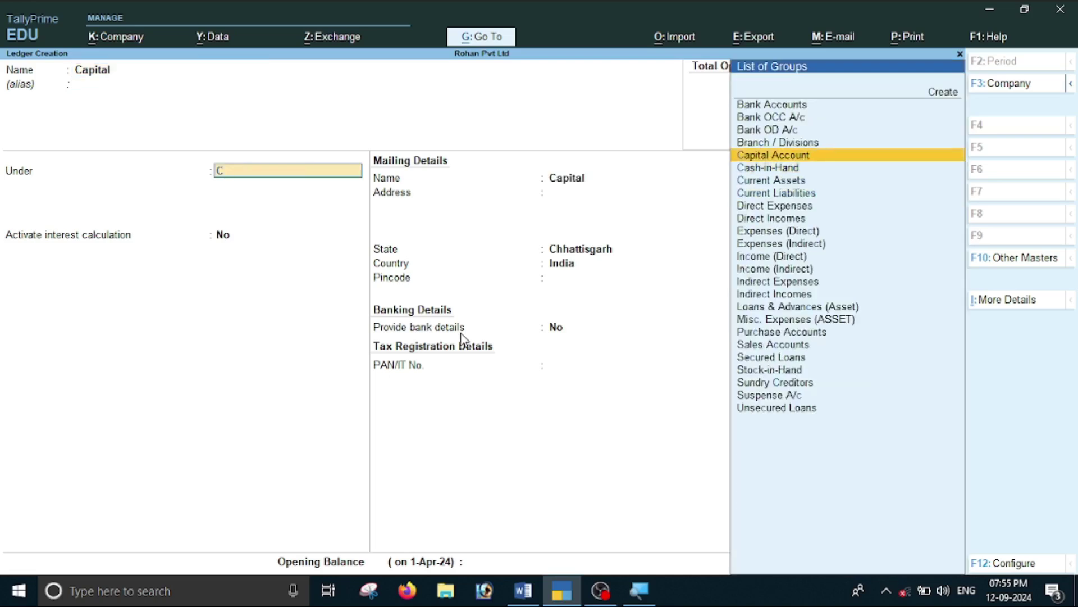
key(Return)
key(Return)
key(Return)
key(Return)
key(Return)
key(Return)
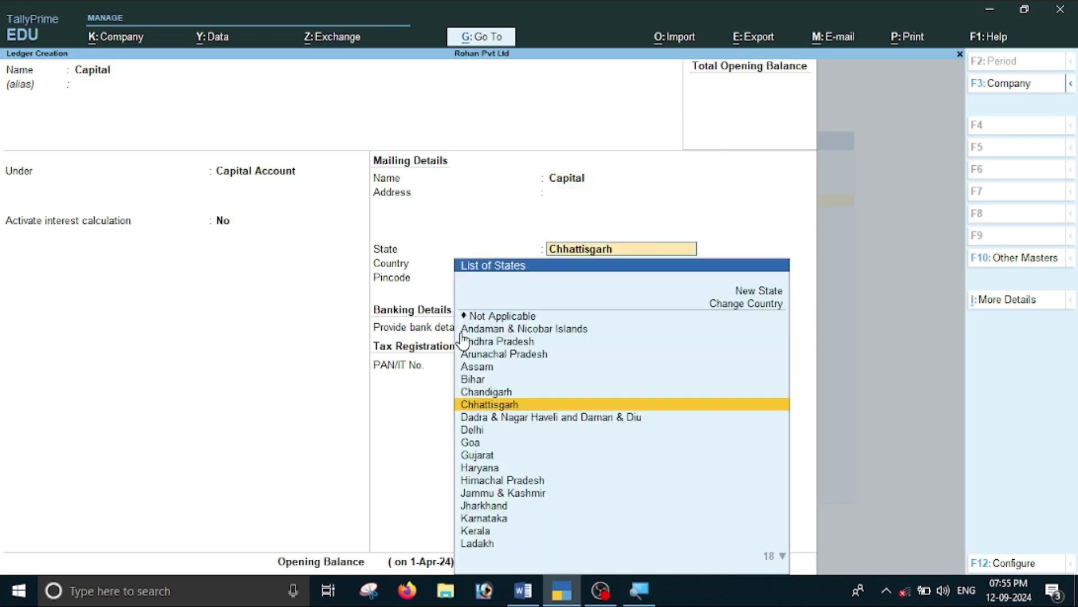
Give the Capital ledger a 6,00,000 Cr opening balance and save it.
key(Return)
key(Return)
key(Return)
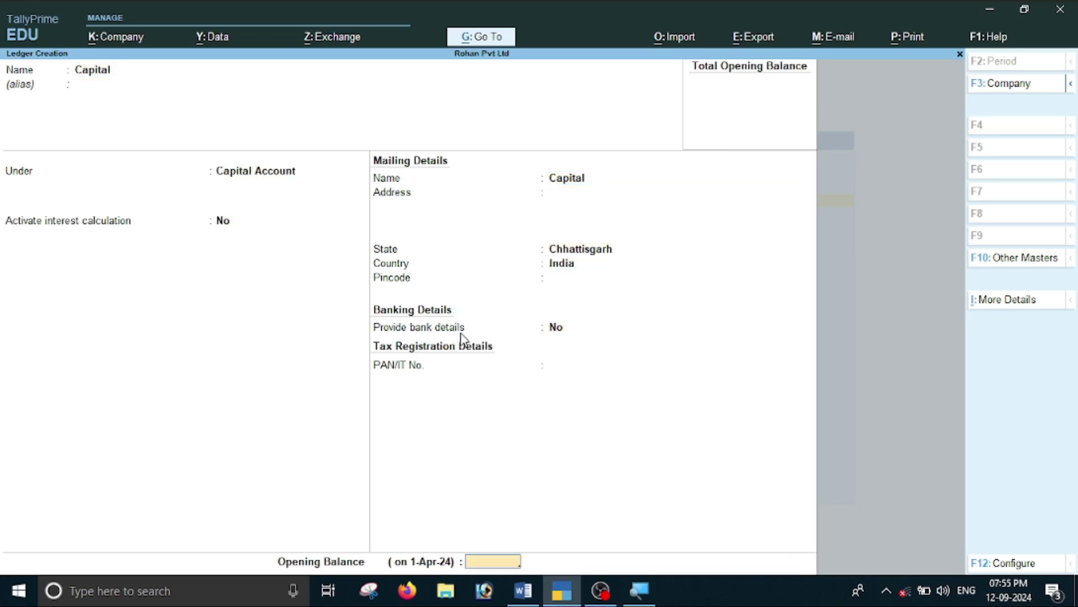
key(alt)
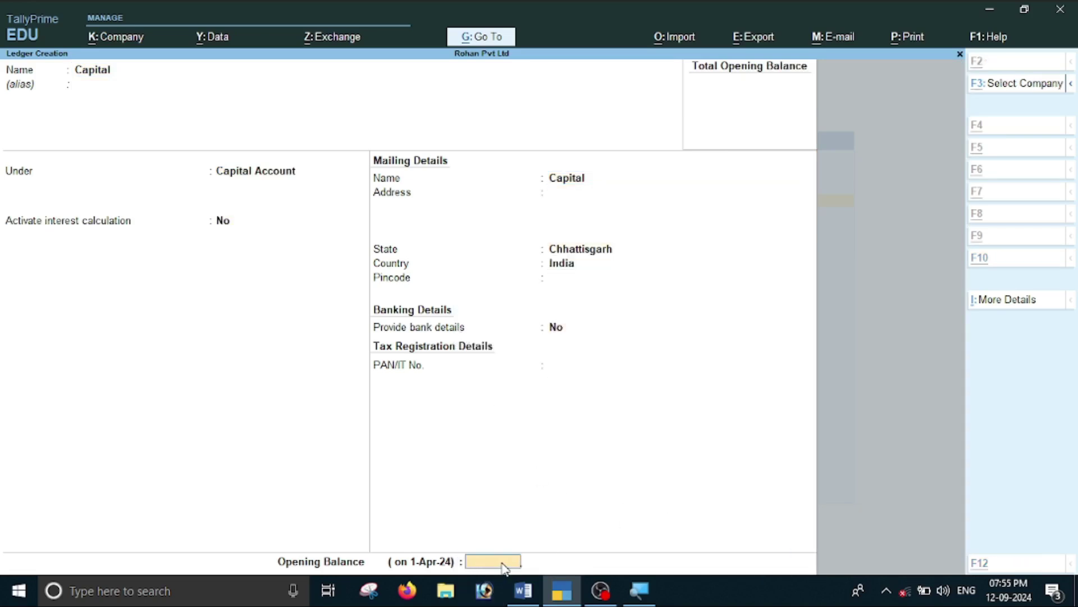
key(alt+Tab)
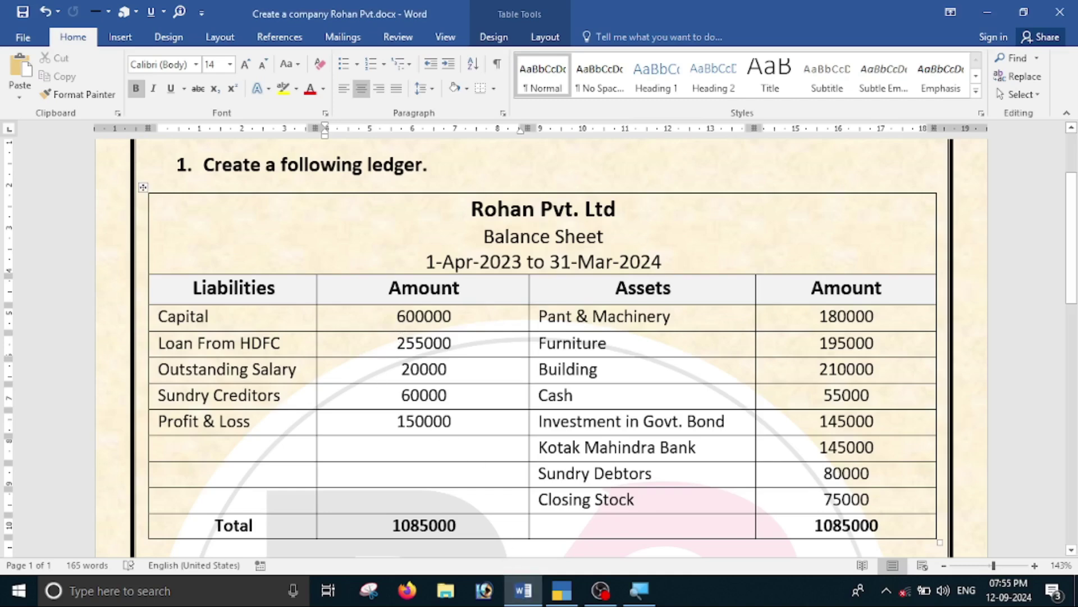
key(alt+Tab)
text(0000)
key(Return)
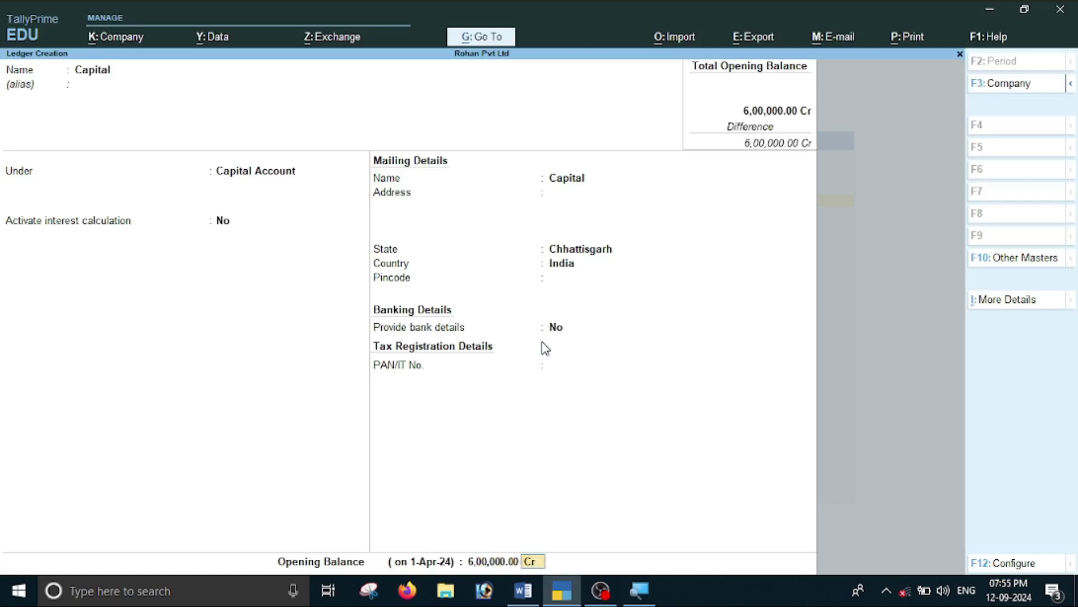
key(Return)
key(Return)
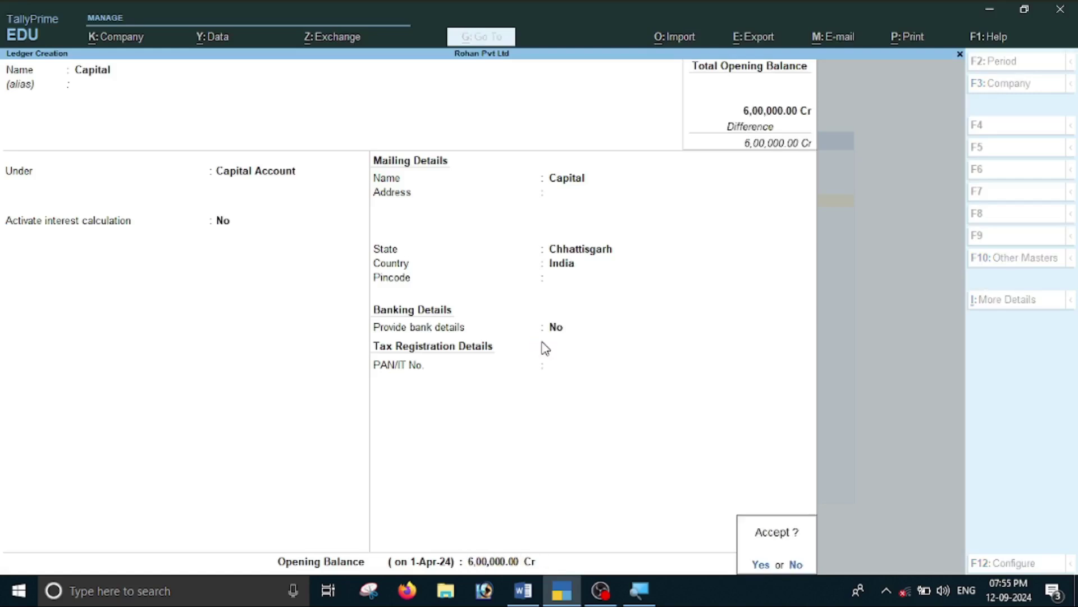
key(alt+Tab)
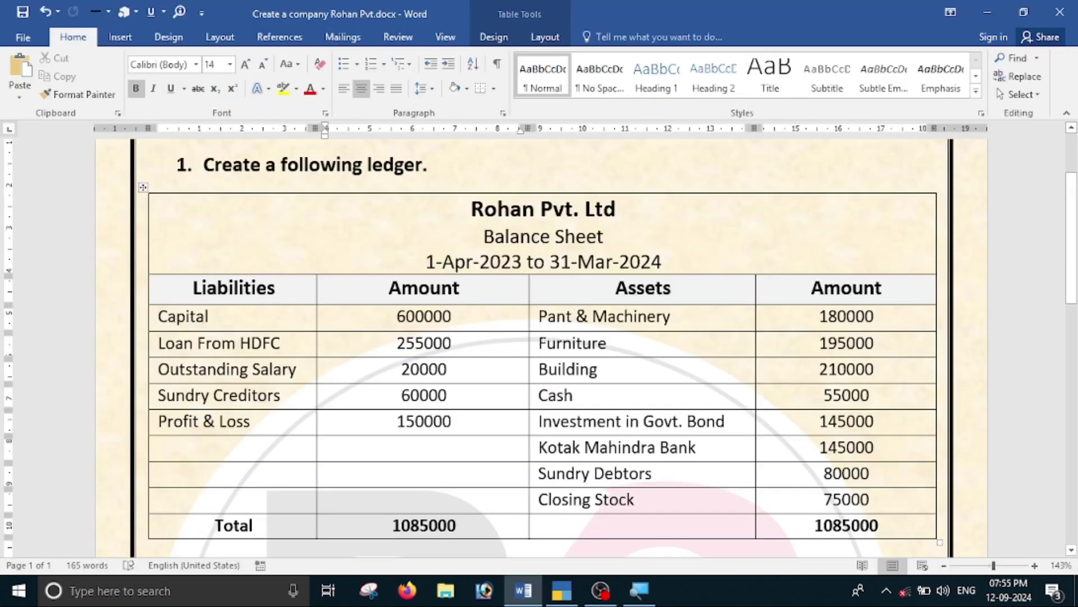
Create a ledger named Loan From HDFC under Loans (Liability).
key(alt+Tab)
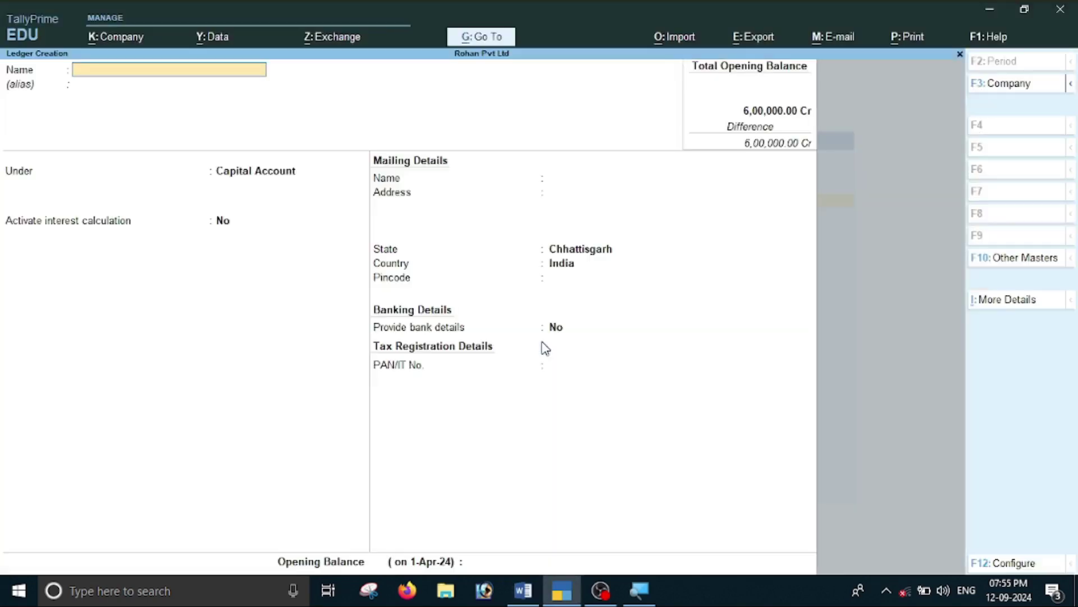
text(Loan from HD)
key(Return)
key(Return)
text(L)
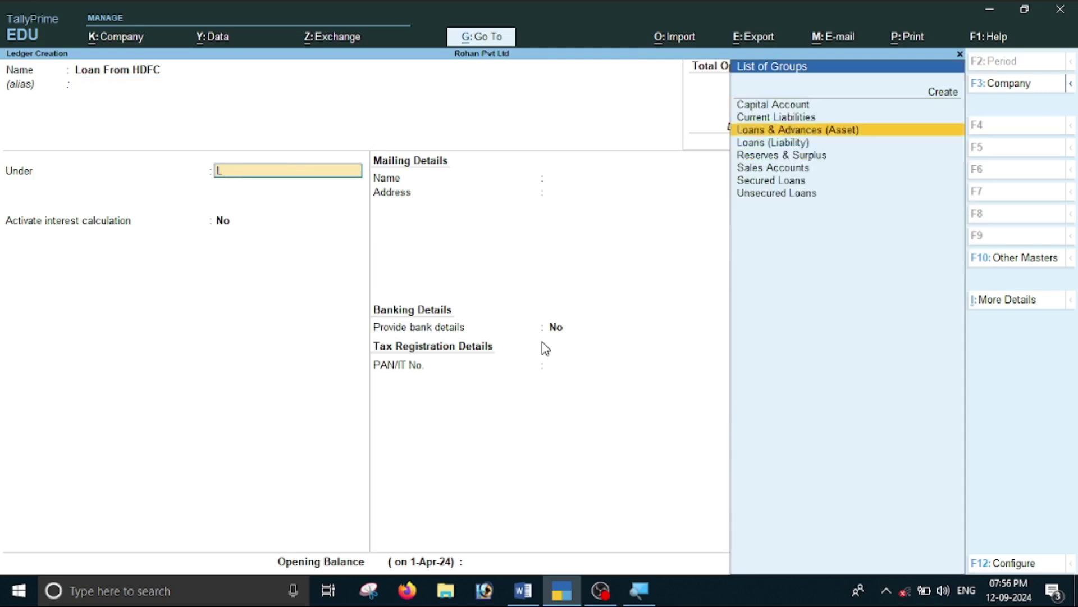
key(Down)
key(Return)
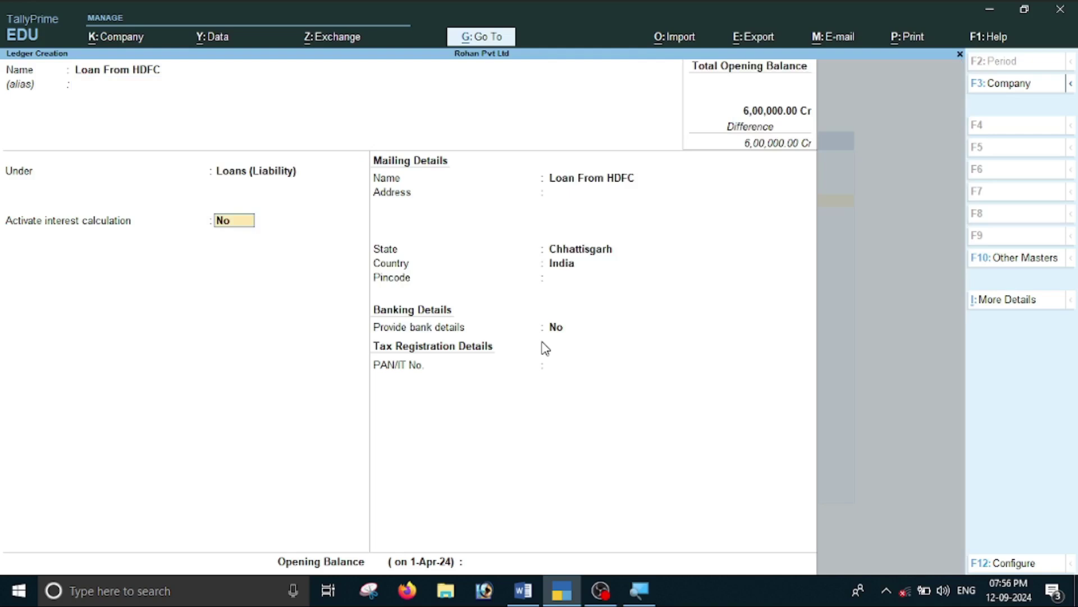
key(Return)
key(Return)
key(Return)
key(Return)
key(Return)
key(Return)
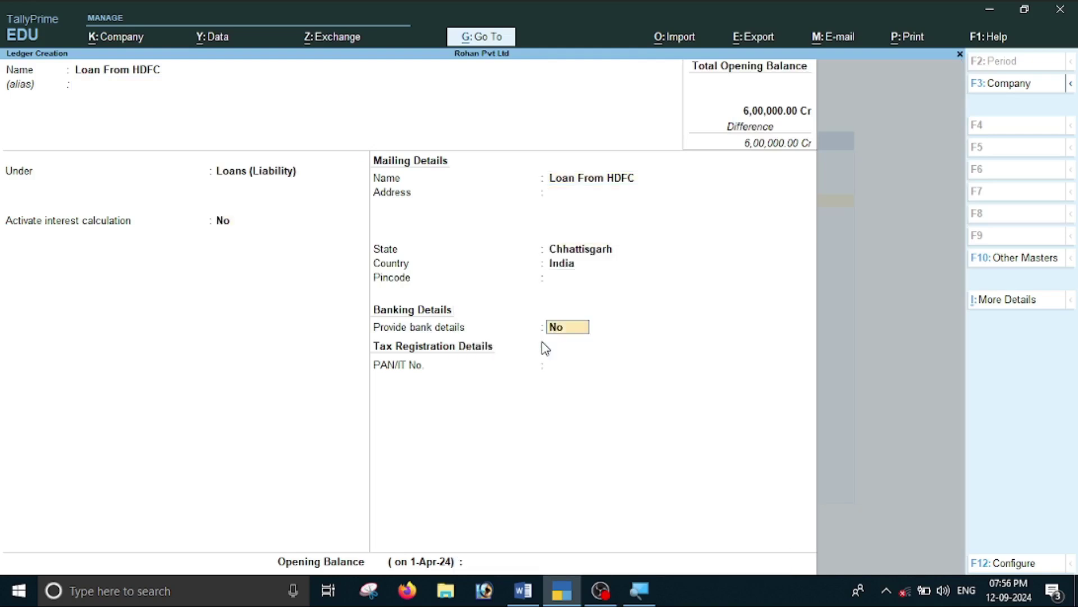
Give Loan From HDFC a 2,55,000 Cr opening balance and save it.
key(alt+Tab)
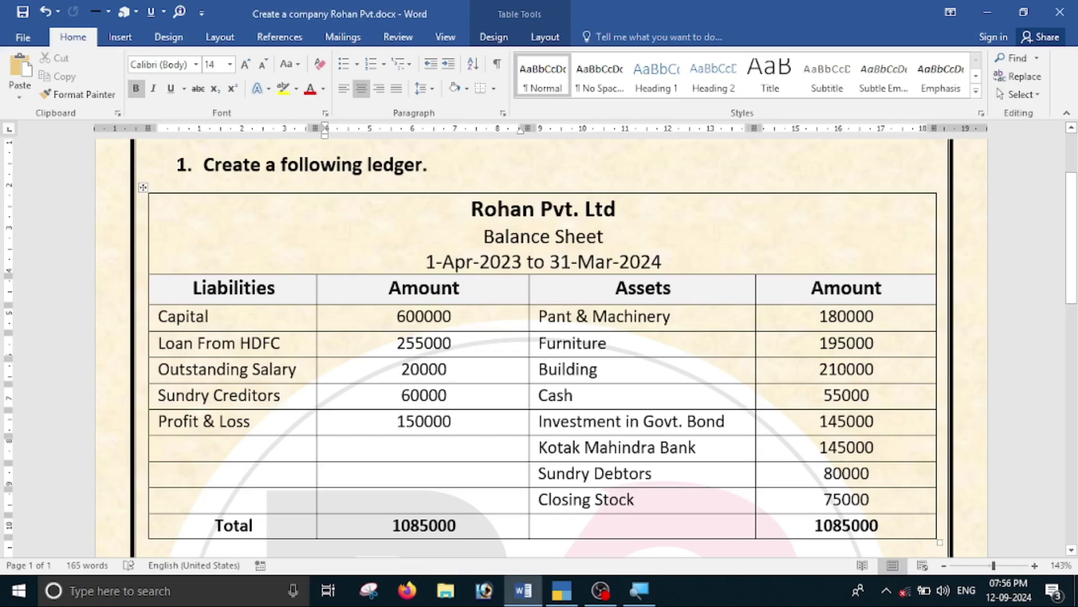
key(alt+Tab)
text(25)
text(25)
key(BackSpace)
key(BackSpace)
text(5000)
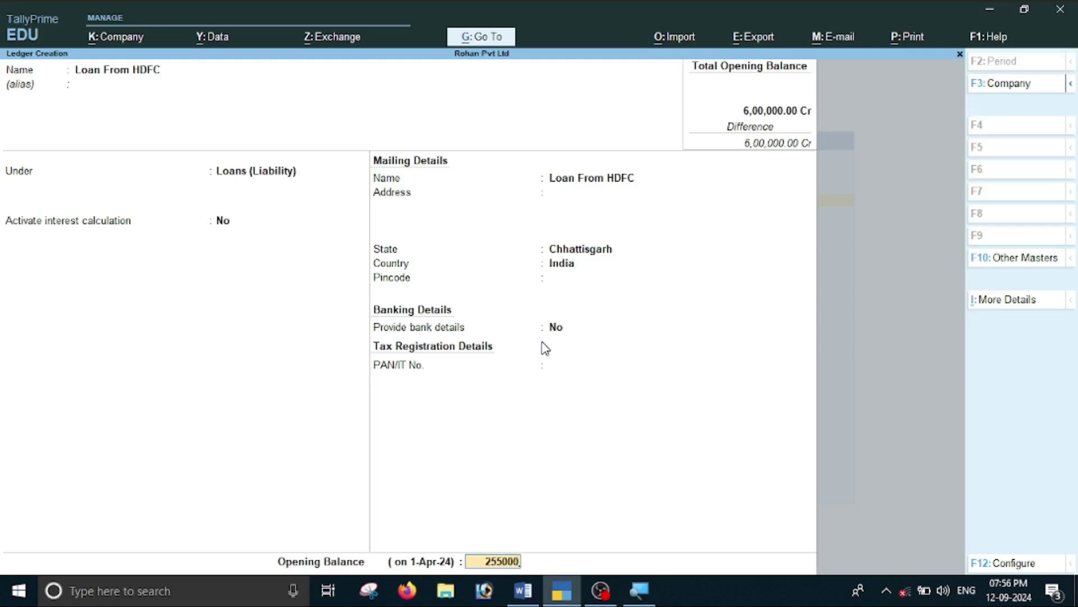
key(Return)
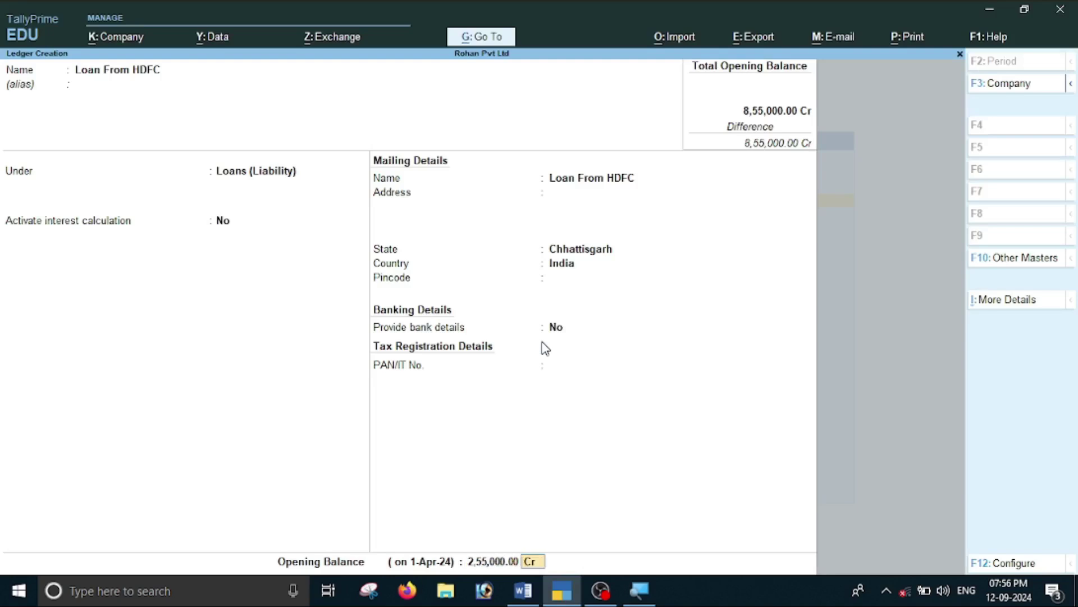
key(Return)
key(y)
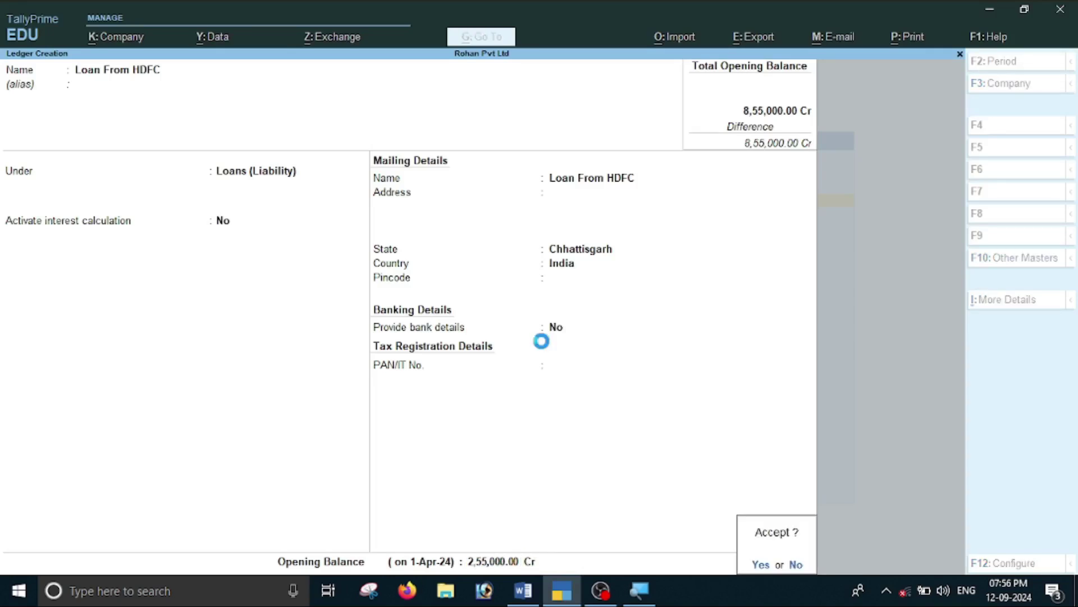
key(alt+Tab)
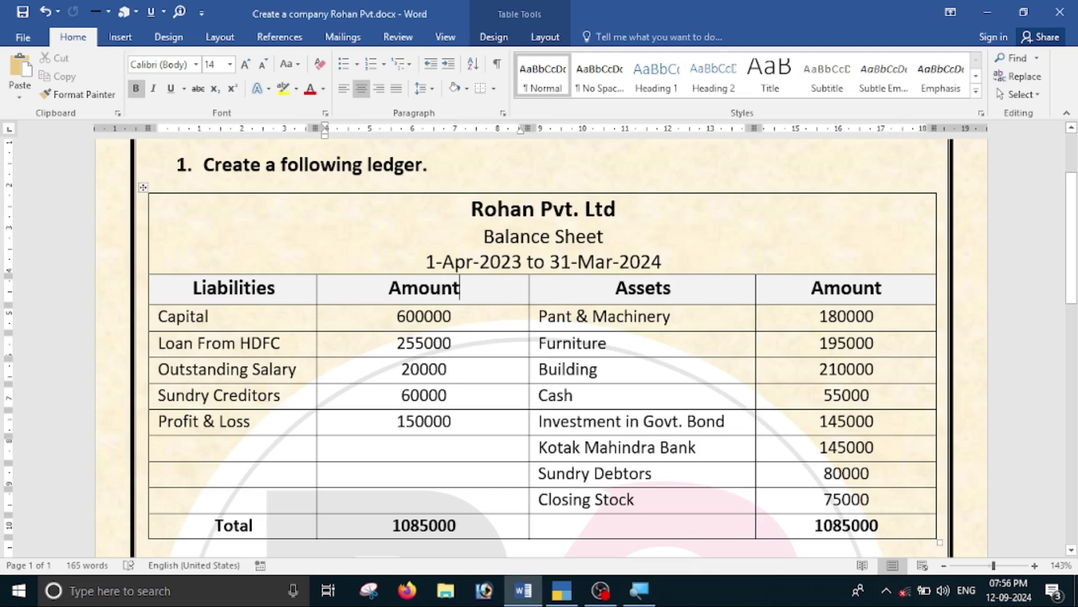
Create a ledger named Outstanding Salary under Current Liabilities.
key(alt+Tab)
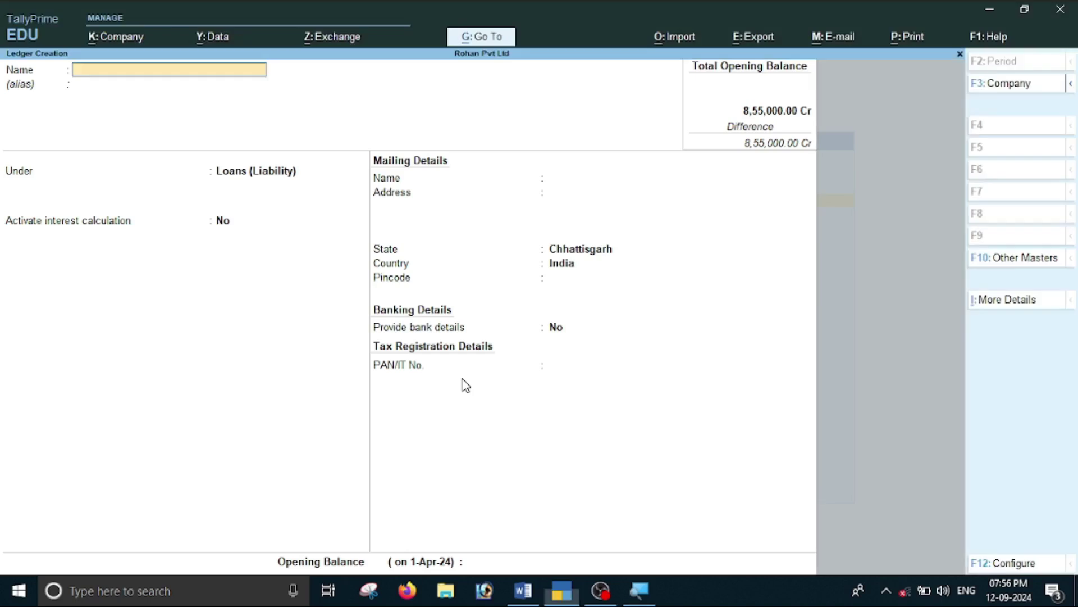
text(Out)
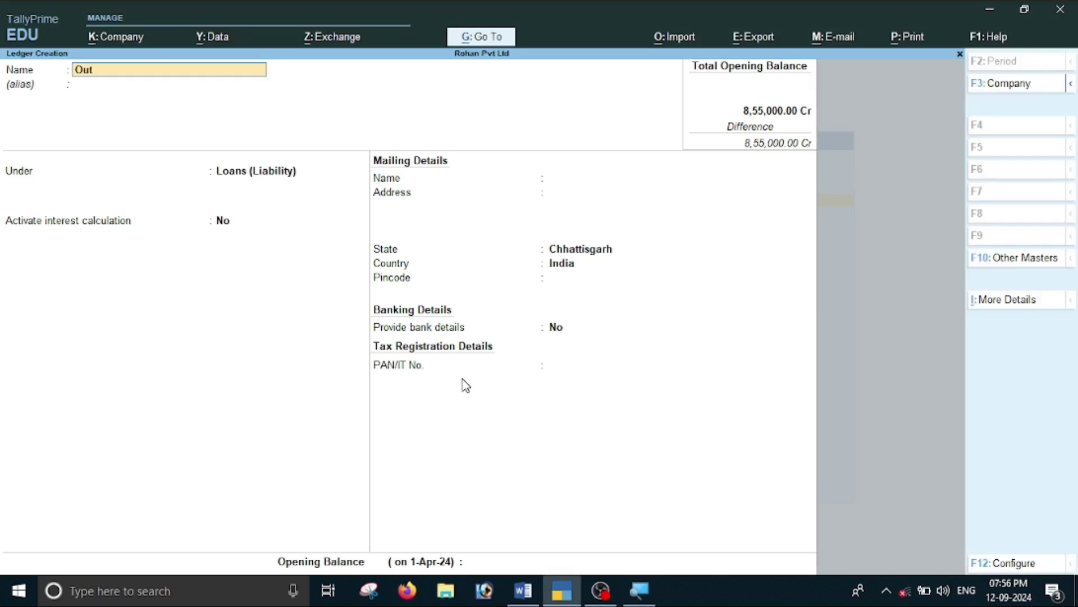
text(standing)
key(Return)
key(Return)
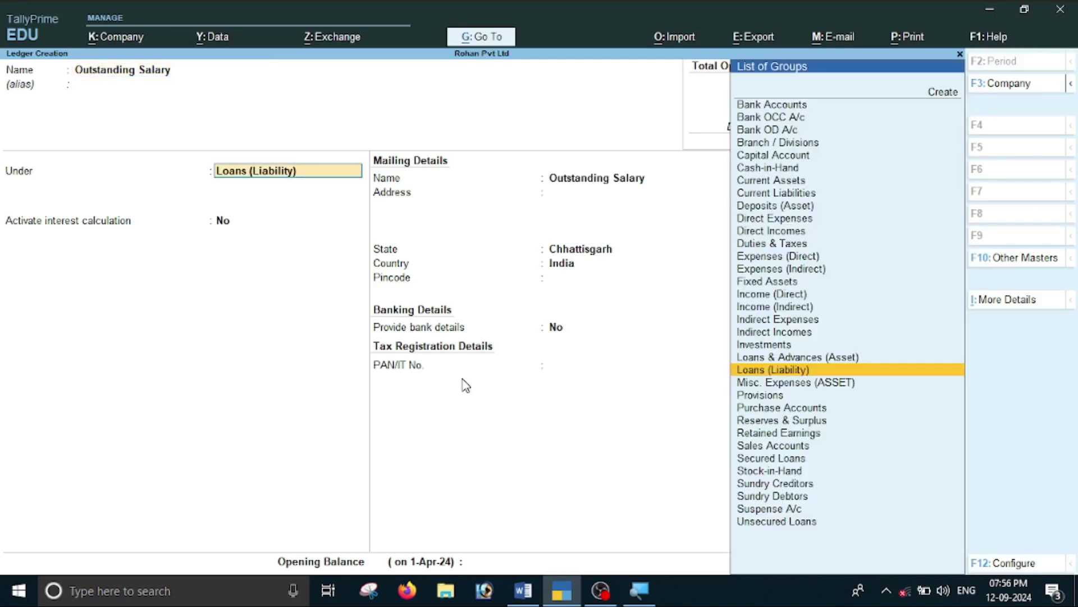
key(Down)
key(Down)
key(Down)
key(Down)
key(Down)
key(Down)
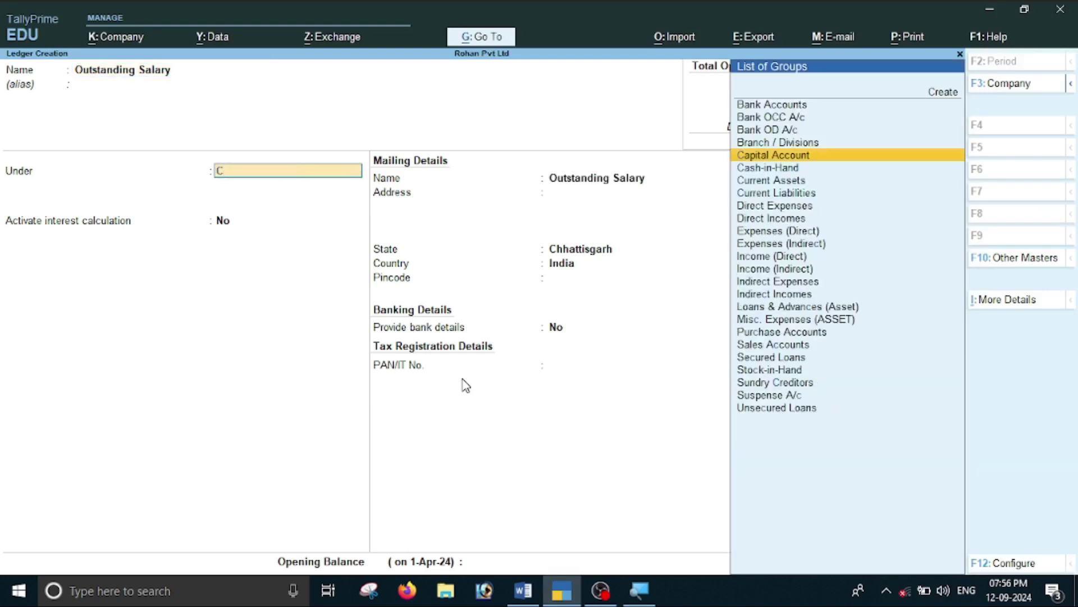
key(Up)
key(Up)
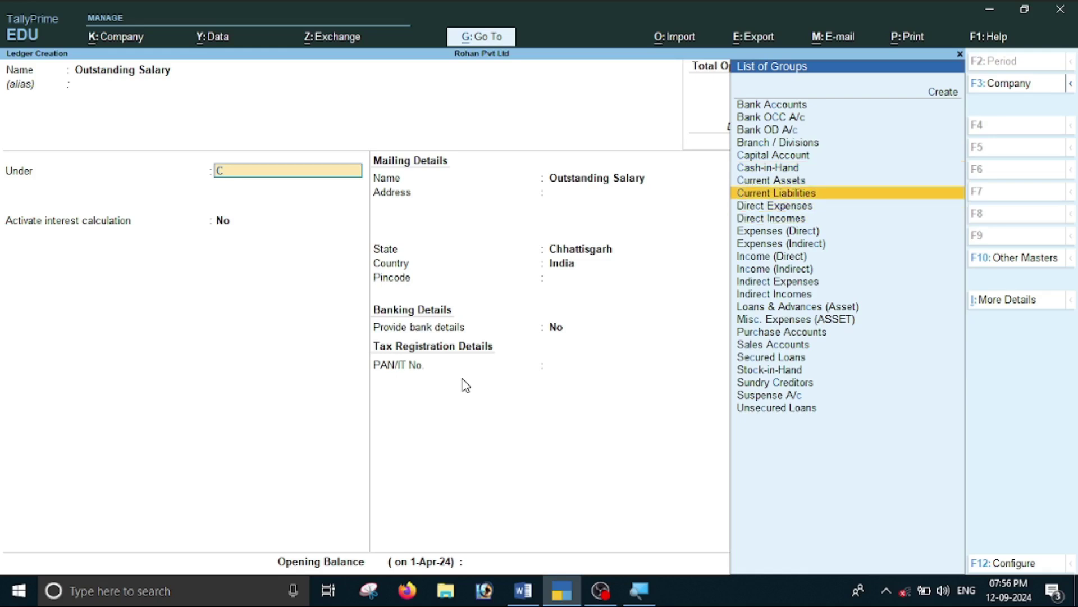
key(Return)
key(Return)
key(Return)
key(Return)
key(Return)
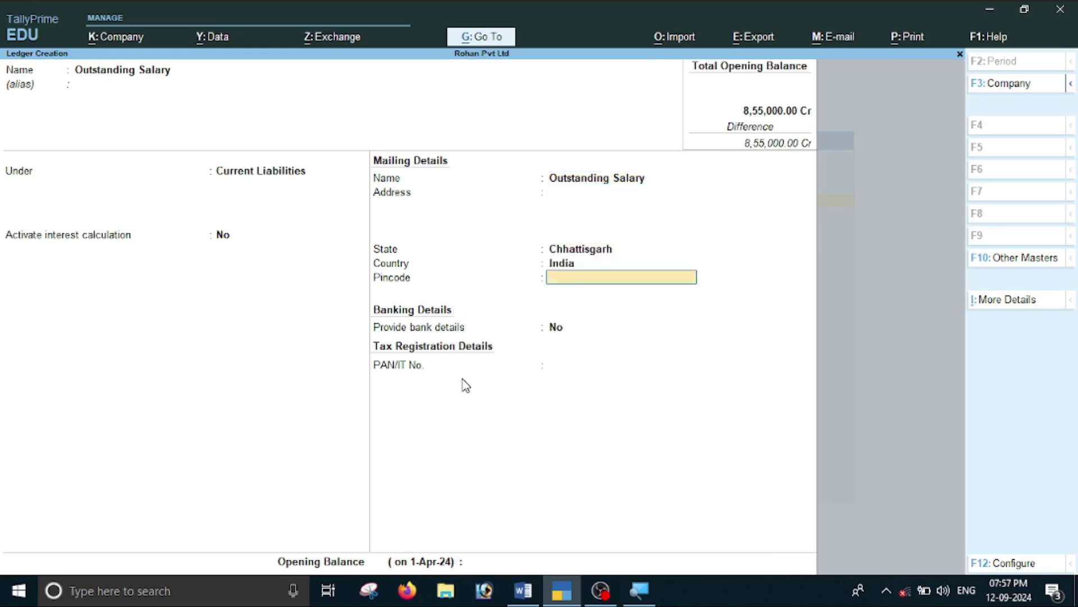
Give Outstanding Salary a 20,000 Cr opening balance and save it.
key(alt+Tab)
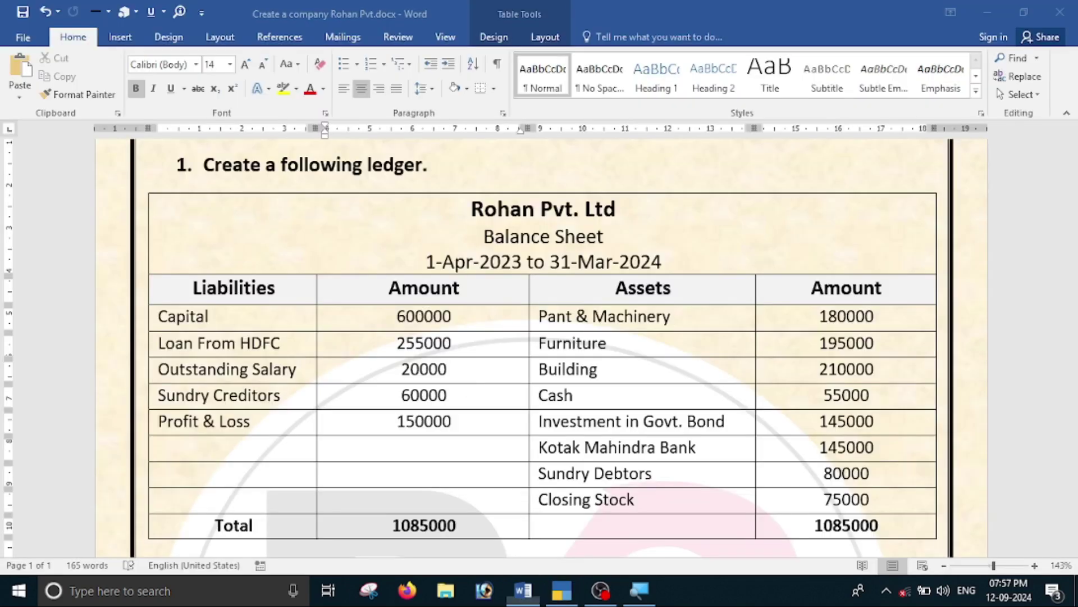
key(alt+Tab)
text(20000)
key(Return)
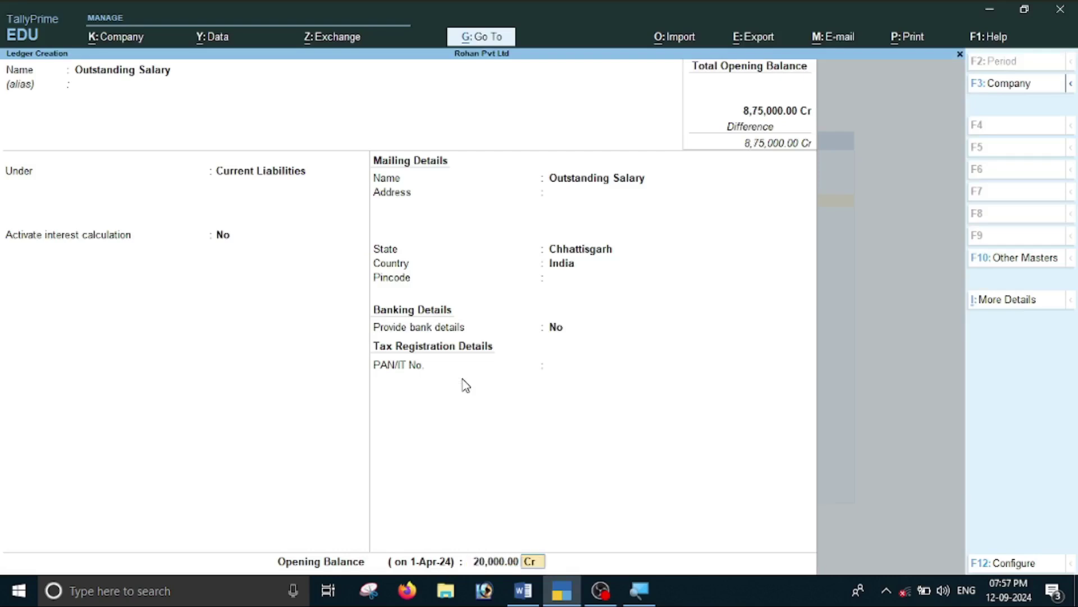
key(Return)
key(Return)
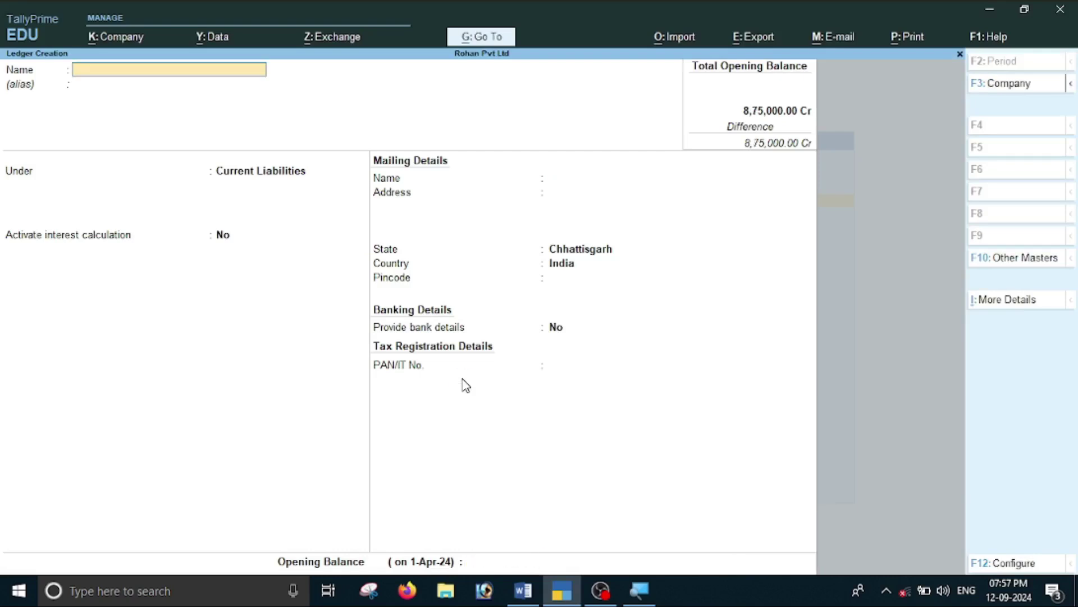
key(alt+Tab)
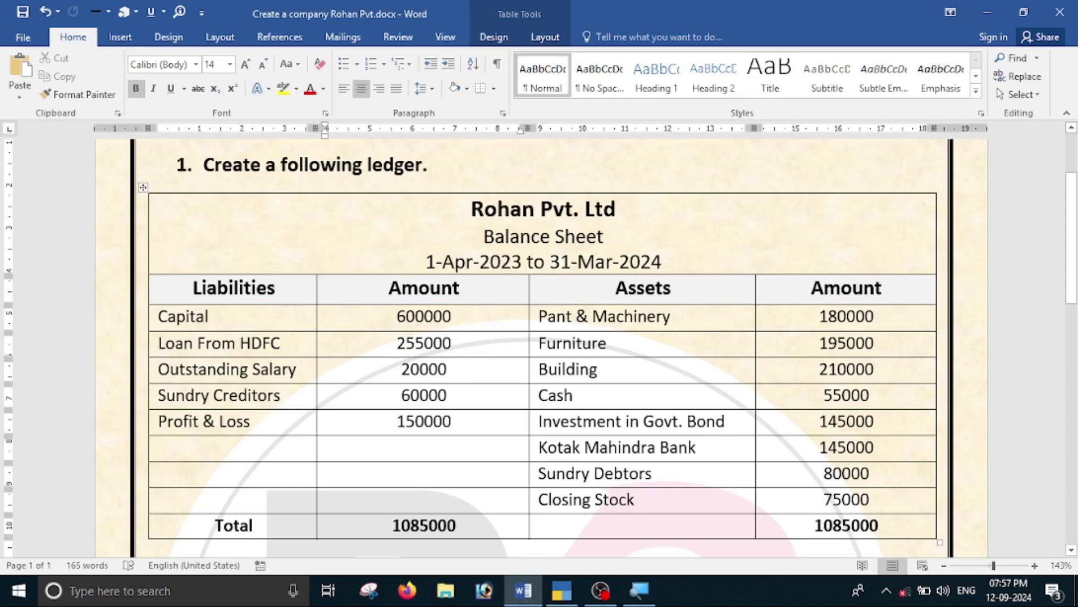
Scroll to the Debtors and Creditors tables, showing creditor bills of 35000 and 25000.
drag(449, 396, 400, 396)
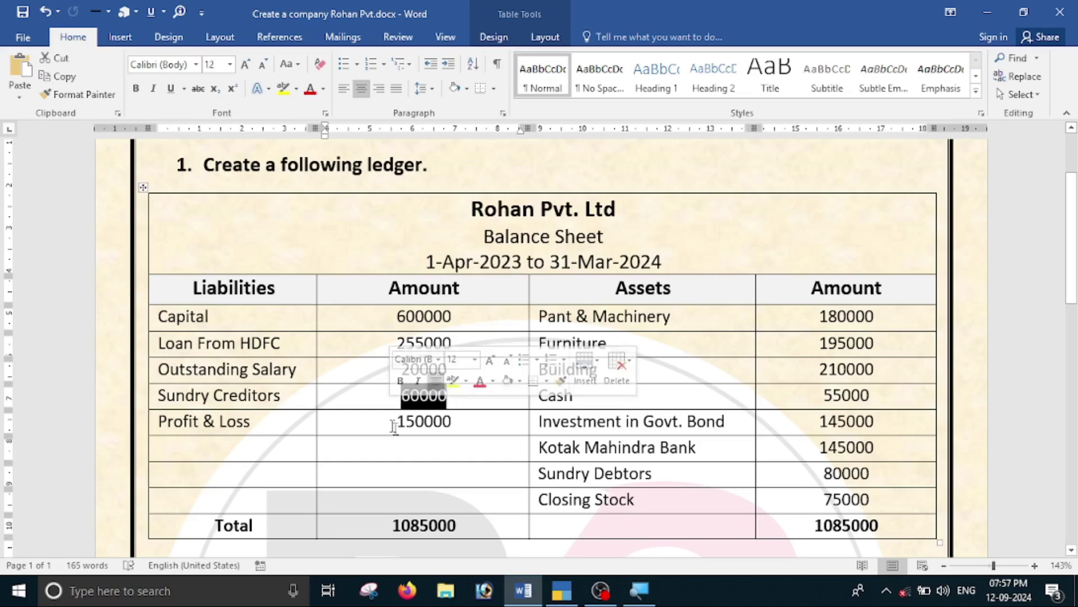
scroll(400, 396, down, 3)
scroll(482, 378, down, 6)
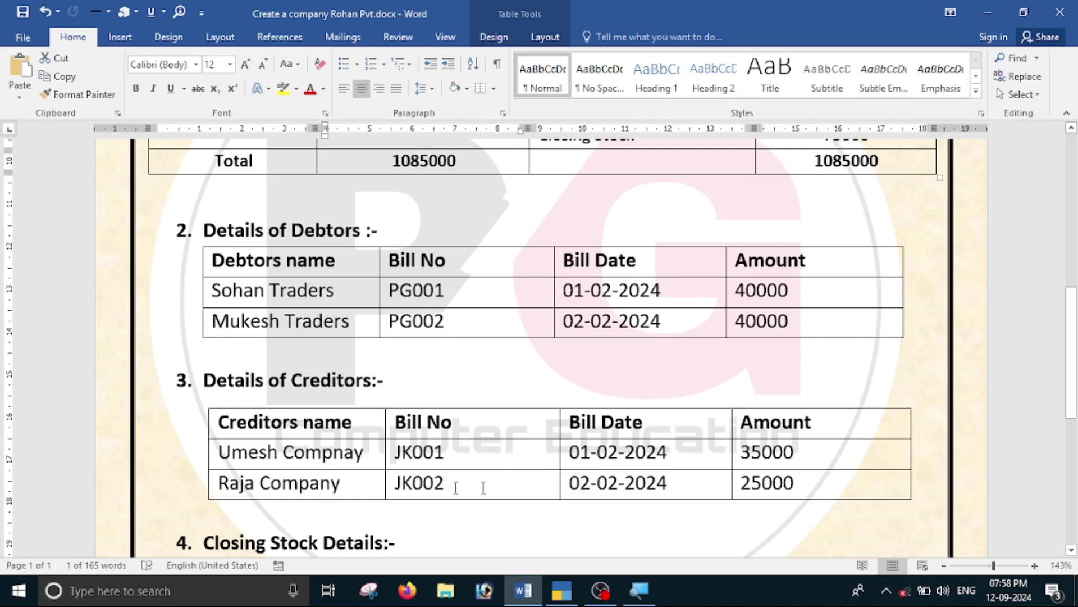
scroll(345, 471, up, 10)
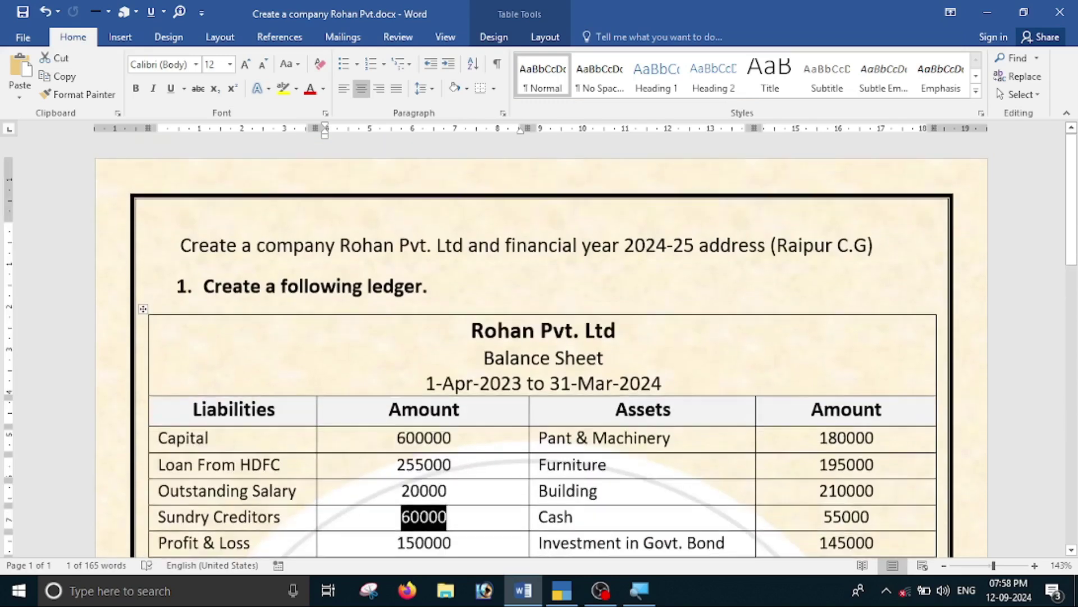
scroll(345, 477, down, 12)
scroll(405, 442, down, 3)
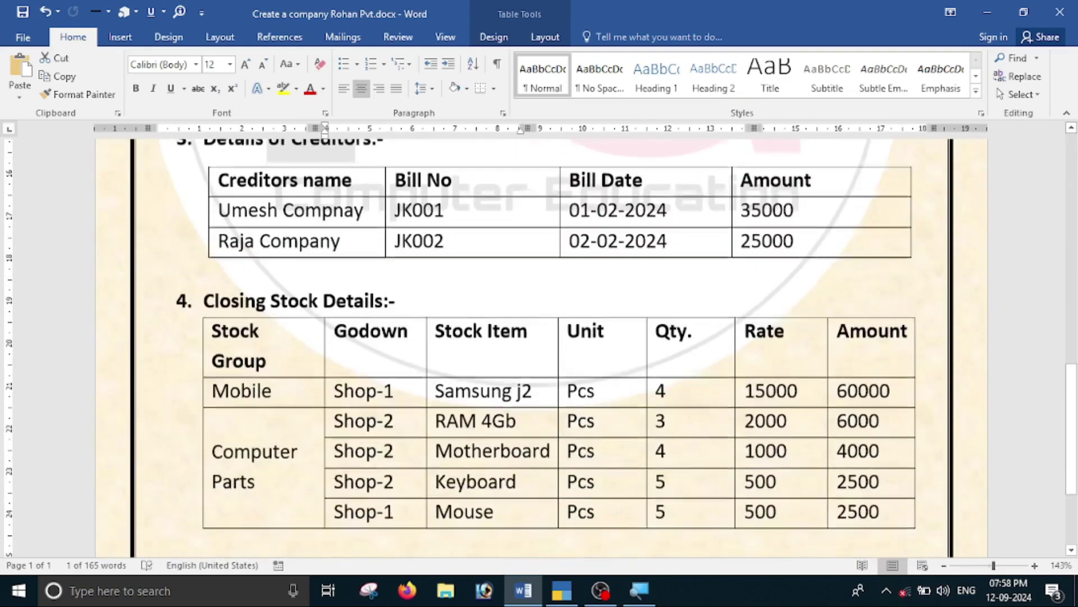
scroll(288, 414, up, 5)
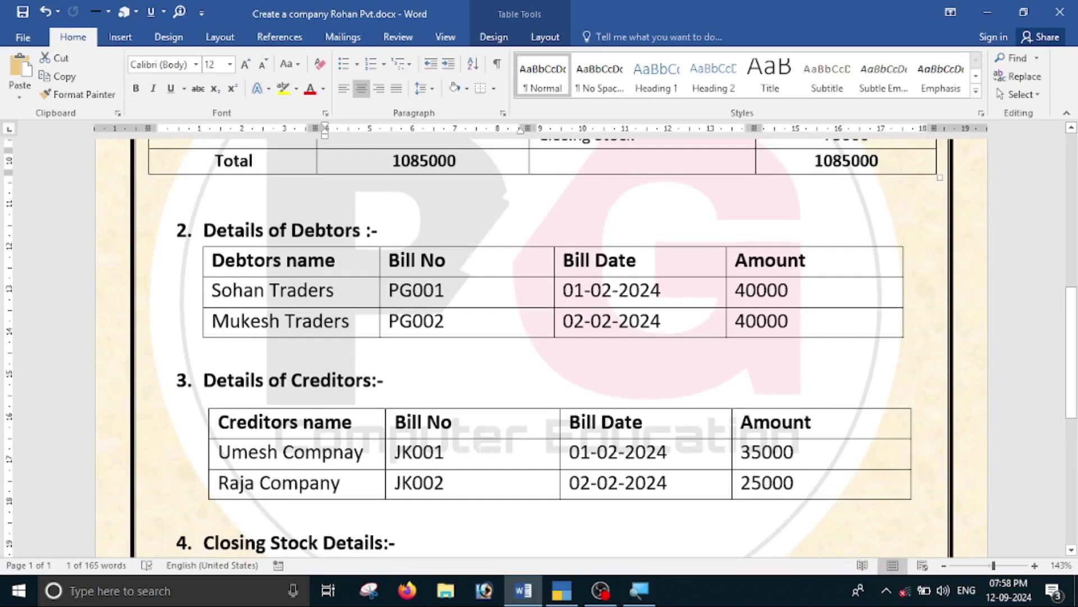
Create a ledger named Umesh Company under Sundry Creditors.
key(alt+Tab)
text(Umesh)
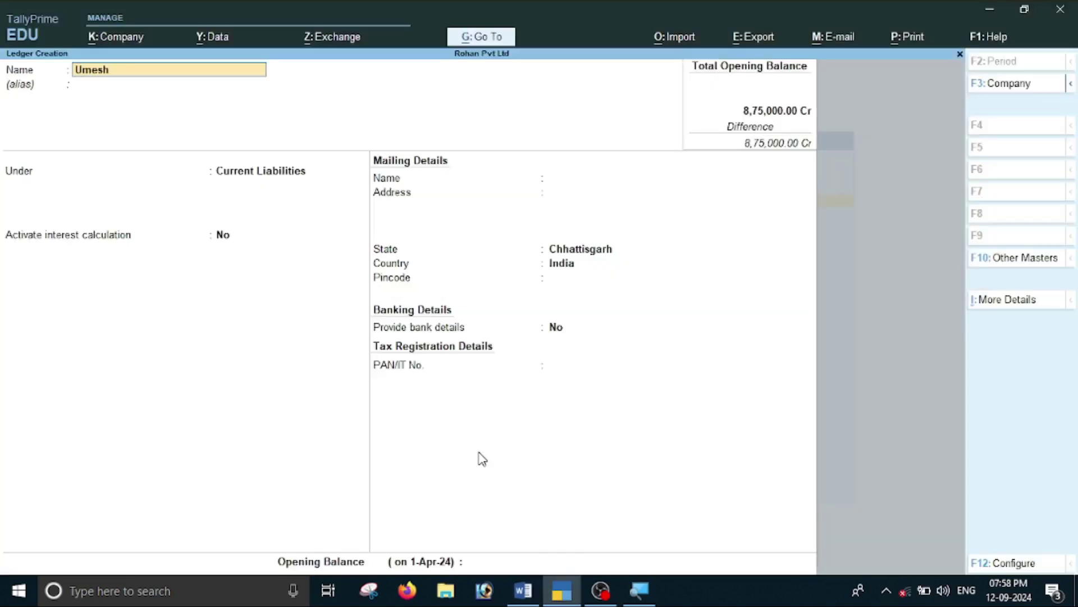
text( Company)
key(Return)
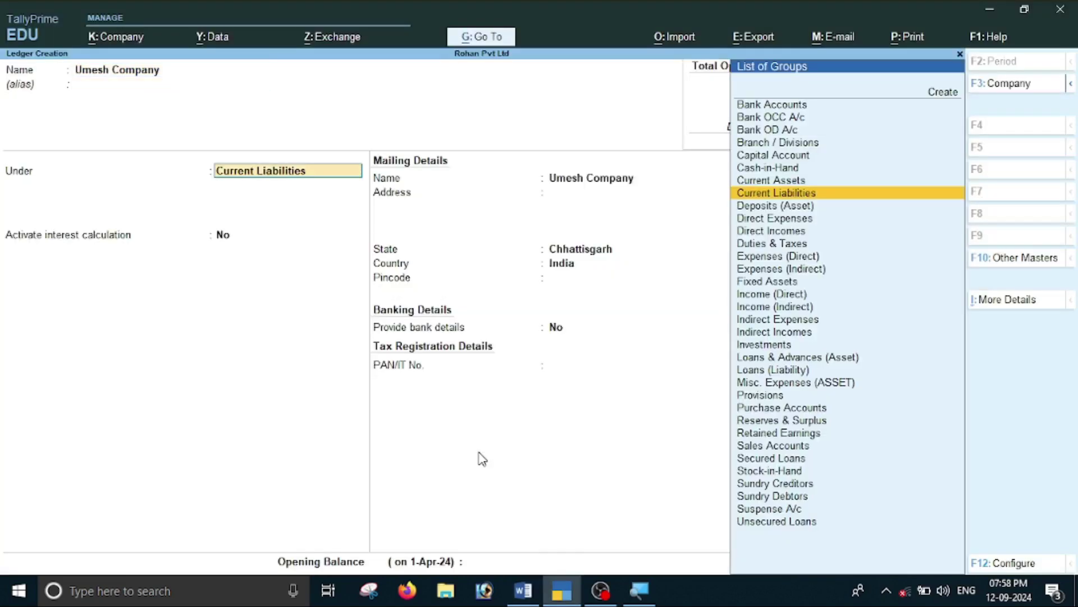
text(S)
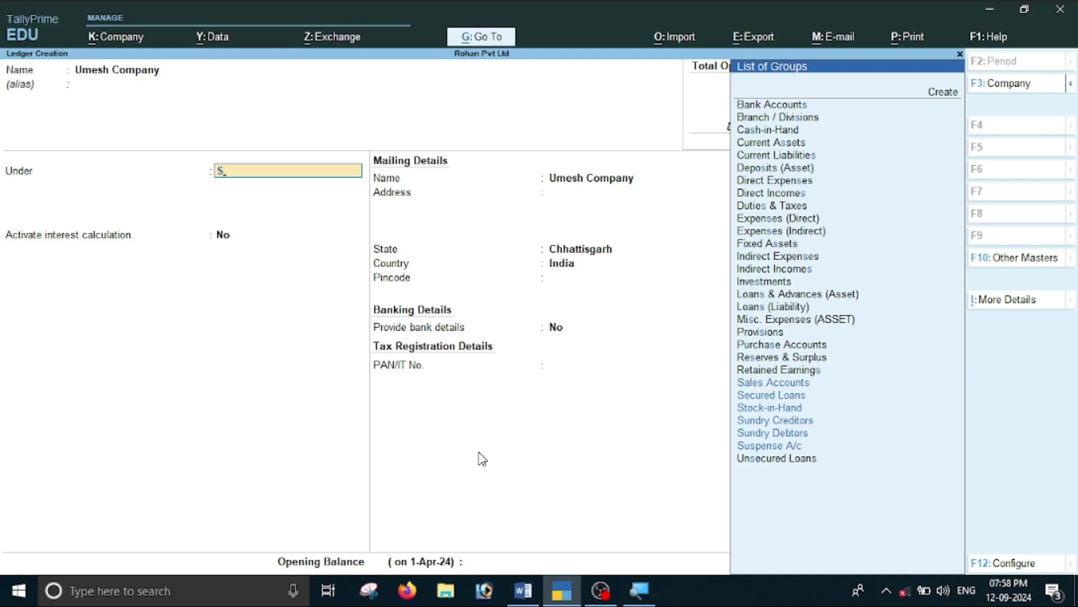
key(Down)
key(Down)
key(Down)
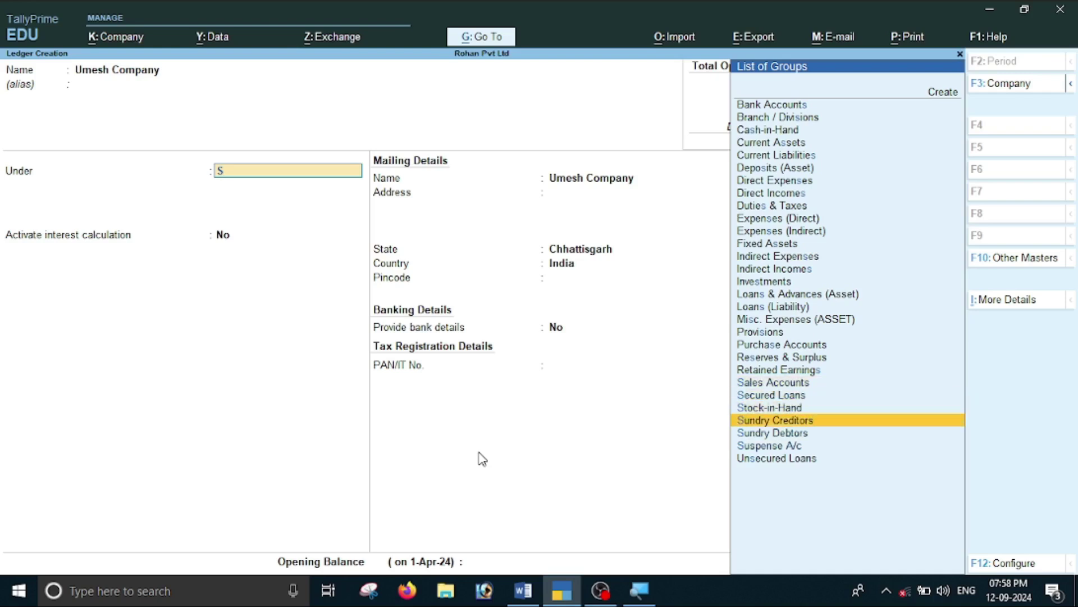
key(Return)
key(Return)
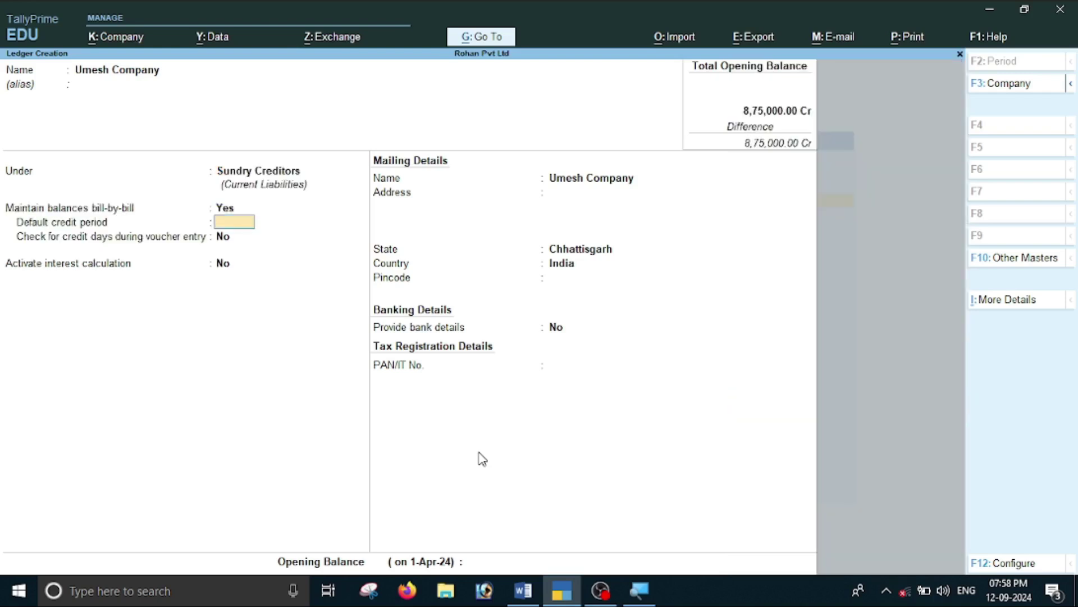
key(Return)
key(Return)
key(Return)
key(Return)
key(Return)
key(Return)
key(Return)
key(Return)
key(Return)
key(Return)
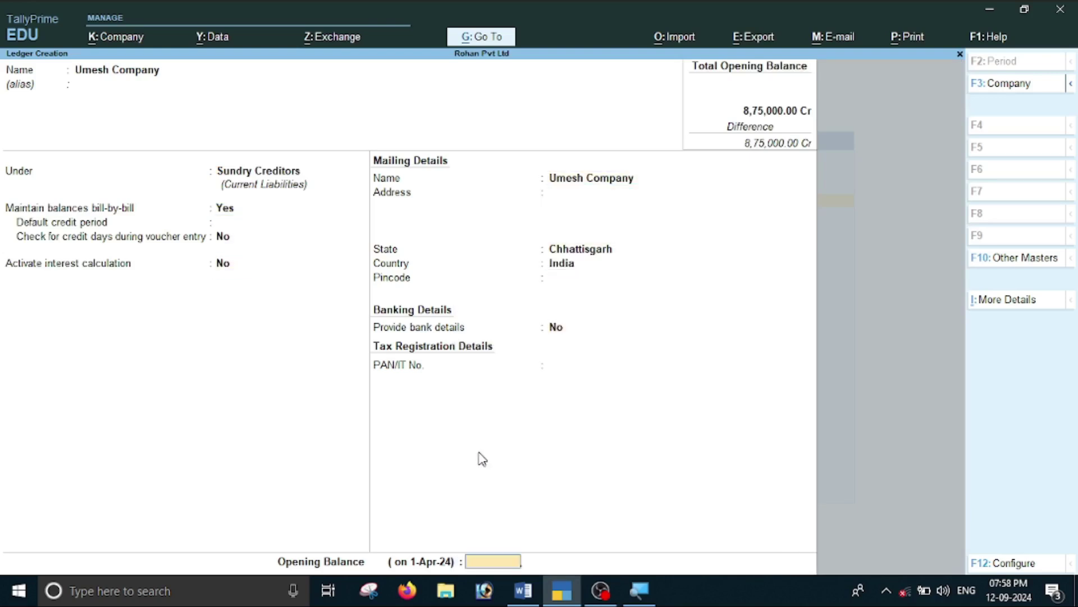
Enter a 35,000 Cr opening balance for Umesh Company to reach its bill-wise breakup.
key(alt+Tab)
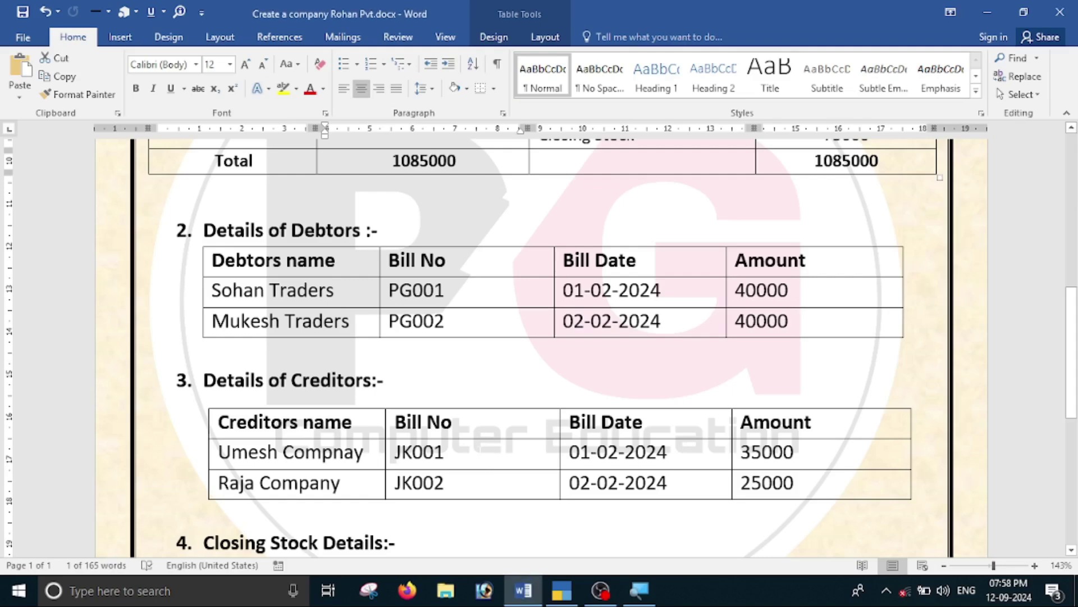
key(alt+Tab)
text(35000)
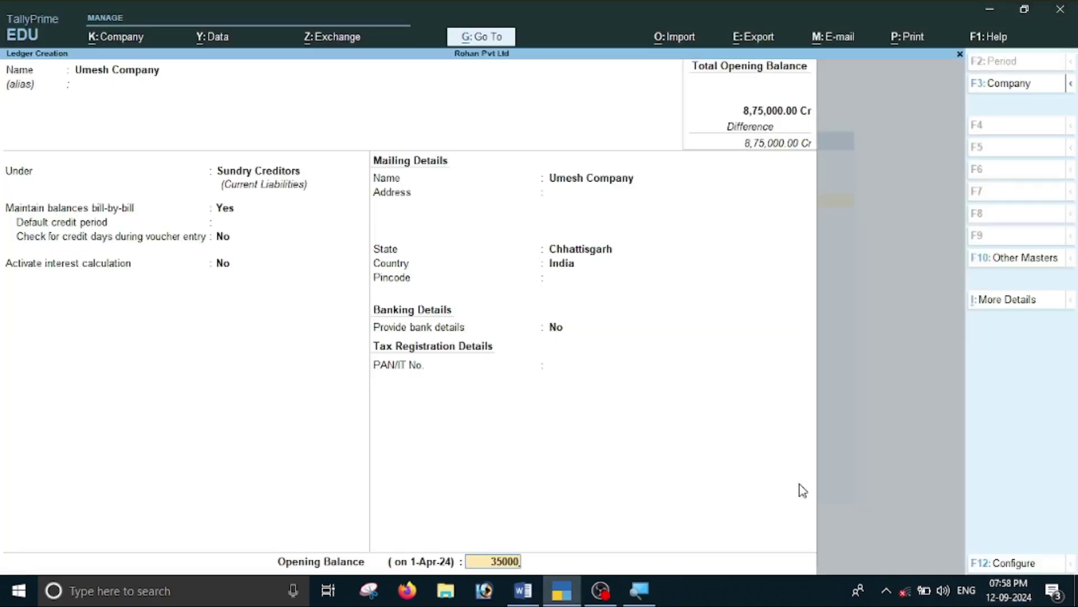
key(Return)
key(Return)
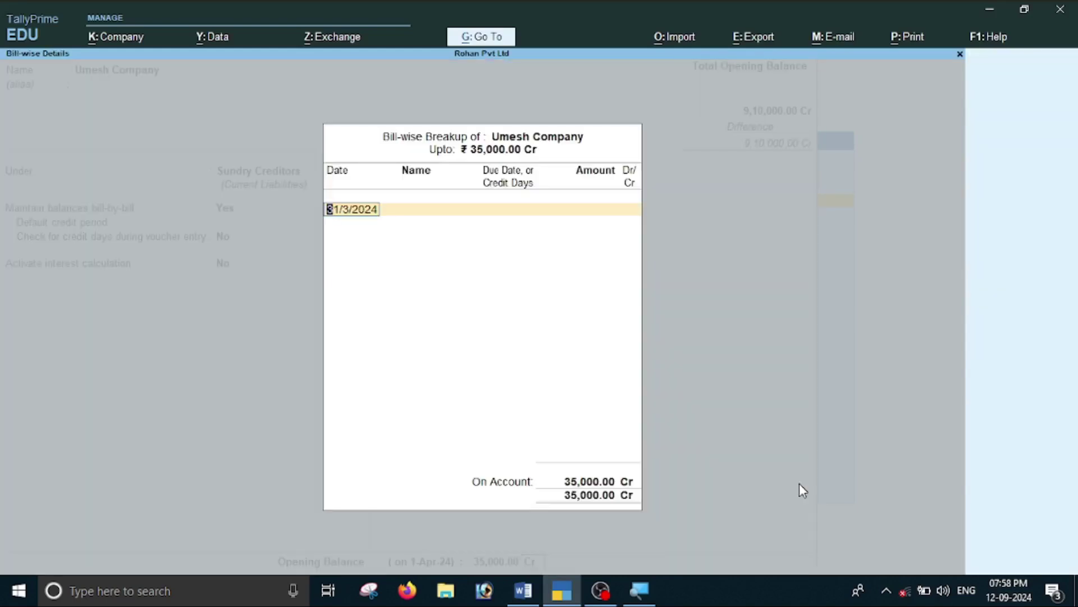
key(Return)
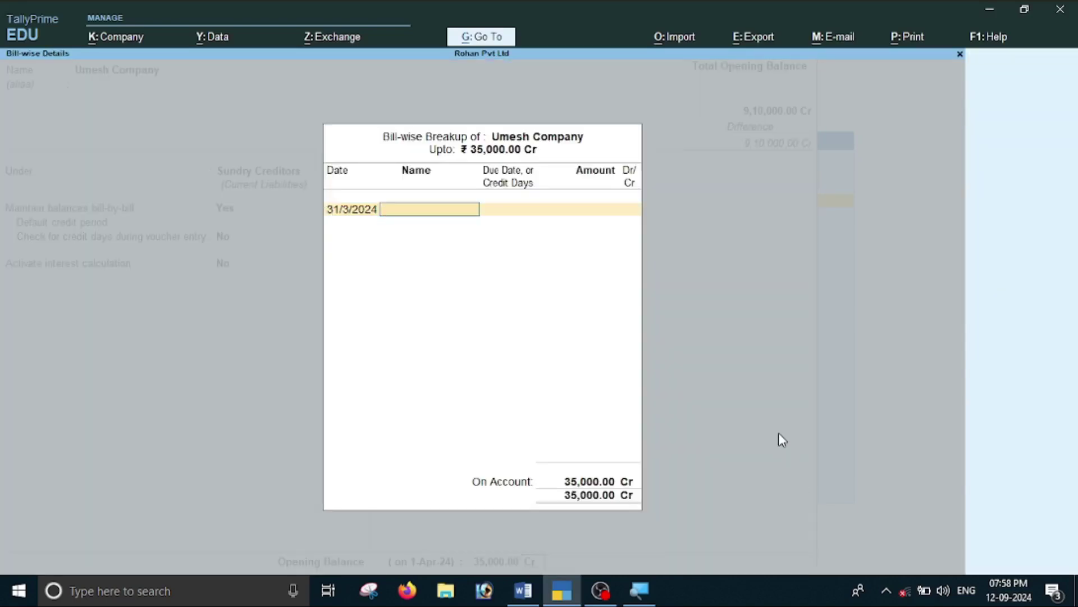
Record bill JK001 for 35,000 Cr in Umesh Company's breakup and save the ledger.
key(alt+Tab)
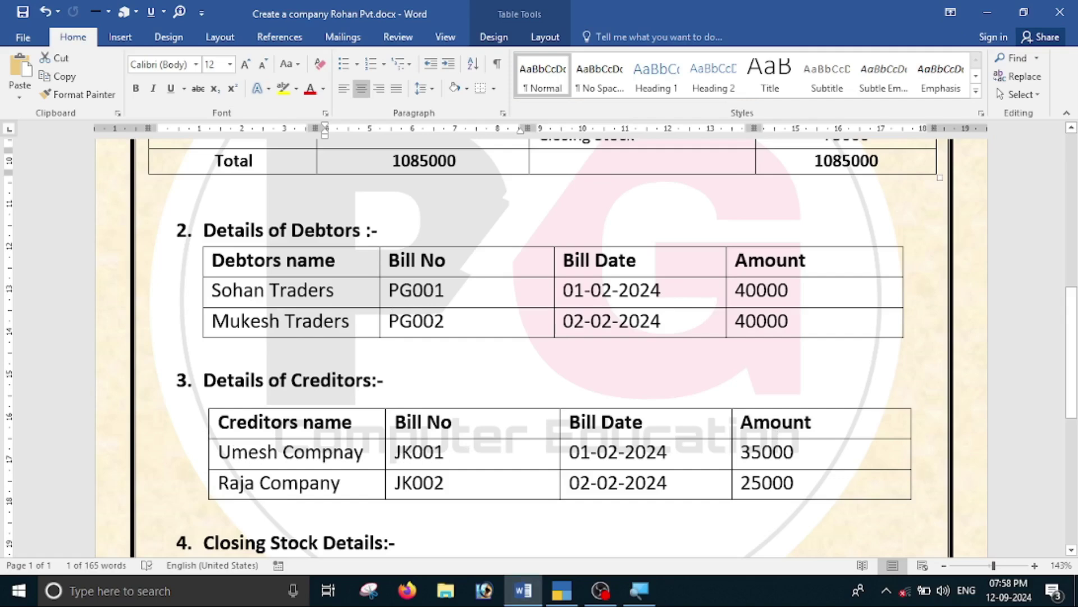
key(alt+Tab)
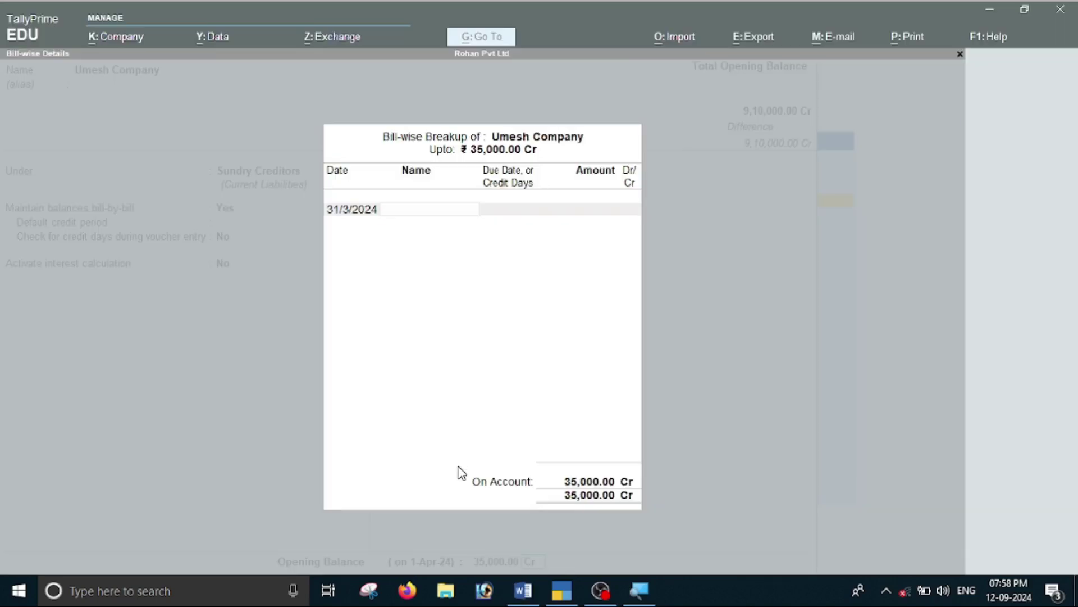
text(JK001)
key(Return)
key(Return)
key(Return)
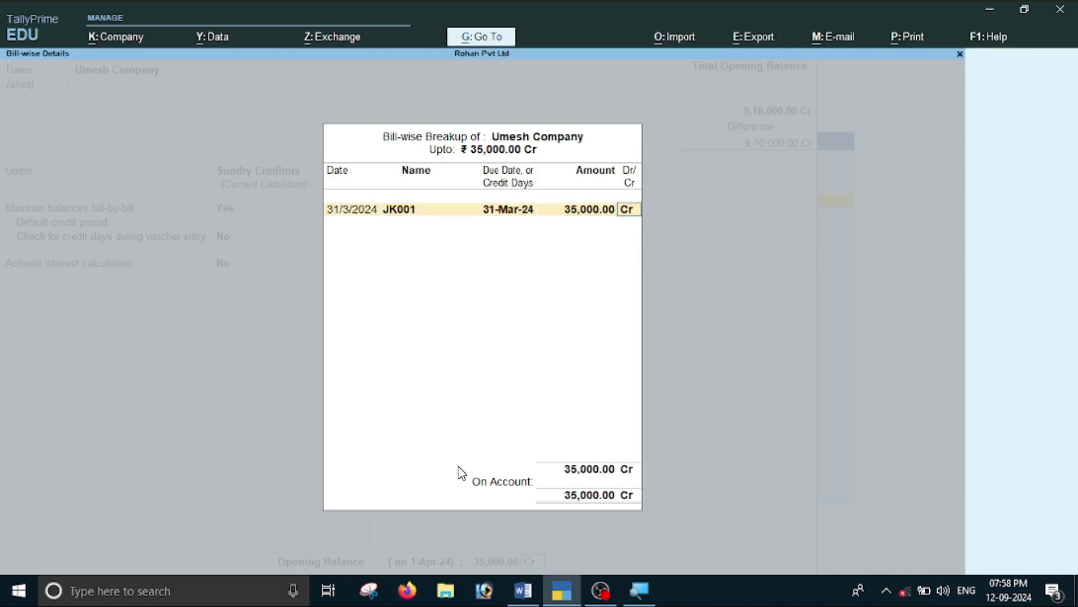
key(Return)
key(Return)
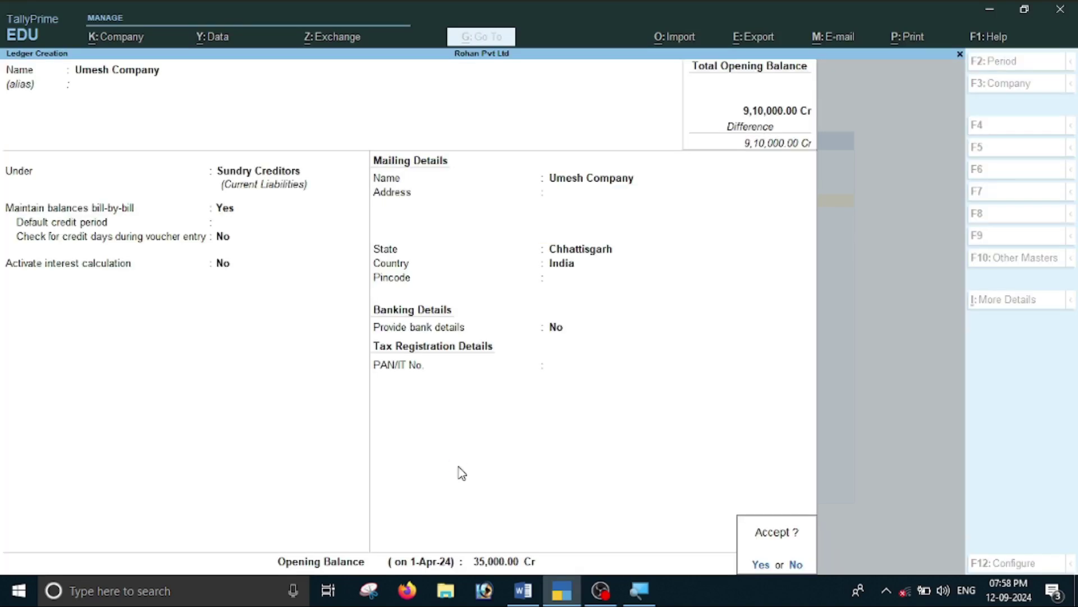
key(Return)
key(alt+Tab)
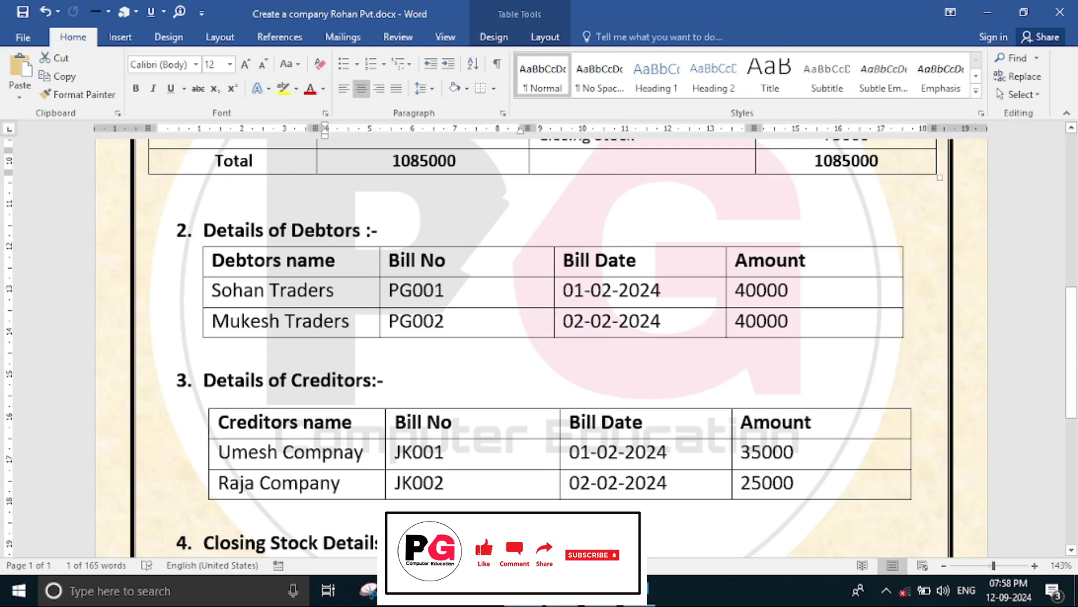
key(alt+Tab)
Create the Raja Company ledger under Sundry Creditors.
text(Raja Company)
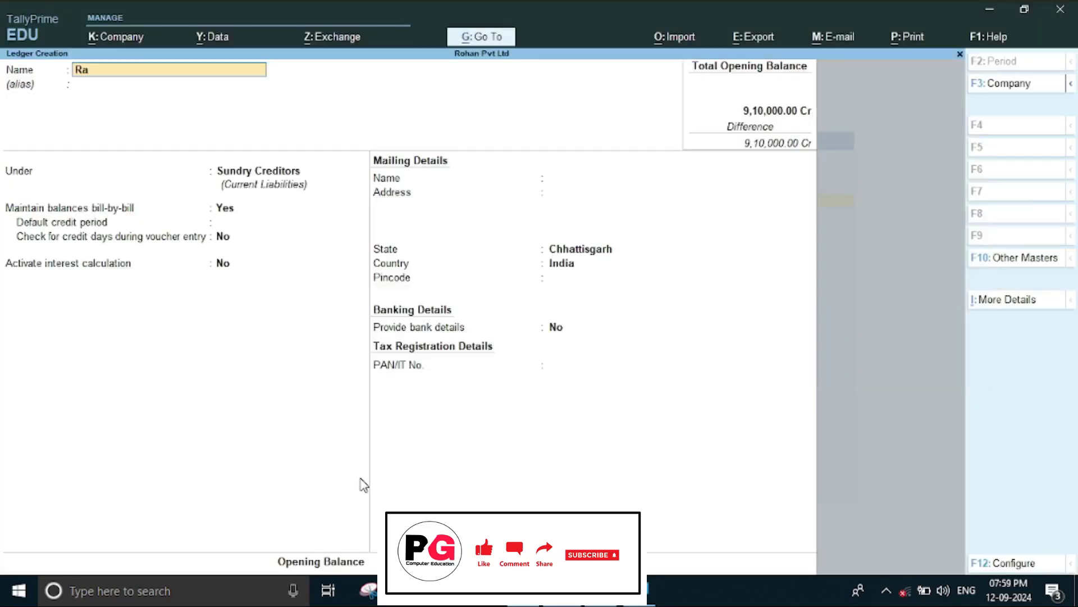
key(Return)
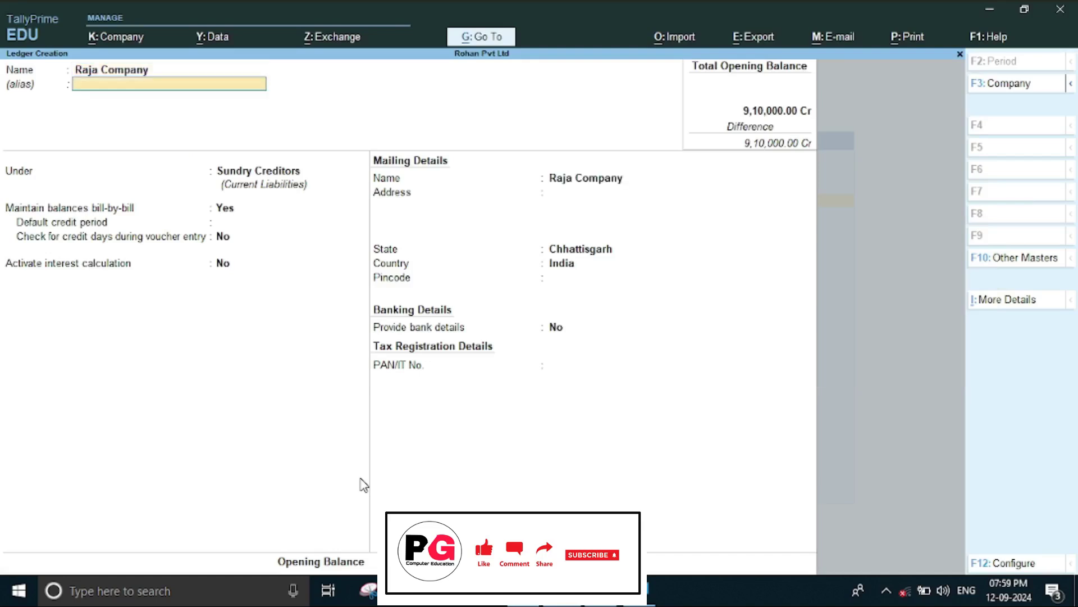
key(Return)
key(Return)
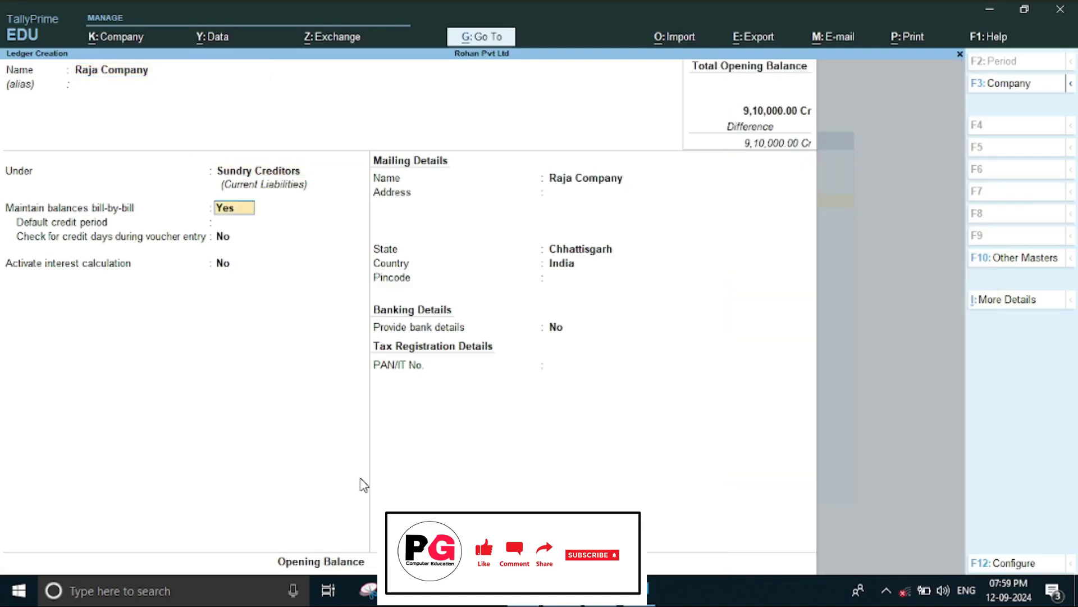
key(Return)
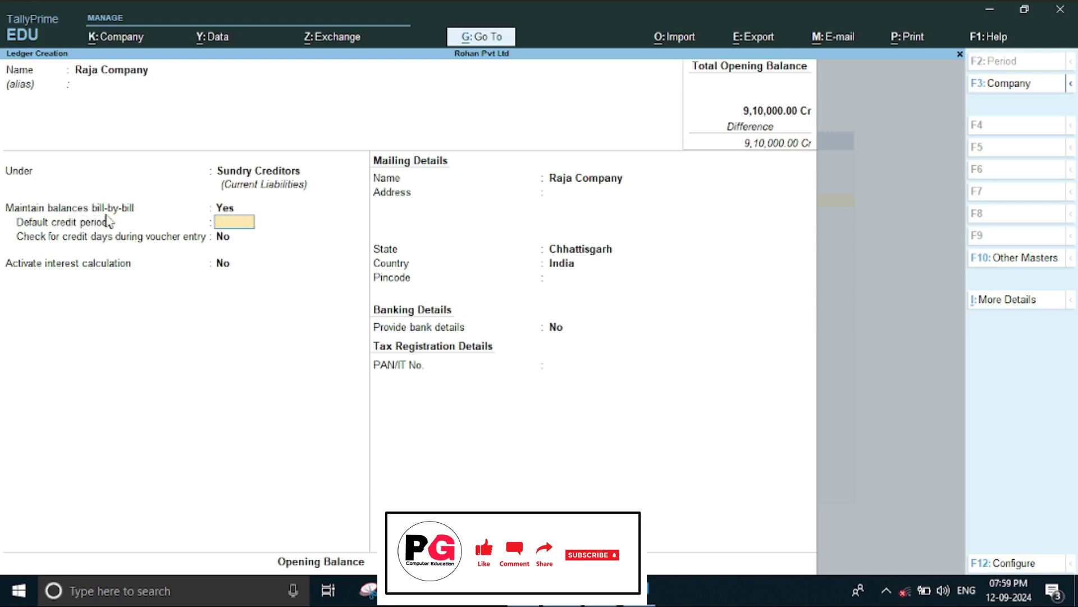
key(Return)
key(Return)
key(Return)
key(Return)
key(Return)
key(Return)
key(Return)
key(Return)
key(Return)
key(Return)
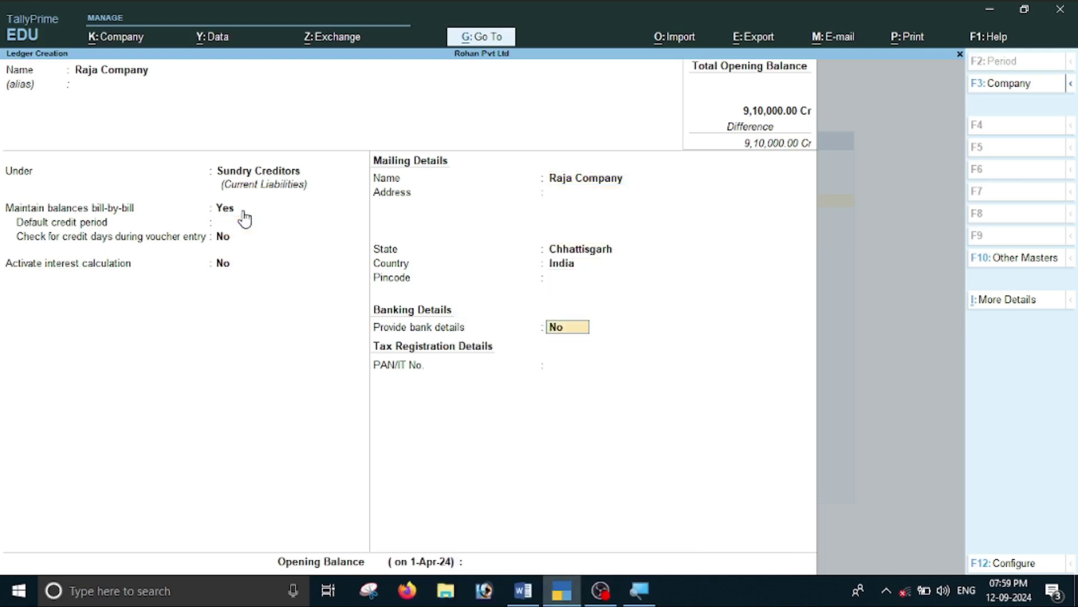
key(alt+Tab)
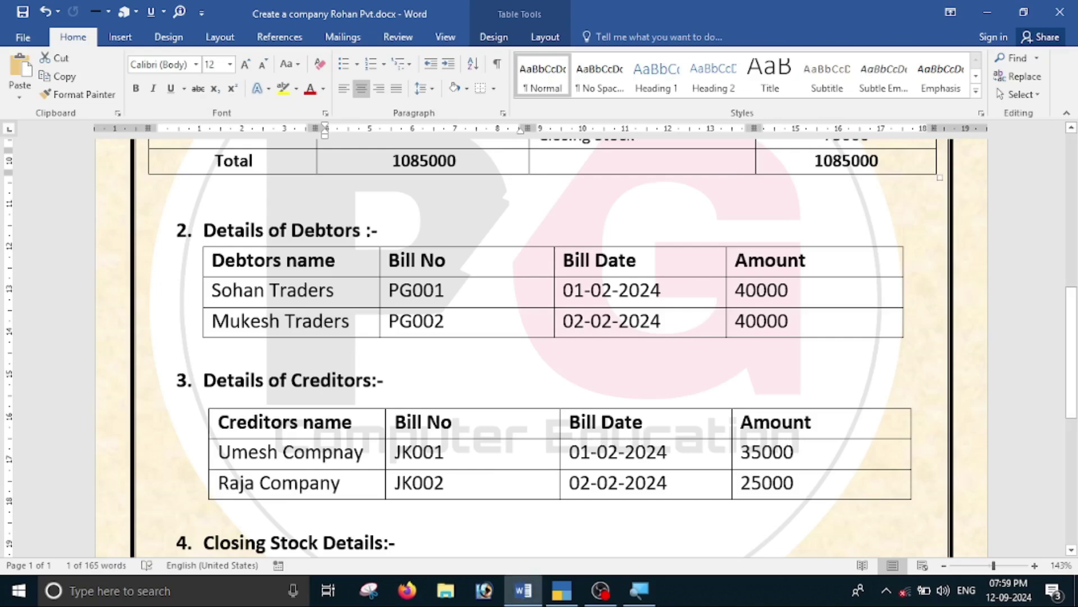
key(alt+Tab)
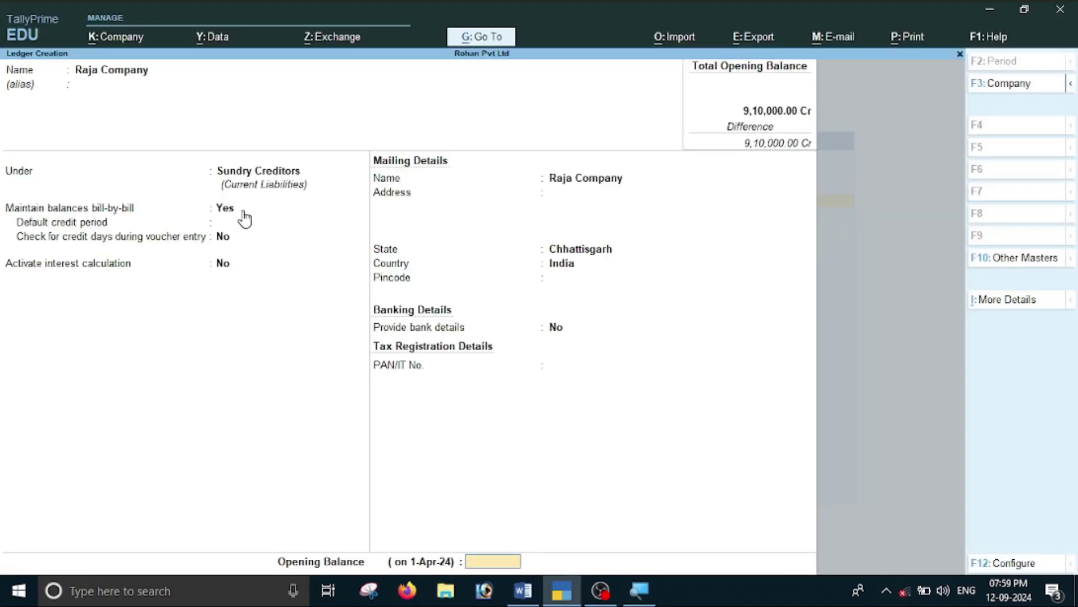
Give Raja Company a 25,000 Cr opening balance as bill Jk002 dated 31/3/2024.
text(25000)
key(Return)
key(Return)
key(Return)
key(alt+Tab)
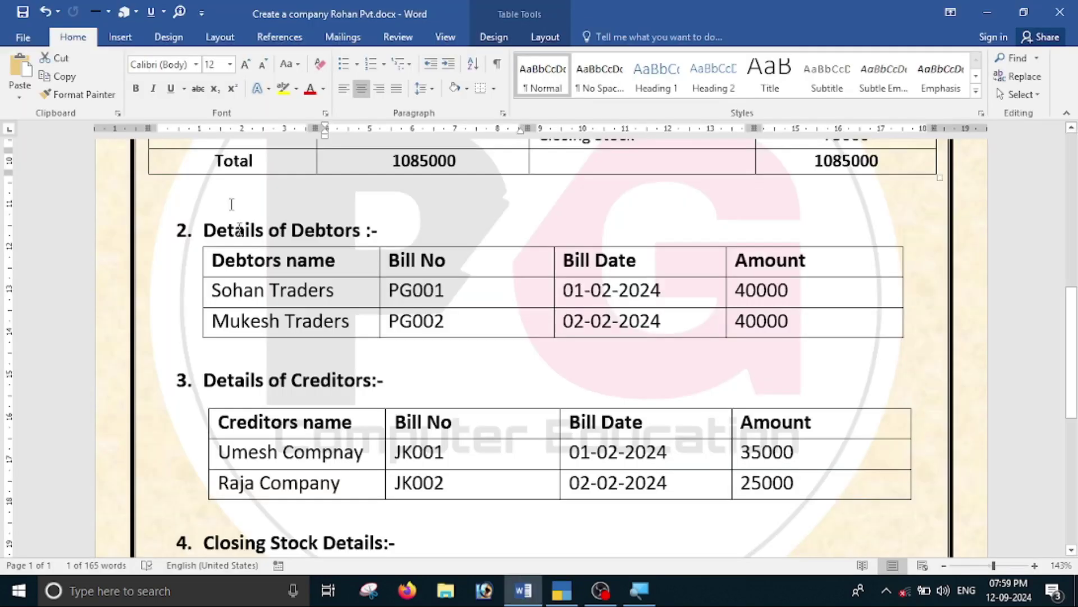
key(alt+Tab)
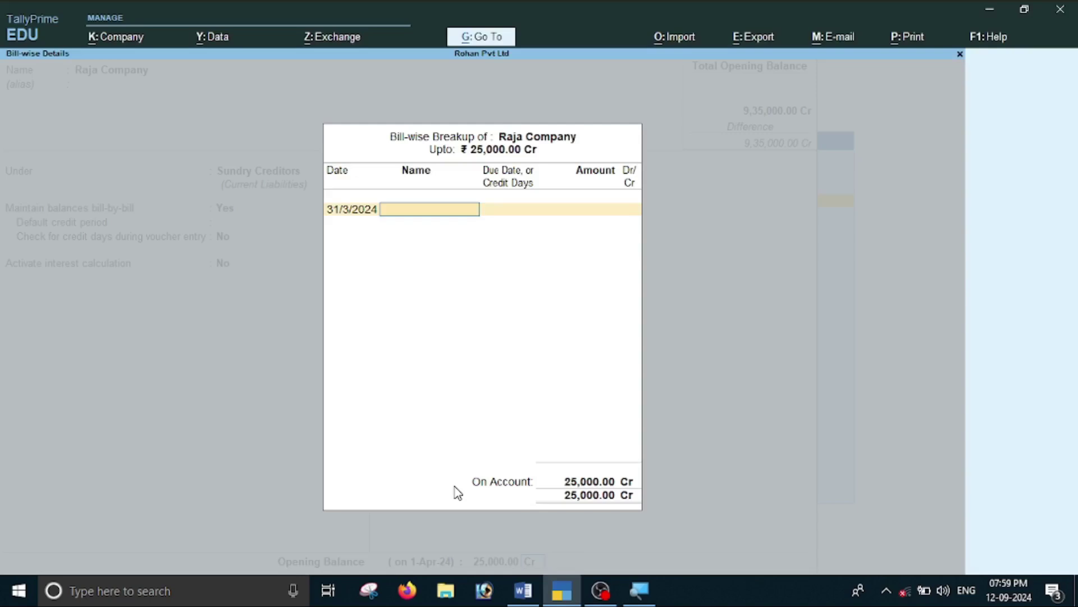
text(Jk002)
key(Return)
key(Return)
key(Return)
key(Return)
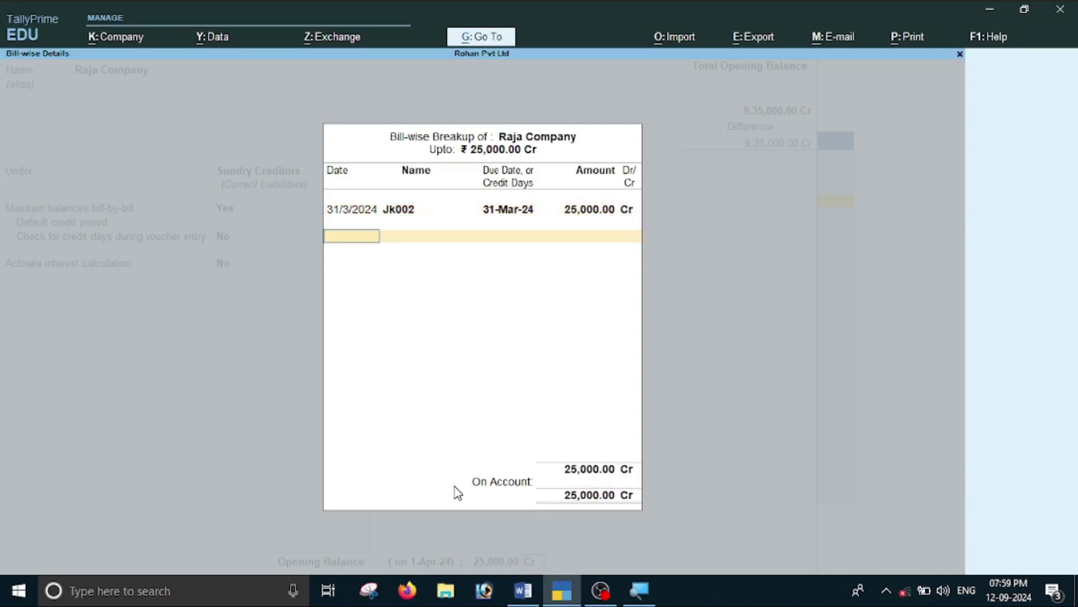
key(Return)
key(Return)
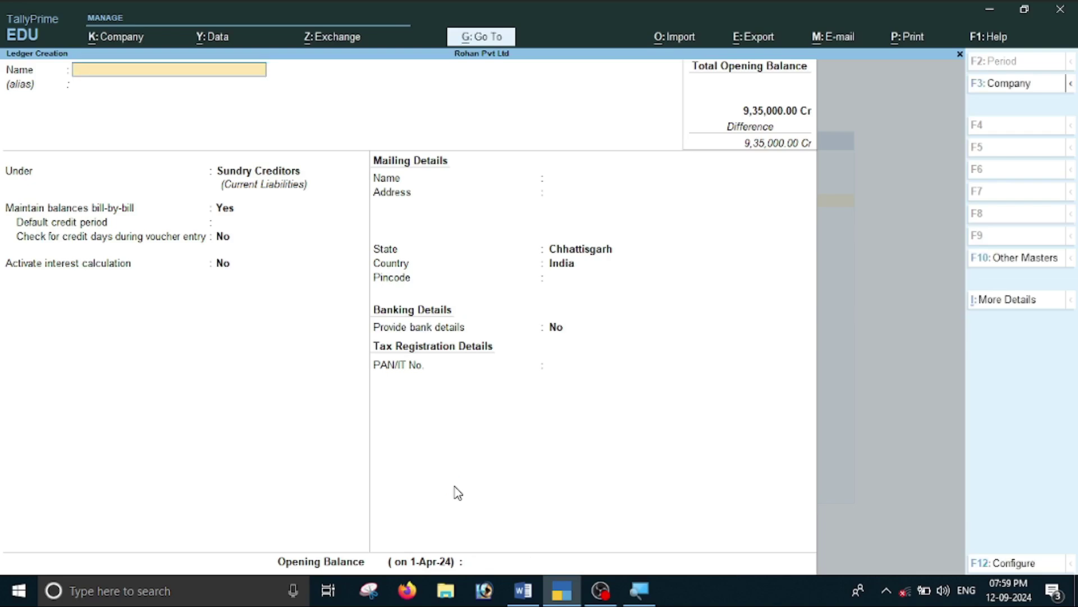
Look up the Profit & Loss amount of 150000 in the Word balance sheet.
key(alt+Tab)
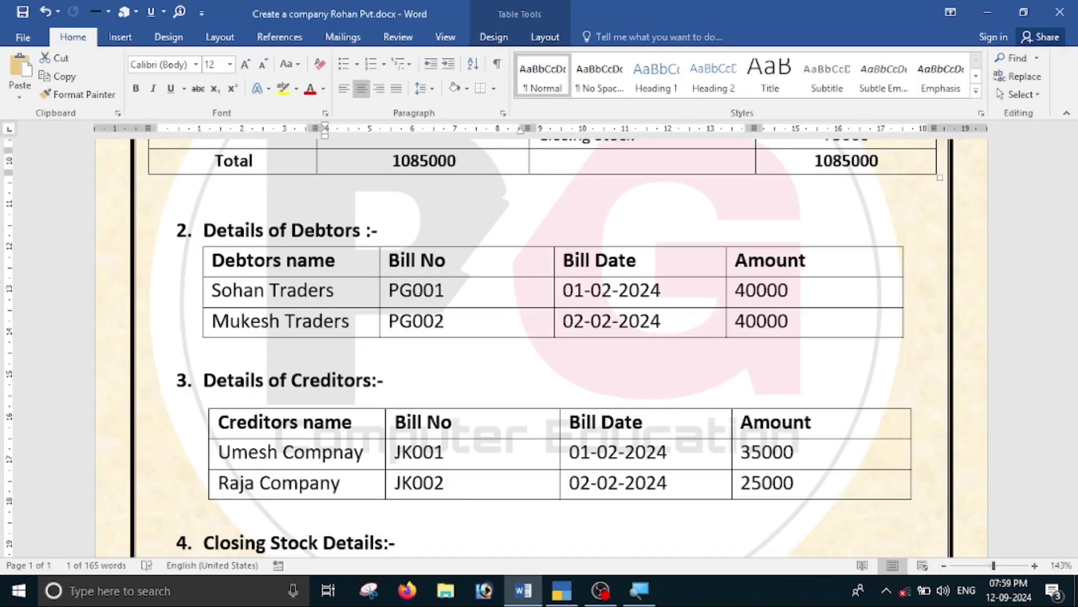
scroll(539, 348, up, 7)
scroll(539, 348, down, 3)
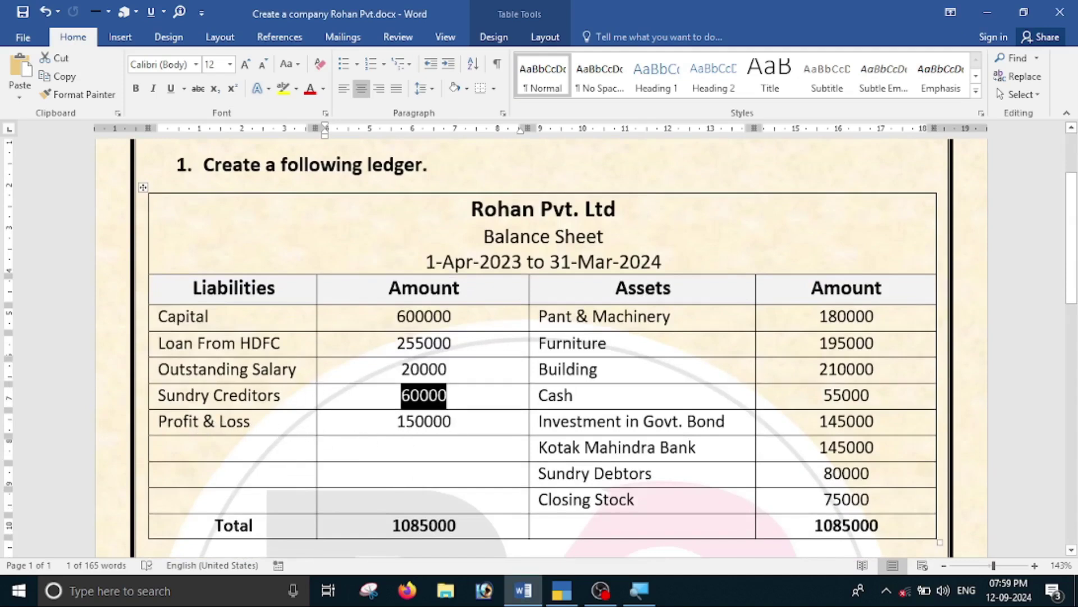
click(464, 429)
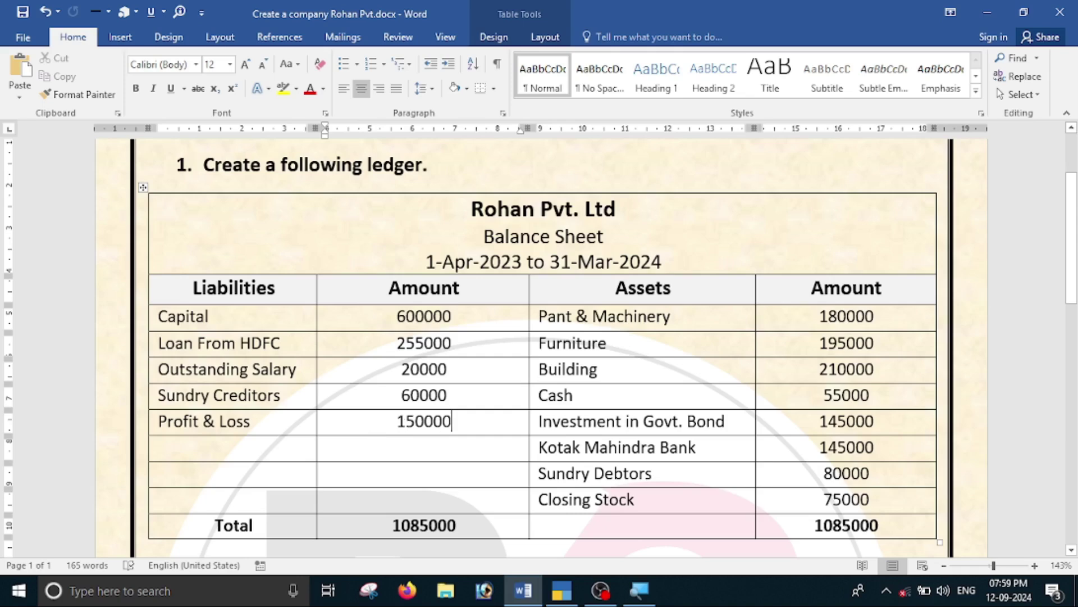
key(alt+Tab)
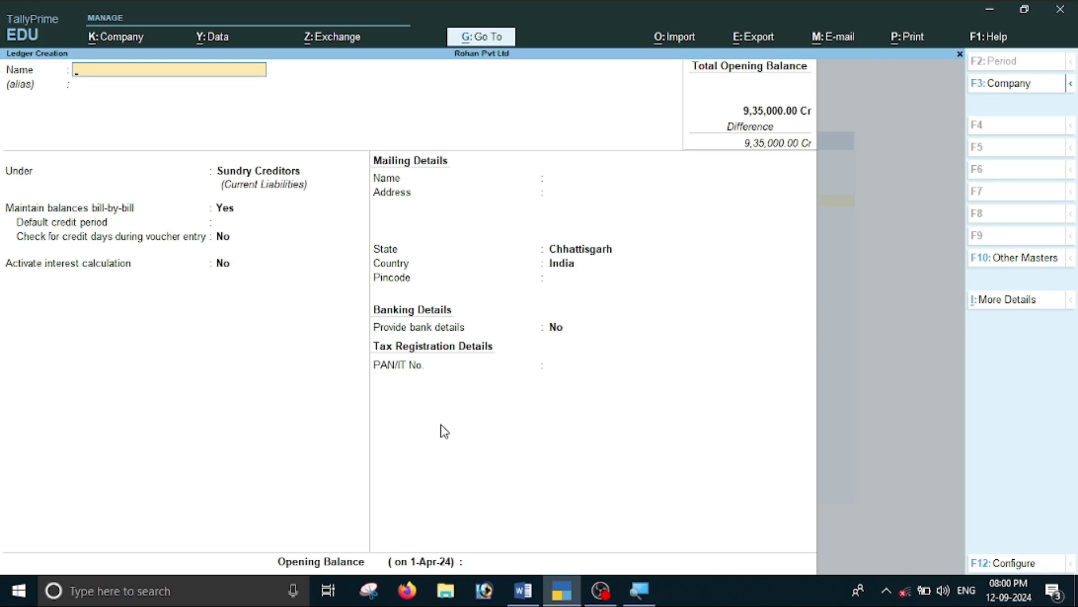
Quit Ledger Creation and open the Profit & Loss A/c ledger for alteration.
key(Escape)
key(y)
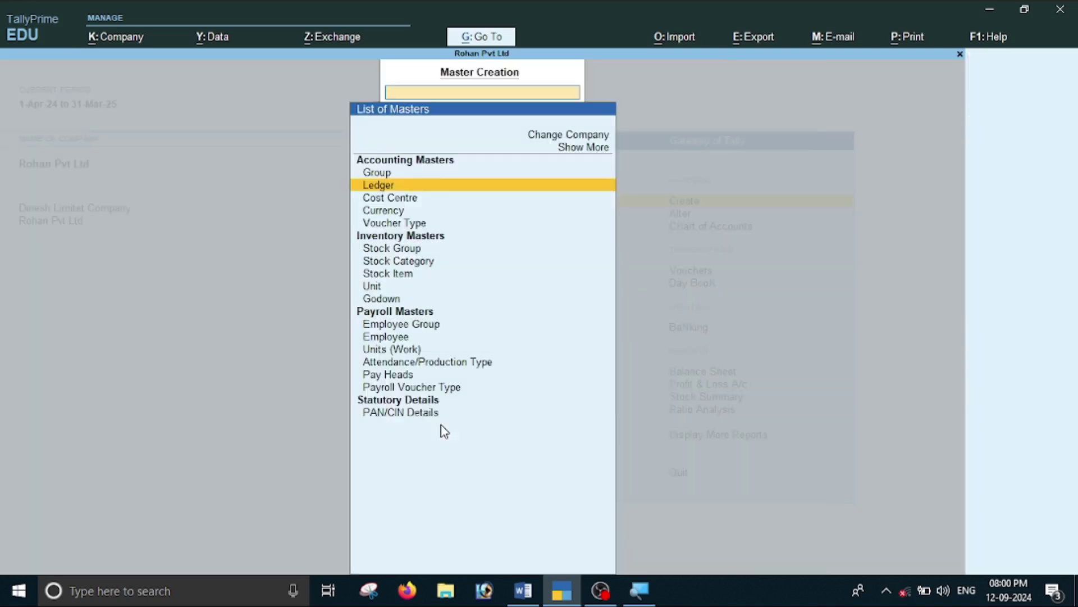
key(Escape)
key(Down)
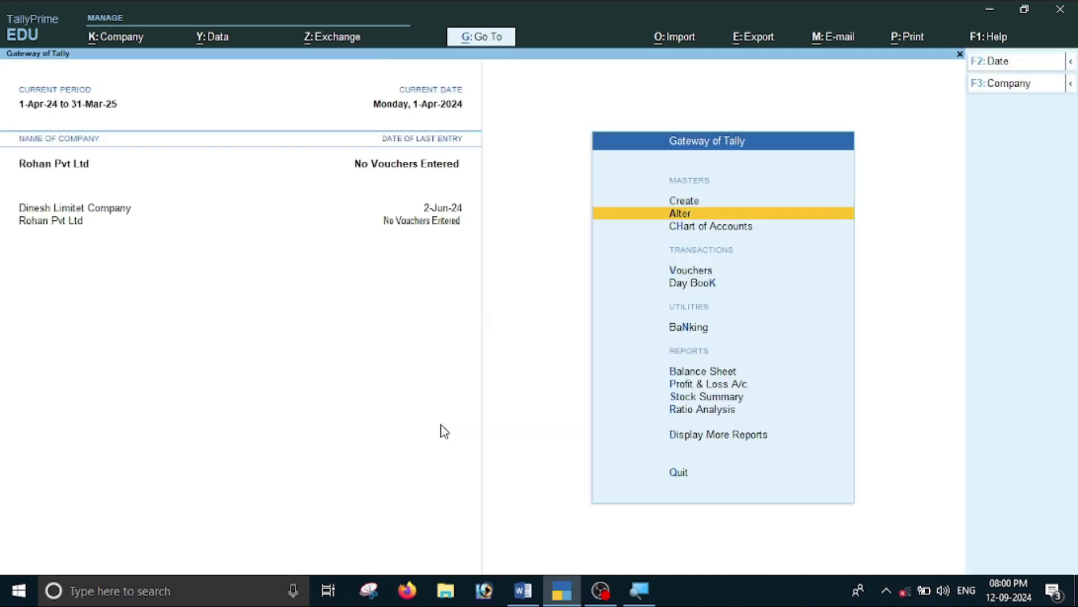
key(Return)
key(Down)
key(Return)
key(Down)
key(Down)
key(Down)
key(Down)
key(Down)
key(Up)
key(Up)
key(Down)
key(Return)
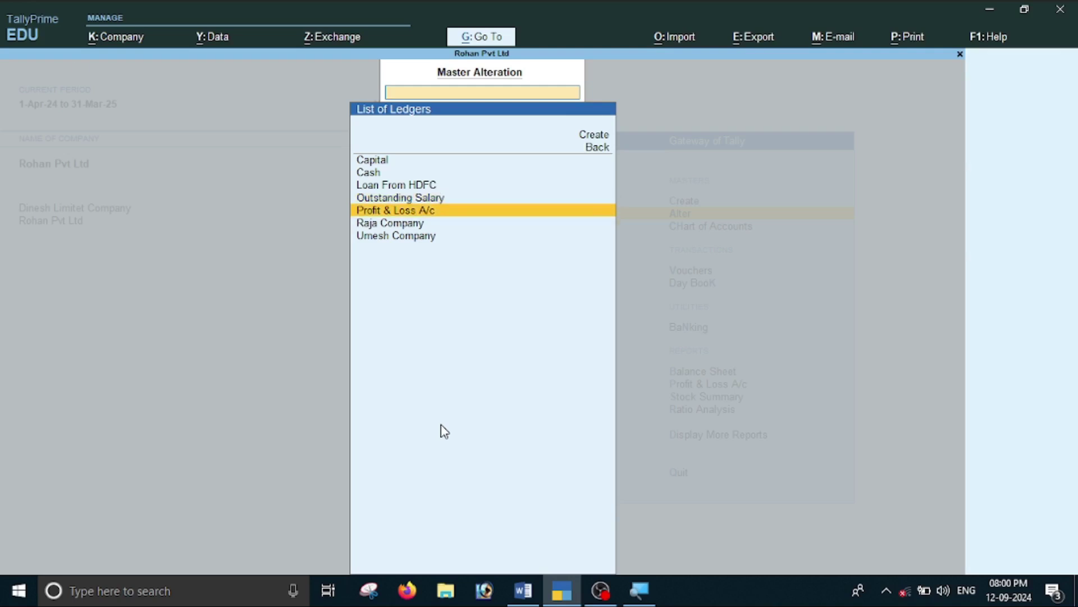
Enter 1,50,000 Cr as the Profit & Loss A/c opening balance.
key(Return)
key(Return)
key(Return)
key(Return)
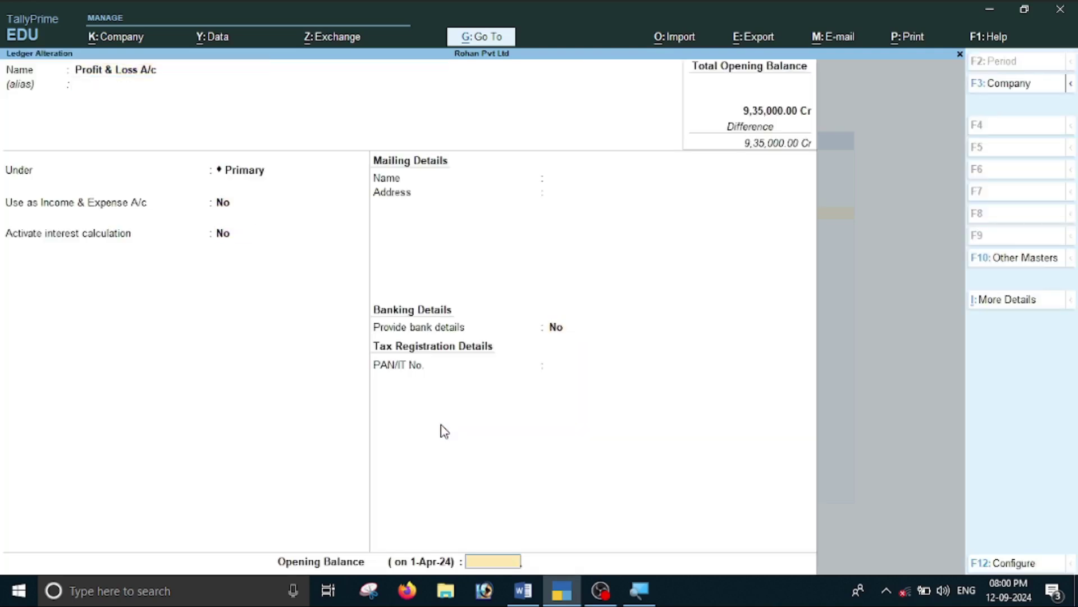
key(alt+Tab)
key(alt+Tab)
text(150000)
key(Return)
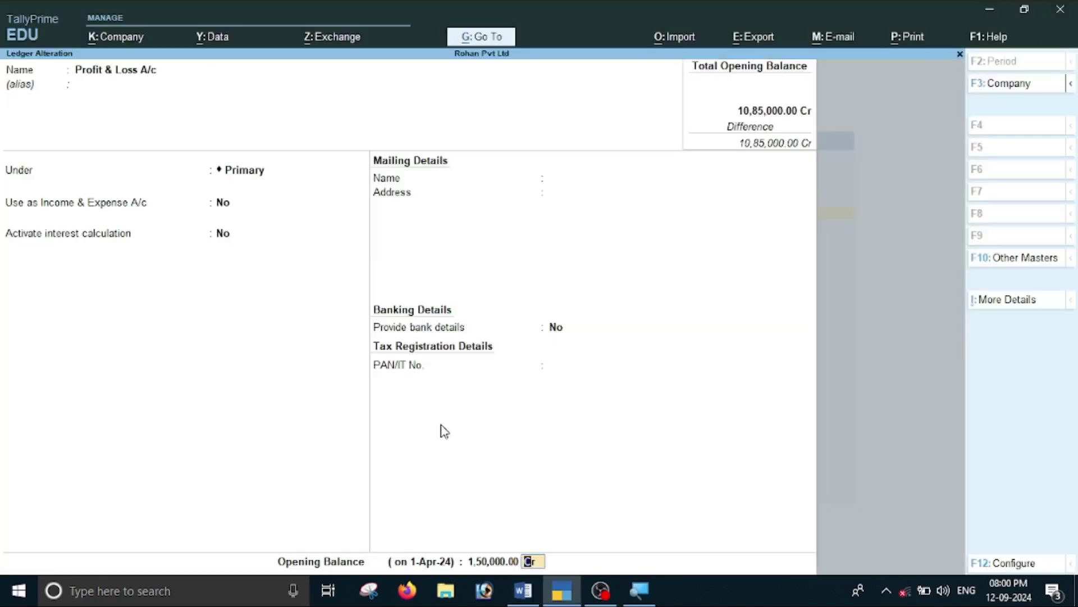
key(Return)
key(Return)
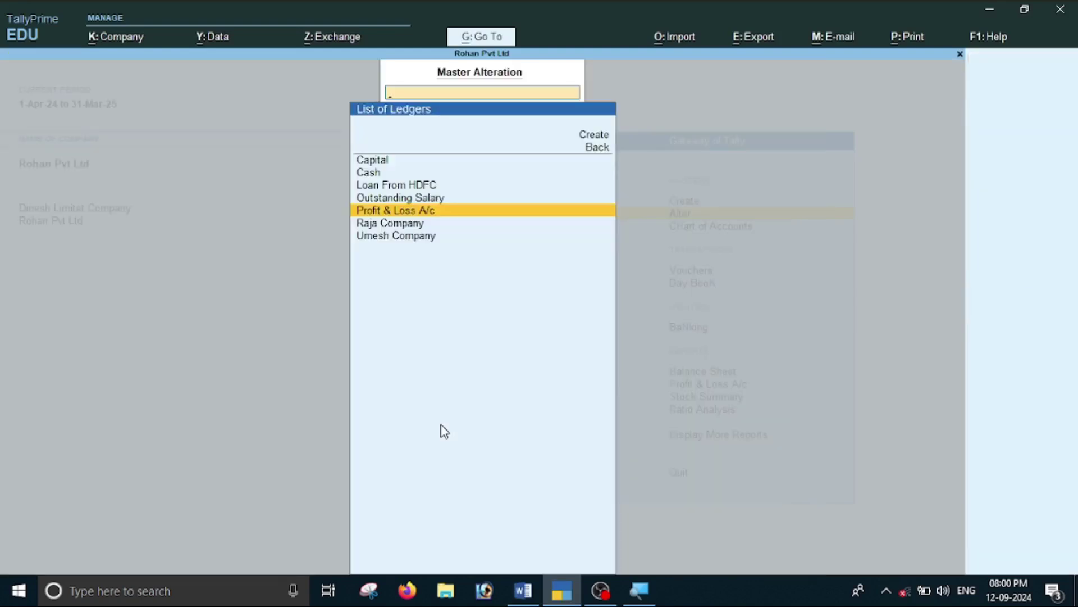
key(alt+Tab)
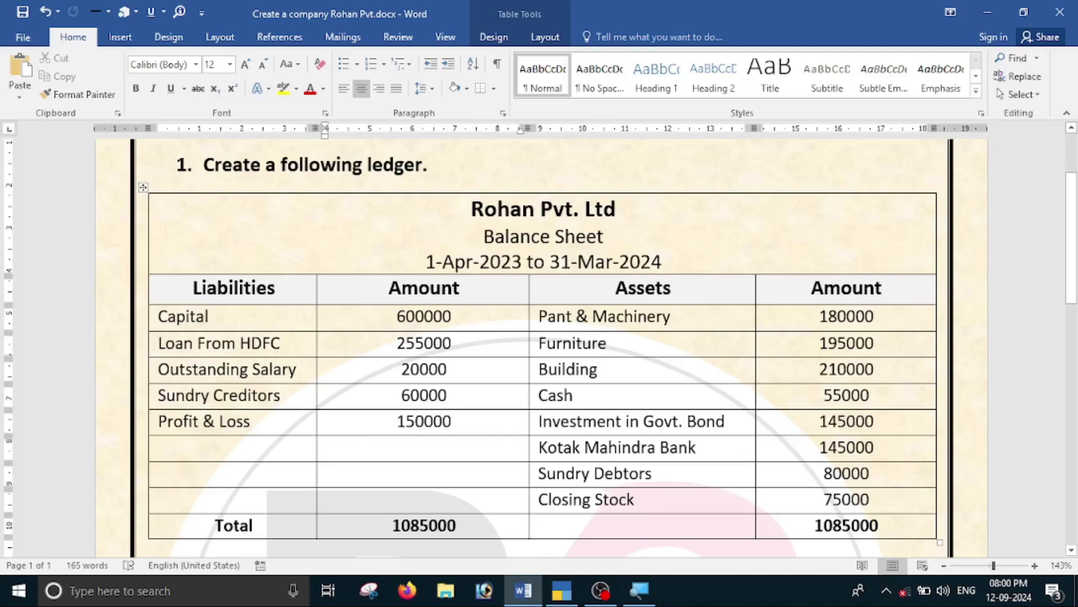
Go from ledger alteration to a new ledger creation form.
key(alt+Tab)
key(Escape)
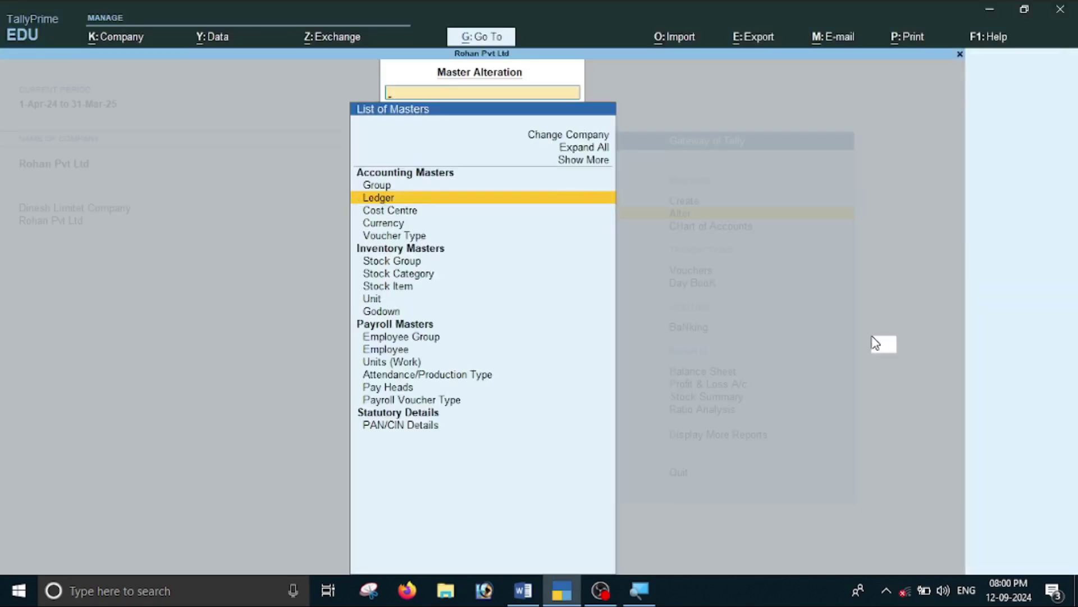
key(Escape)
key(Up)
key(Down)
key(Up)
key(Return)
key(Down)
key(Return)
Name the new ledger Plant & Machinery and place it under Fixed Assets.
text(Pnan)
key(BackSpace)
key(BackSpace)
key(BackSpace)
text(lant & Machinery)
key(Return)
key(Return)
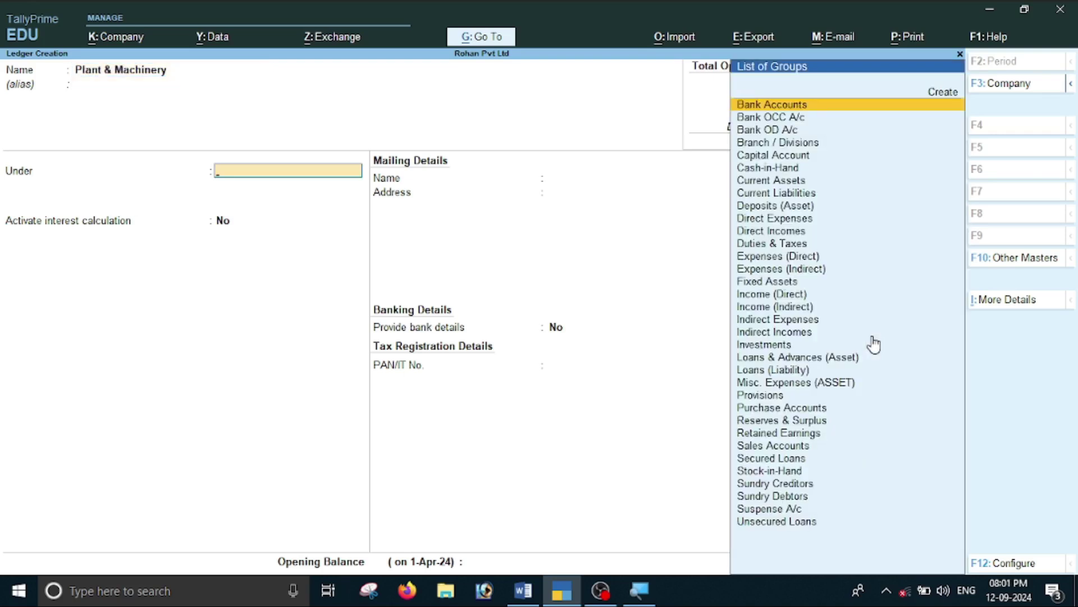
text(F)
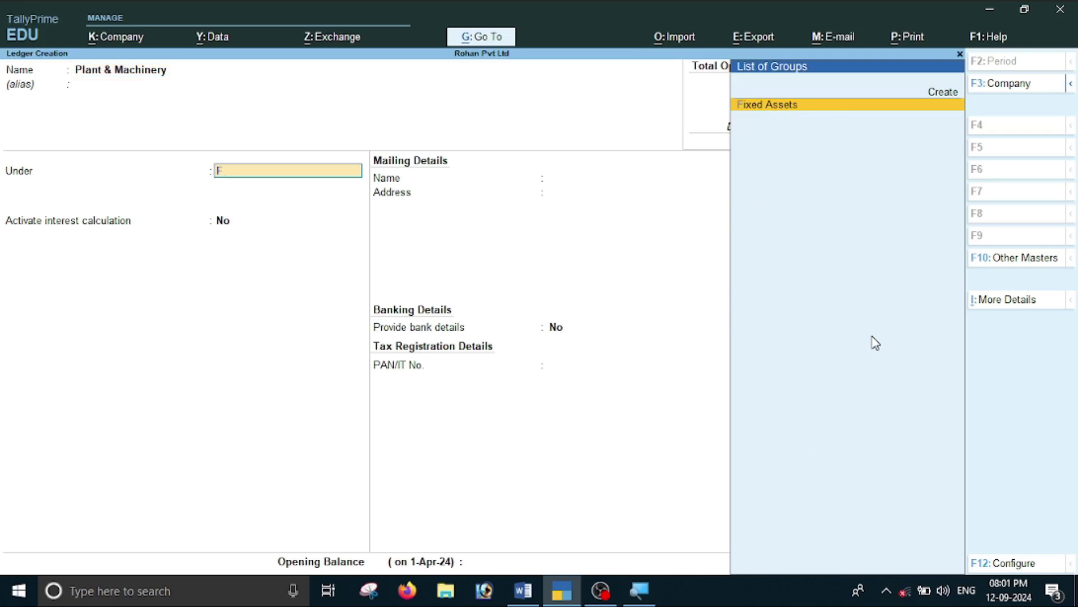
key(Return)
key(Return)
key(Return)
key(Return)
key(Return)
key(Return)
key(Return)
key(Return)
key(Return)
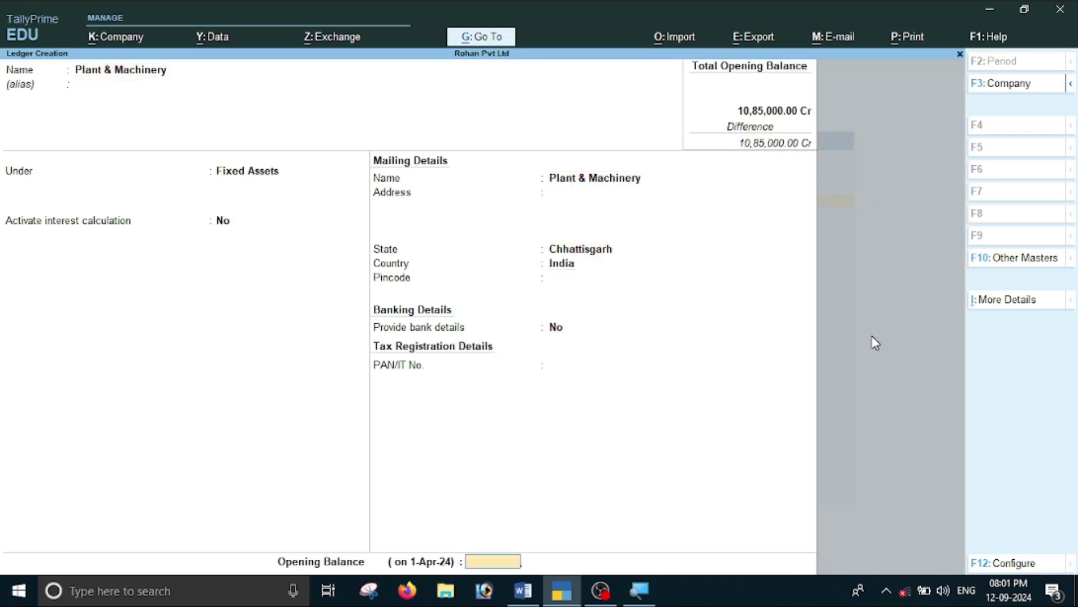
Set Plant & Machinery's opening balance to 1,80,000 Dr.
key(alt+Tab)
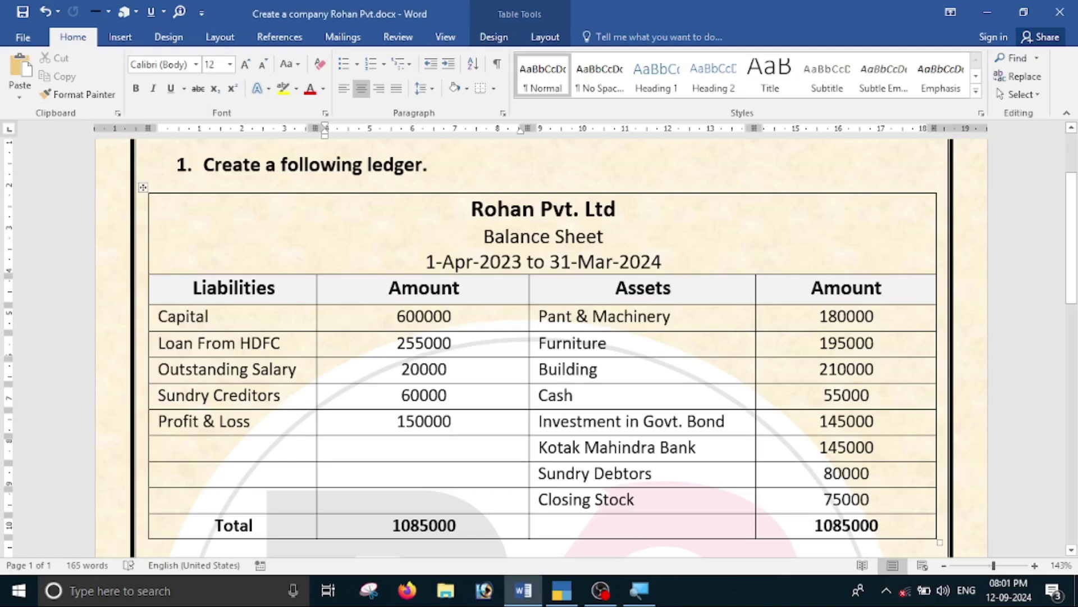
key(alt+Tab)
text(158)
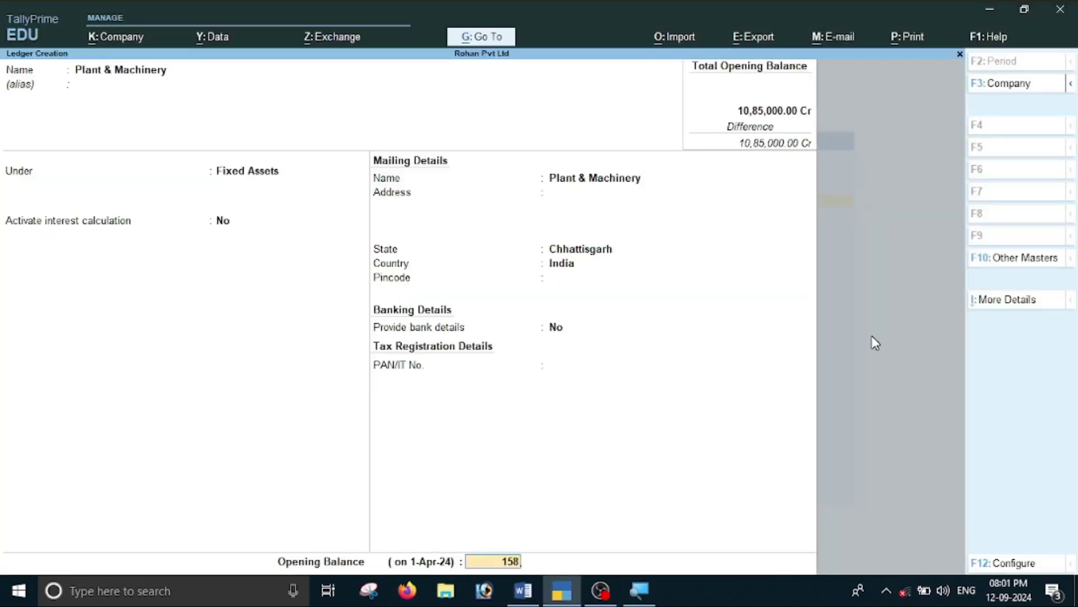
text(0)
key(BackSpace)
key(BackSpace)
key(BackSpace)
text(80000)
key(Return)
key(Return)
key(Return)
key(alt+Tab)
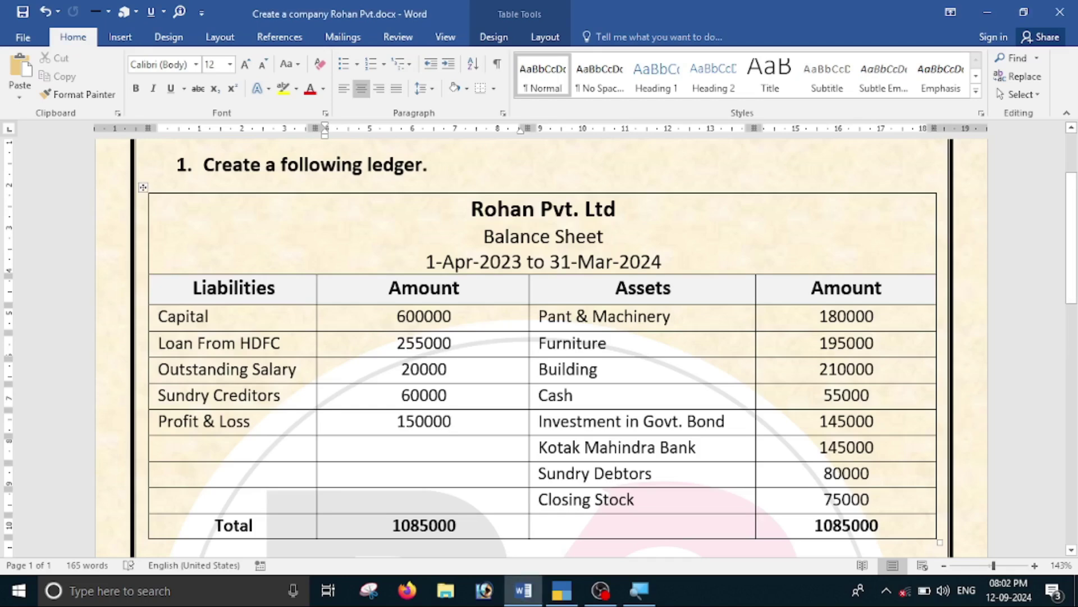
key(alt+Tab)
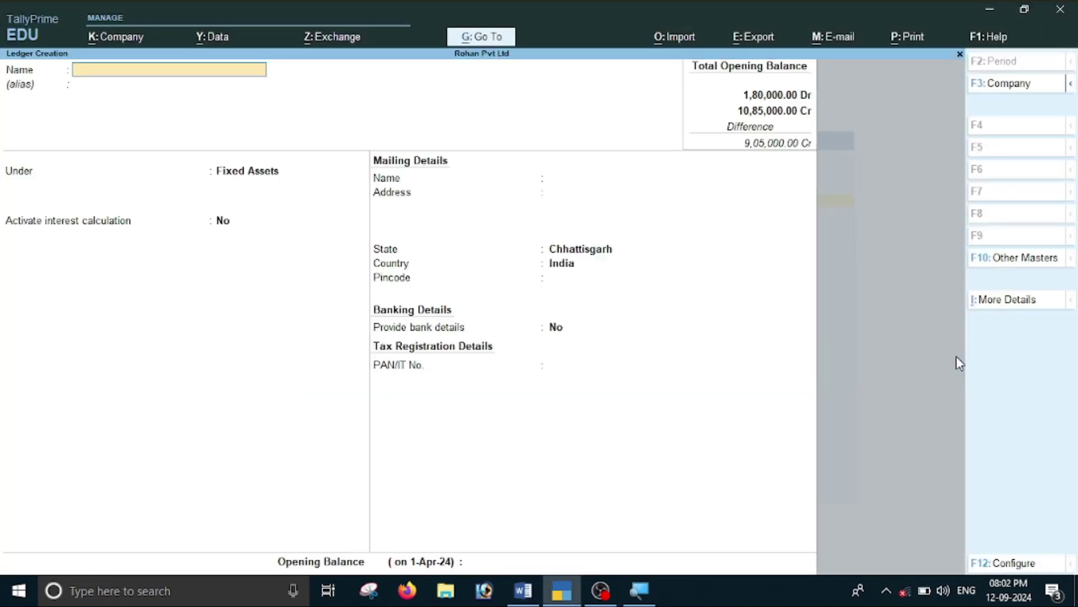
Create the Furniture ledger under Fixed Assets with a 1,95,000 Dr opening balance.
text(Furniture)
key(Return)
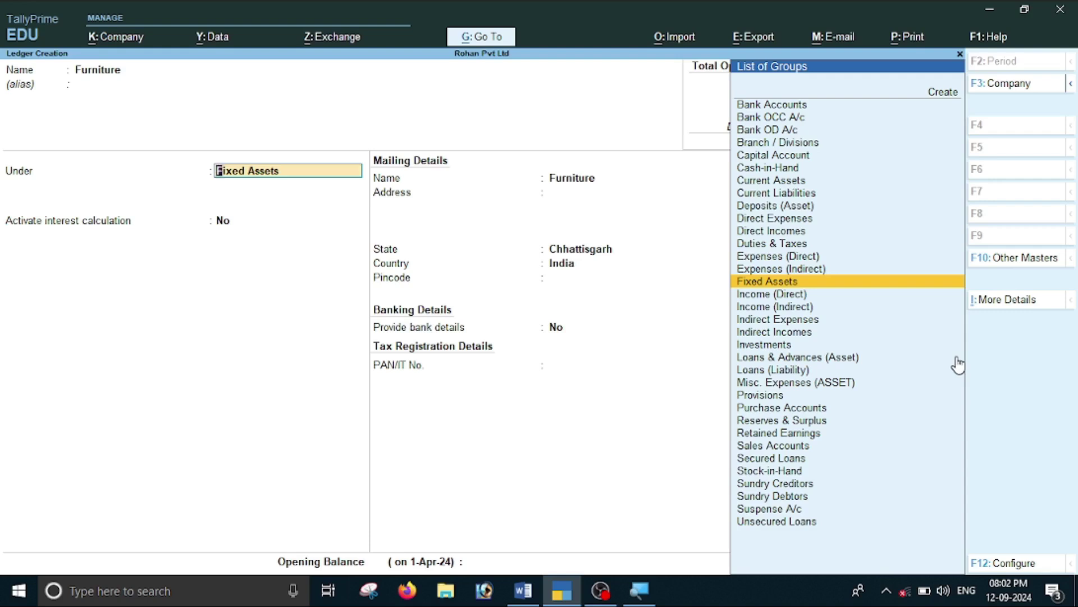
key(Return)
key(Return)
key(Return)
key(Return)
key(Return)
key(Return)
key(Return)
key(Return)
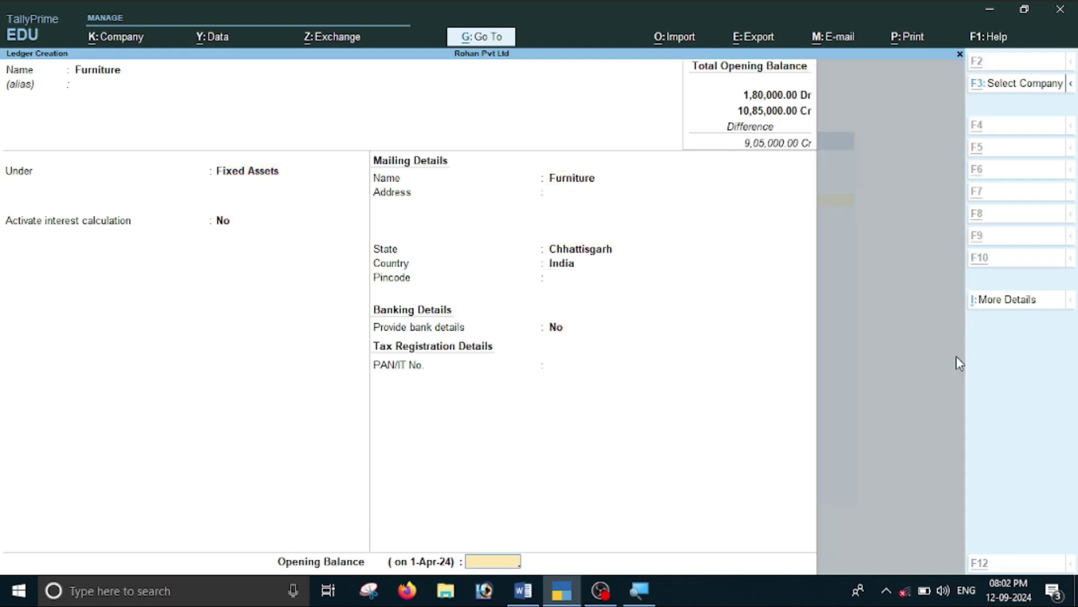
key(alt+Tab)
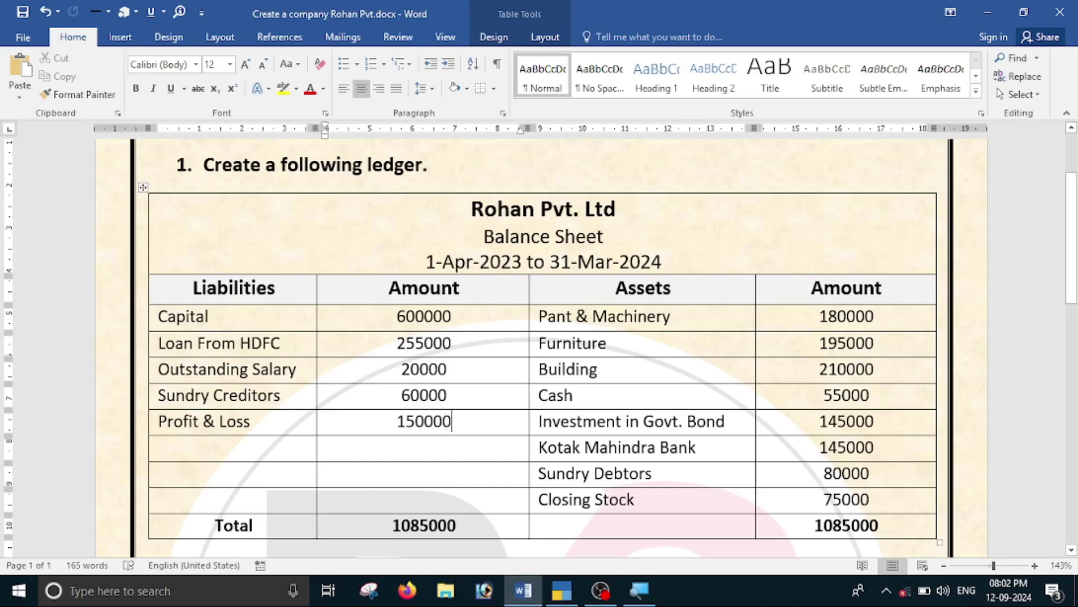
key(alt+Tab)
text(1,95,000)
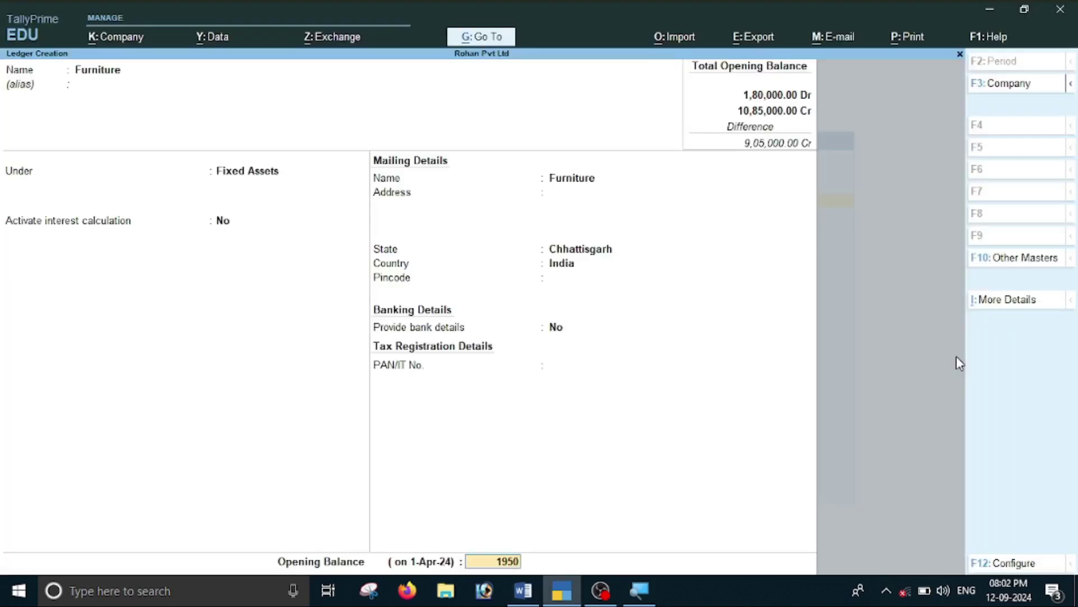
key(Return)
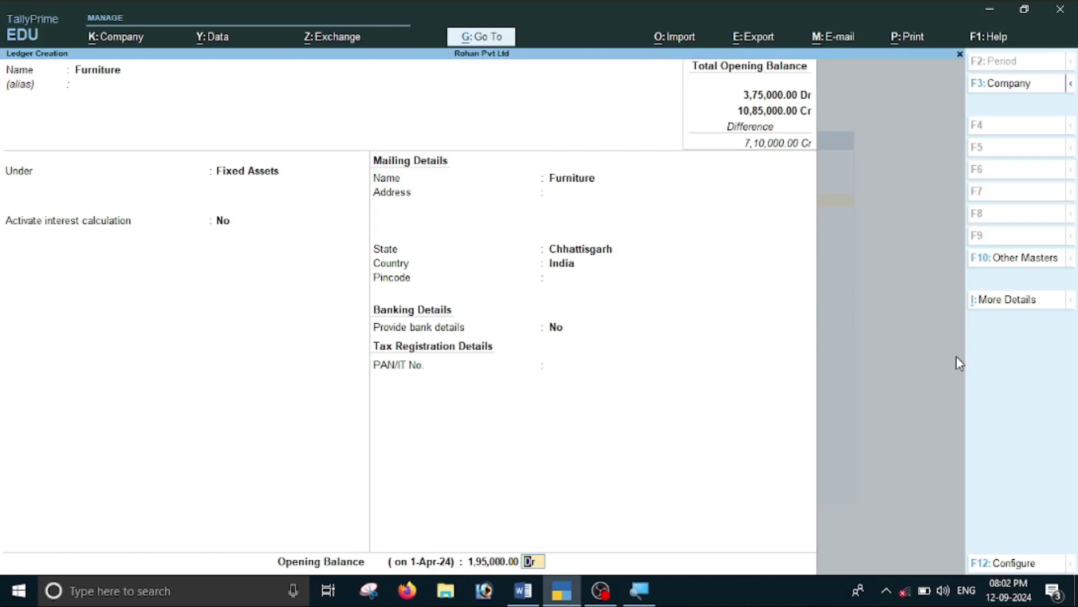
key(Return)
key(Return)
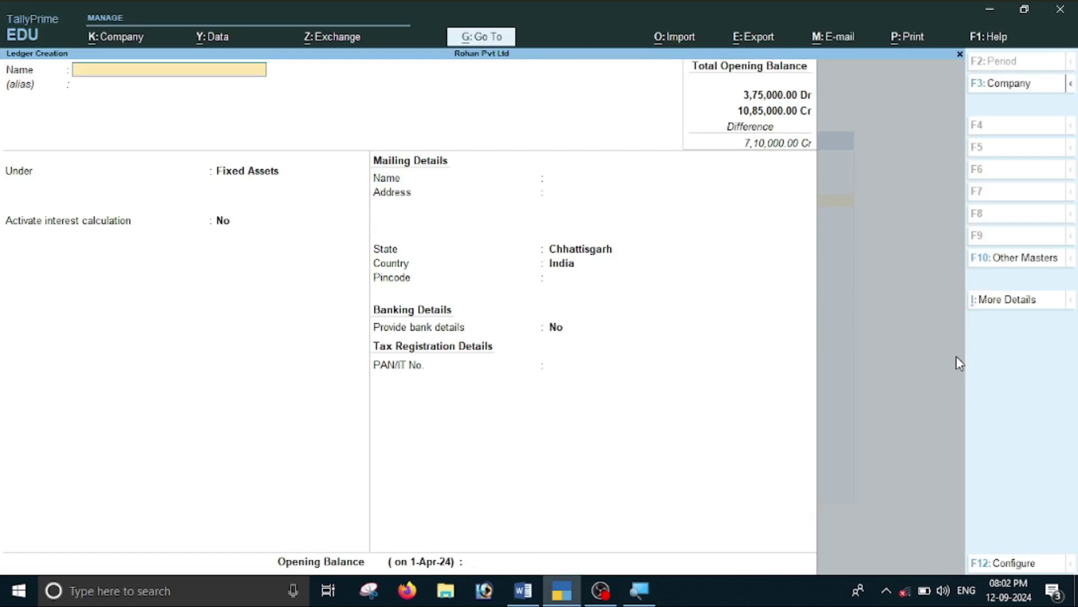
key(alt+Tab)
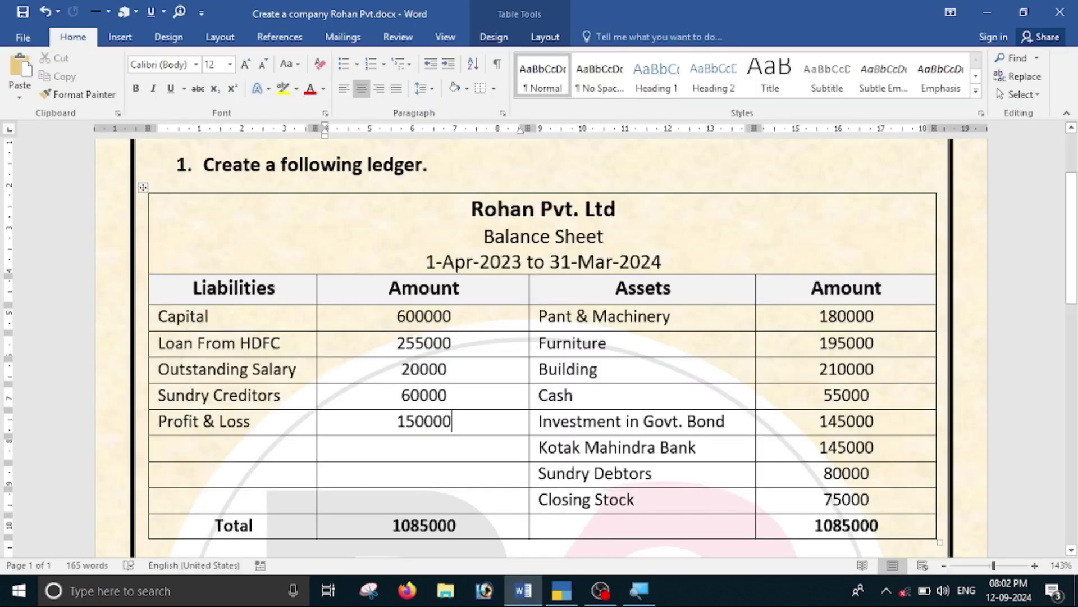
key(alt+Tab)
Create the Building ledger under Fixed Assets with a 2,10,000 Dr opening balance.
text(Bu)
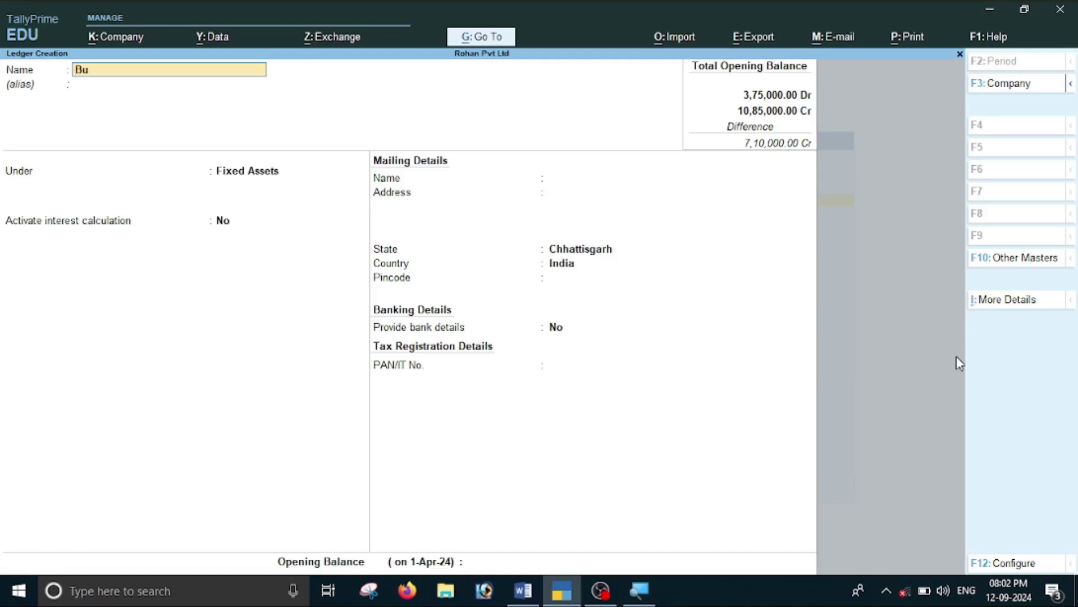
text(ilding)
key(Return)
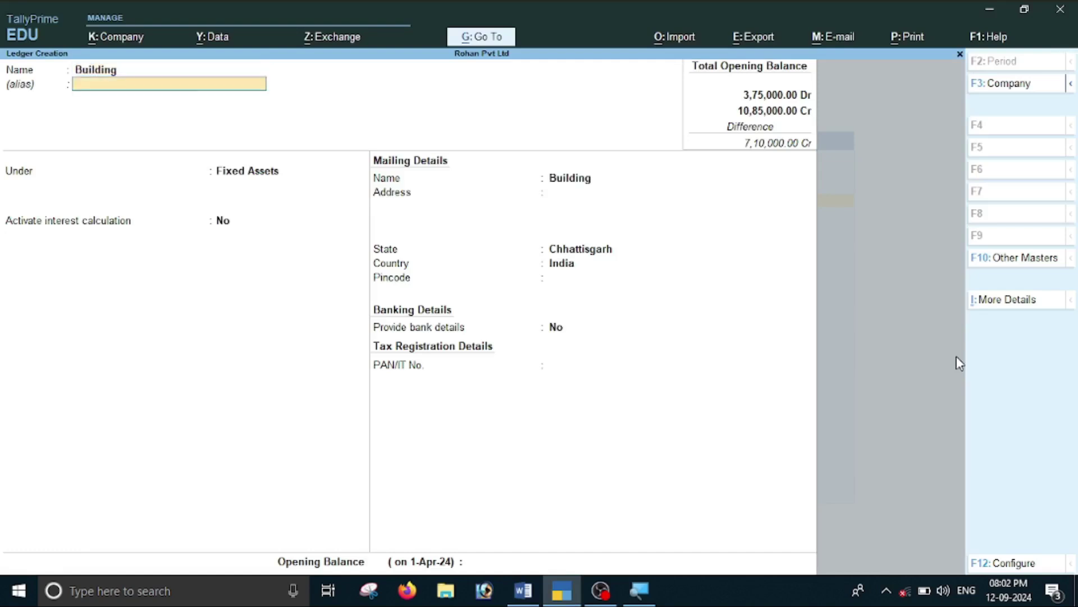
key(Return)
key(Return)
key(Return)
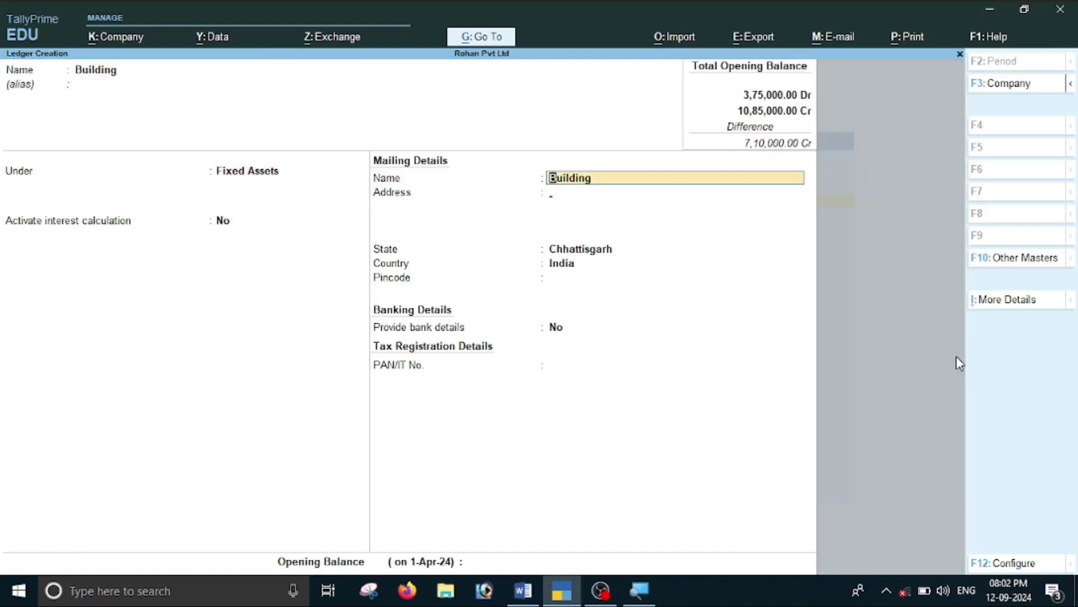
key(Return)
key(Return)
key(Return)
key(Return)
key(Return)
key(Return)
key(Return)
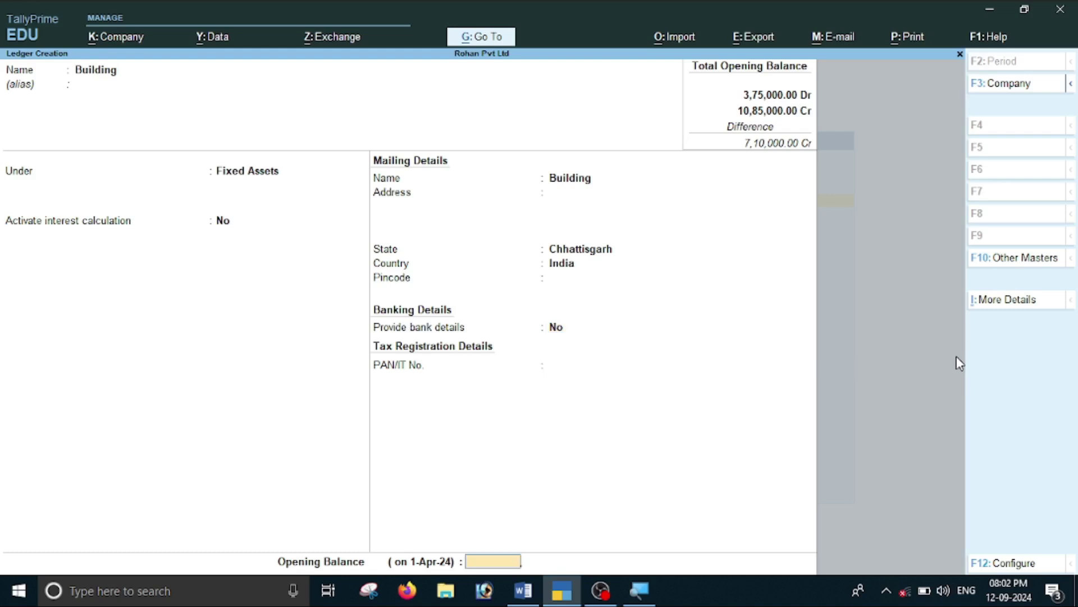
key(alt+Tab)
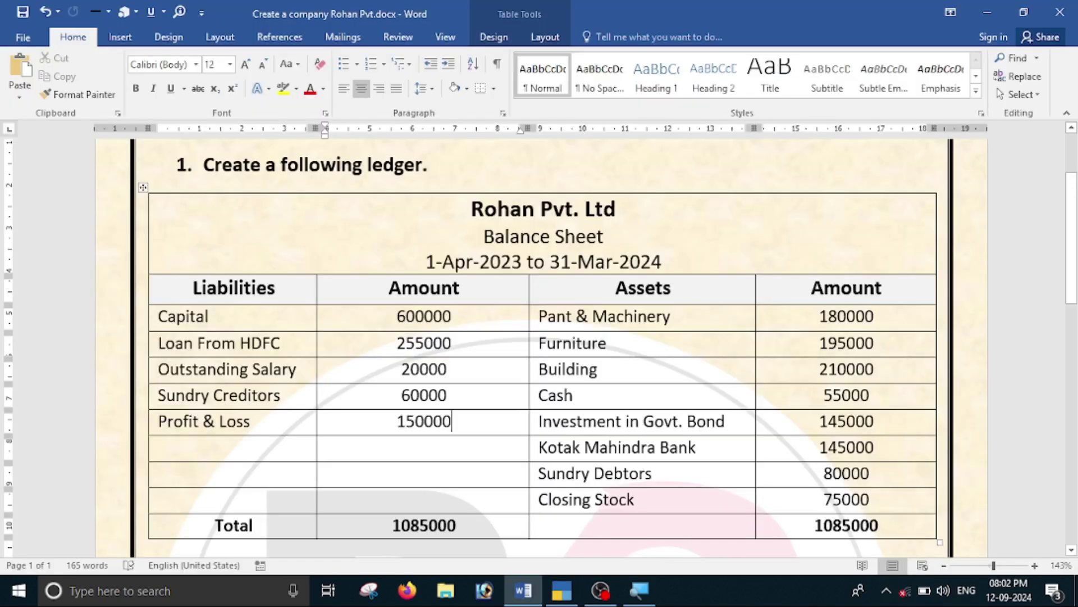
key(alt+Tab)
text(2,1)
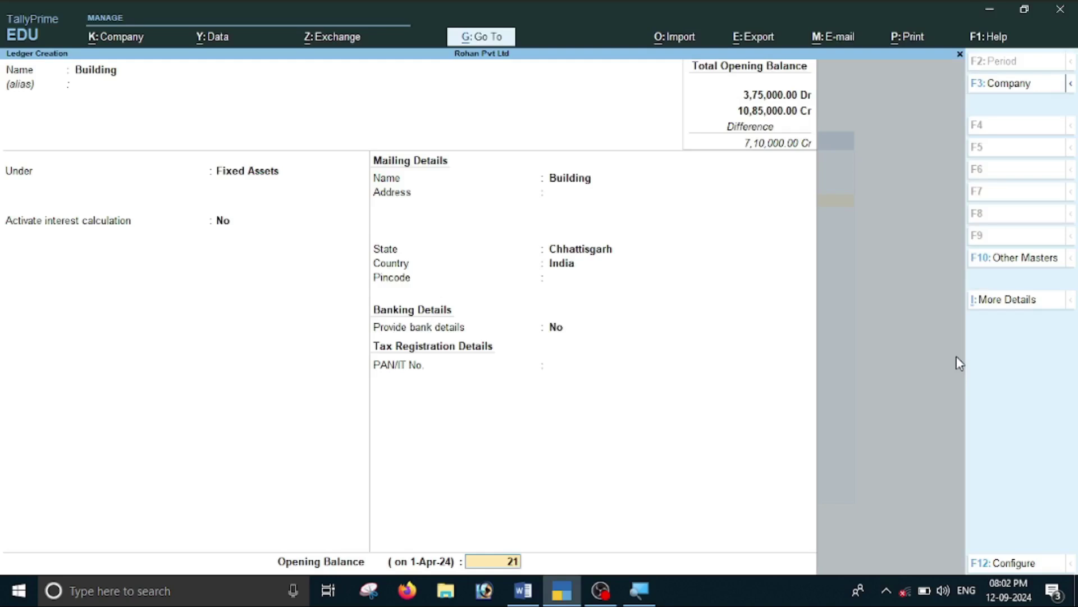
text(0,000)
key(Return)
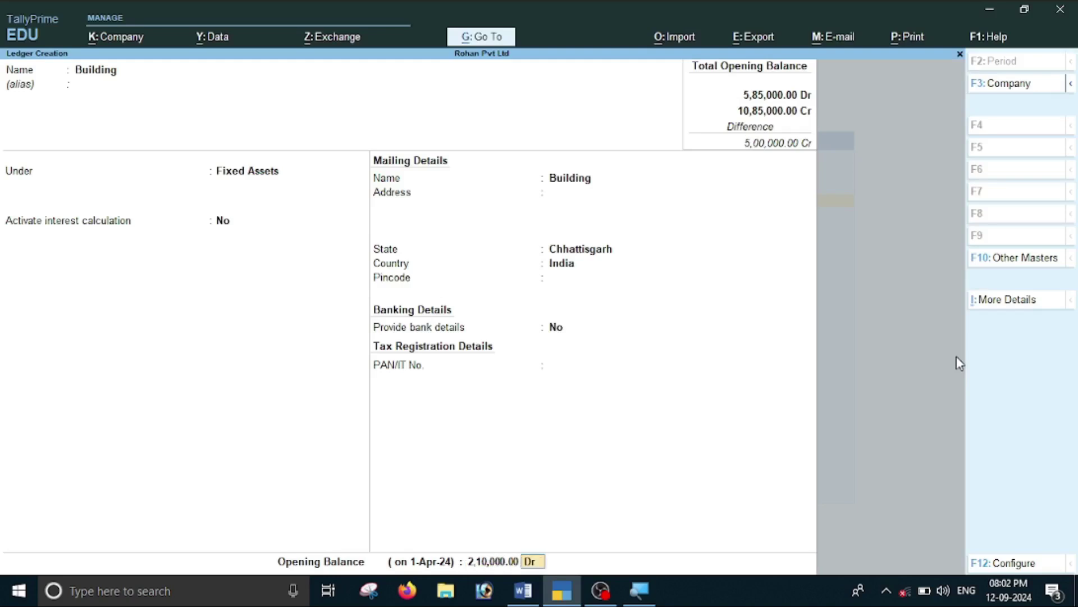
key(Return)
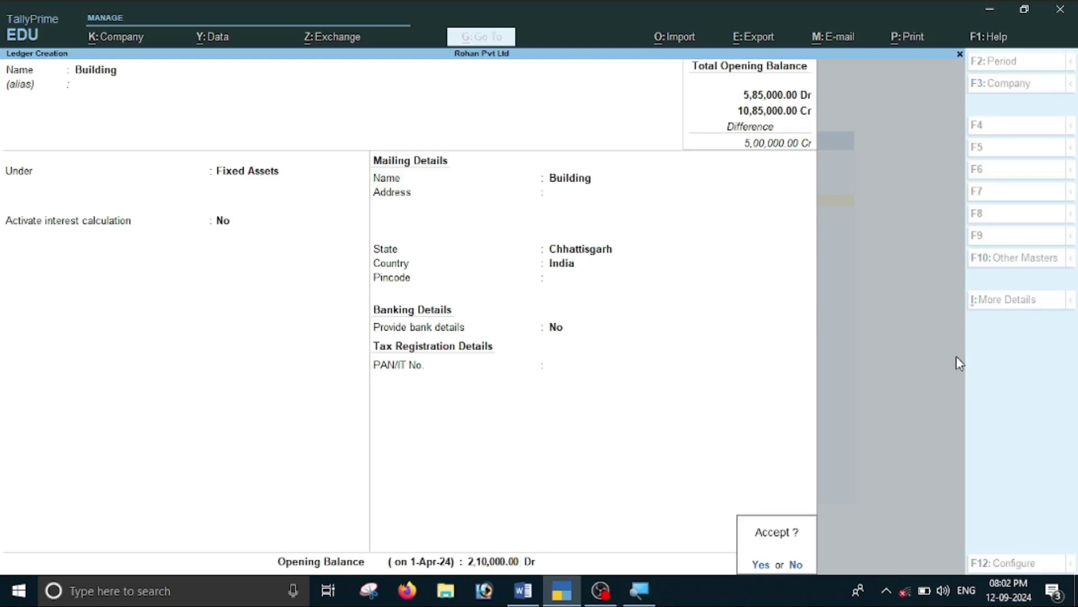
key(Return)
key(alt+Tab)
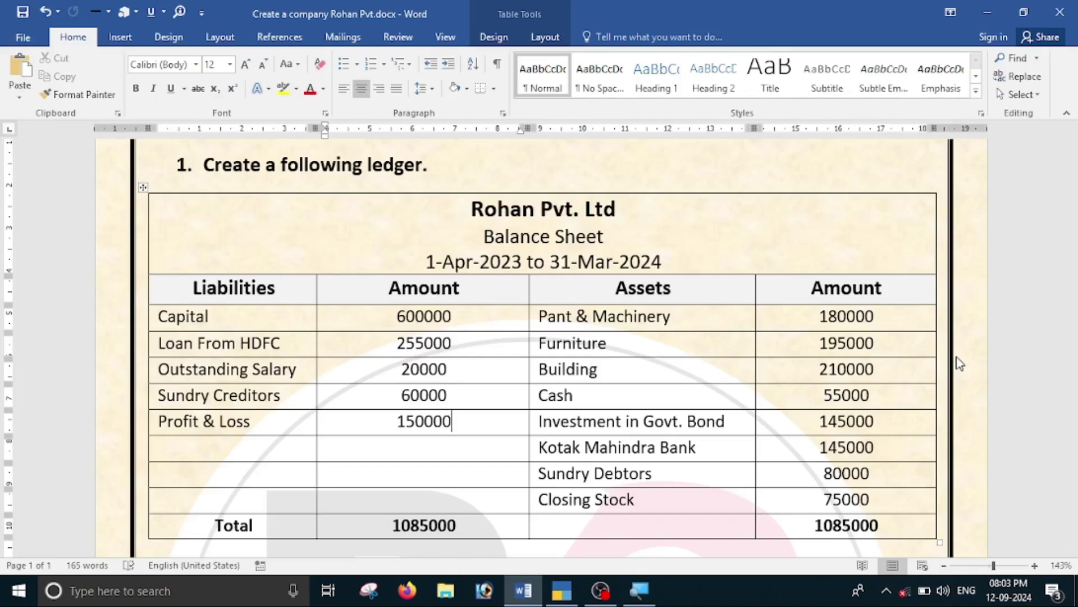
Leave Ledger Creation and open the Cash ledger for alteration.
key(alt+Tab)
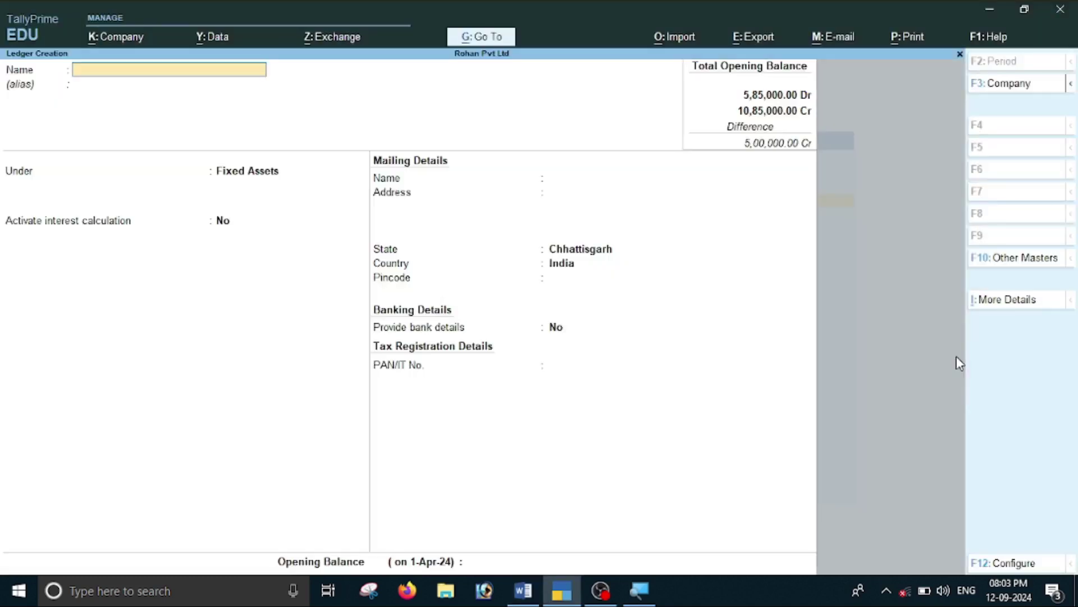
key(Escape)
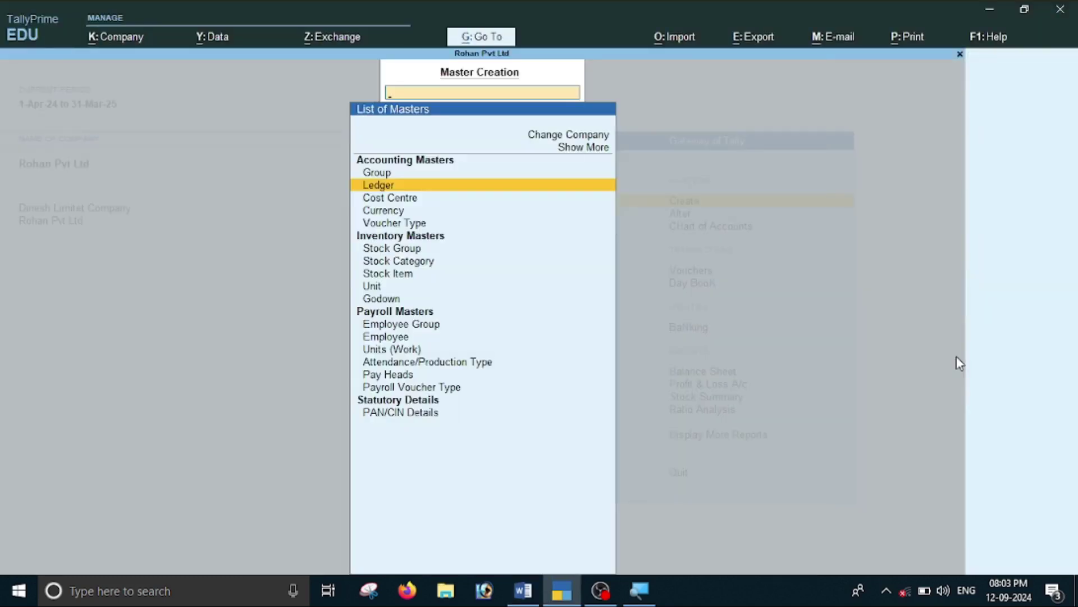
key(Escape)
key(Down)
key(Return)
key(Down)
key(Return)
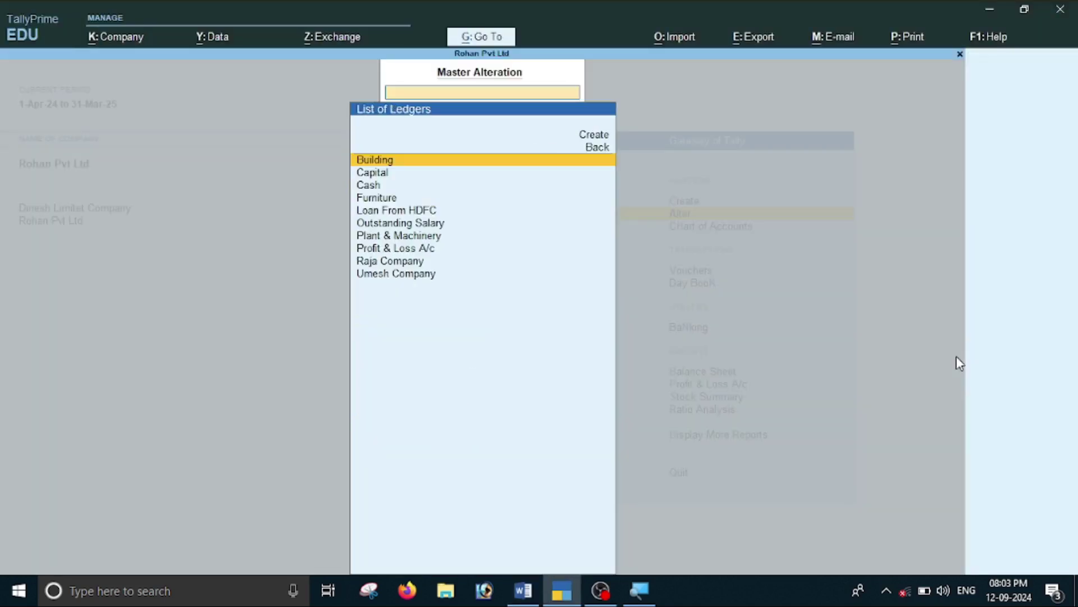
key(Down)
key(Down)
key(Return)
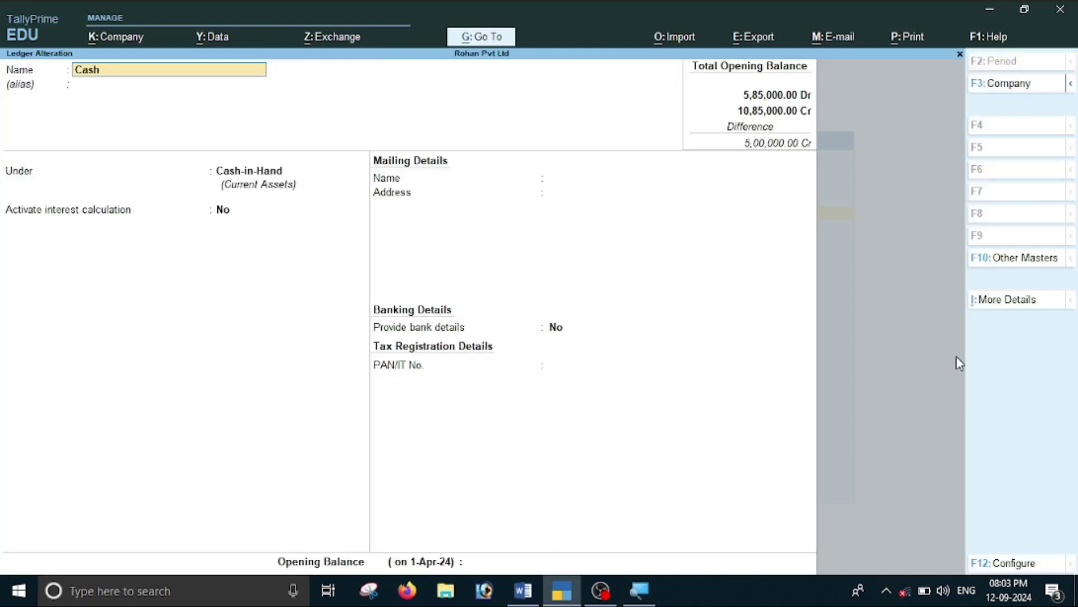
Save the Cash ledger with a 55,000 Dr opening balance.
key(Return)
key(Return)
key(Return)
key(Return)
key(Return)
text(55,000)
key(Return)
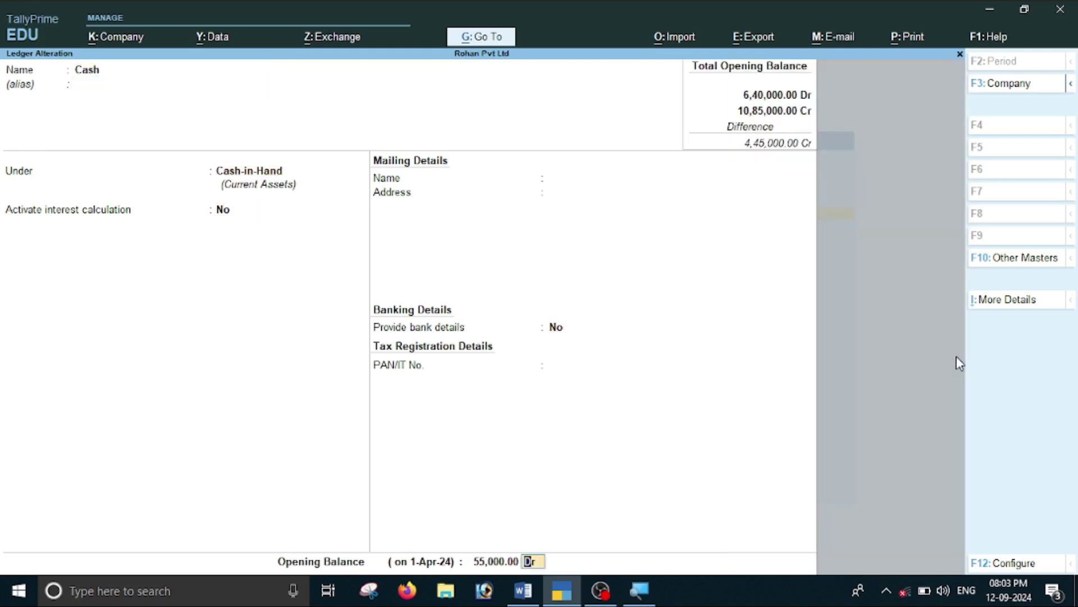
key(Return)
key(Return)
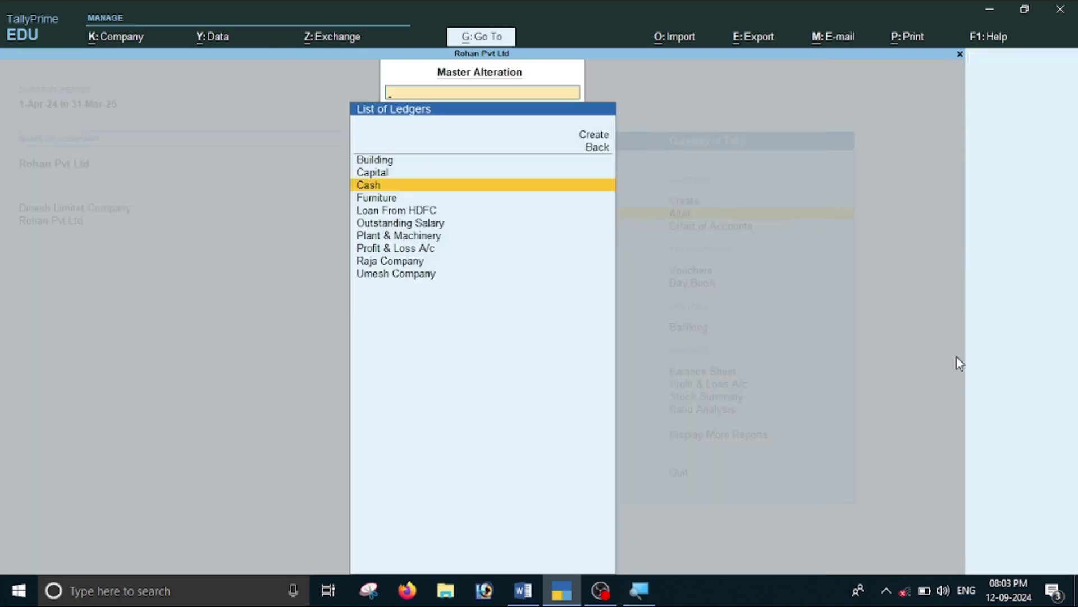
key(alt+Tab)
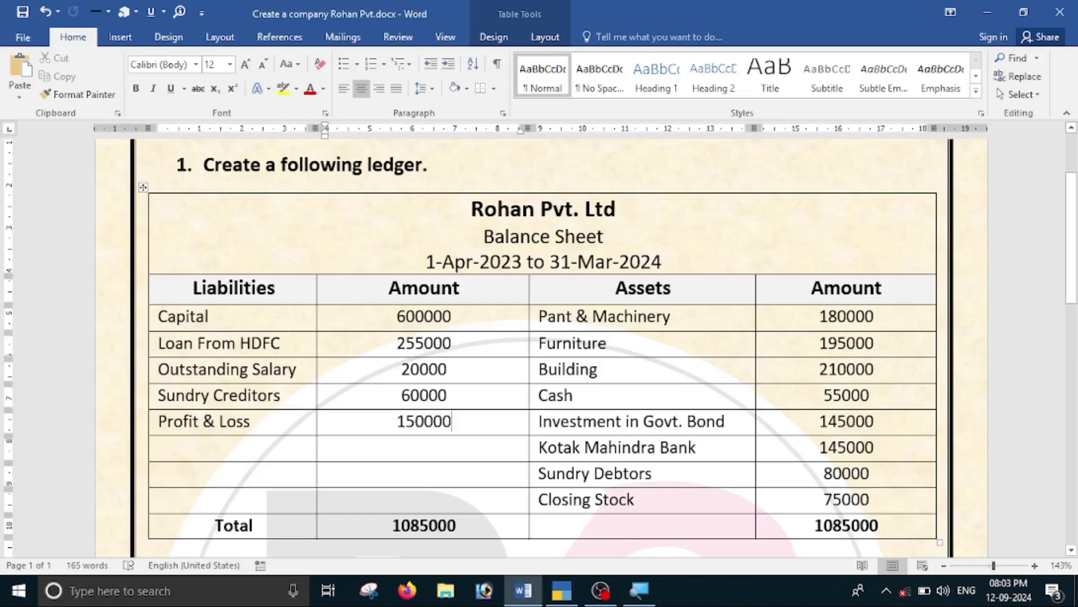
Go from ledger alteration to a blank ledger creation form.
key(alt+Tab)
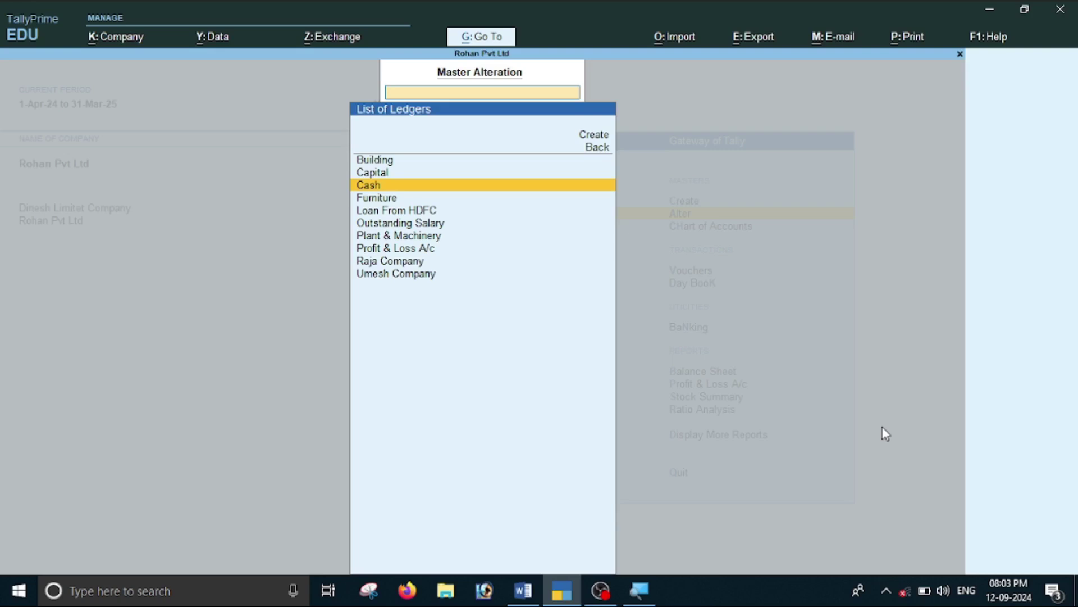
key(Escape)
key(Up)
key(Return)
key(Down)
key(Return)
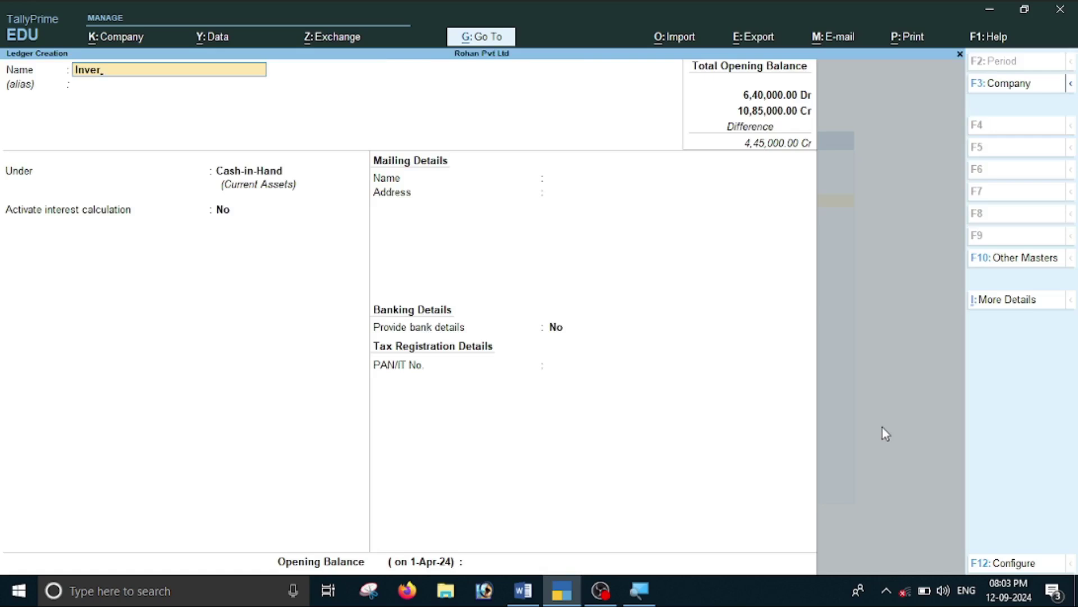
Name the ledger Invertment in Govt. Bond and place it under Investments.
text(Invertment in Govt. Bo)
key(Return)
key(Return)
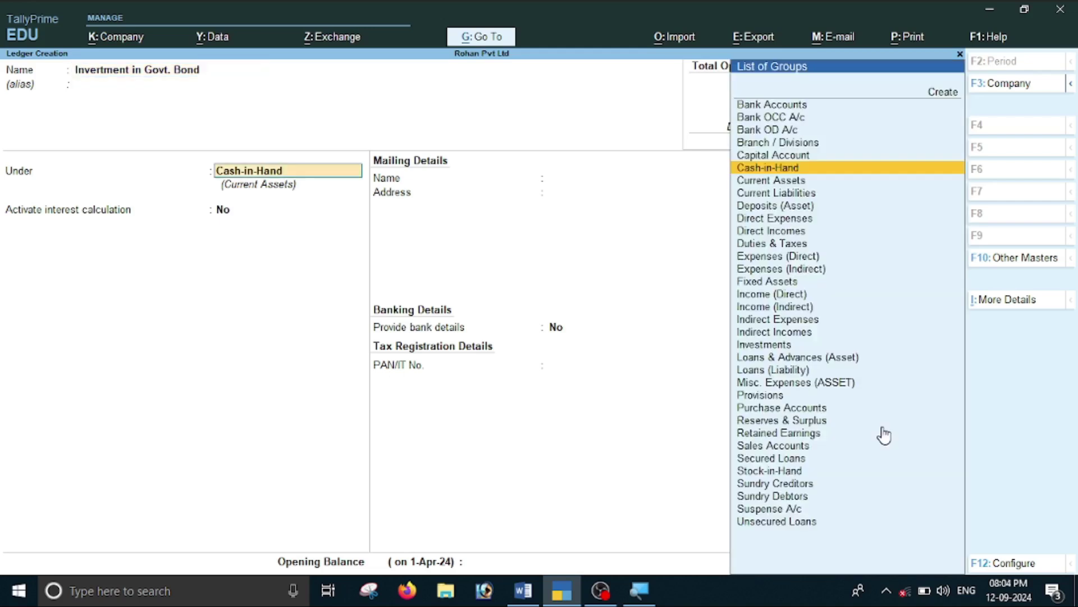
text(I)
key(Down)
key(Down)
key(Down)
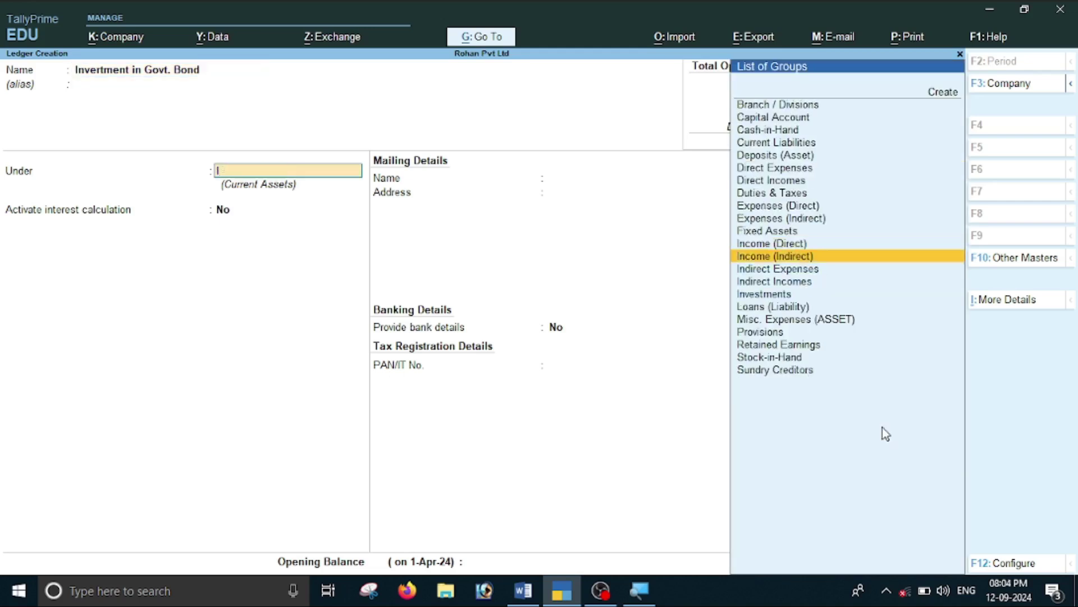
key(Down)
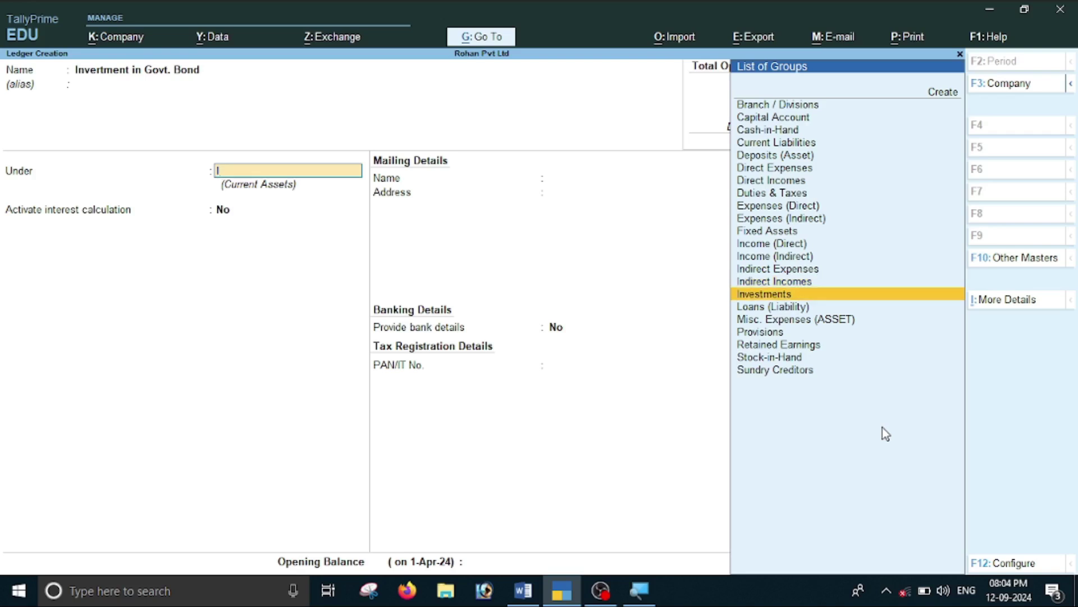
key(Return)
key(Return)
key(Return)
key(Return)
key(Return)
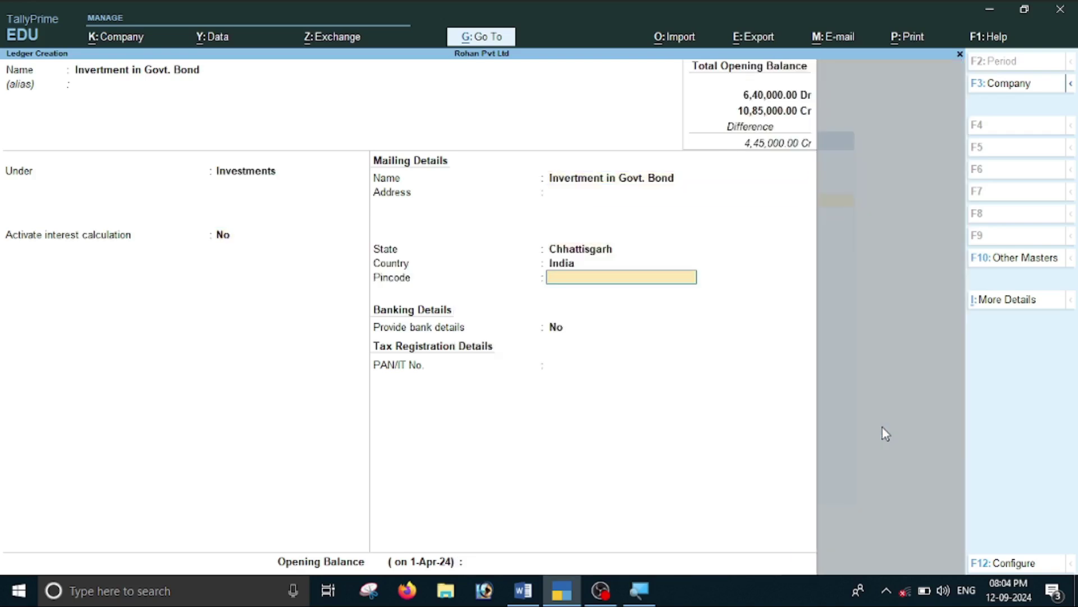
Save Invertment in Govt. Bond with a 1,45,000 Dr opening balance.
key(Return)
key(Return)
key(Return)
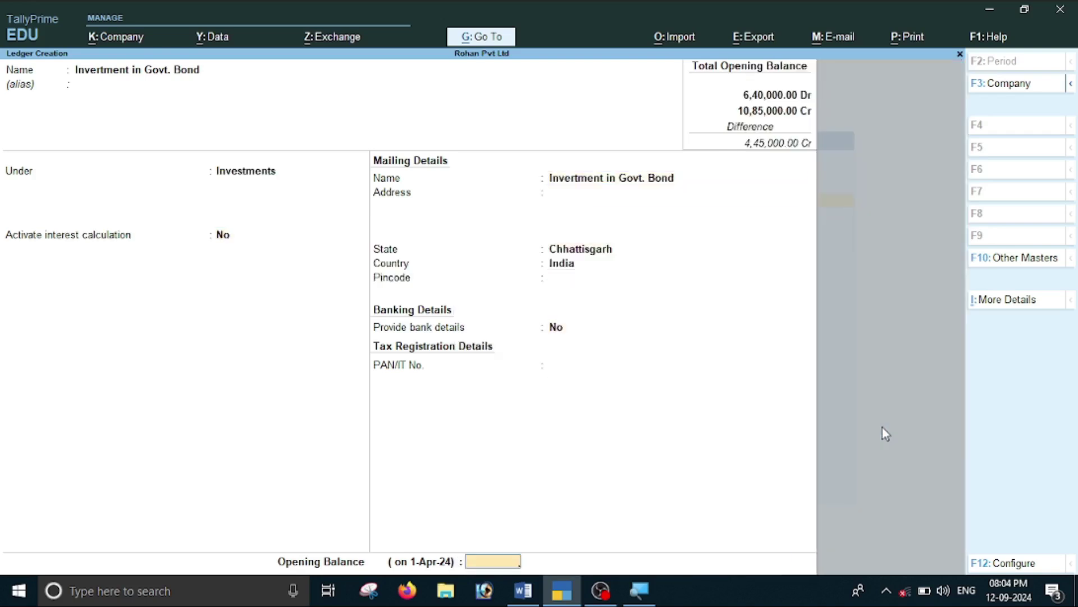
key(alt+Tab)
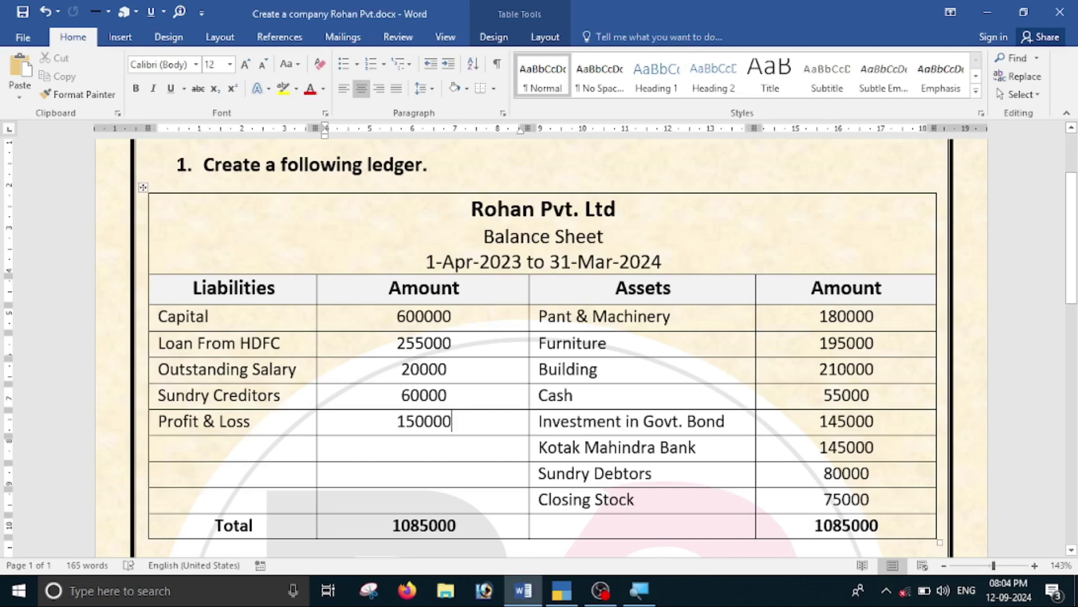
key(alt+Tab)
text(1,45,00)
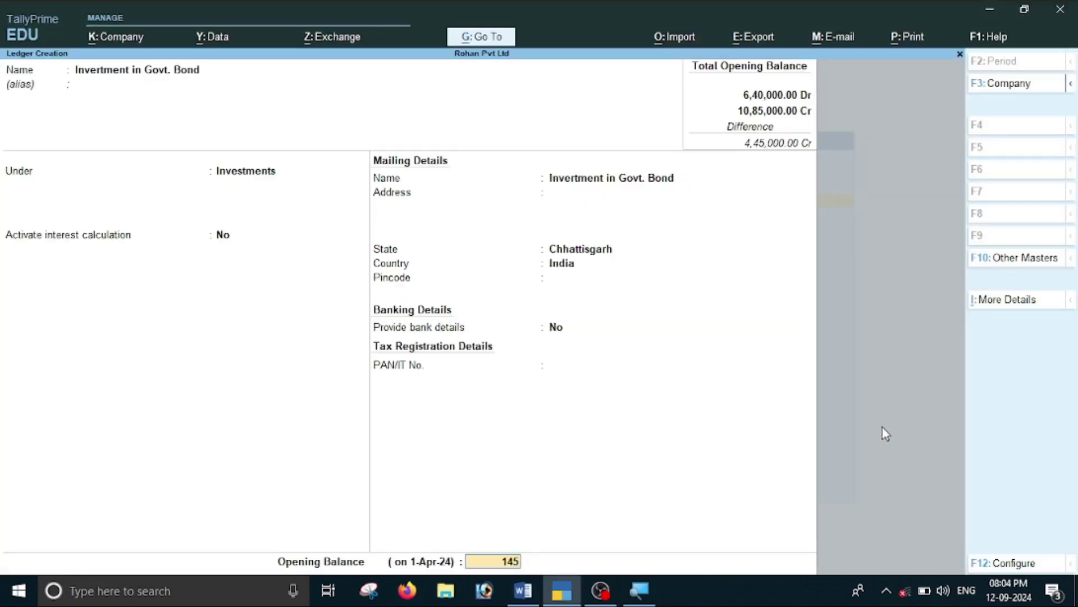
text(000)
key(Return)
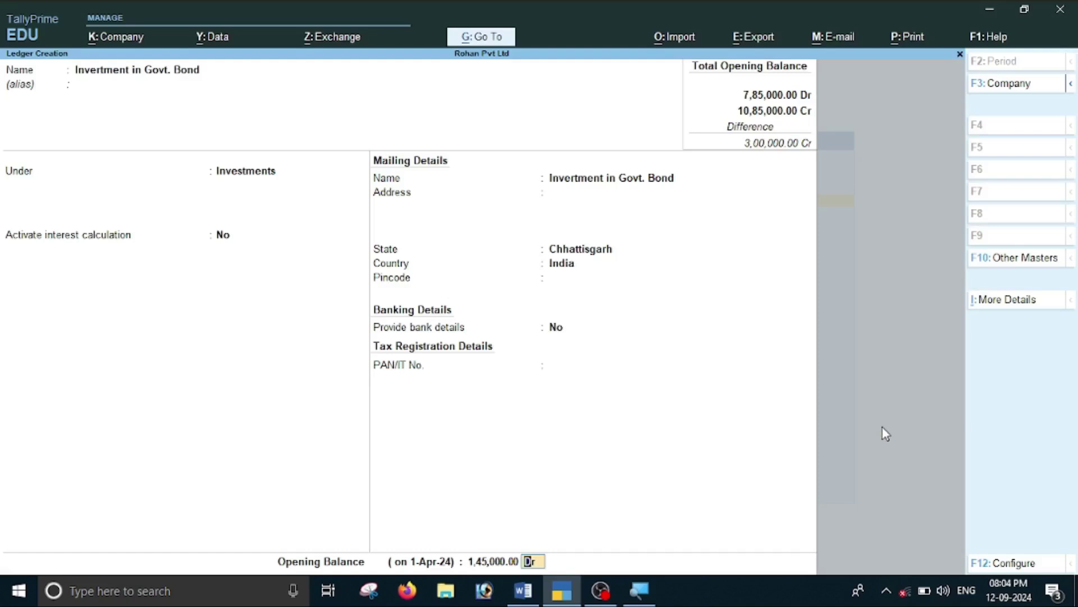
key(Return)
key(Return)
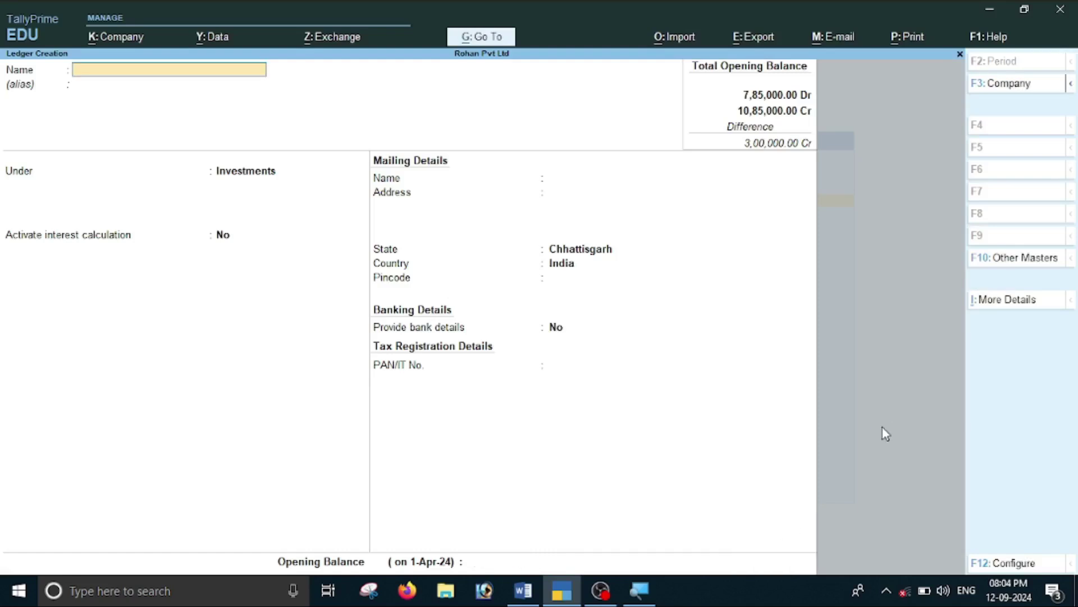
key(alt+Tab)
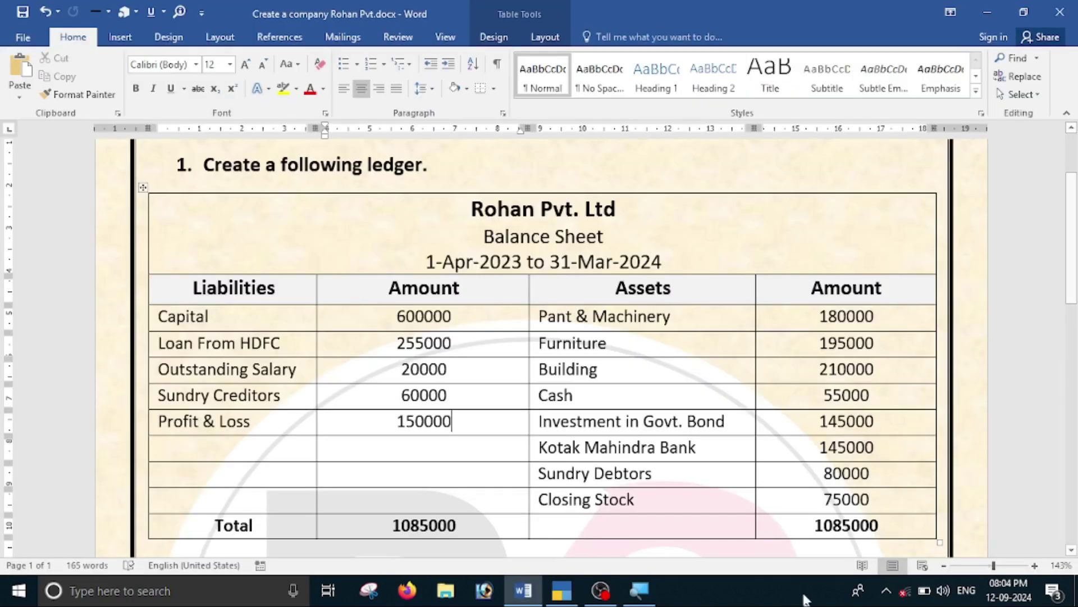
Name a new ledger Kotak Mahindra Bank under Bank Accounts.
key(alt+Tab)
text(Kotak Mah)
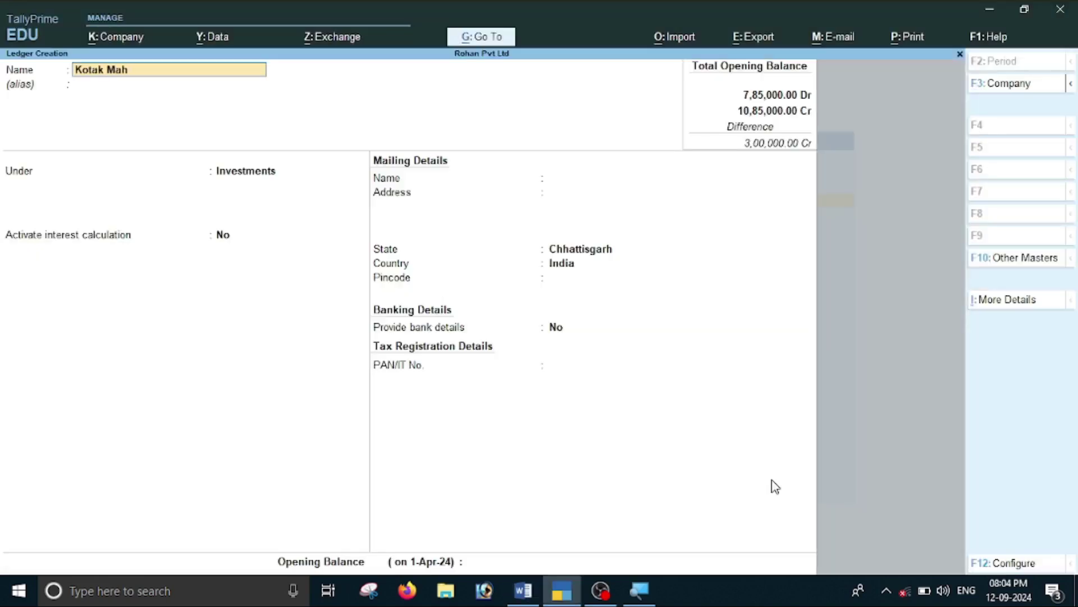
text(indra Bank)
key(Return)
text(B)
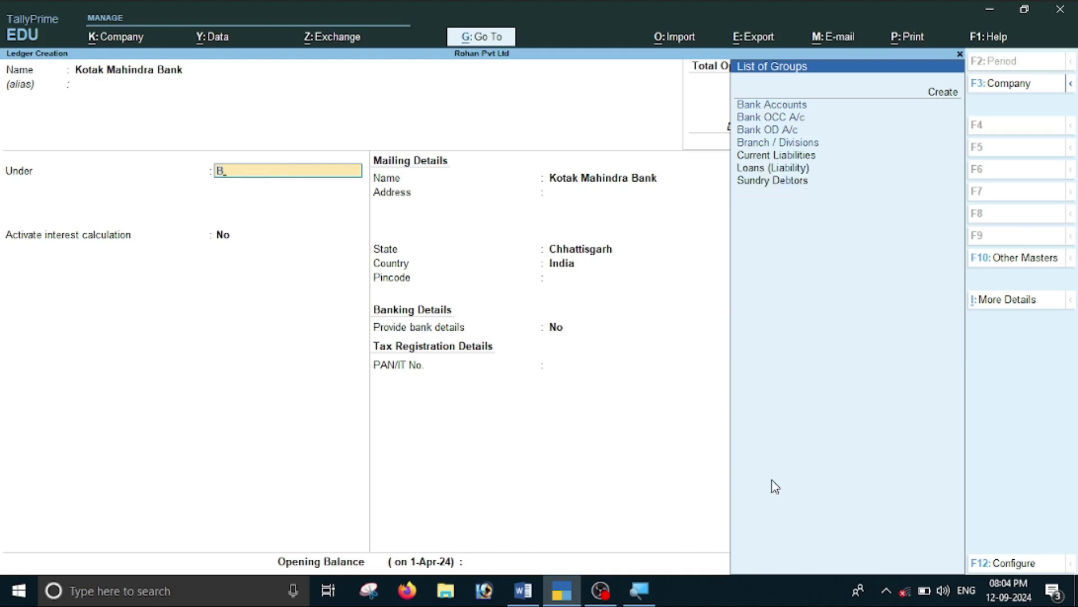
key(Return)
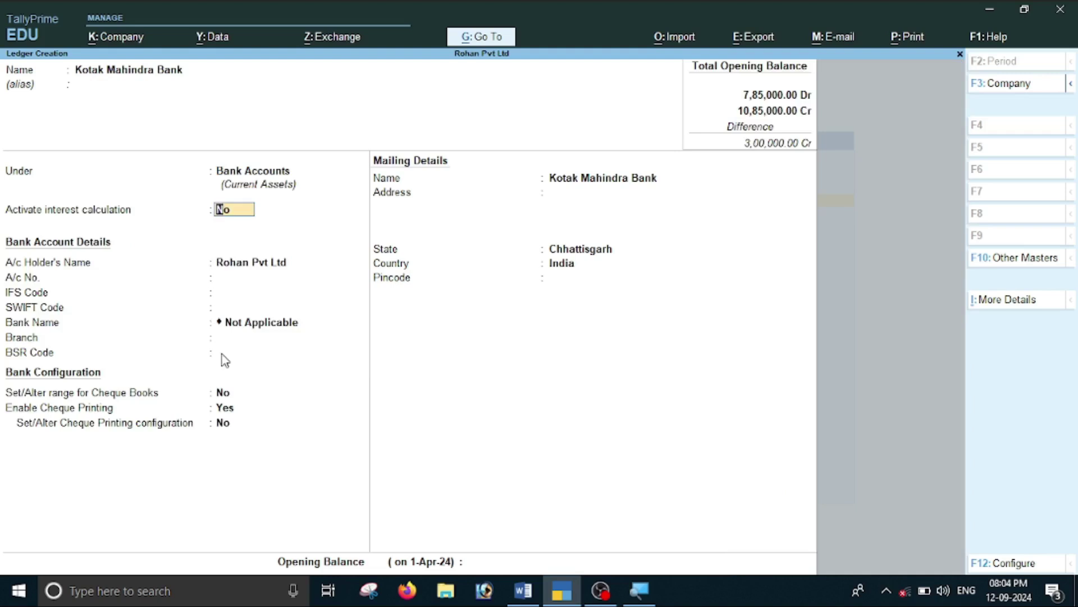
key(Return)
key(Return)
key(Return)
key(Return)
key(Return)
key(Return)
key(Return)
key(Return)
key(Return)
key(Return)
key(Return)
key(Return)
key(Return)
Save Kotak Mahindra Bank with a 1,45,000 Dr opening balance.
key(alt+Tab)
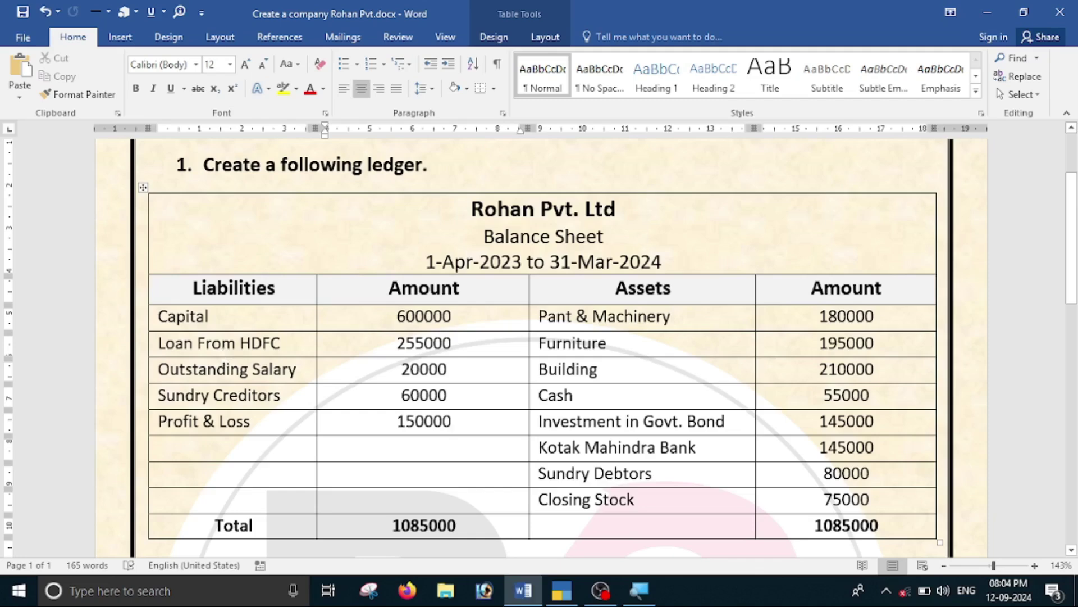
key(alt+Tab)
text(145000)
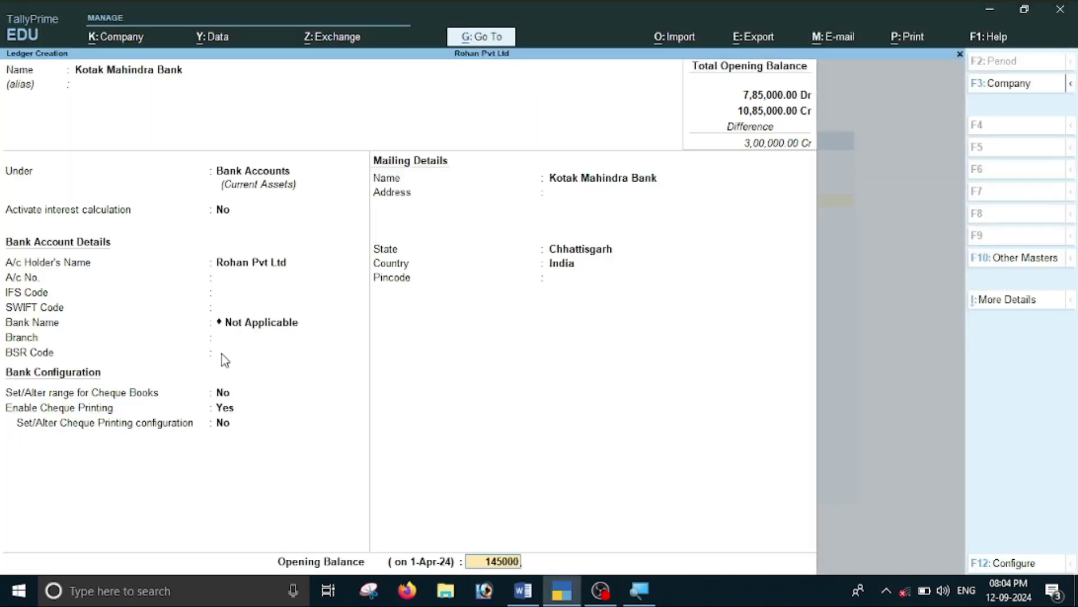
key(Return)
key(Return)
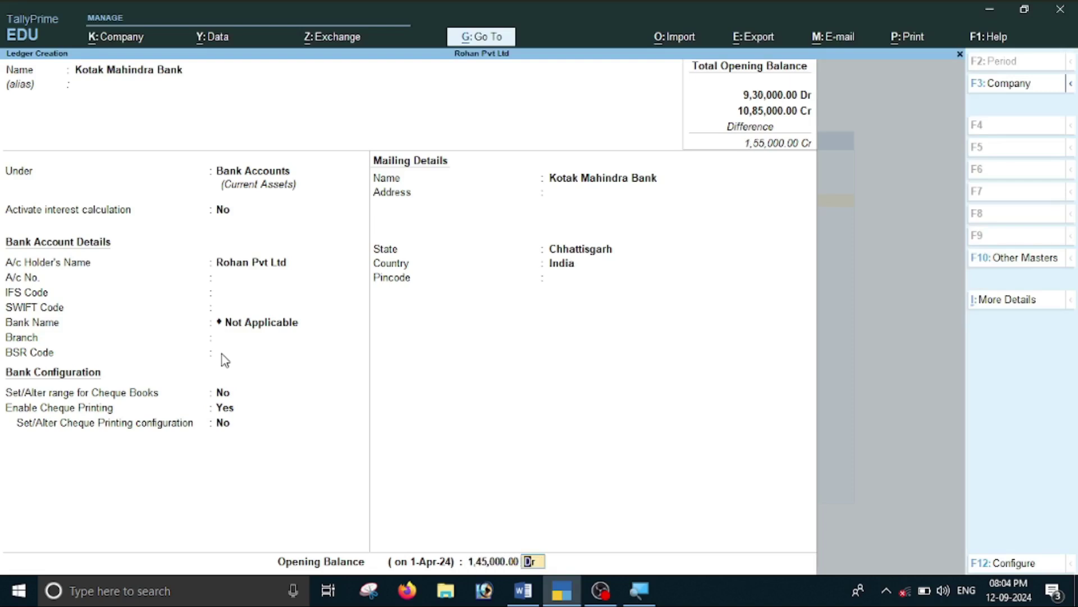
key(Return)
key(alt+Tab)
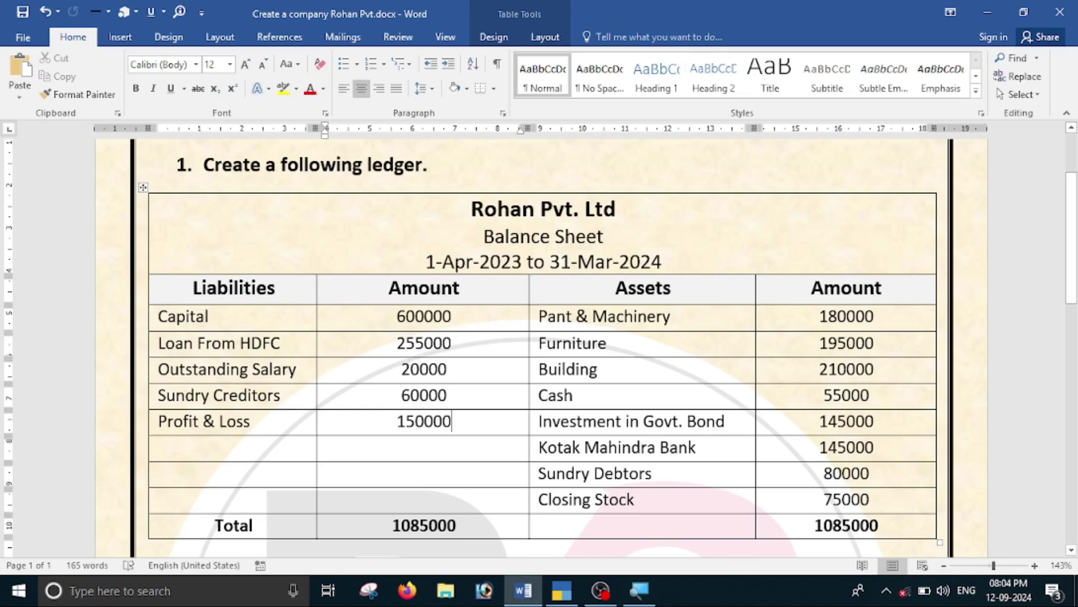
key(alt+Tab)
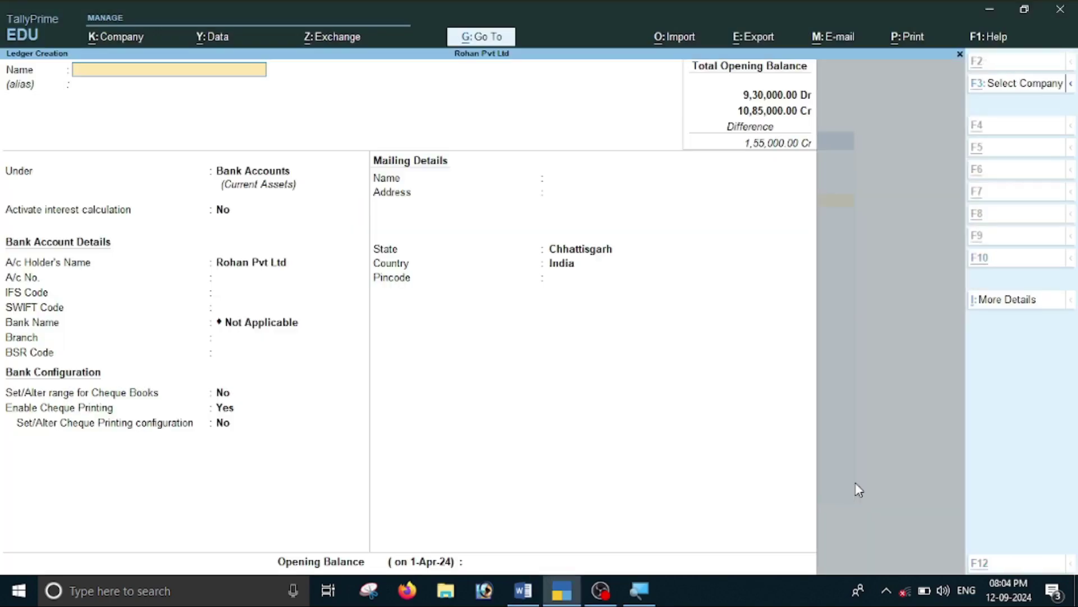
Name the new ledger Sohan Tradors and place it under Sundry Debtors.
key(alt+Tab)
scroll(770, 440, down, 5)
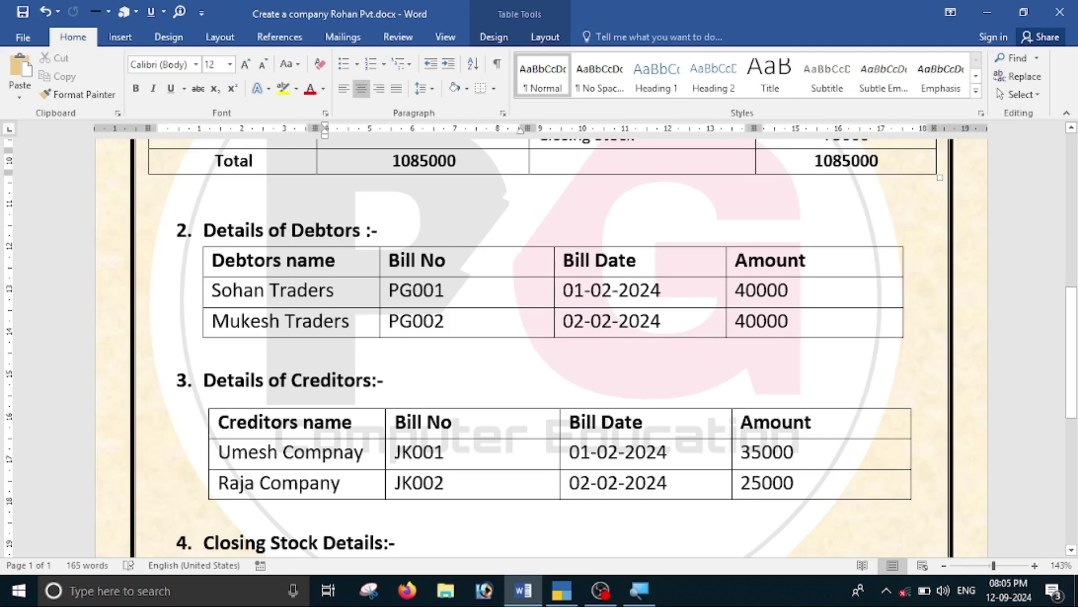
key(alt+Tab)
text(Sohan Trad)
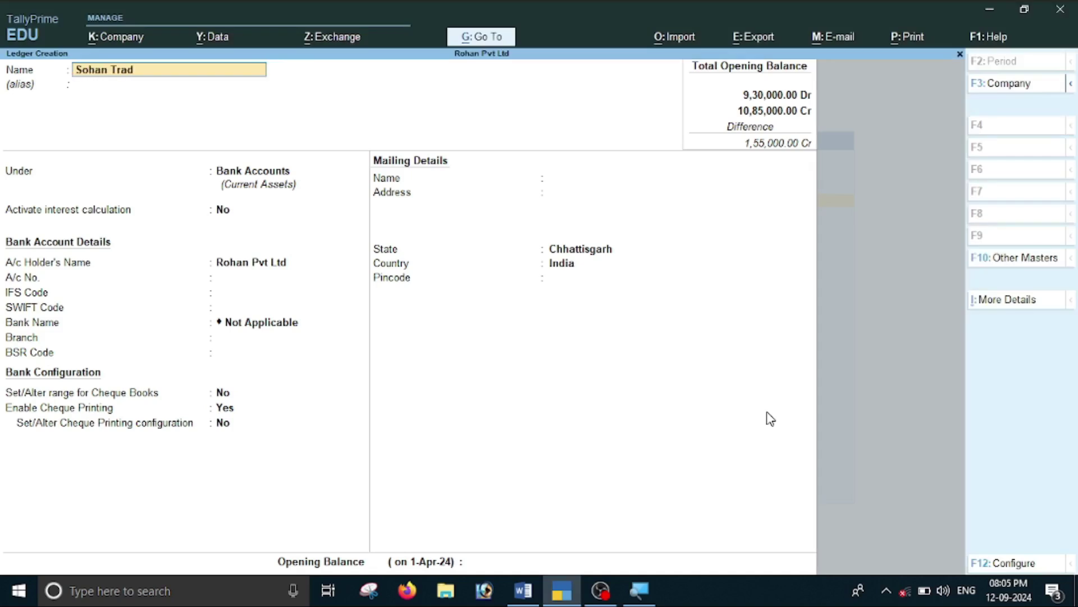
text(ors)
key(Return)
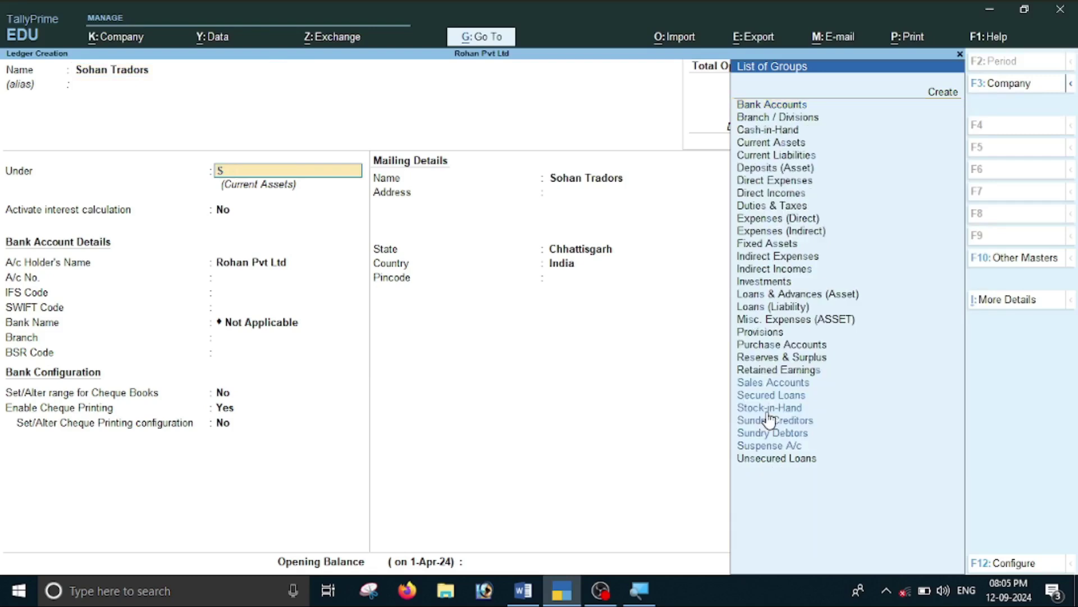
text(S)
key(Down)
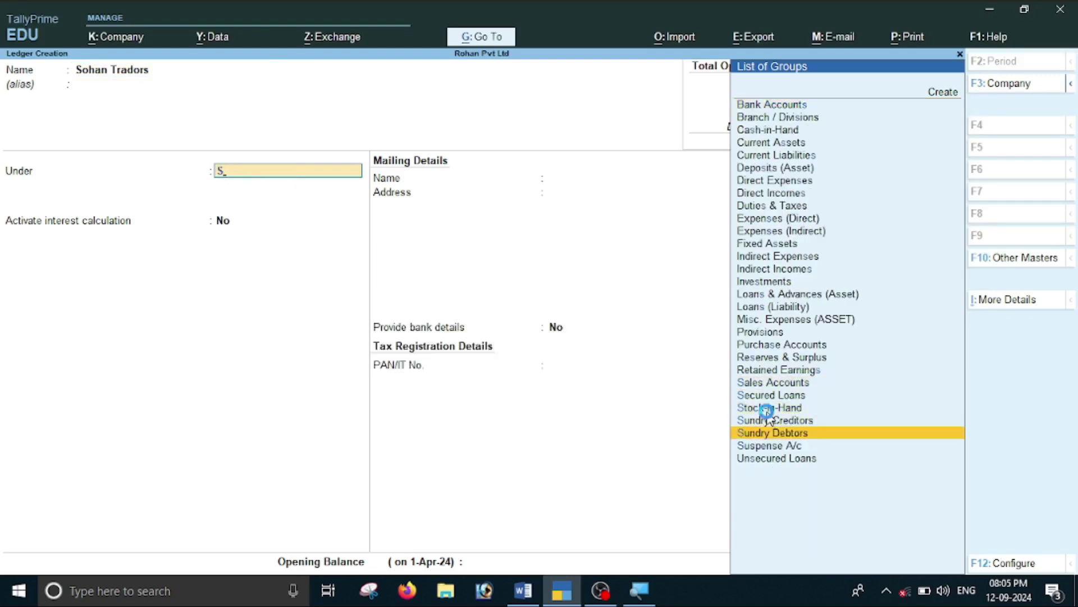
key(Return)
key(Return)
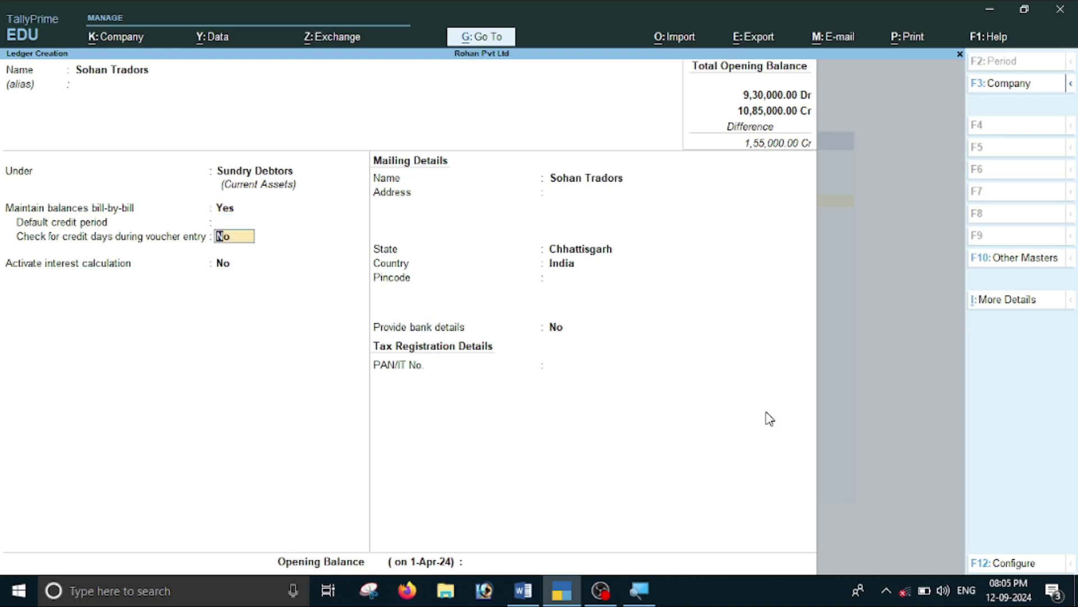
key(Return)
key(Return)
key(Return)
key(Return)
key(Return)
key(Return)
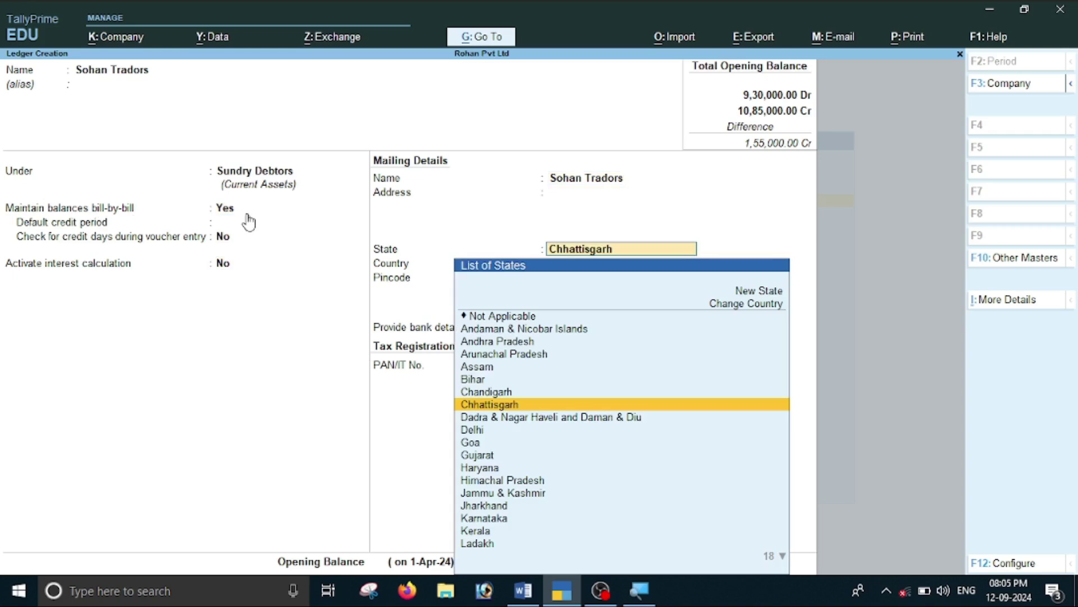
key(Return)
key(Return)
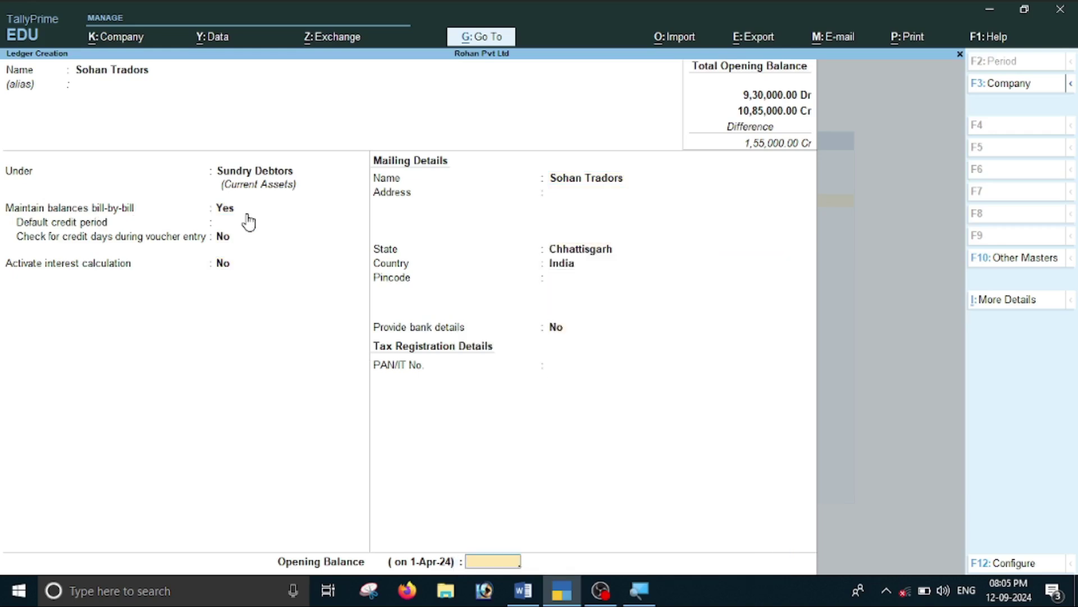
Give Sohan Tradors a 40,000 Dr opening balance as bill PG001 and save it.
key(alt+Tab)
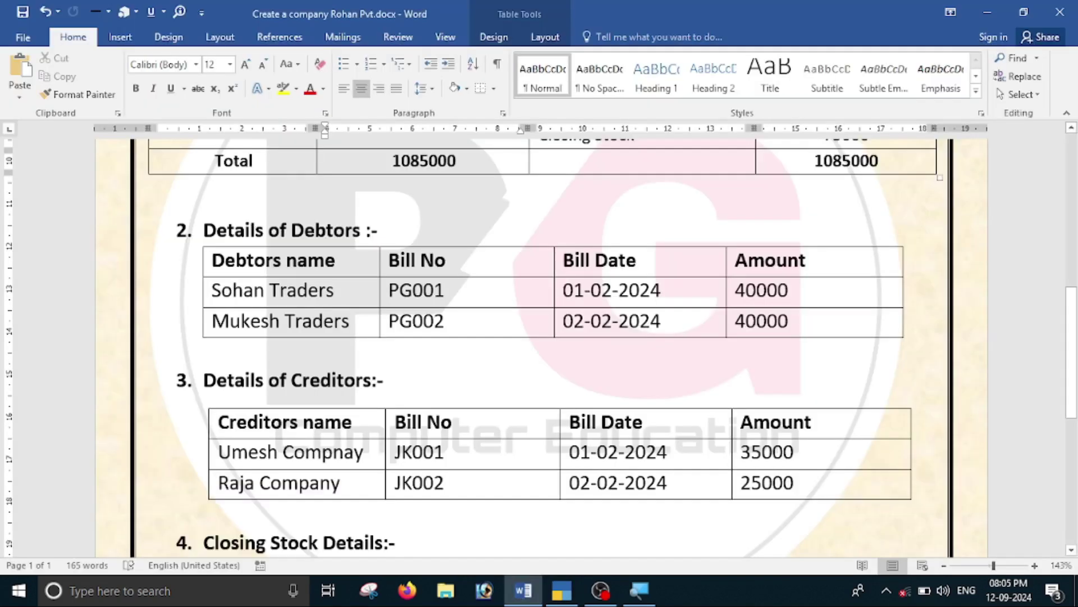
key(alt+Tab)
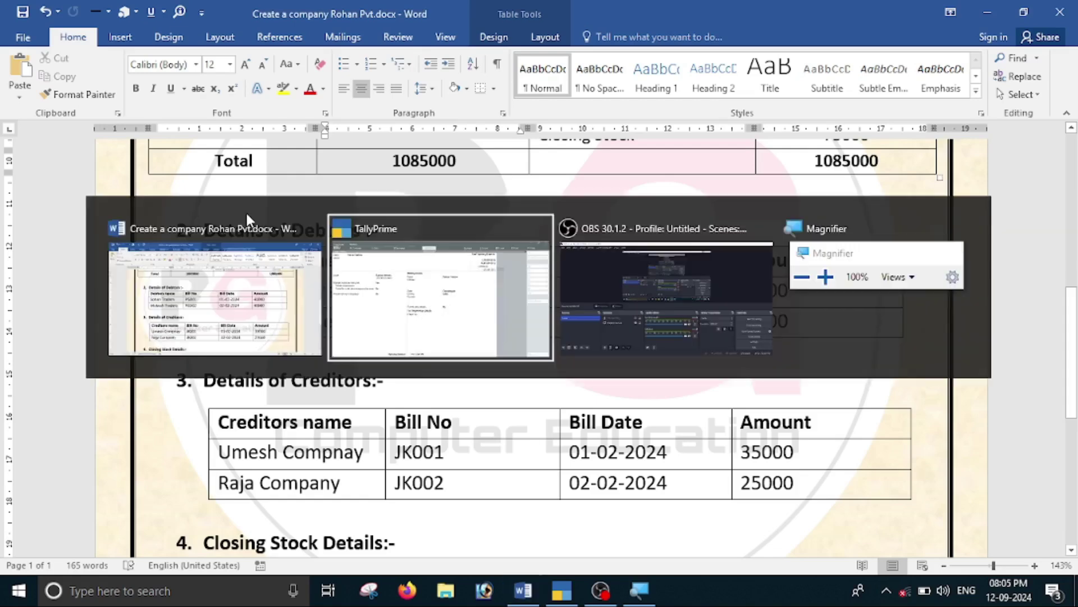
text(40000)
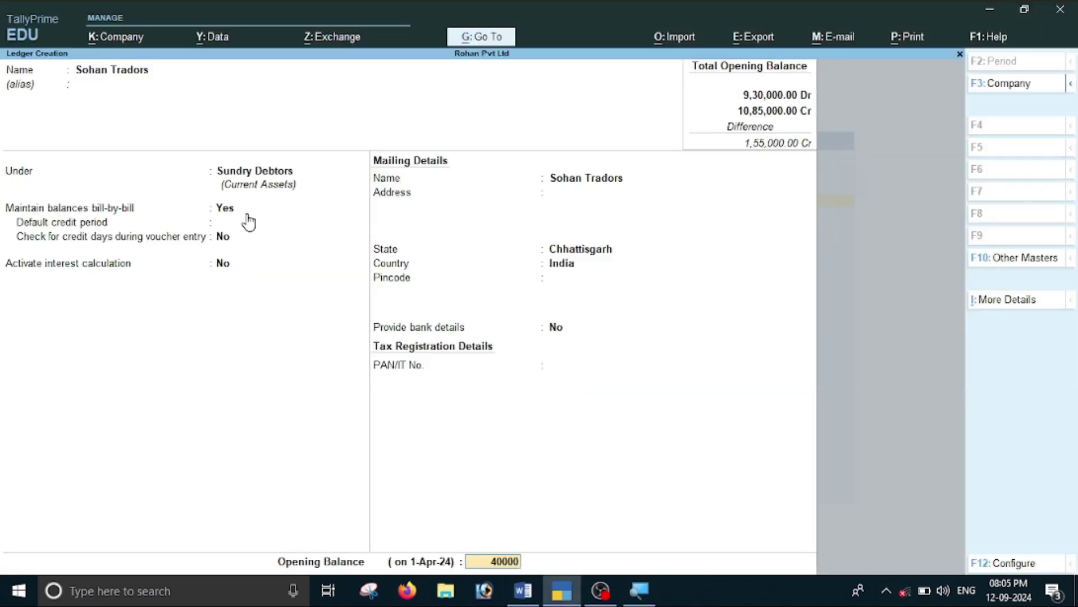
key(Return)
key(Return)
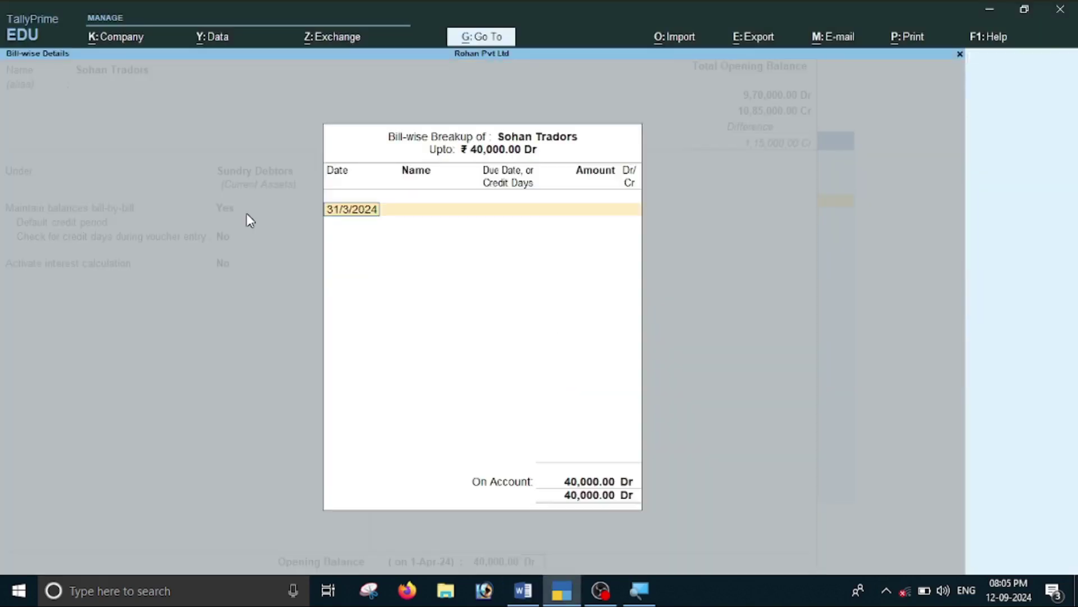
key(Return)
key(alt+Tab)
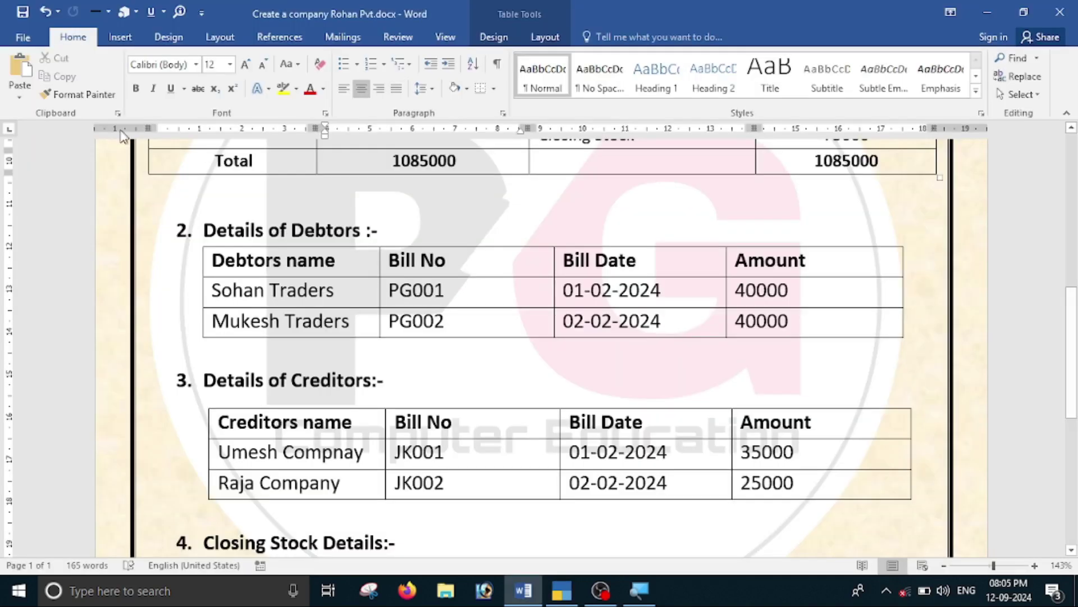
key(alt+Tab)
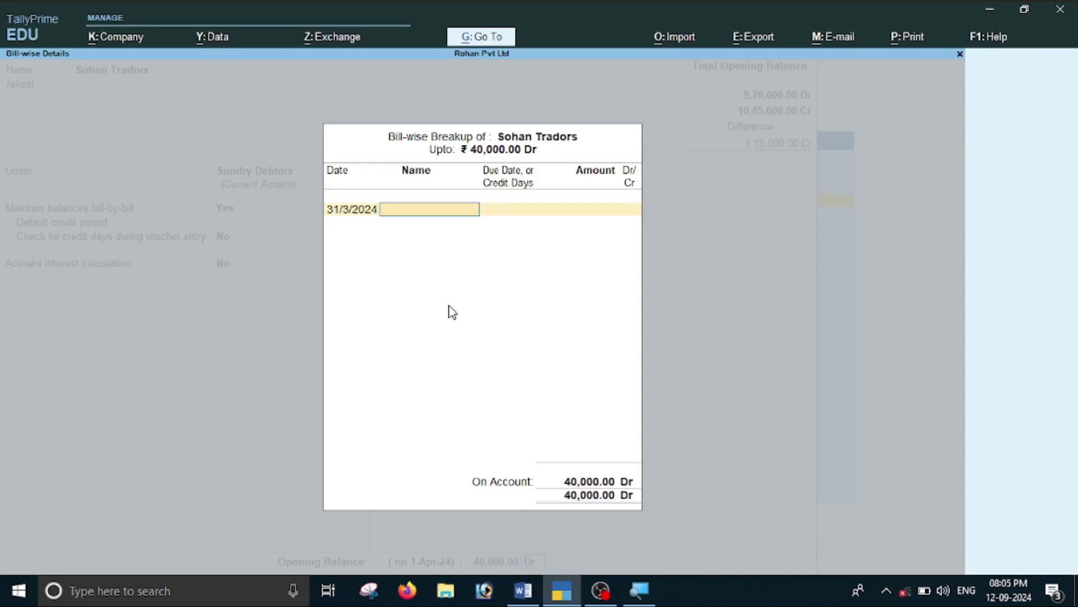
text(PG001)
key(Return)
key(Return)
key(Return)
key(Return)
key(Return)
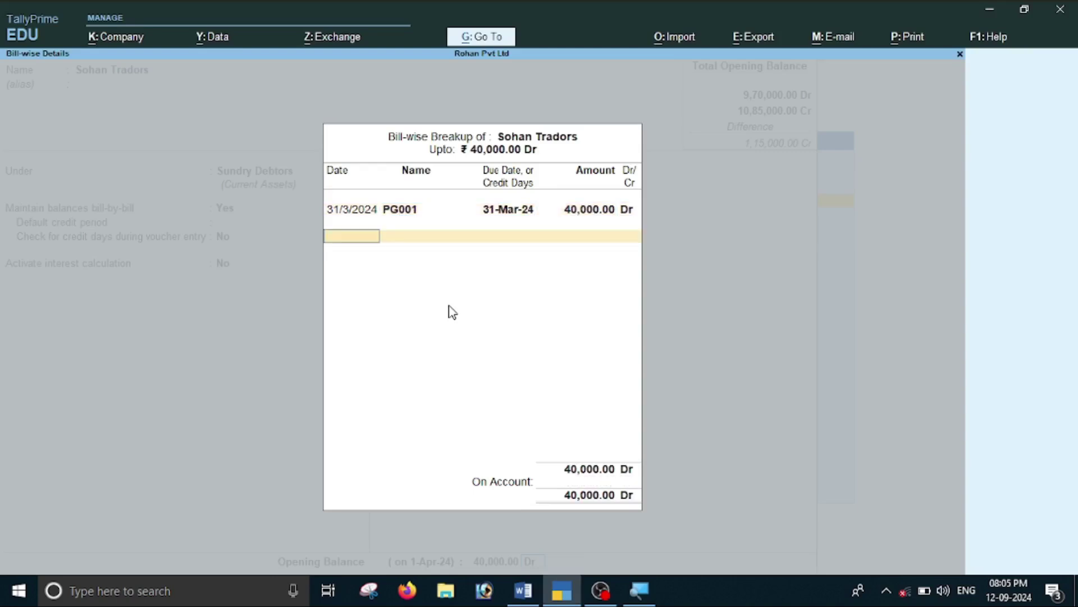
key(Return)
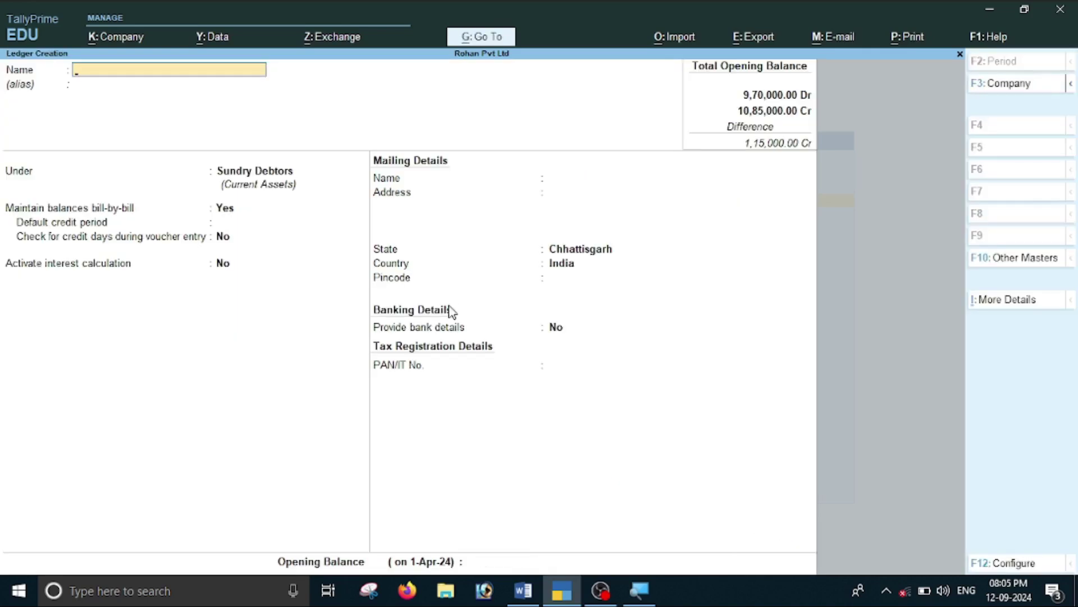
Create the ledger Mukesh Tradors under Sundry Debtors.
key(alt+Tab)
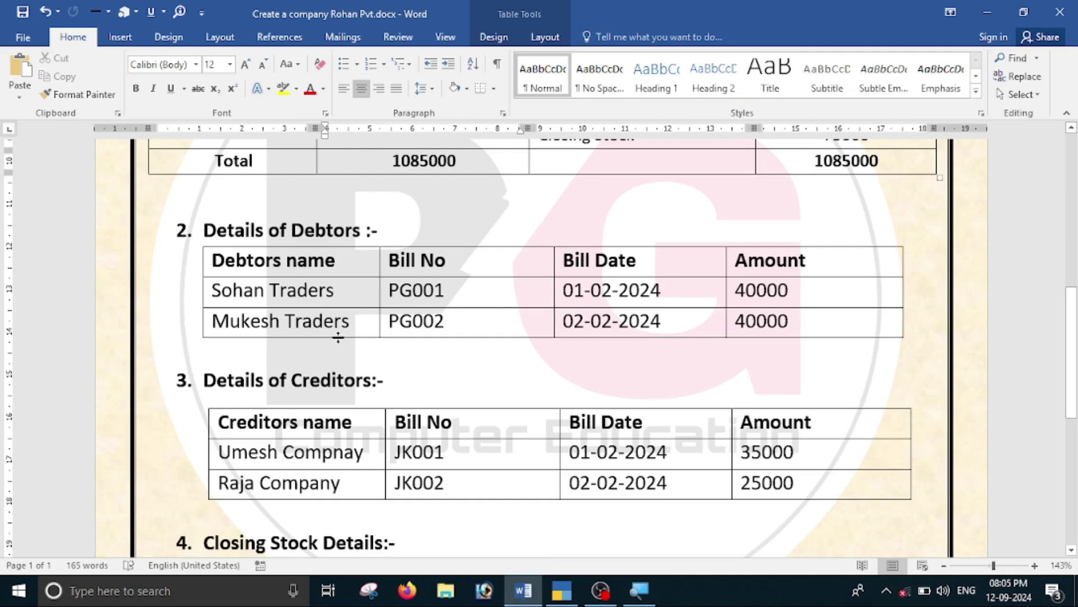
key(alt+Tab)
text(Mukesh)
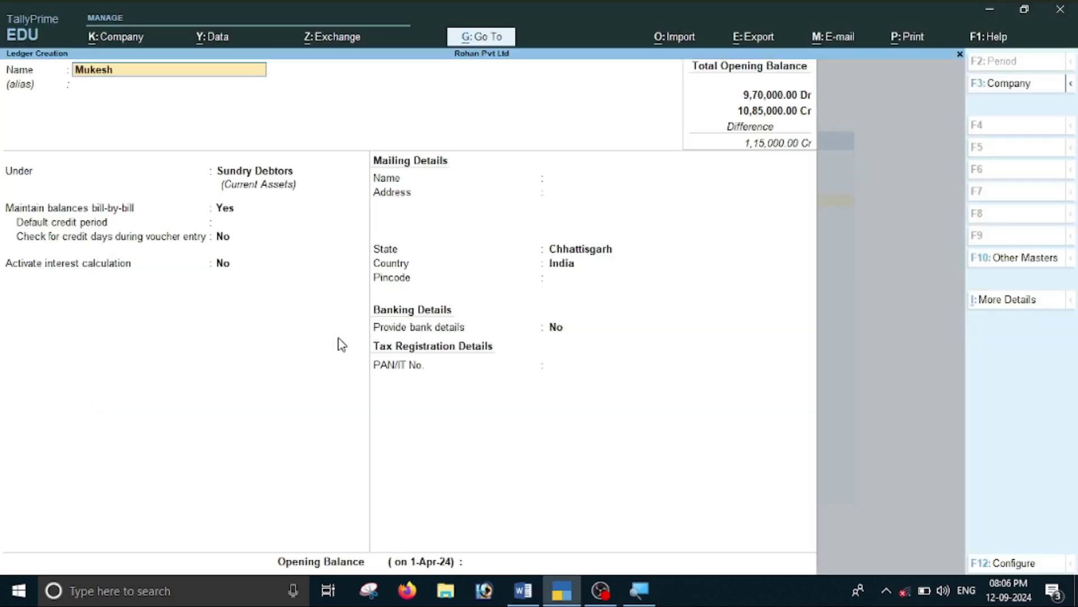
text( Trado)
key(Return)
key(Return)
key(Return)
key(Return)
key(Return)
key(Return)
key(Return)
key(Return)
key(Return)
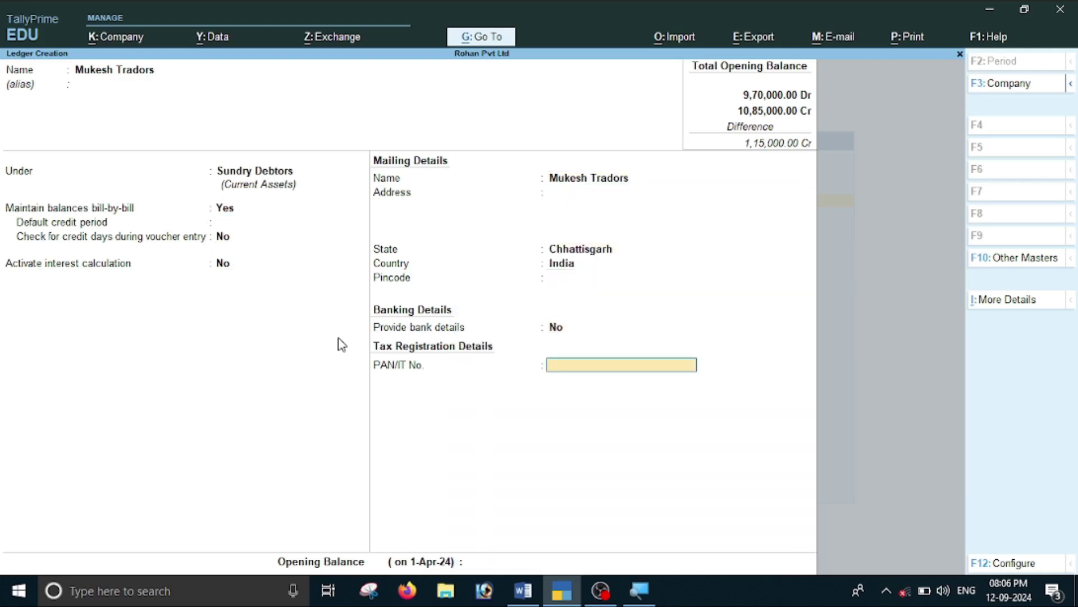
key(Return)
Enter a 40,000 Dr opening balance as bill PG002, save, and return to Word's balance sheet.
key(alt+Tab)
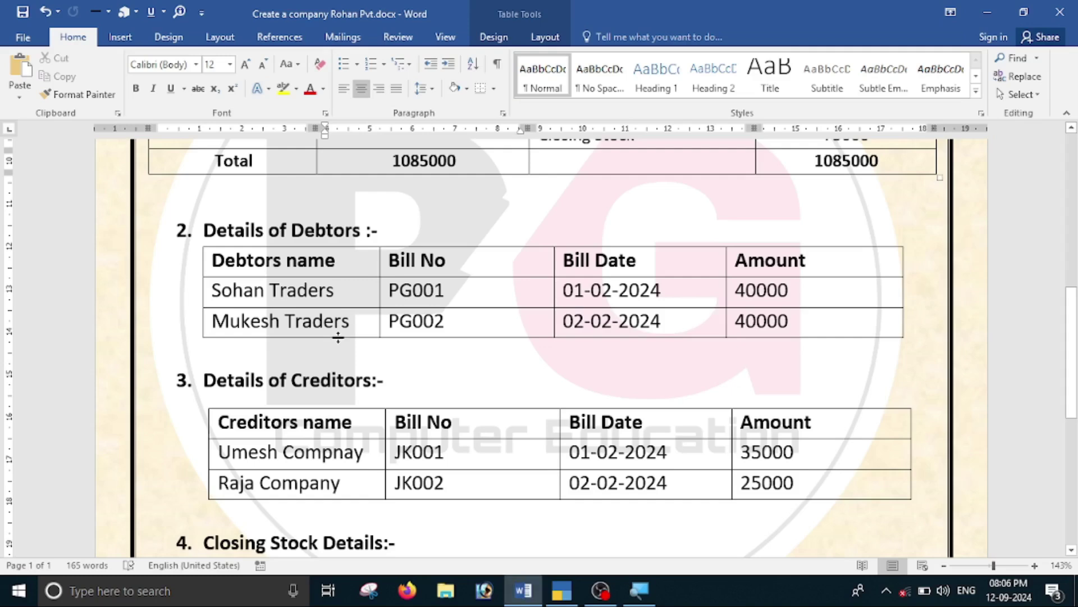
key(alt+Tab)
text(40,000)
key(Return)
key(Return)
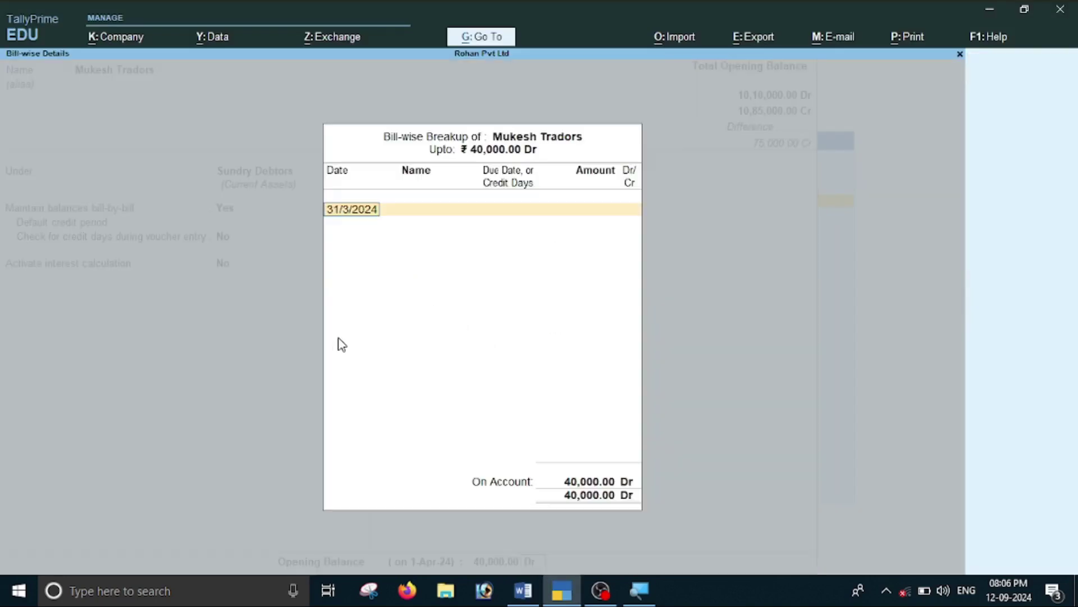
key(Return)
key(alt+Tab)
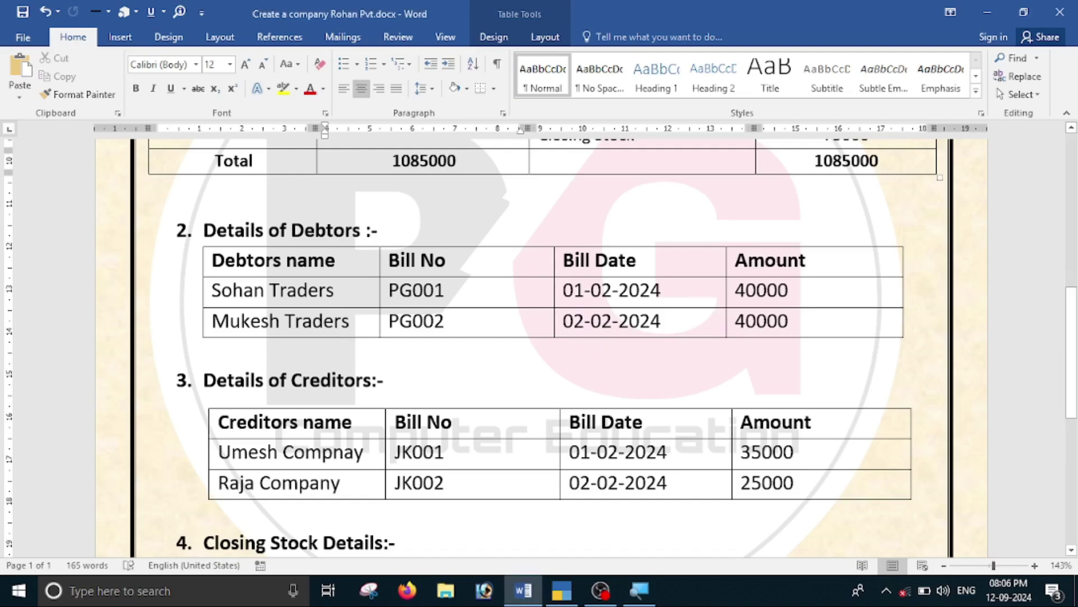
key(alt+Tab)
text(PG002)
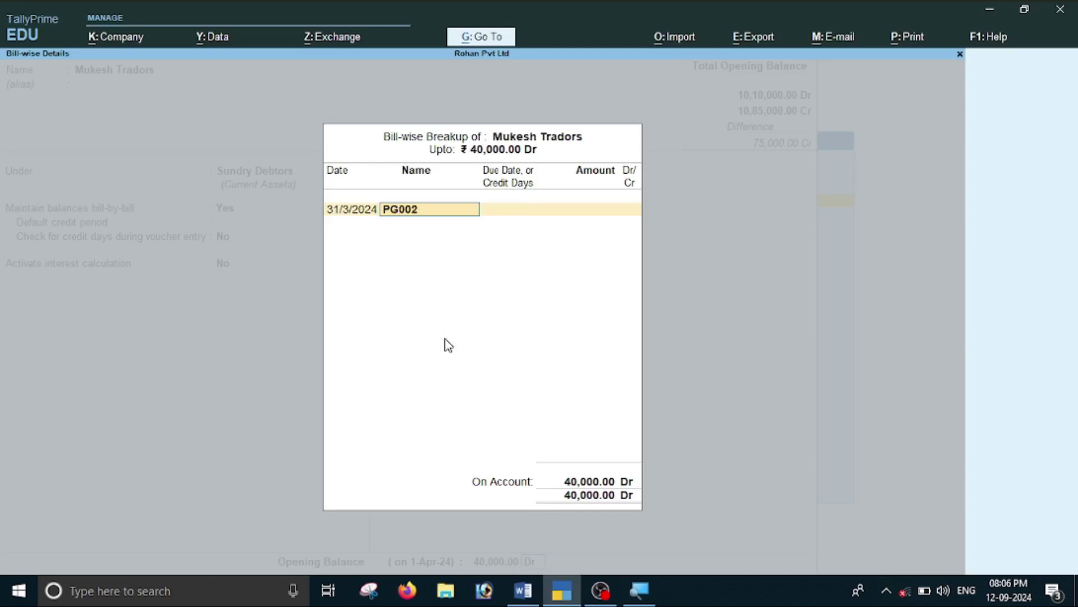
key(Return)
key(Return)
key(Return)
key(Return)
key(Return)
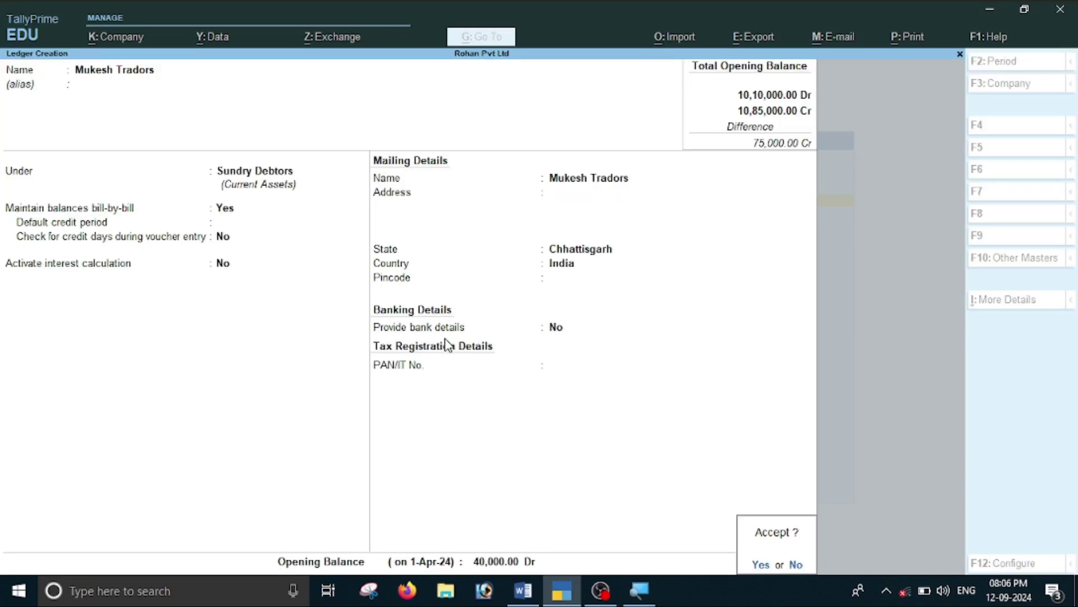
key(Return)
key(alt+Tab)
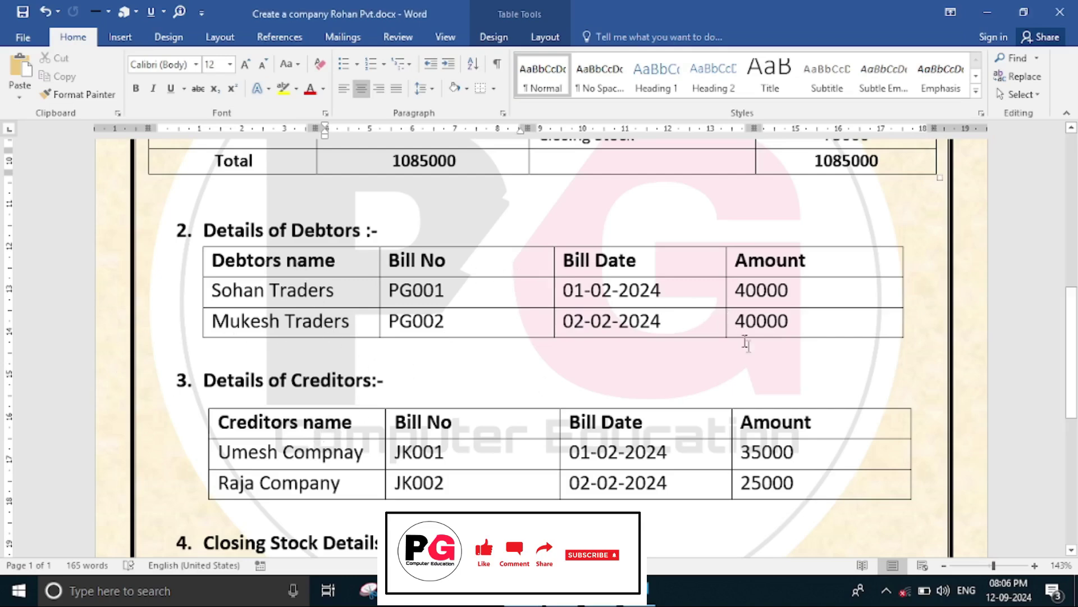
scroll(740, 331, up, 5)
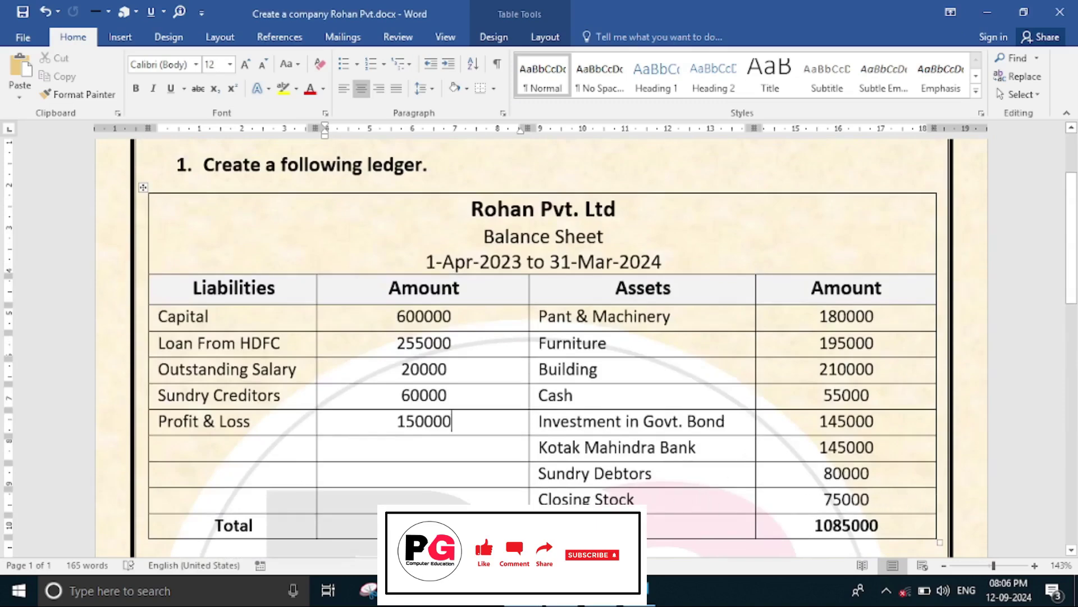
Create a Closing Stock ledger under the Stock-in-Hand group.
key(alt+Tab)
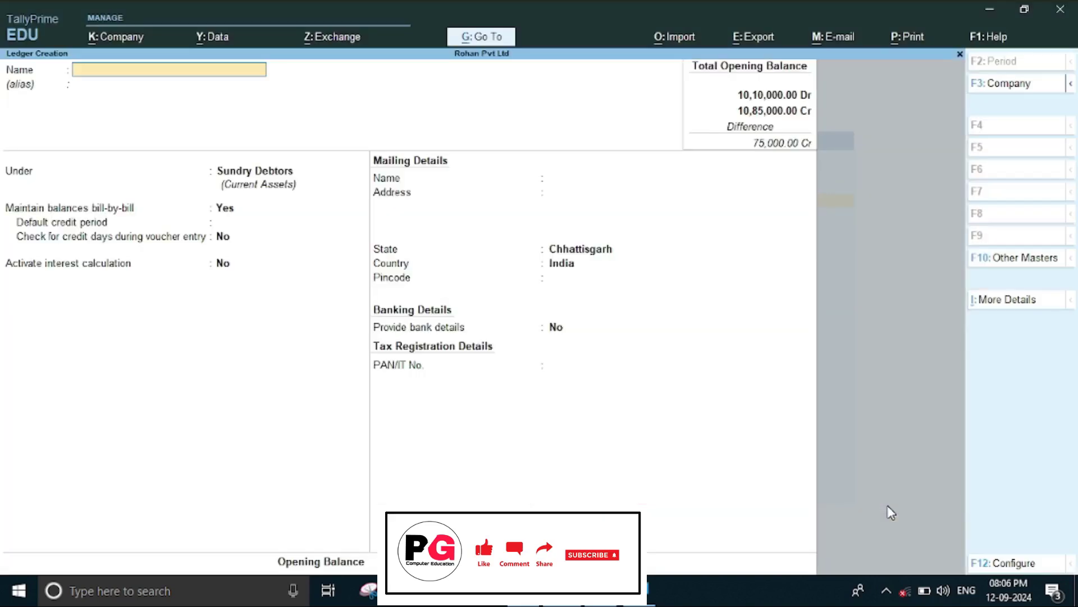
text(CLosing Stock)
key(Return)
key(Return)
text(S)
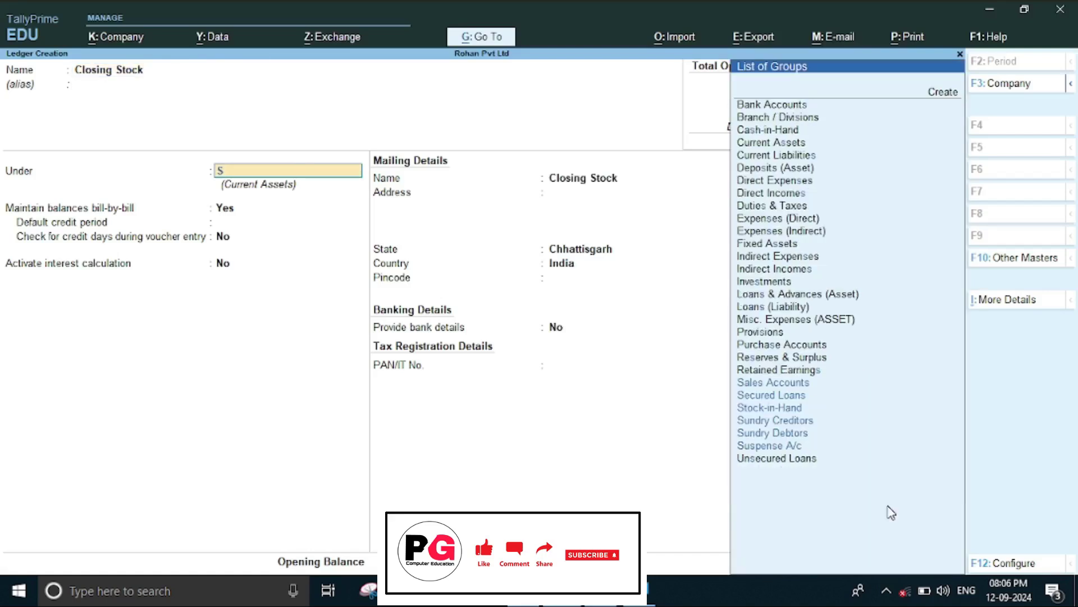
key(Down)
key(Down)
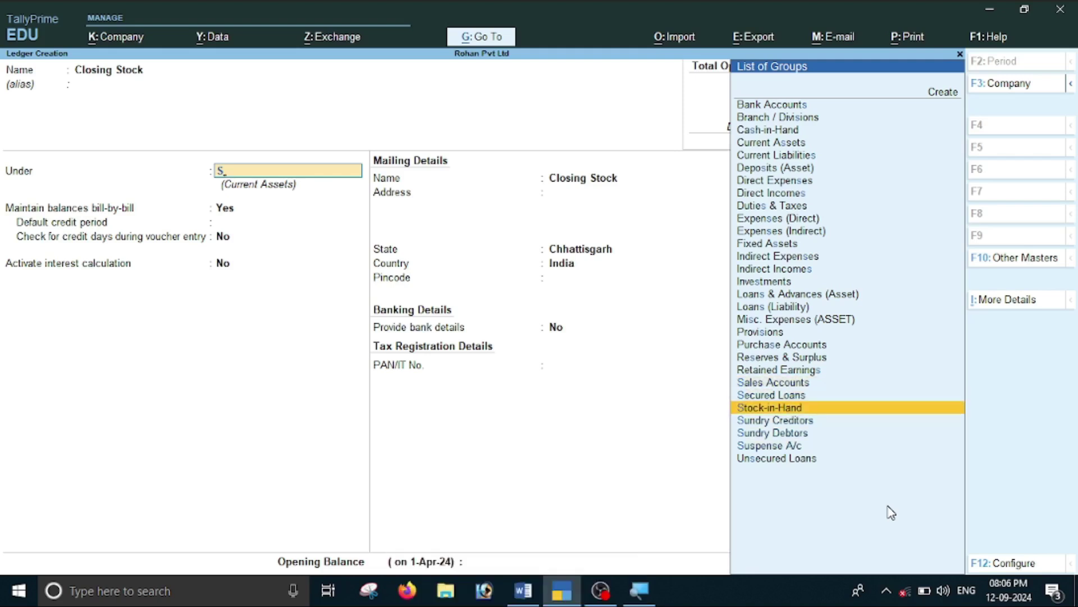
key(Return)
key(Return)
key(Return)
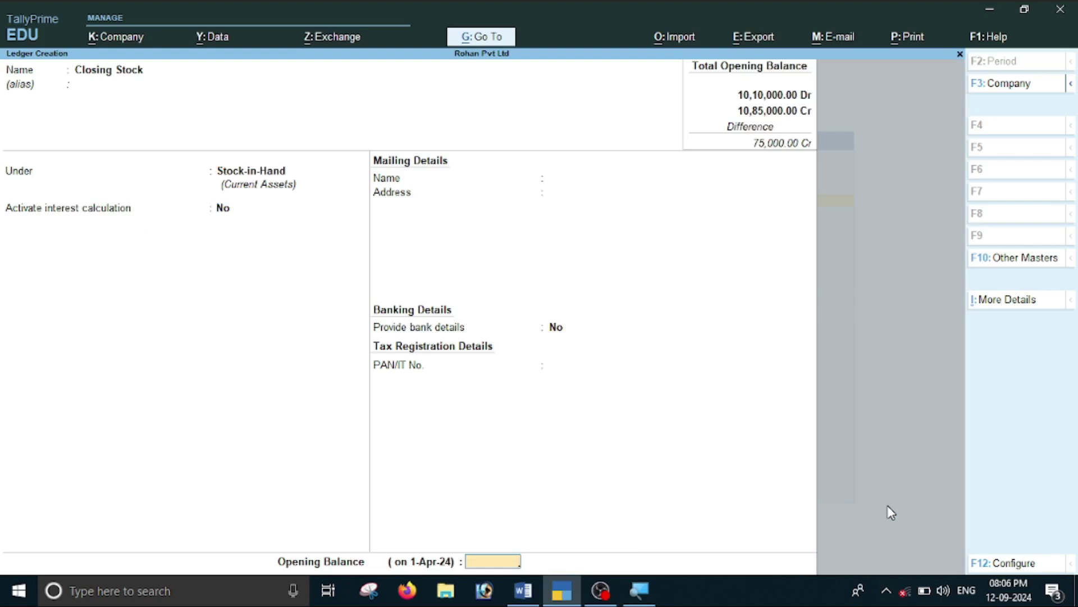
key(alt+space)
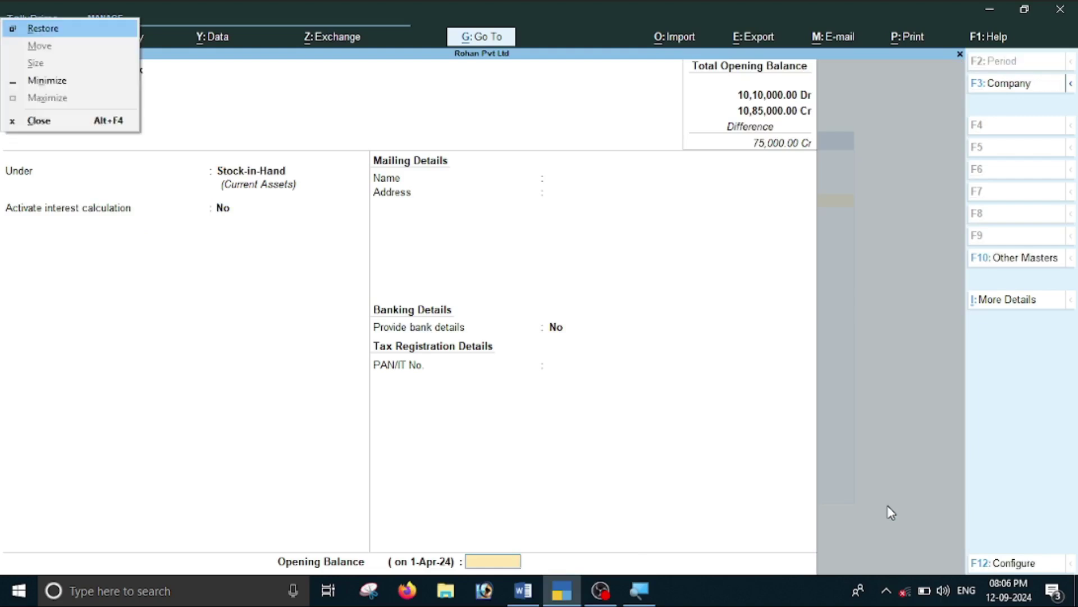
key(Escape)
Give Closing Stock a 75,000 Dr opening balance and save the ledger.
key(alt+Tab)
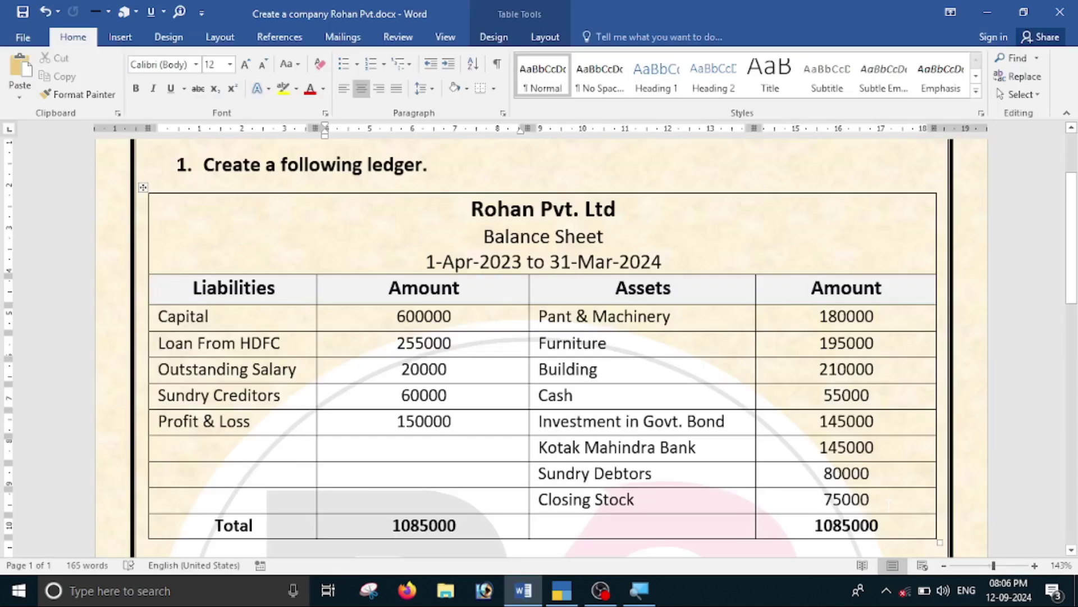
key(alt+Tab)
text(75000)
key(Return)
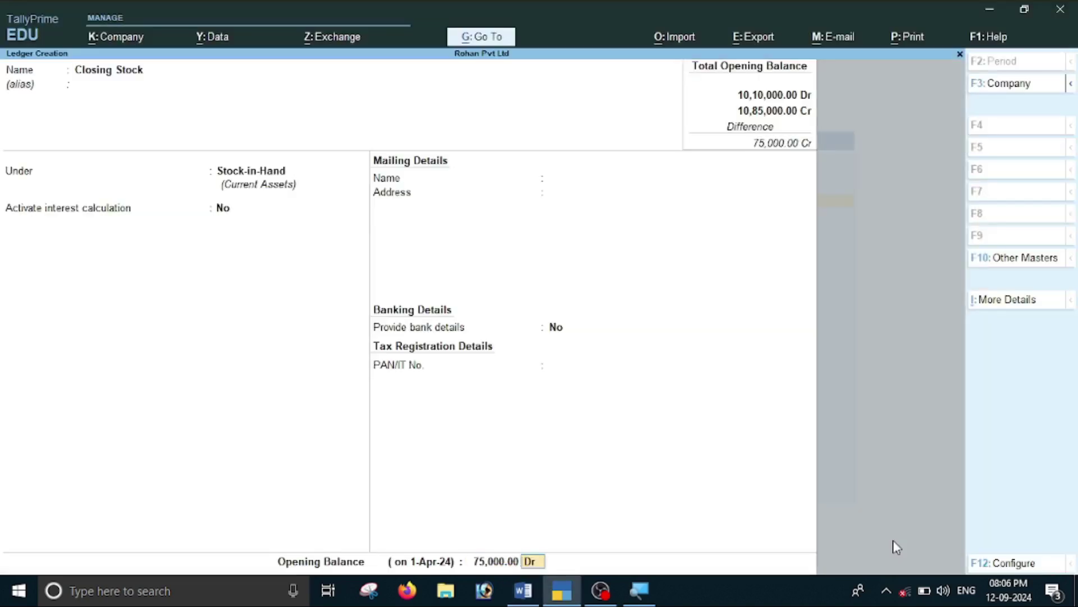
key(Return)
key(Return)
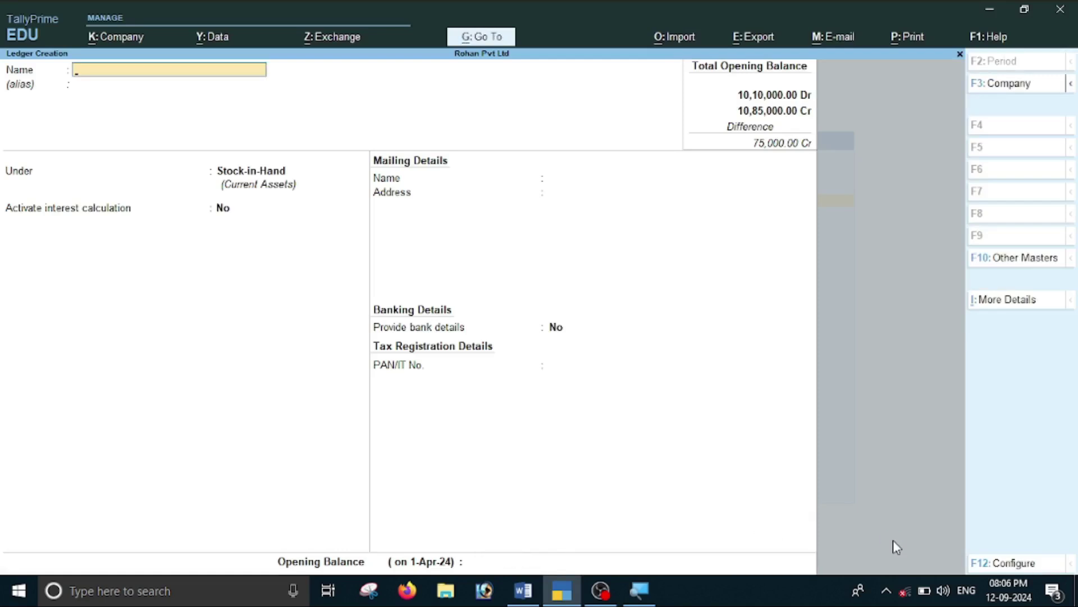
key(alt+Tab)
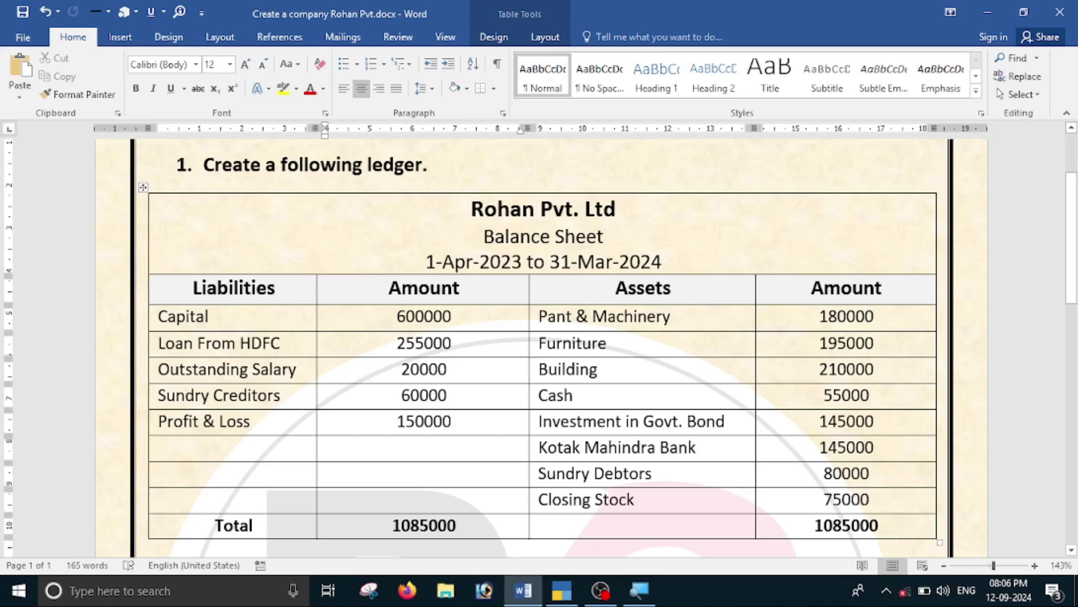
scroll(540, 337, down, 2)
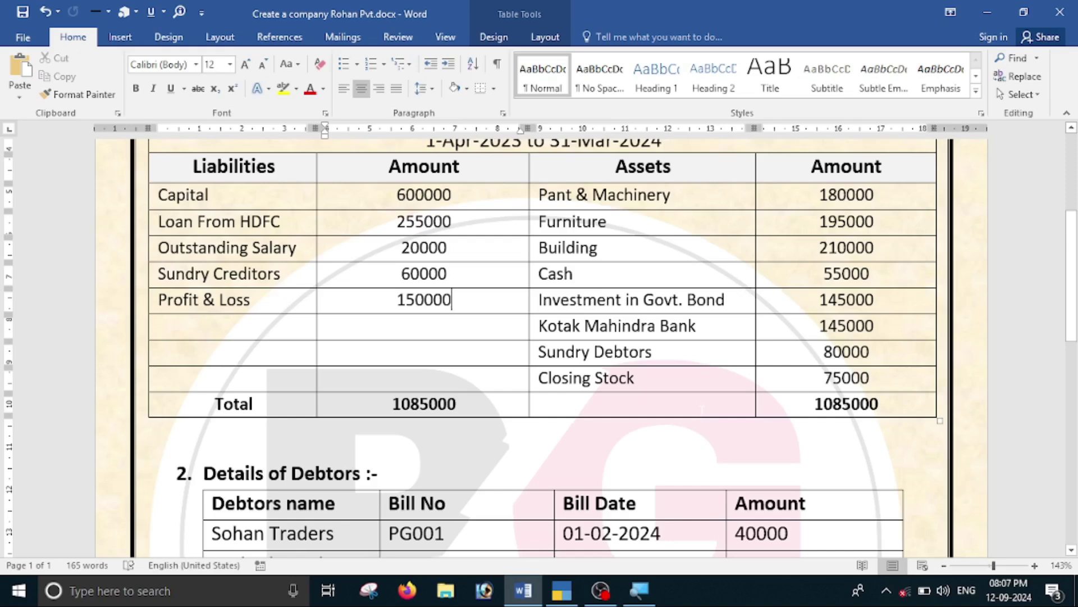
key(alt+Tab)
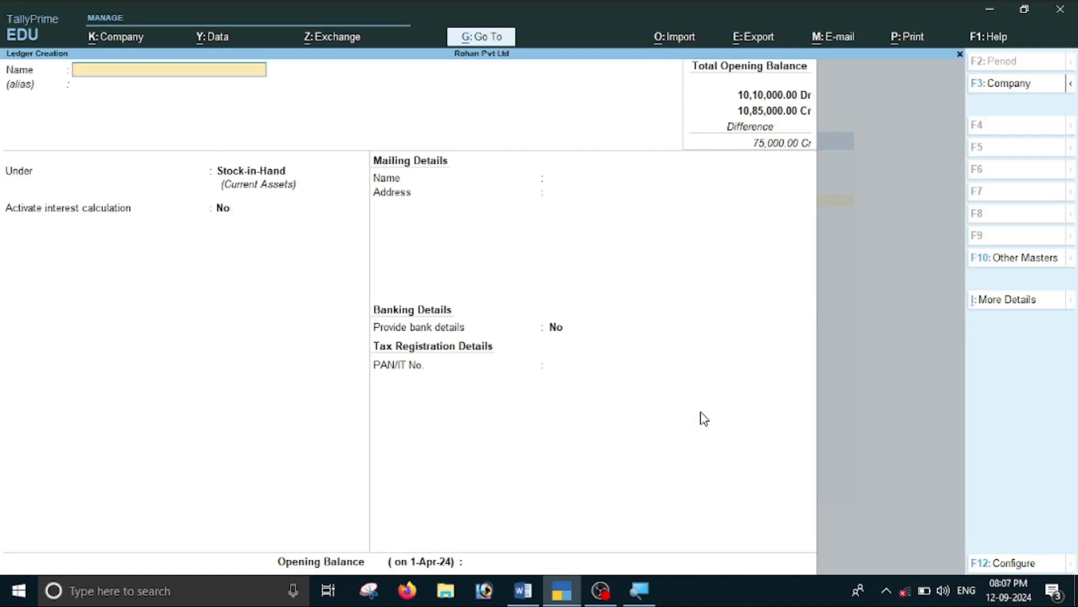
Open the Balance Sheet in detailed Alt+F5 view, showing 10,85,000.00 totals per ledger.
key(Escape)
key(Escape)
key(Escape)
key(Escape)
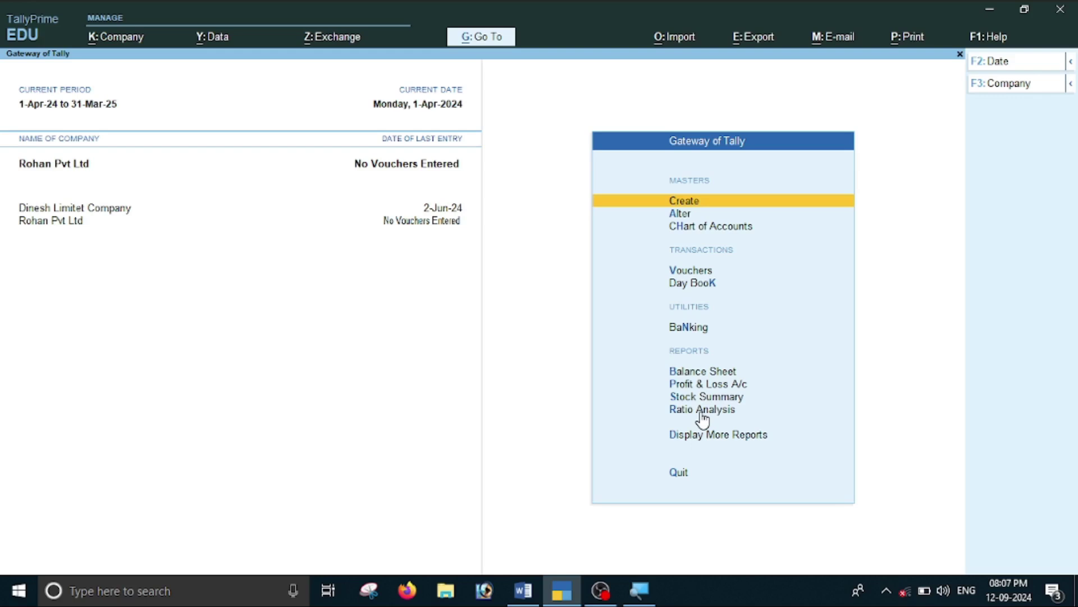
key(Down)
key(Down)
key(Down)
key(Down)
key(Down)
key(Down)
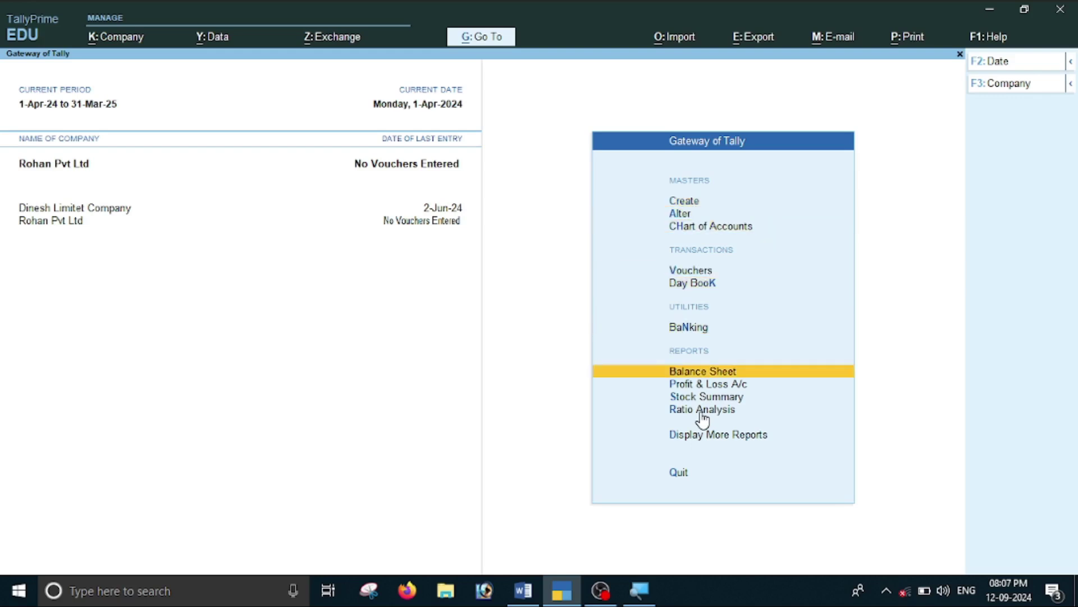
key(Return)
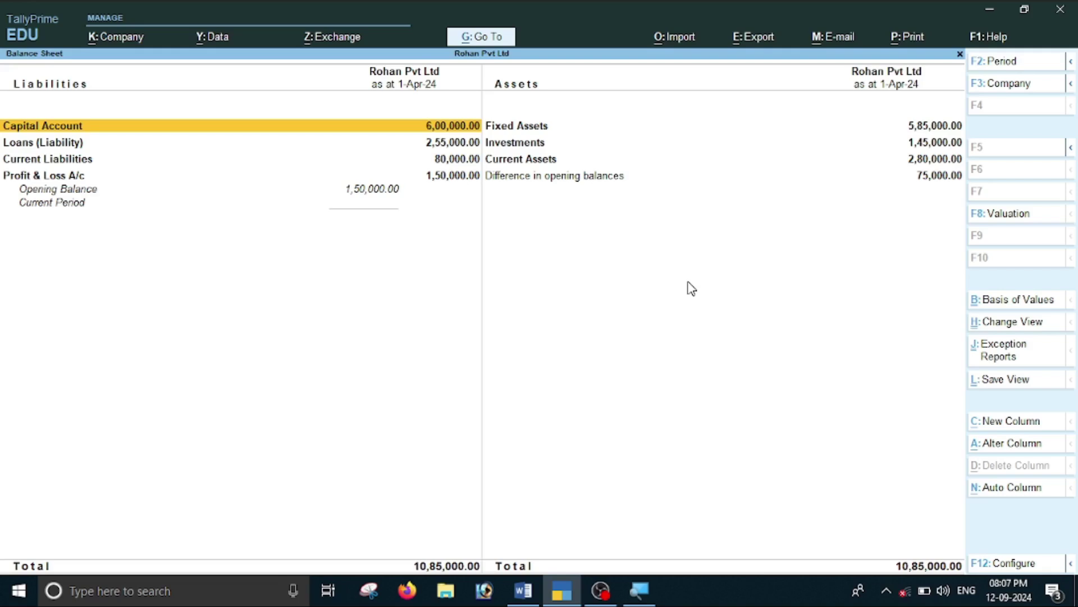
key(alt)
key(alt+F5)
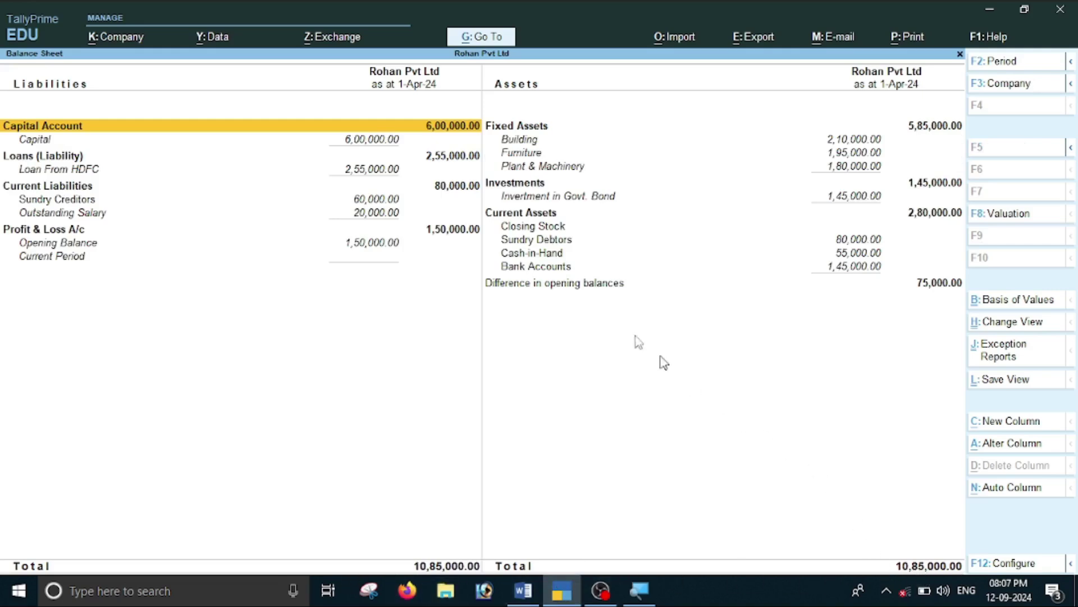
key(alt+Tab)
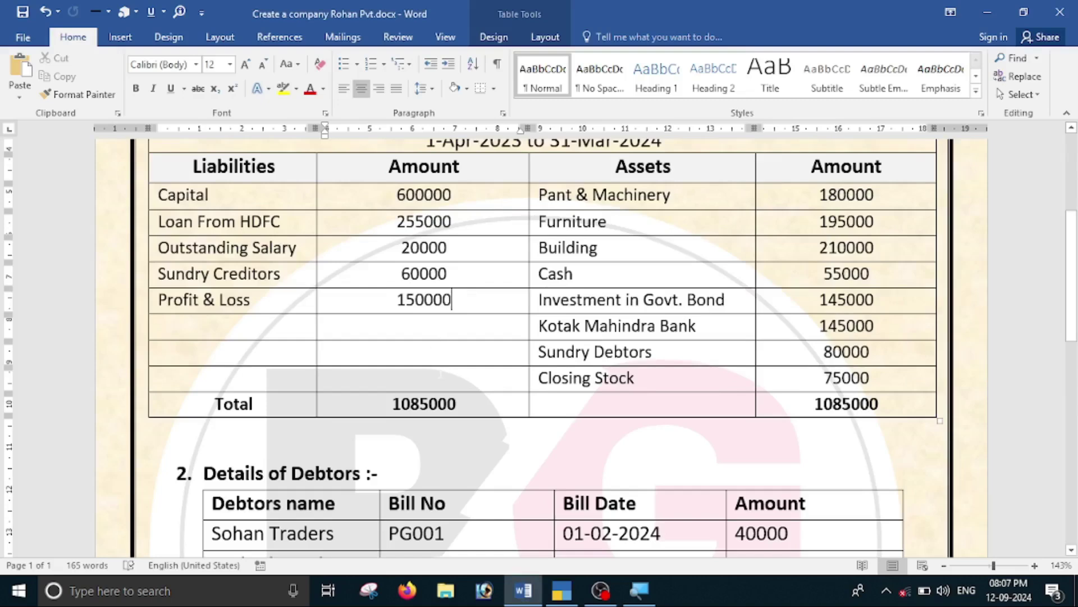
Scroll Word to the Closing Stock Details table starting with Samsung j2 at Shop-1.
scroll(606, 360, down, 4)
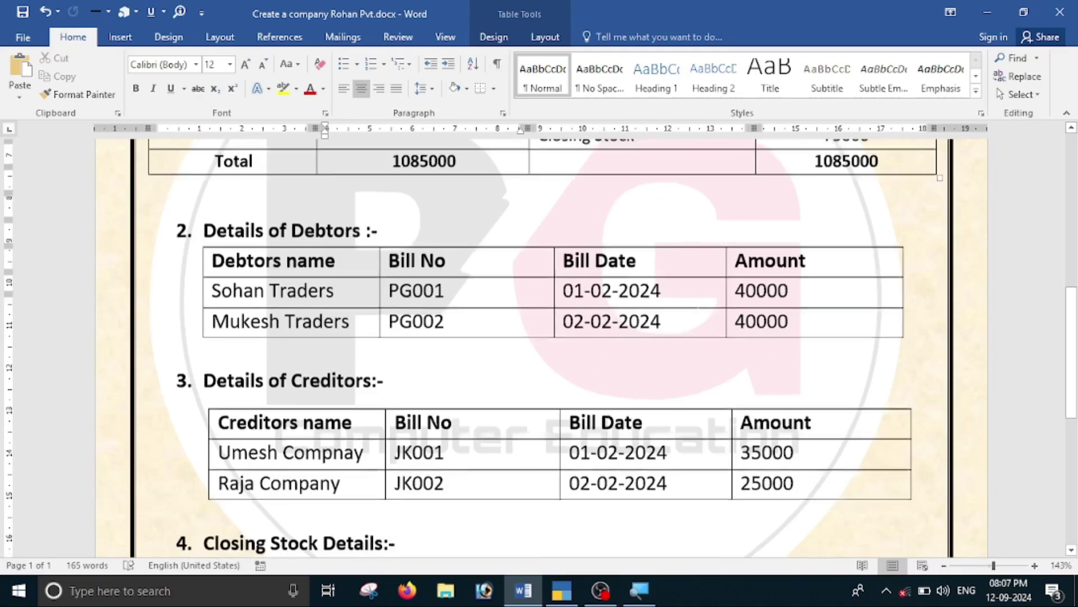
scroll(532, 445, up, 2)
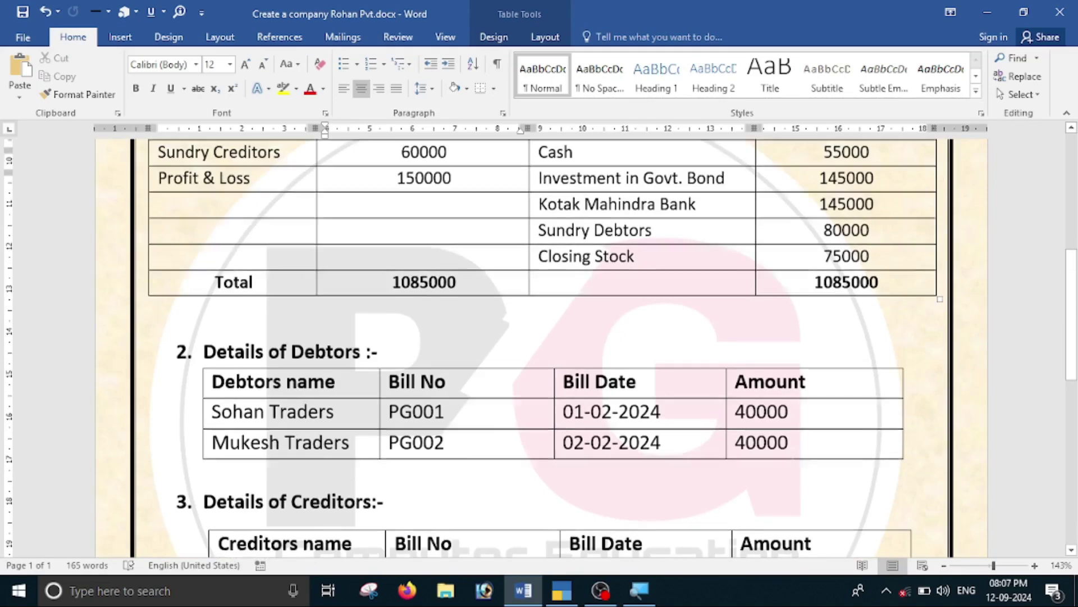
scroll(491, 386, down, 4)
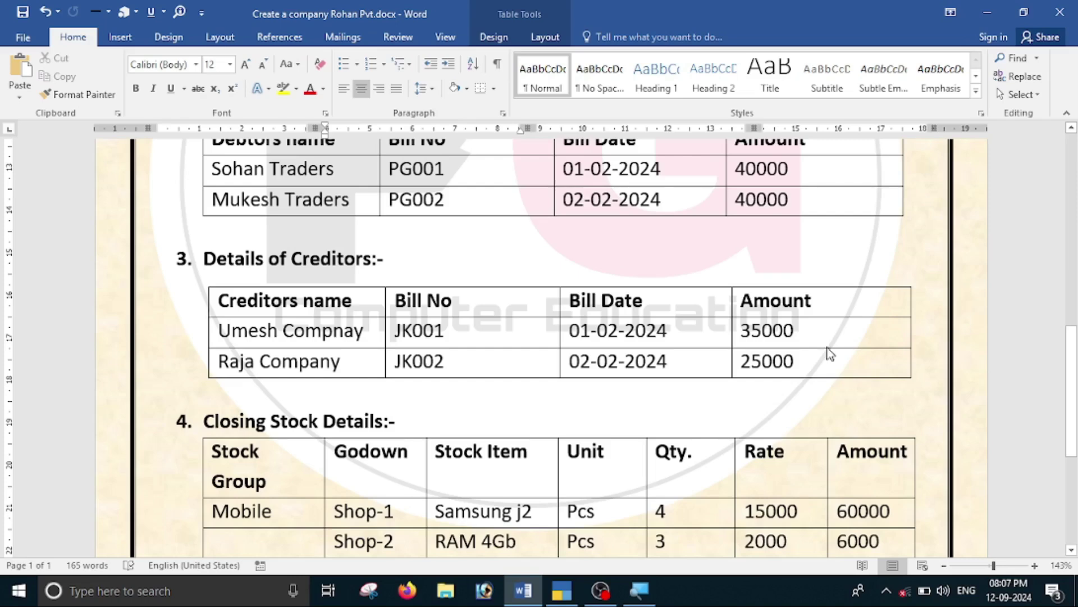
scroll(820, 357, down, 2)
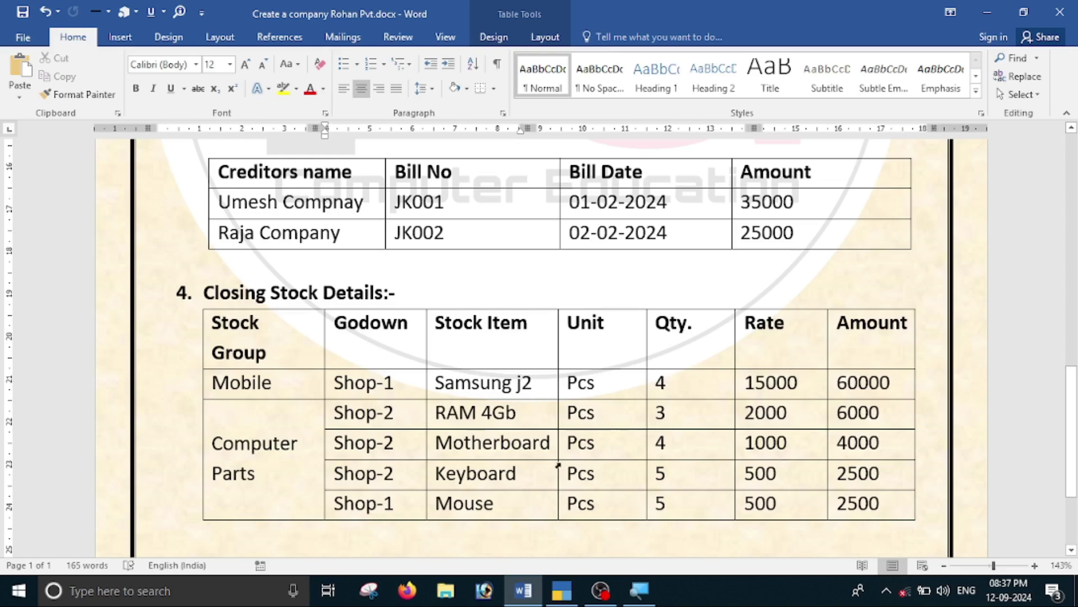
Close the balance sheet and start Stock Group creation from the full master list.
key(alt+Tab)
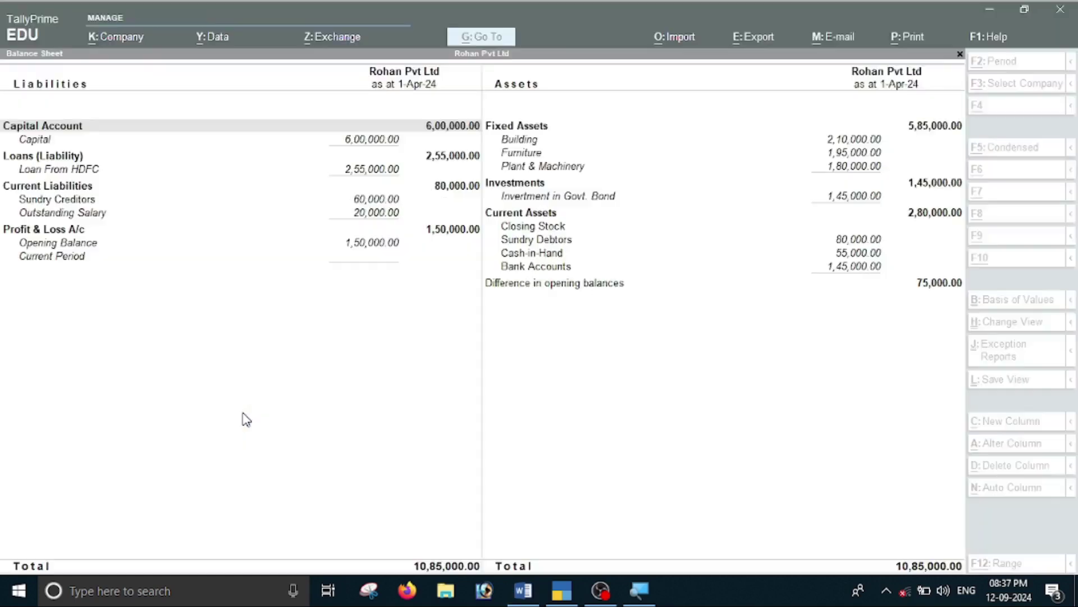
key(Escape)
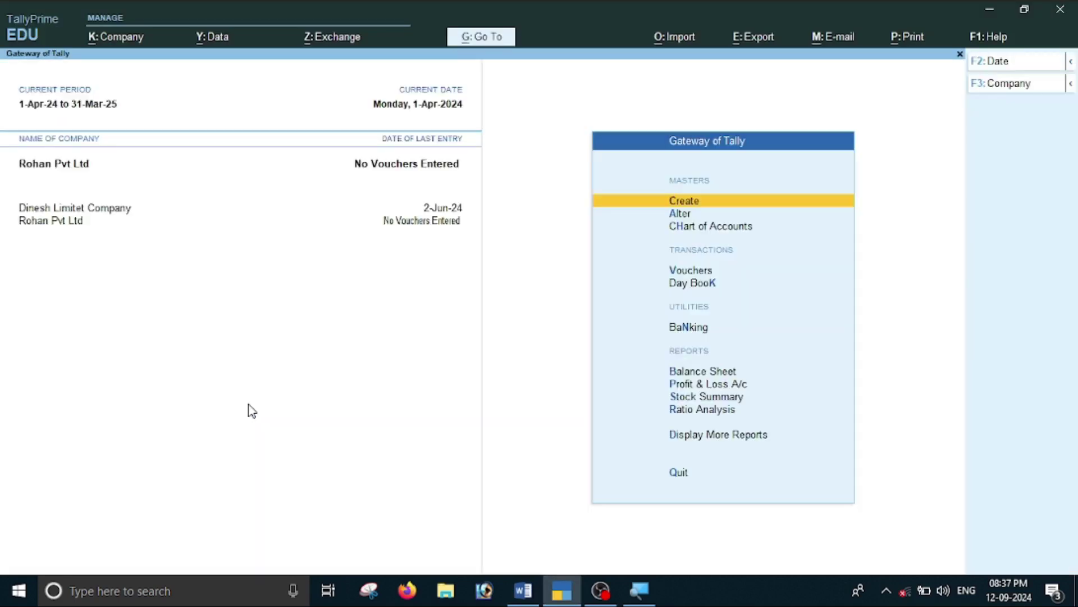
key(Return)
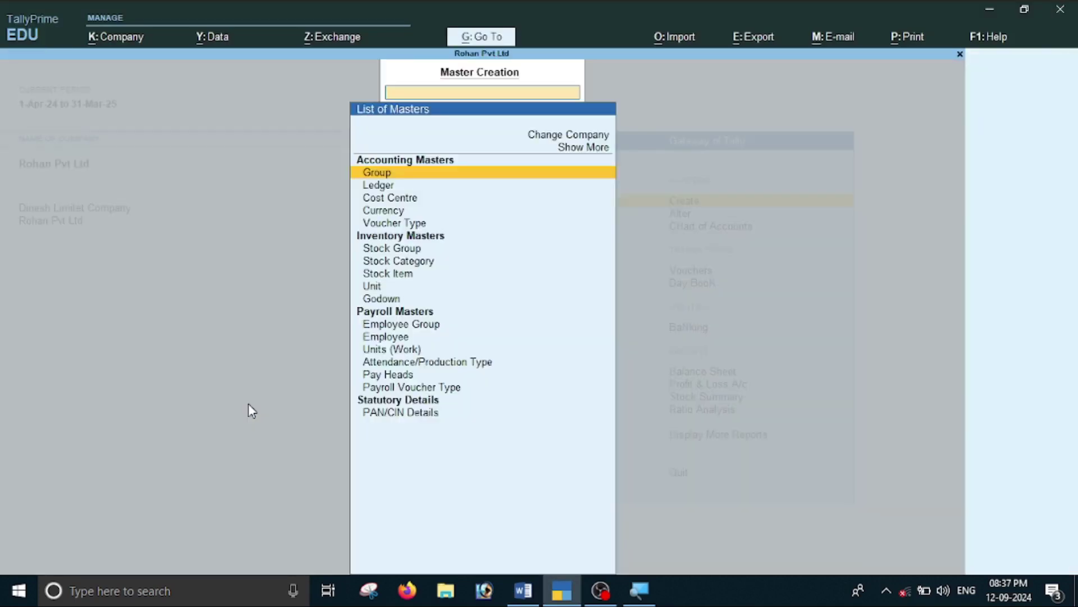
key(Up)
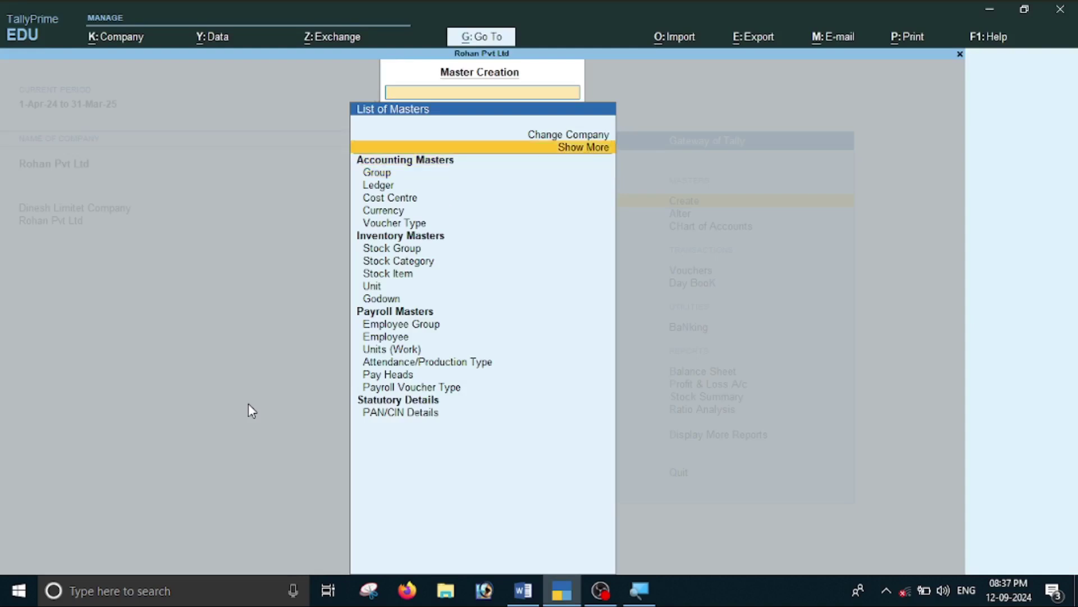
key(Return)
key(Down)
key(Down)
key(Down)
key(Down)
key(Down)
key(Down)
key(Down)
key(Down)
key(Down)
key(Down)
key(Down)
key(Down)
key(Down)
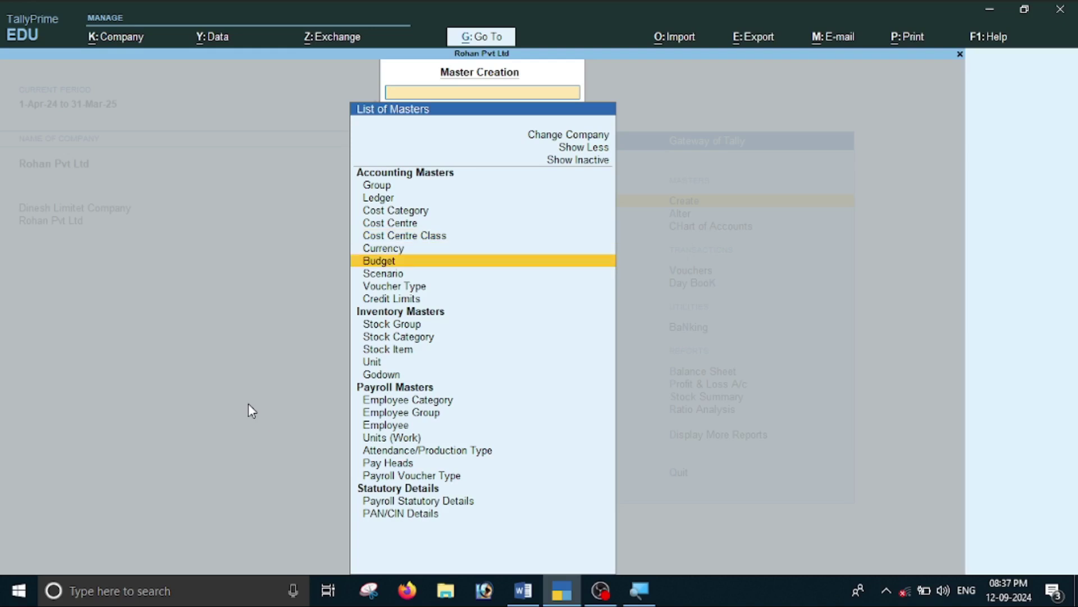
key(Up)
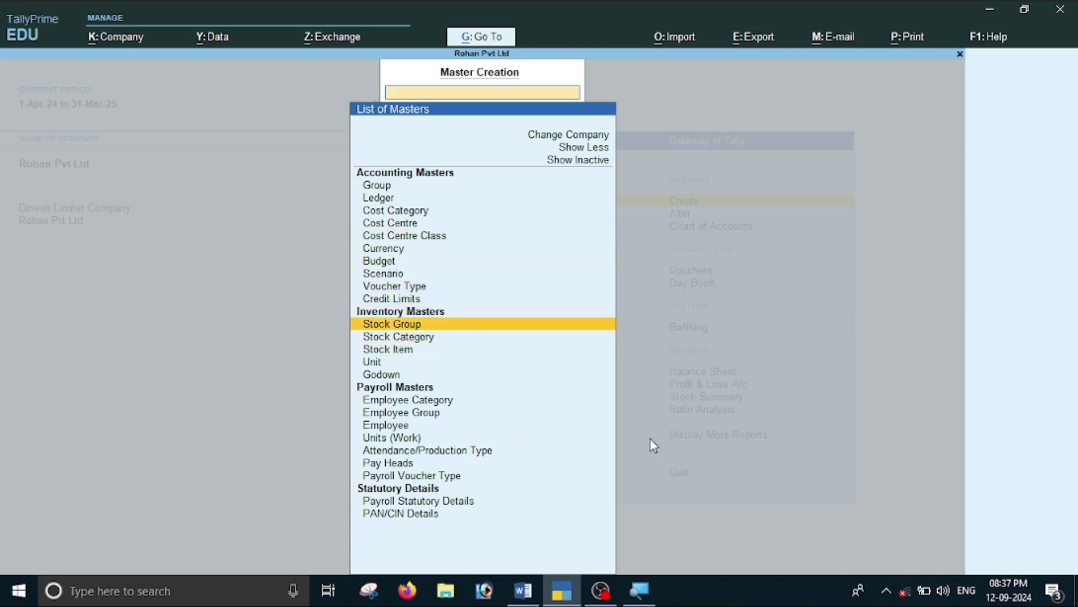
key(Return)
Save stock groups Mobile and Computer Parts under Primary.
key(alt+Tab)
scroll(651, 439, up, 4)
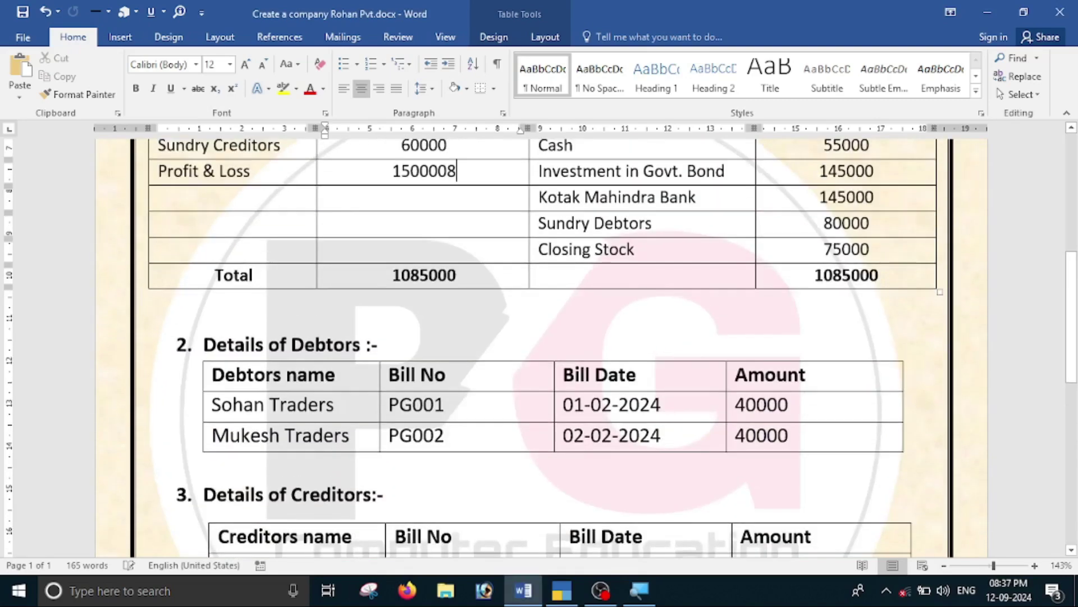
scroll(651, 439, down, 5)
scroll(107, 267, down, 1)
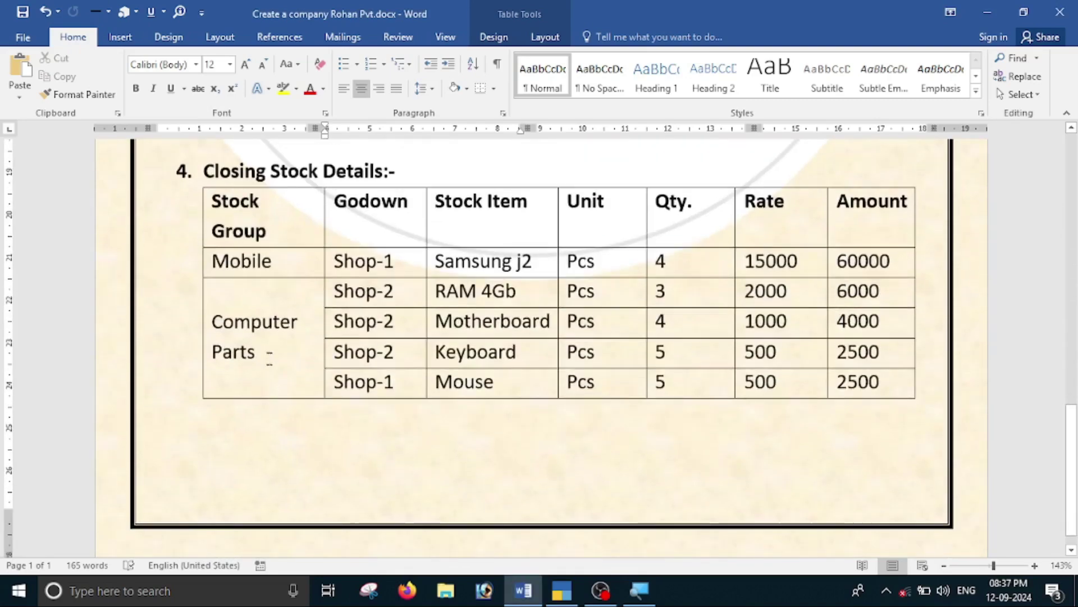
key(alt+Tab)
text(Mobile)
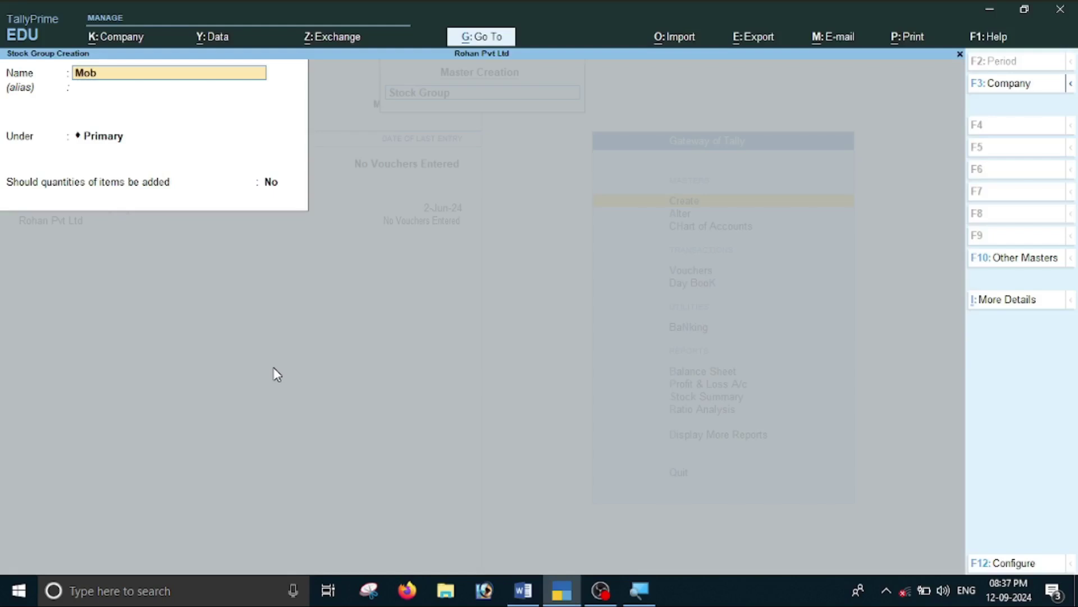
key(Return)
key(Return)
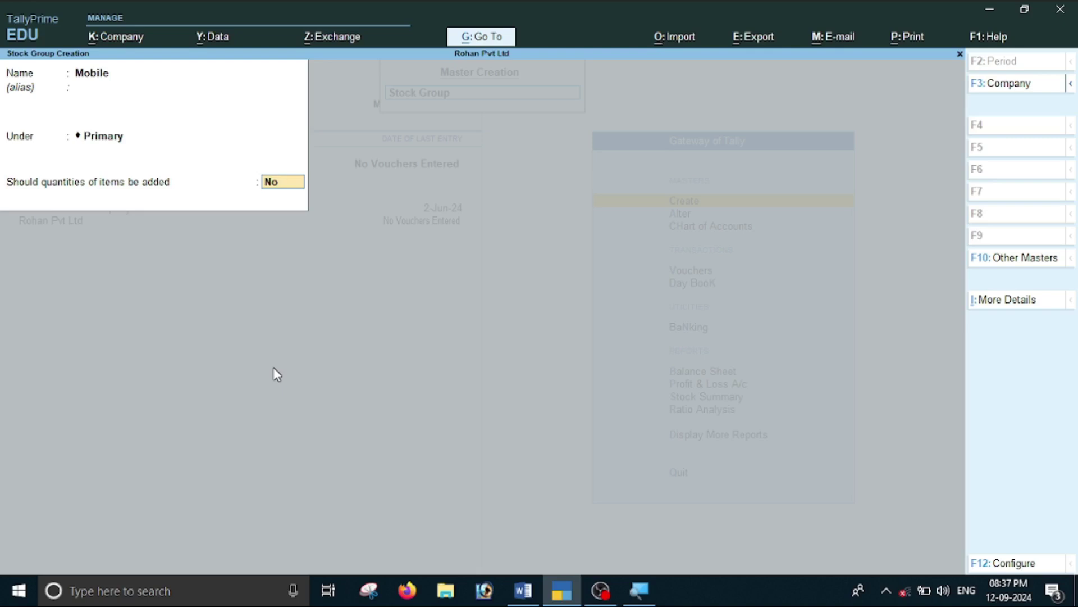
key(Return)
key(Return)
text(Computer Pa)
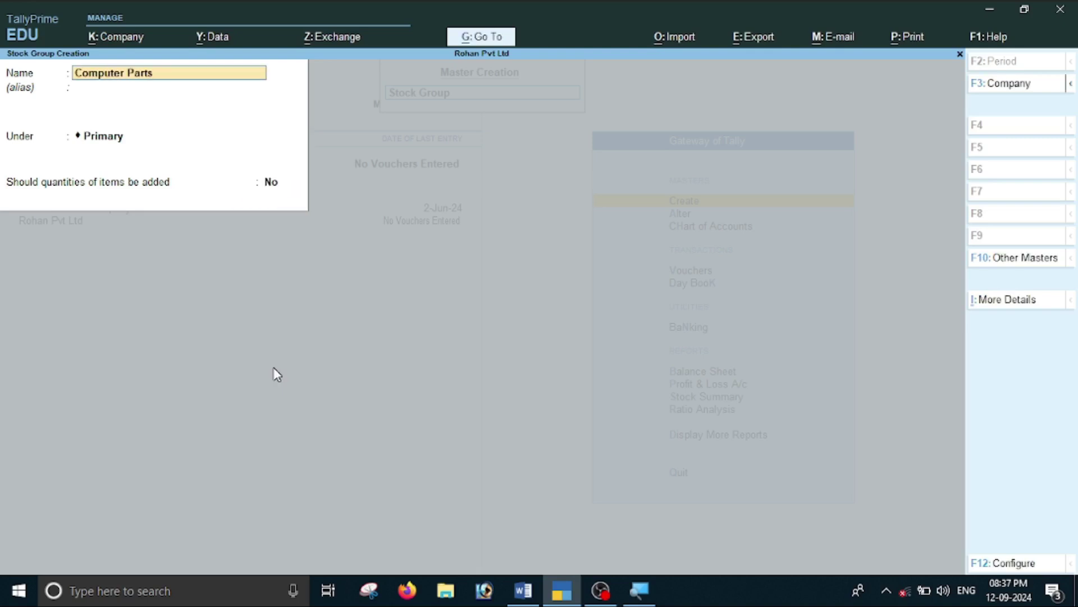
text(rts)
key(Return)
key(Return)
key(Return)
key(Return)
key(alt+Tab)
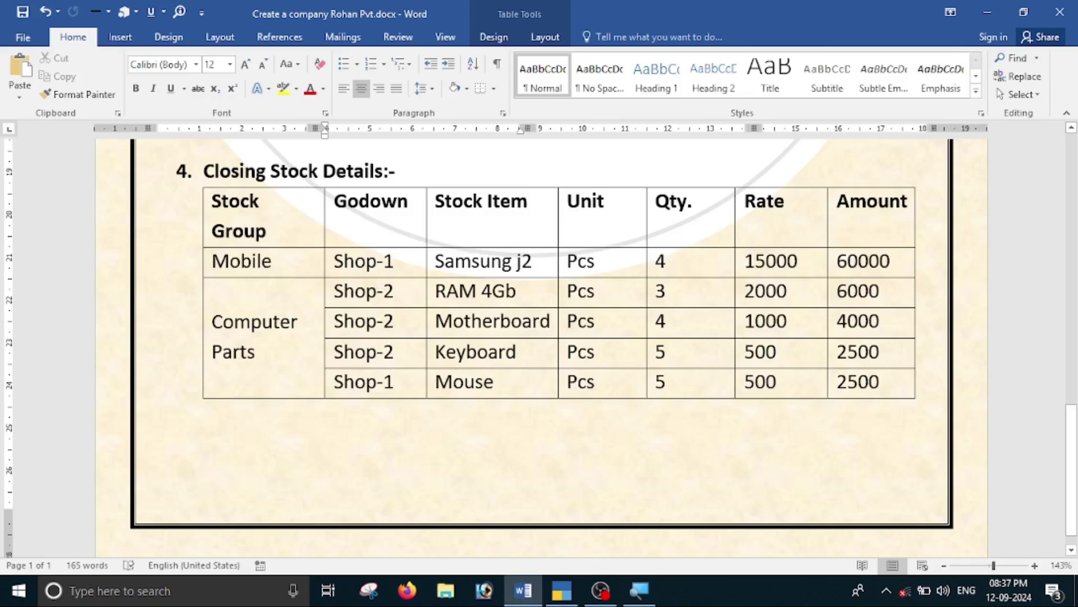
key(alt+Tab)
key(Escape)
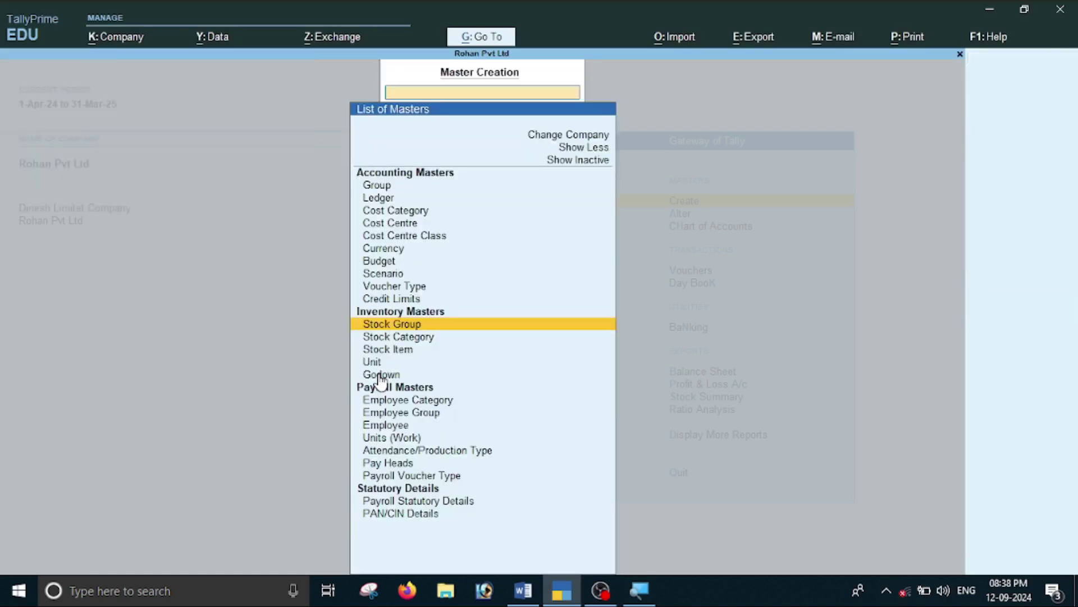
Create the Shop-1 godown under Primary.
key(Down)
key(Down)
key(Down)
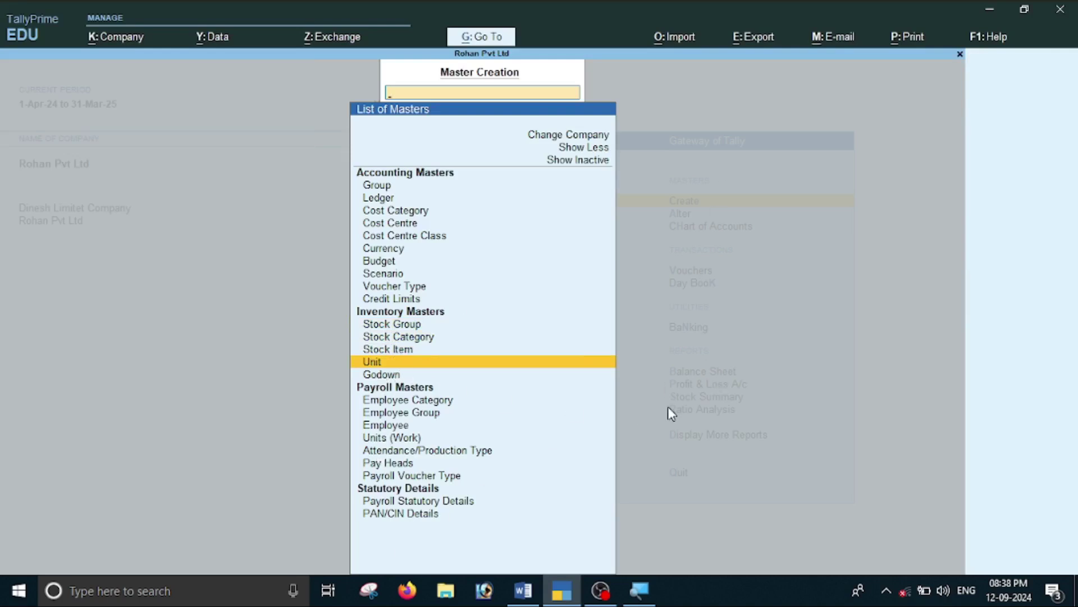
key(Down)
key(Return)
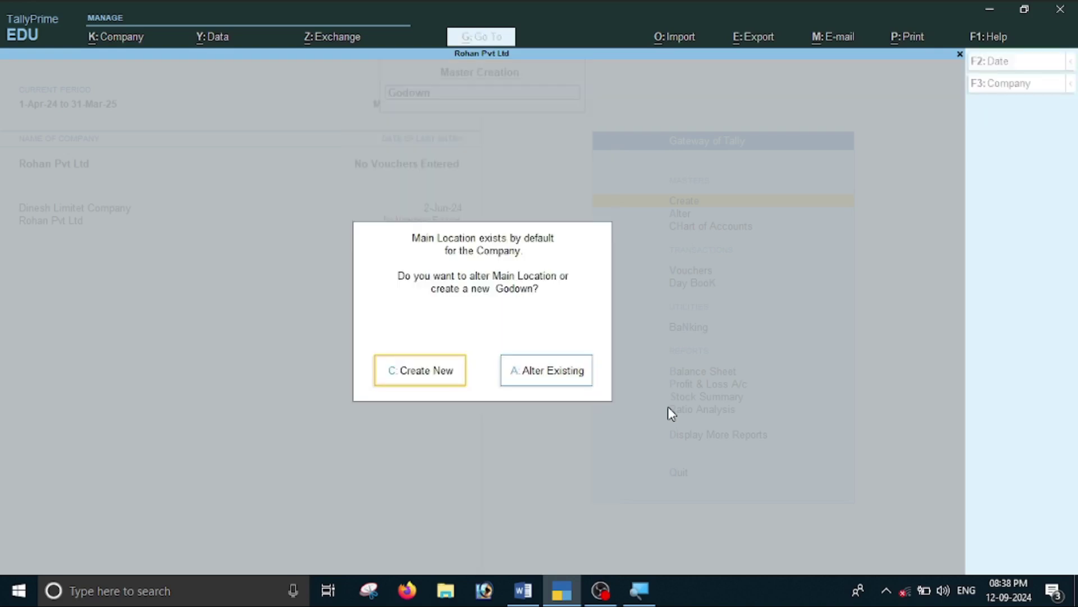
key(Return)
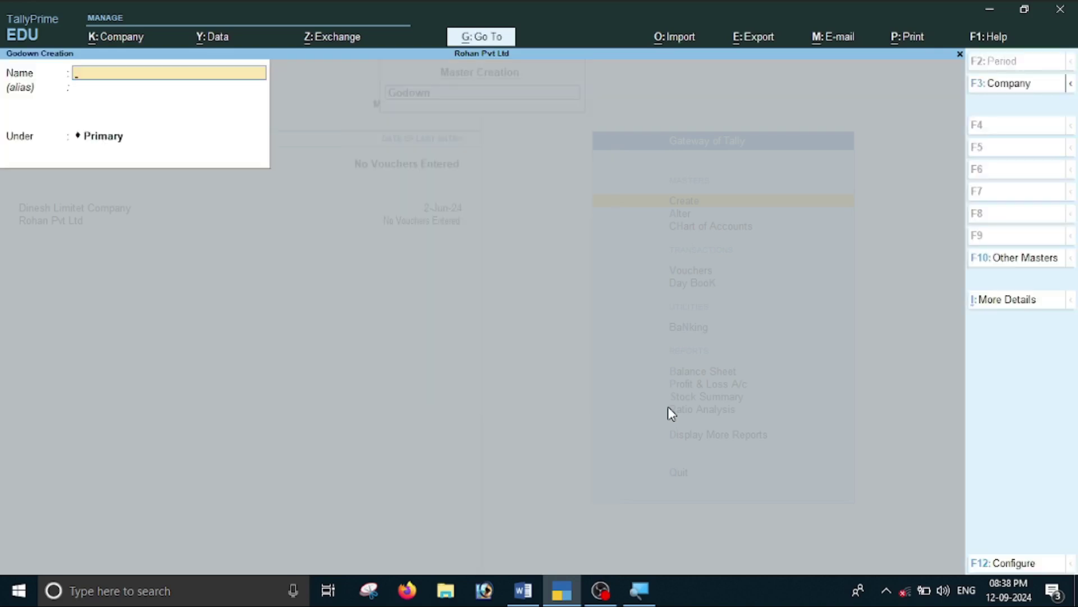
text(SHop)
key(BackSpace)
key(BackSpace)
text(op-1)
key(Return)
key(Return)
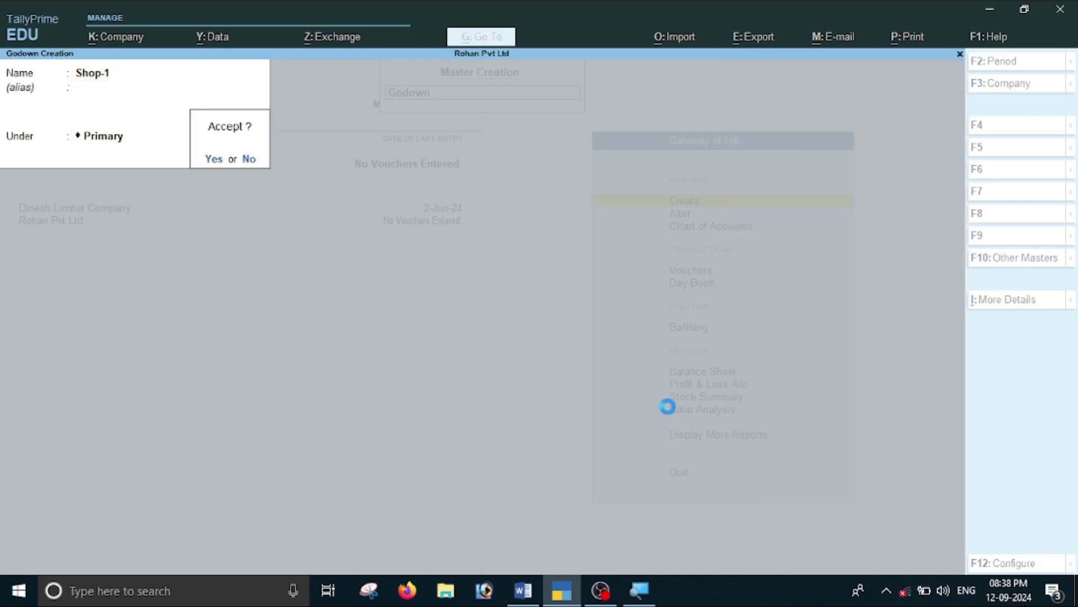
key(Return)
Create the Shop2 godown, then quit godown creation back to the list of masters.
text(Shop)
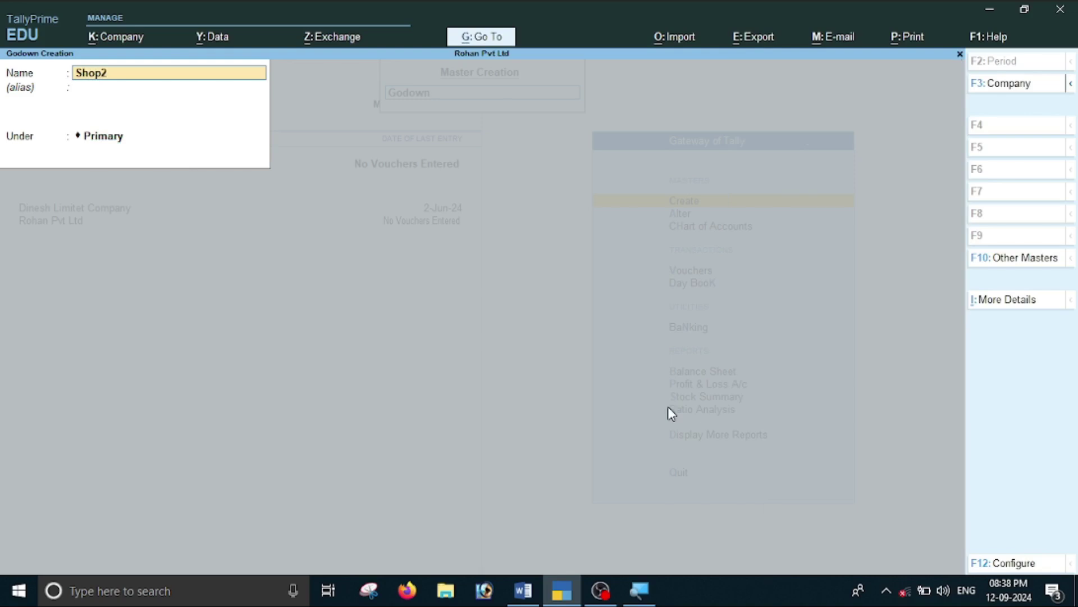
key(Return)
key(Return)
key(Return)
key(Return)
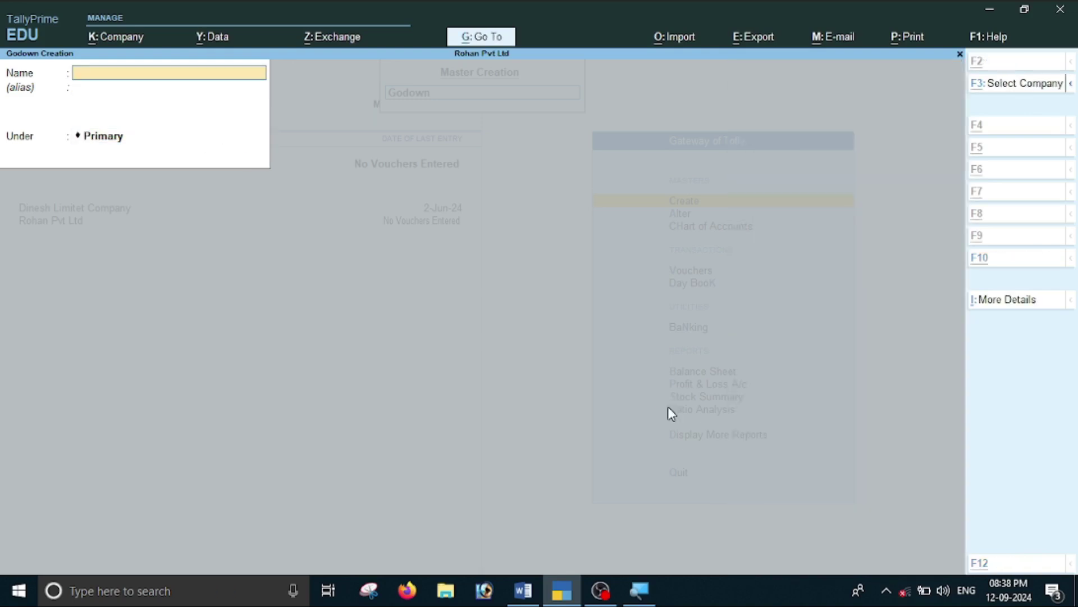
key(alt+Tab)
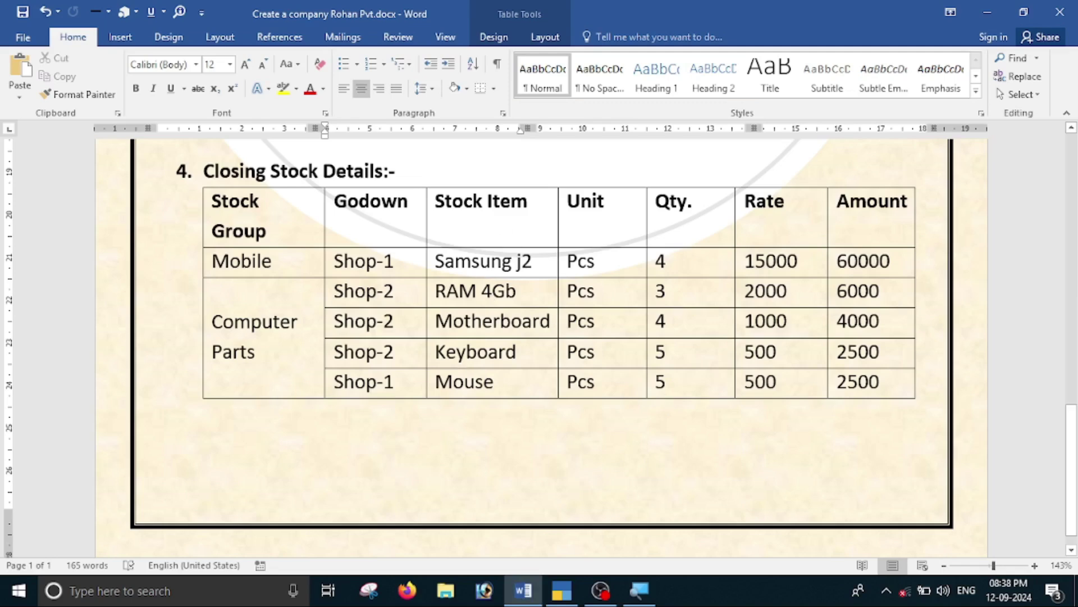
key(alt+Tab)
key(Escape)
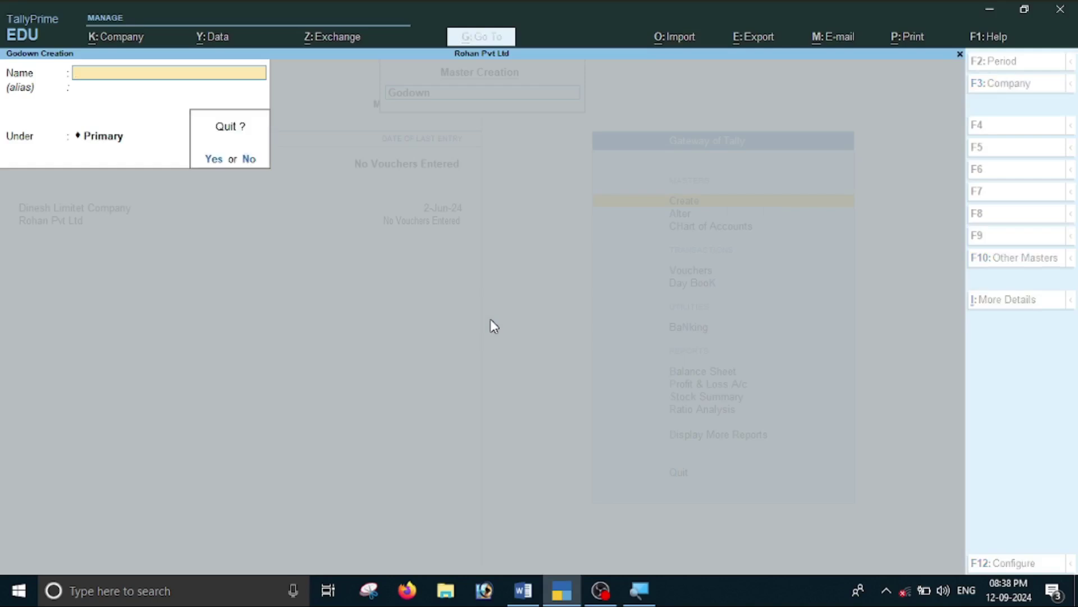
key(y)
key(Up)
key(Up)
key(Up)
key(Up)
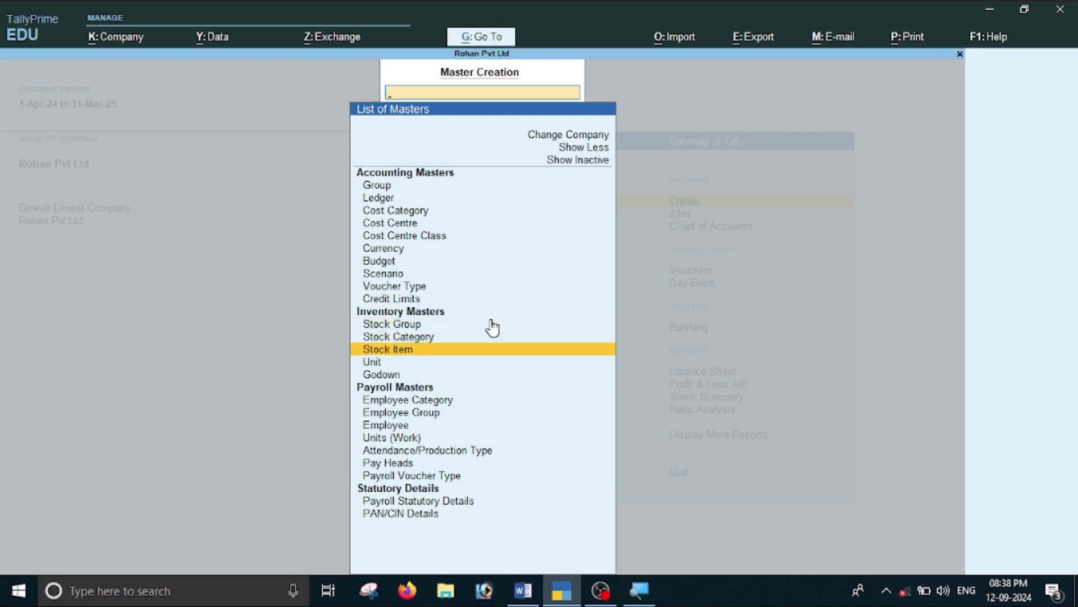
Name the new stock item Samsung J2, put it under Mobile, and begin creating its unit.
key(Return)
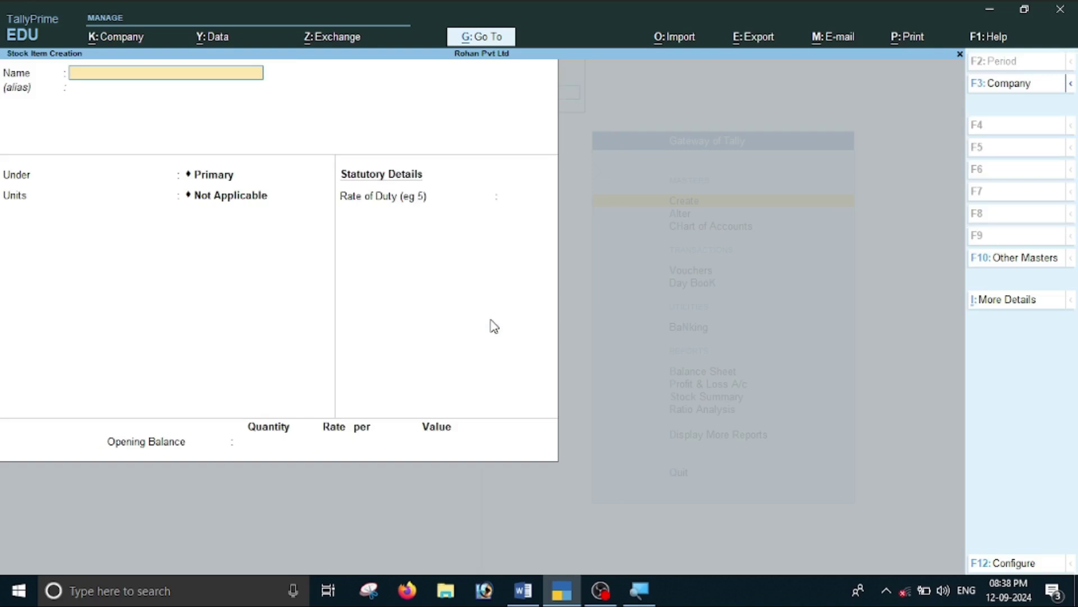
key(alt+Tab)
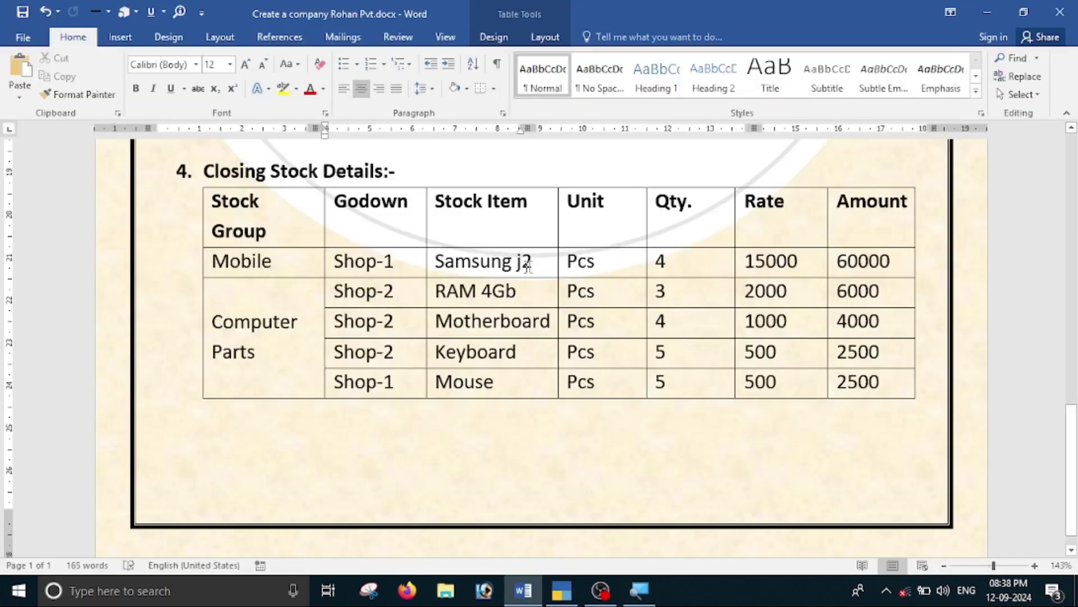
key(alt+Tab)
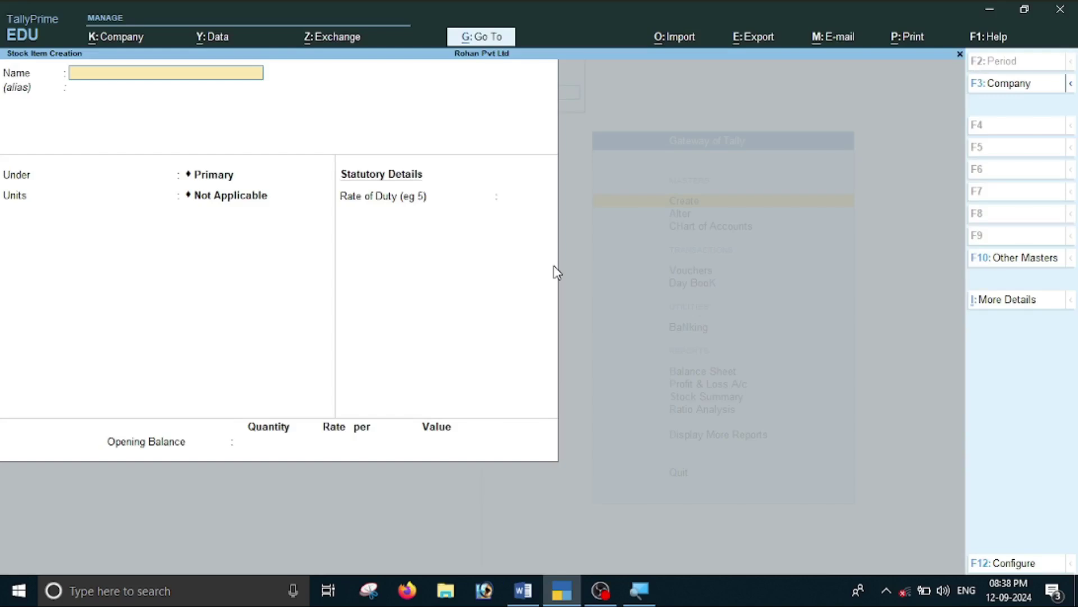
text(Samsung J2)
key(Return)
key(Return)
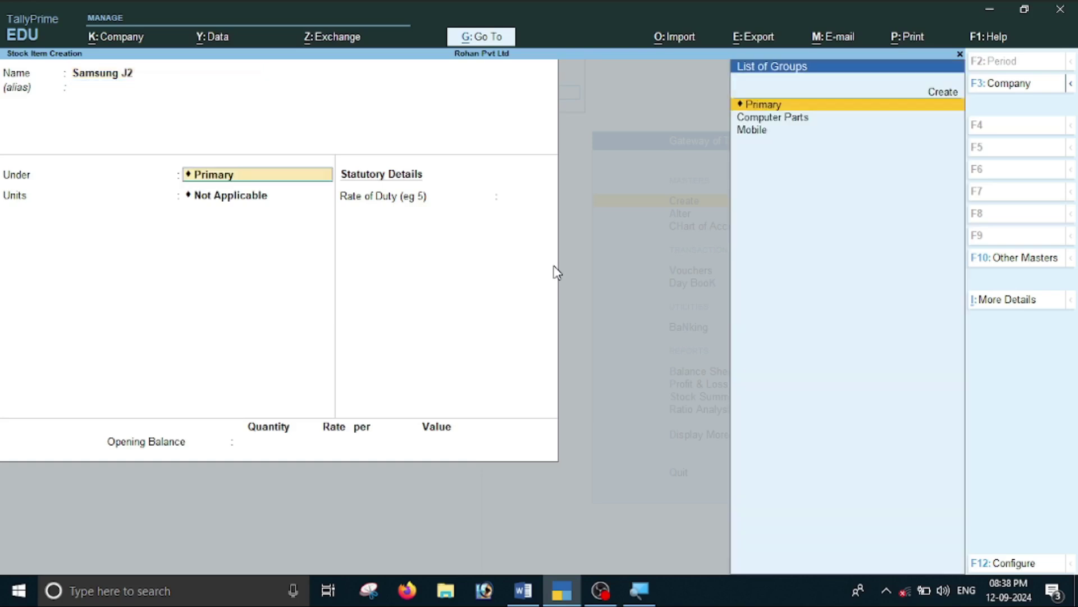
key(alt+Tab)
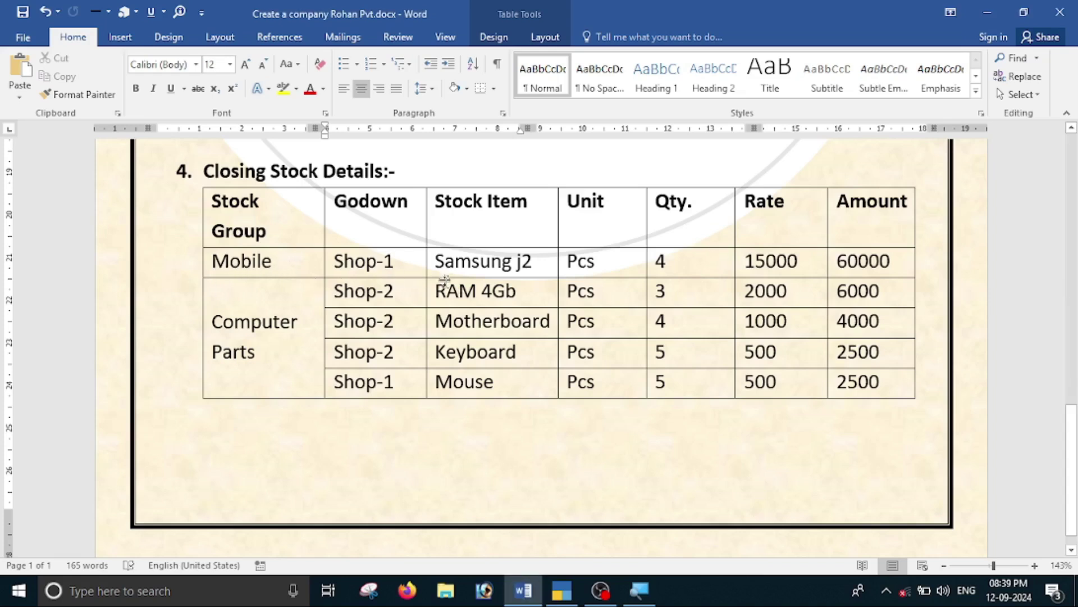
key(alt+Tab)
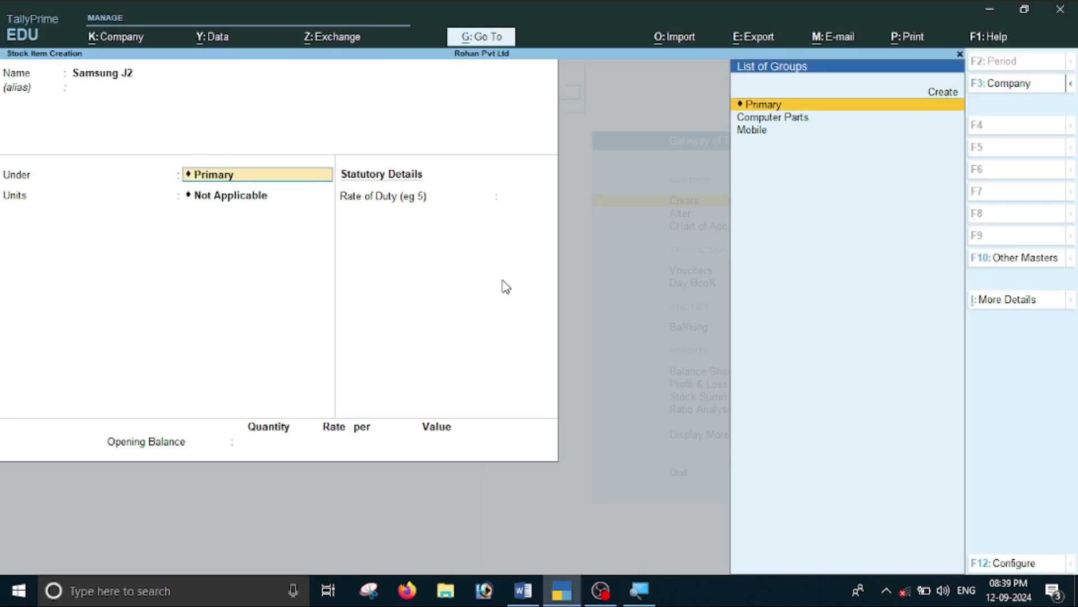
key(Down)
key(Down)
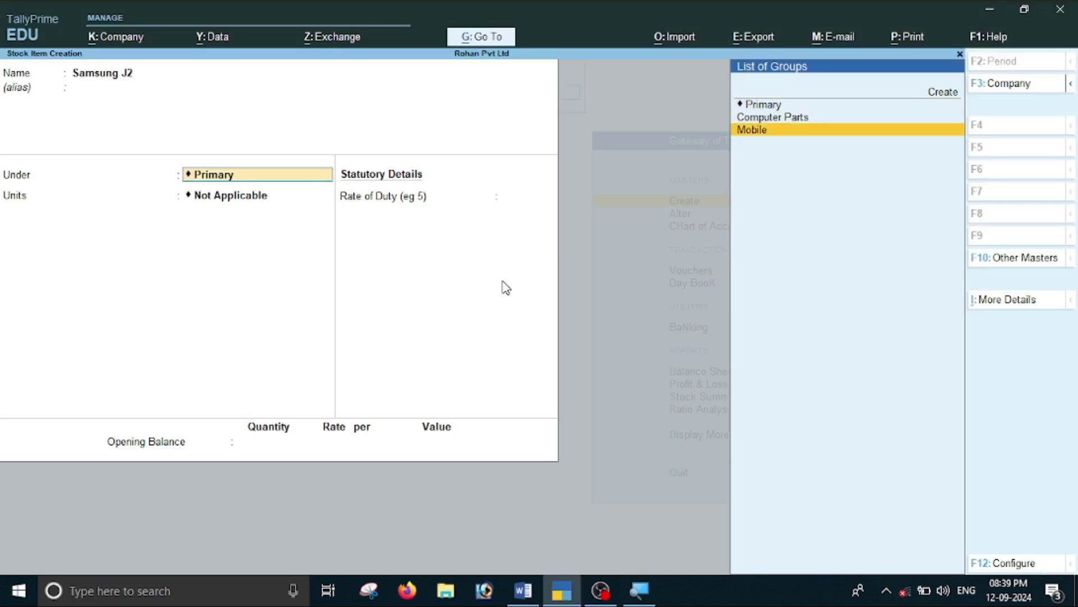
key(Return)
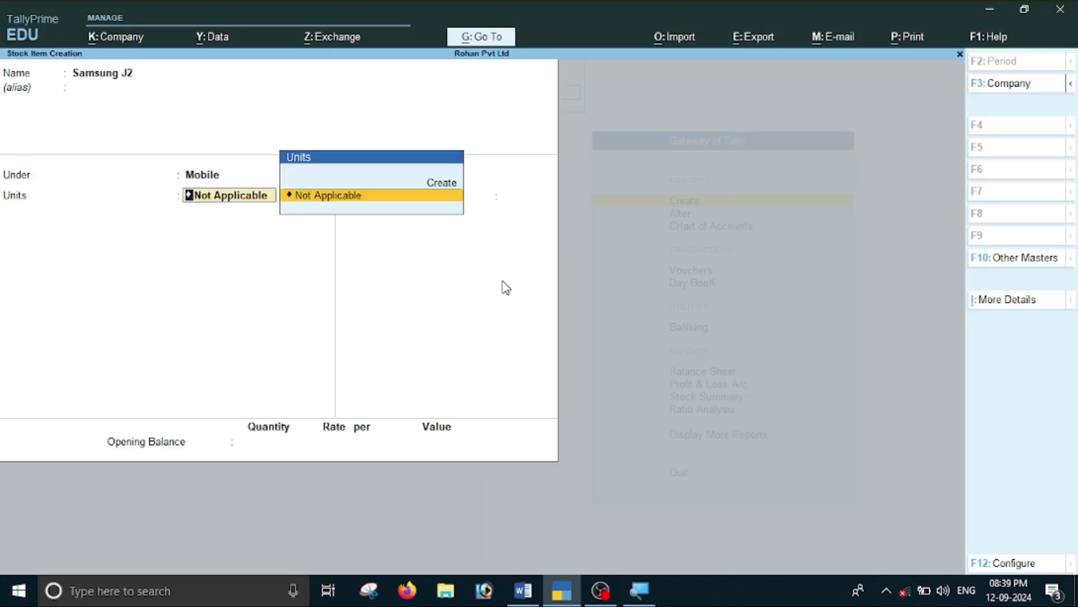
key(alt+Tab)
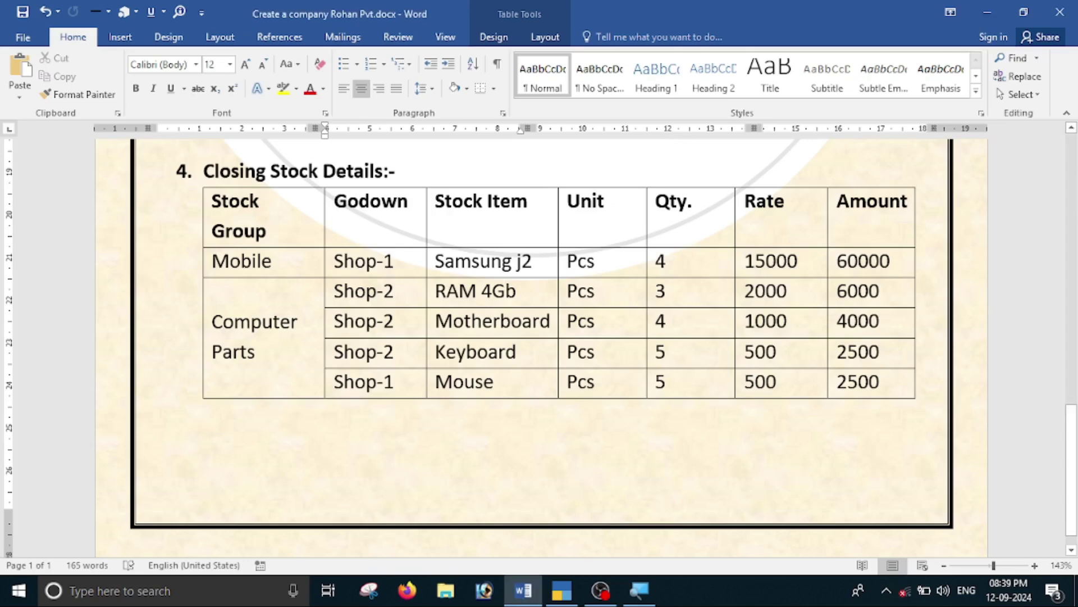
key(alt+Tab)
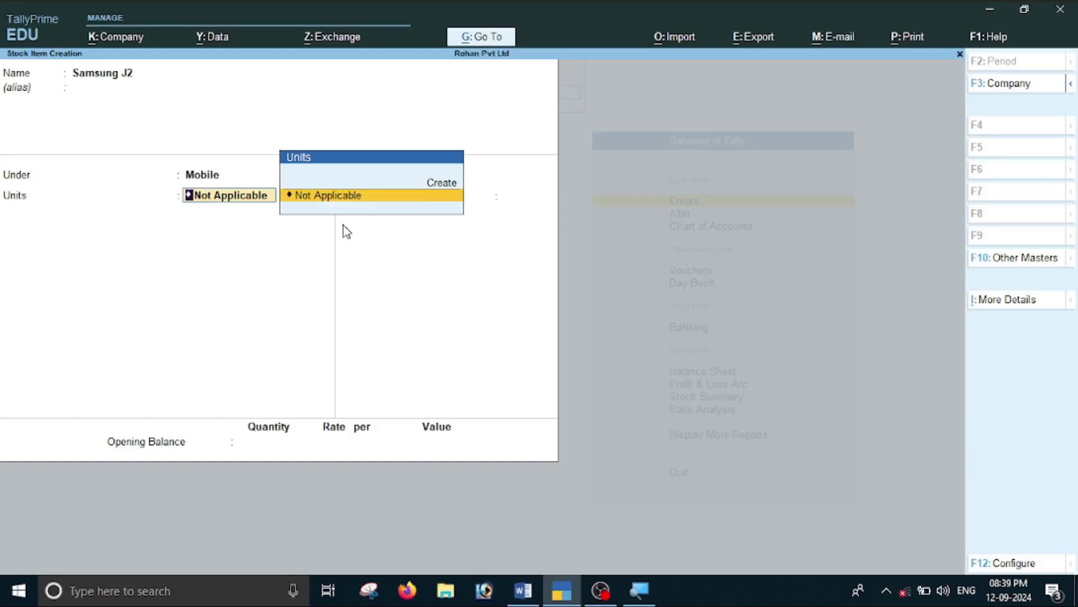
key(alt+c)
Create the pcs unit and enter an opening quantity of 4.
text(pcs)
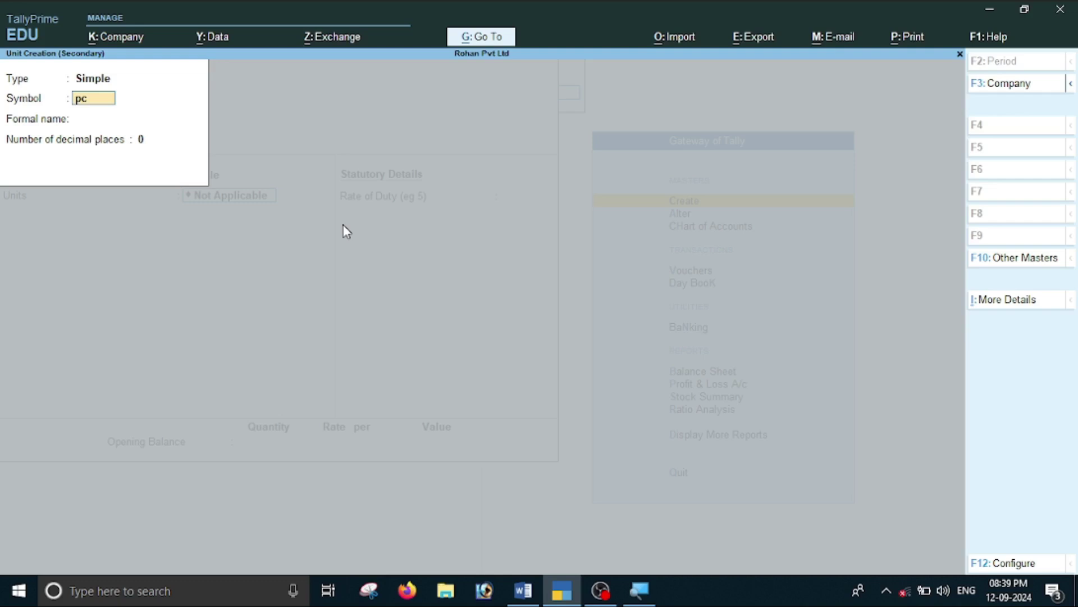
key(Return)
key(Return)
key(Return)
key(Return)
key(Return)
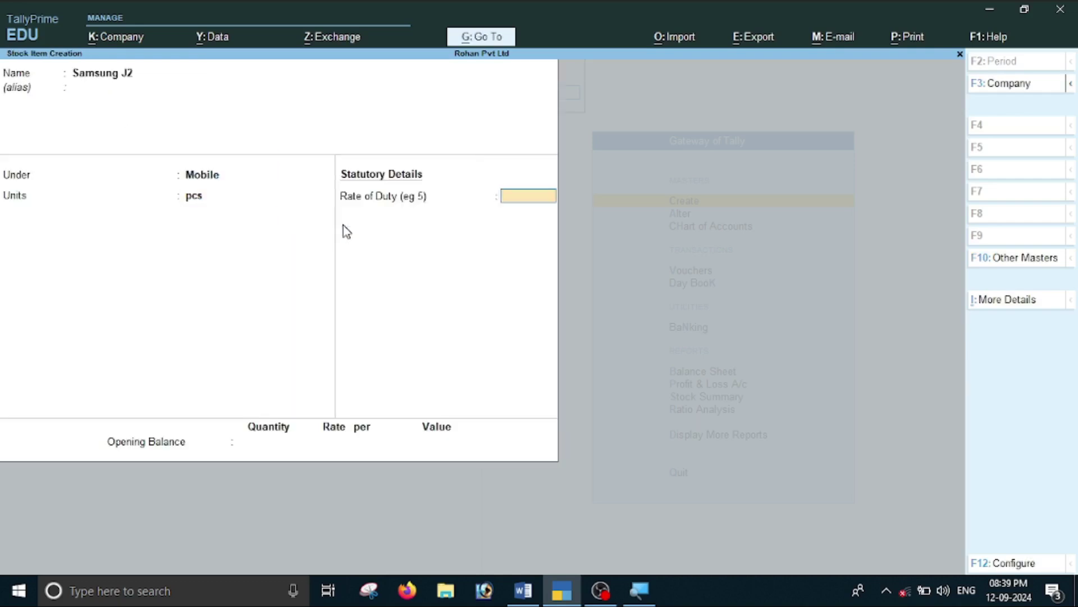
key(Return)
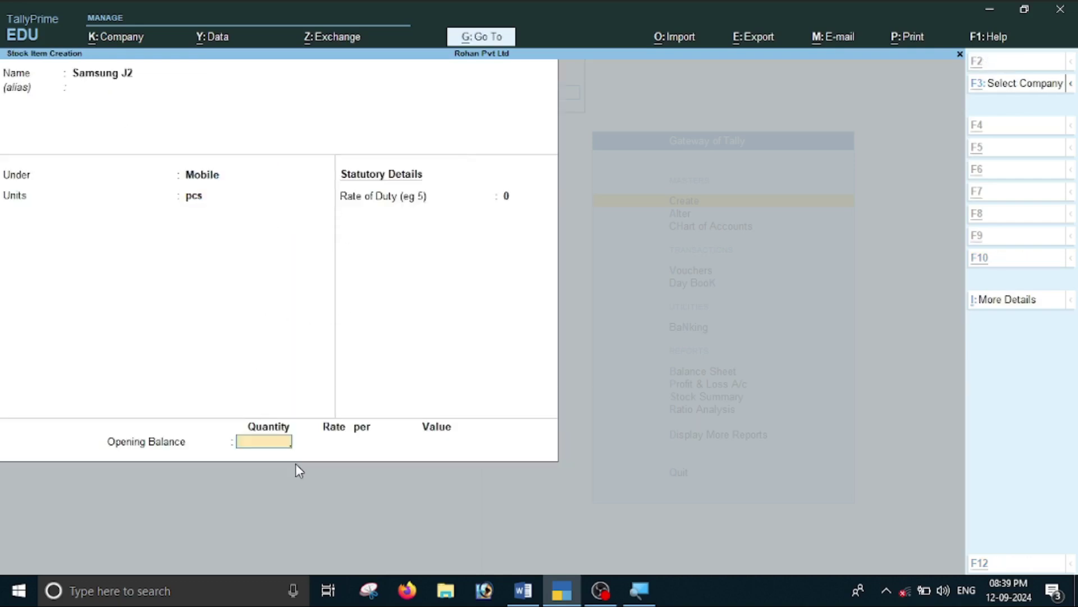
key(alt+Tab)
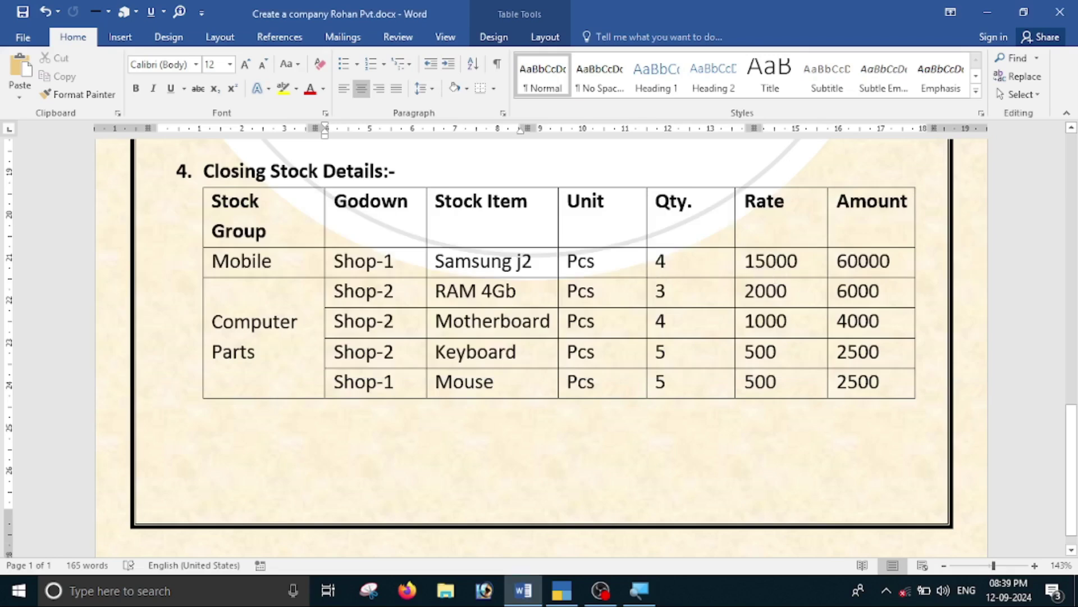
key(alt+Tab)
text(4)
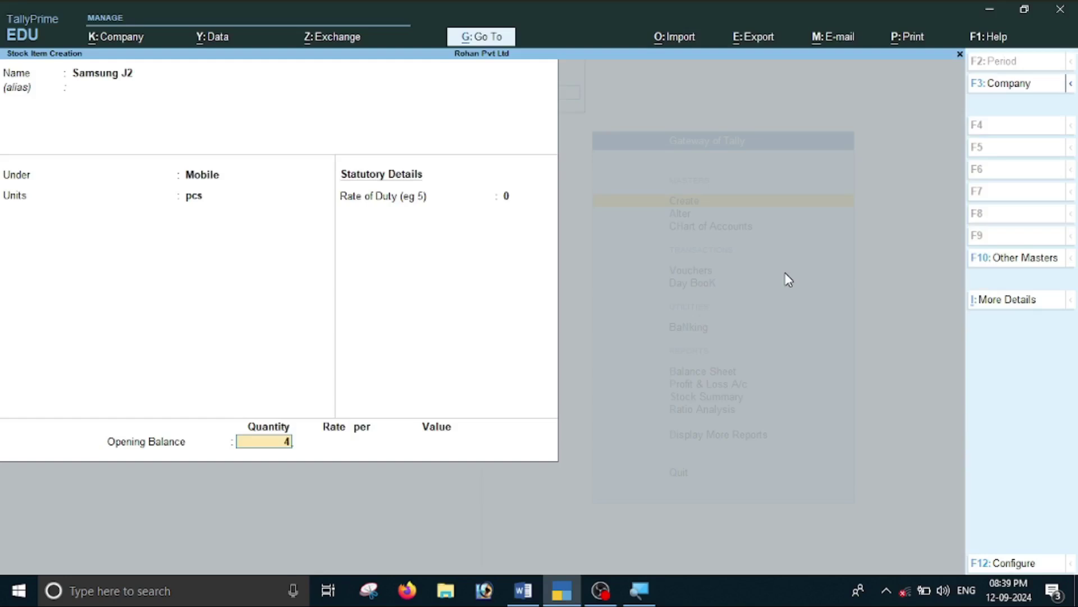
key(Return)
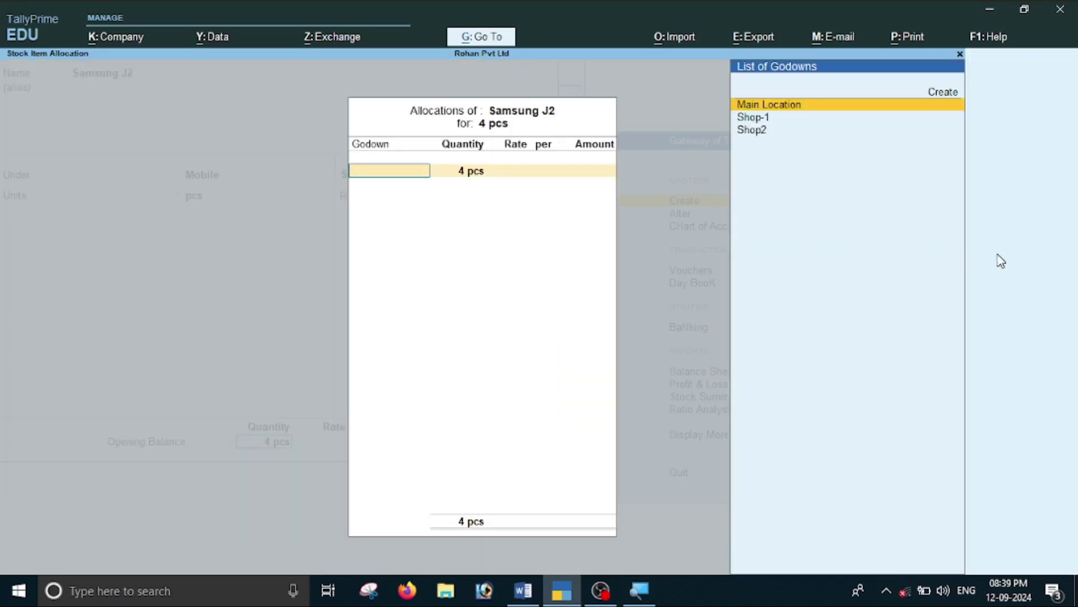
Allocate the opening stock to Shop-1 at 15,000 each (60,000) and save Samsung J2.
key(alt+Tab)
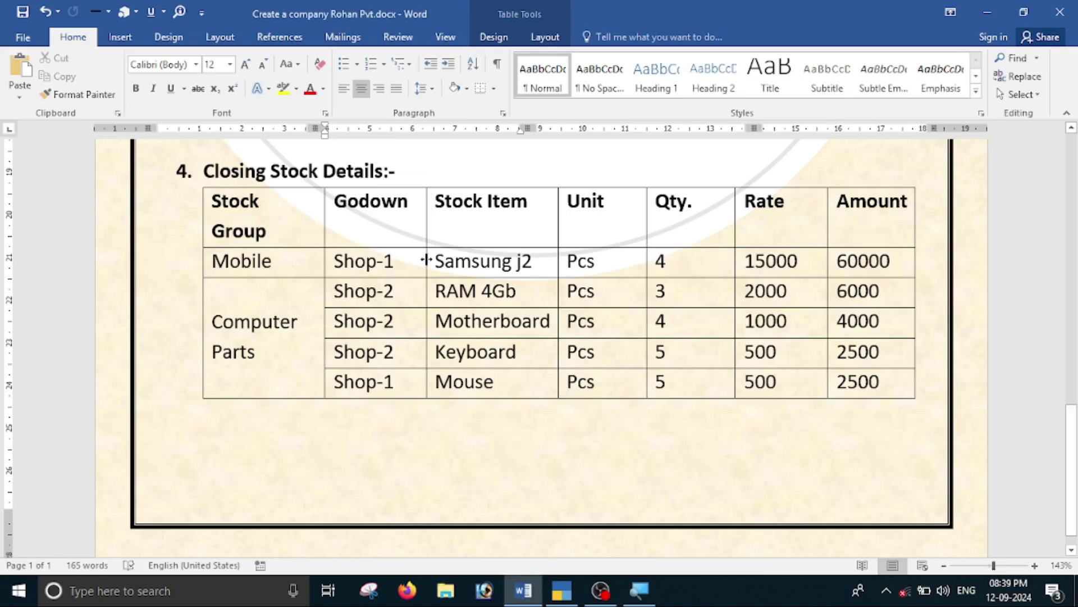
key(alt+Tab)
key(Down)
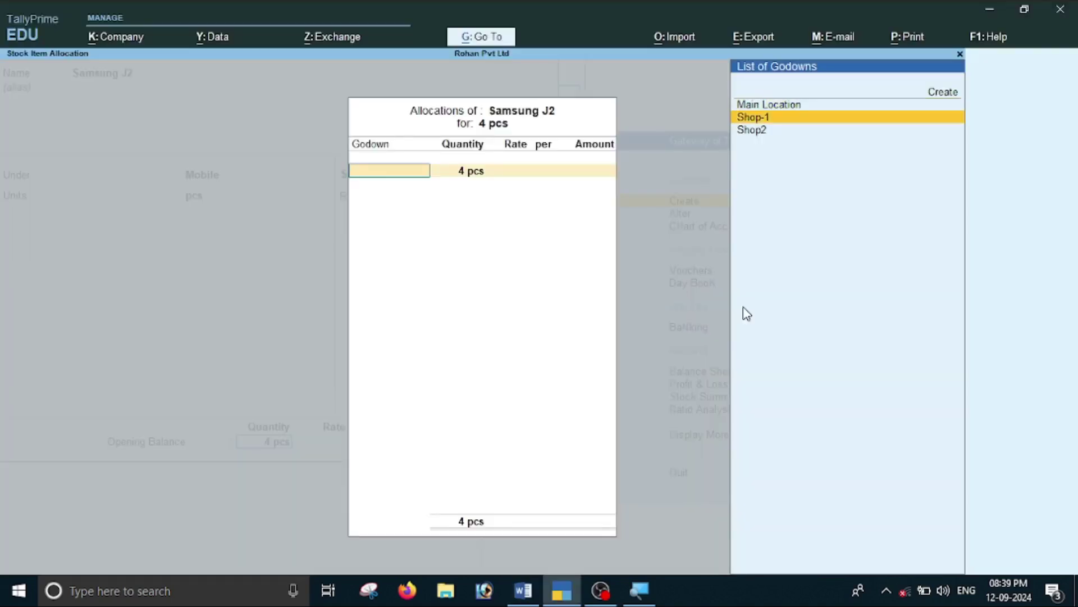
key(Return)
key(Return)
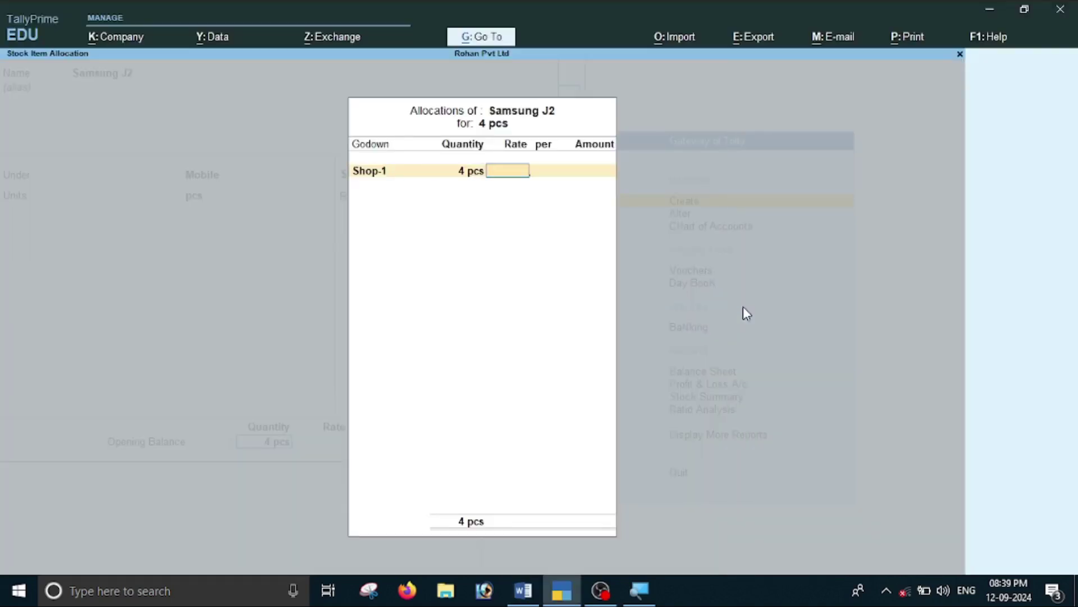
key(alt+Tab)
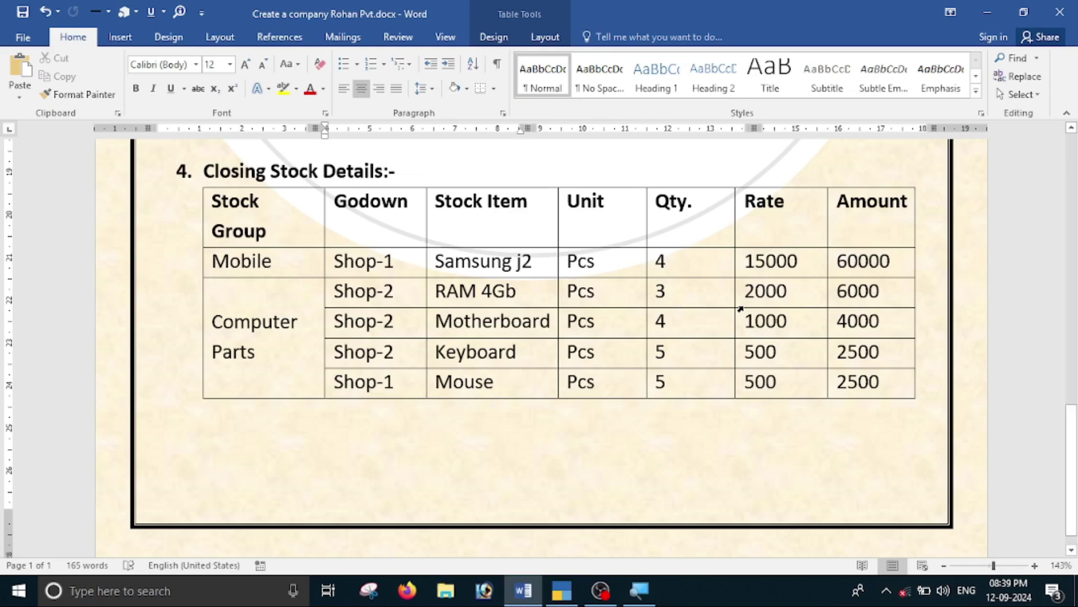
key(alt+Tab)
text(15000)
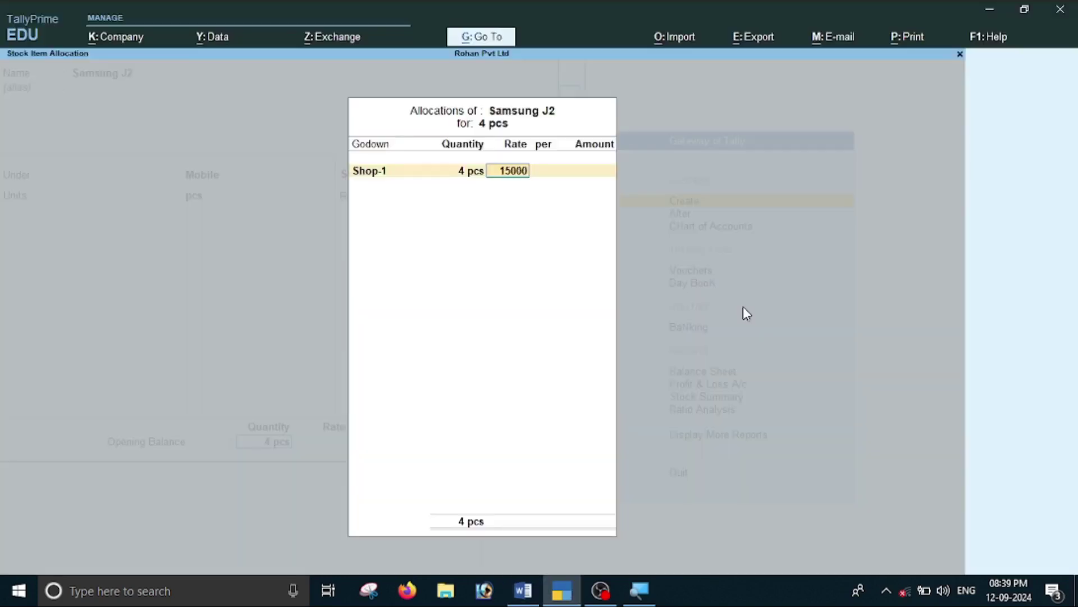
key(Return)
key(Return)
key(Return)
key(Return)
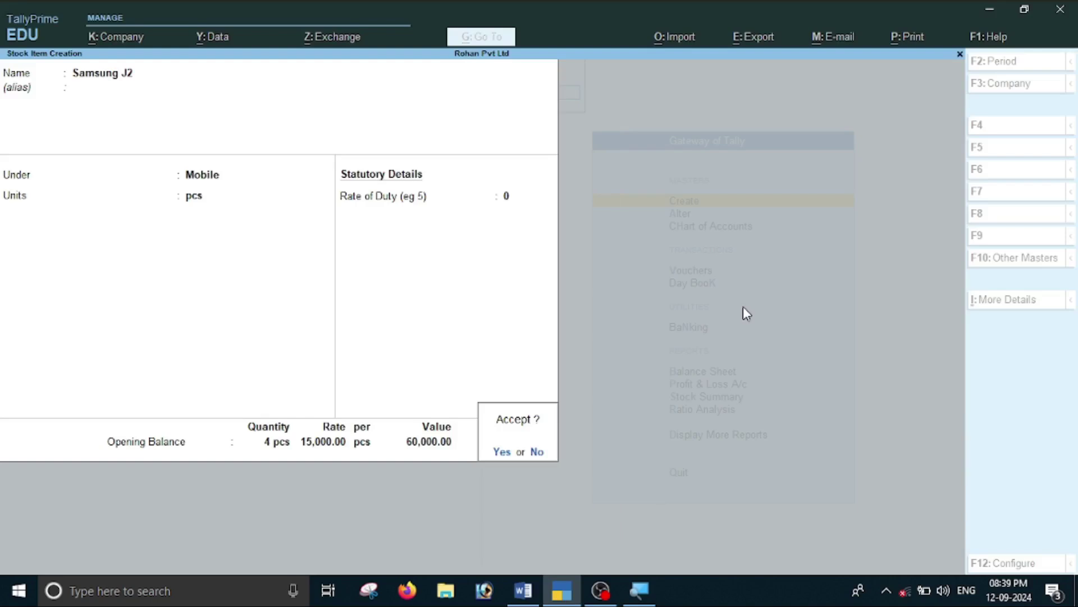
key(Return)
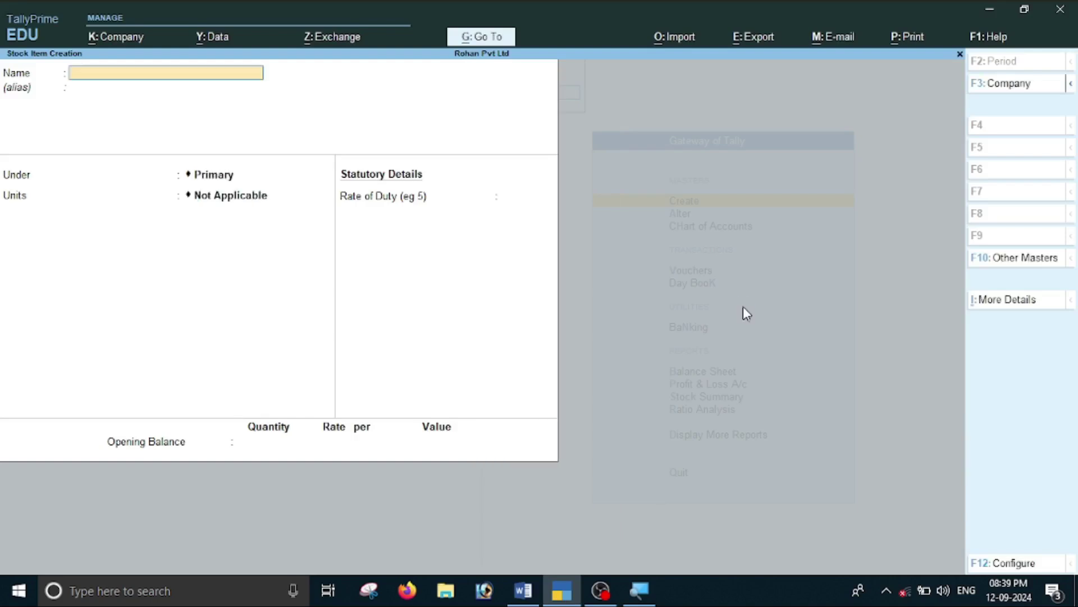
key(alt+Tab)
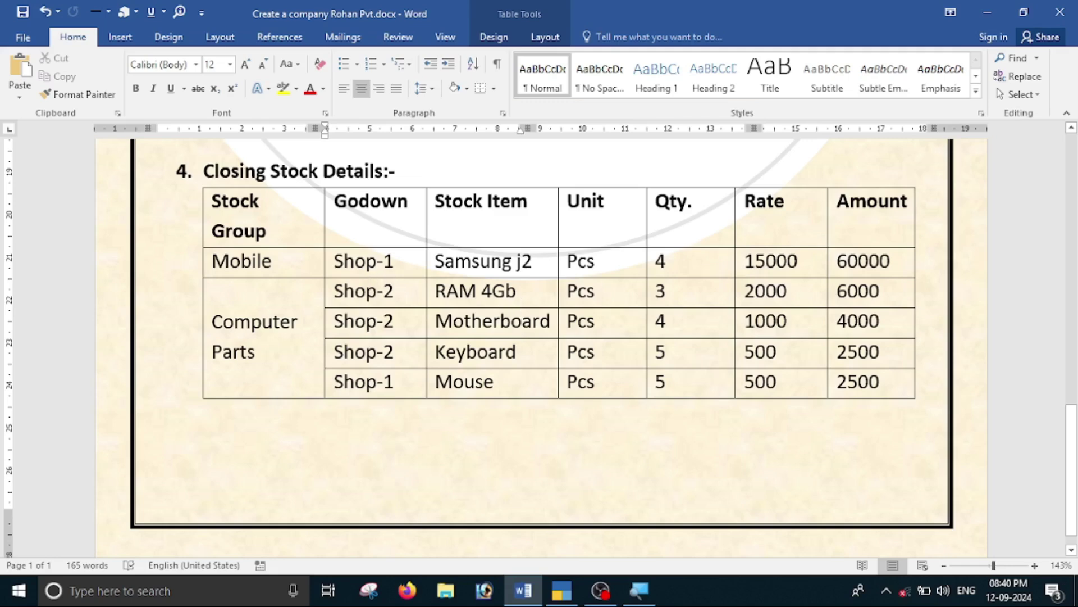
Name the new stock item Ram 4gb, under Computer Parts, with unit pcs.
key(alt+Tab)
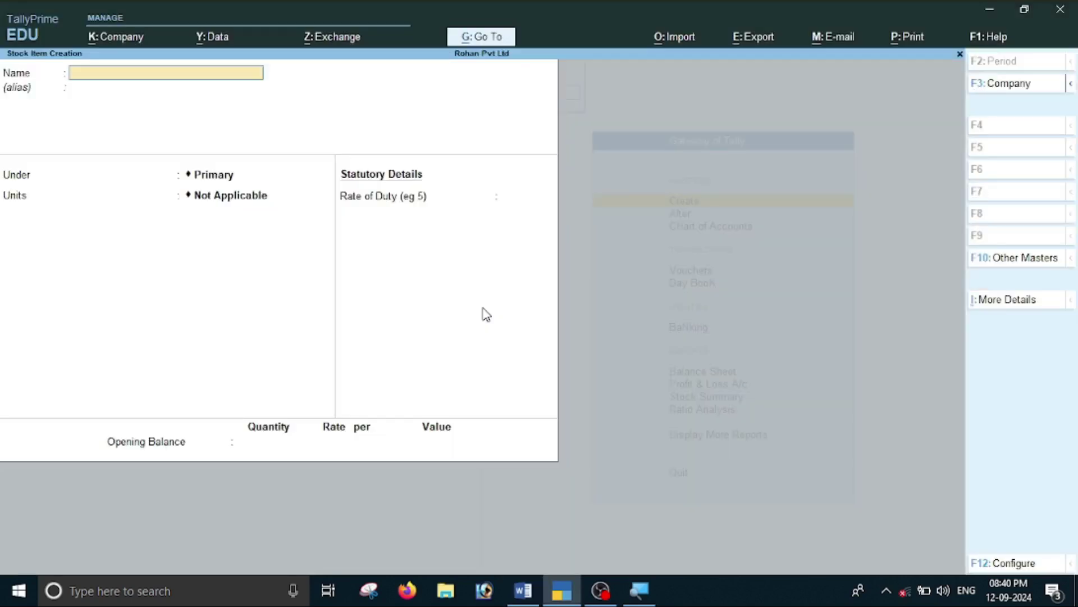
text(Ram 4gb)
key(Return)
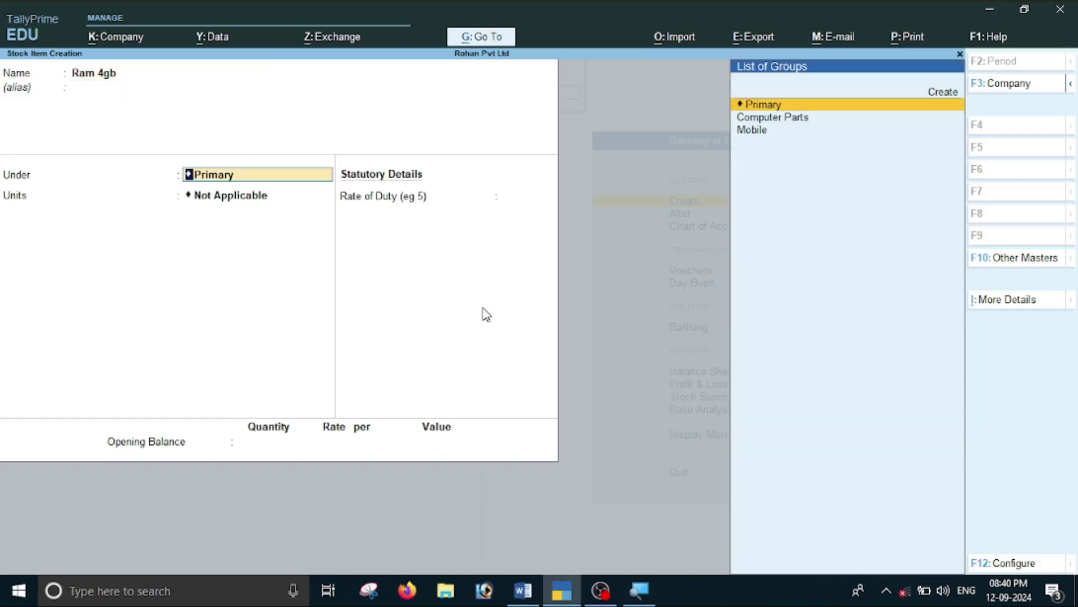
key(Down)
key(Return)
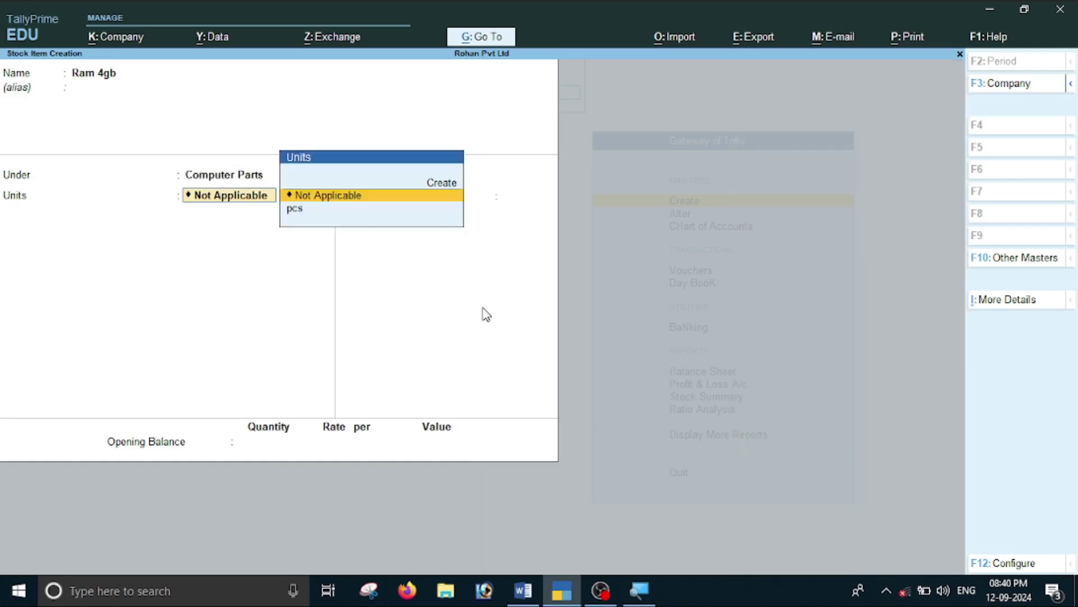
key(Down)
key(Return)
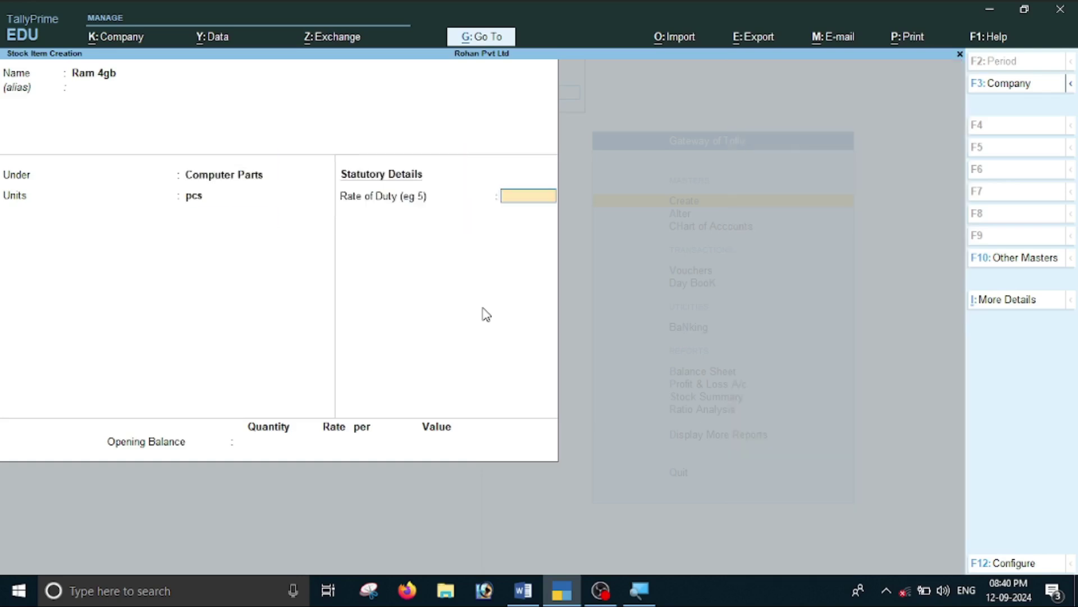
key(Return)
Allocate an opening 3 pcs to Shop2 at 2,000 each (6,000) and save Ram 4gb.
key(alt+Tab)
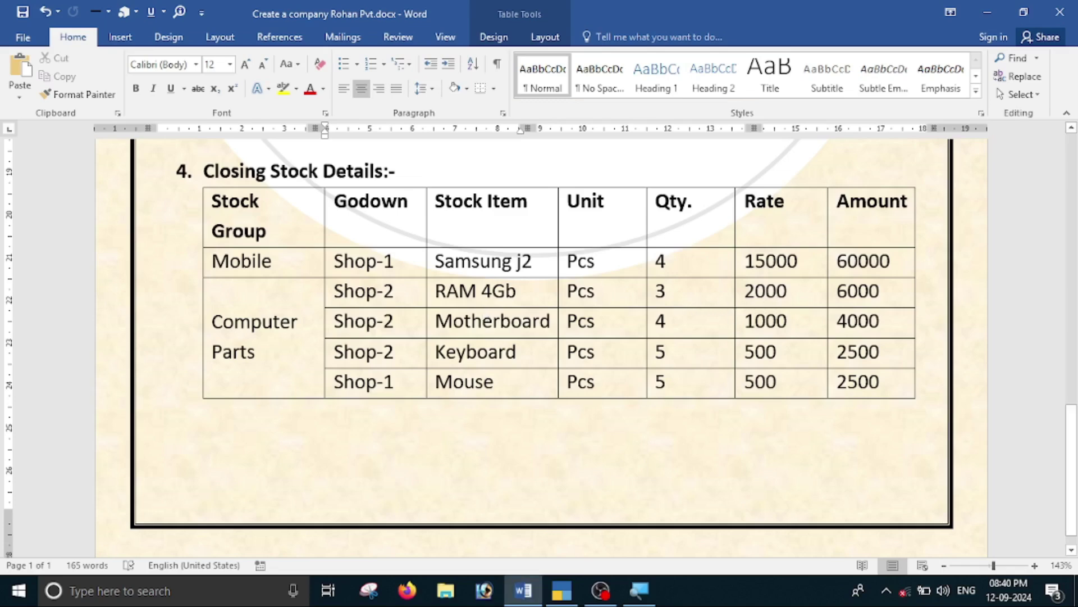
key(alt+Tab)
text(3)
key(Return)
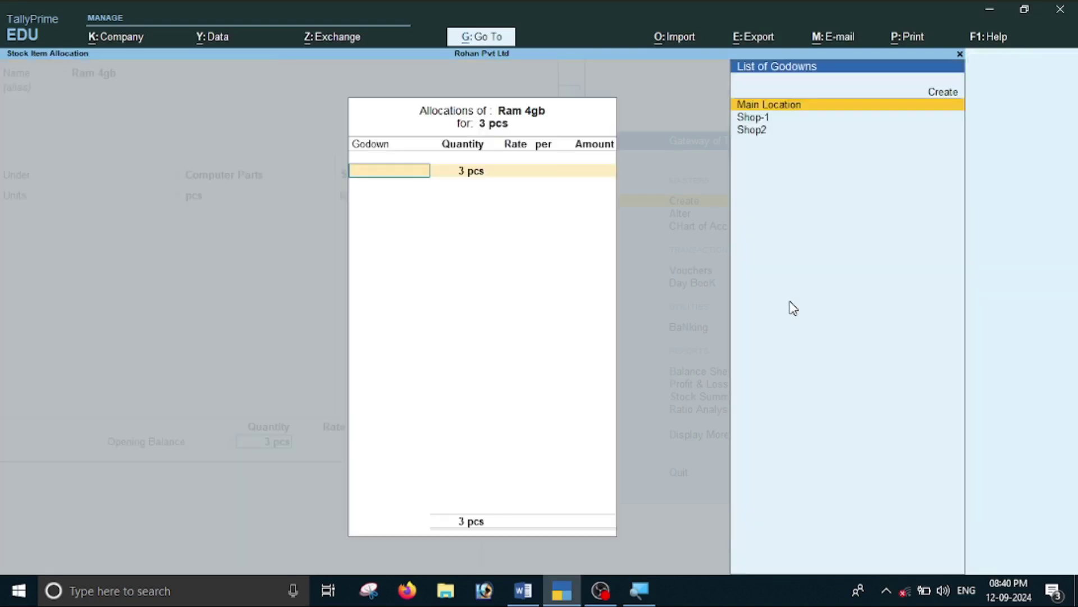
key(Down)
key(Down)
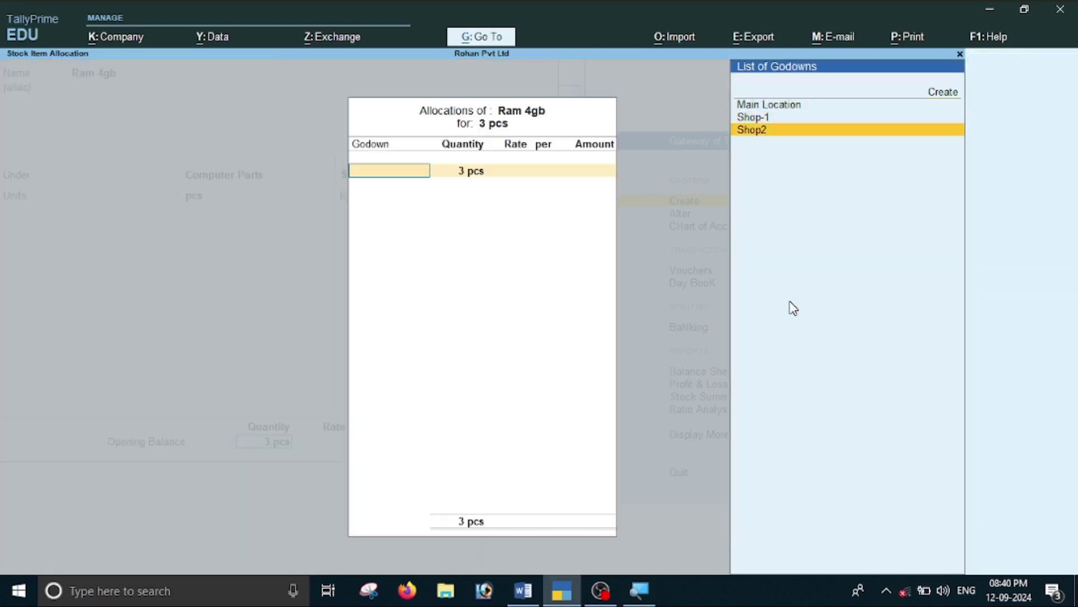
key(alt+Tab)
key(alt+Tab)
key(Return)
key(Return)
text(2000)
key(alt+Tab)
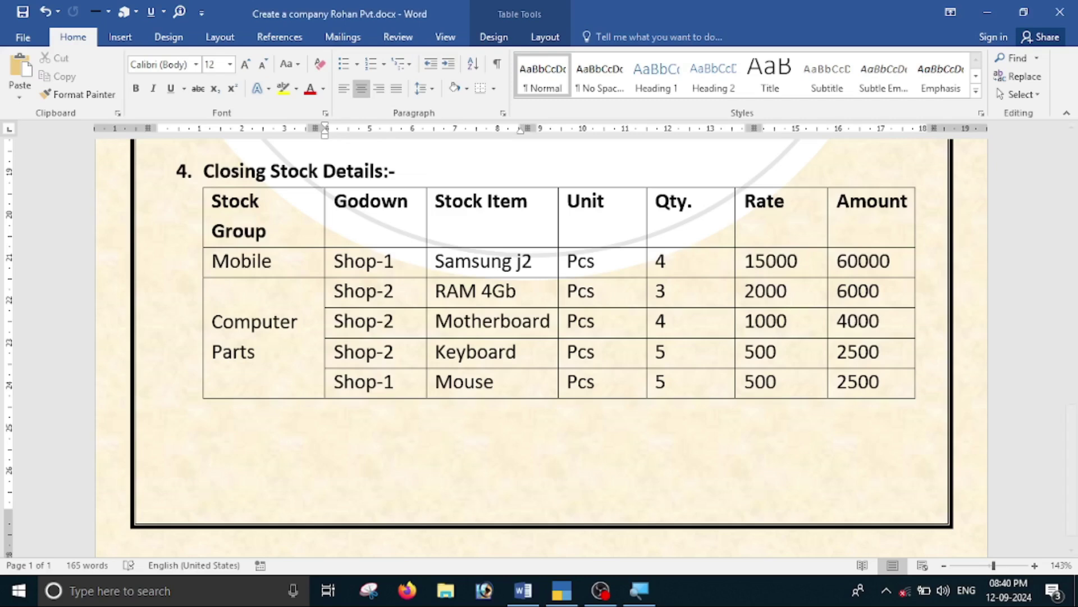
key(alt+Tab)
key(Return)
key(Return)
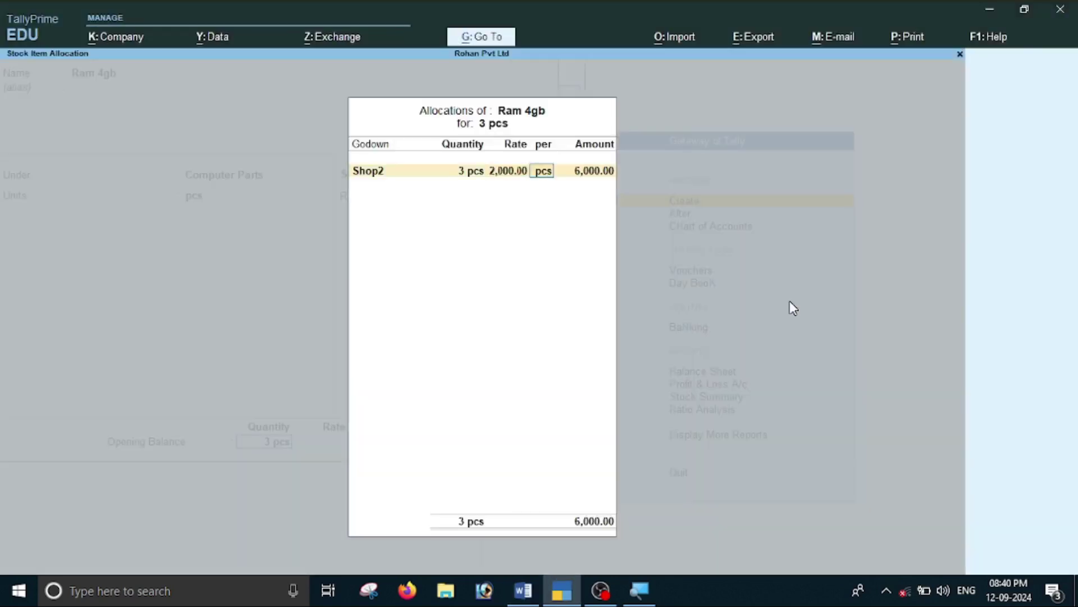
key(Return)
key(Return)
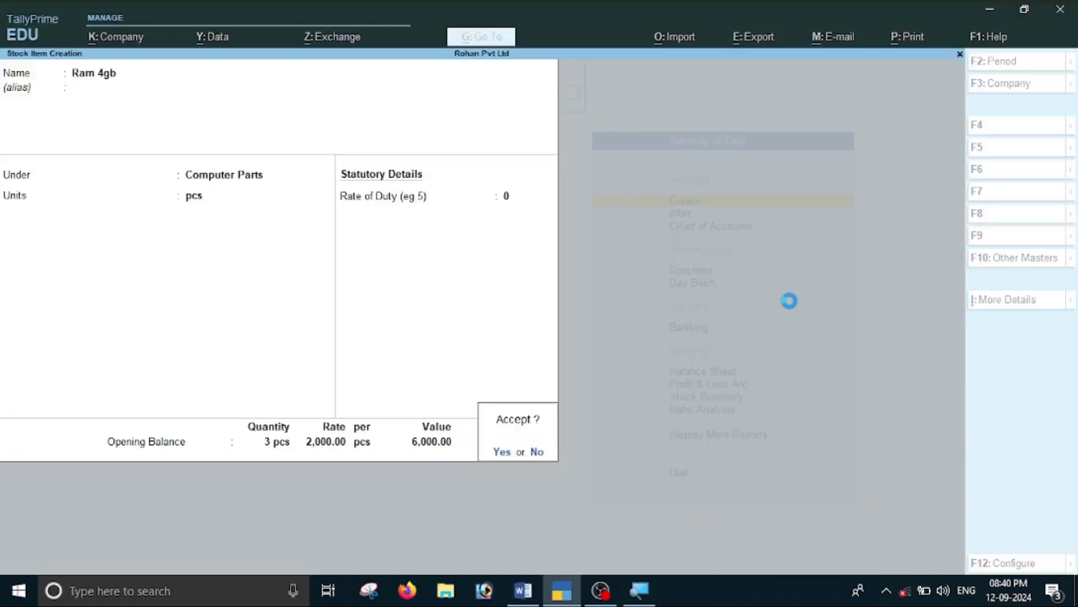
key(Return)
key(alt+Tab)
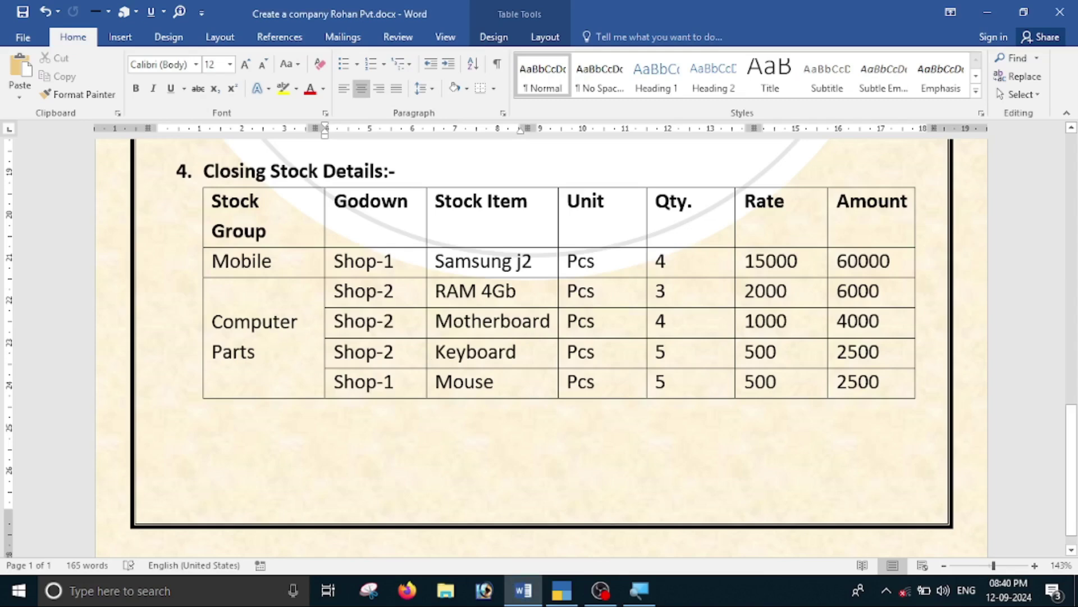
Name the new stock item Motherboard, under Computer Parts, with unit pcs.
key(alt+Tab)
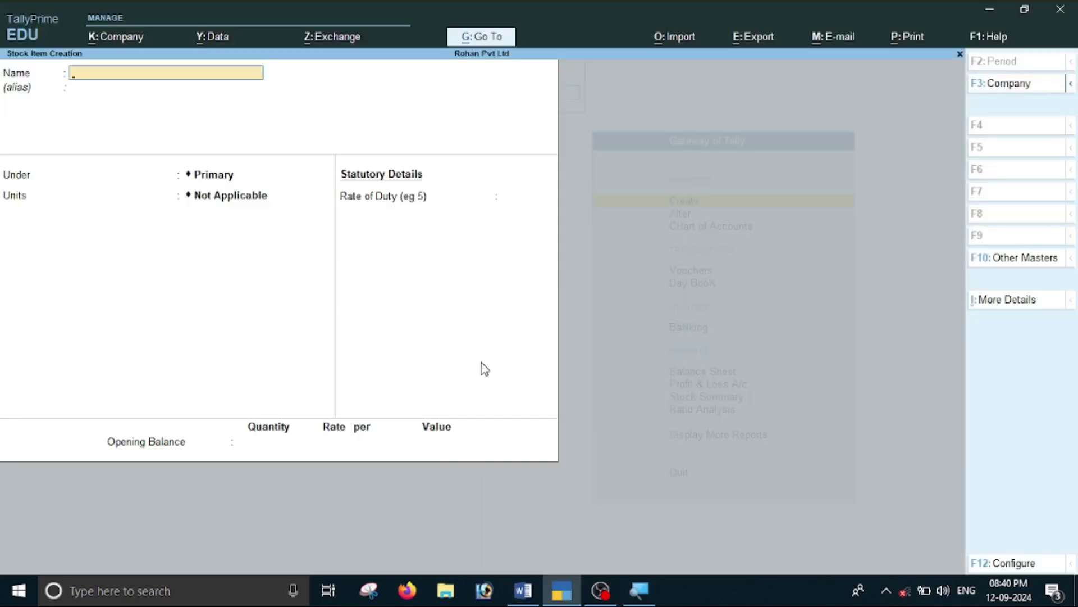
key(alt+Tab)
key(alt+Tab)
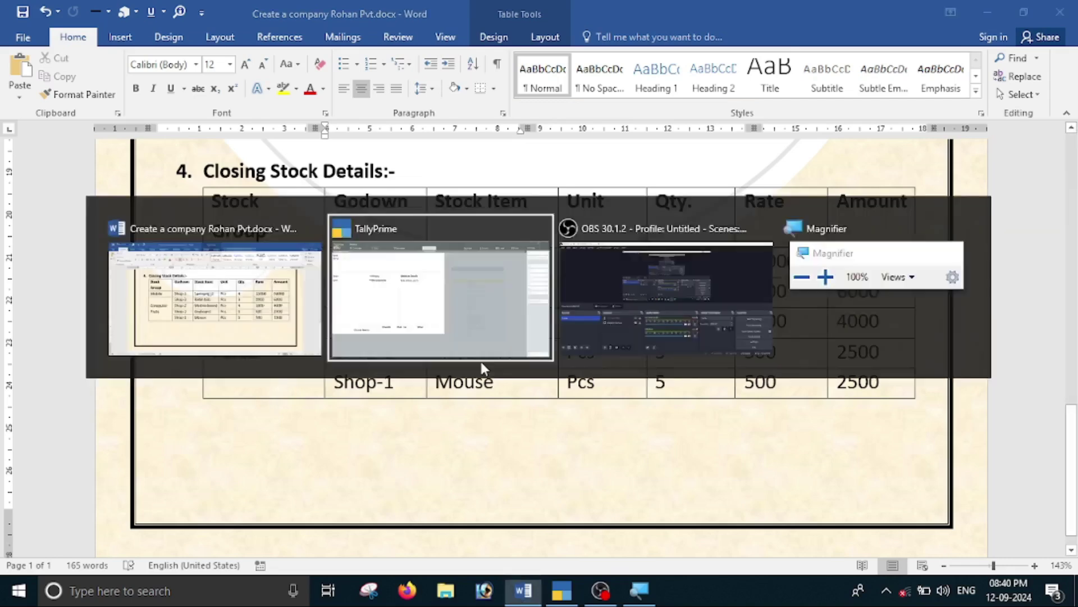
text(Motherboard)
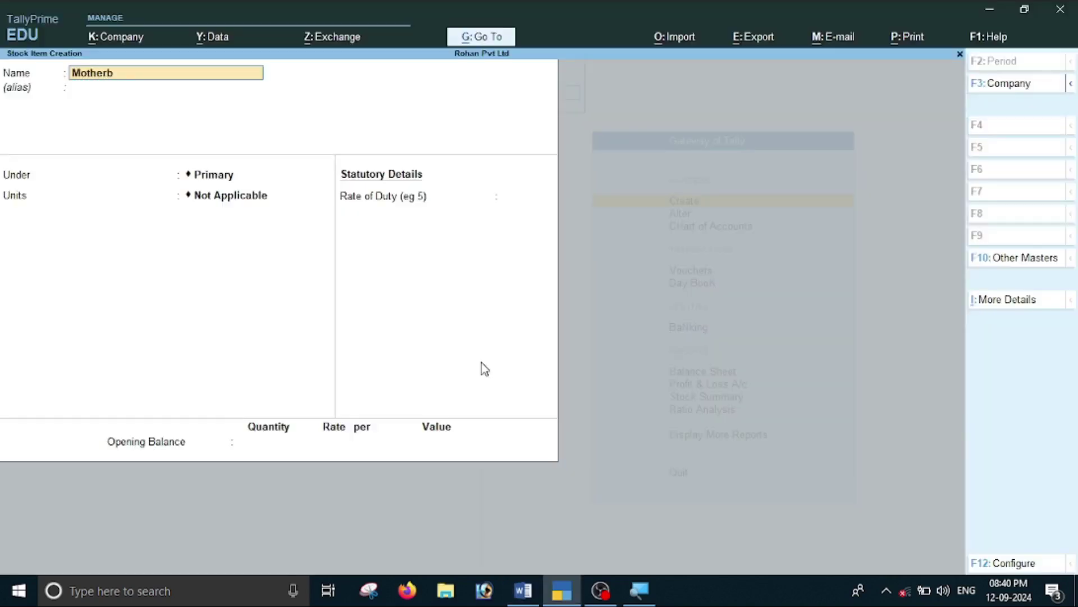
key(Return)
key(Return)
key(Down)
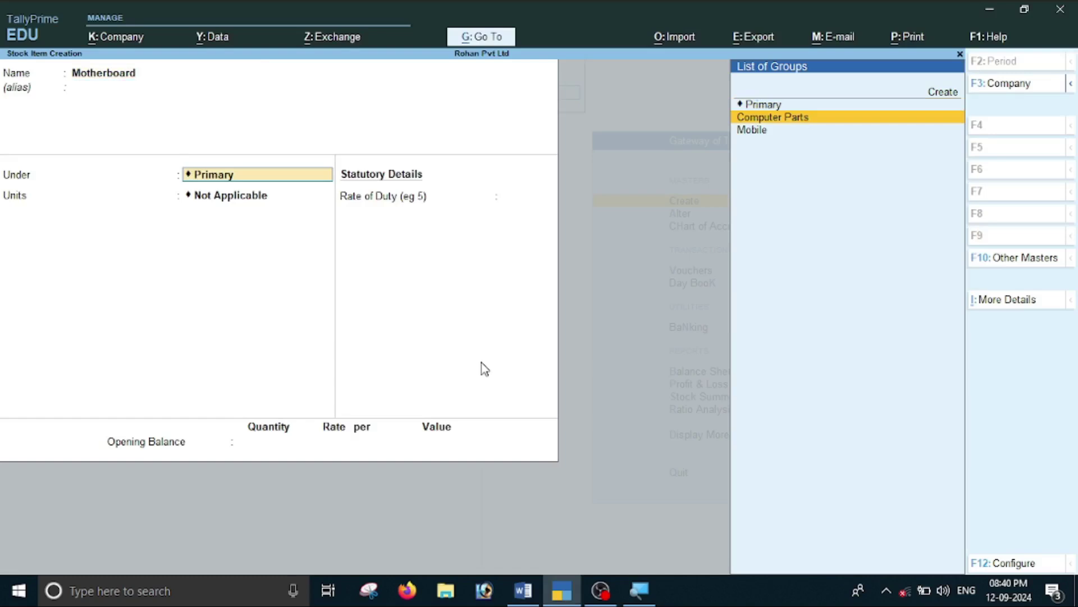
key(Return)
key(Down)
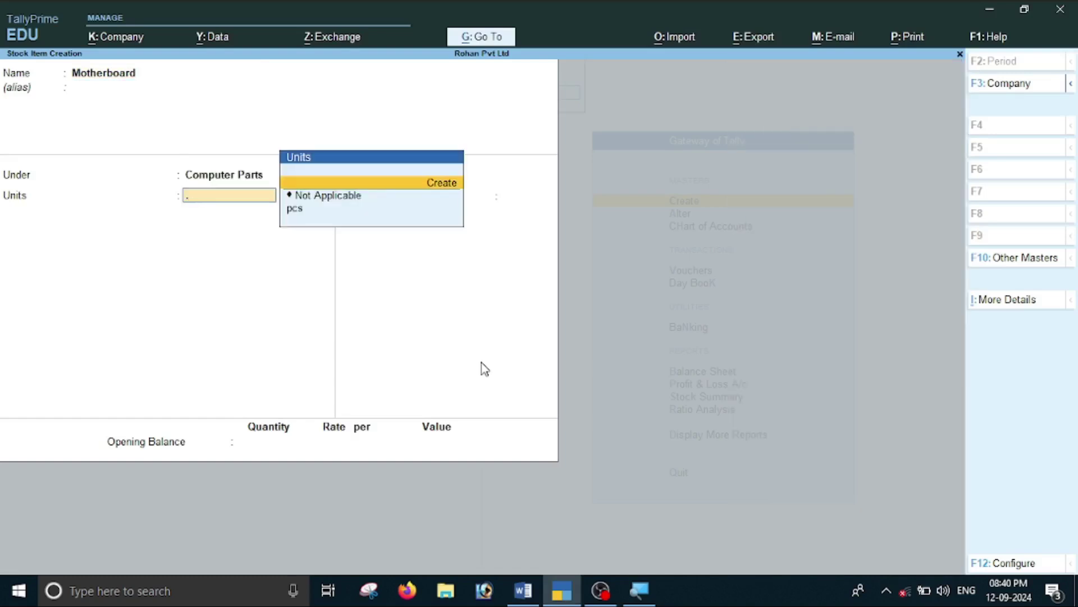
key(Down)
key(Down)
key(Return)
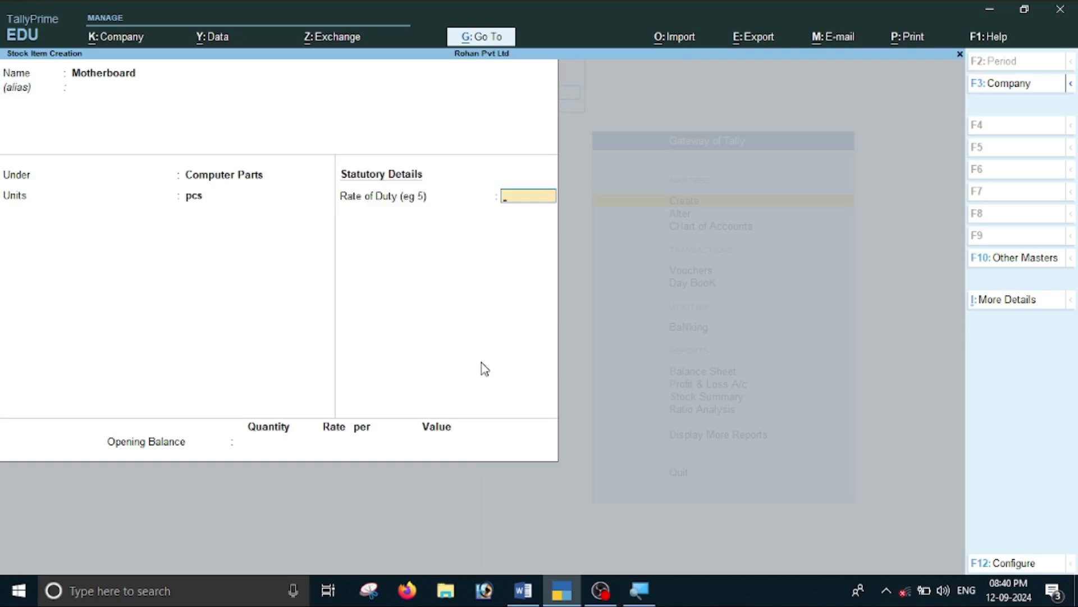
key(Return)
key(Return)
key(n)
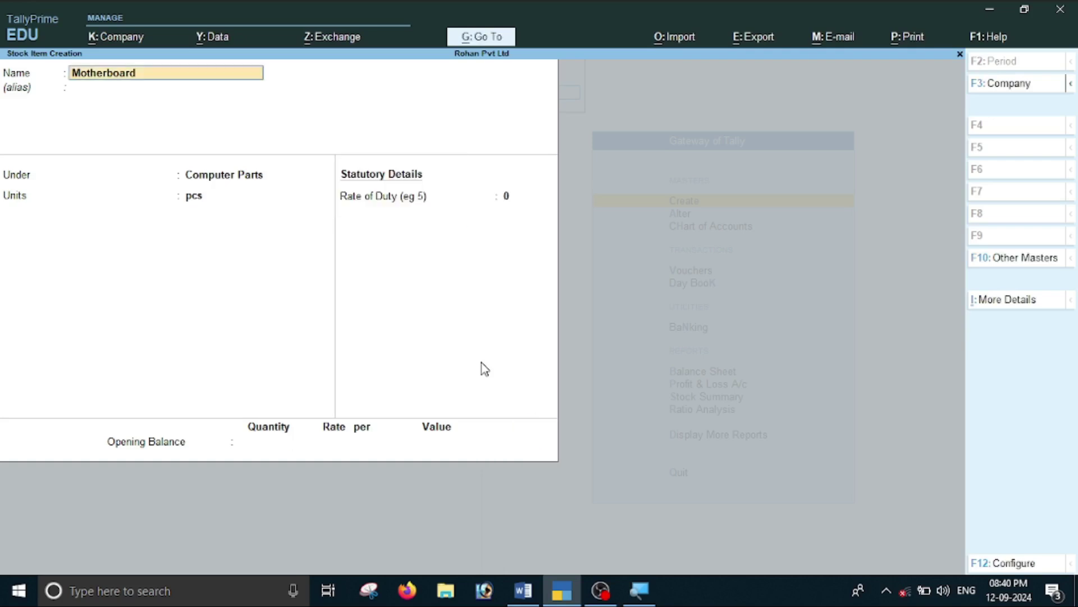
key(Return)
key(Return)
key(Return)
key(Return)
key(Return)
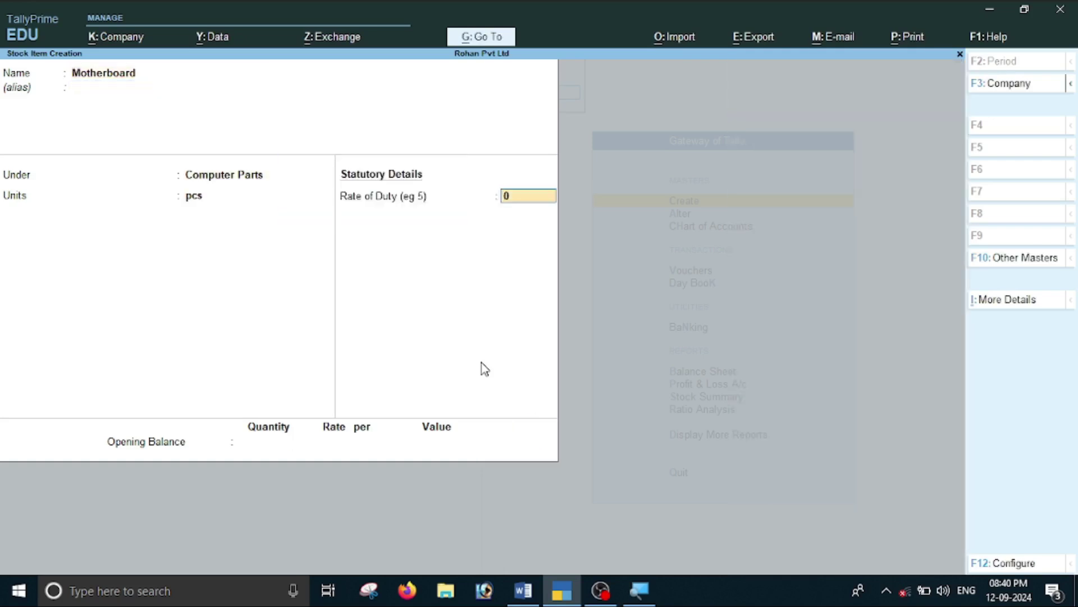
Allocate an opening 4 pcs to Shop2 at 1,000 each (4,000) and save Motherboard.
key(alt+Tab)
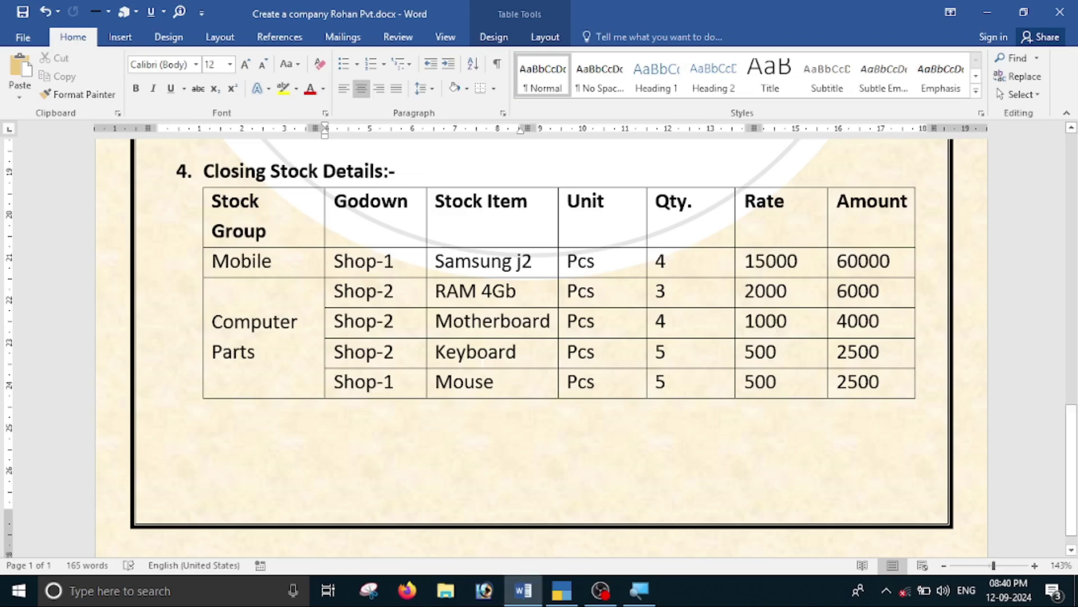
key(alt+Tab)
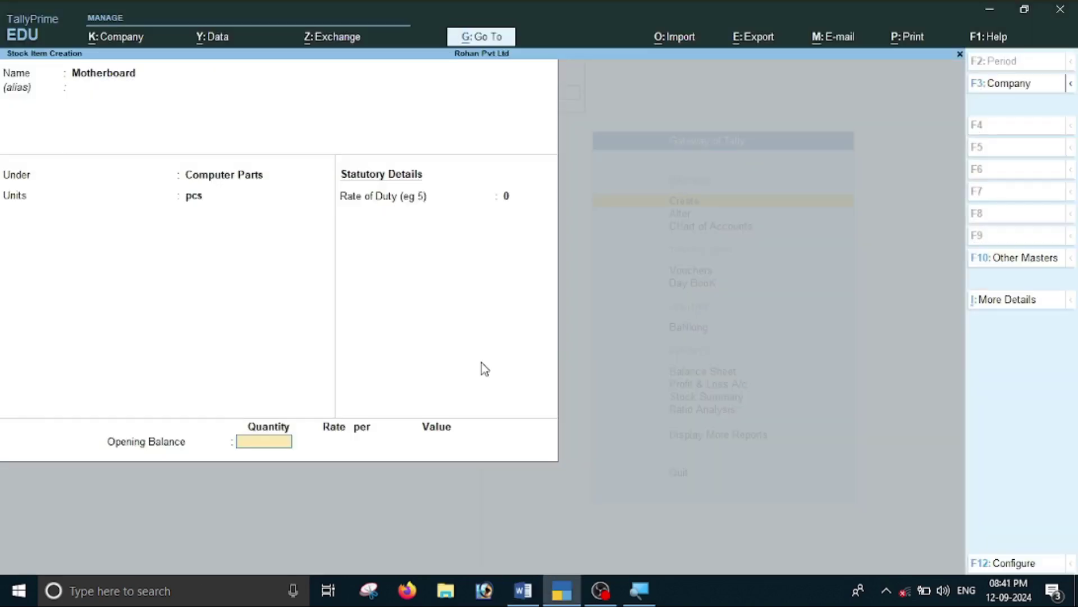
text(4)
key(Return)
key(alt+Tab)
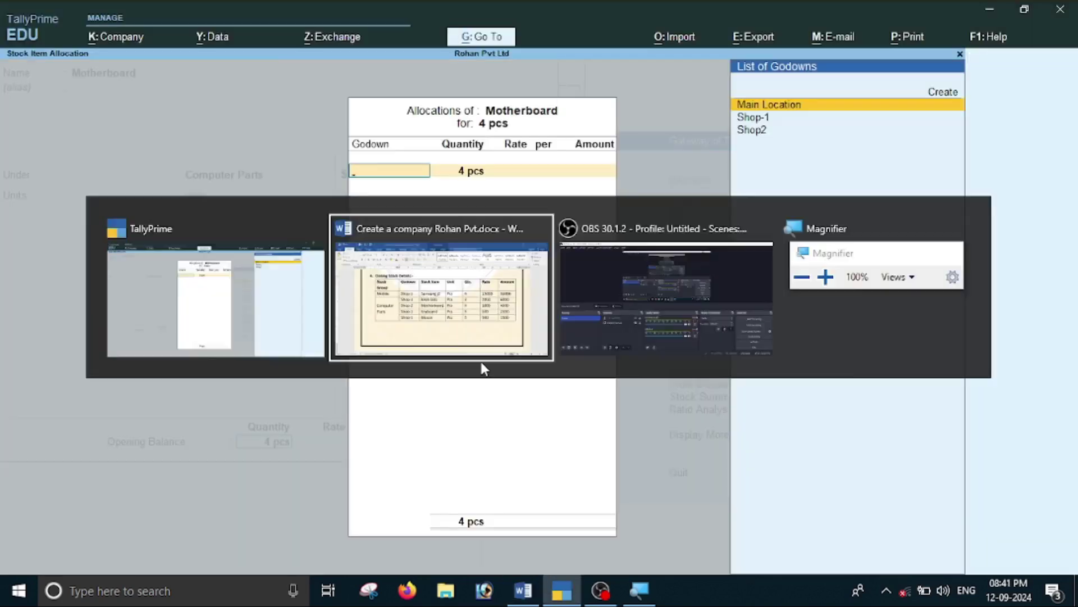
key(alt+Tab)
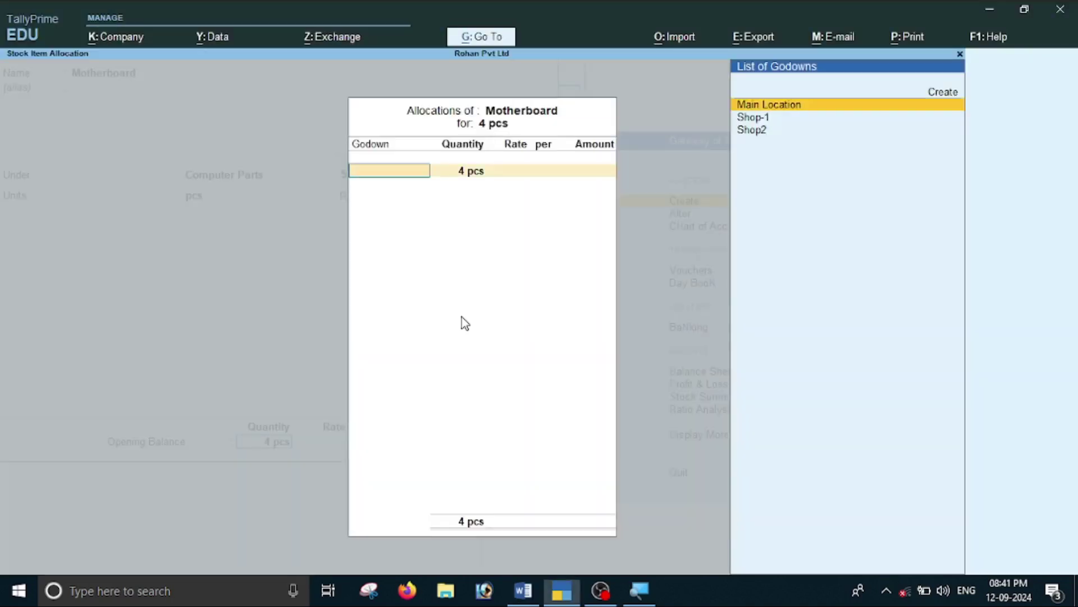
key(Down)
key(Down)
key(Return)
key(Return)
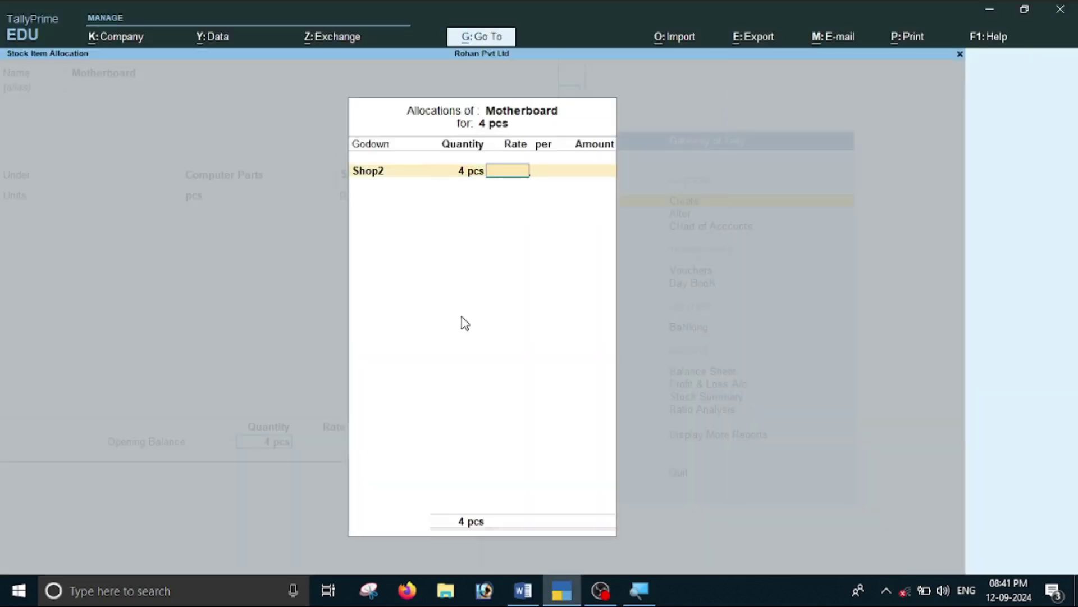
text(1000)
key(Return)
key(Return)
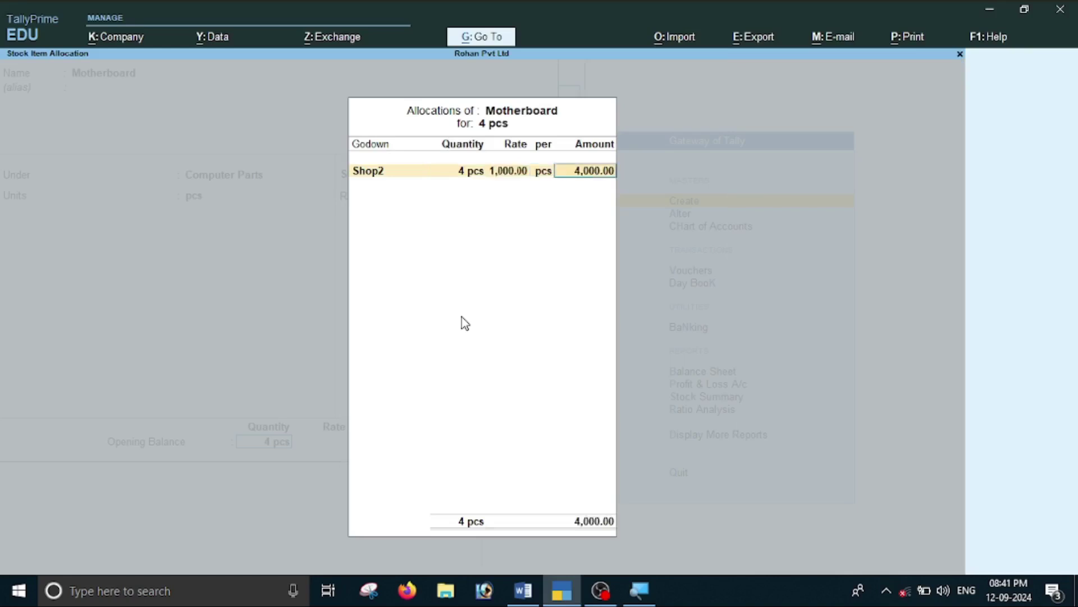
key(Return)
key(Return)
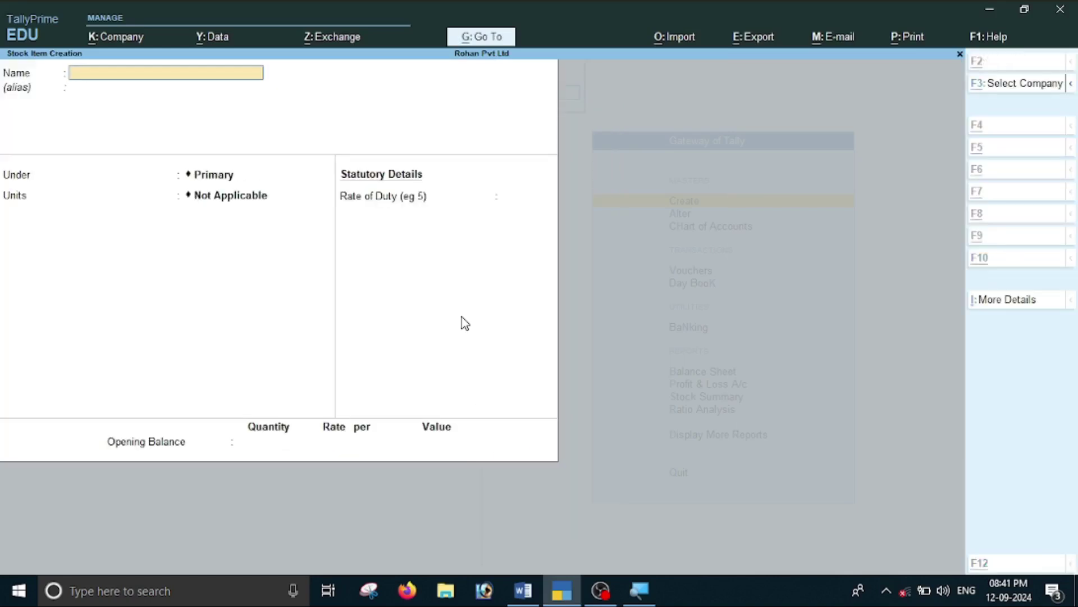
key(alt+Tab)
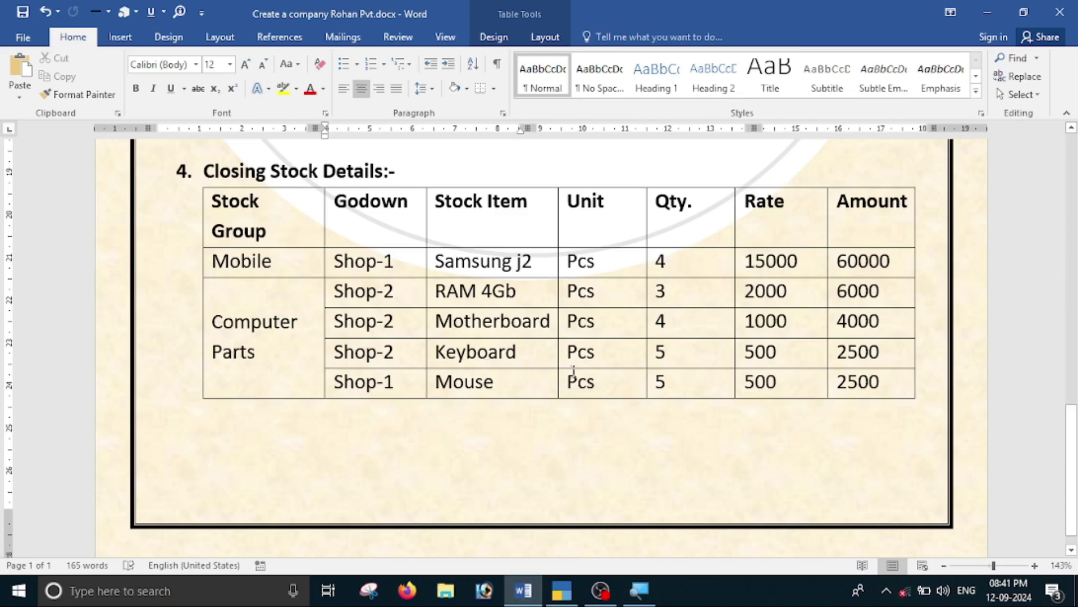
Name the new stock item Keyboard, under Computer Parts, with unit pcs.
key(alt+Tab)
text(Keyboard)
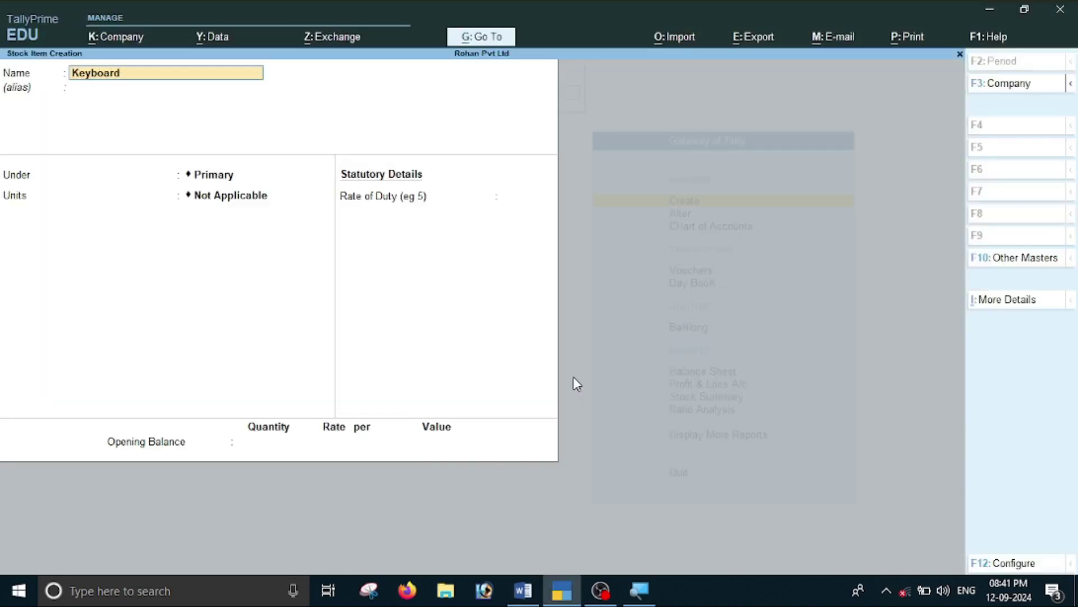
key(Return)
key(Down)
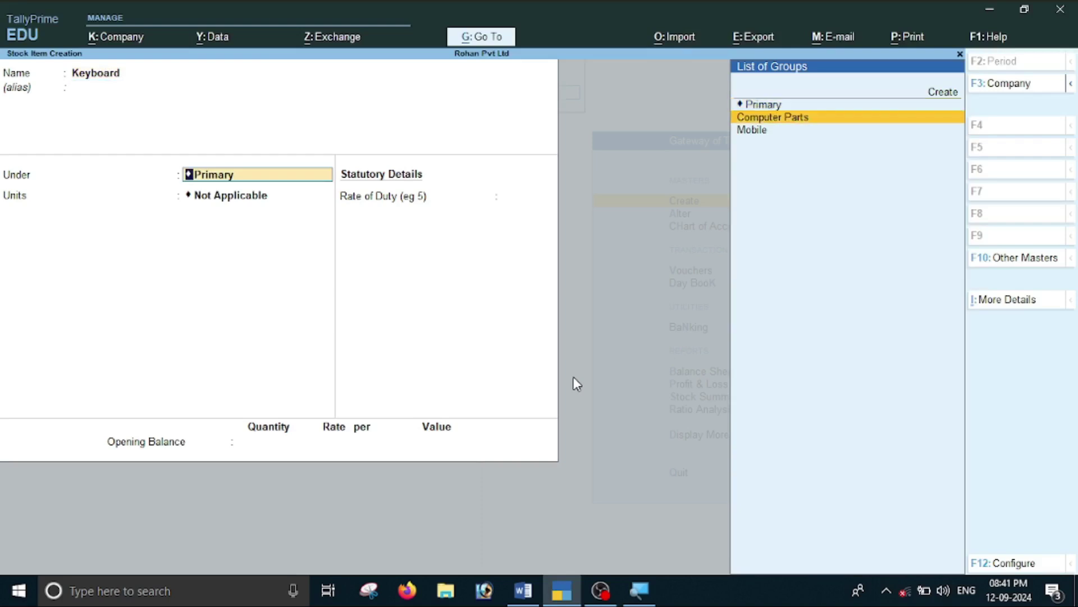
key(Return)
key(Down)
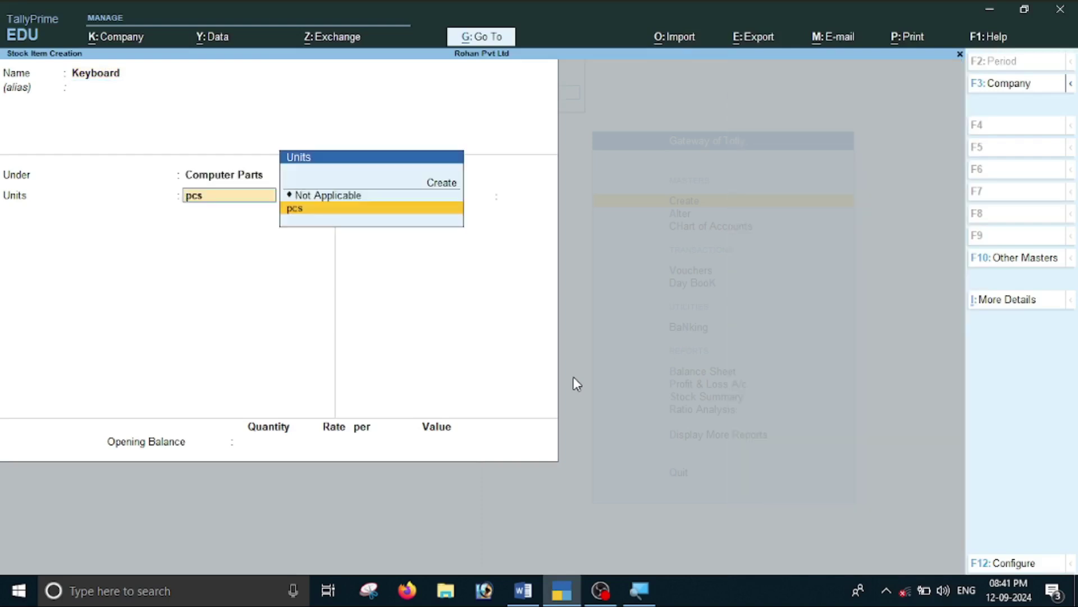
key(Return)
key(Return)
Allocate an opening 5 pcs to Shop2 at 500 each (2,500) and save Keyboard.
key(alt+Tab)
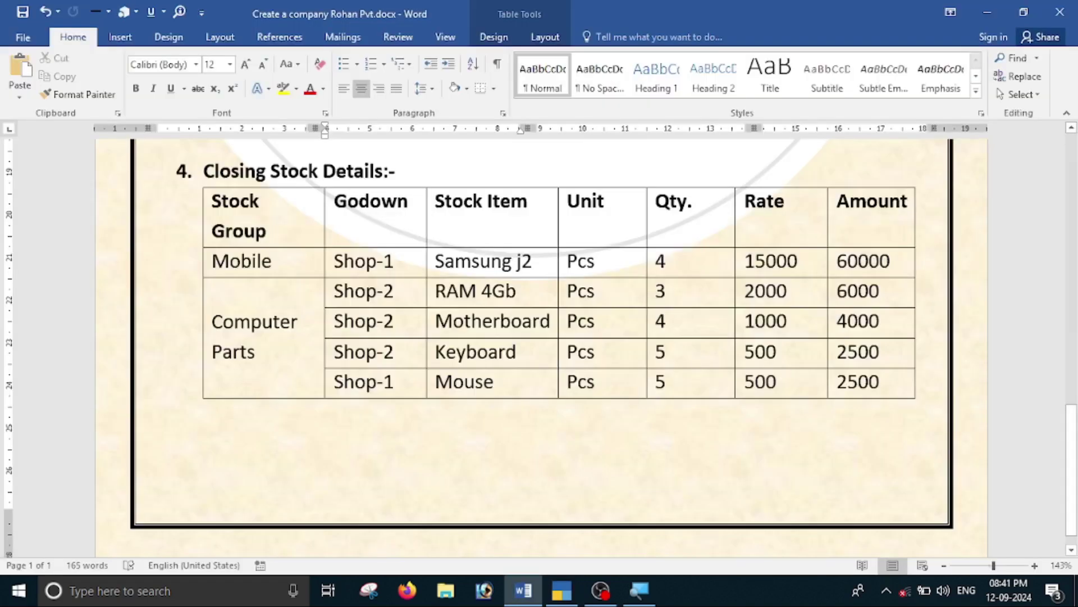
key(alt+Tab)
text(5)
key(Return)
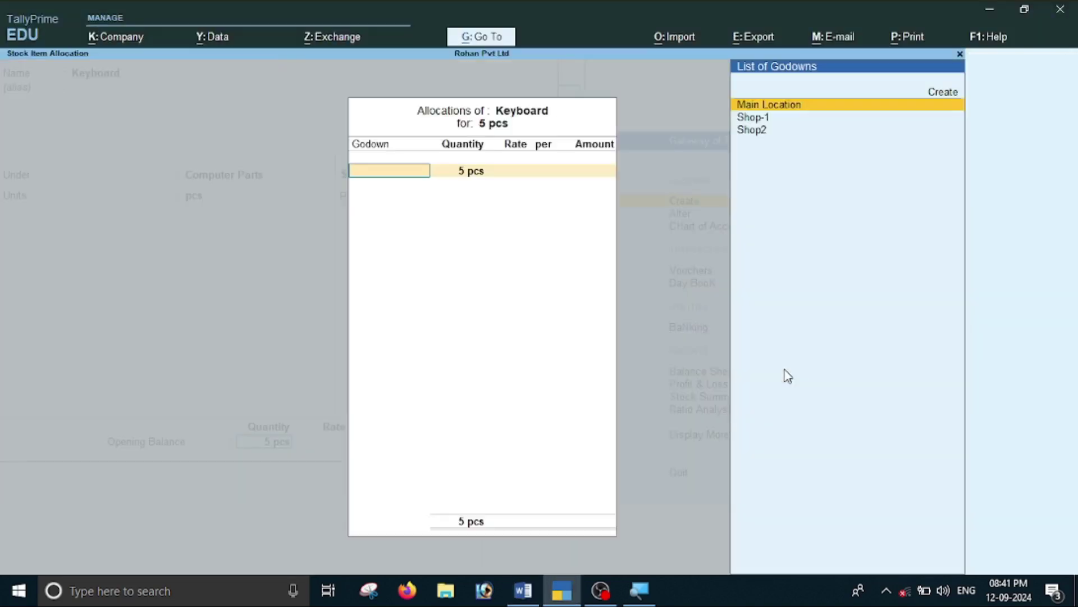
key(alt+Tab)
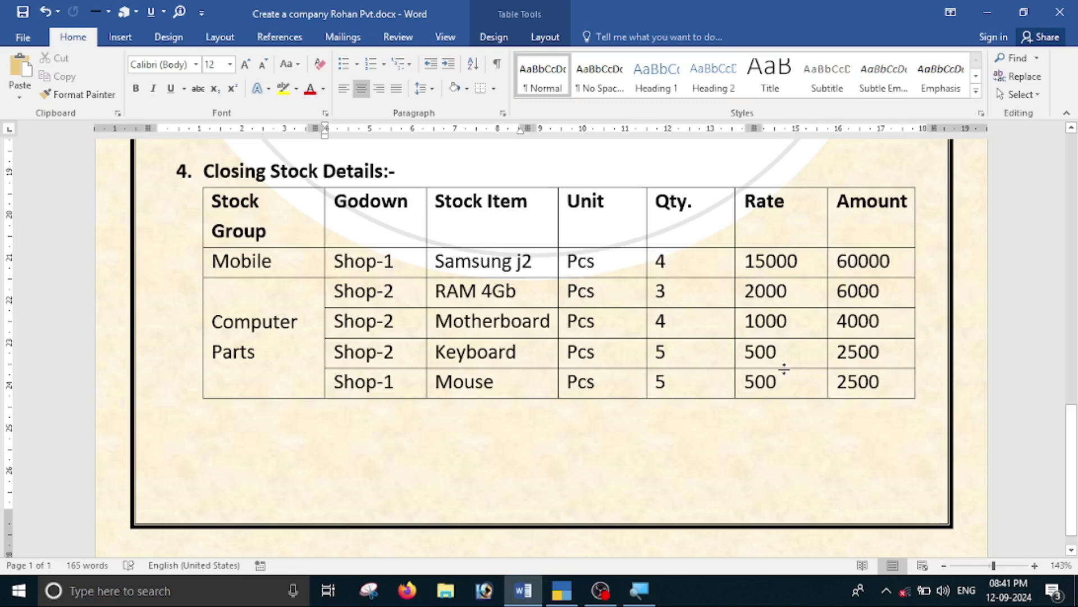
key(alt+Tab)
key(Down)
key(Down)
key(Return)
key(Return)
text(500)
key(Return)
key(Return)
key(Return)
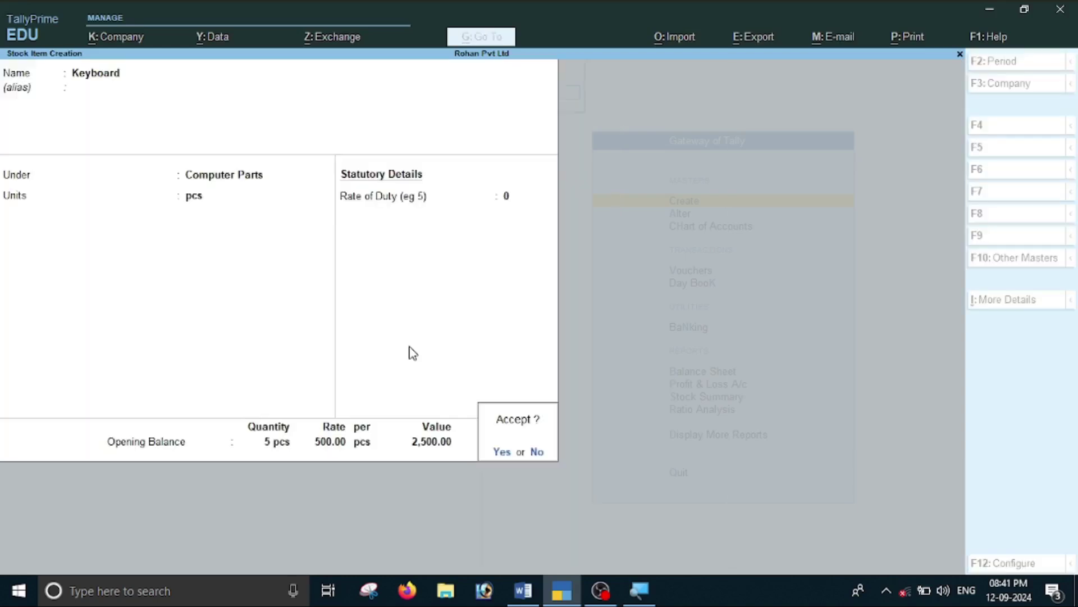
key(Return)
key(alt+Tab)
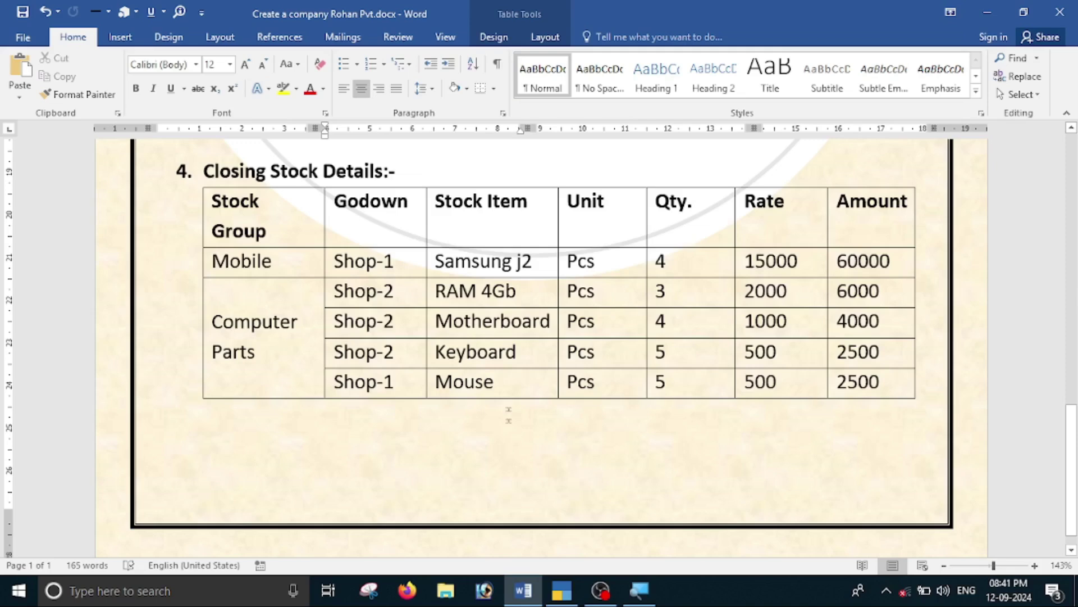
Name the new stock item Mouse, under Computer Parts, with unit pcs.
key(alt+Tab)
text(Mouse)
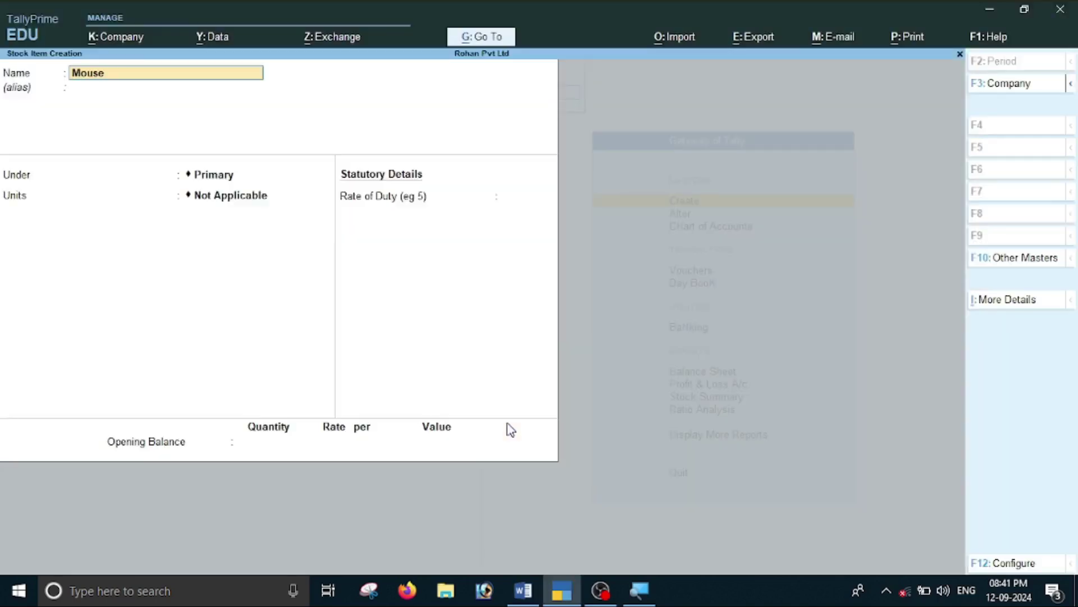
key(Return)
key(Return)
key(Down)
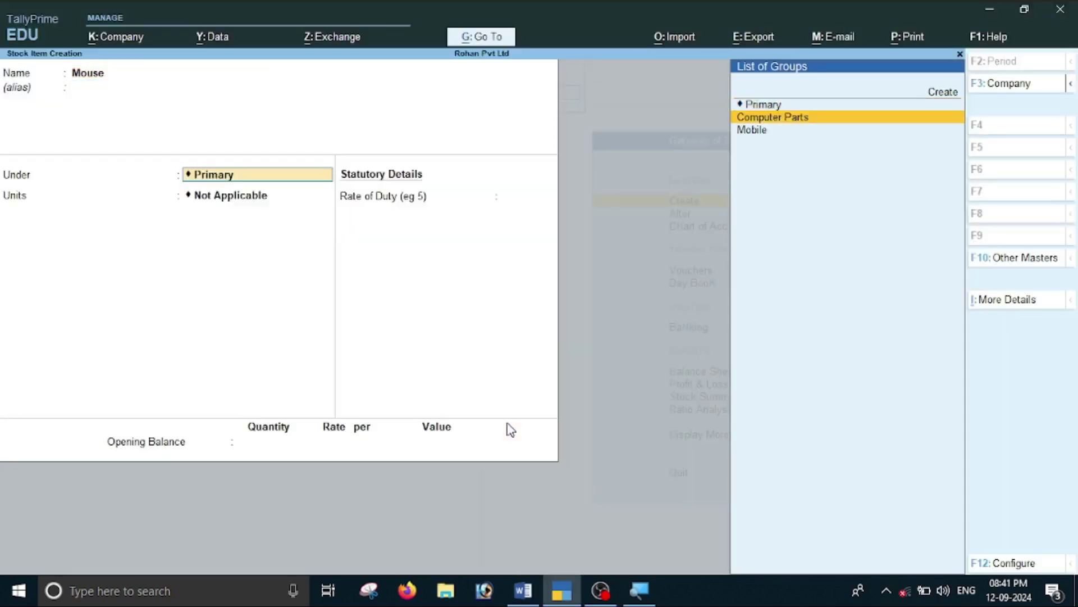
key(Return)
key(Down)
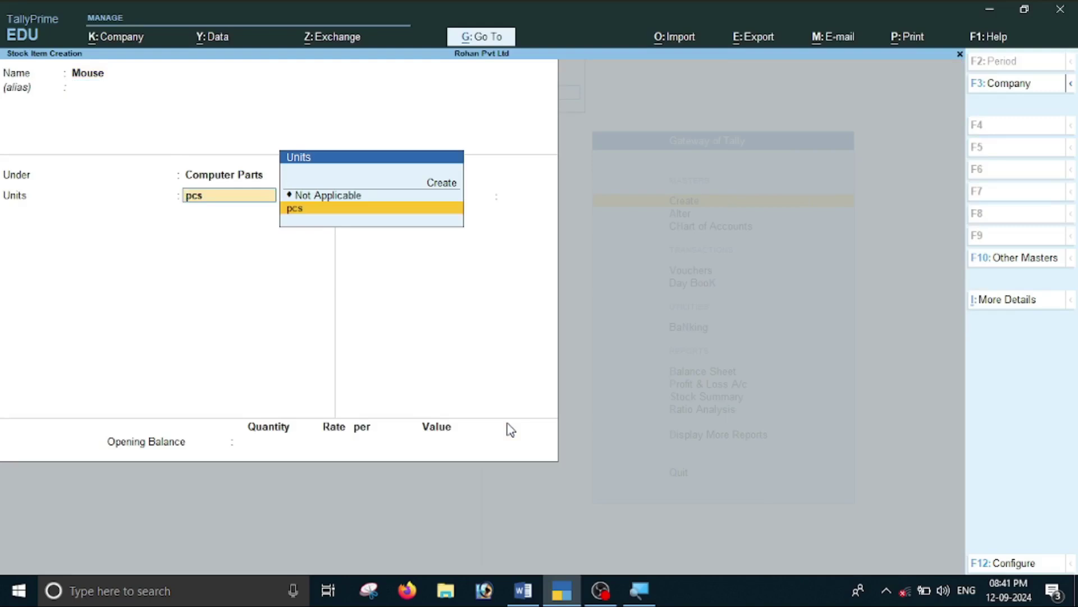
key(Return)
key(Return)
Allocate an opening 5 pcs to Shop-1 at 500 each (2,500) and save Mouse.
key(alt+Tab)
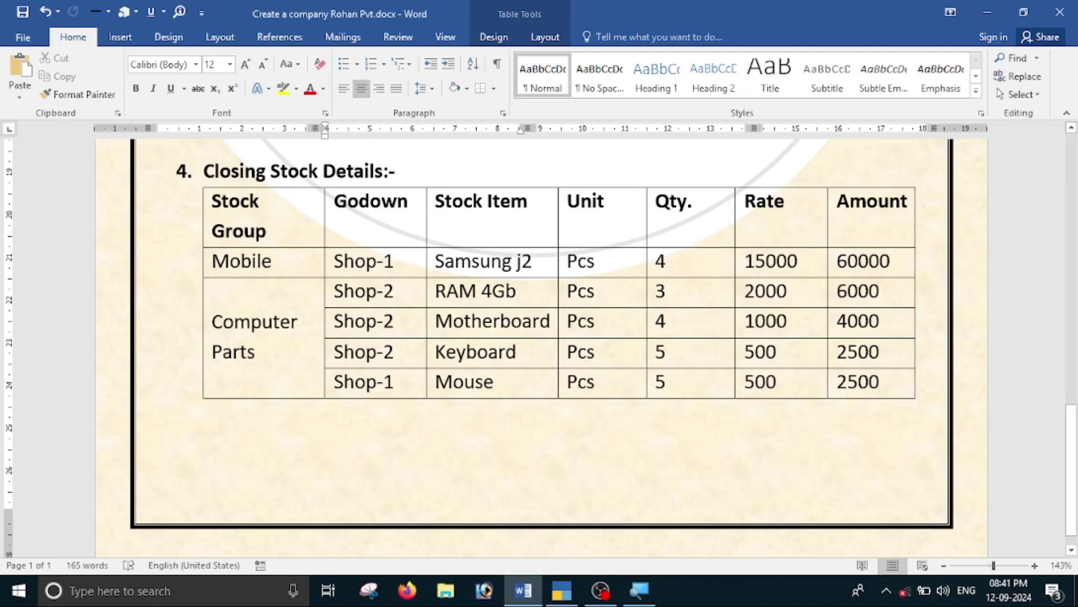
key(alt+Tab)
text(5)
key(Return)
key(alt+Tab)
key(Down)
key(Return)
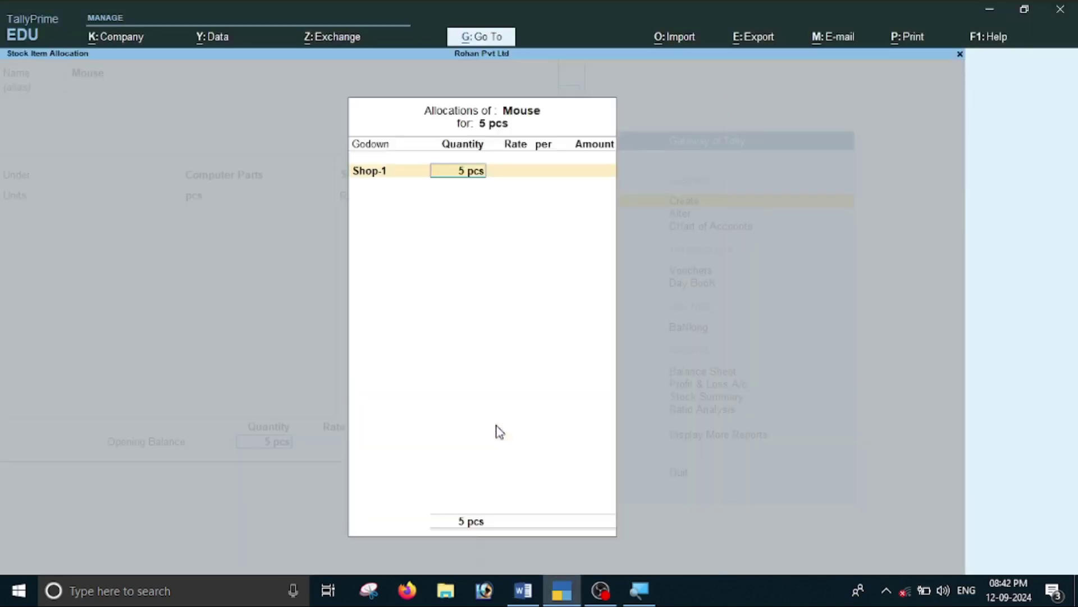
key(Return)
key(alt+Tab)
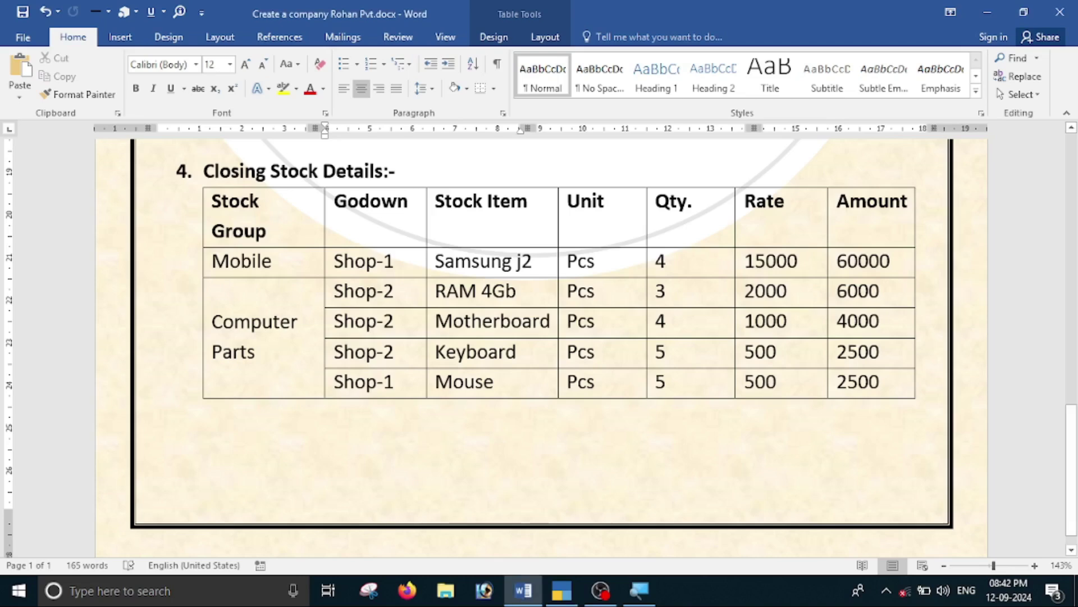
key(alt+Tab)
text(500)
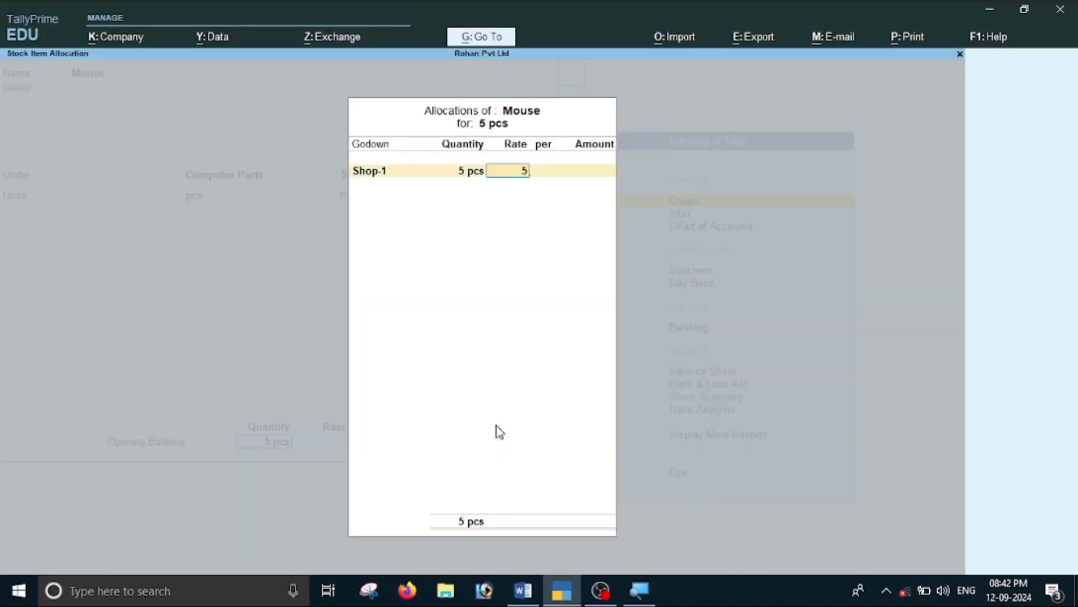
key(Return)
key(Return)
key(Return)
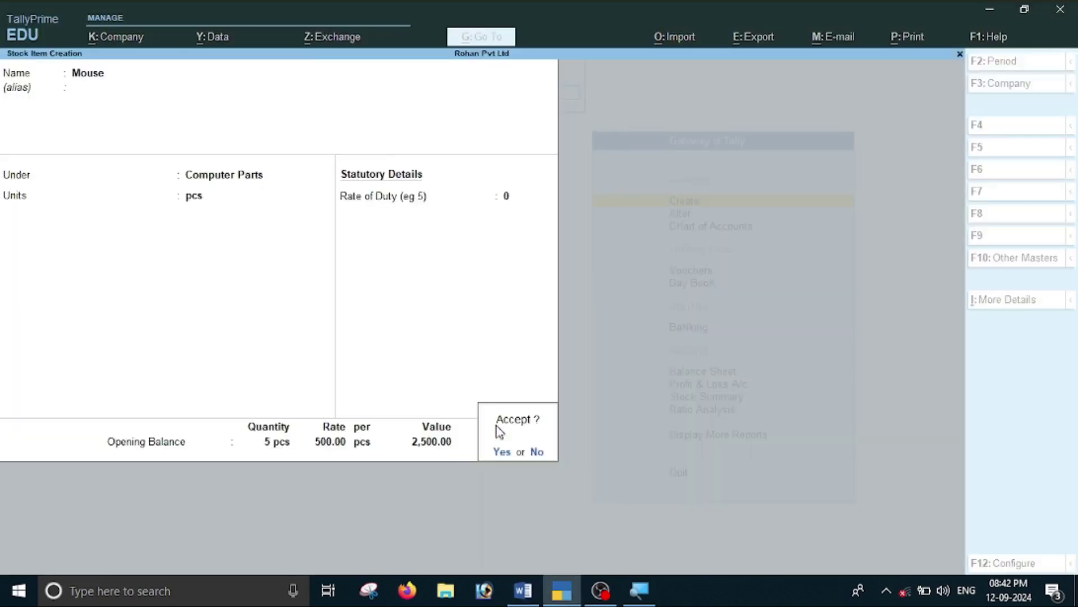
key(Return)
key(alt+Tab)
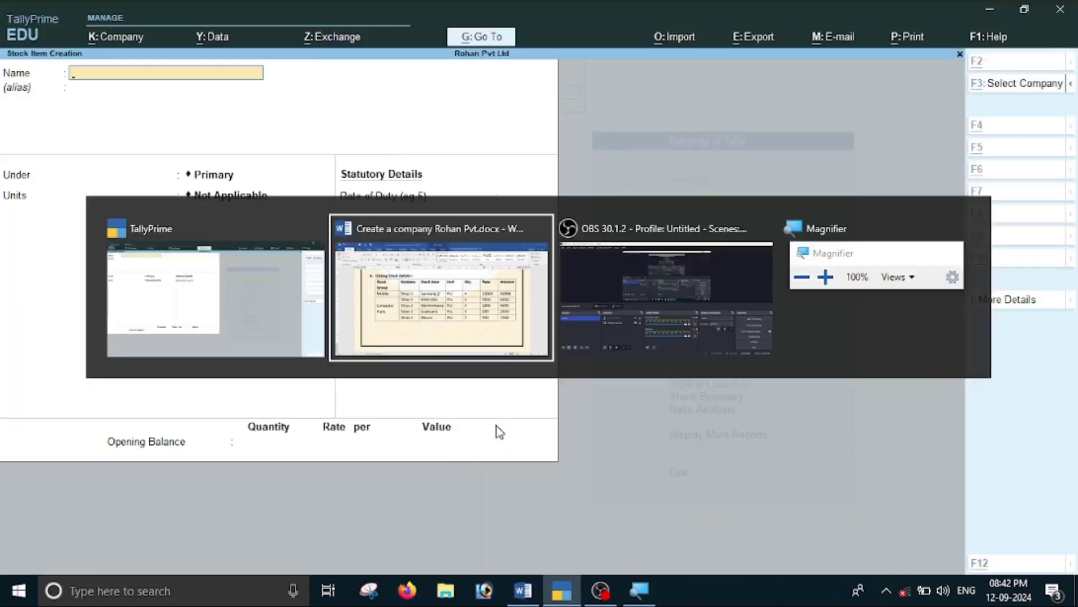
Scroll the assignment past the Balance Sheet and stock tables to section 5, Accounting Transaction.
scroll(505, 421, up, 10)
scroll(506, 421, down, 10)
scroll(510, 434, up, 10)
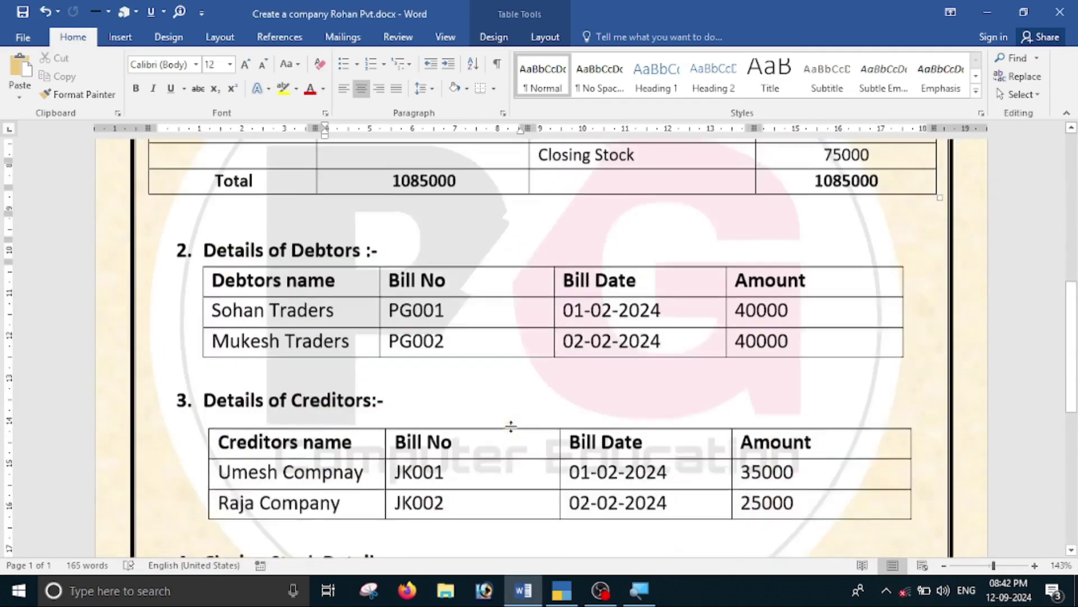
scroll(510, 433, down, 3)
scroll(510, 433, up, 3)
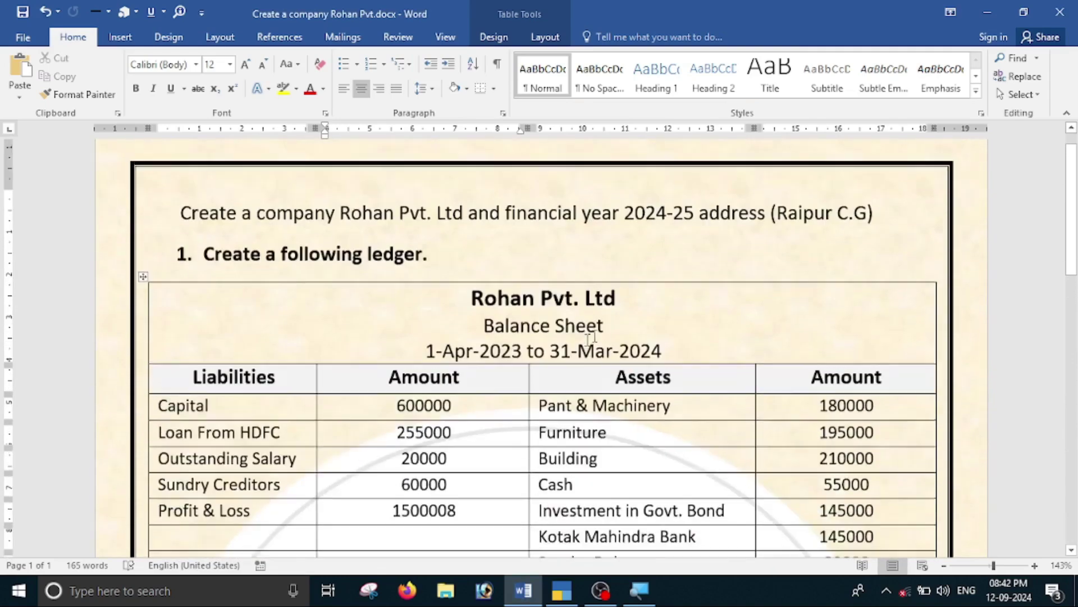
scroll(681, 329, down, 2)
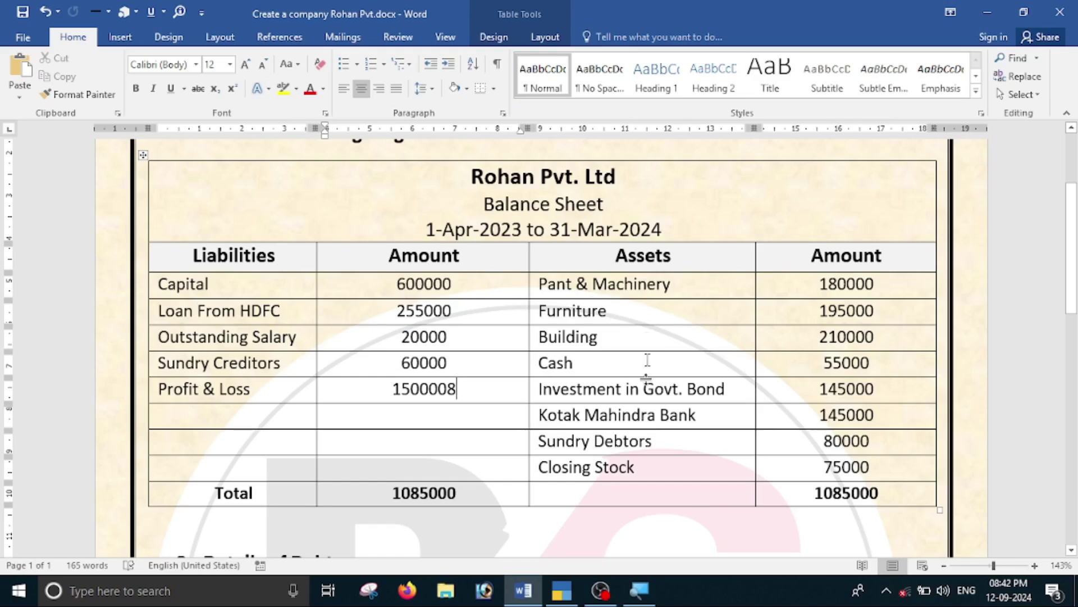
scroll(458, 388, down, 2)
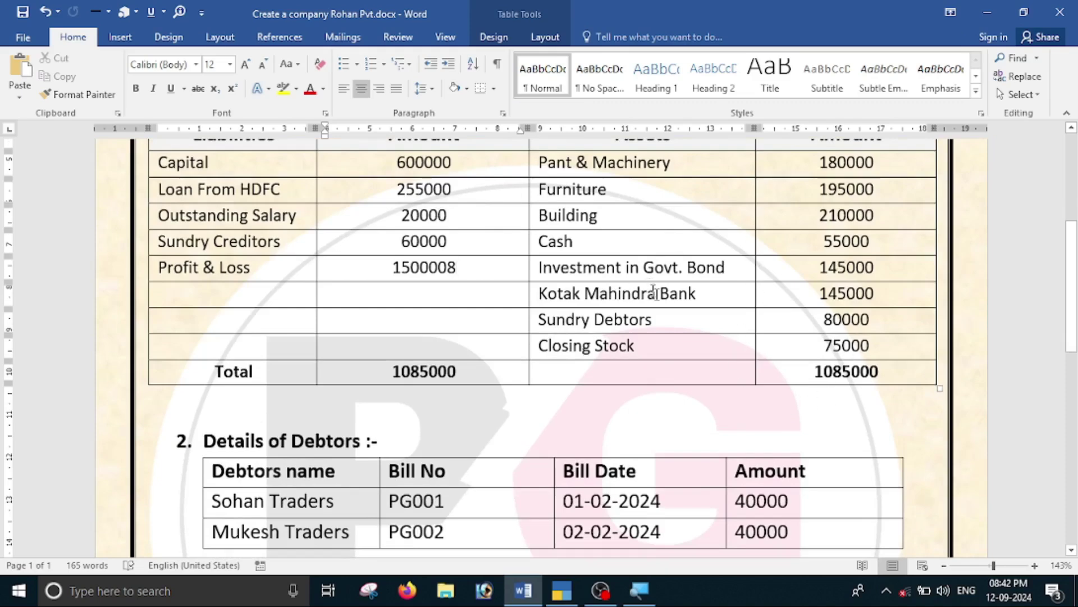
scroll(806, 303, down, 4)
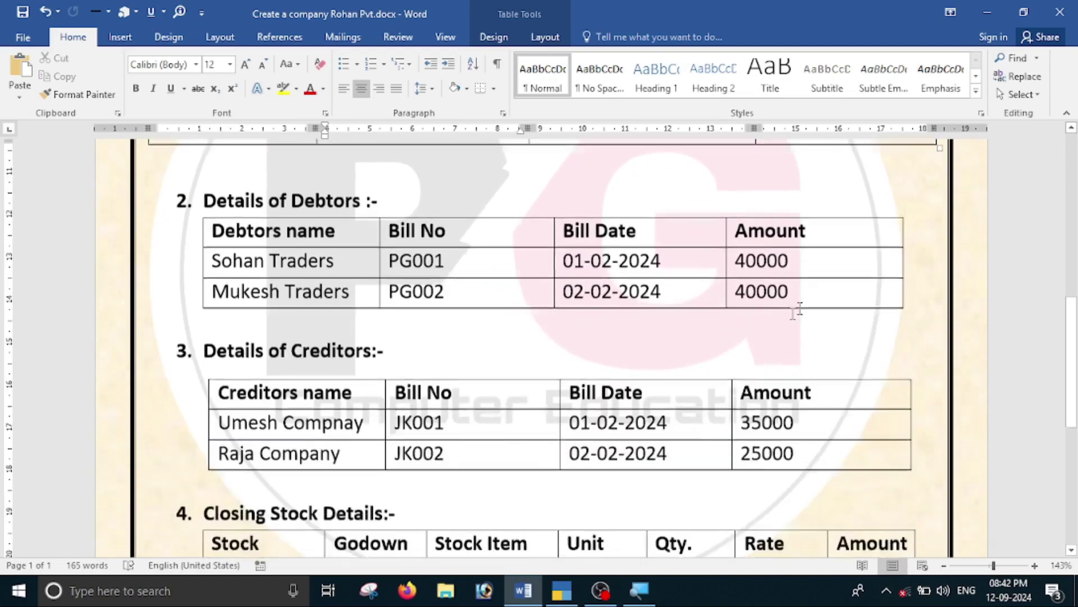
scroll(364, 253, up, 2)
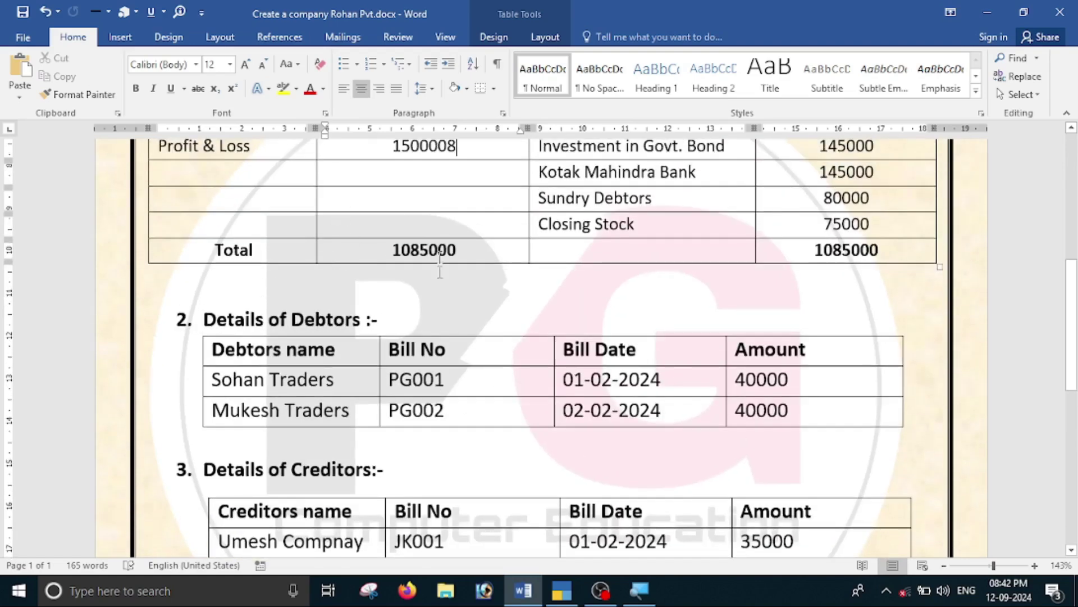
scroll(364, 253, down, 2)
scroll(721, 433, down, 5)
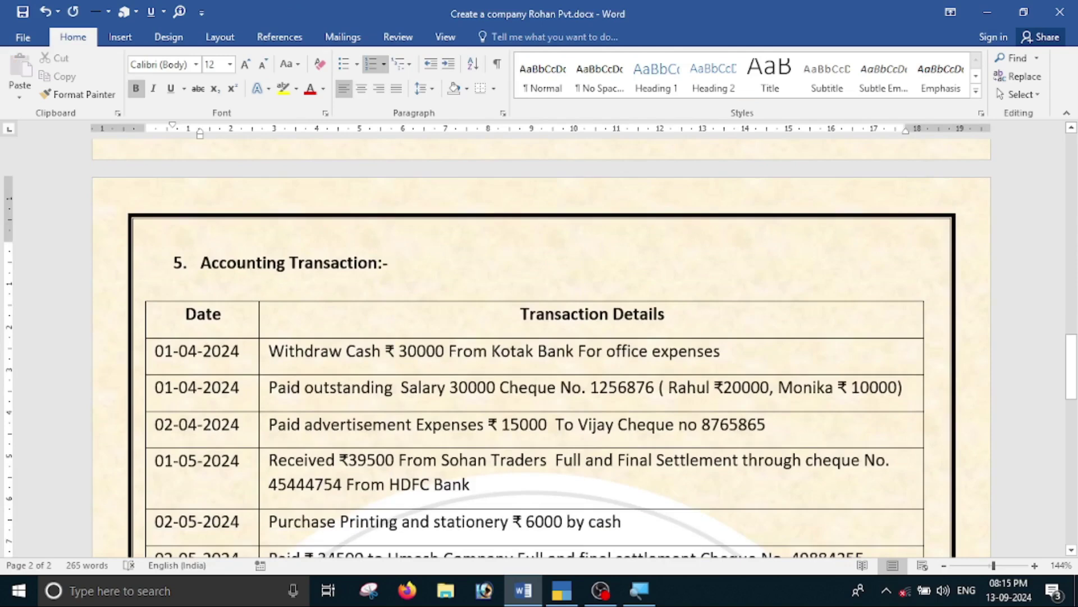
Read the remaining Accounting Transaction rows, then return to TallyPrime's Gateway of Tally.
scroll(434, 284, down, 2)
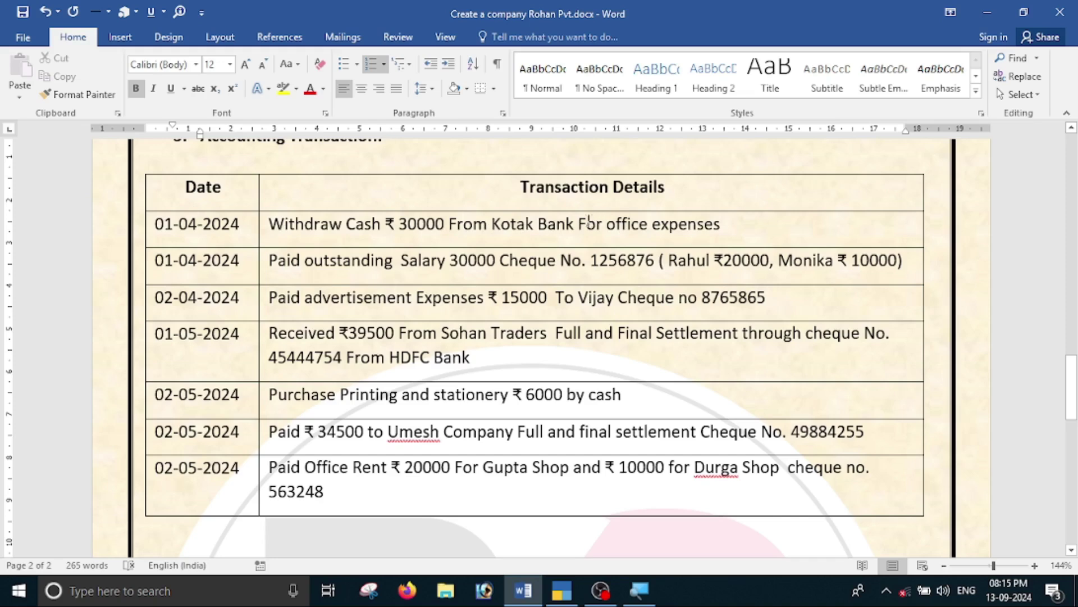
key(alt+Tab)
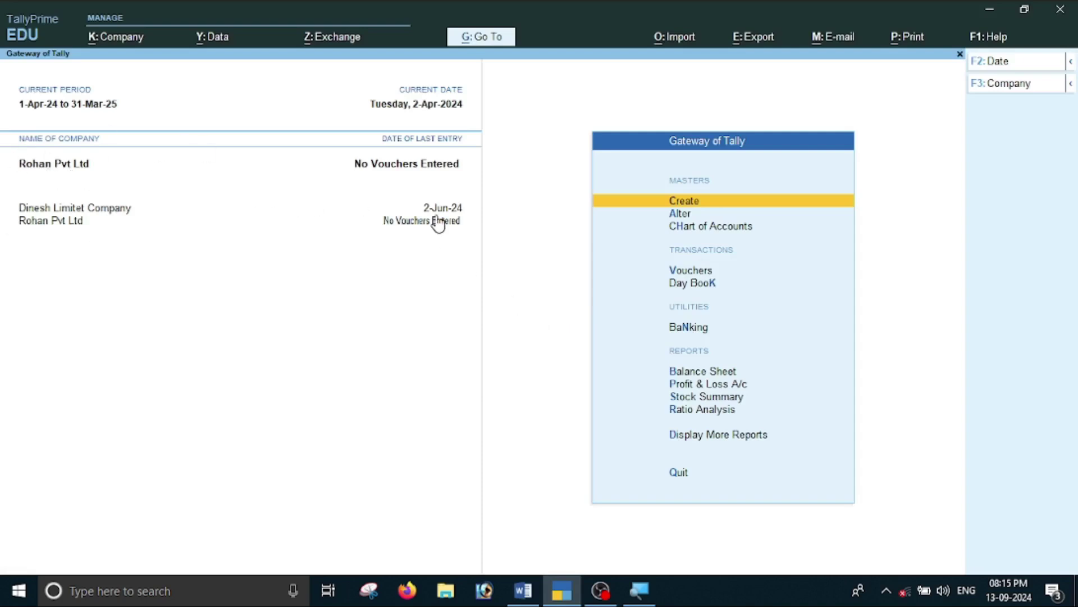
Open voucher entry as a Contra (F4) and set its date to 1-4-2024.
key(alt+Tab)
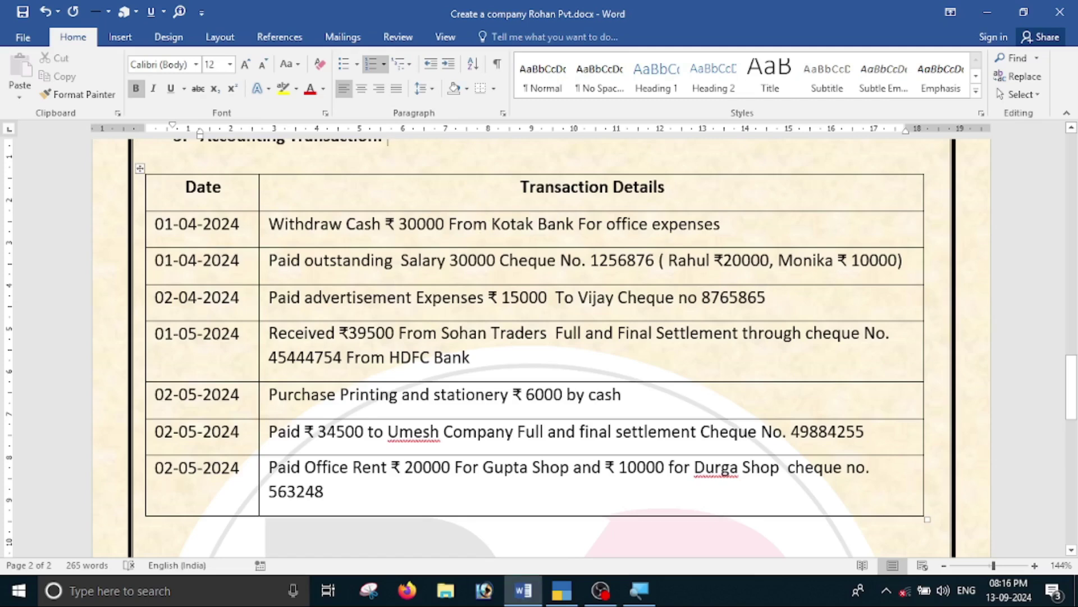
key(alt+Tab)
key(Down)
key(Down)
key(Down)
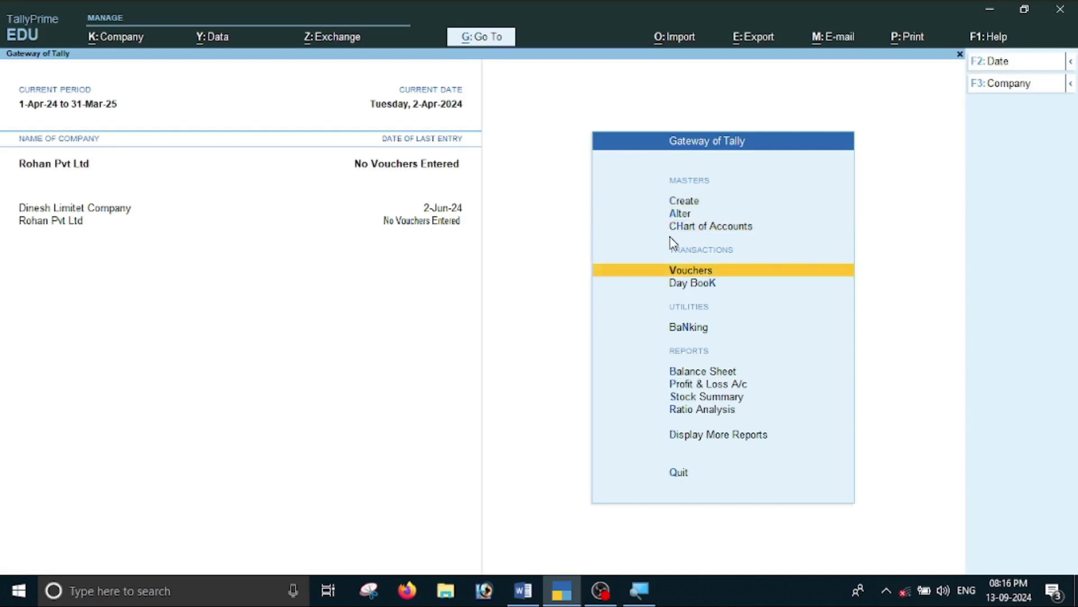
key(Return)
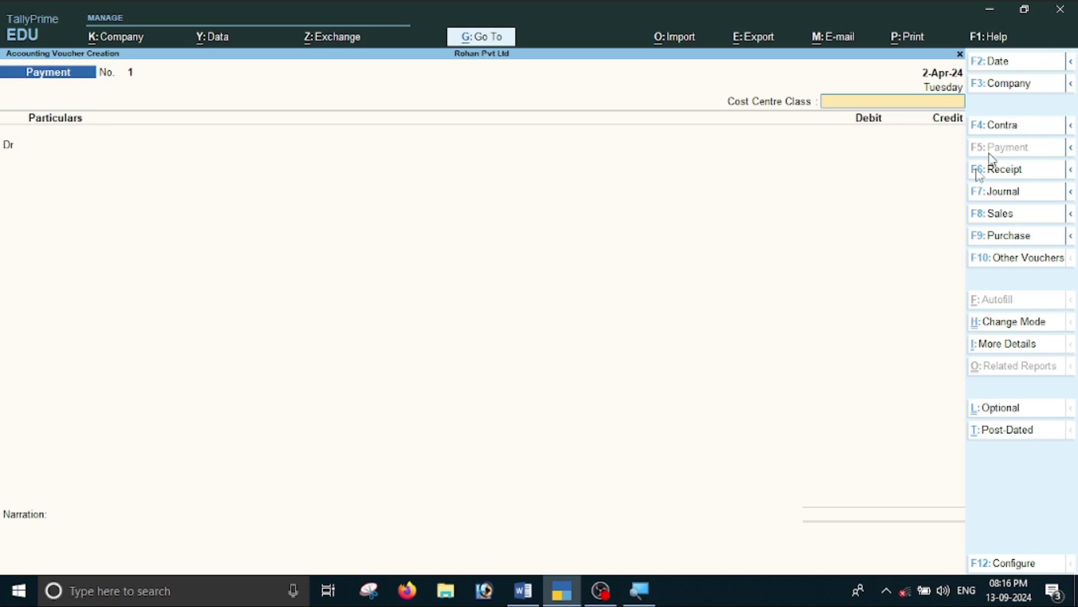
key(F4)
key(F2)
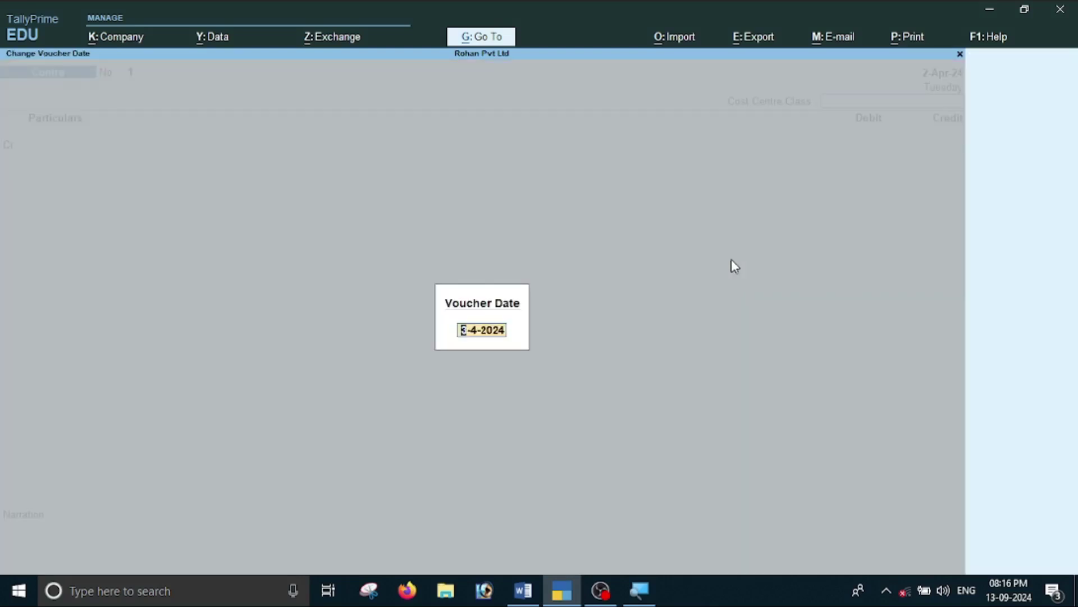
key(alt+Tab)
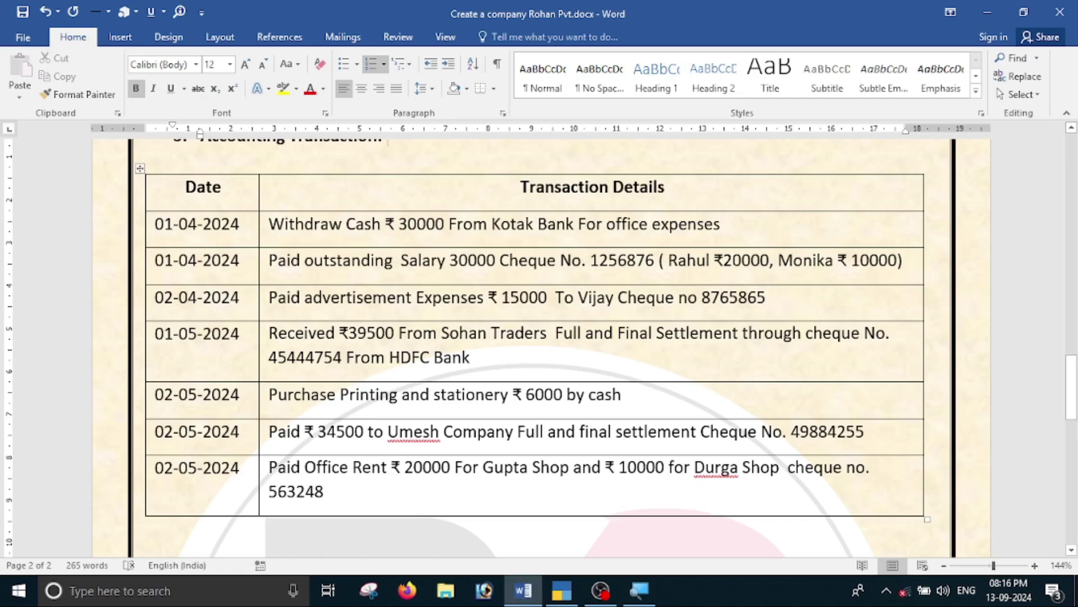
key(alt+Tab)
text(1-4-2024)
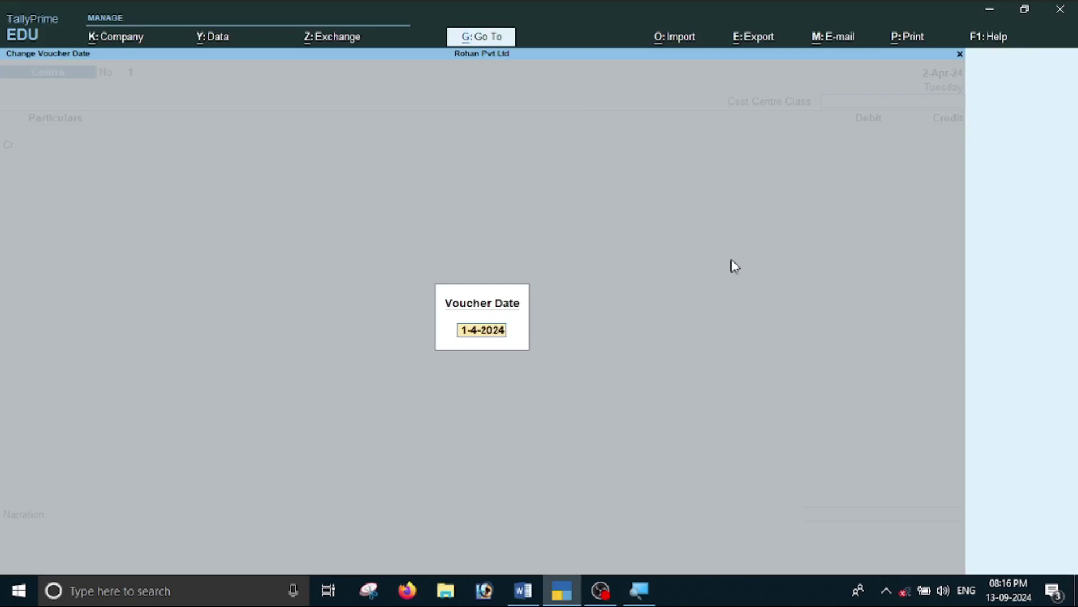
key(Return)
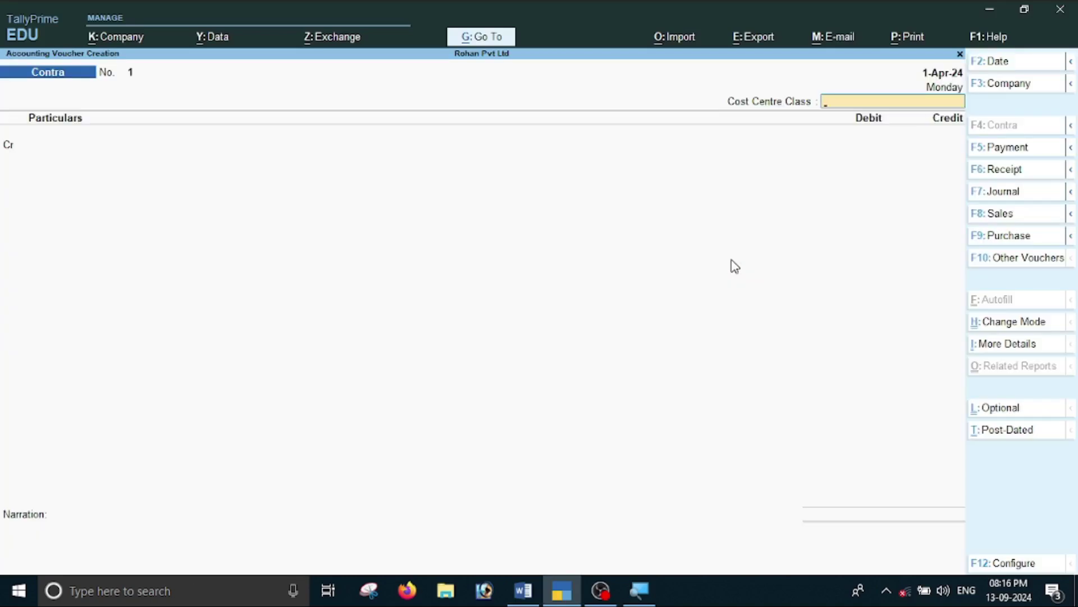
Leave cost centre class Not Applicable and credit Kotak Mahindra Bank 30,000.
click(862, 105)
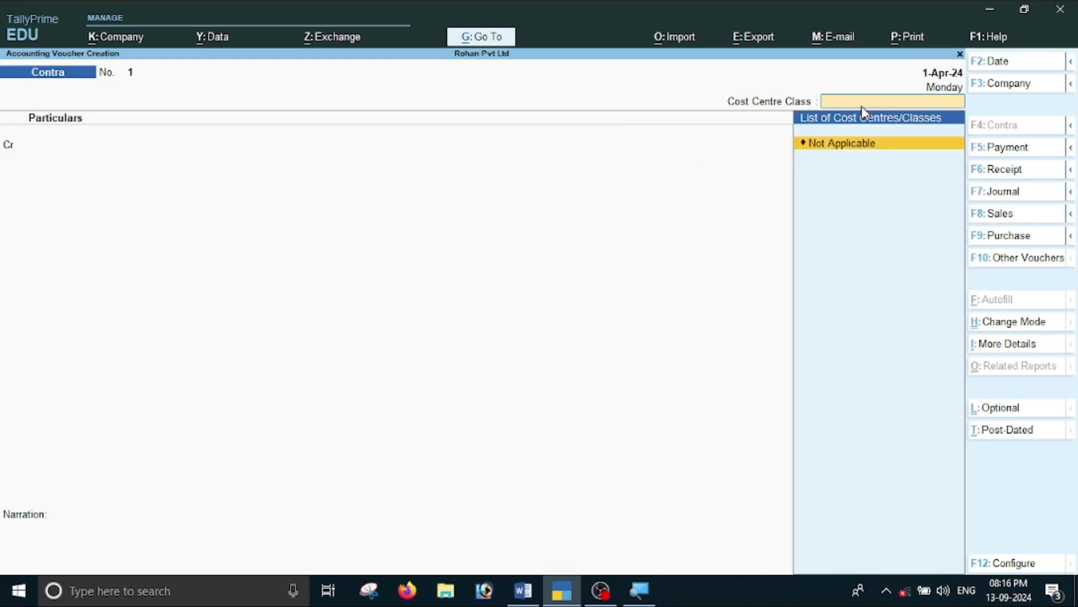
key(Return)
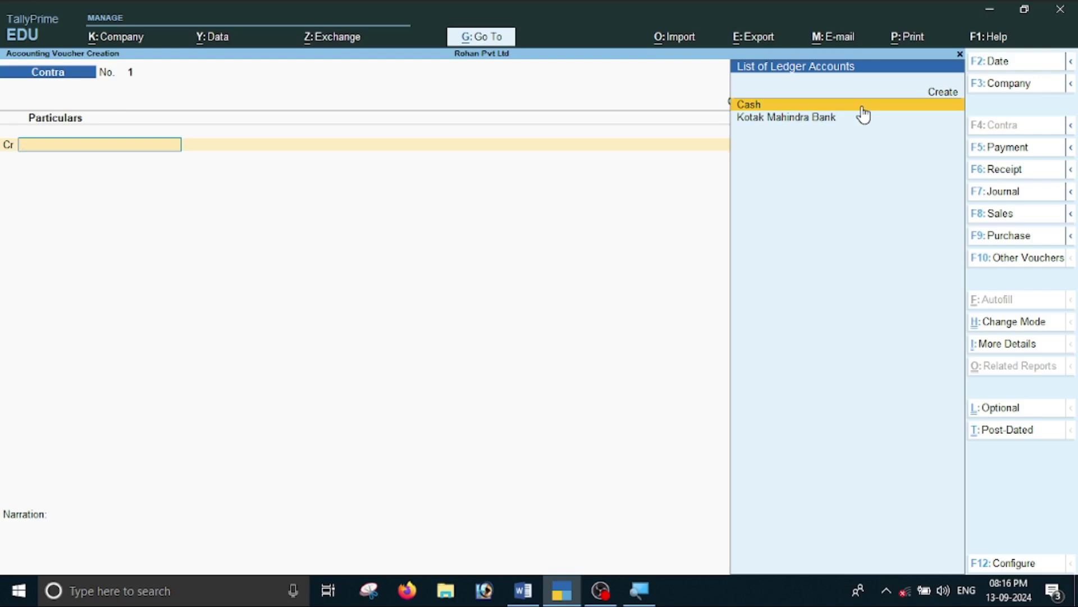
key(Down)
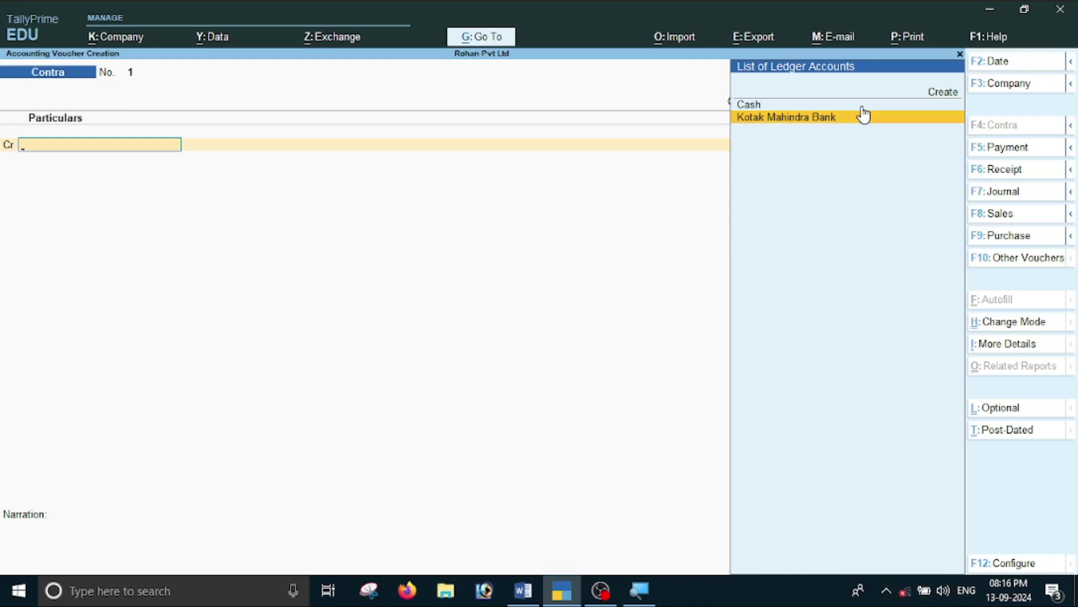
key(Return)
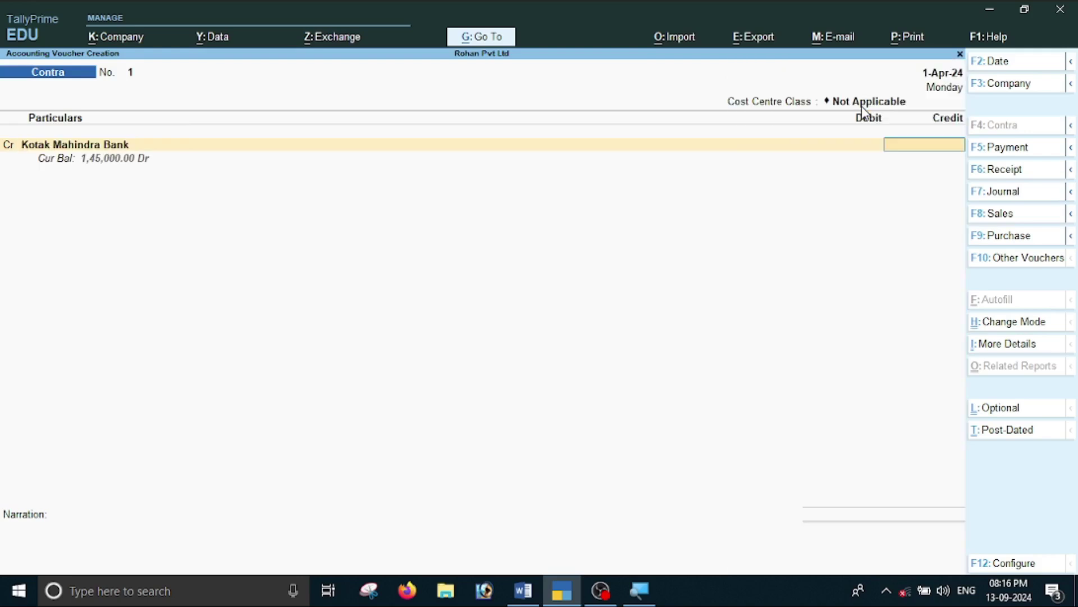
key(alt+Tab)
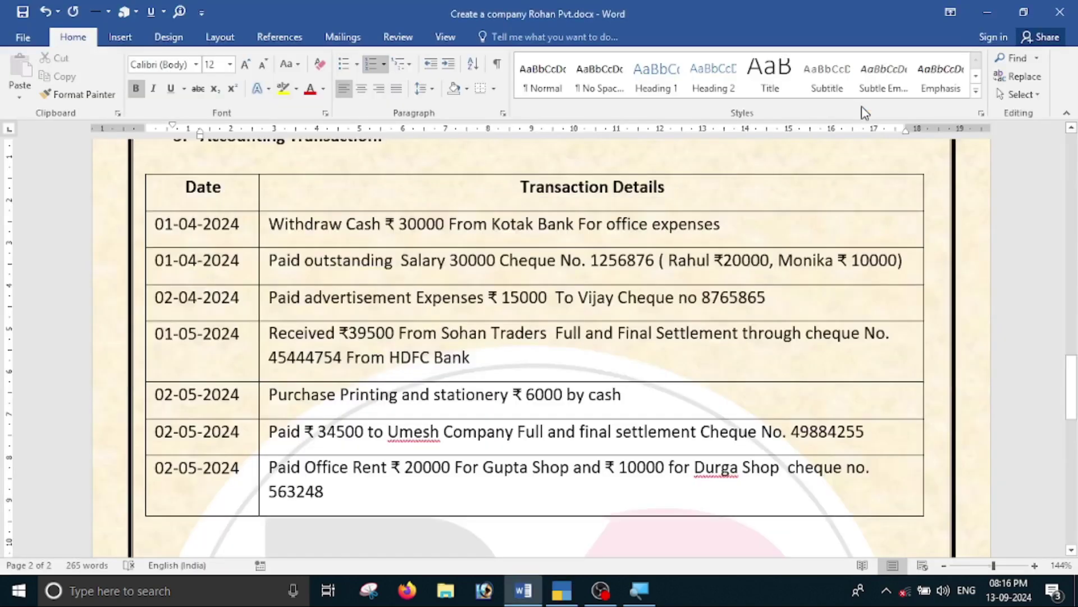
key(alt+Tab)
text(30000)
key(Return)
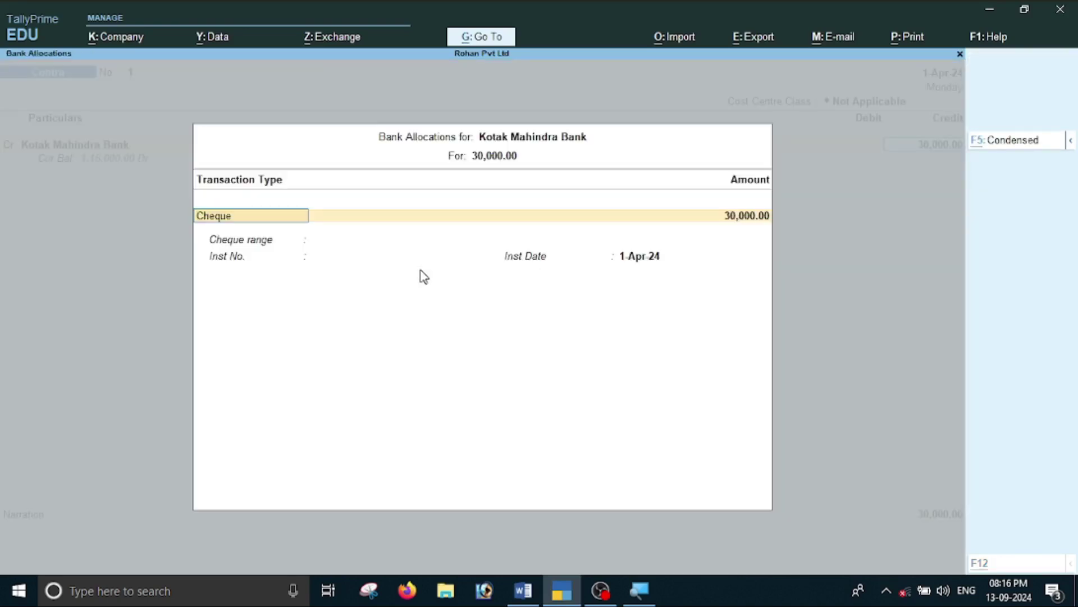
key(alt+Tab)
key(alt+Tab)
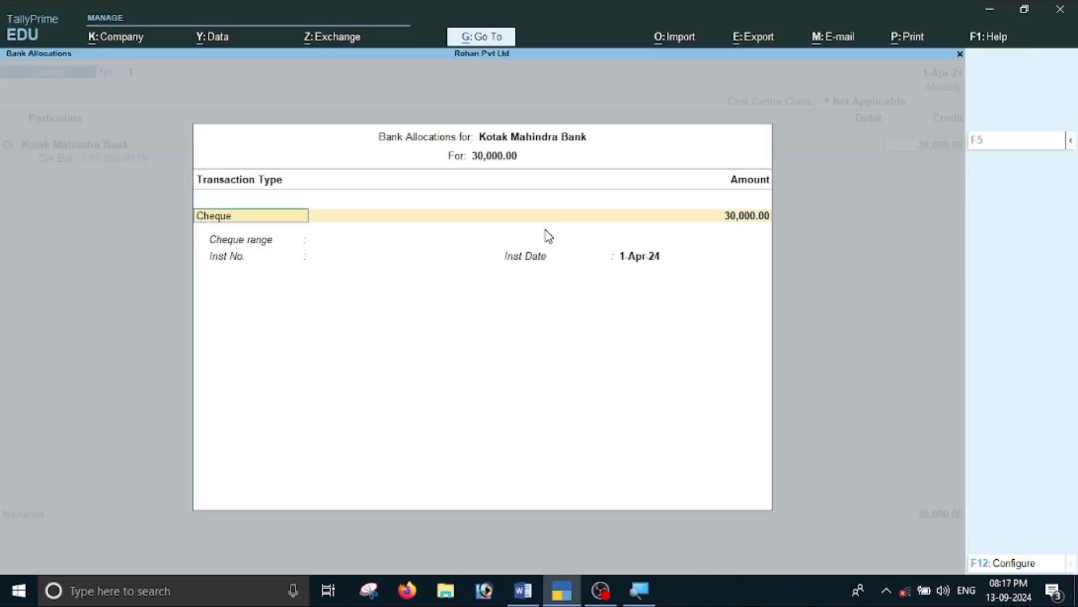
Set the bank allocation transaction type to Others and debit Cash 30,000.
key(BackSpace)
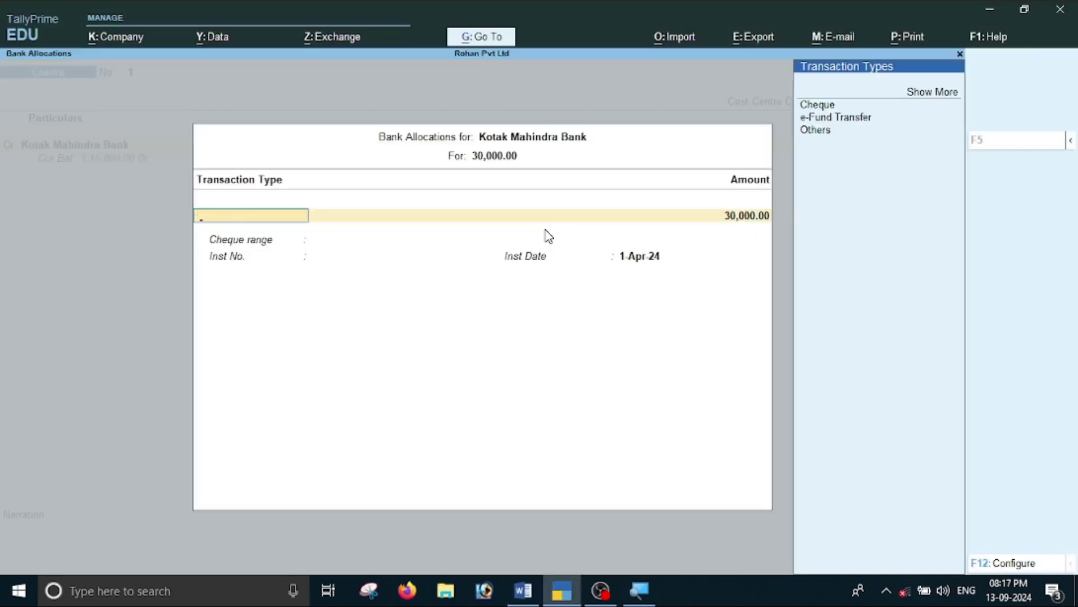
key(Down)
key(Down)
key(Up)
key(Down)
key(Down)
key(Up)
key(Up)
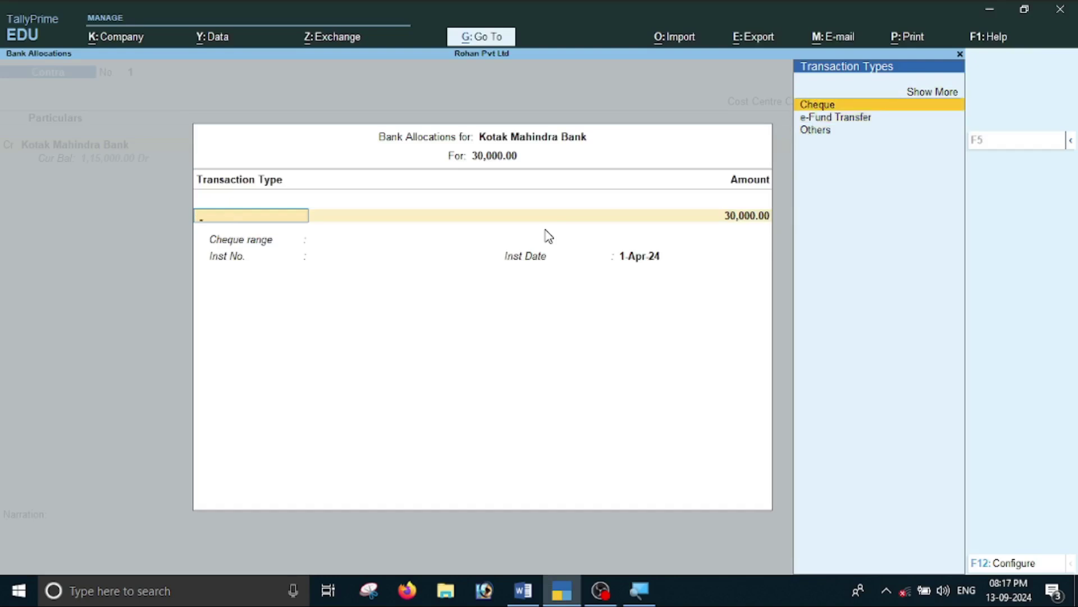
key(Down)
key(Down)
key(Return)
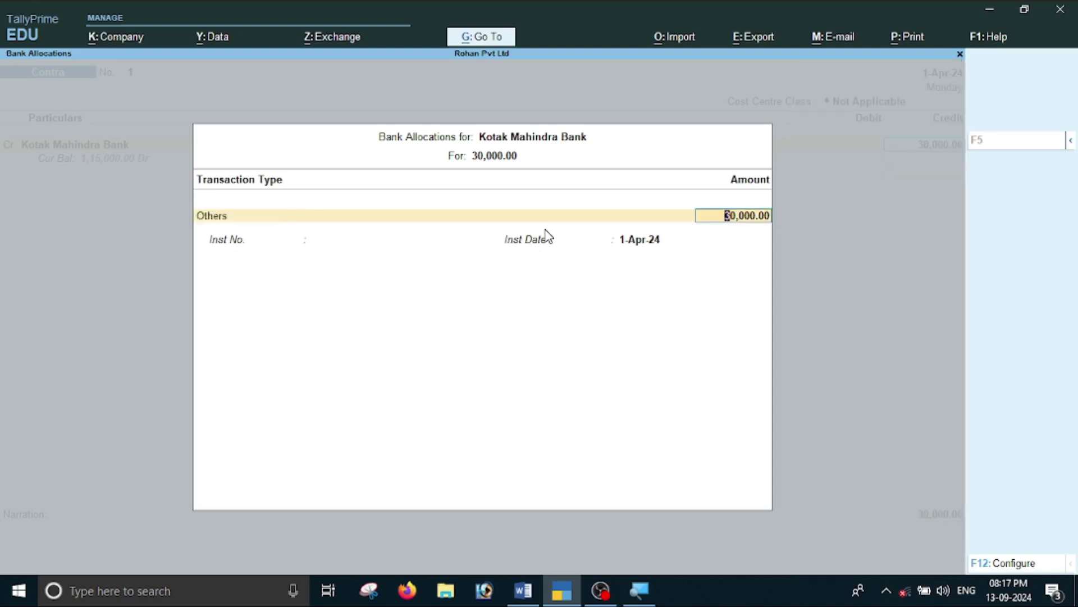
key(Return)
key(Return)
key(Return)
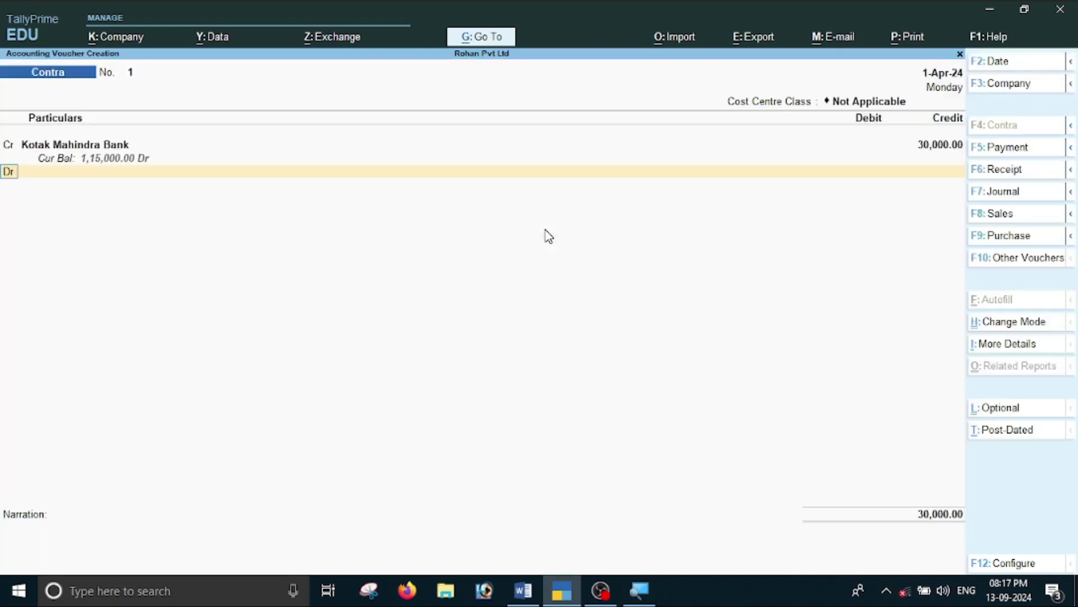
key(Return)
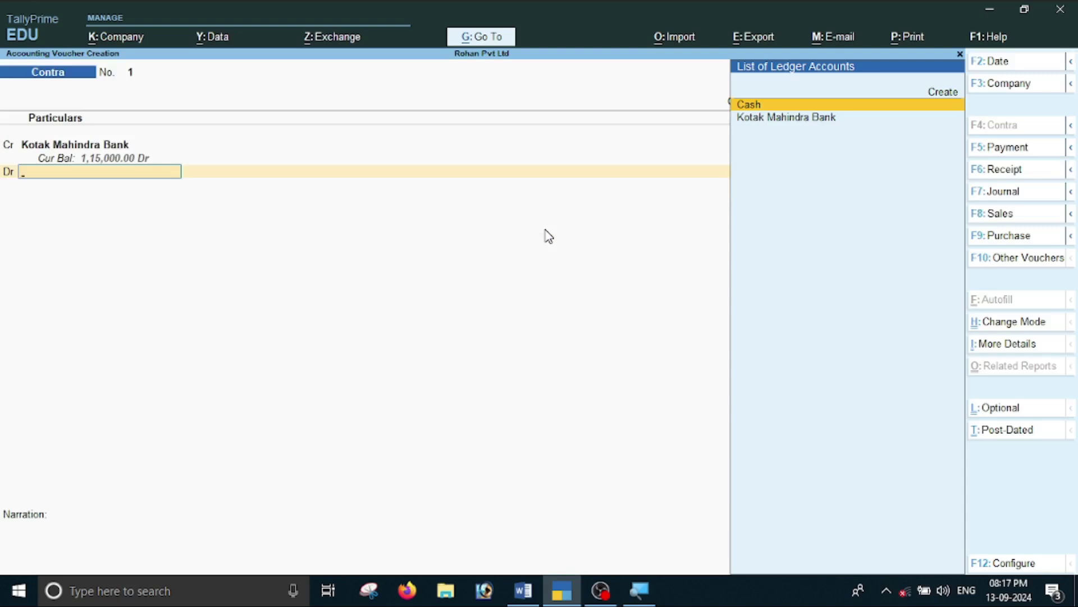
key(Return)
key(Return)
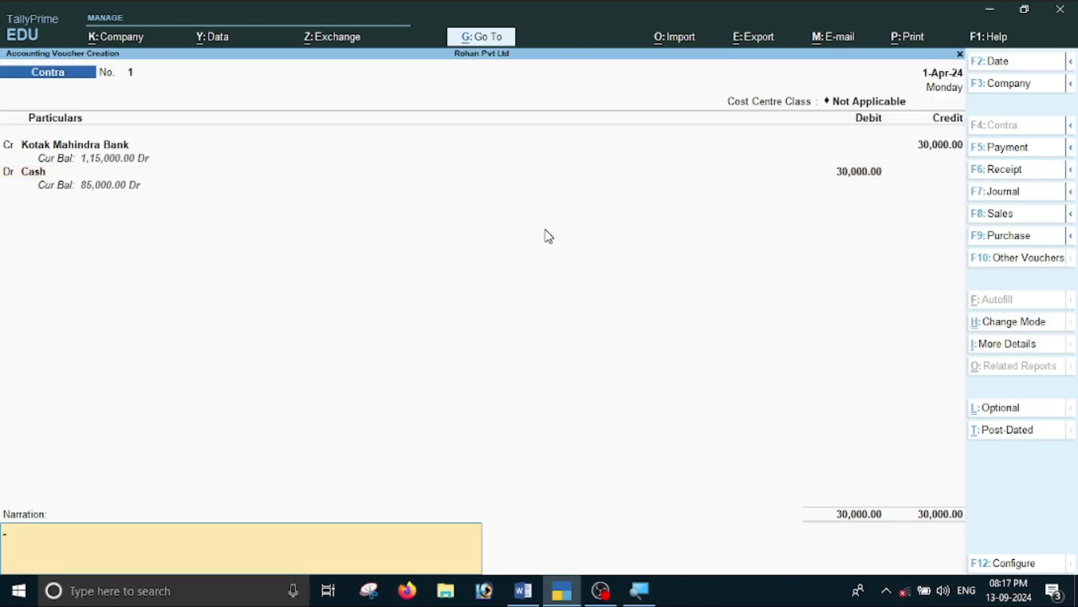
key(Return)
key(Return)
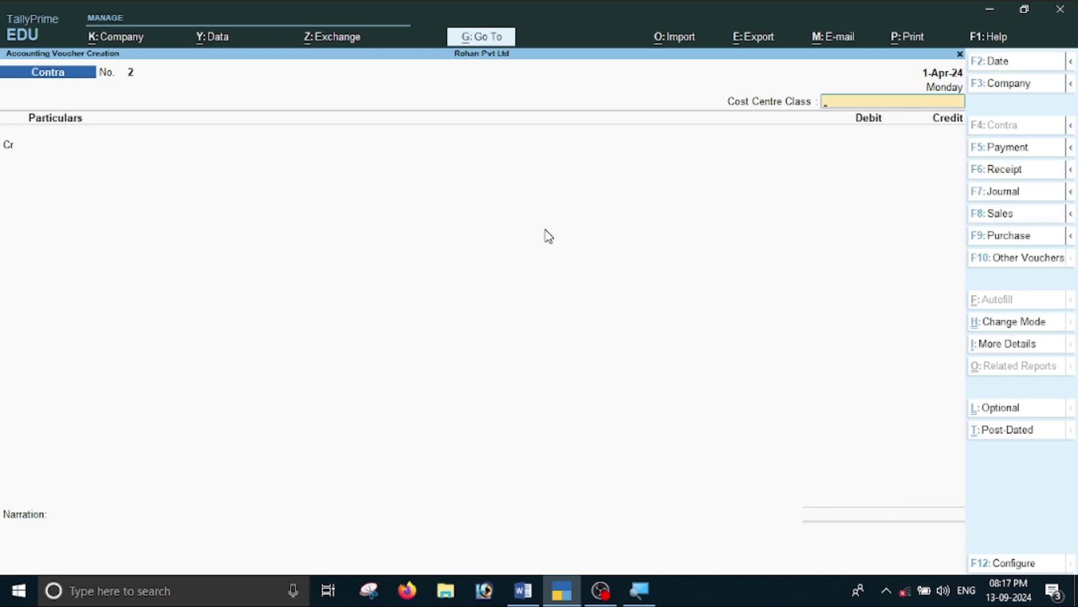
key(alt+Tab)
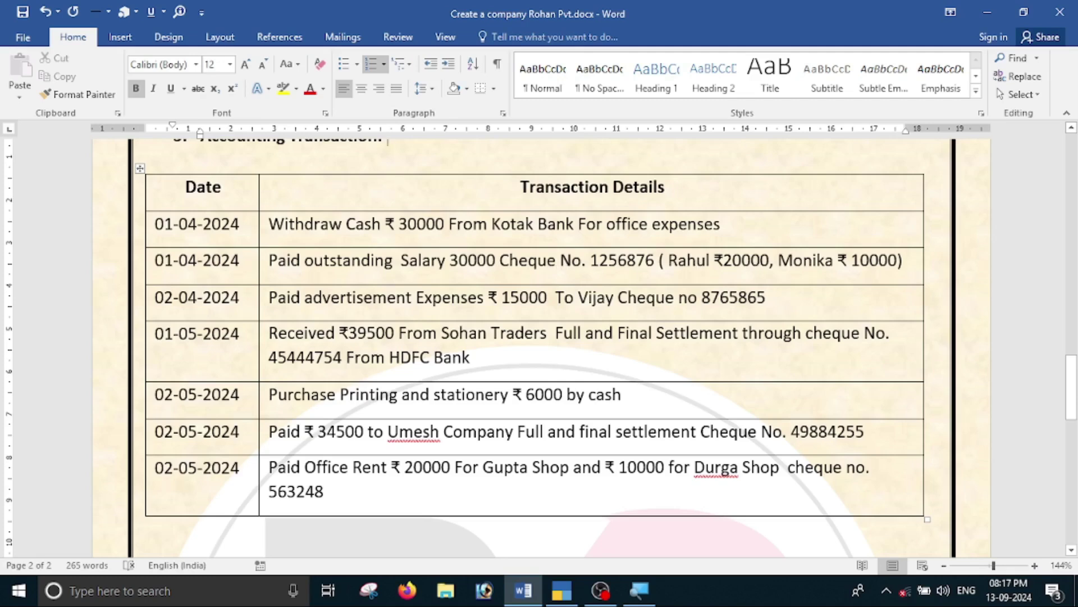
drag(459, 260, 509, 261)
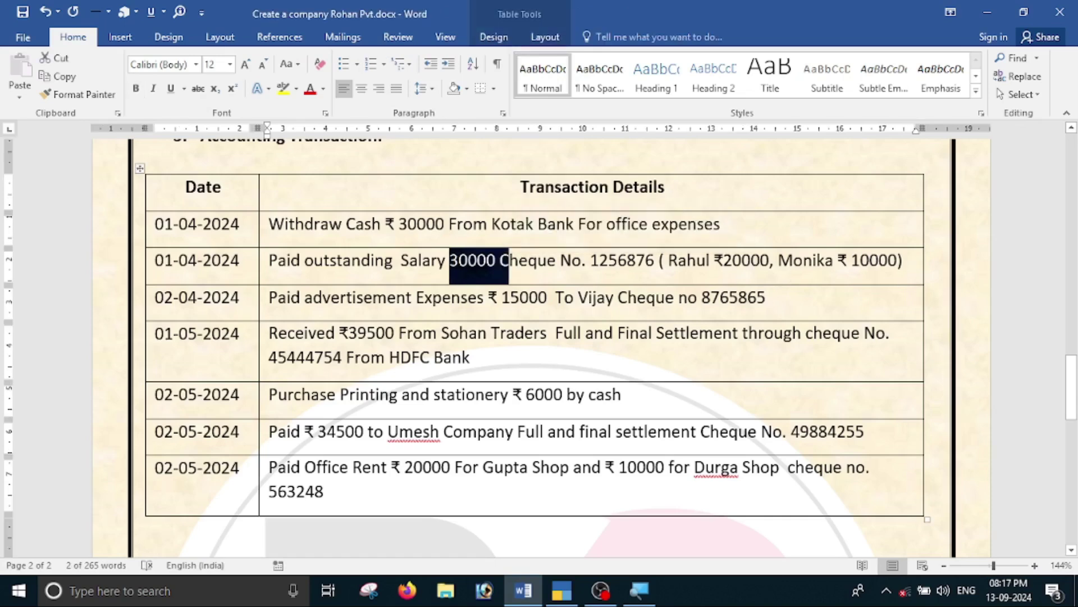
click(572, 260)
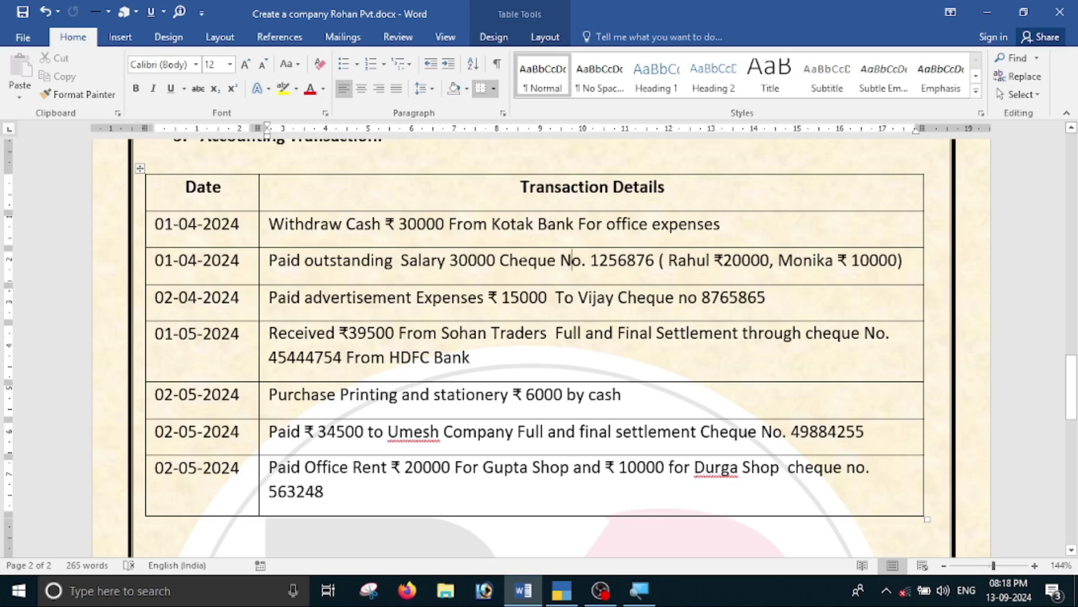
key(alt+Tab)
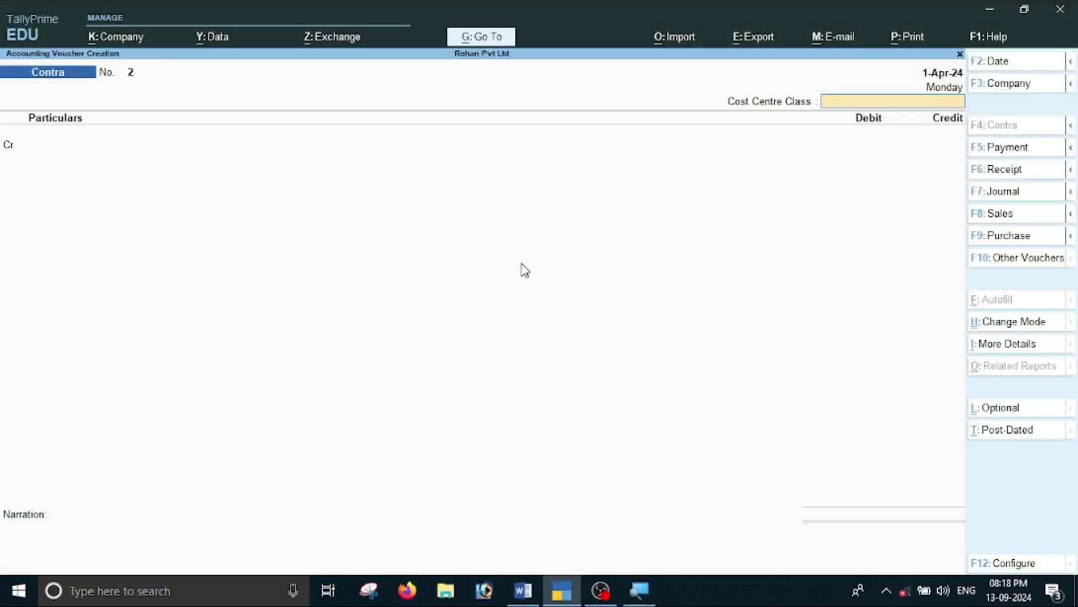
Switch to a Payment voucher dated 1-Apr-24 and start a new ledger with Alt+C.
key(F5)
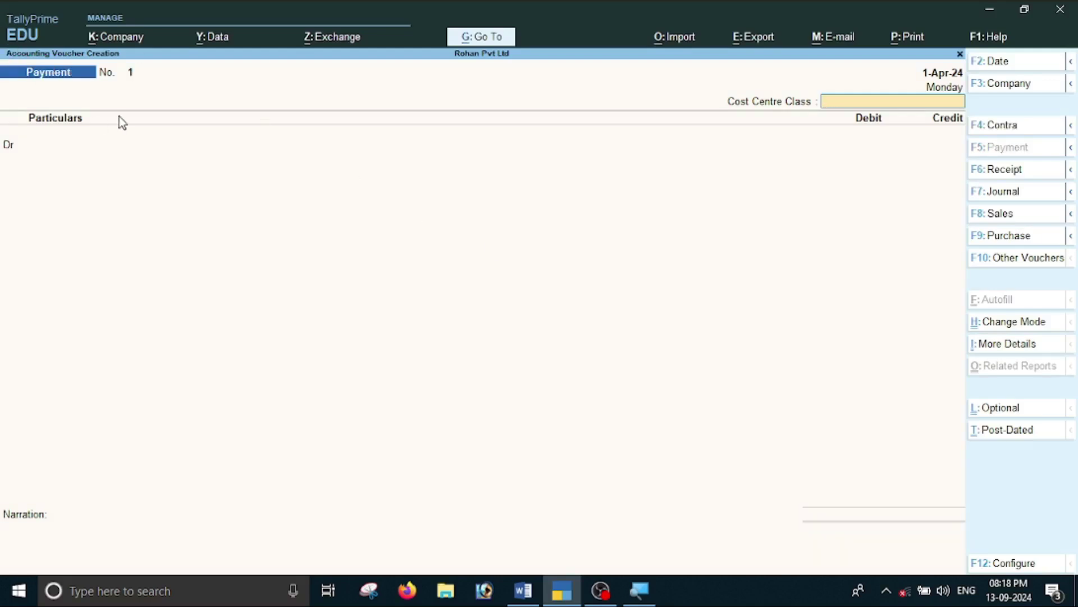
key(F2)
text(1)
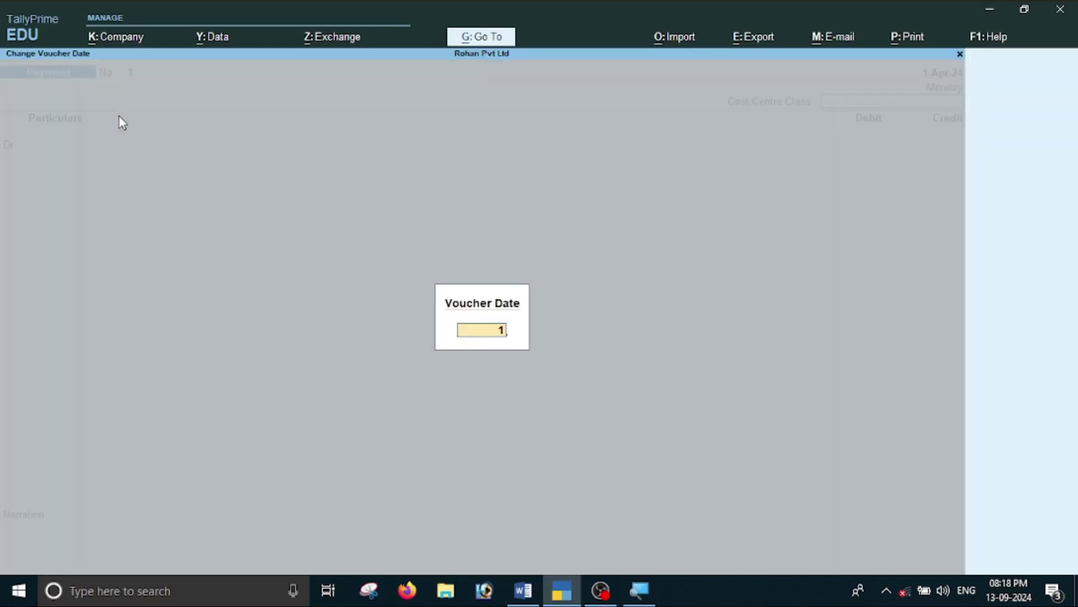
text(-4)
key(Return)
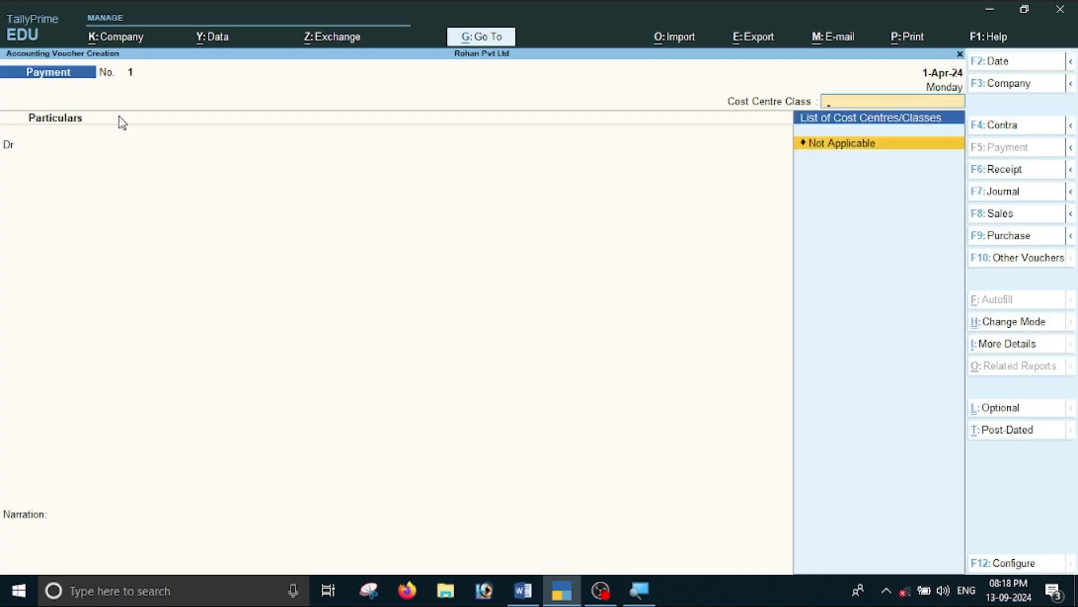
key(Return)
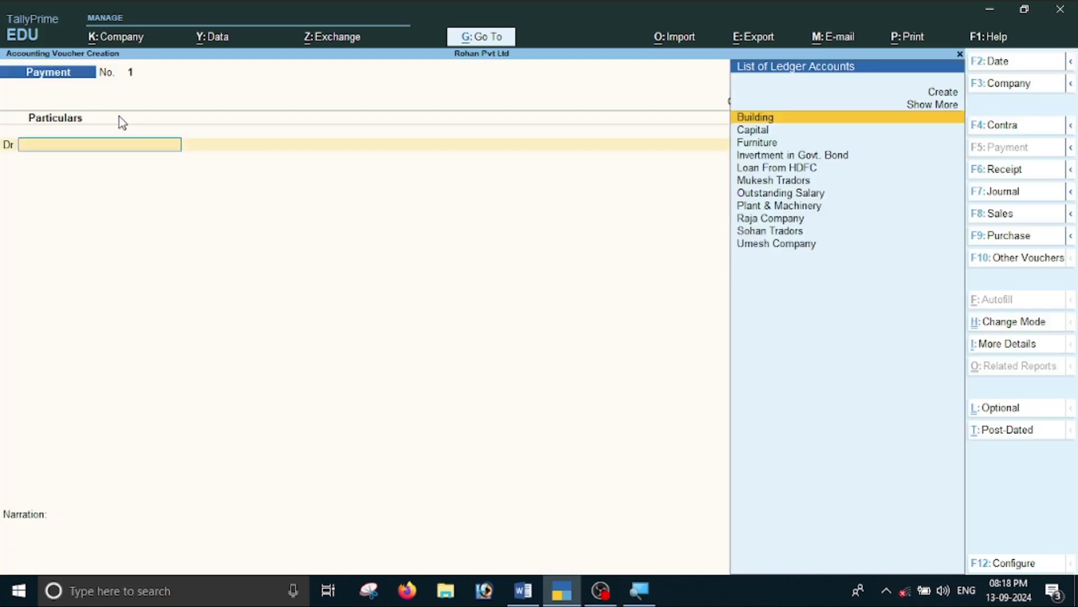
key(alt+Tab)
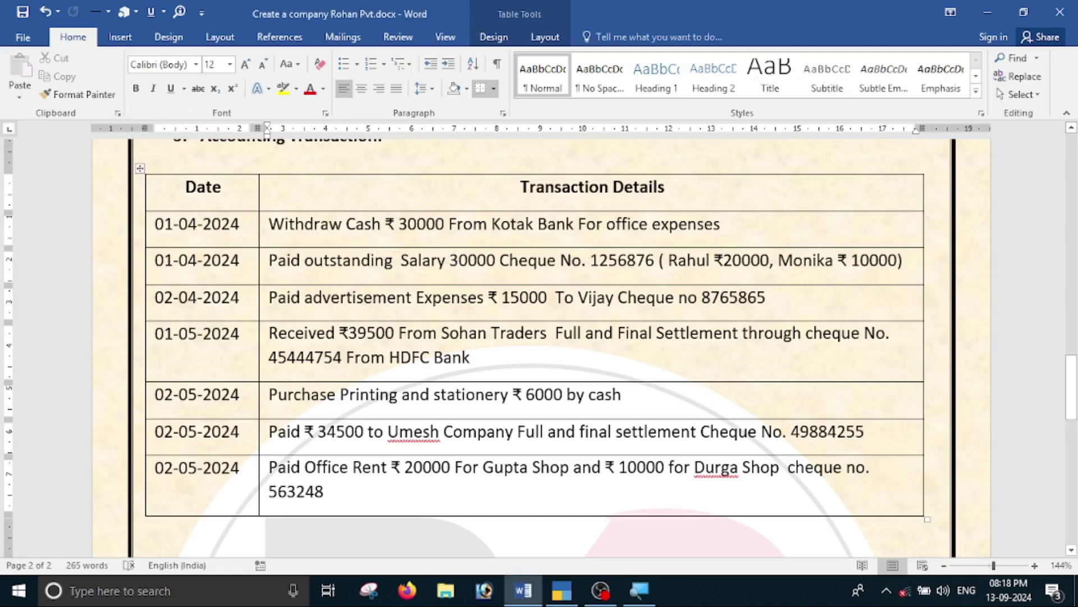
key(alt+Tab)
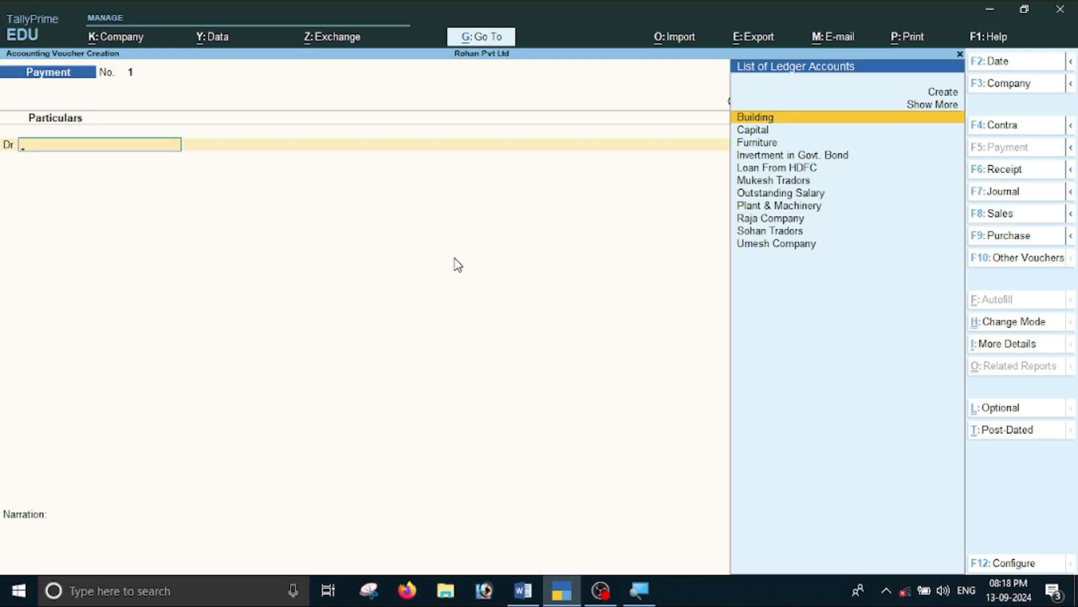
key(alt+c)
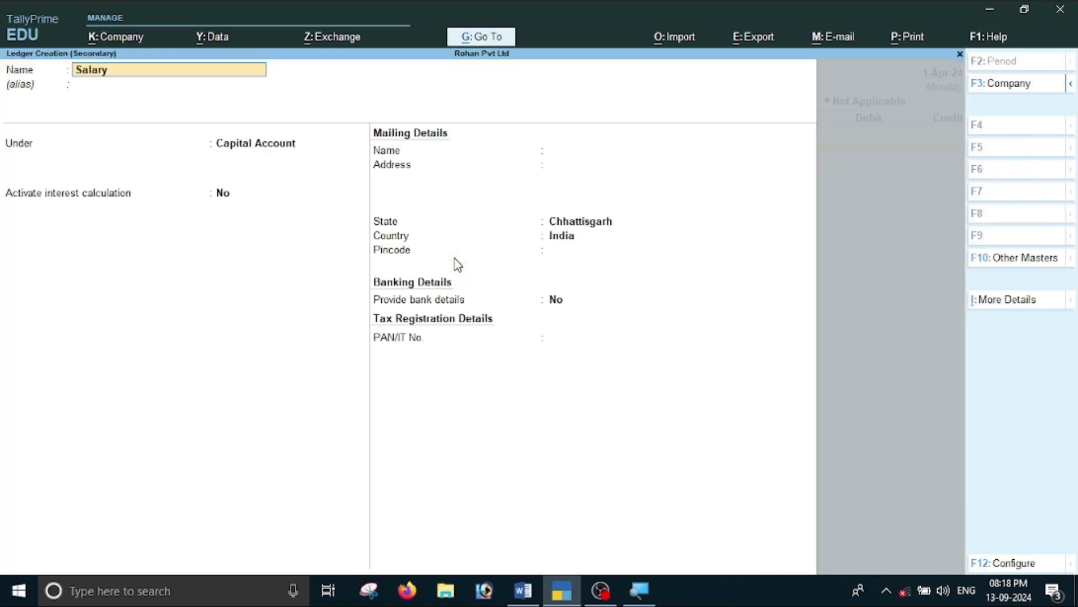
Name the new ledger Salary and place it under Indirect Expenses.
key(Return)
text(i)
key(Down)
key(Down)
key(Down)
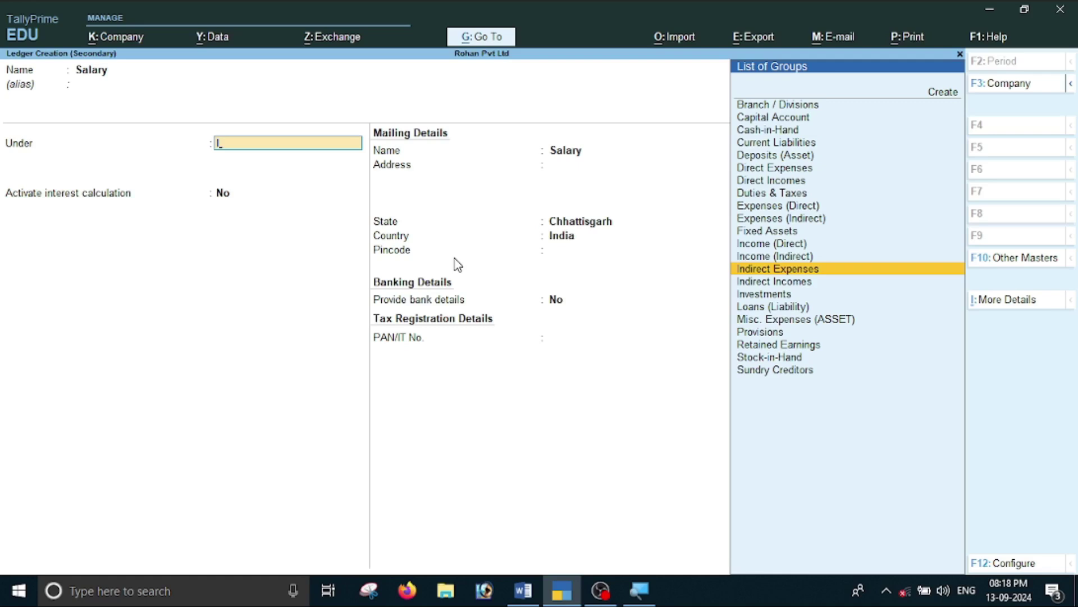
key(Return)
key(Return)
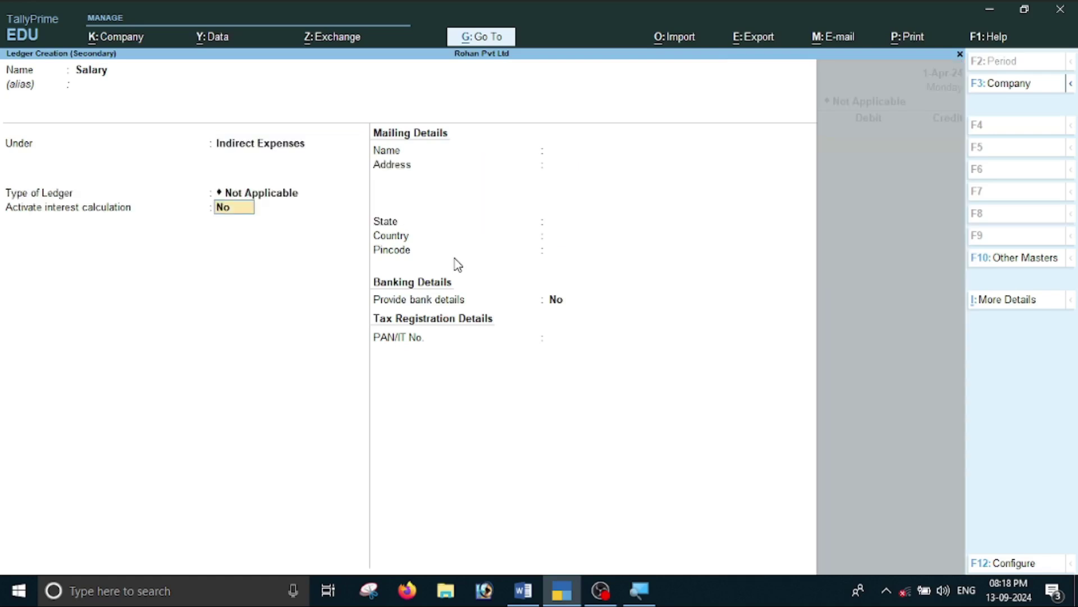
key(alt+Tab)
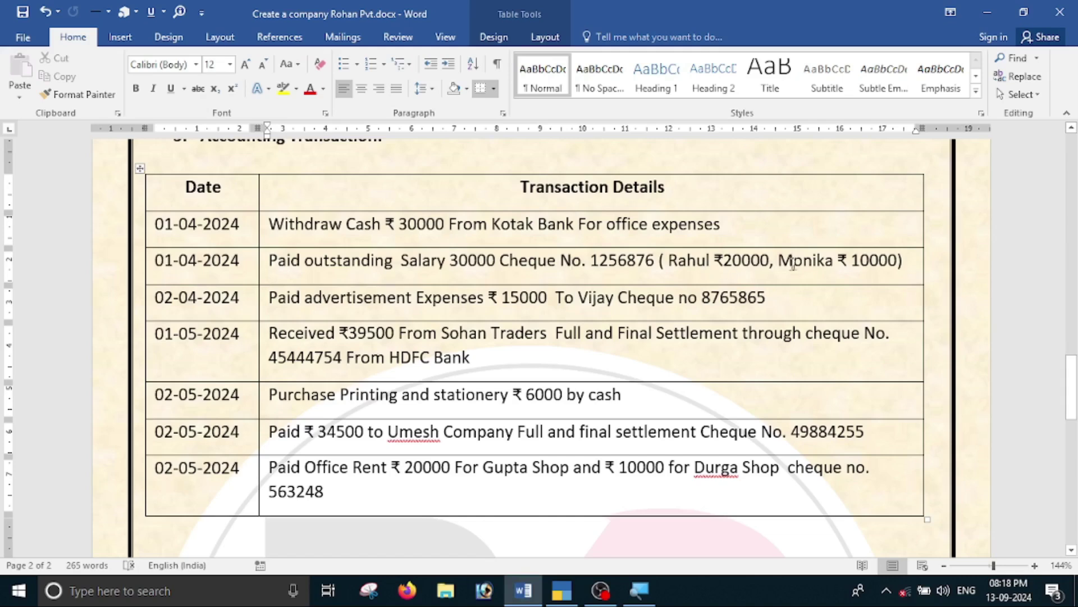
key(alt+Tab)
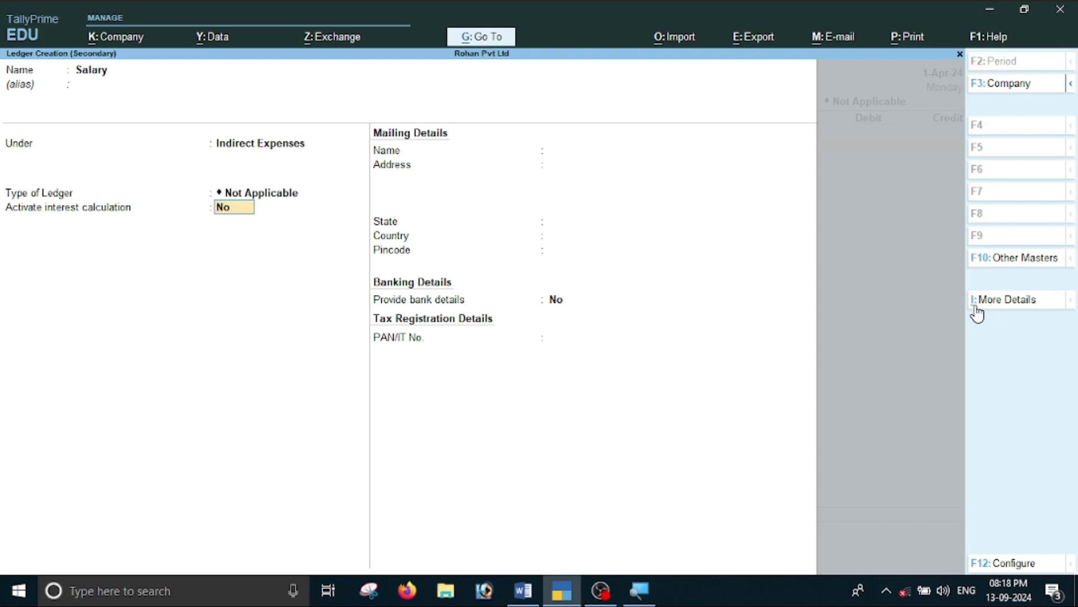
Set cost centre applicability to Yes for Salary and save the ledger.
key(ctrl+i)
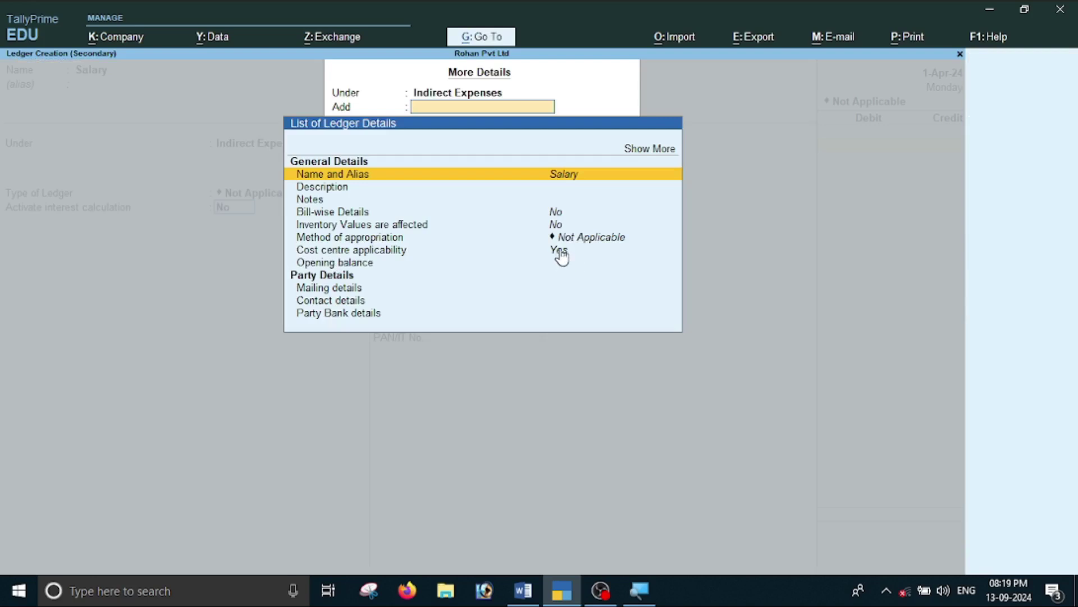
key(Down)
key(Down)
key(Down)
key(Down)
key(Down)
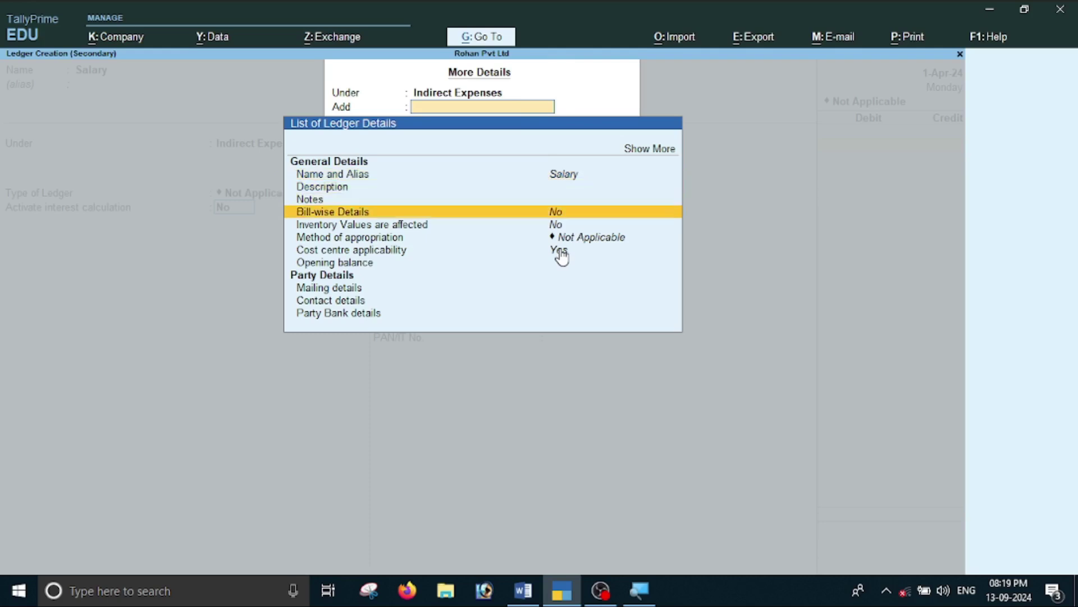
key(Down)
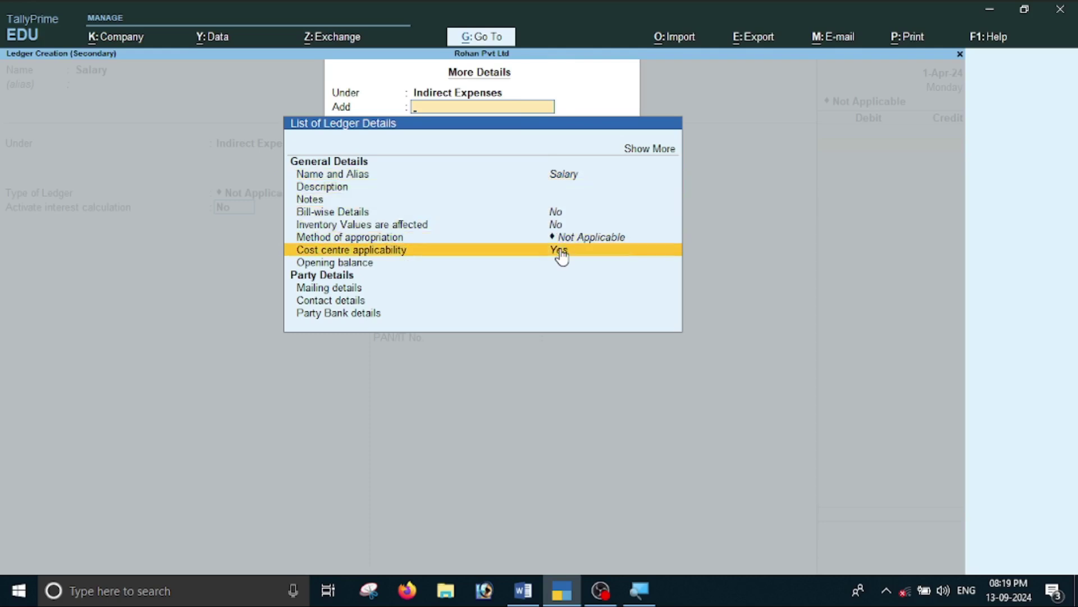
key(Return)
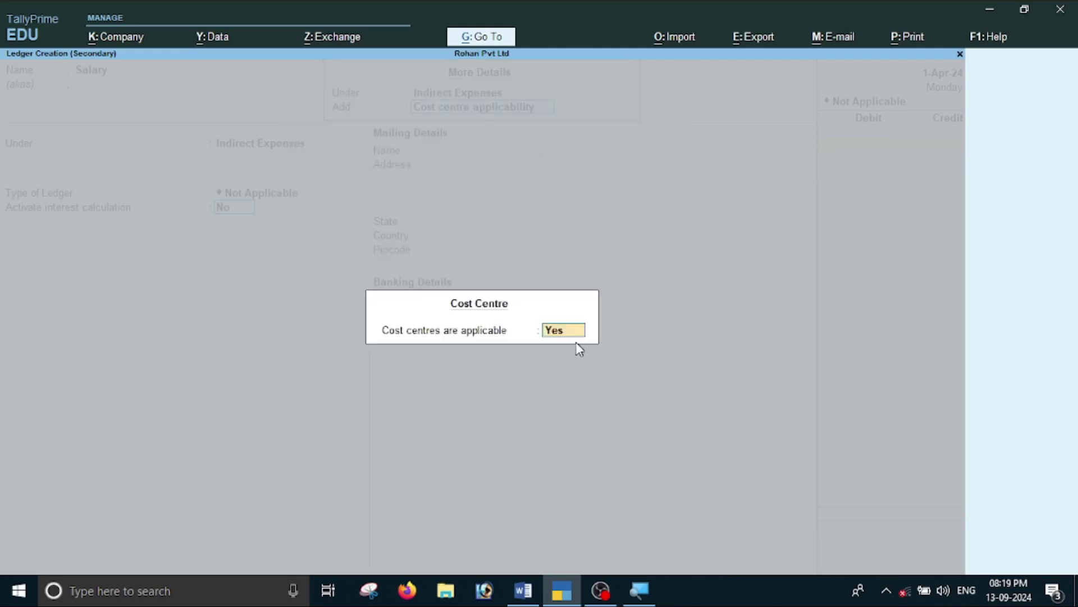
key(Return)
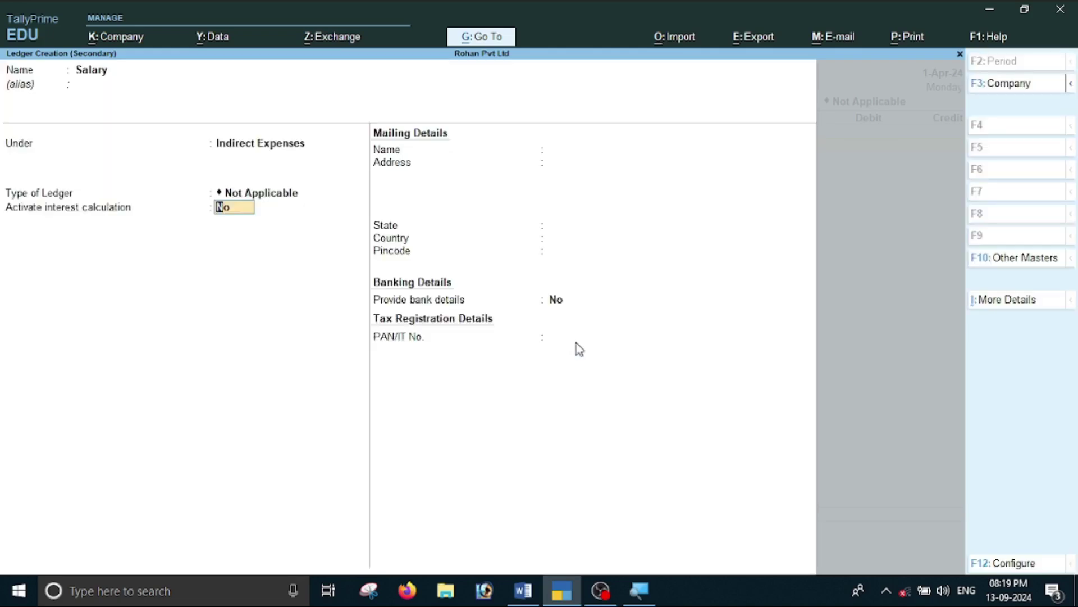
key(Return)
key(Return)
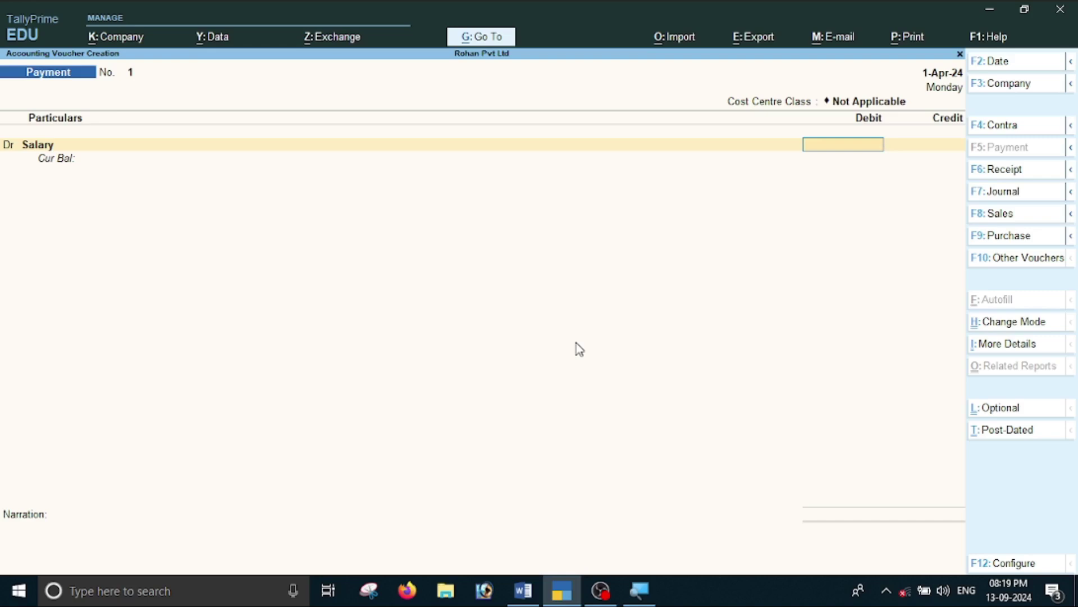
Reopen the Salary ledger for alteration and bring up Company Features with F11.
key(BackSpace)
key(ctrl+Return)
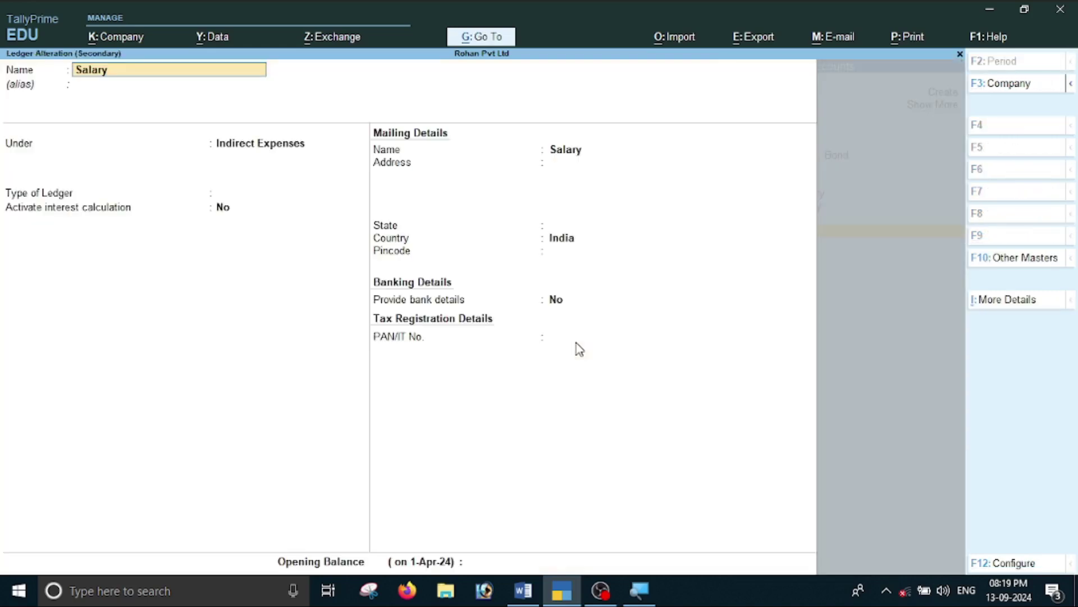
key(ctrl+i)
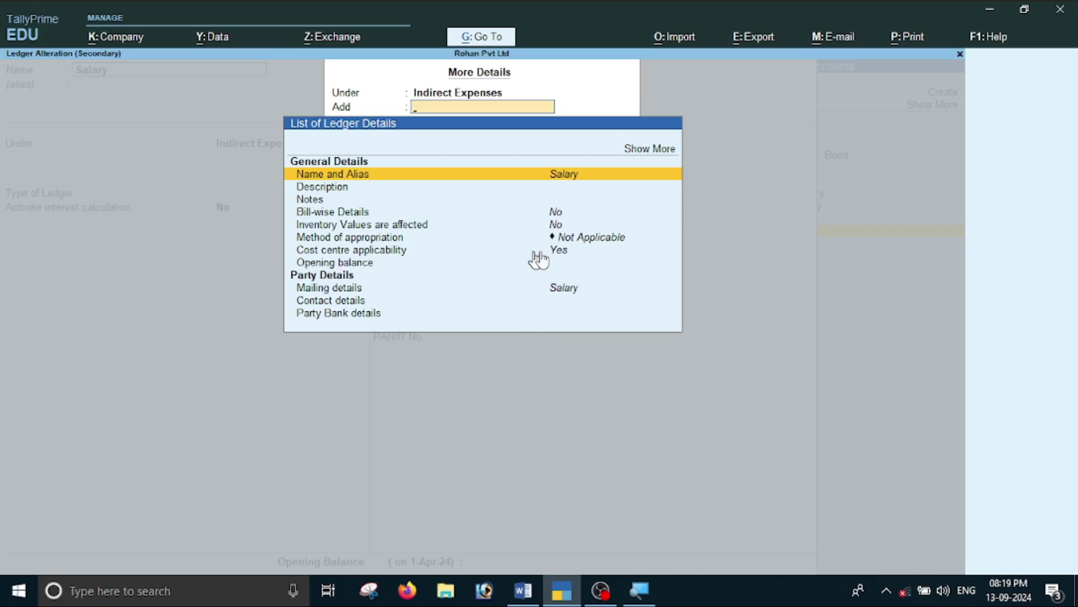
key(Escape)
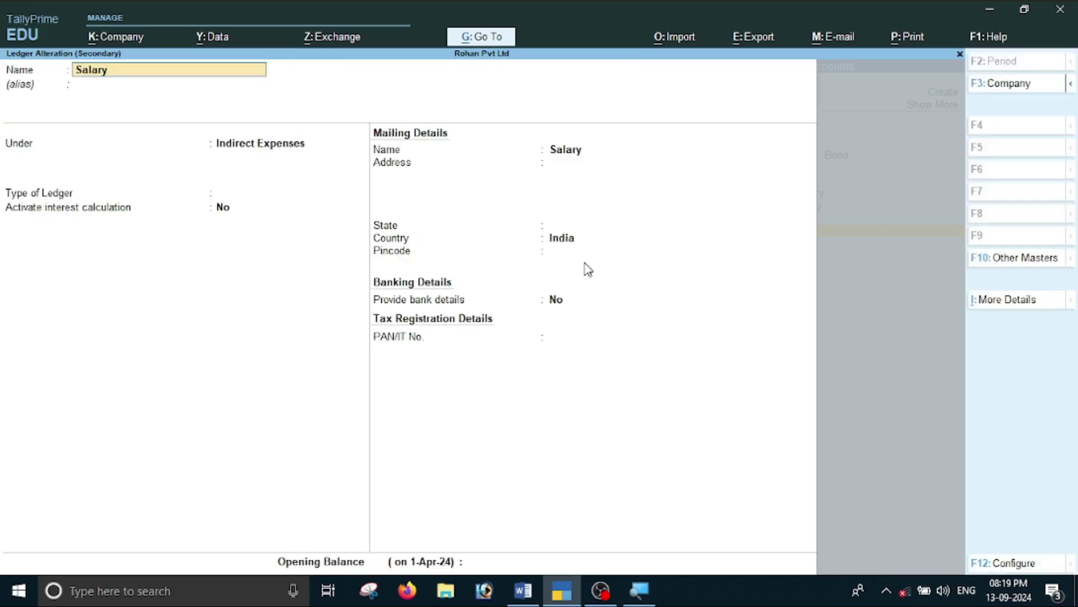
key(F11)
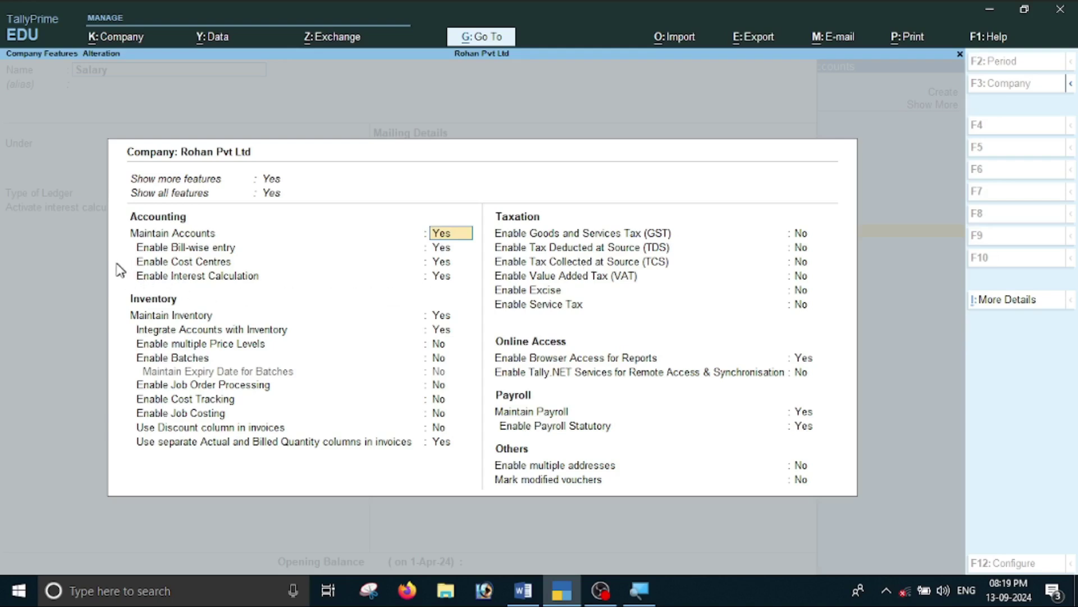
Set Enable Cost Centres to Yes in Company Features and accept.
click(442, 263)
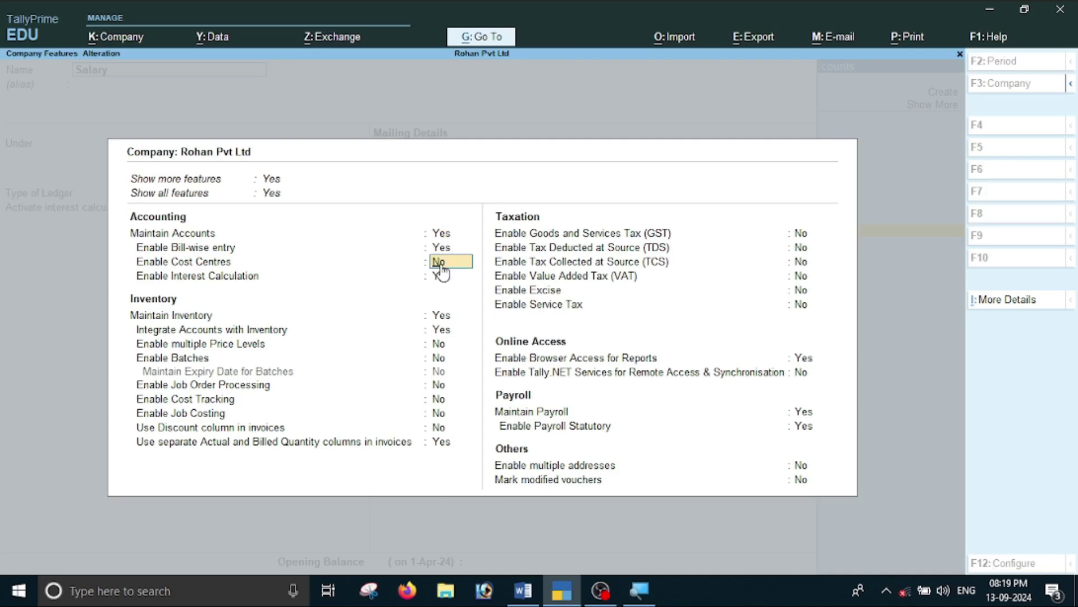
click(440, 265)
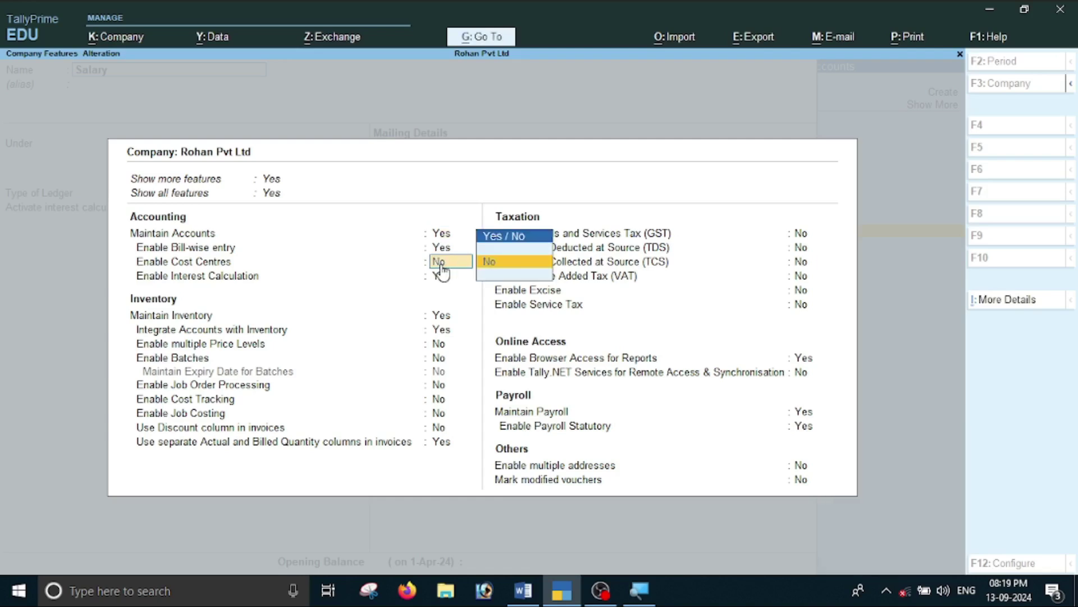
key(y)
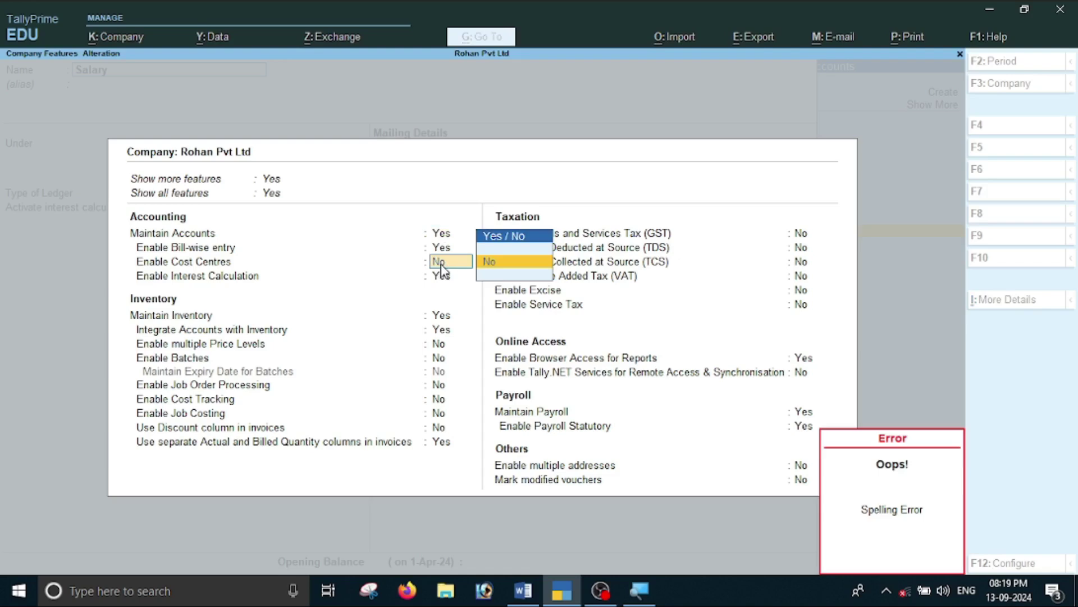
key(BackSpace)
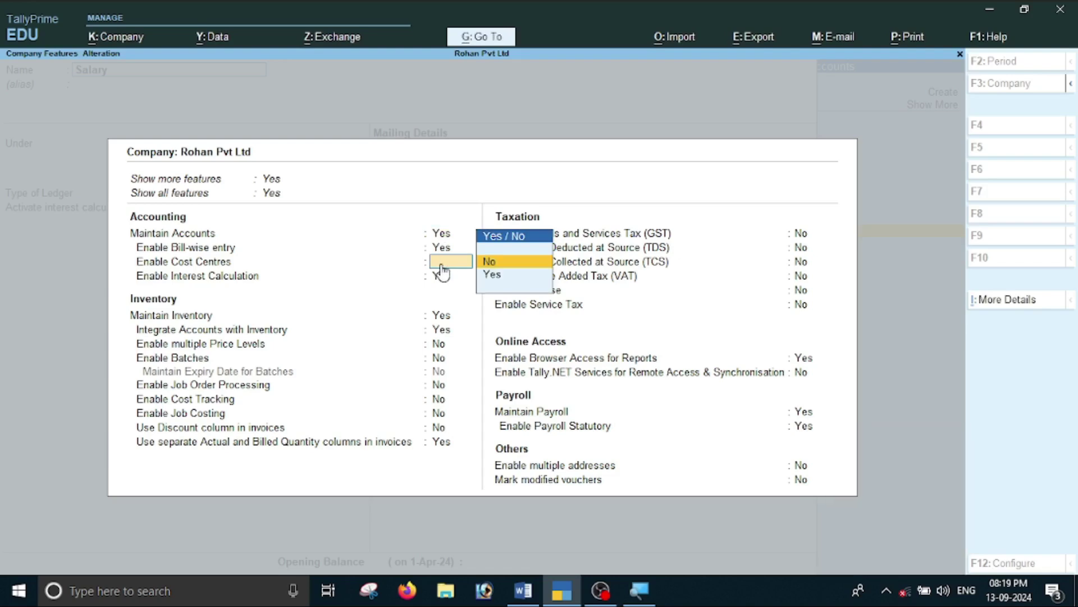
text(y)
key(Return)
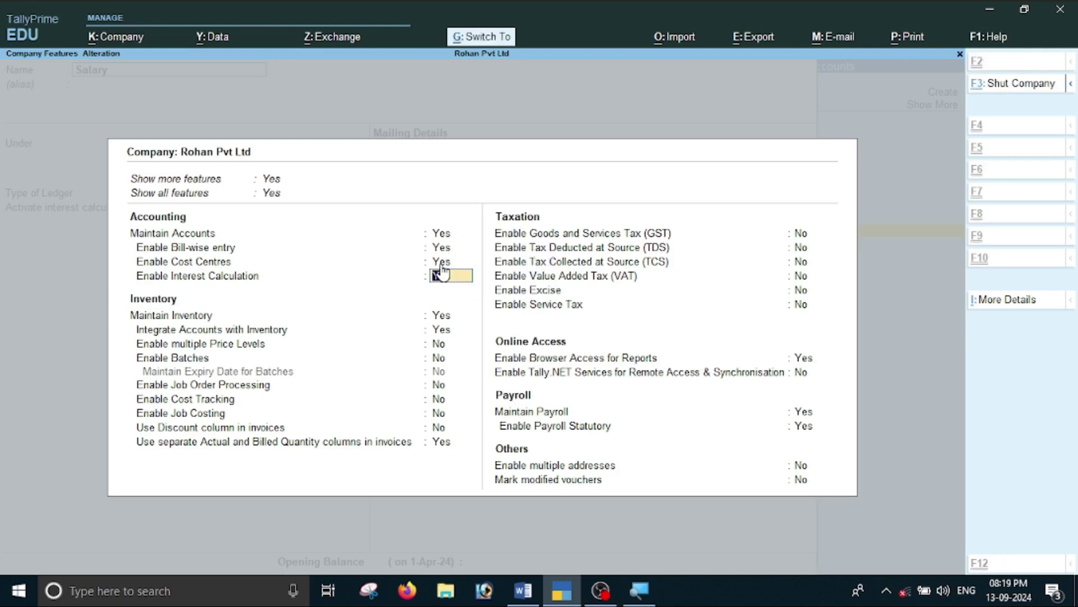
key(ctrl+a)
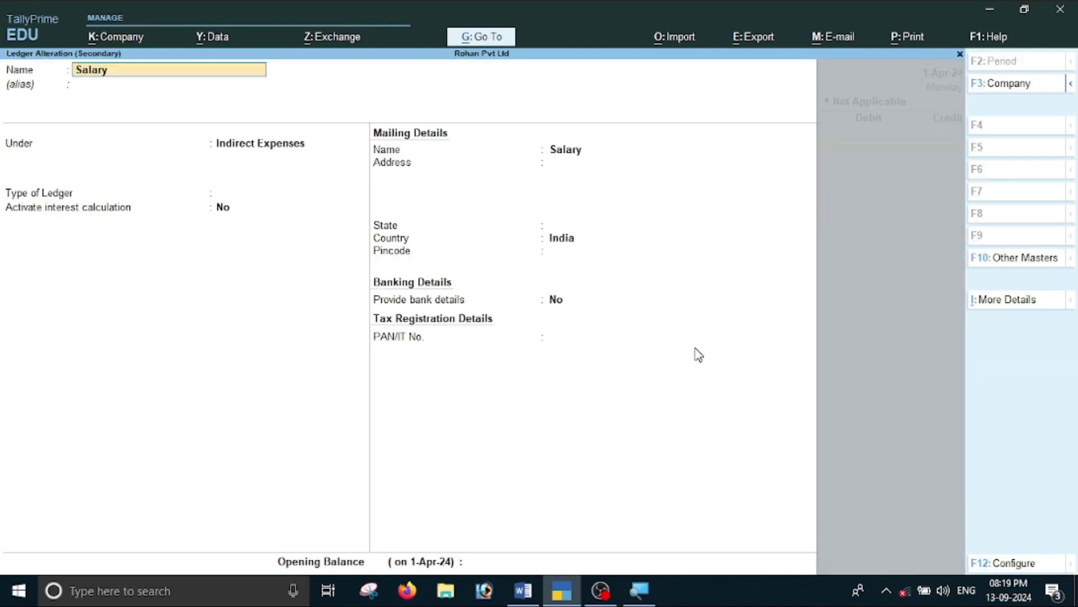
Keep cost centre applicability Yes for Salary and save the altered ledger.
click(1003, 301)
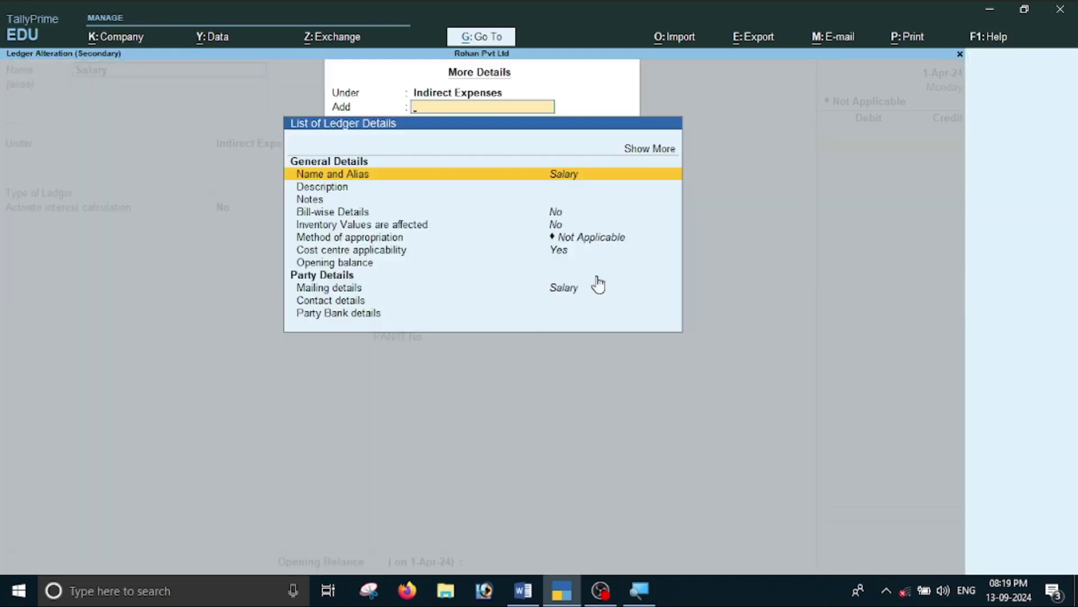
click(556, 254)
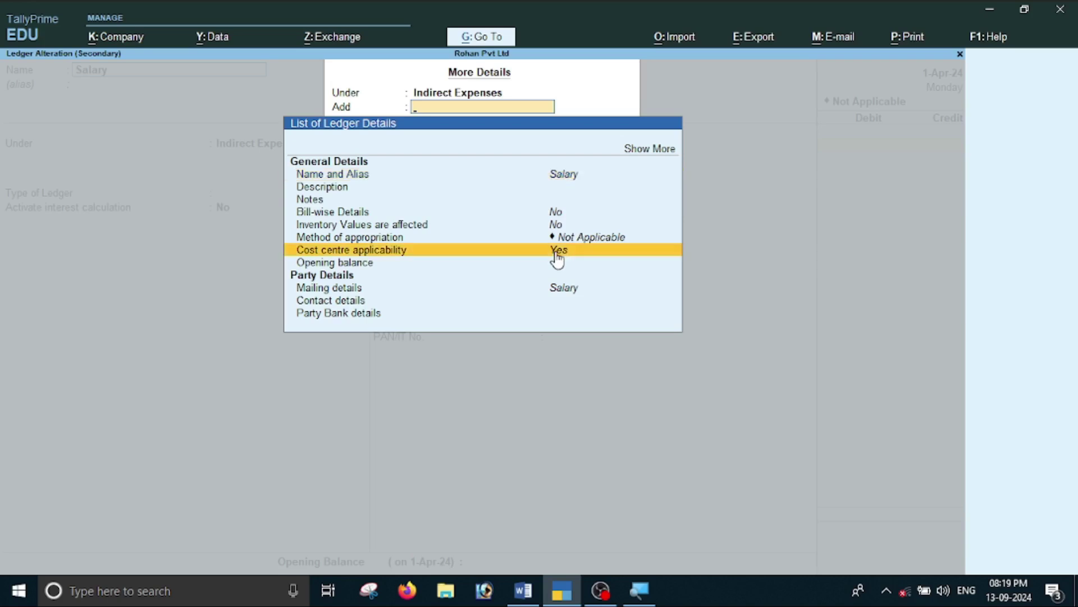
click(558, 255)
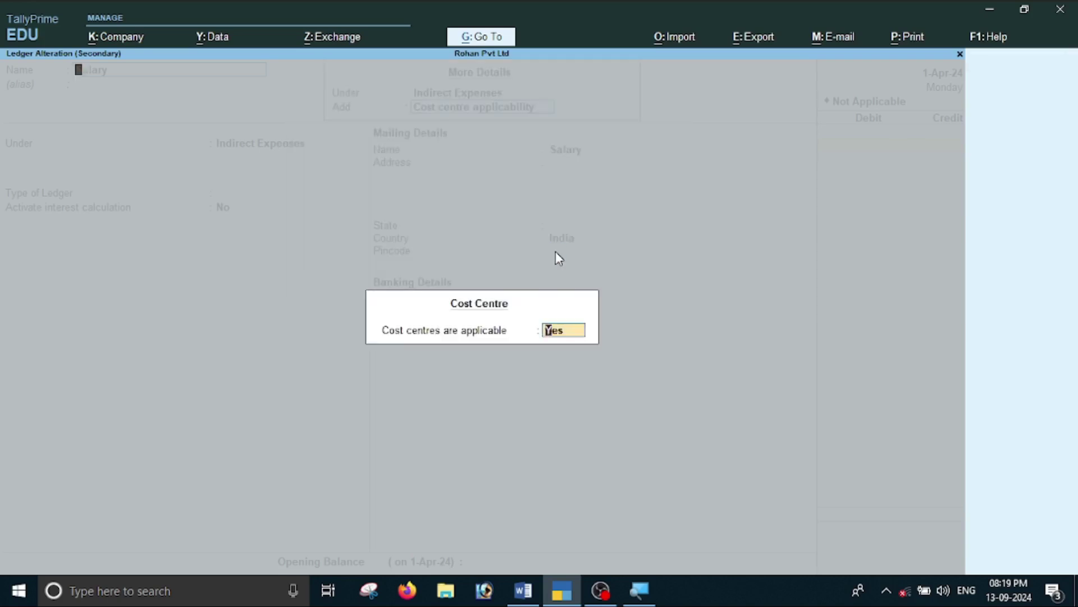
key(Return)
key(Return)
key(Return)
key(Return)
key(Return)
key(Return)
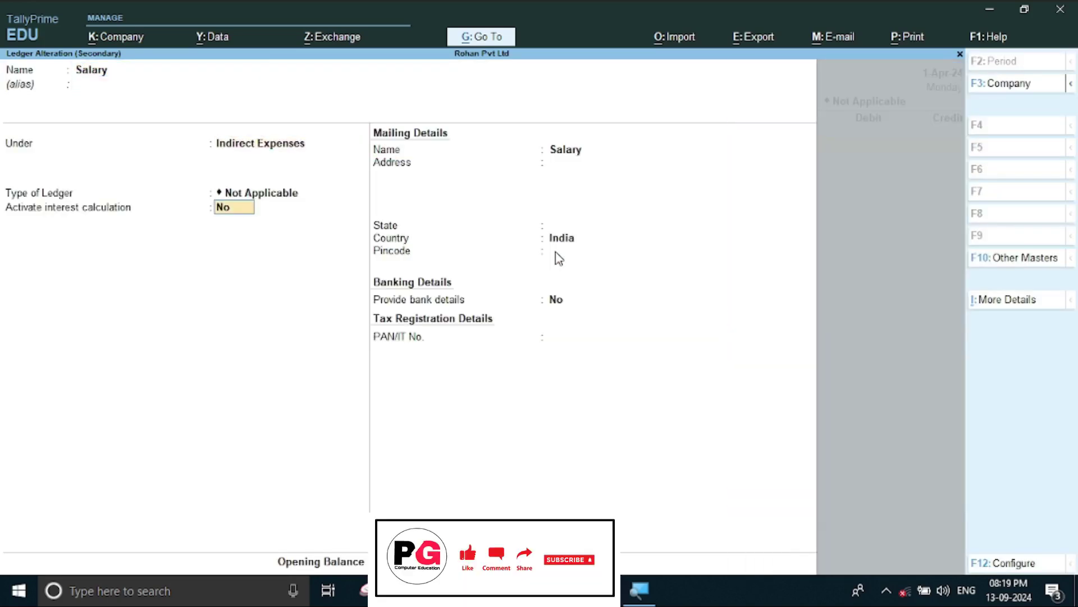
key(Return)
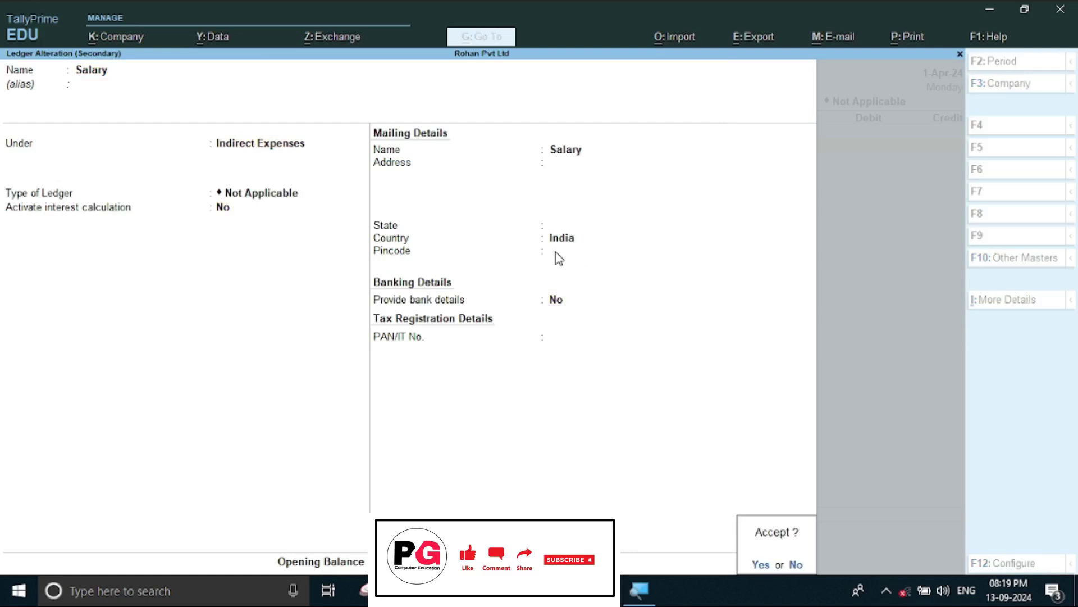
key(Return)
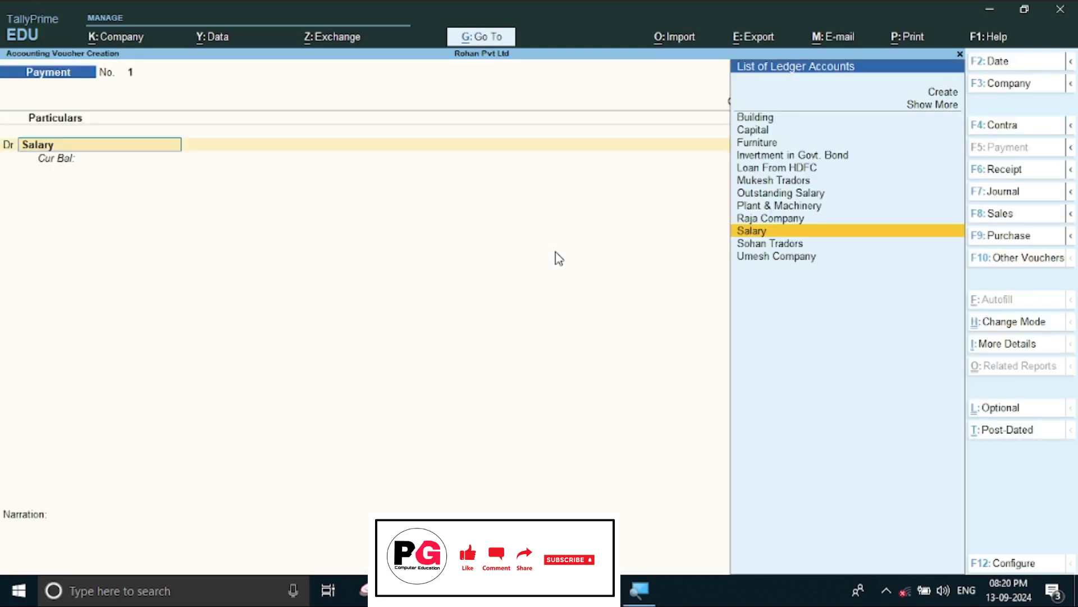
Debit Salary with 30,000 and open its cost allocations.
key(Return)
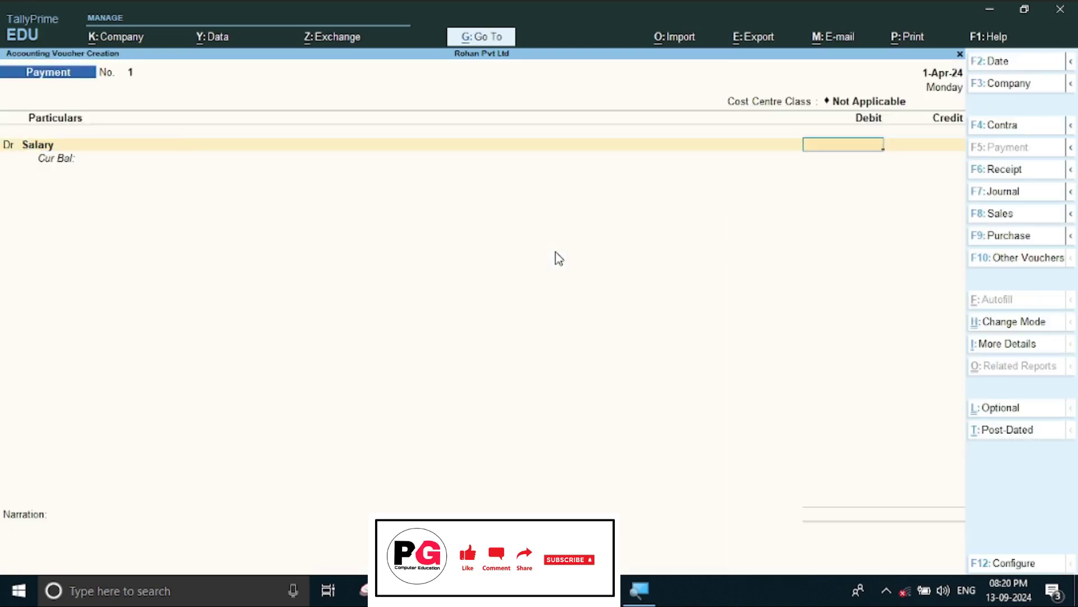
key(alt+Tab)
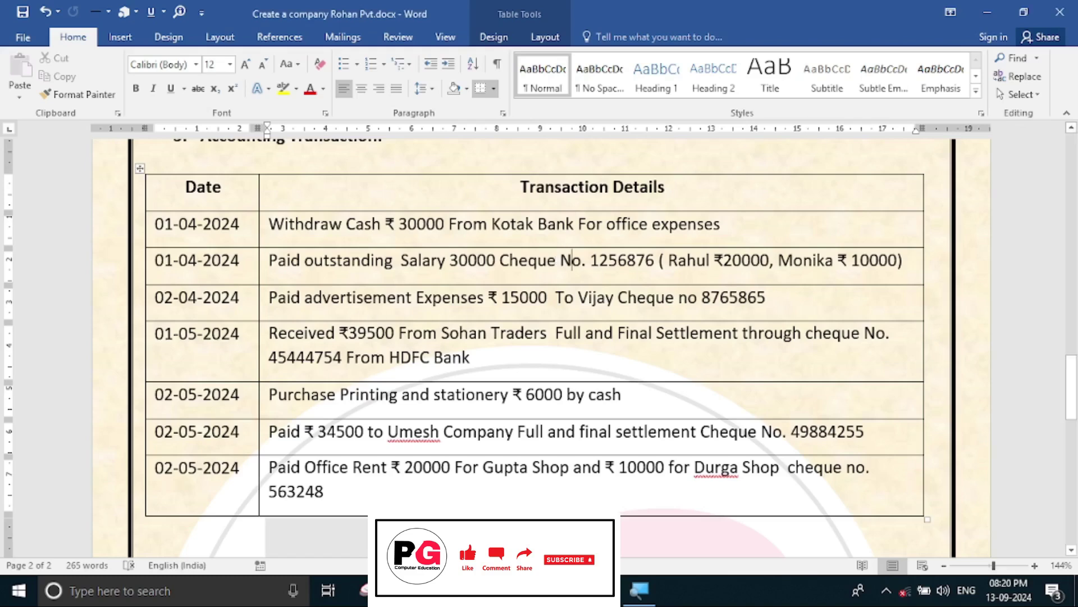
key(alt+Tab)
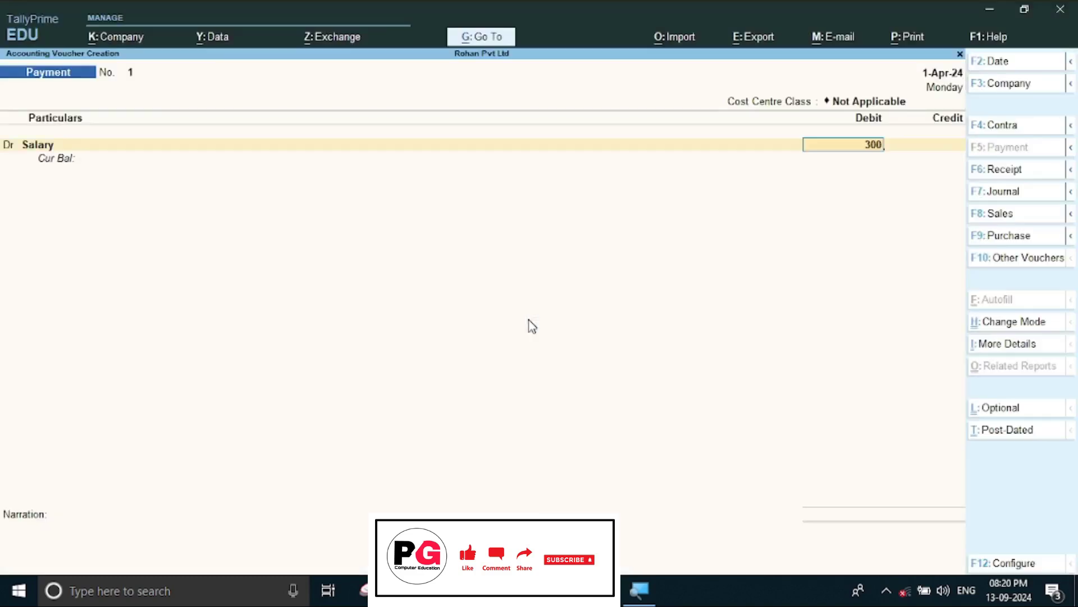
key(Return)
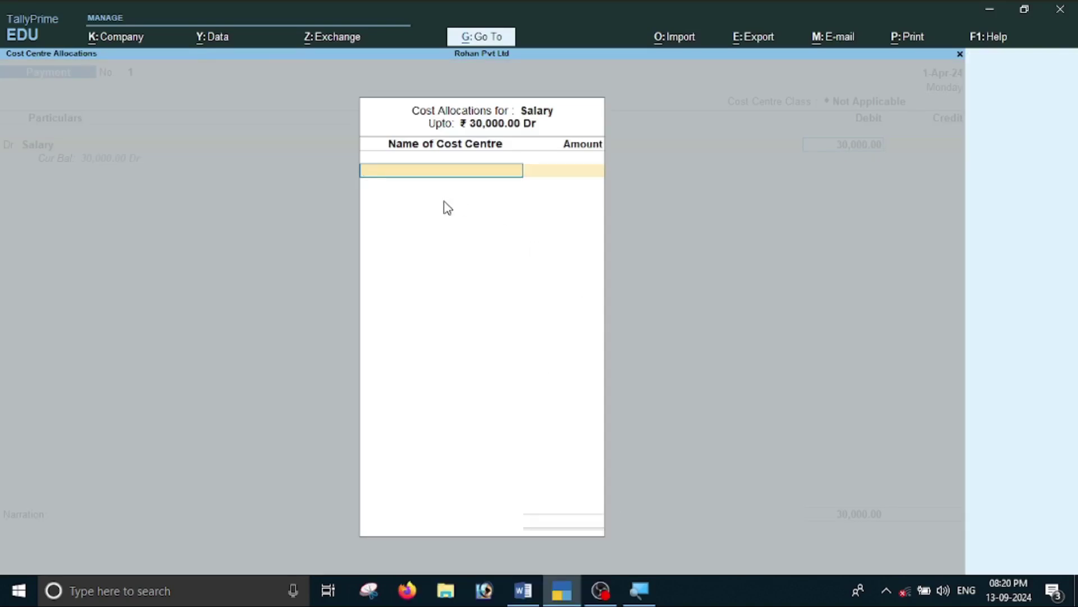
key(alt+Tab)
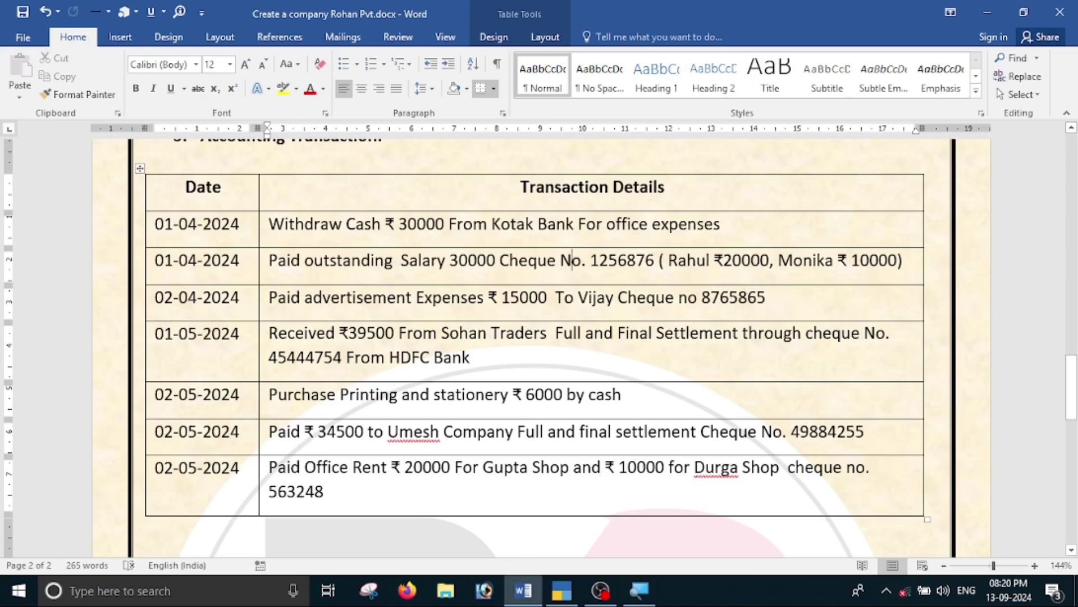
key(alt+Tab)
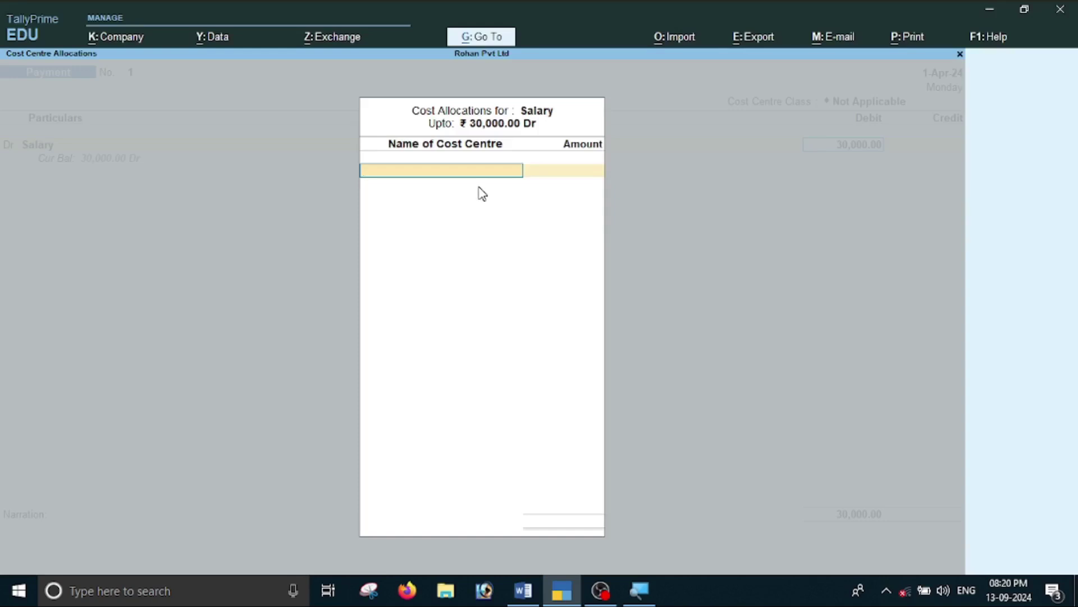
Create the first employee's cost centre and allocate it 20,000.
key(alt+c)
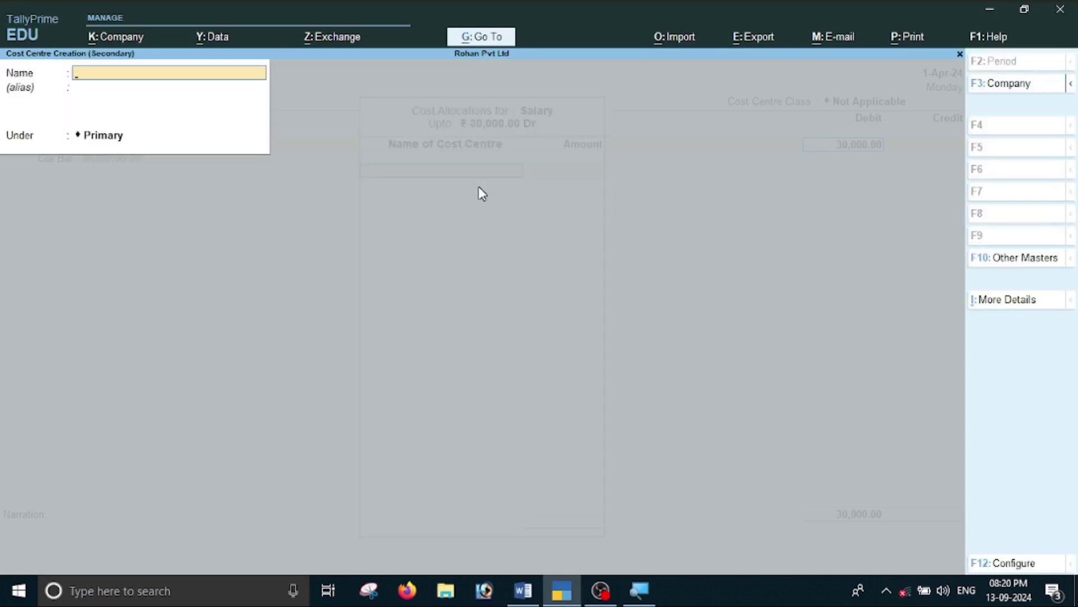
text(Rahul)
key(Return)
key(Return)
key(Return)
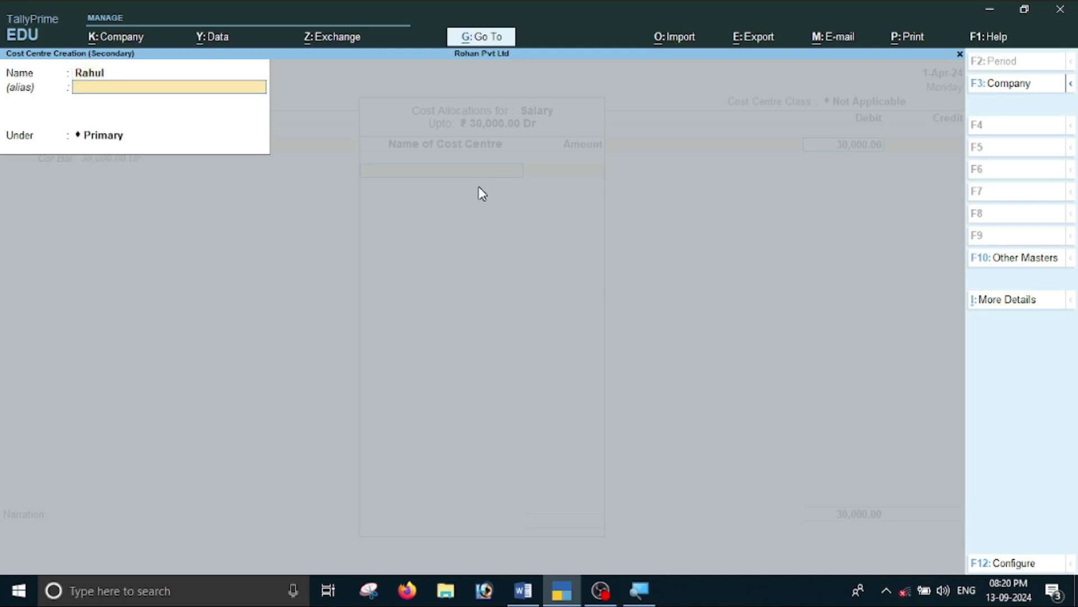
key(Return)
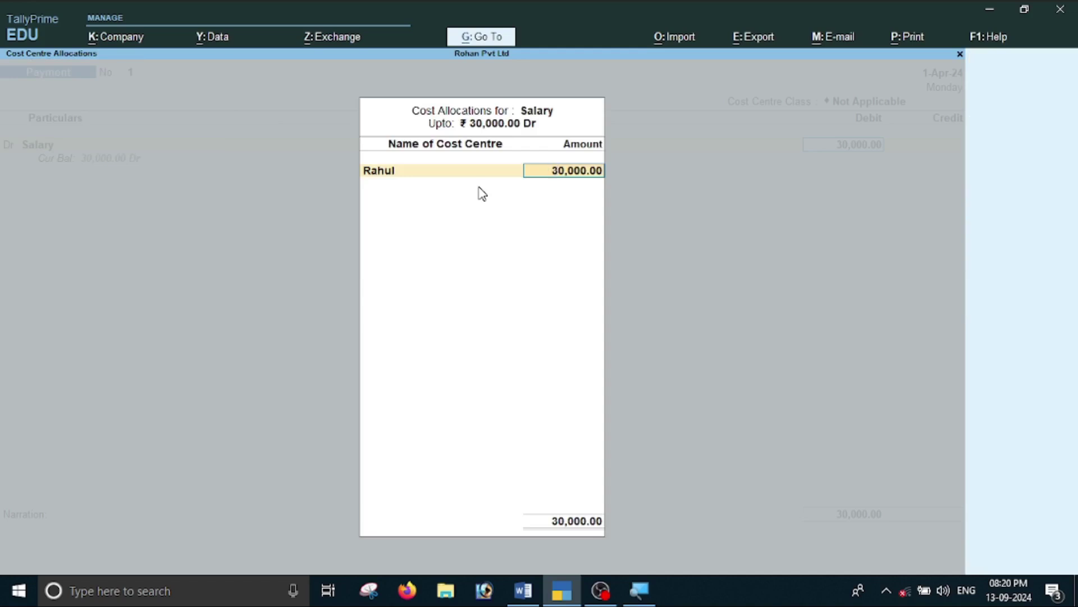
key(alt+Tab)
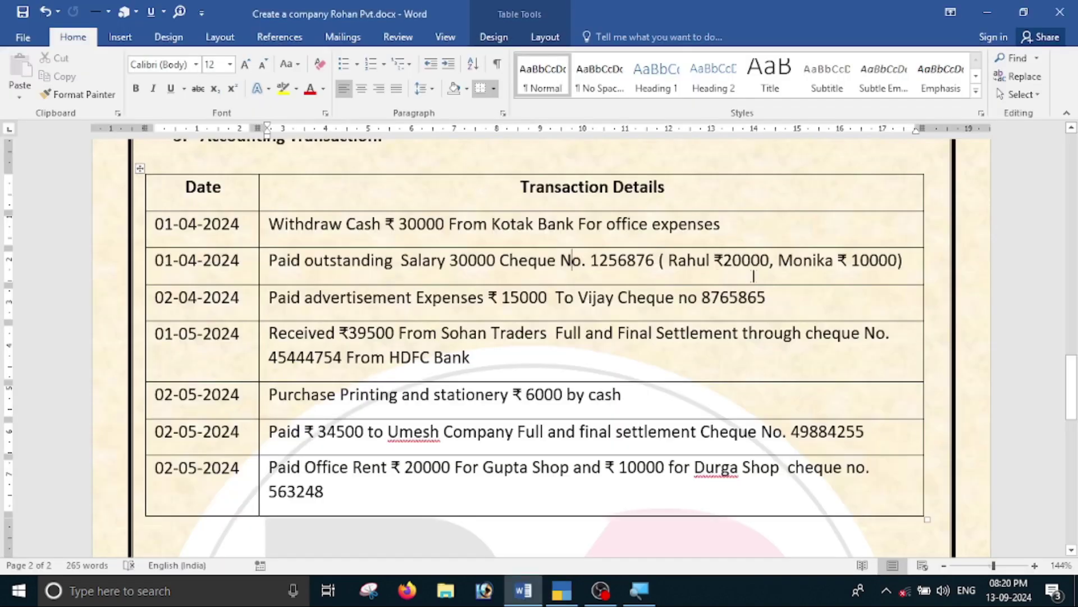
key(alt+Tab)
text(20000)
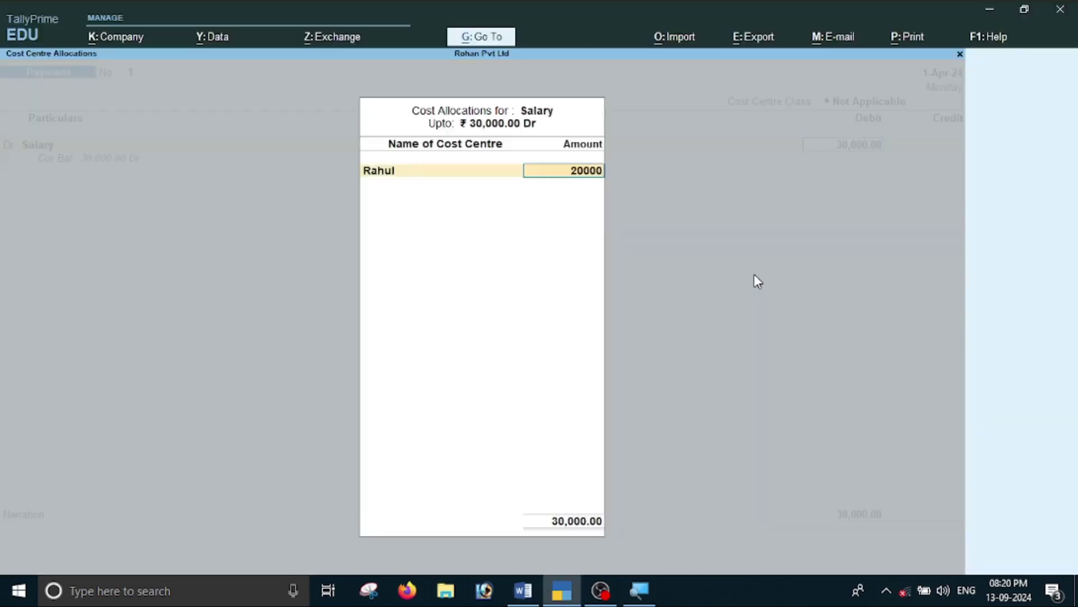
key(Return)
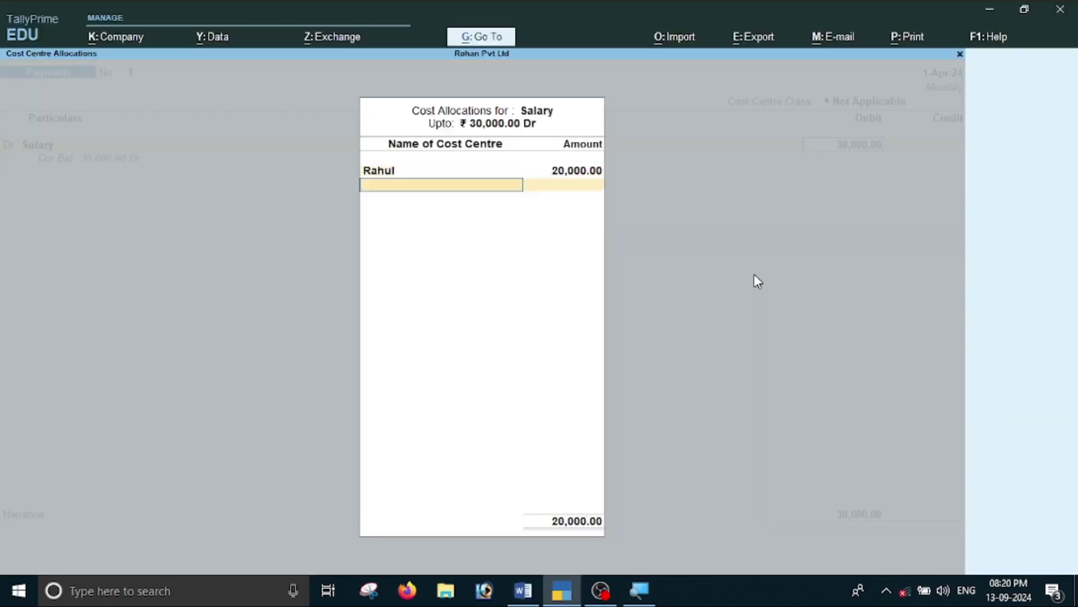
Create the second employee's cost centre with the remaining 10,000 and close the allocation.
key(alt+c)
text(Monika)
key(Return)
key(Return)
key(Return)
key(Return)
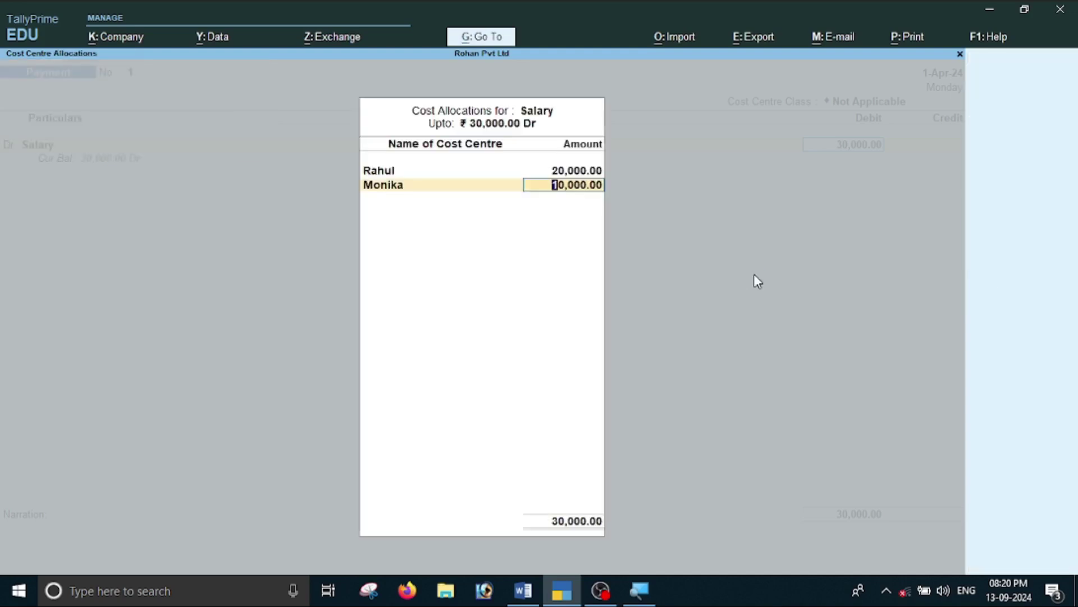
key(alt+Tab)
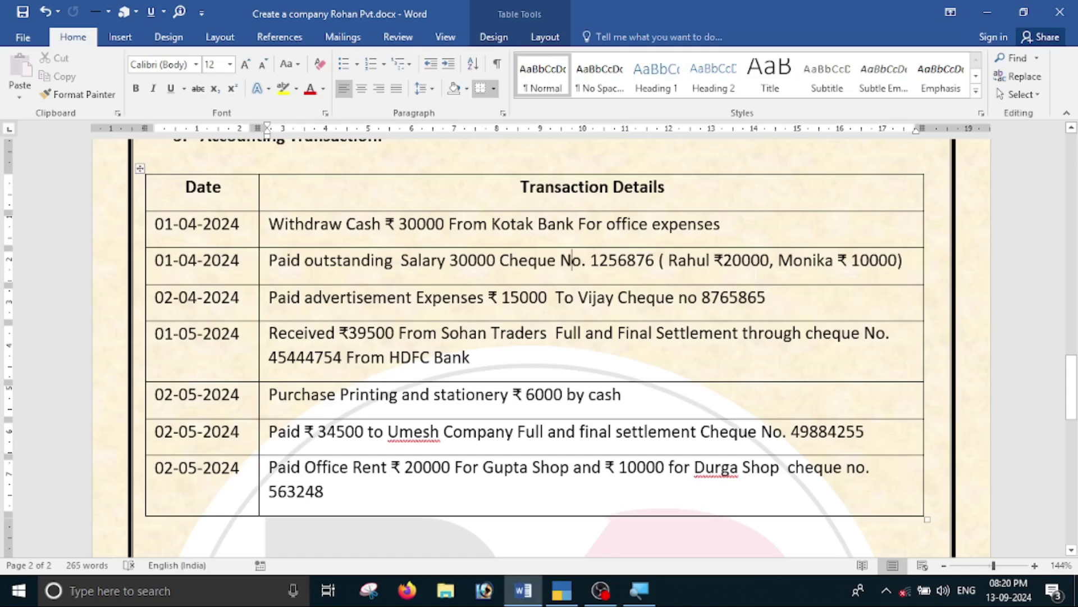
key(alt+Tab)
key(Return)
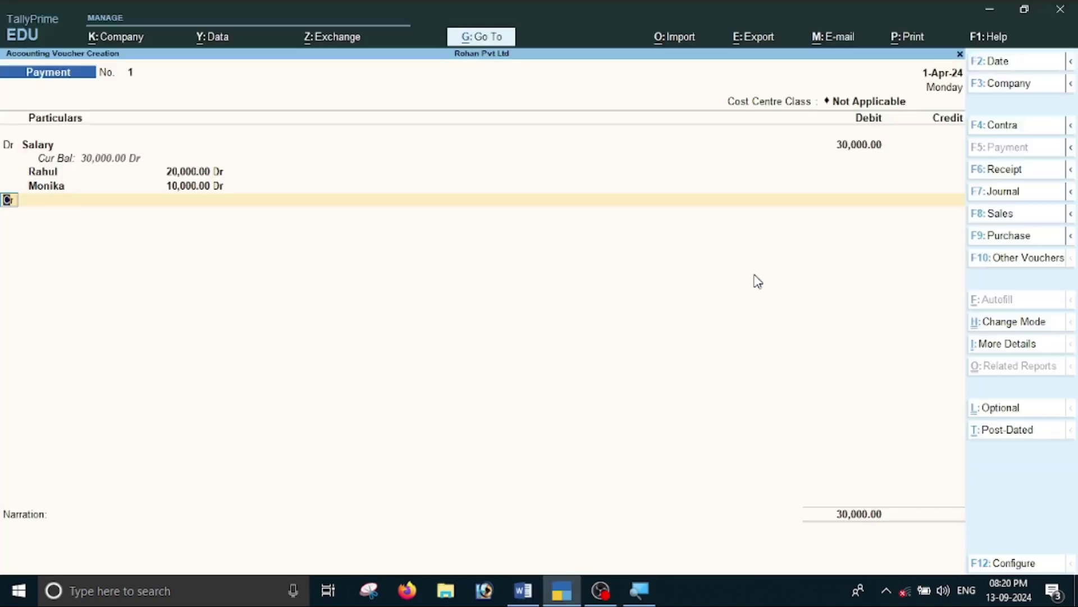
Credit Kotak Mahindra Bank 30,000 with Cheque as the transaction type.
key(Return)
key(alt+Tab)
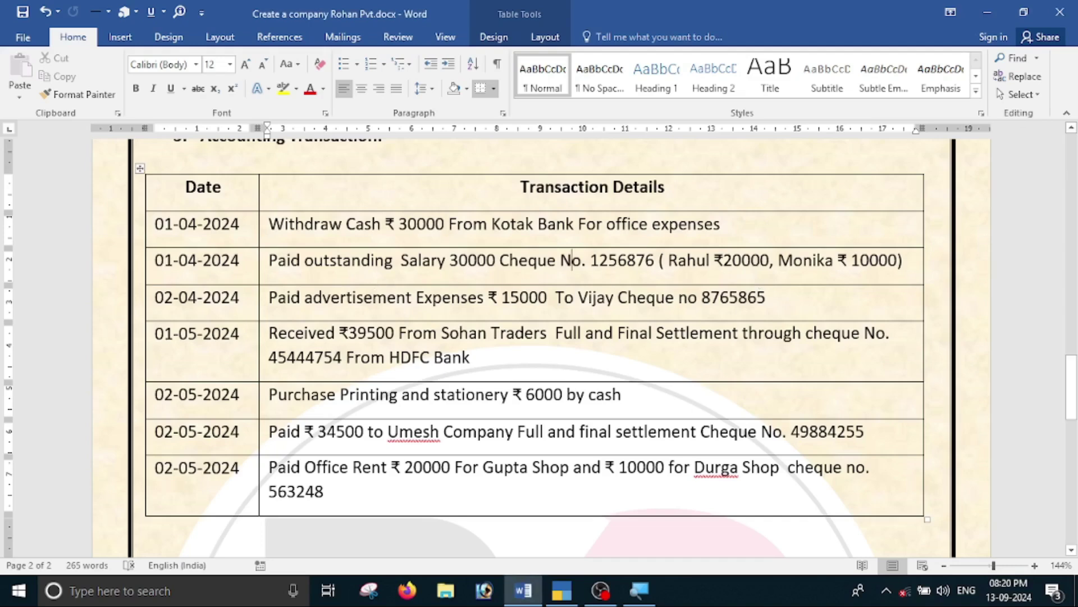
key(alt+Tab)
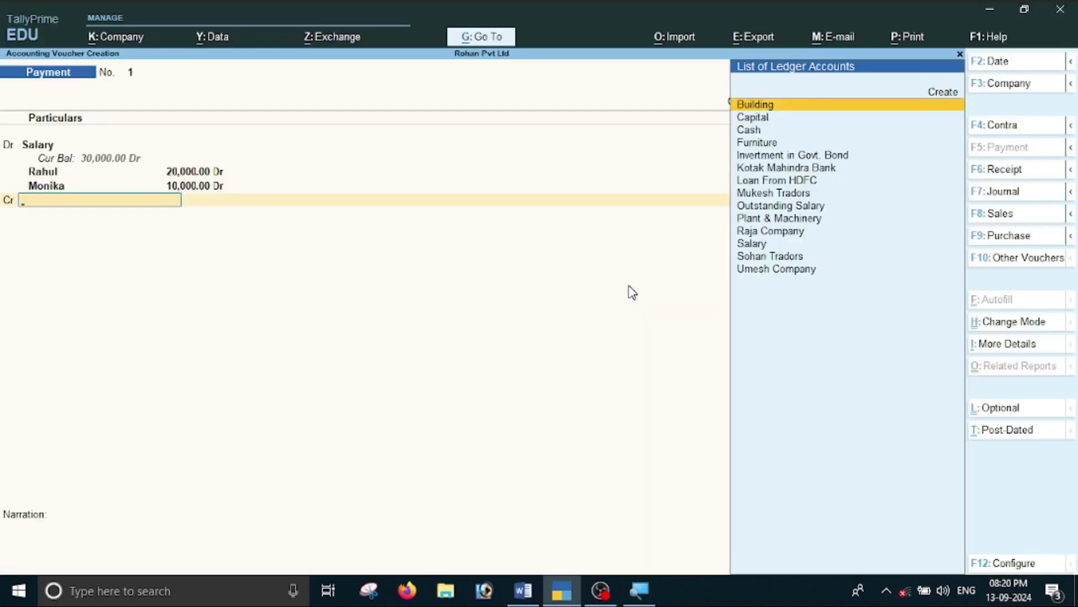
key(Down)
key(Down)
key(Down)
key(Down)
key(Down)
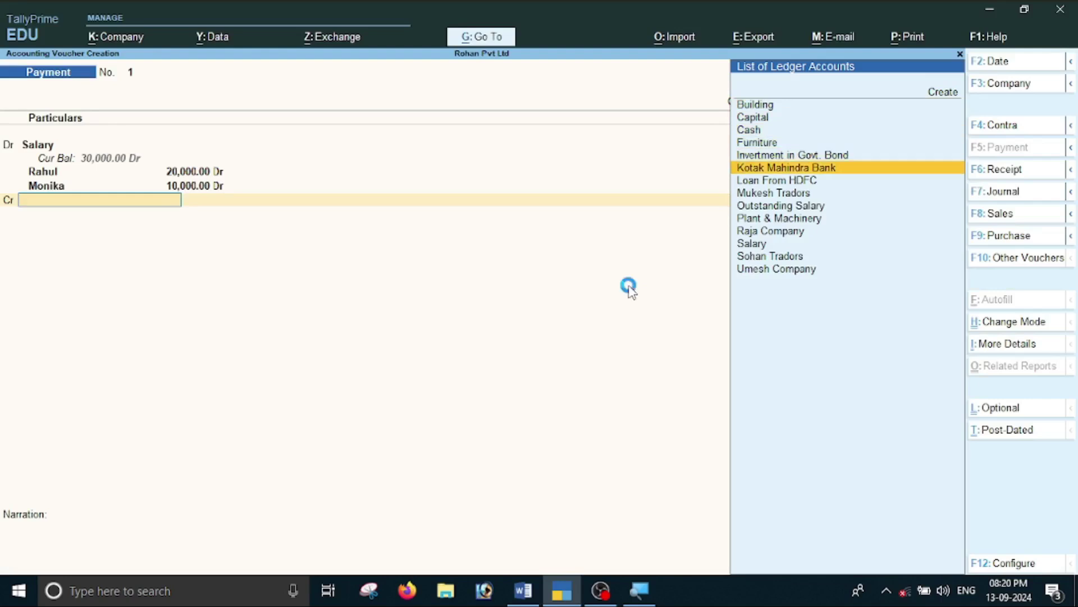
key(Return)
key(Return)
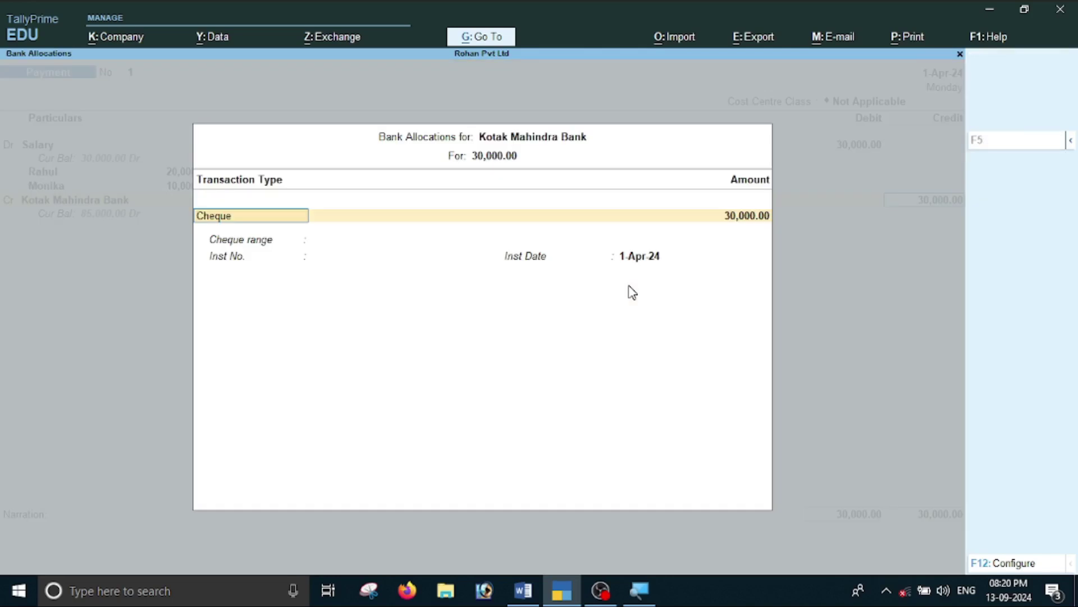
key(Return)
key(Return)
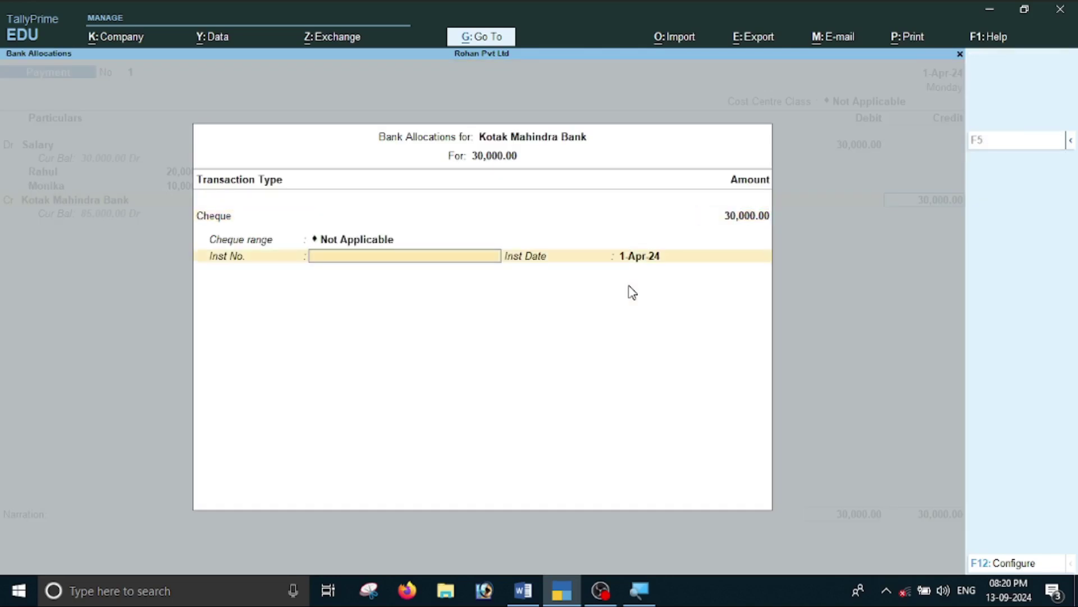
Paste the assignment's salary cheque number into Inst No. and accept the voucher.
key(alt+Tab)
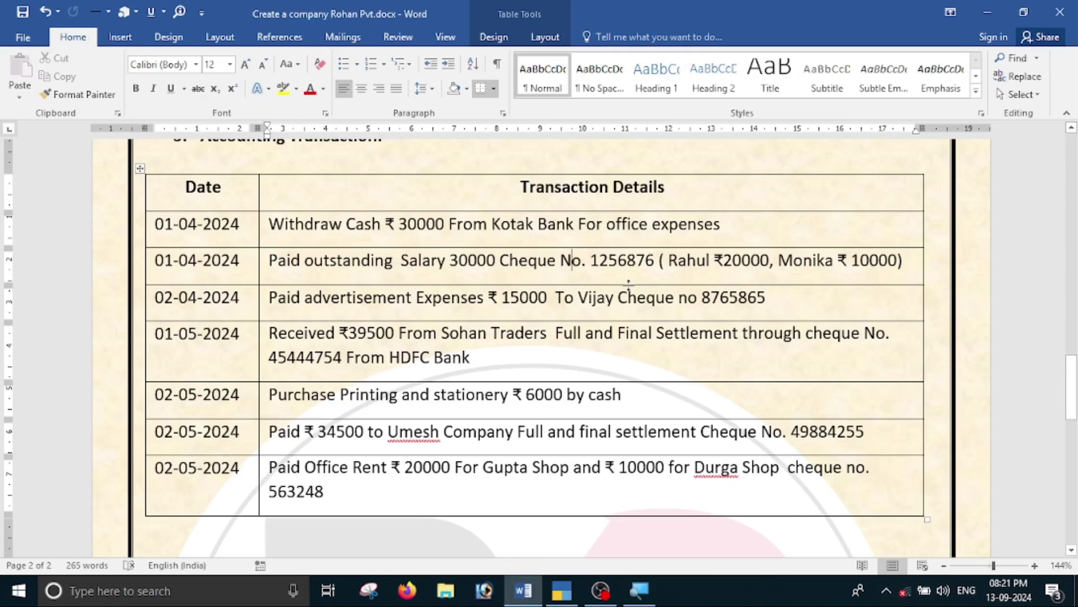
drag(590, 261, 656, 265)
key(ctrl+c)
key(alt+Tab)
key(ctrl+alt+v)
key(Return)
key(Return)
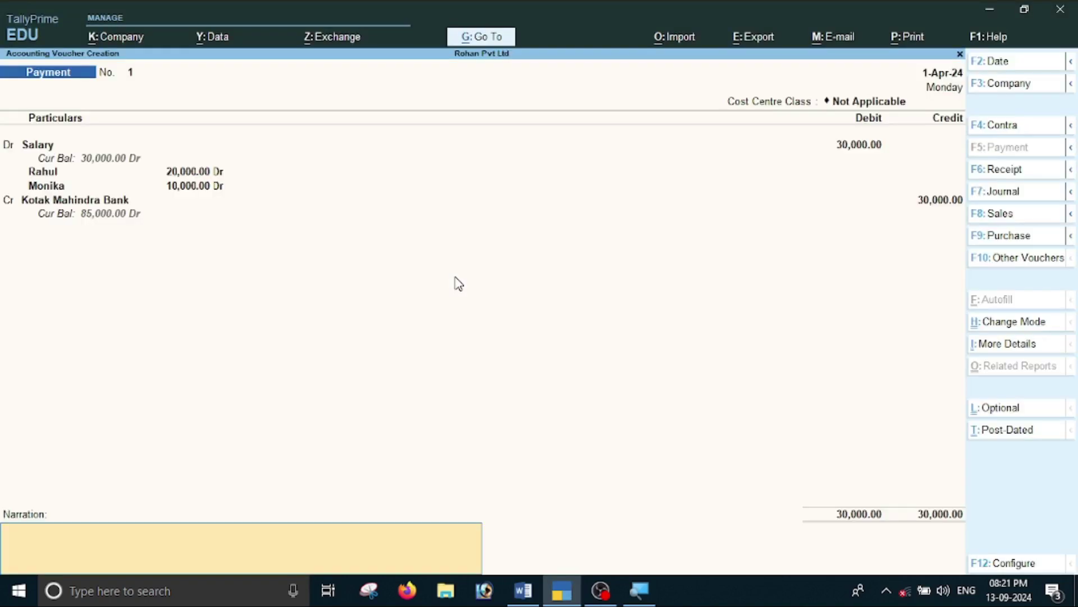
key(Return)
key(Return)
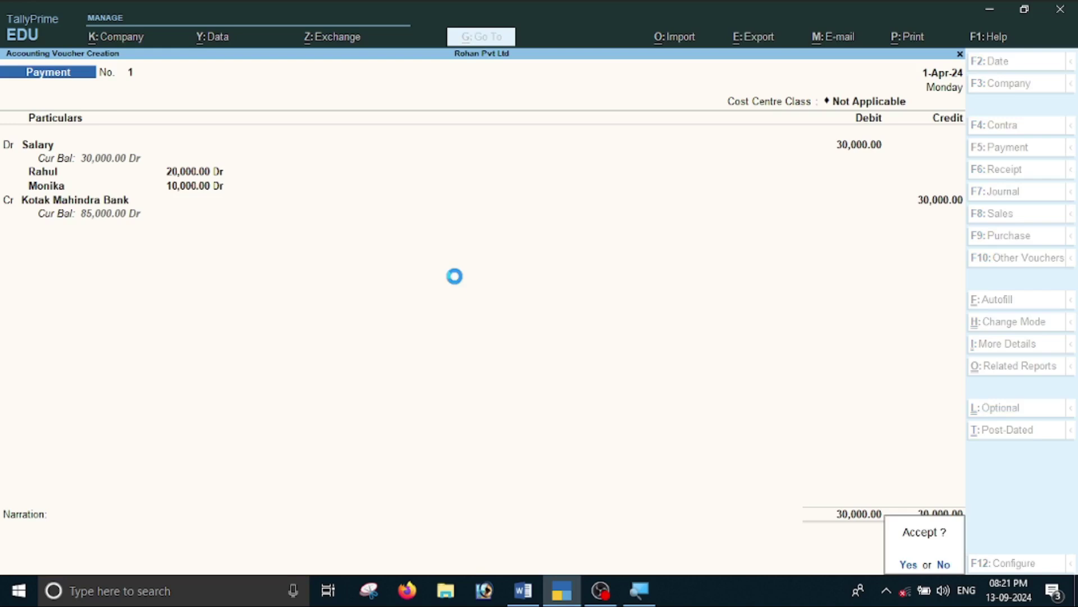
key(alt+Tab)
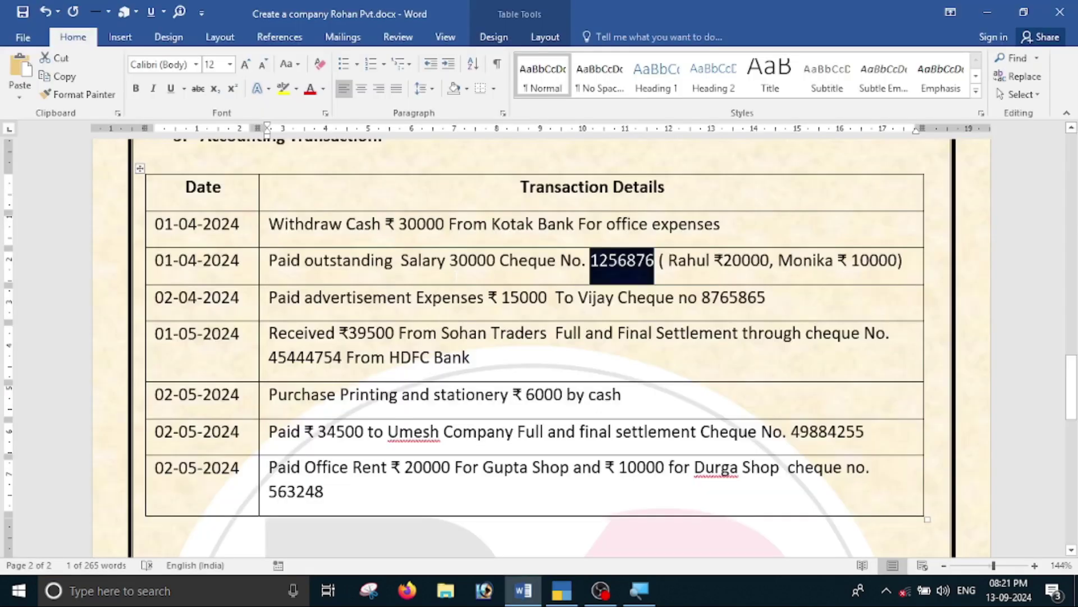
Read the 02-04-2024 advertisement payment row in the assignment, then return to the blank voucher.
click(341, 297)
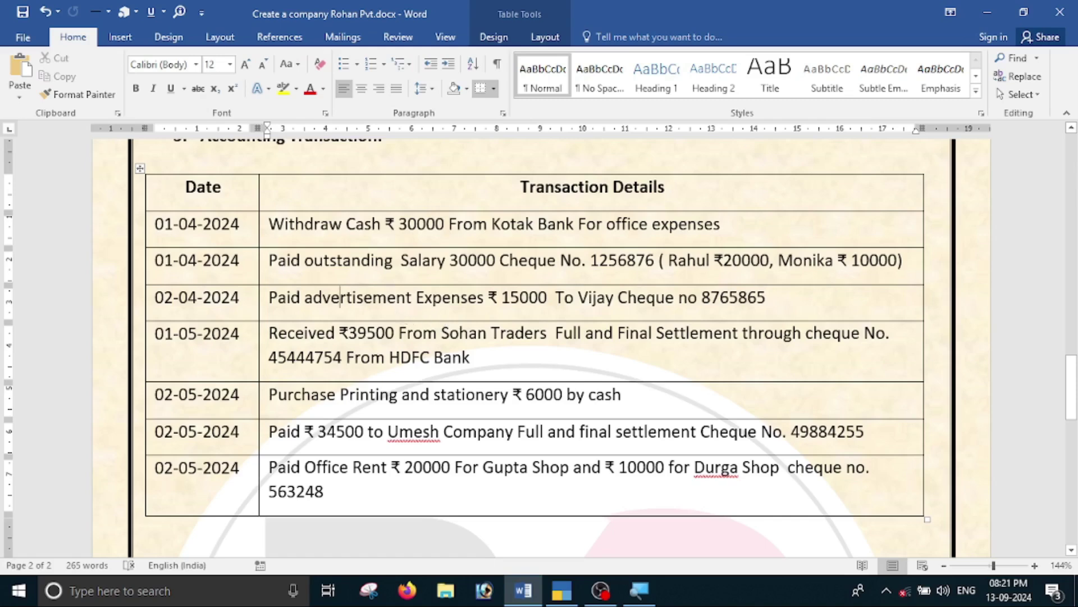
key(alt+Tab)
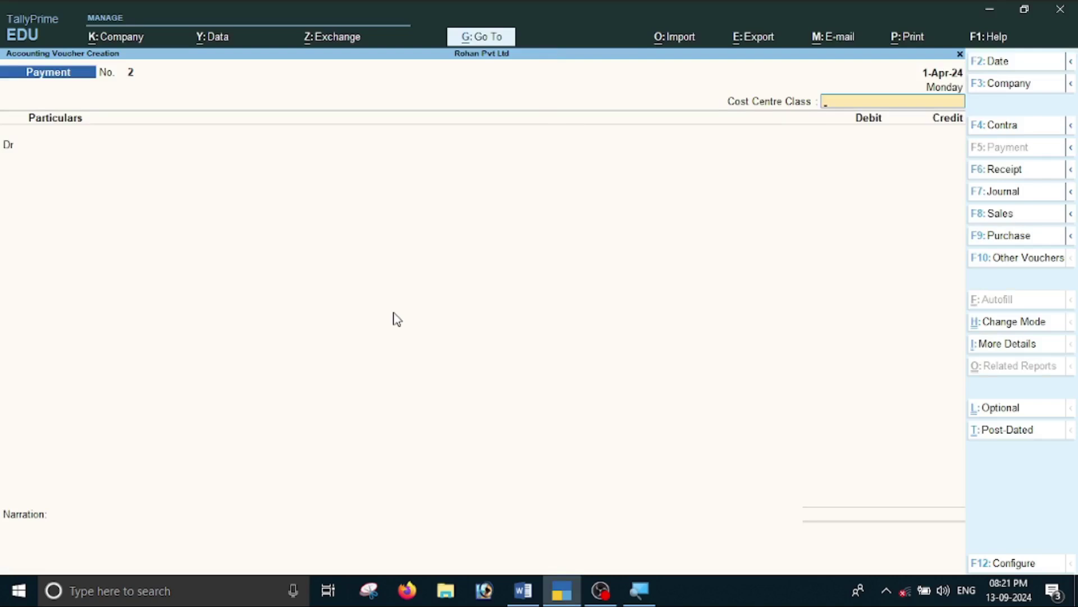
Change the payment voucher date to 2-Apr-24.
key(F2)
text(2-4)
key(Return)
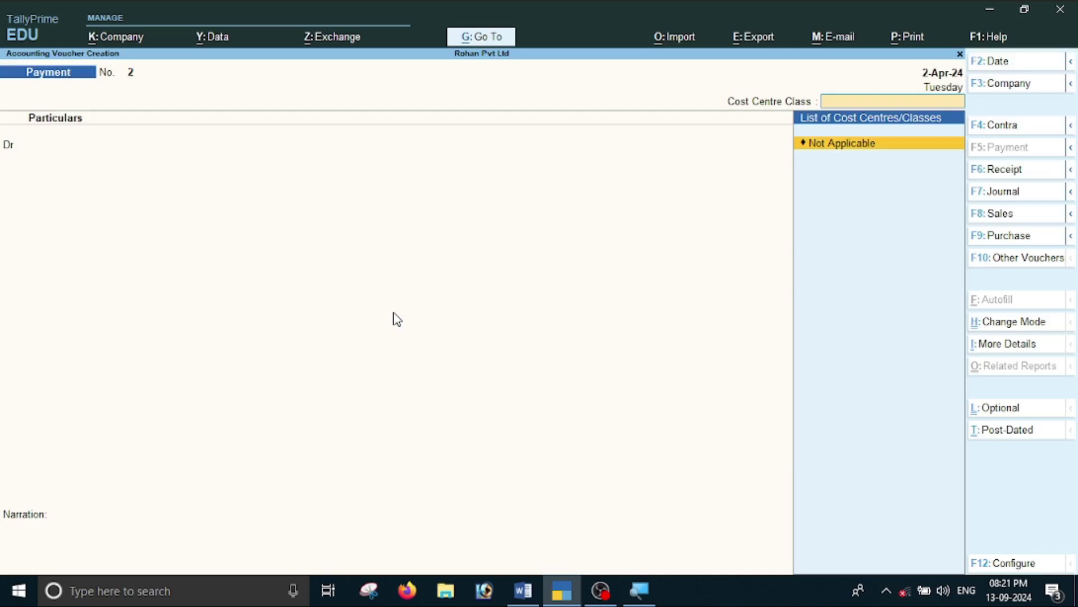
key(Return)
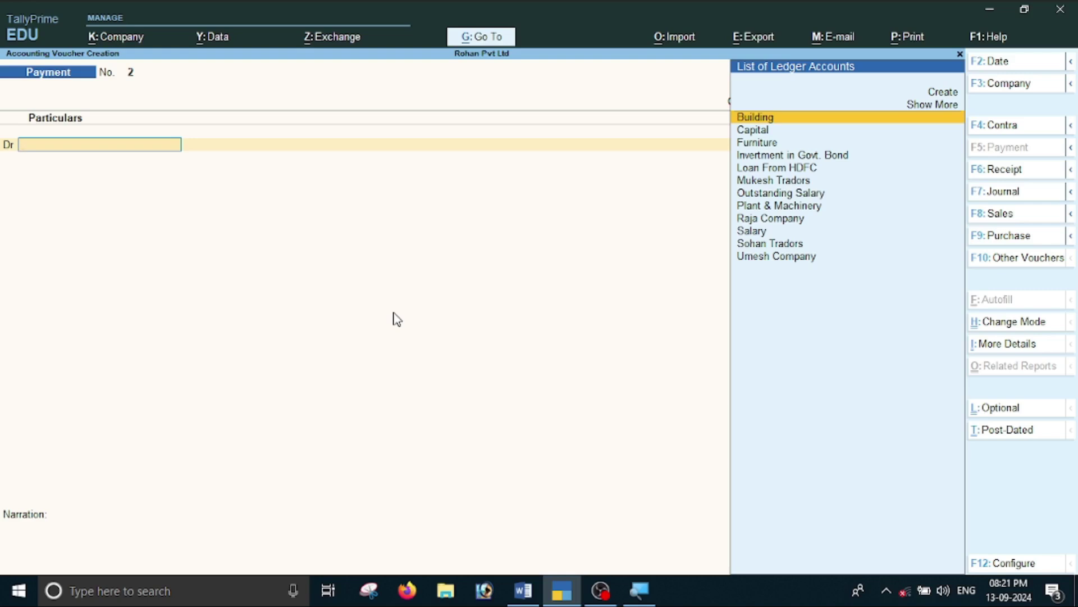
Create the Adverstiment ledger under Indirect Expenses.
key(alt+c)
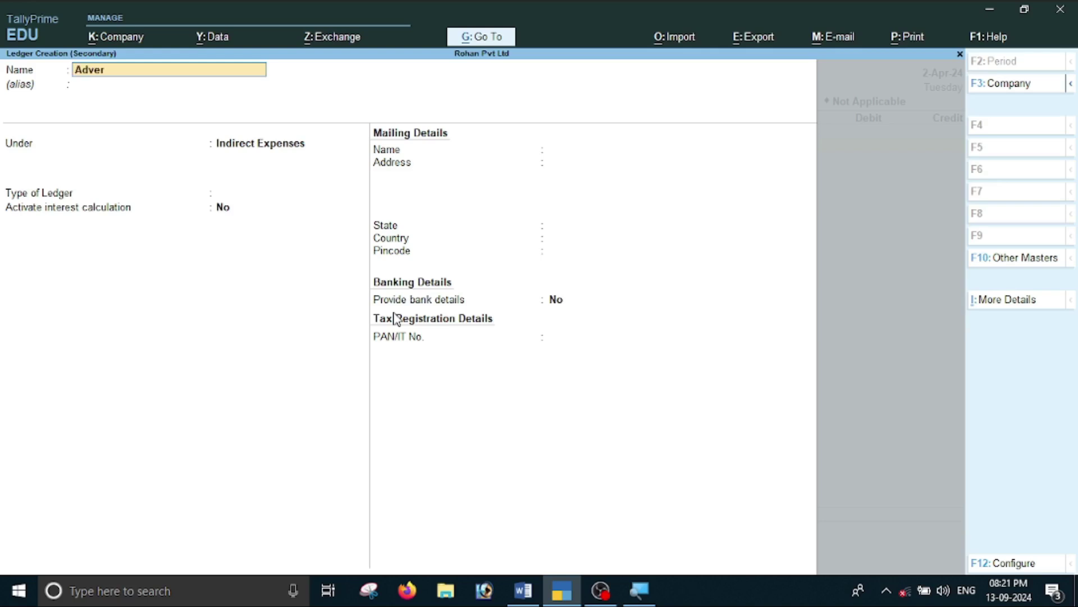
text(Adverstiment)
key(Return)
key(Return)
key(Return)
key(Return)
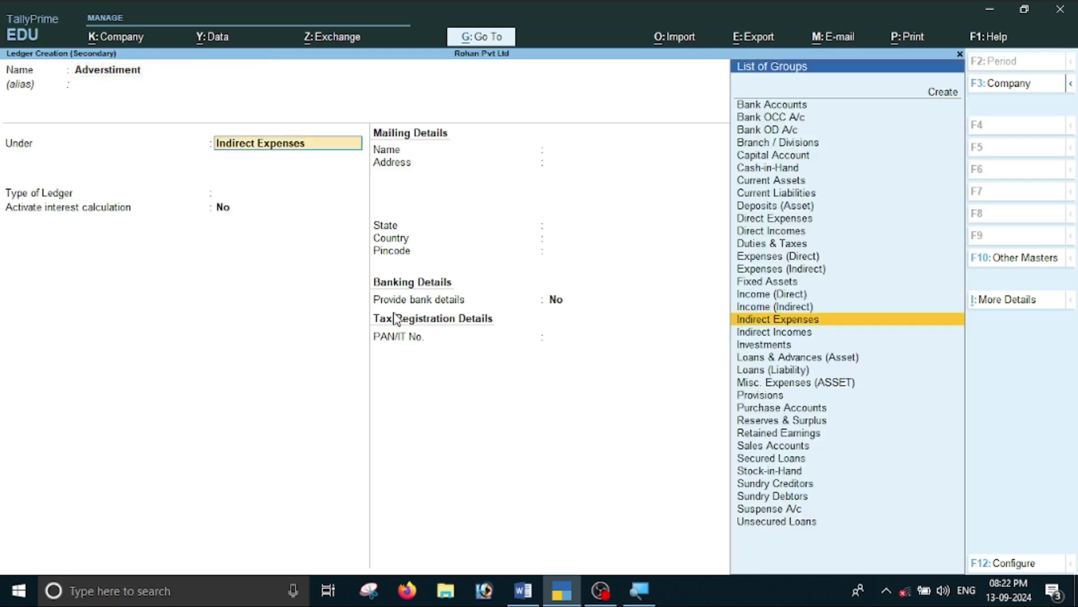
key(Return)
key(Return)
Debit Adverstiment 15,000 and skip the cost centre allocation.
key(alt+Tab)
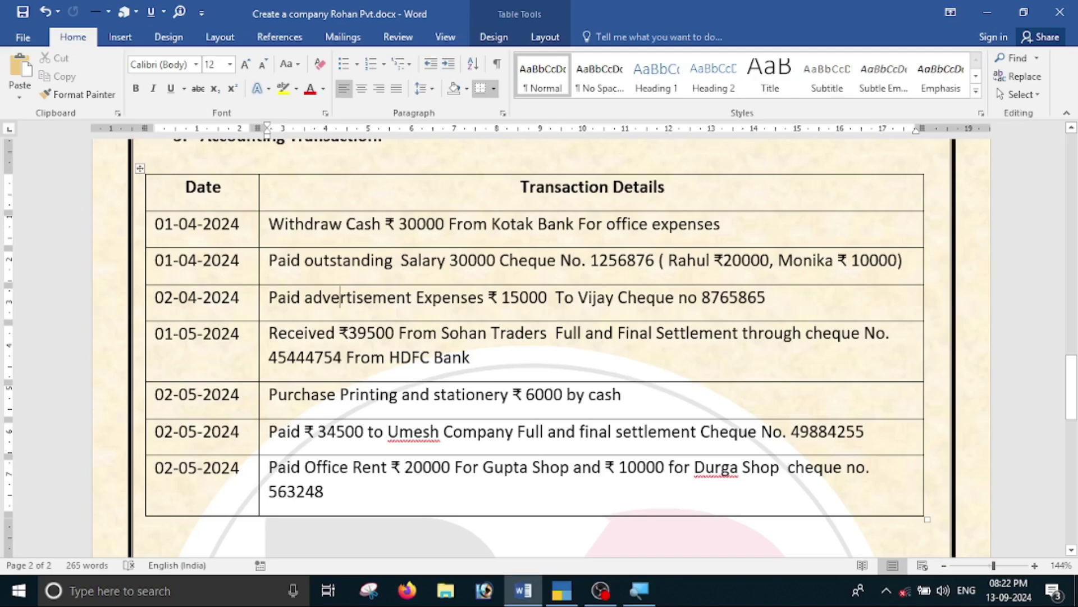
key(alt+Tab)
text(15000)
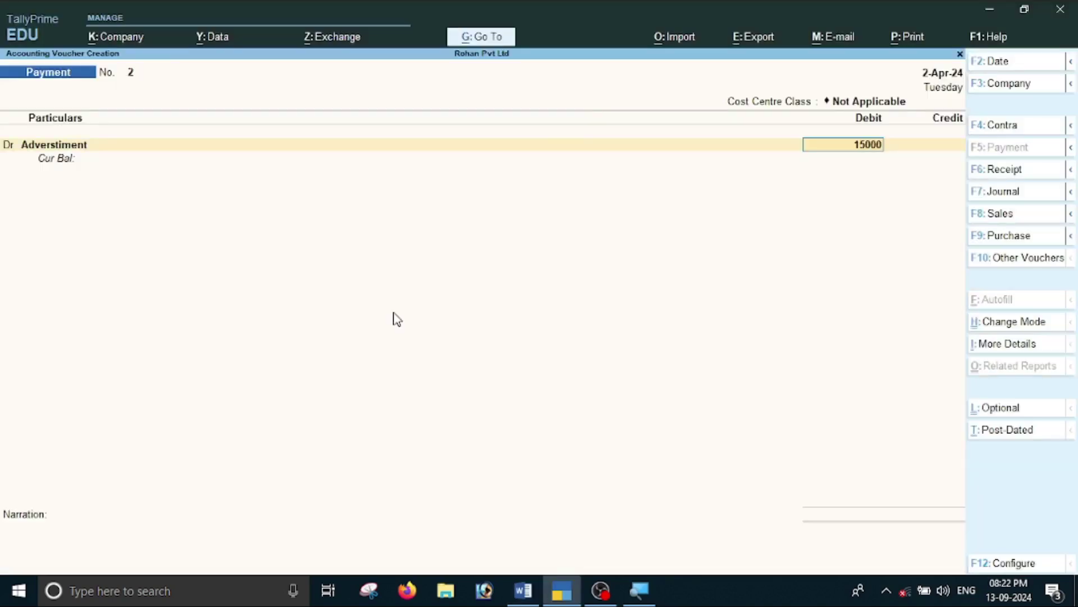
key(Return)
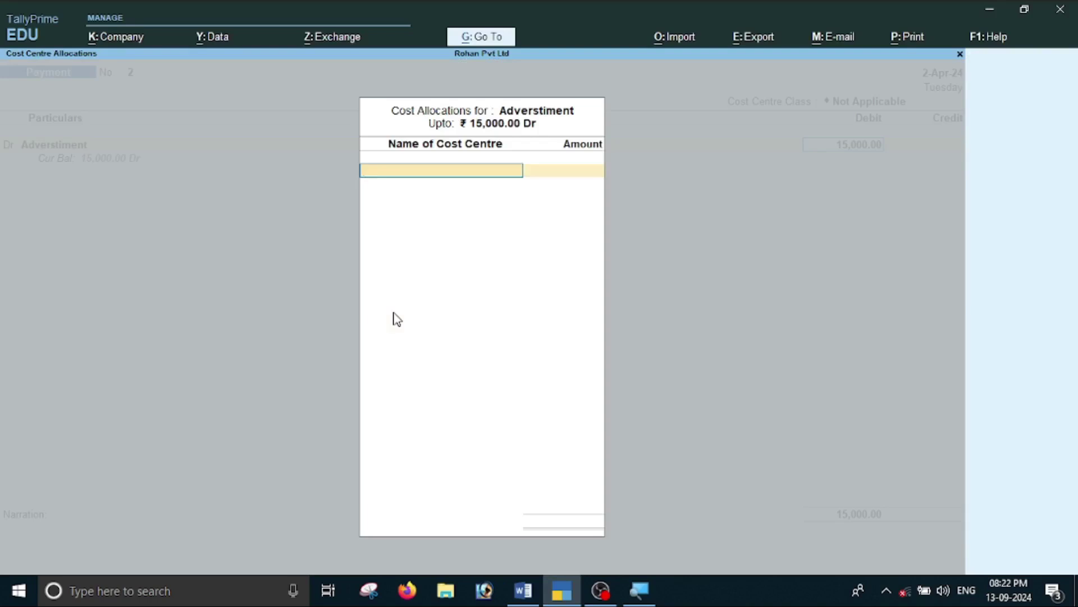
key(alt+Tab)
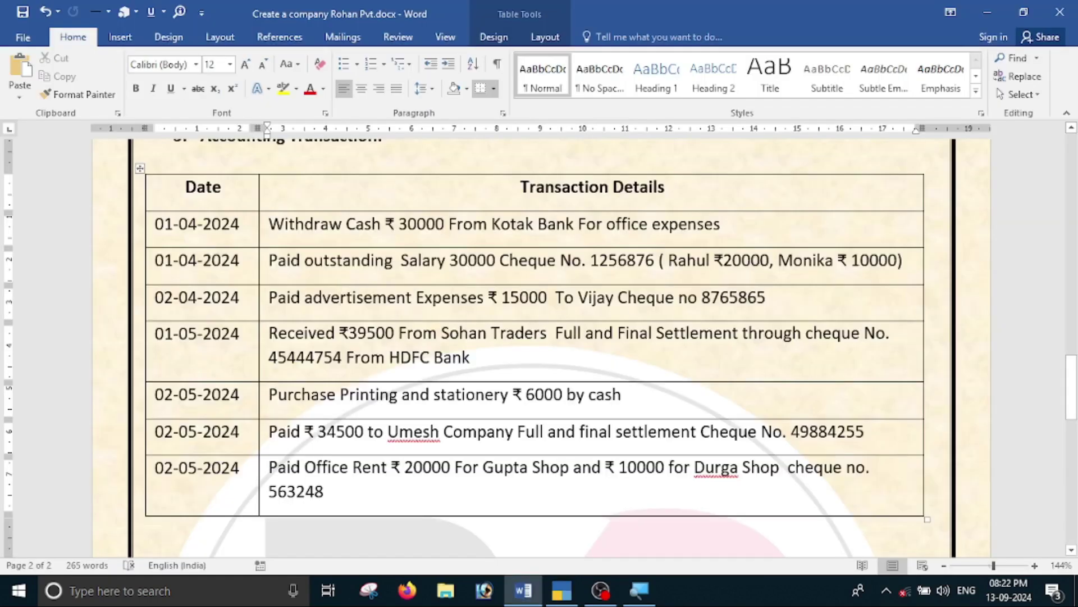
key(alt+Tab)
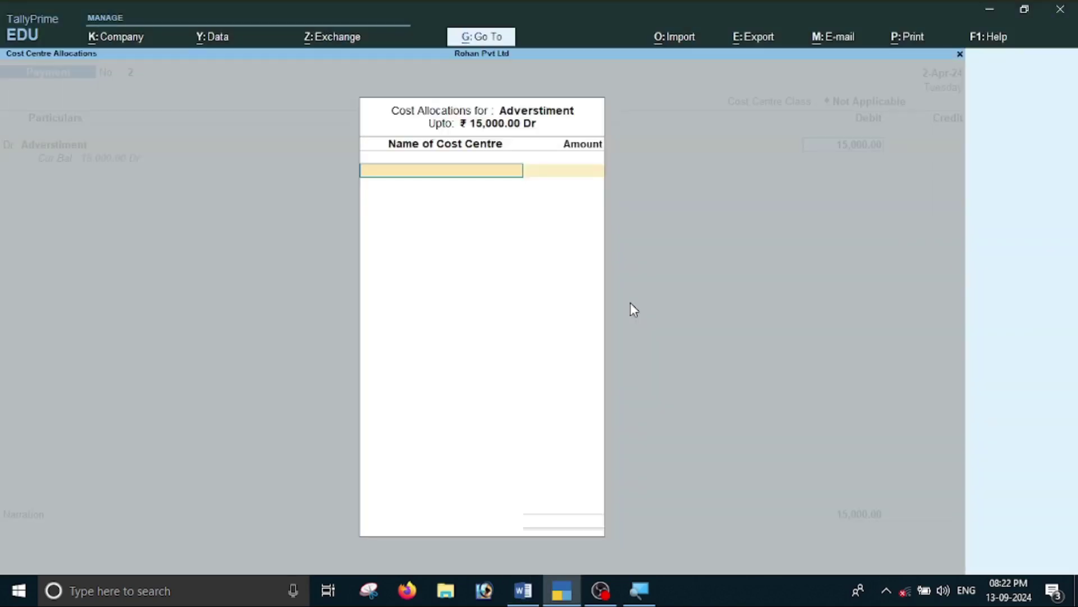
key(Escape)
key(Return)
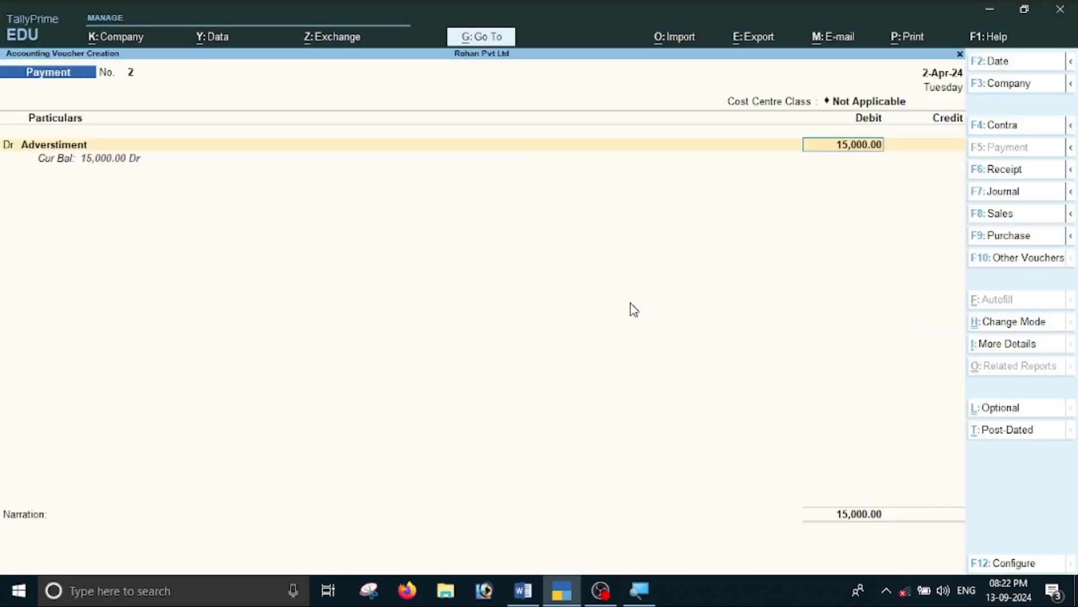
Set Adverstiment's cost centre applicability to No, save the ledger, and keep the 15,000.00 debit.
key(BackSpace)
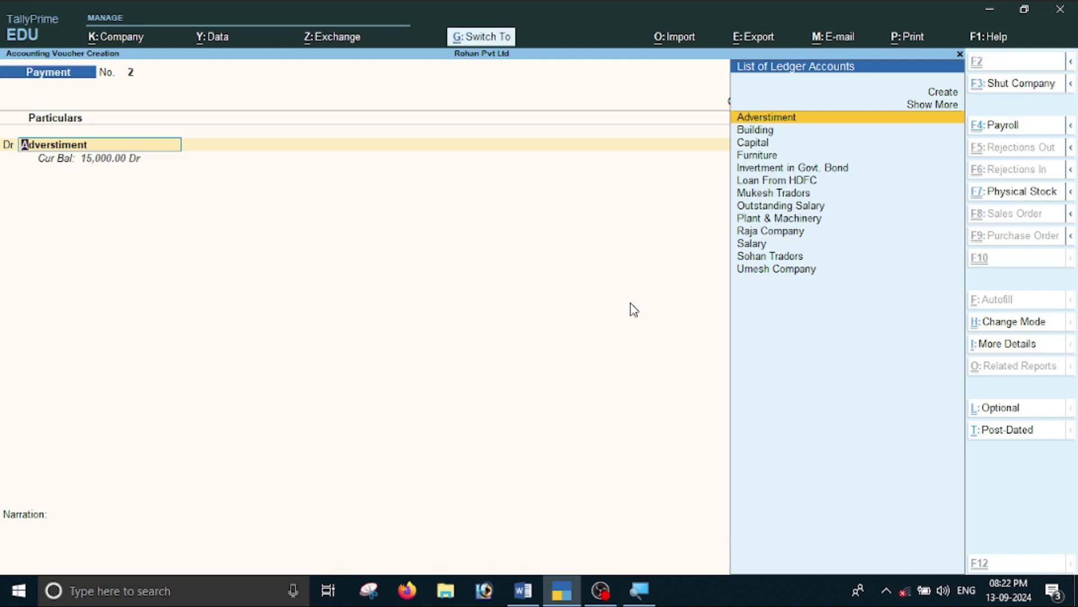
key(ctrl+Return)
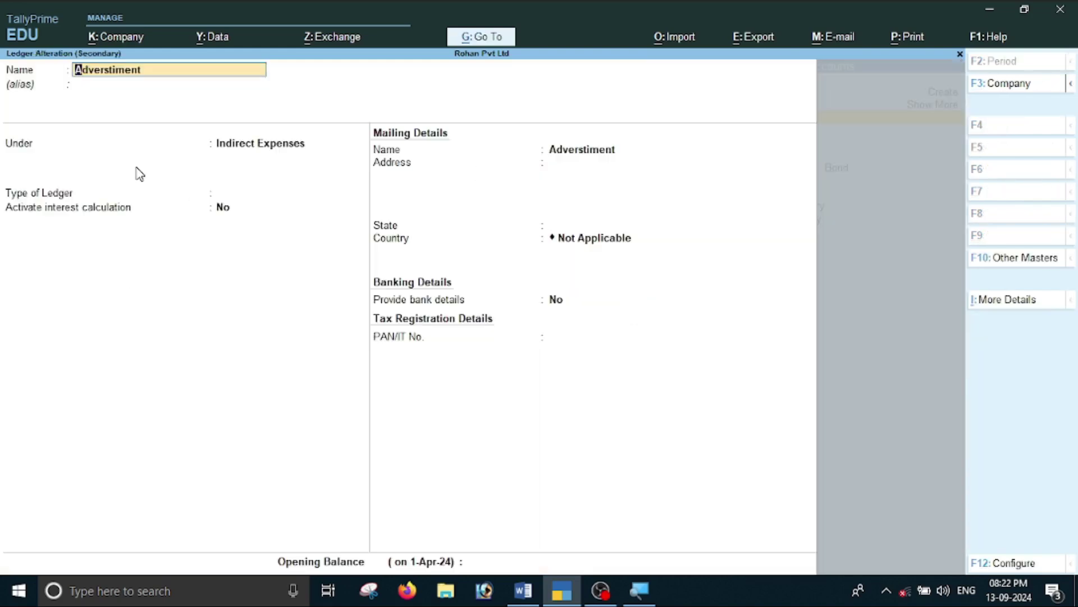
click(1018, 298)
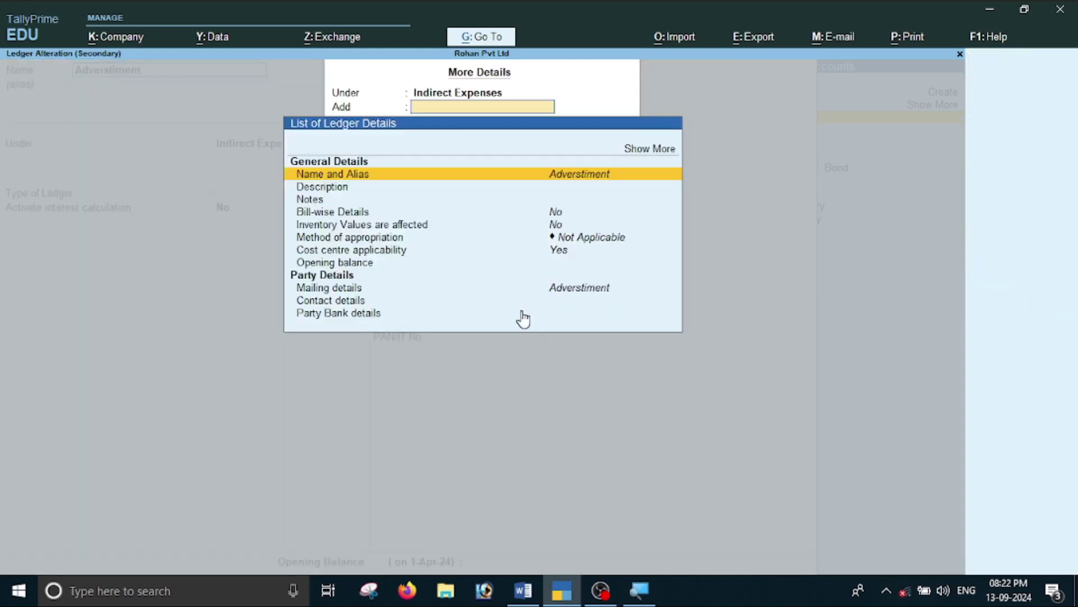
click(561, 253)
text(n)
key(Return)
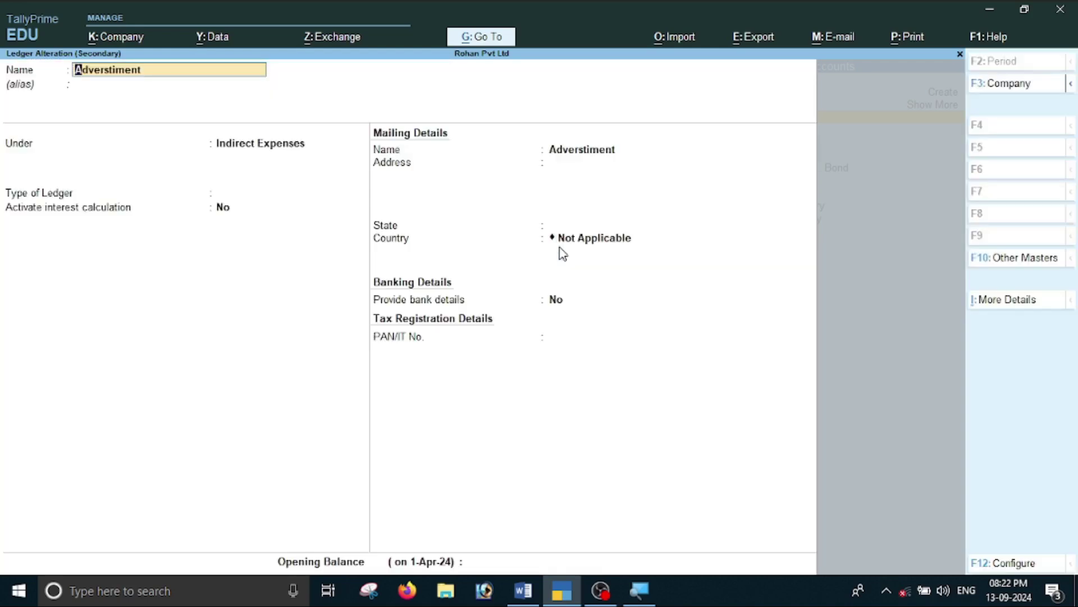
key(ctrl+a)
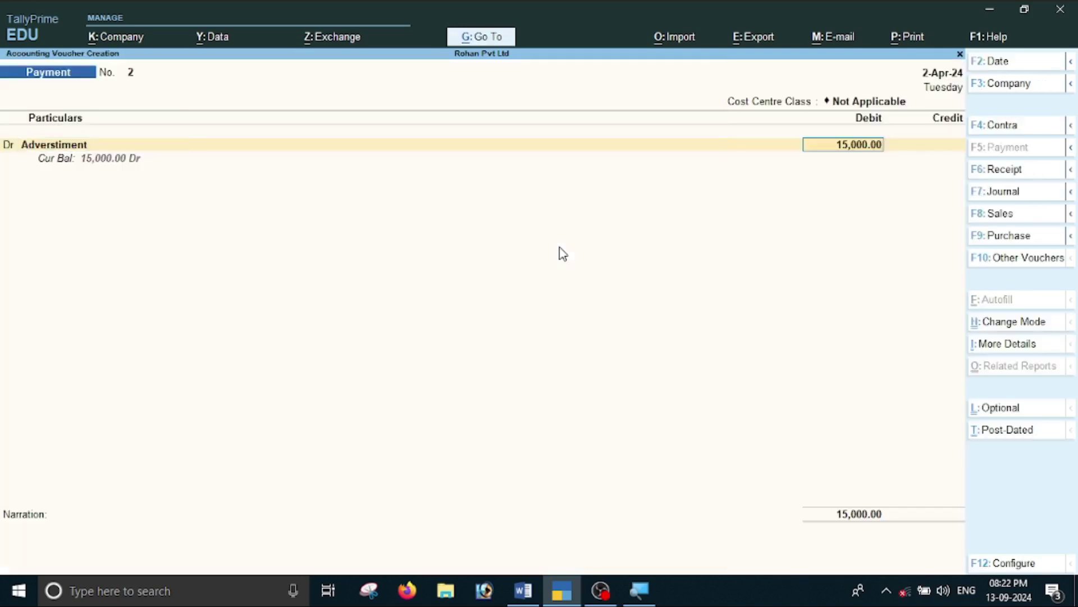
key(Return)
key(Return)
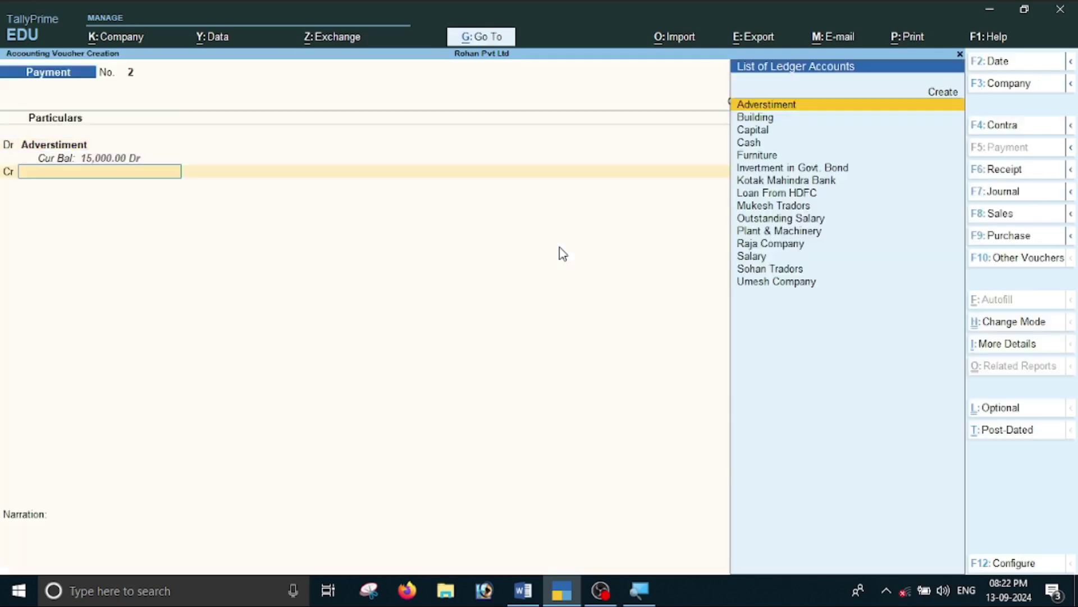
Select Kotak Mahindra Bank as the credited ledger.
key(alt+Tab)
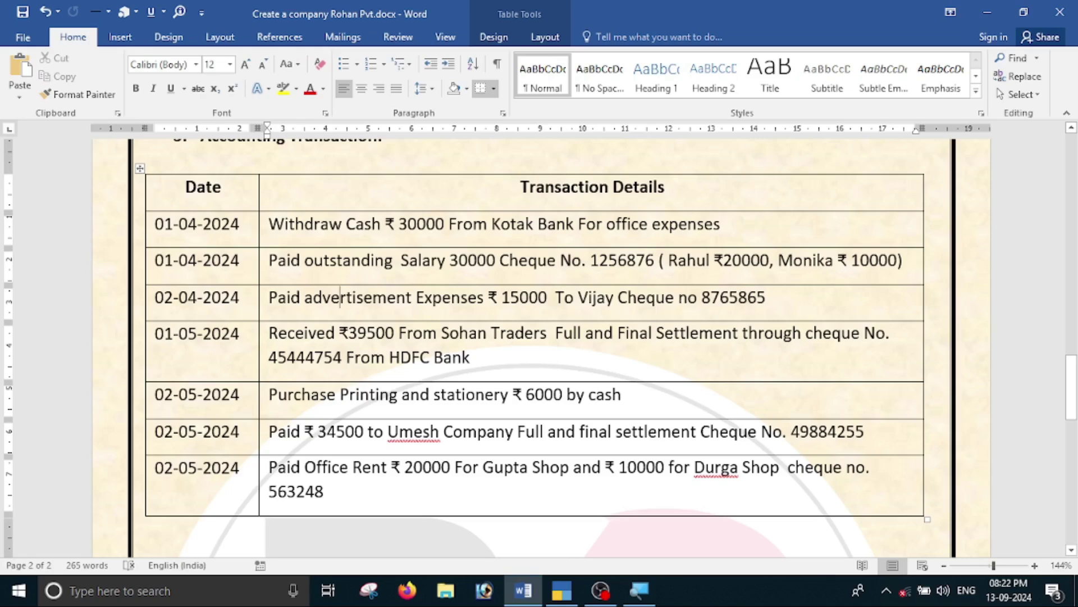
key(alt+Tab)
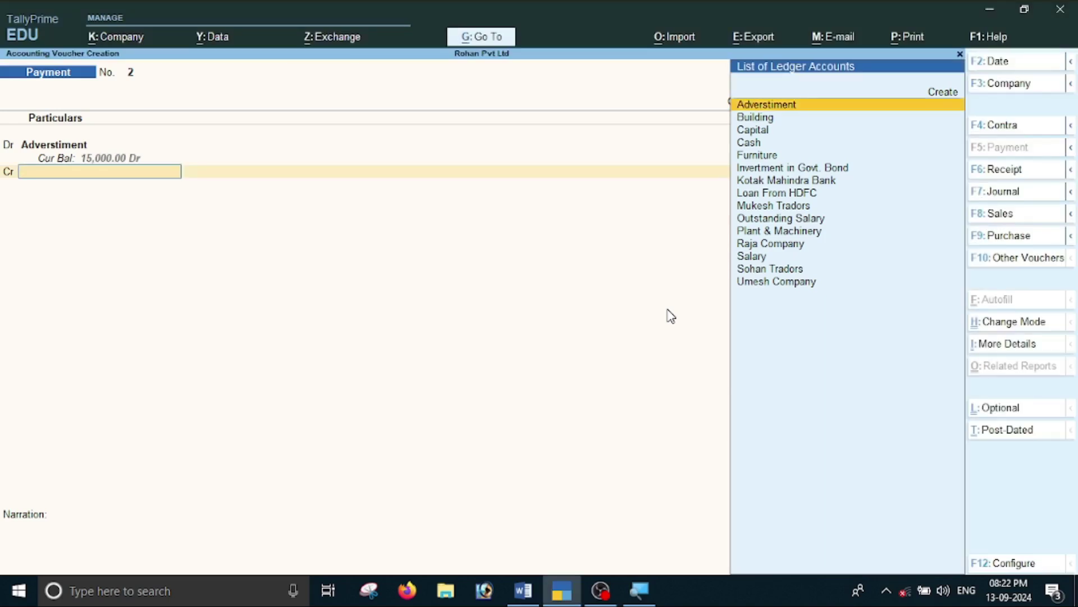
text(K)
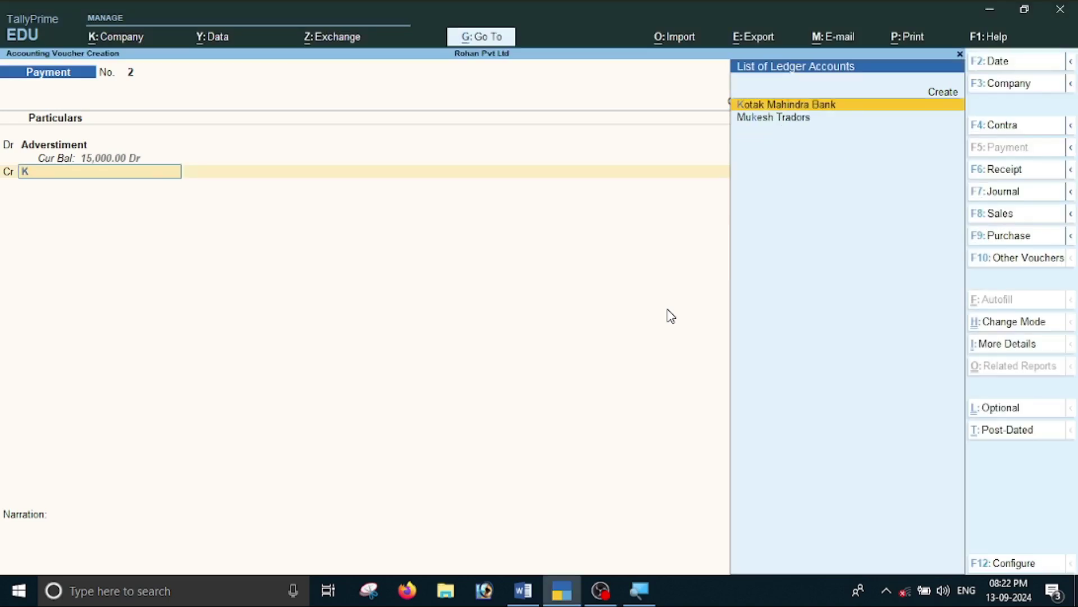
key(Return)
key(Return)
key(Return)
key(Return)
Enter cheque no. 8765865 as the instrument number and save Payment voucher No. 2.
key(alt+Tab)
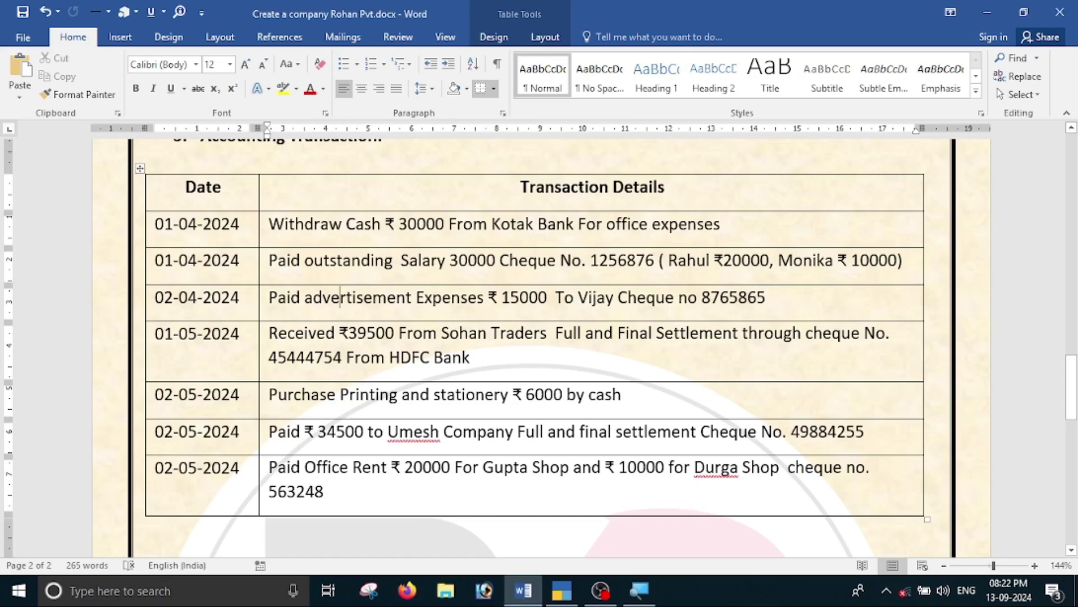
drag(702, 297, 765, 297)
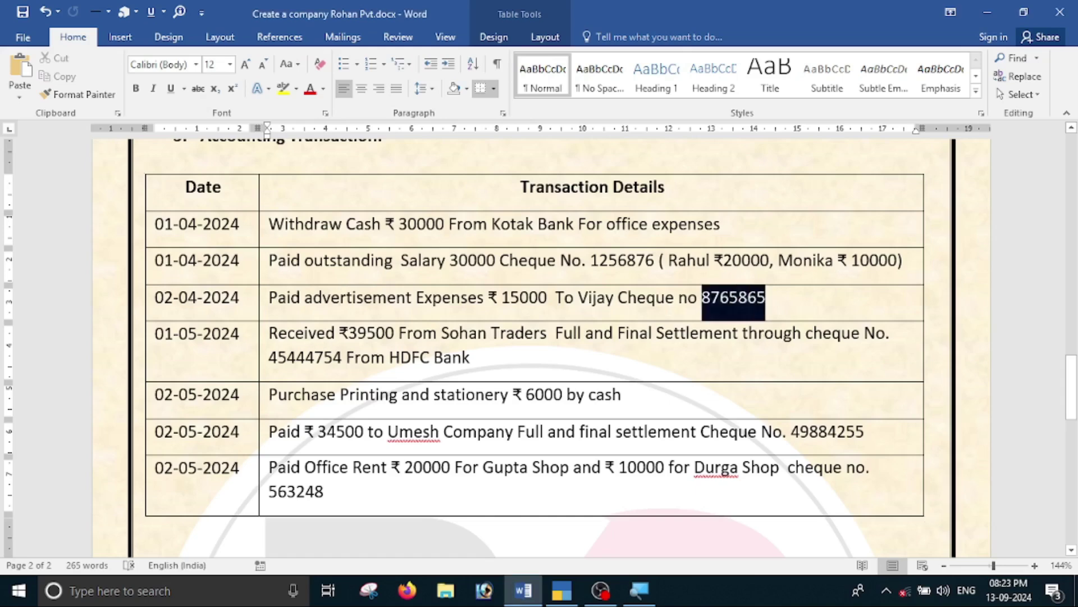
key(ctrl+c)
key(alt+Tab)
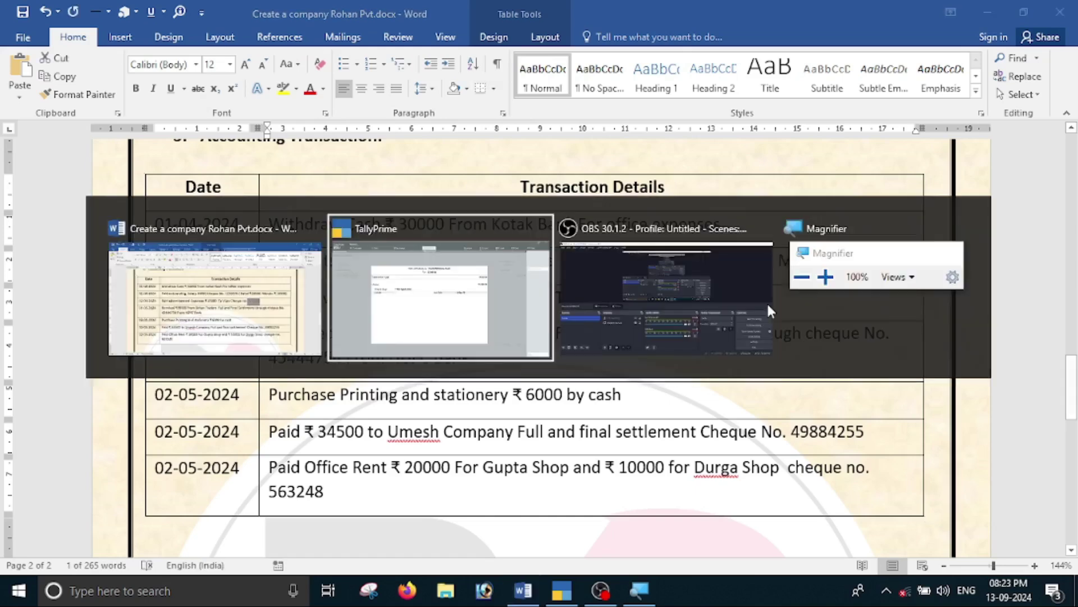
key(ctrl+alt+v)
key(Return)
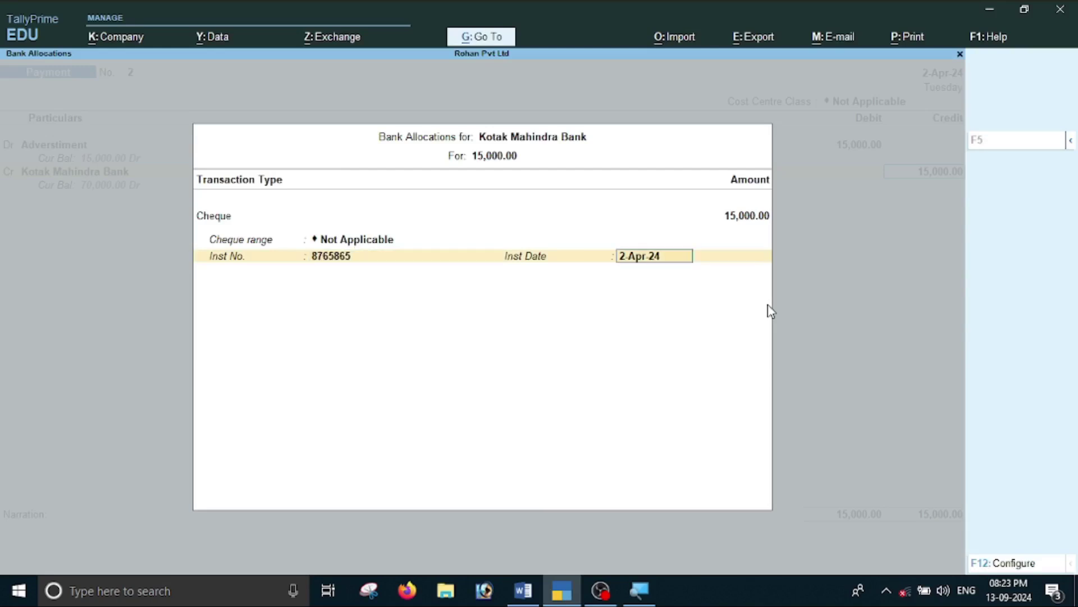
key(Return)
key(Return)
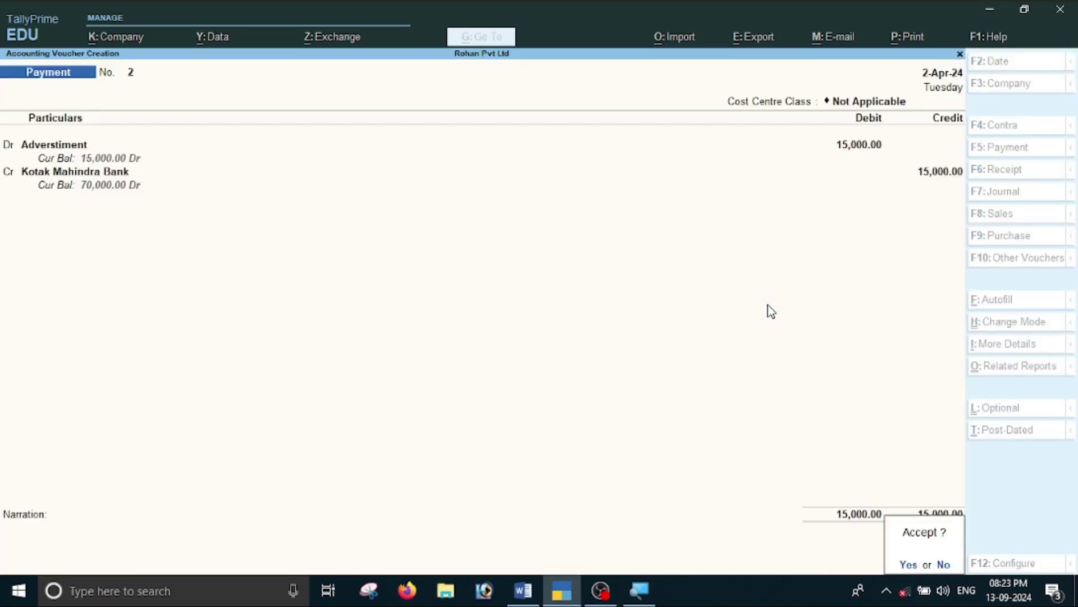
key(Return)
key(alt+Tab)
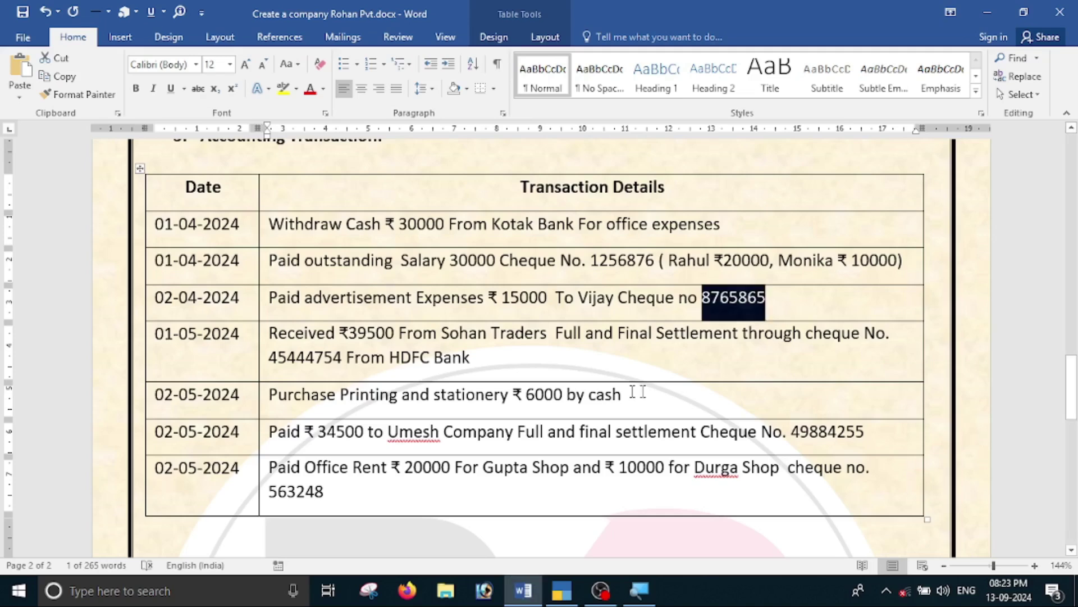
click(474, 358)
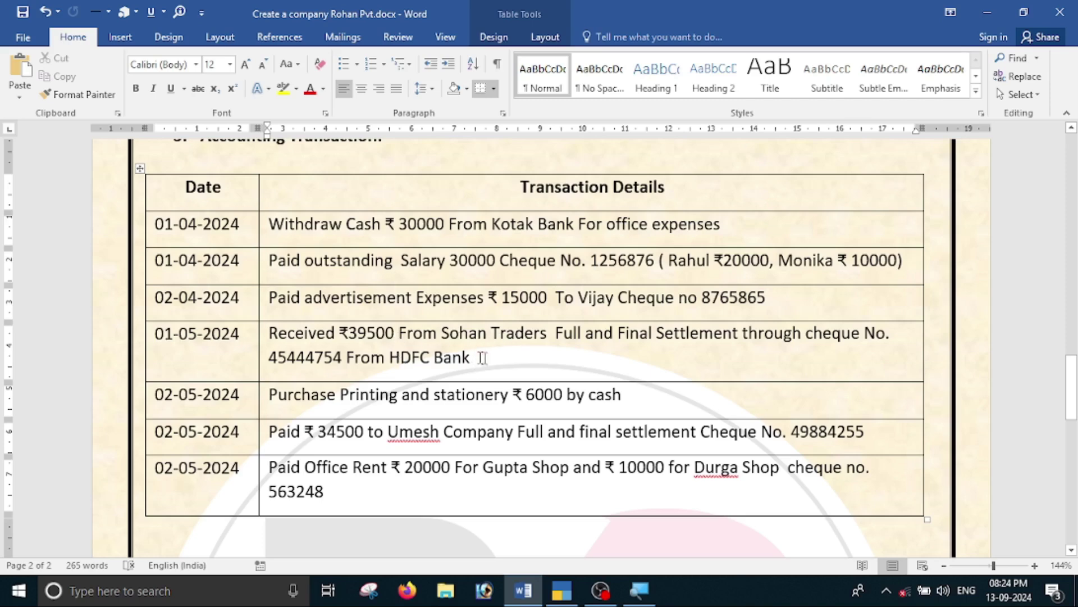
scroll(494, 339, up, 15)
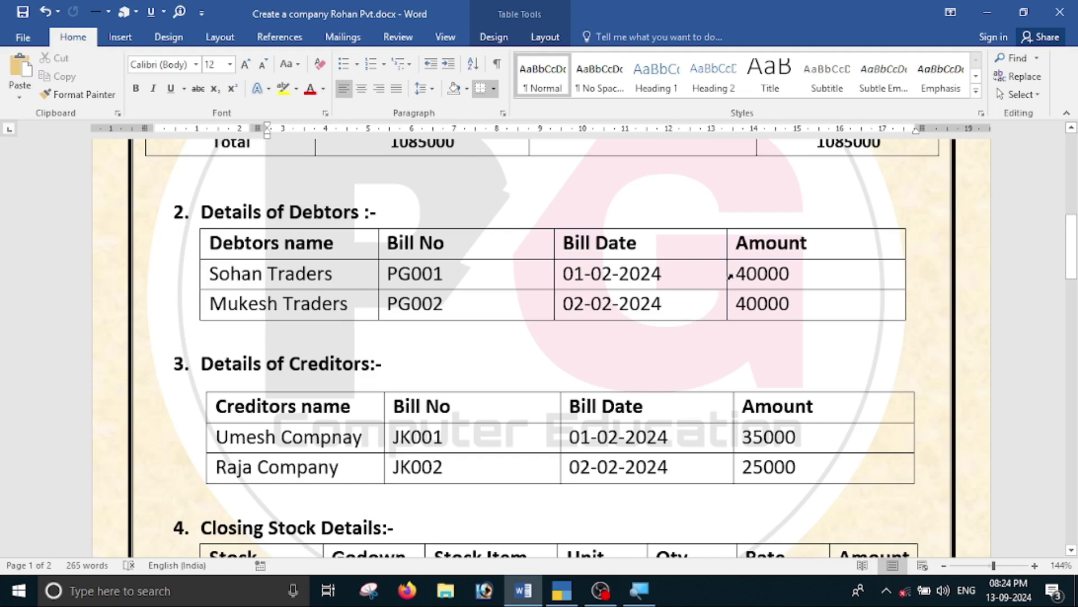
scroll(505, 308, down, 15)
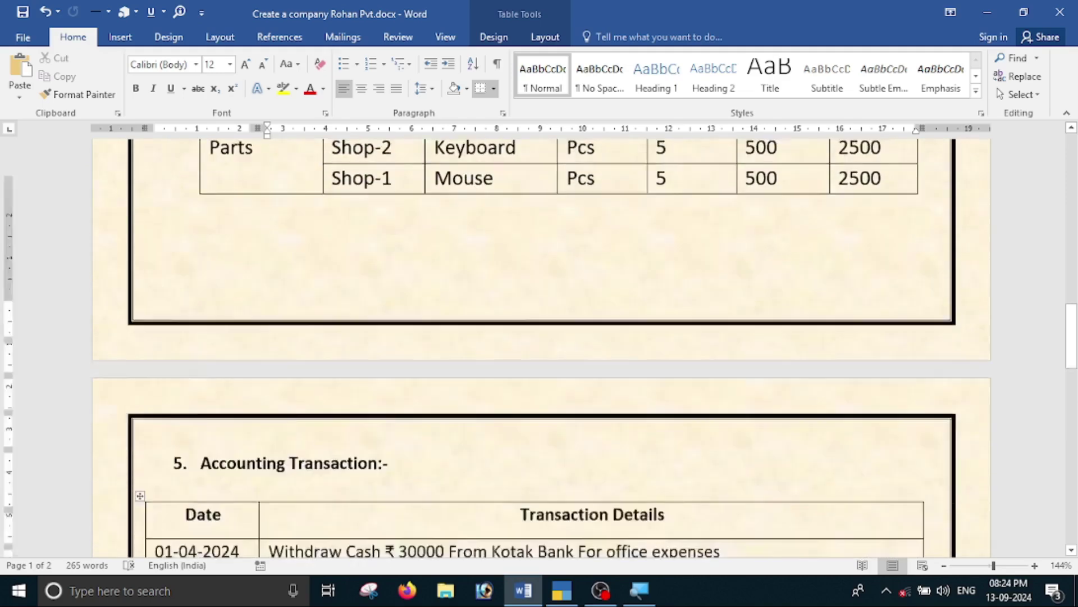
scroll(486, 344, up, 5)
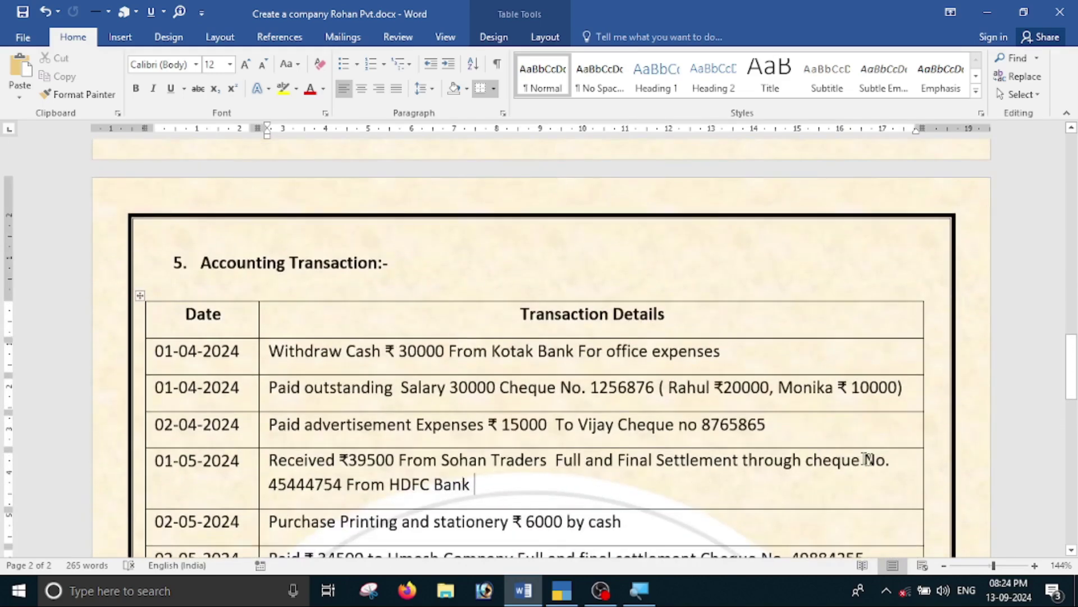
scroll(438, 506, down, 3)
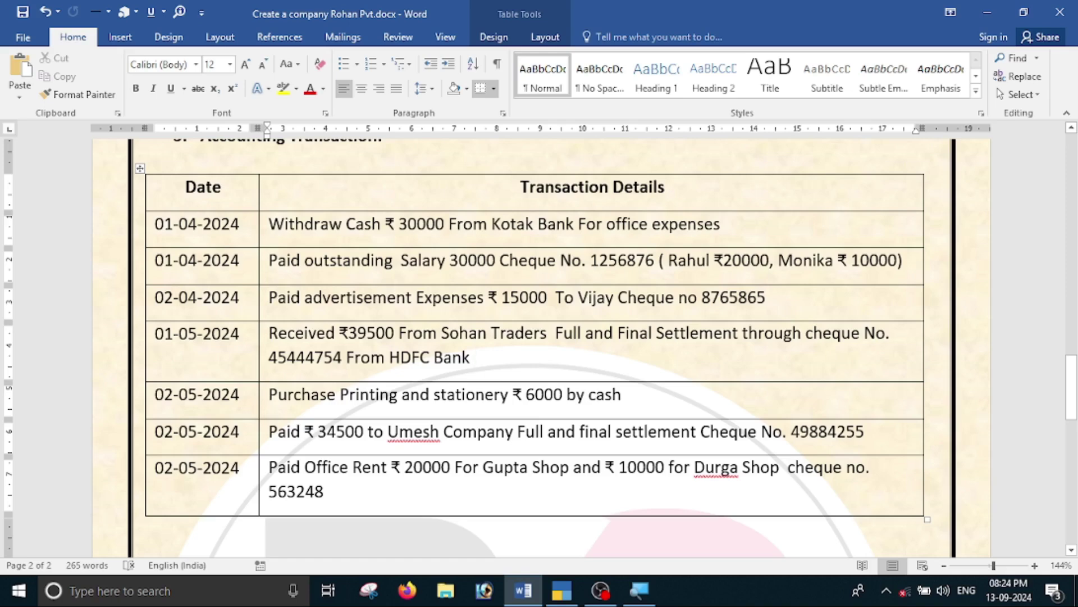
Switch to a Receipt voucher and date it 1-May-24 using F2.
key(alt+Tab)
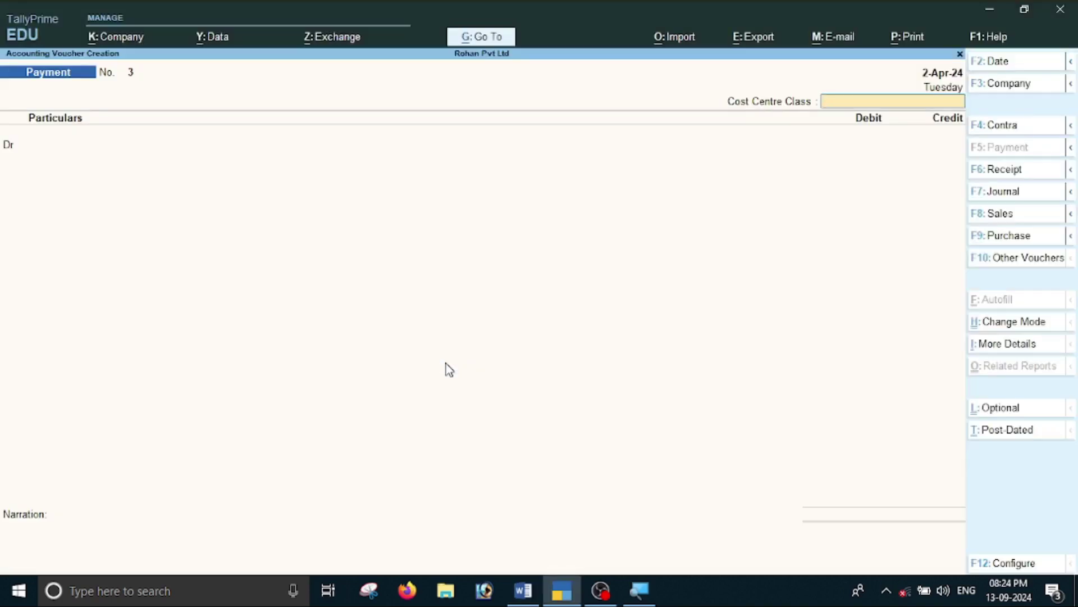
key(F6)
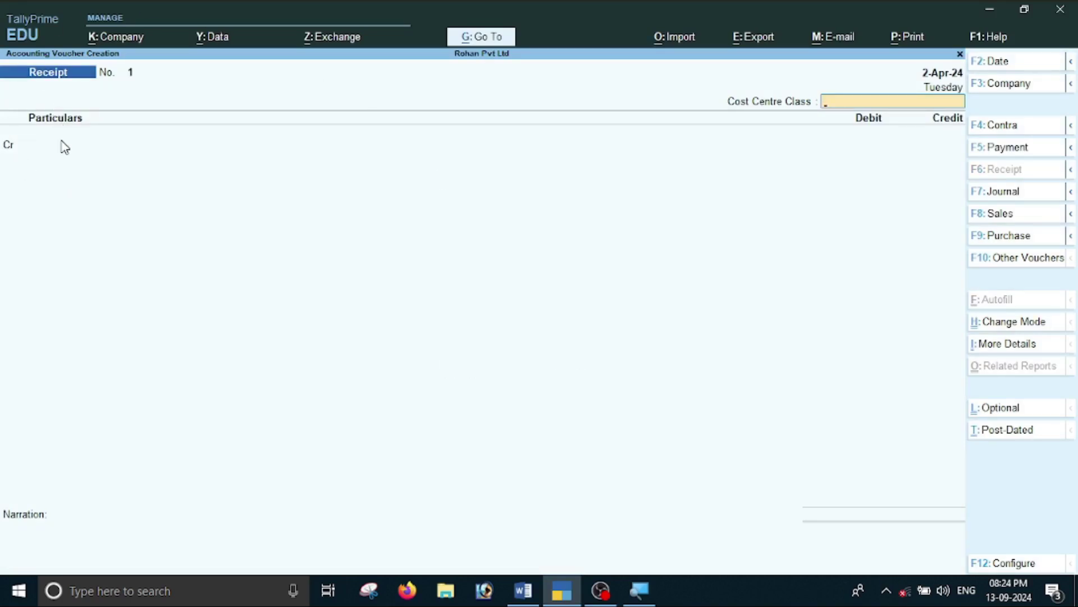
key(F2)
key(alt+Tab)
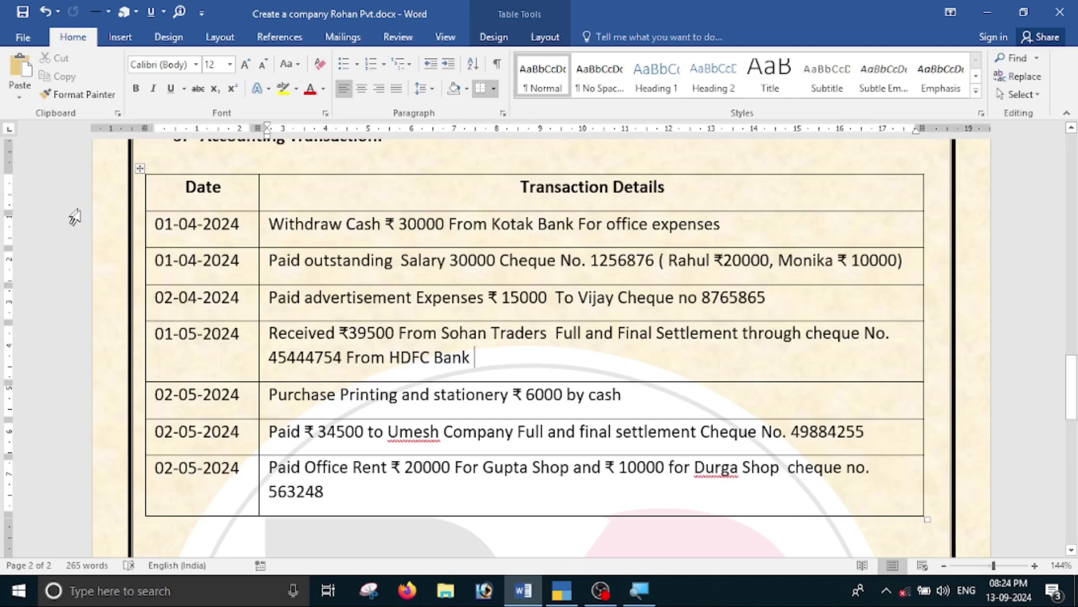
key(alt+Tab)
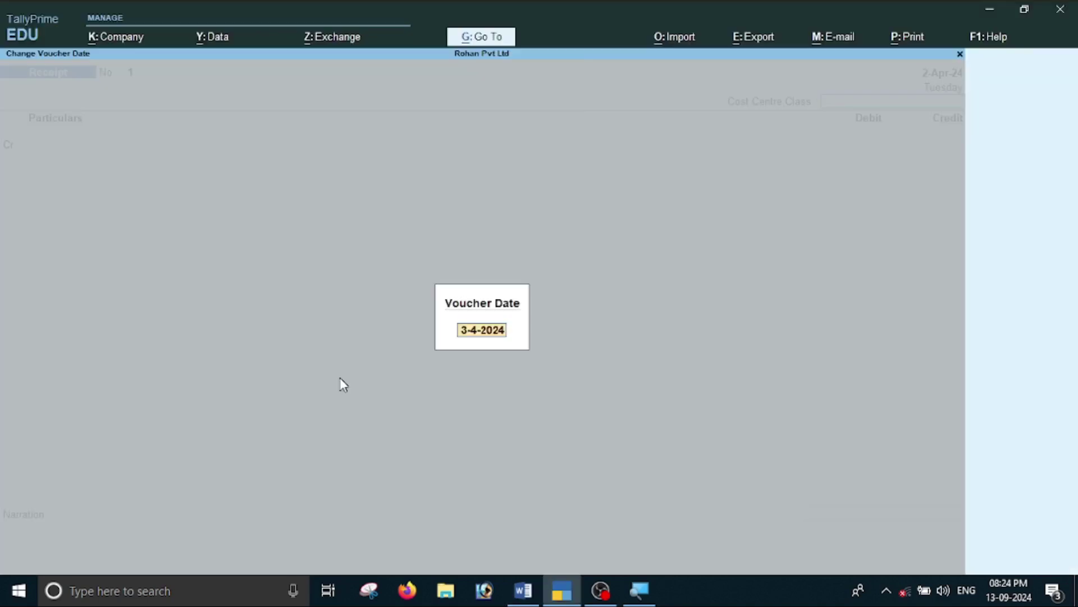
text(1-5)
key(Return)
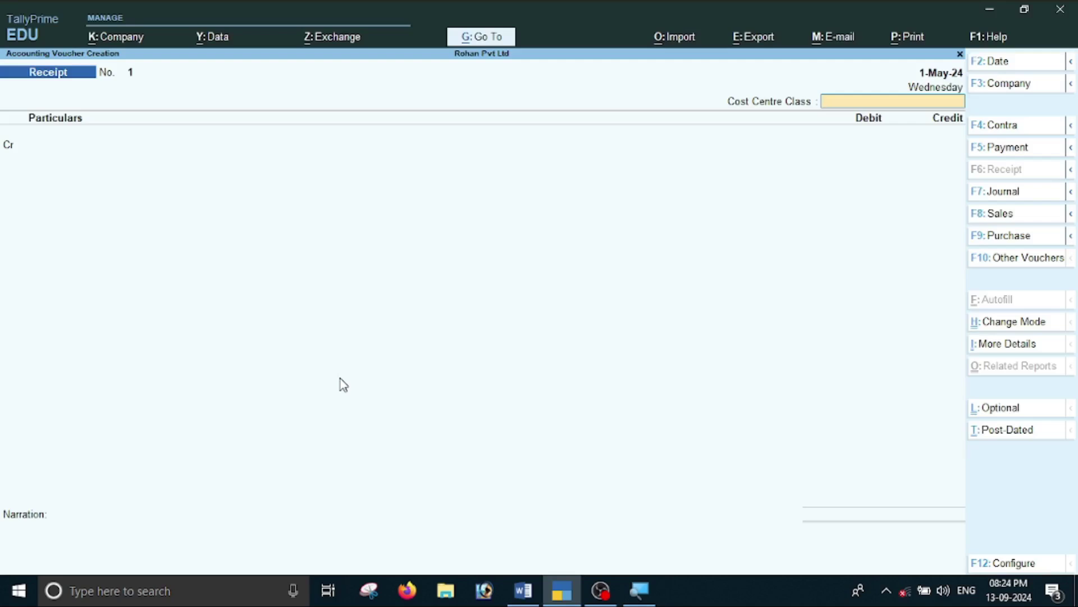
key(Return)
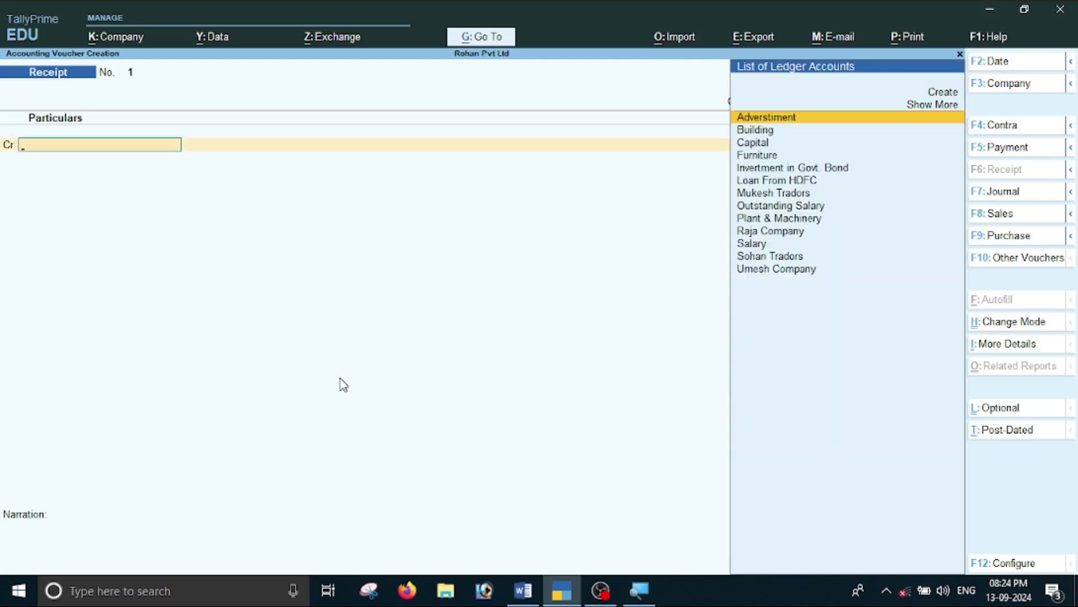
Credit Sohan Traders 40,000 as Agst Ref, settling pending bill PG001.
key(alt+Tab)
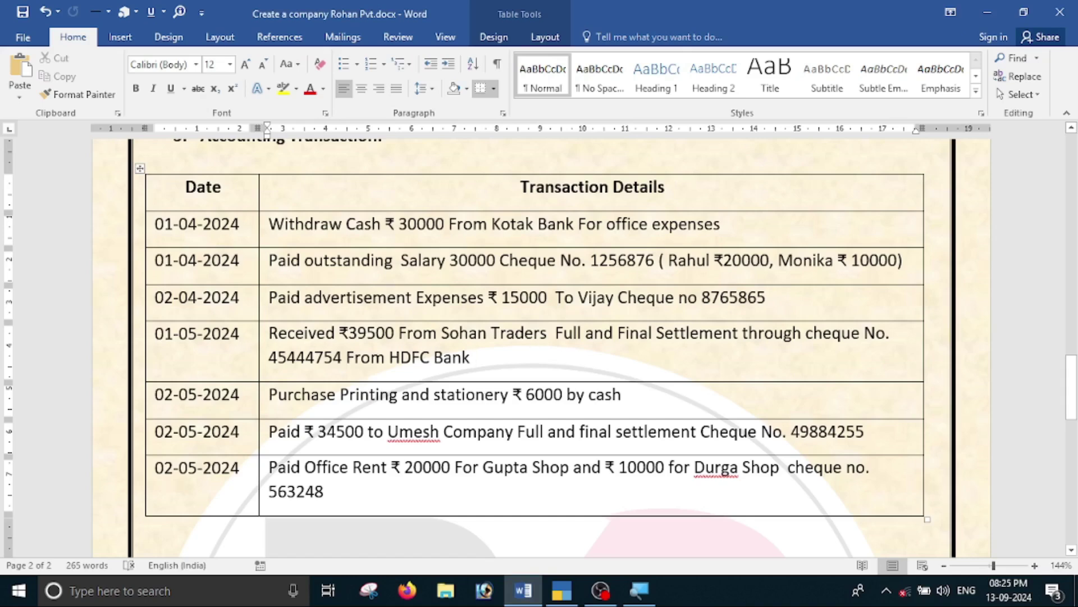
key(alt+Tab)
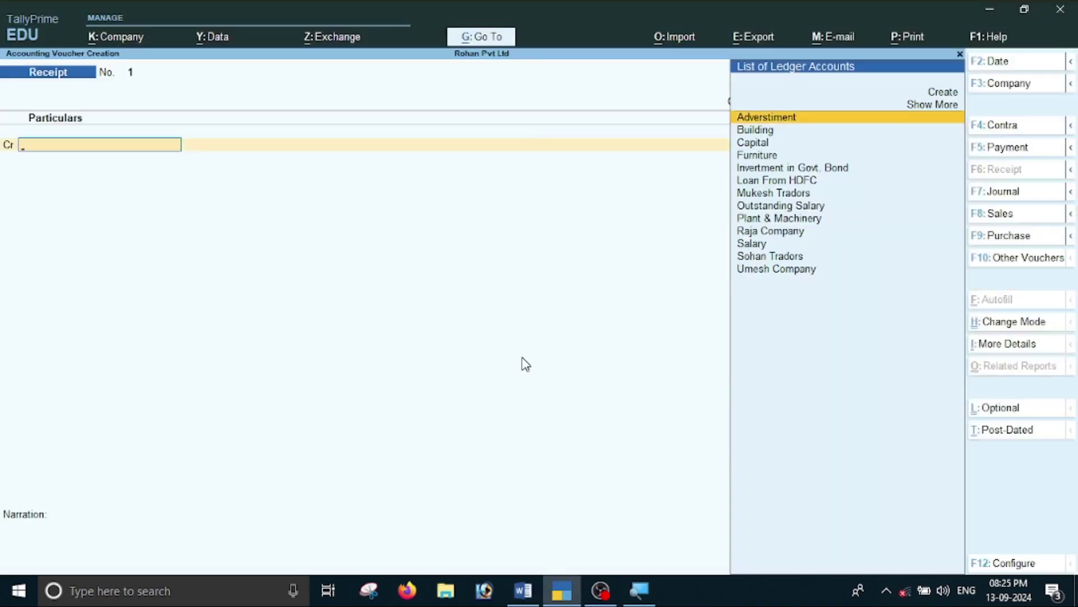
text(S)
key(Down)
key(Down)
key(Up)
key(Return)
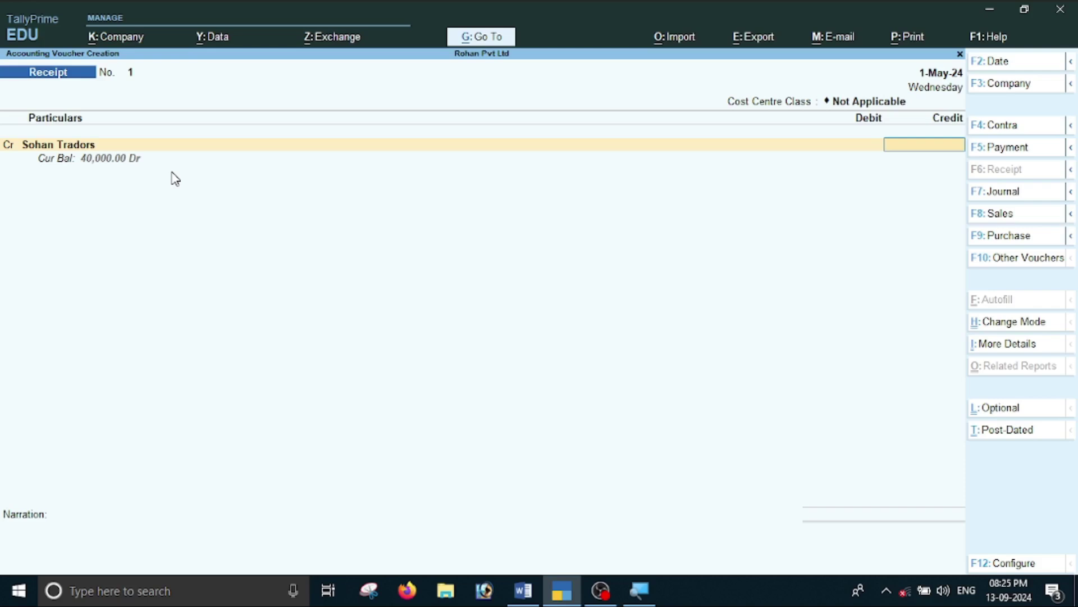
text(40)
text(000)
key(Return)
key(Return)
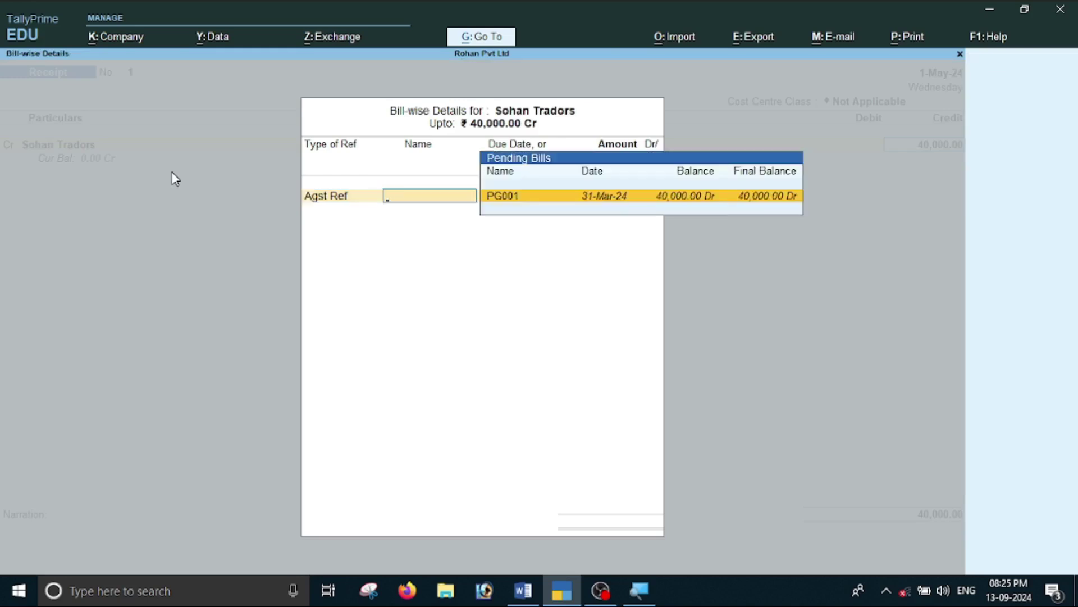
key(Return)
key(Return)
key(Return)
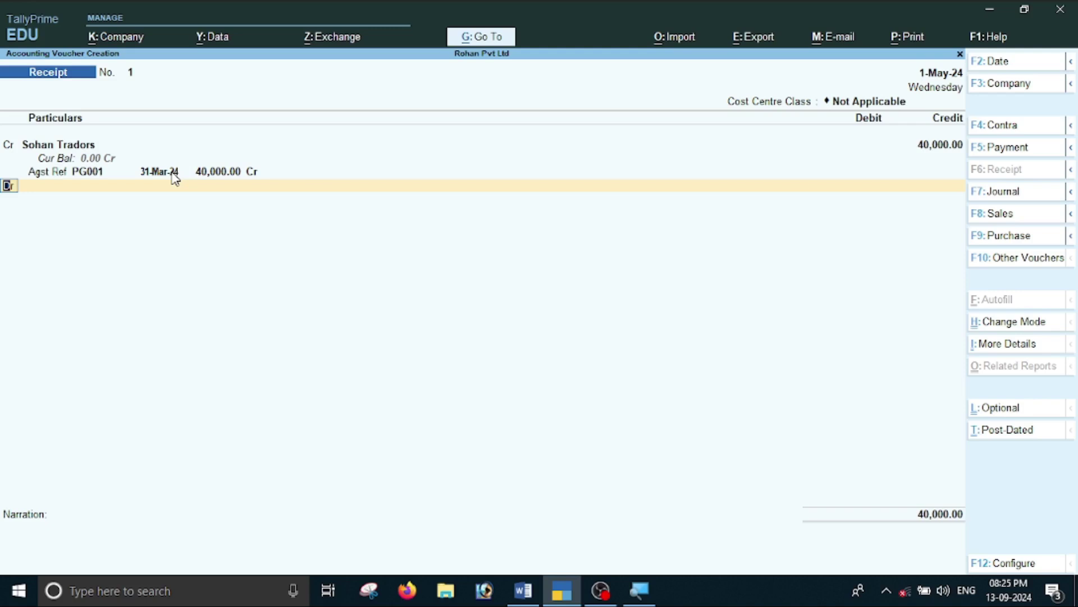
key(Return)
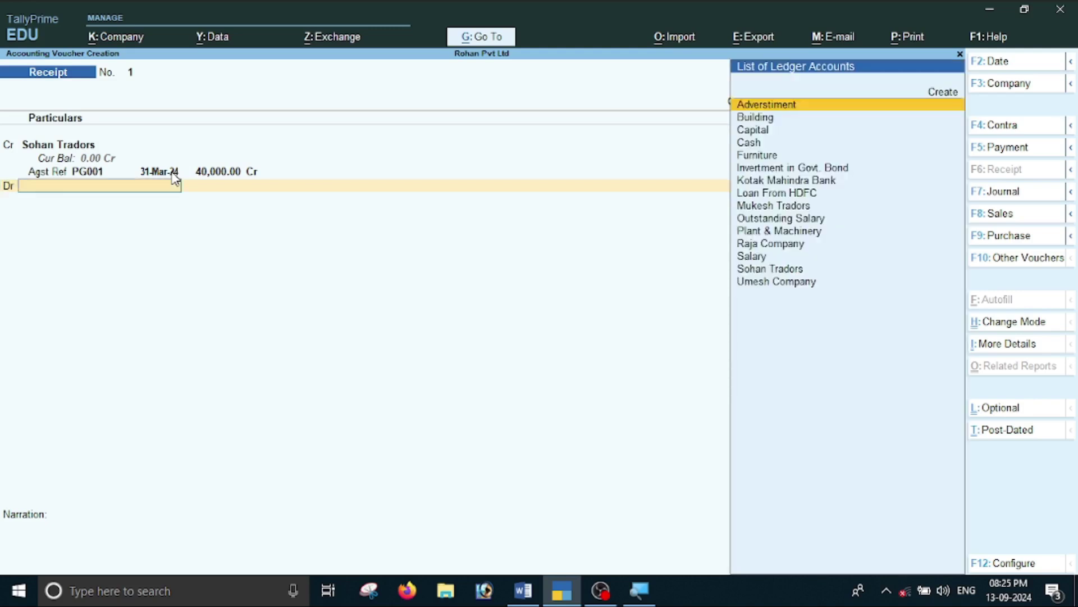
Debit Kotak Mahindra Bank with 39,500 on the receipt, as given in the assignment.
key(alt+Tab)
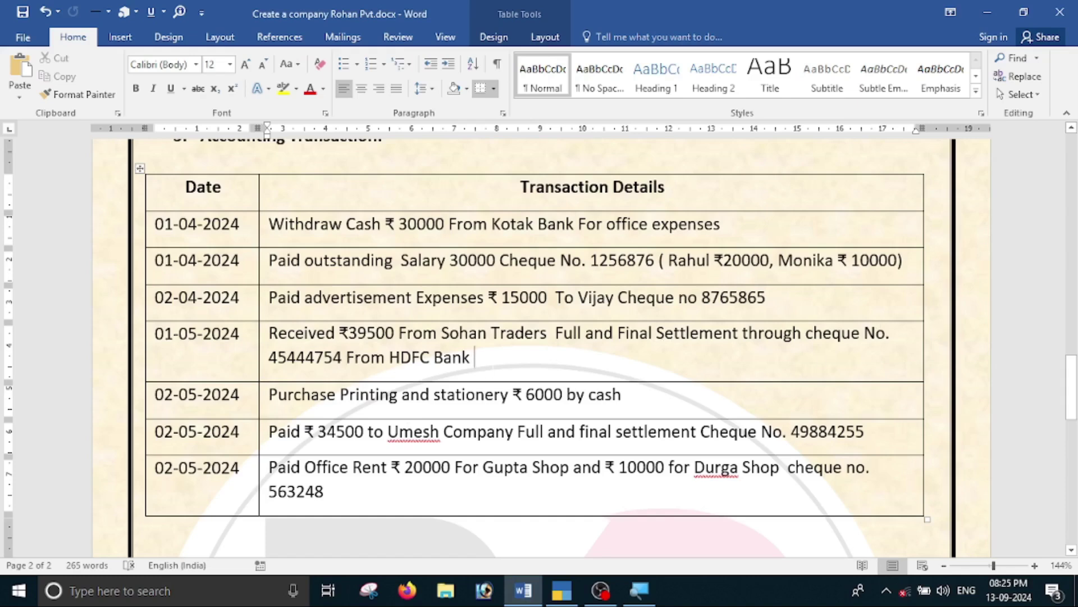
key(alt)
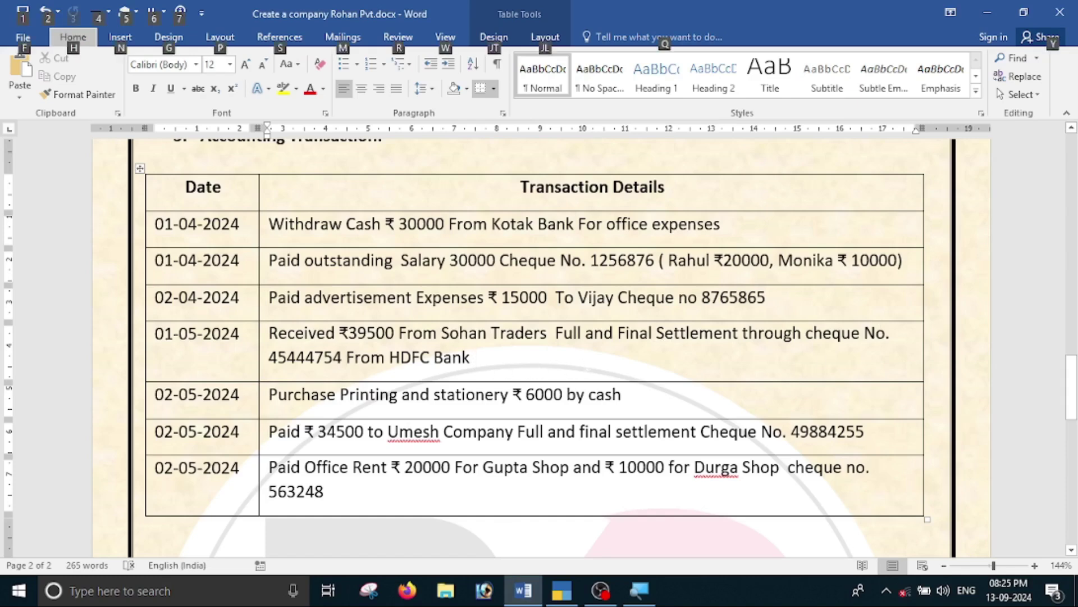
key(alt+Tab)
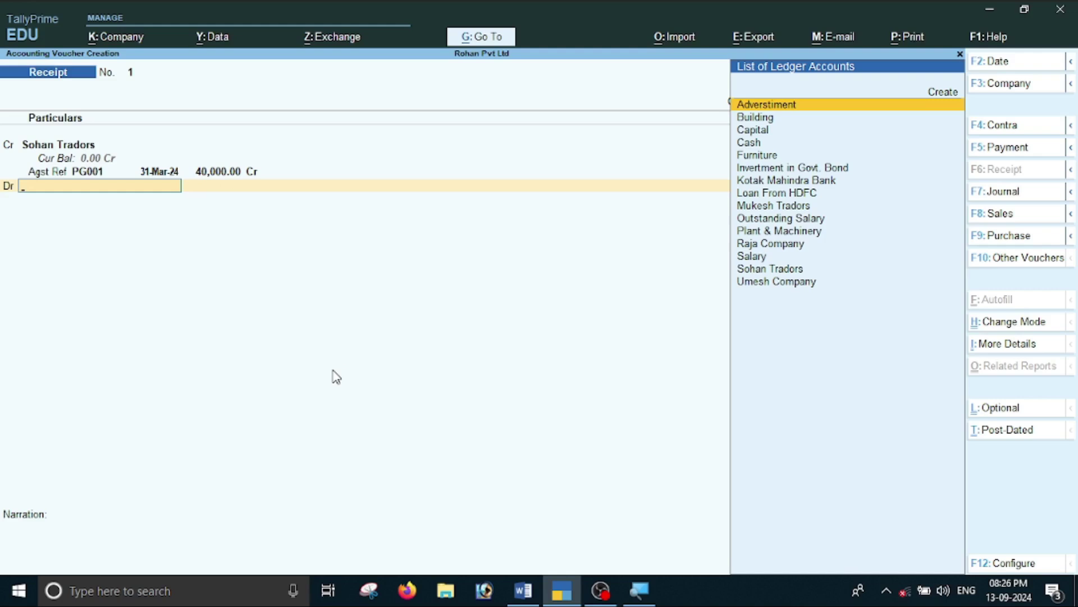
key(Down)
key(Down)
key(Down)
key(Down)
key(Down)
key(Down)
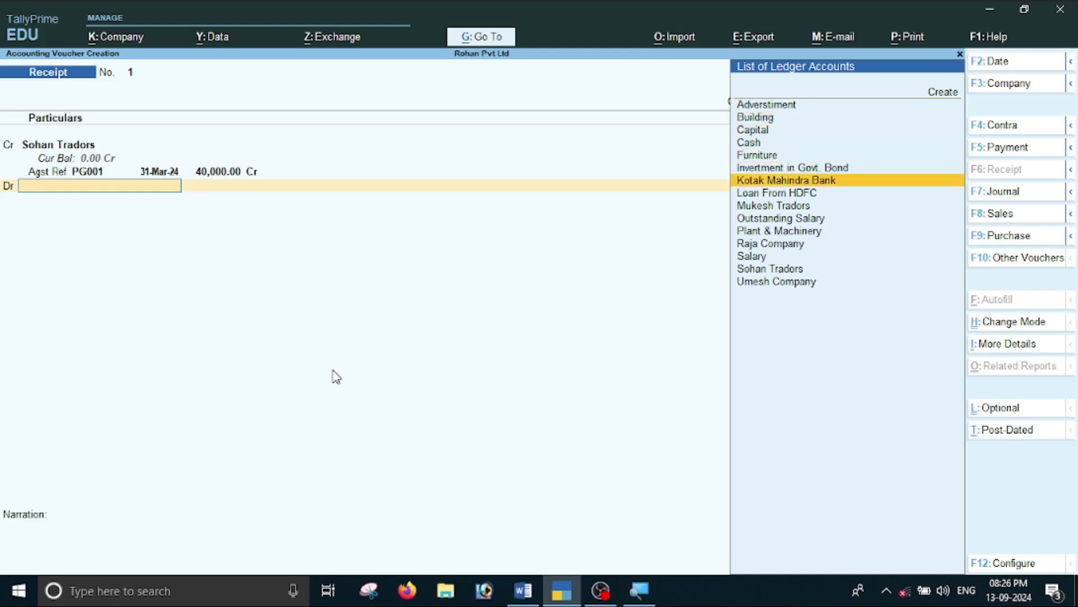
key(Return)
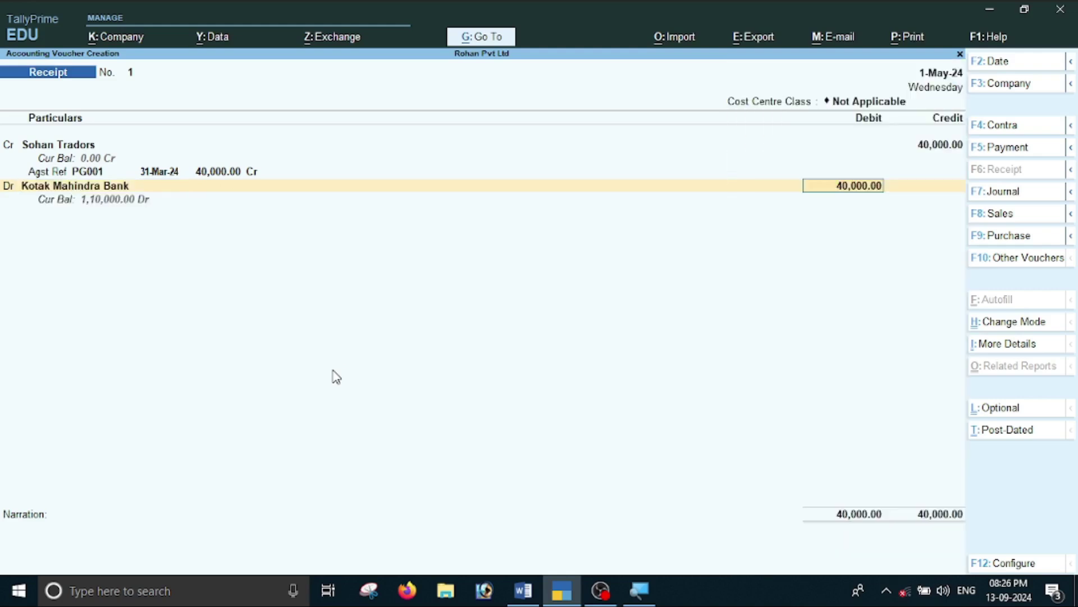
key(alt+Tab)
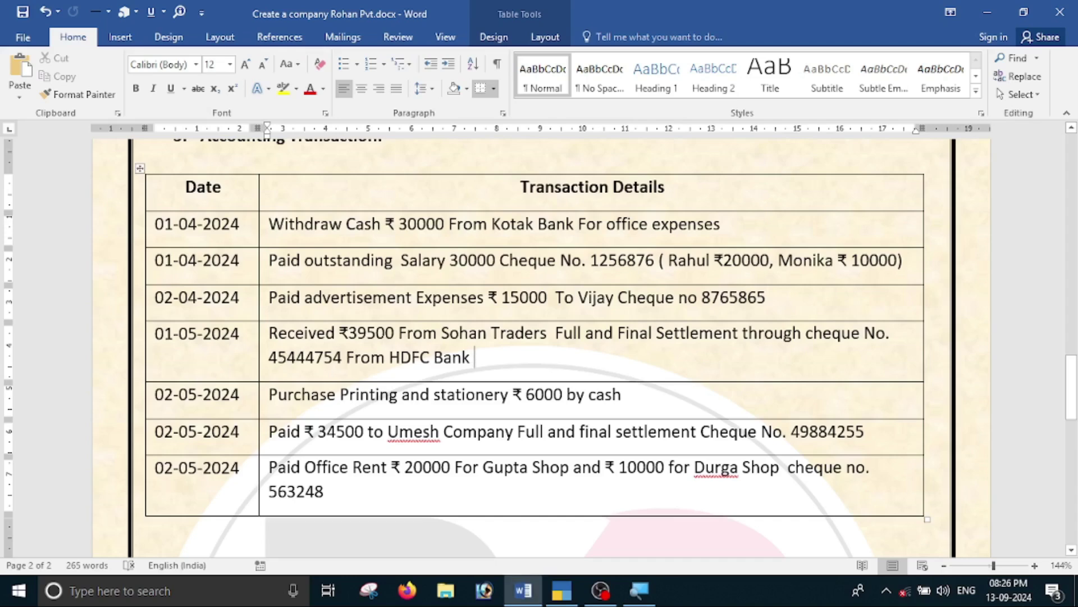
key(alt+Tab)
text(39500)
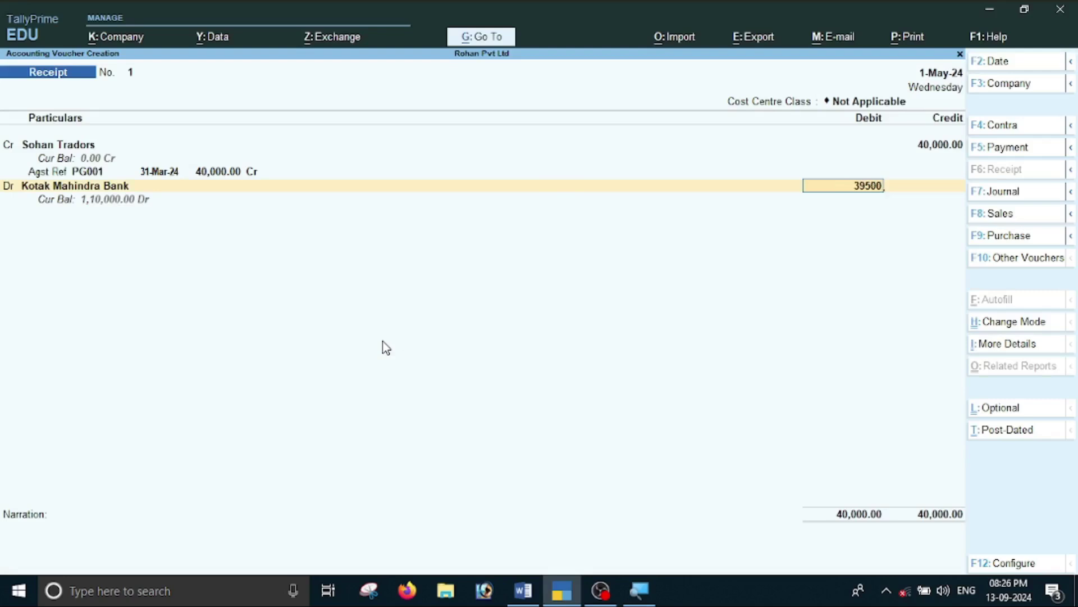
key(Return)
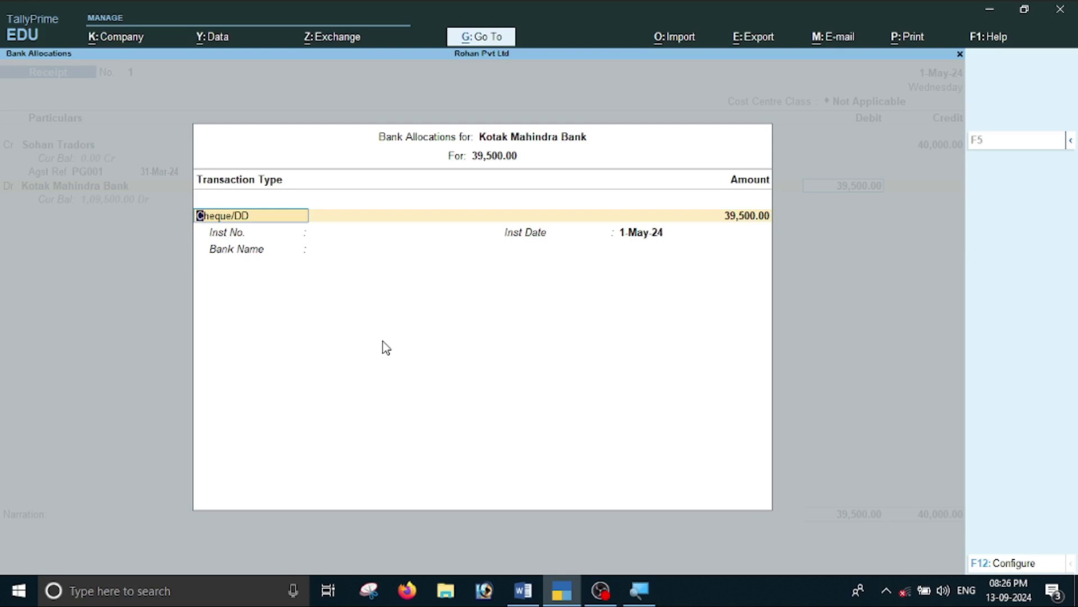
Allocate the bank entry as a Cheque/DD drawn on Hdfc Bank.
key(BackSpace)
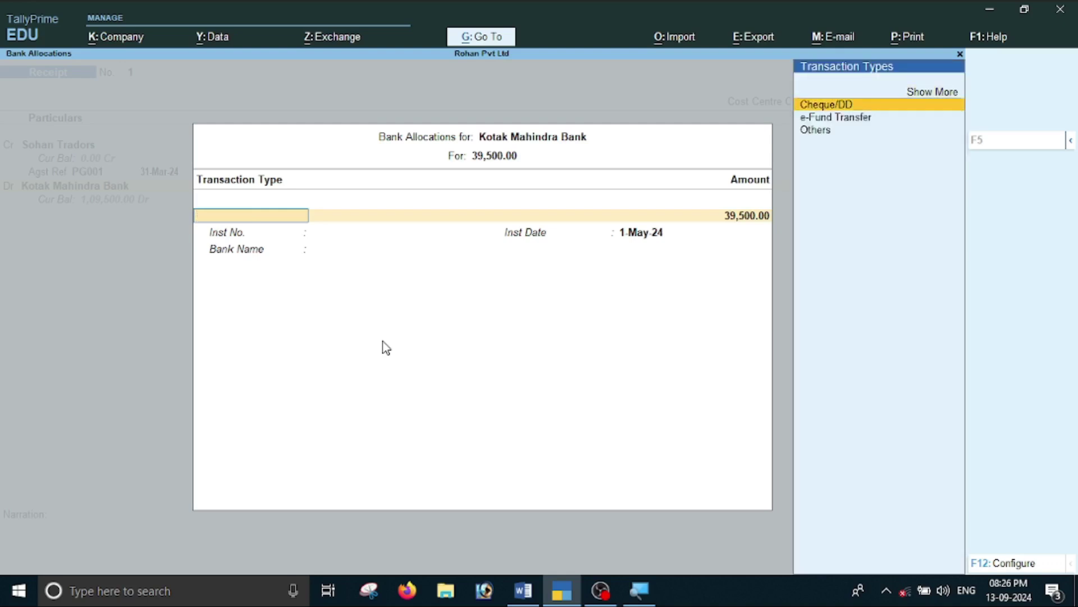
key(Return)
key(Return)
key(Return)
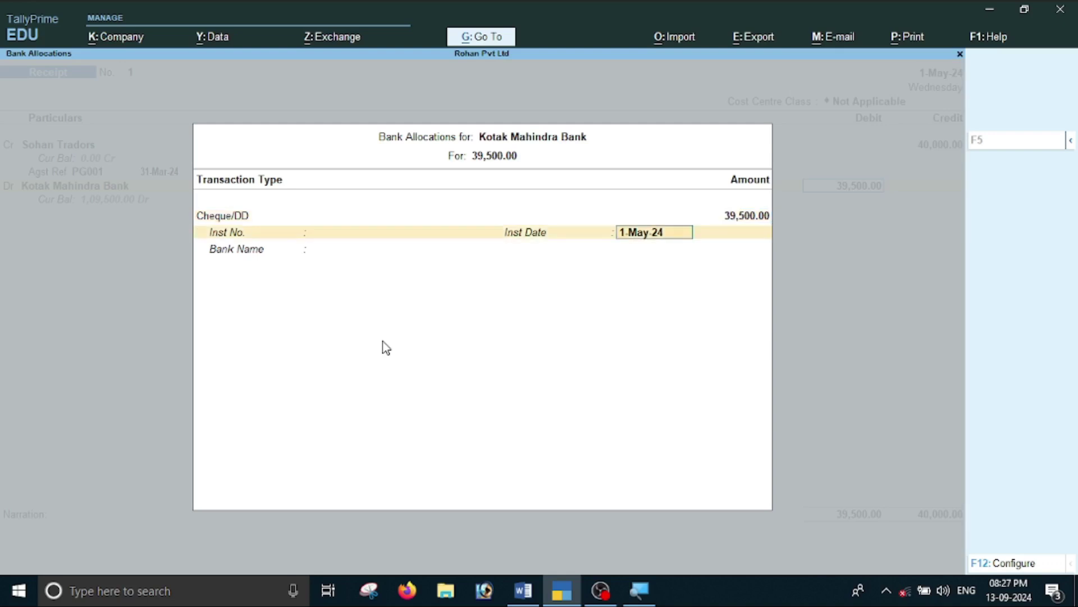
key(Return)
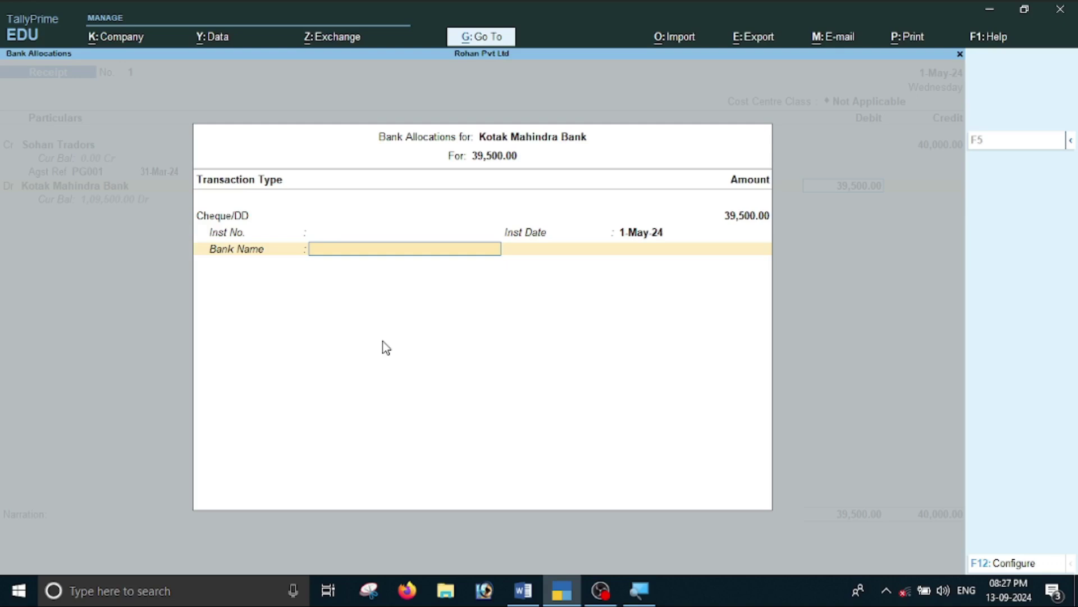
key(Return)
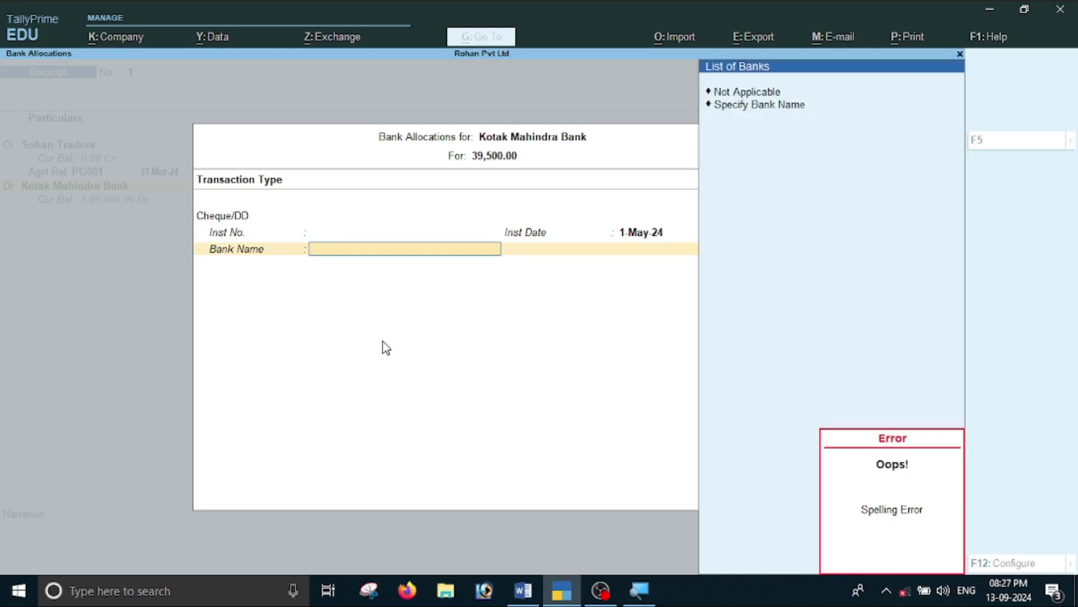
key(Down)
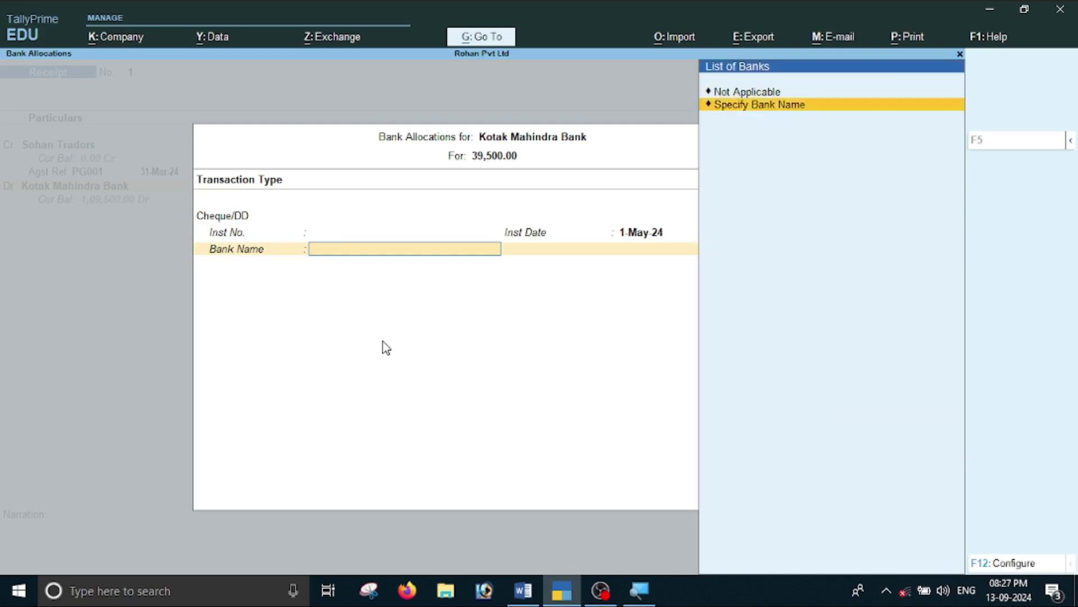
key(Return)
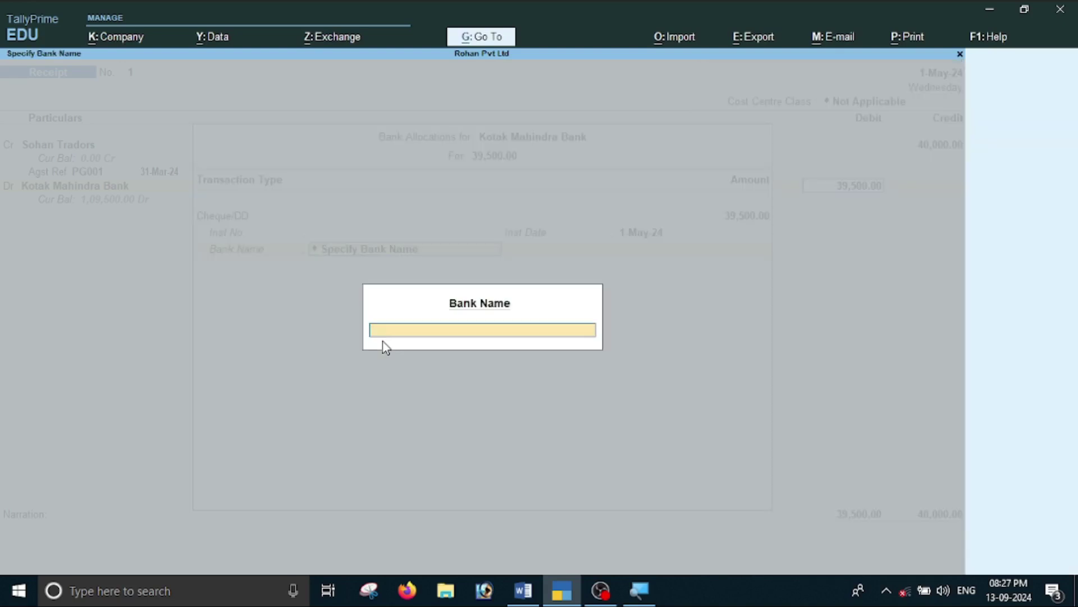
text(Hdfc Bank)
key(Return)
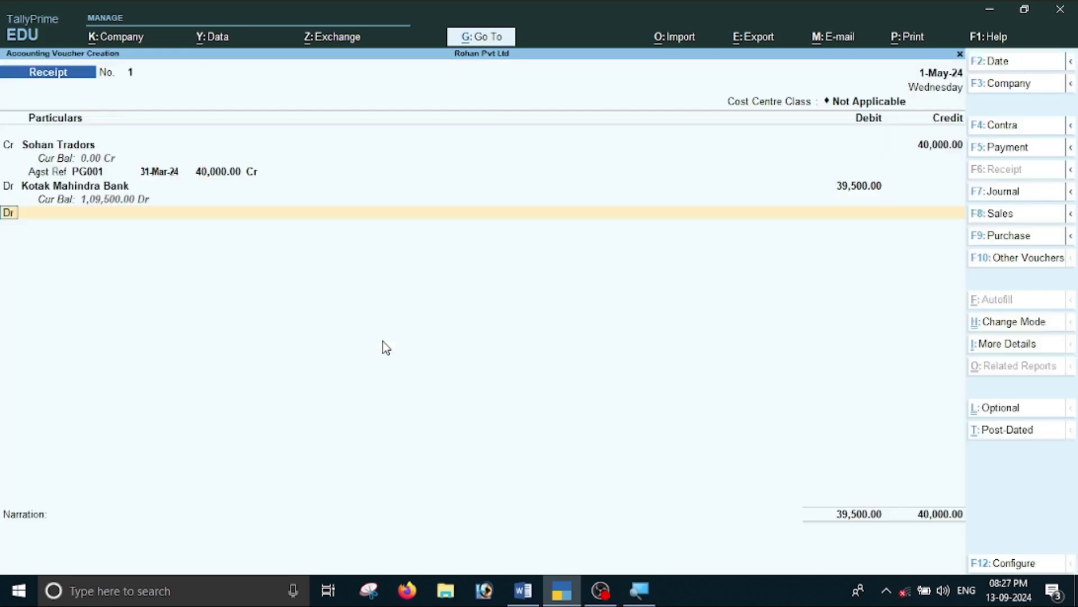
Add a new debit ledger named Discount Paid on the receipt.
key(Return)
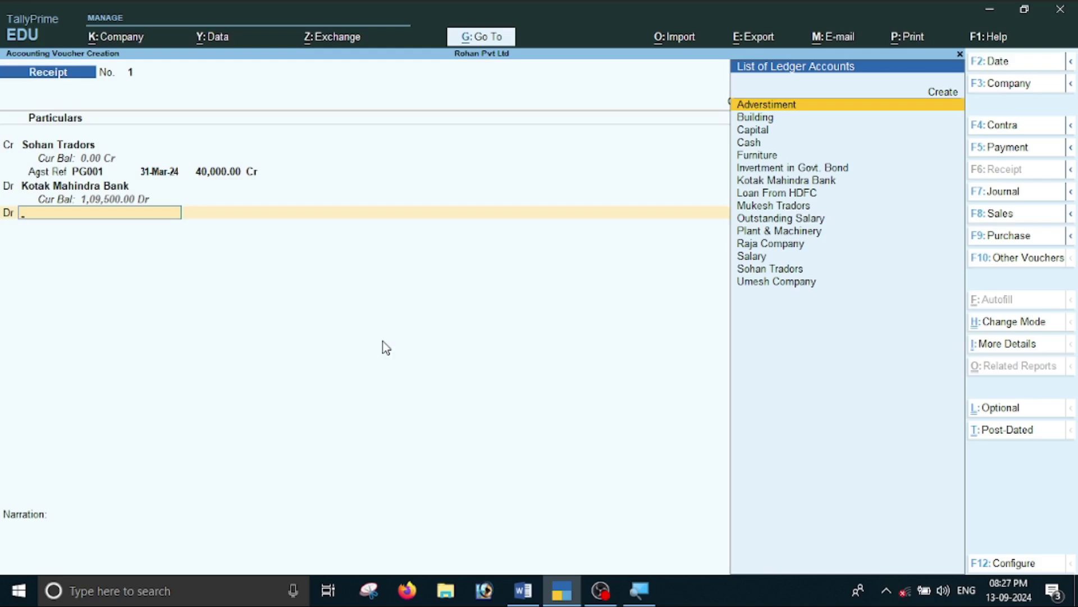
key(alt+c)
text(D)
key(BackSpace)
text(Discount)
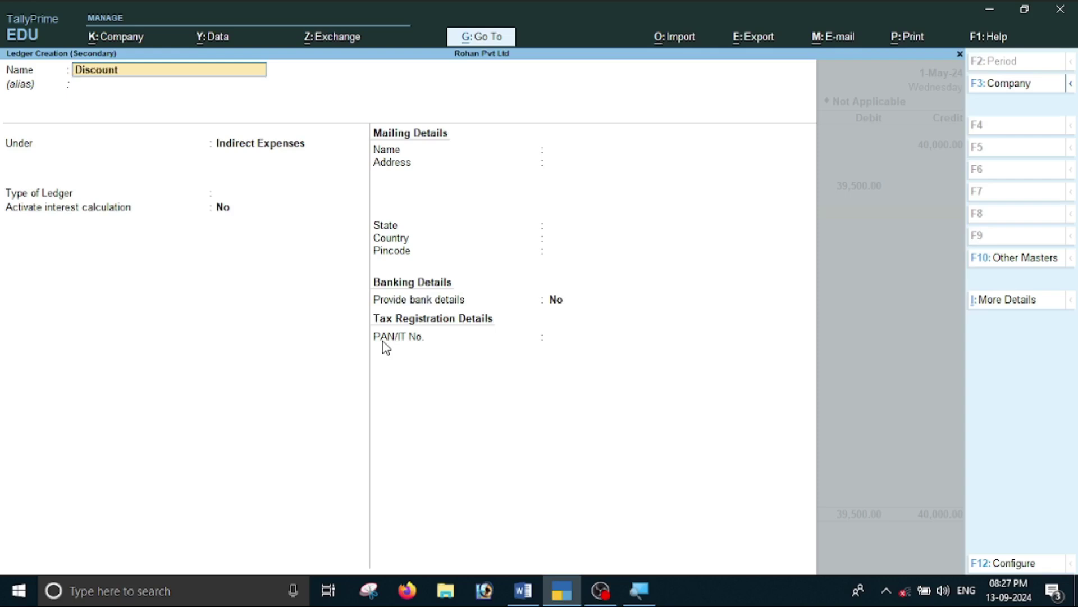
text( Paid)
key(Return)
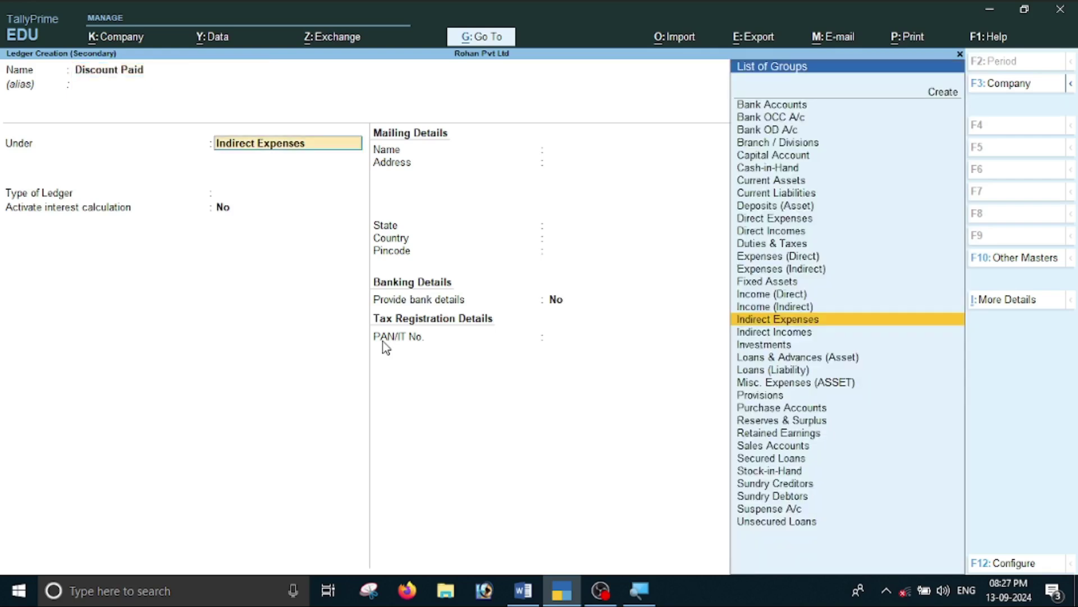
Group Discount Paid under Indirect Expenses, debit it 500, and save the balanced receipt.
key(Return)
key(Return)
key(Return)
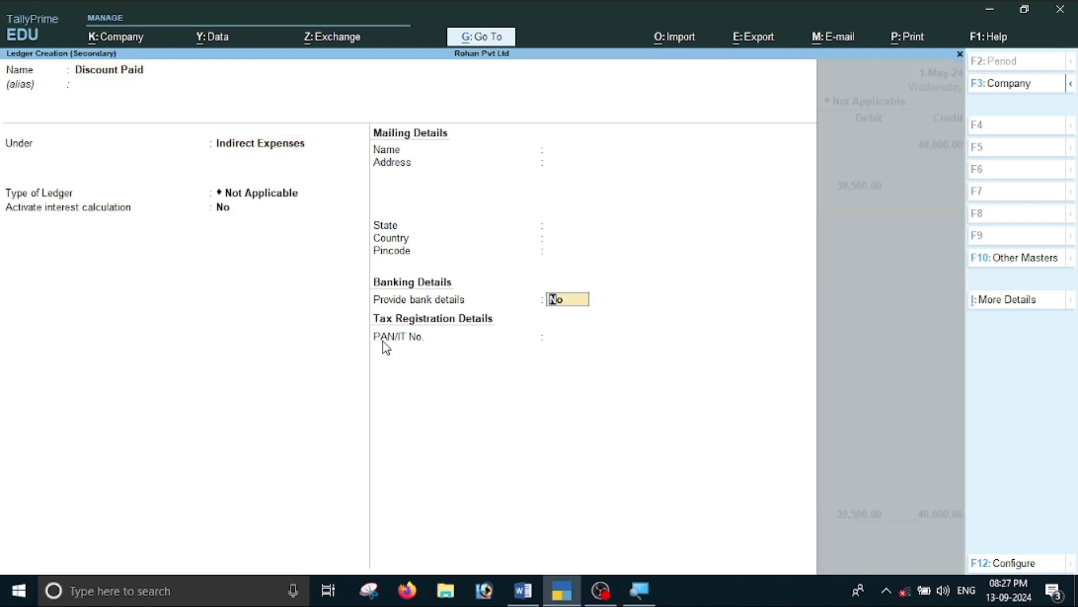
key(Return)
key(Return)
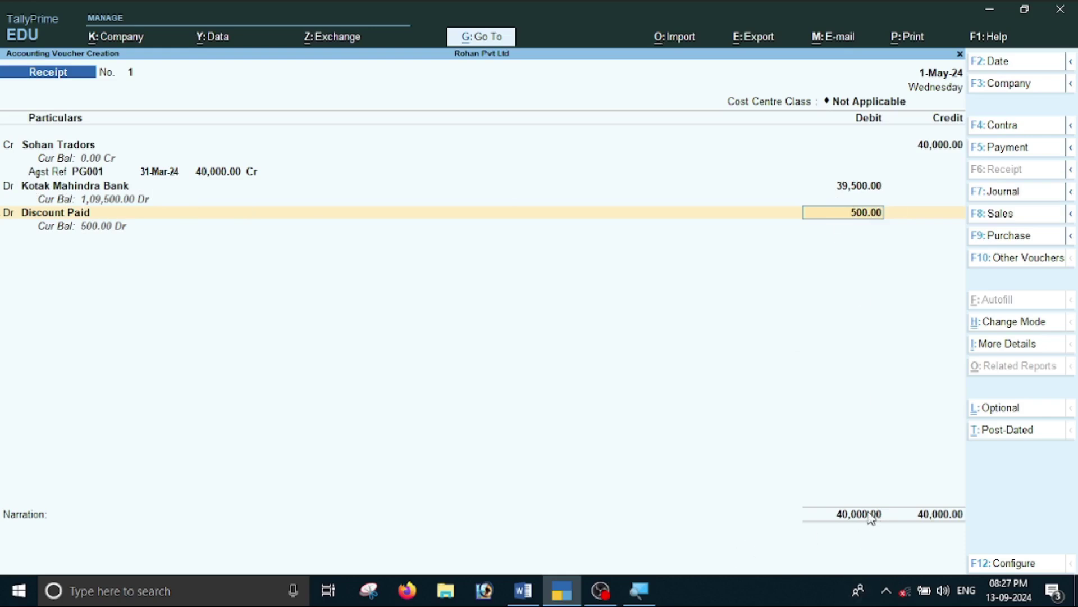
key(Return)
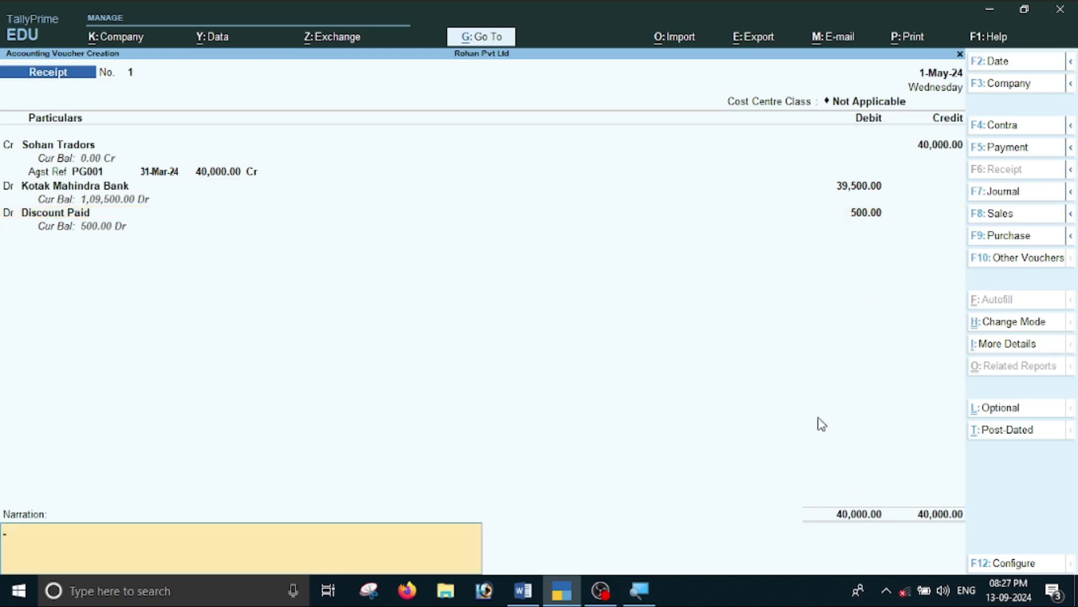
key(Return)
key(Return)
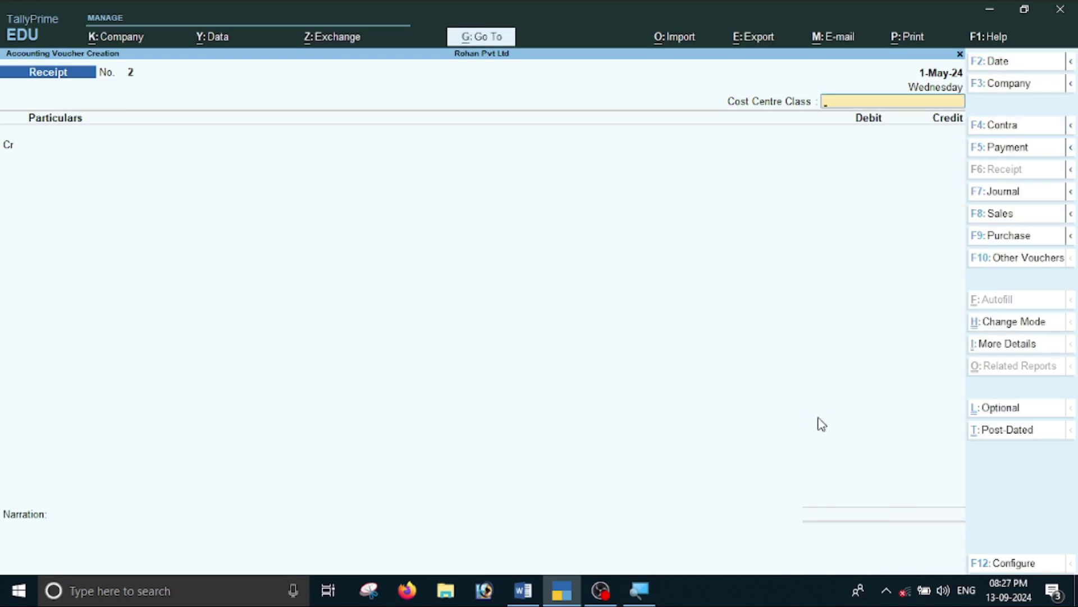
Review the cash purchase in the assignment and switch TallyPrime to a Purchase voucher.
key(alt+Tab)
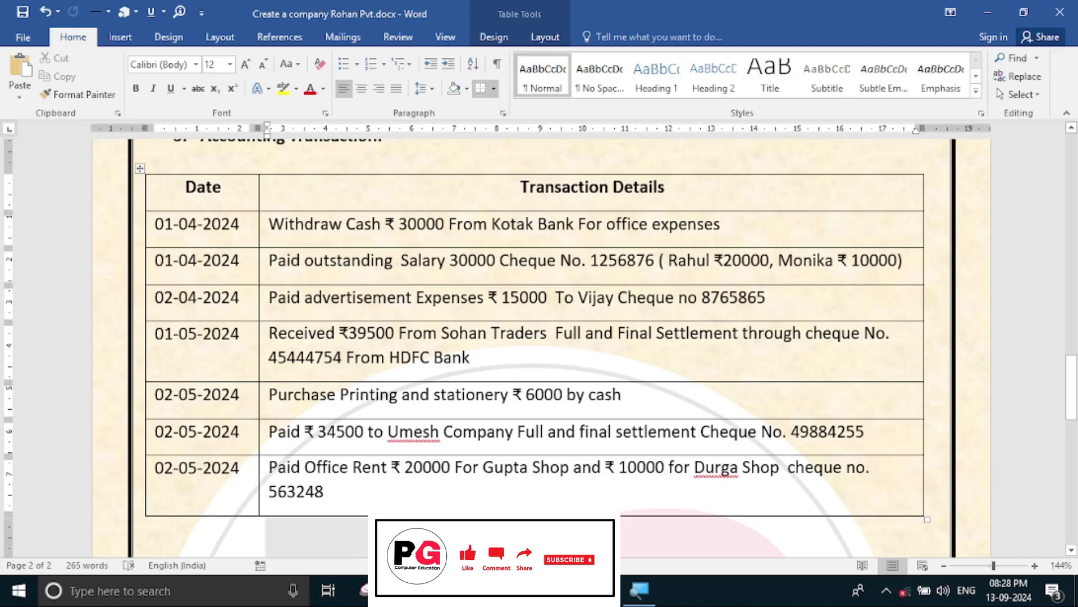
key(alt+Tab)
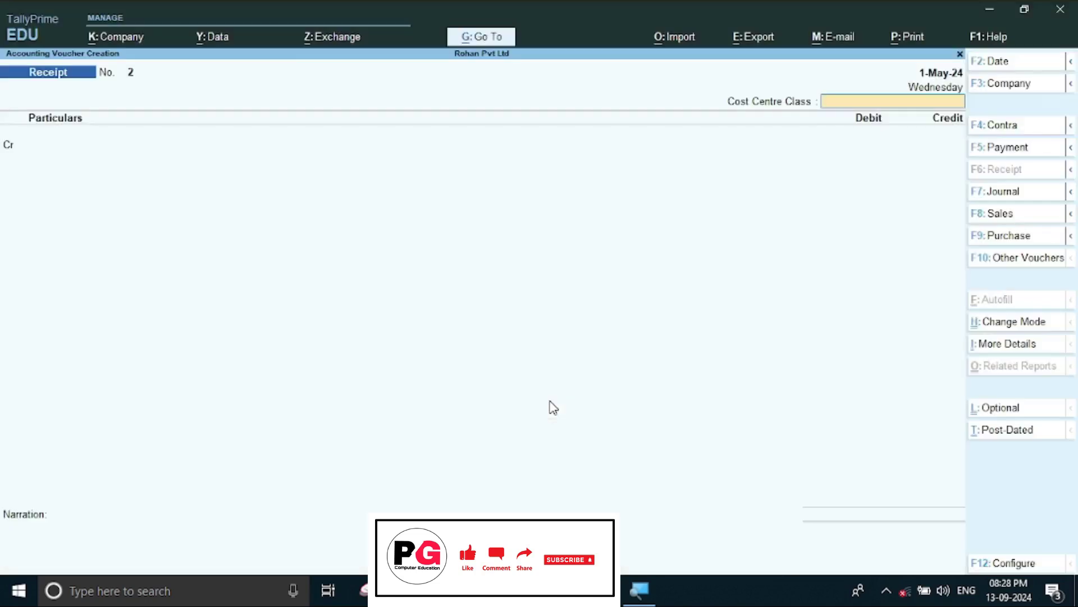
key(F9)
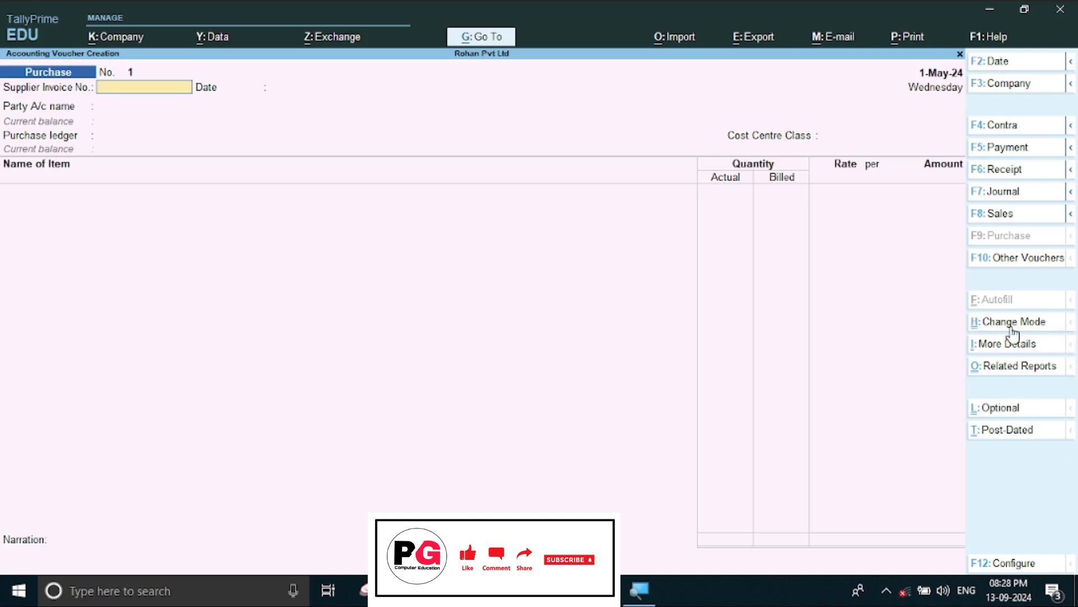
Switch the purchase entry to As Voucher mode and start the supplier invoice number.
key(ctrl+h)
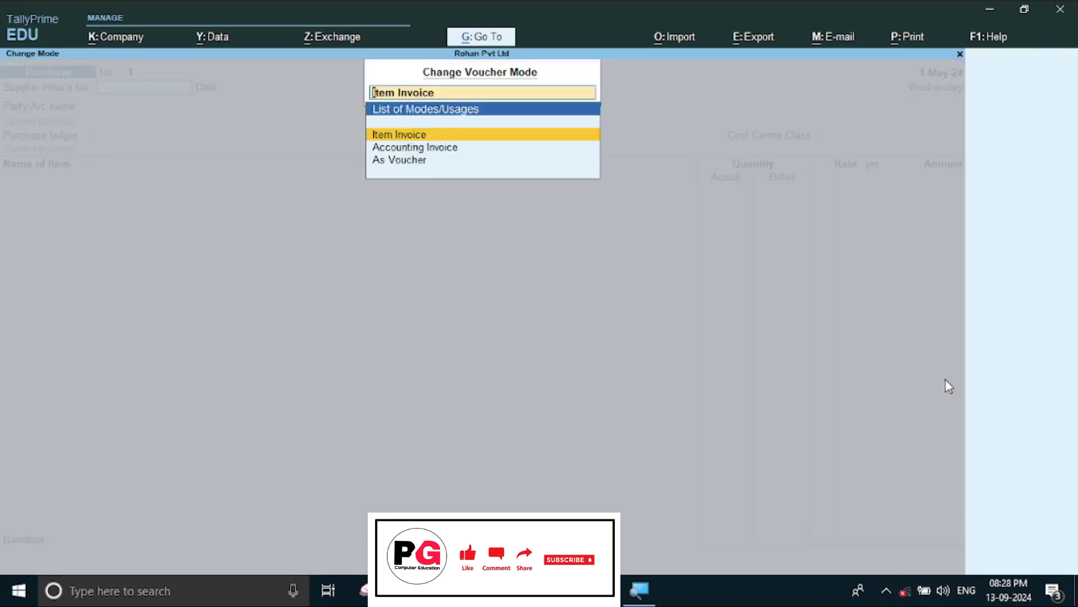
key(Down)
key(Down)
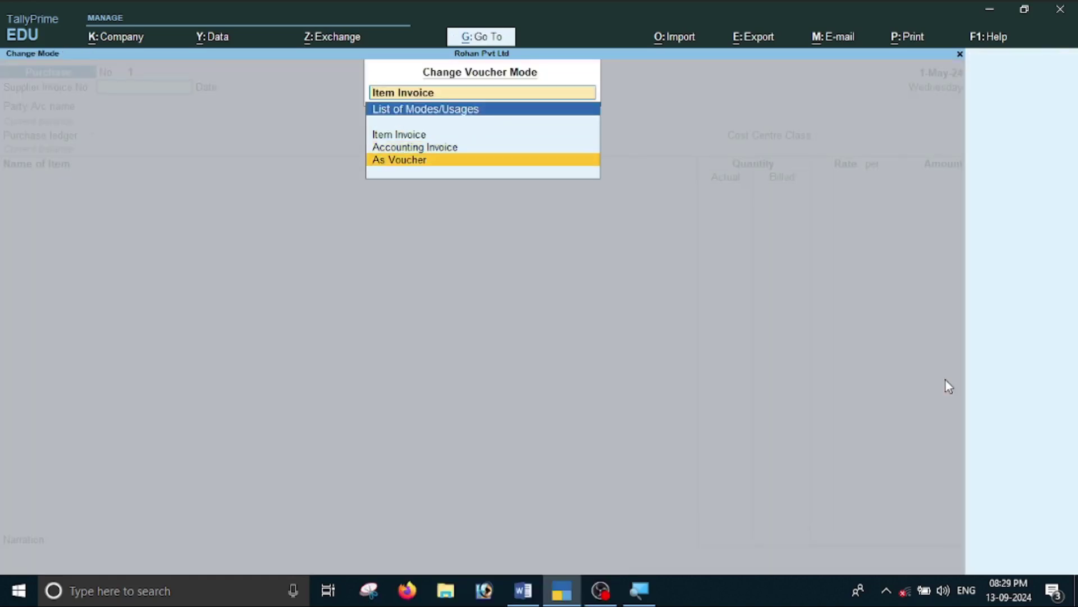
key(Return)
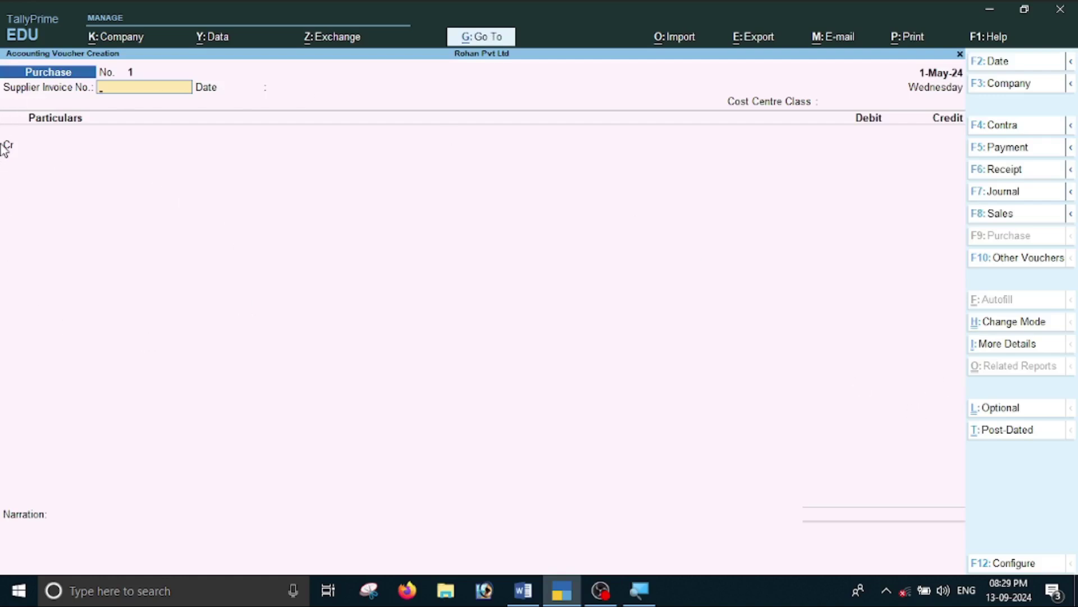
key(alt+Tab)
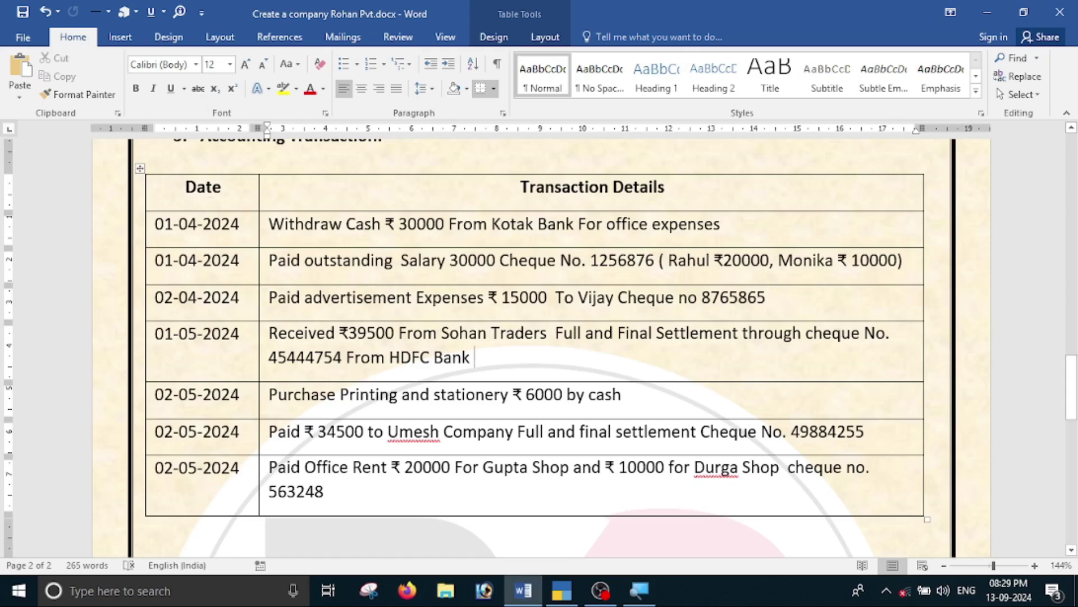
key(alt+Tab)
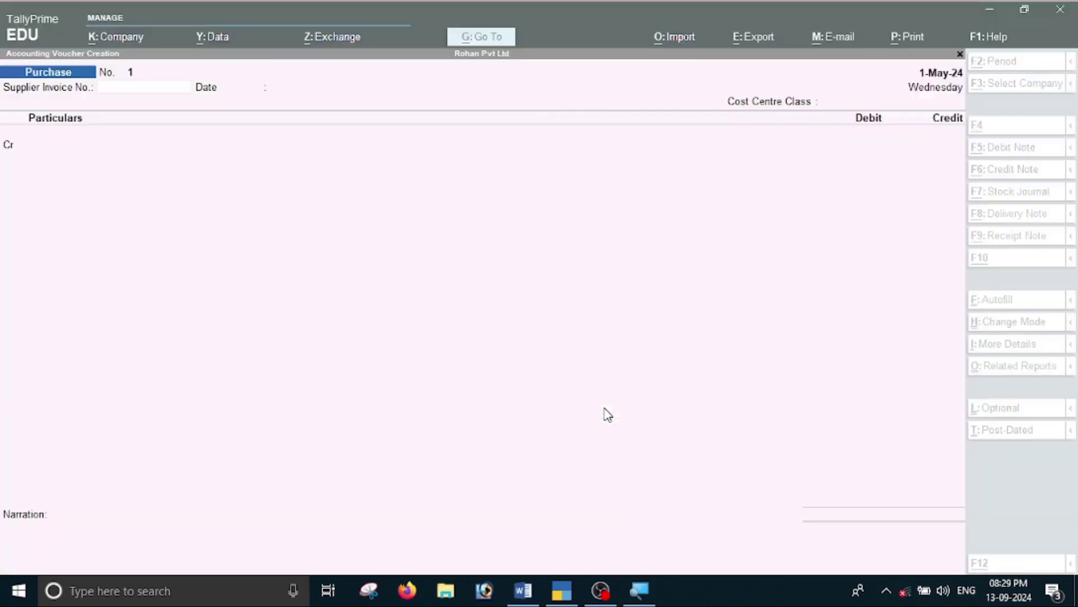
text(454)
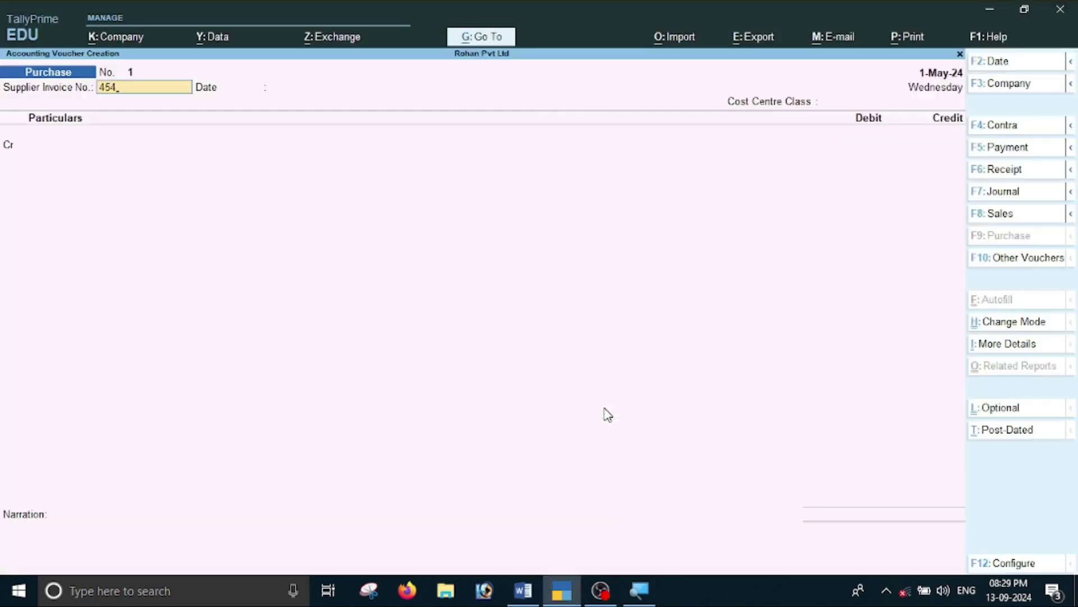
Change the purchase voucher date to 2-May-24.
key(F2)
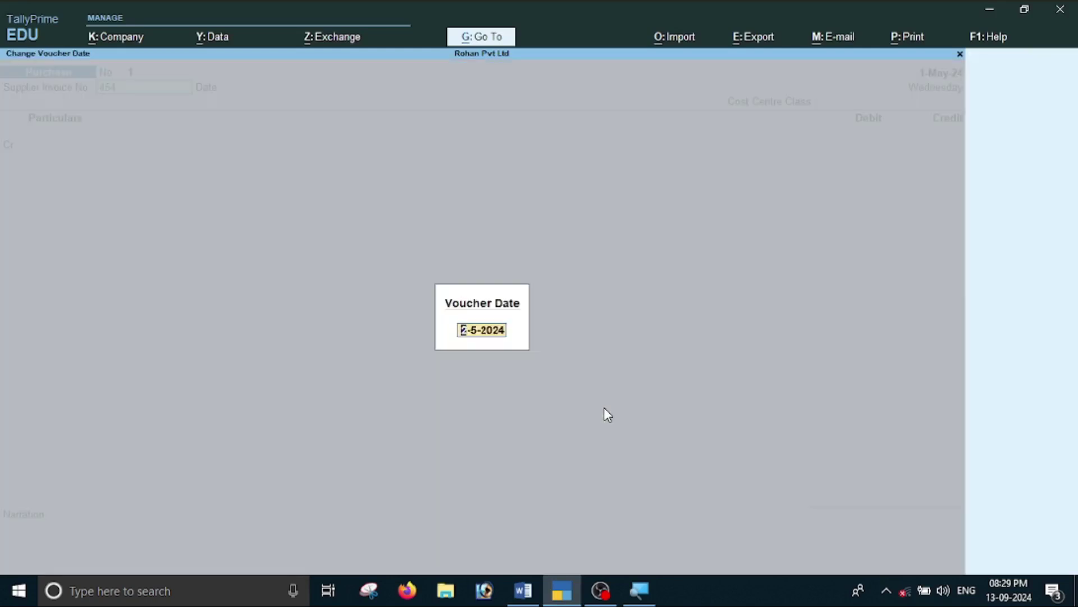
key(alt+Tab)
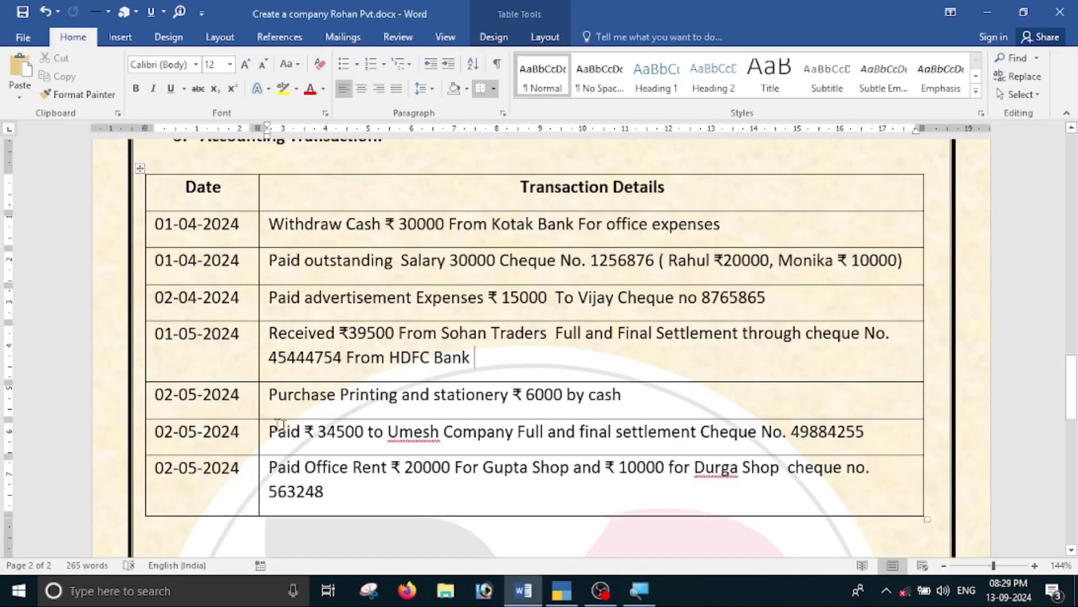
key(alt+Tab)
text(2-5)
key(Return)
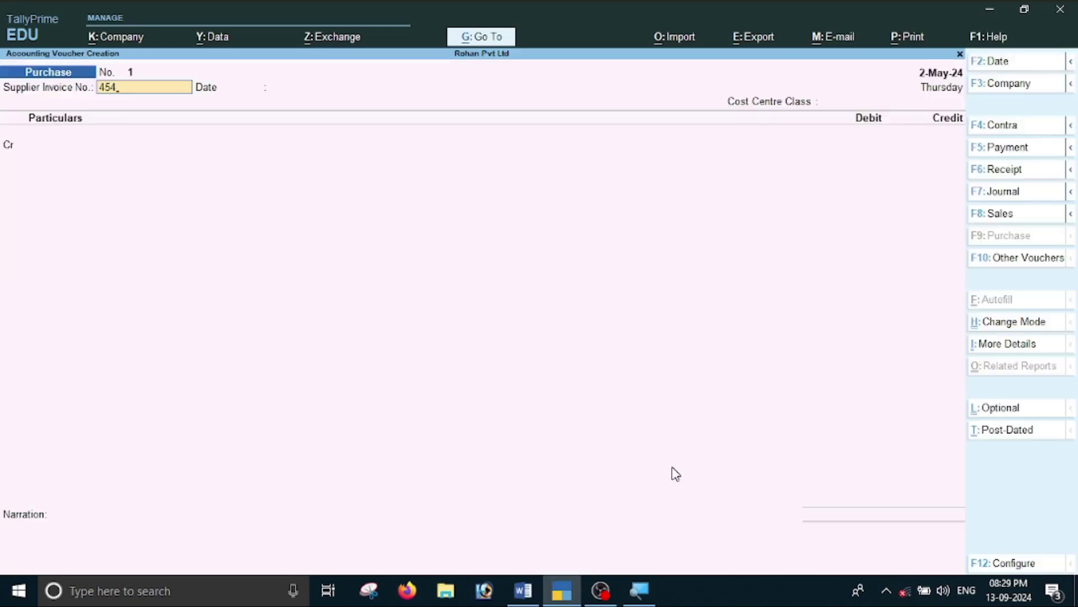
Complete the supplier invoice number and select Cash as credit ledger and supplier.
text(454465454)
key(Return)
key(Return)
key(Return)
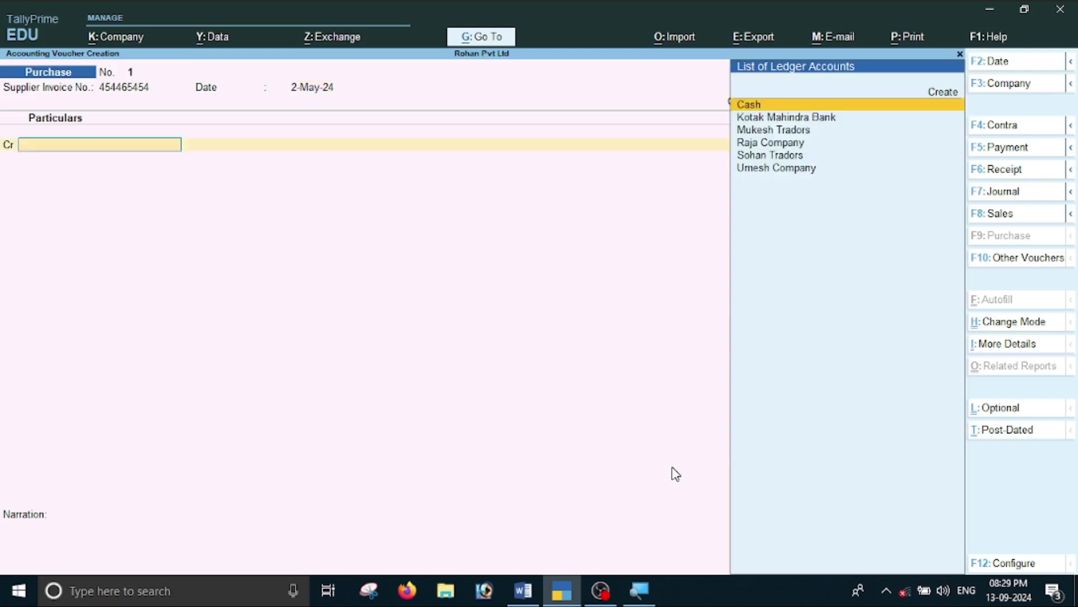
key(alt+Tab)
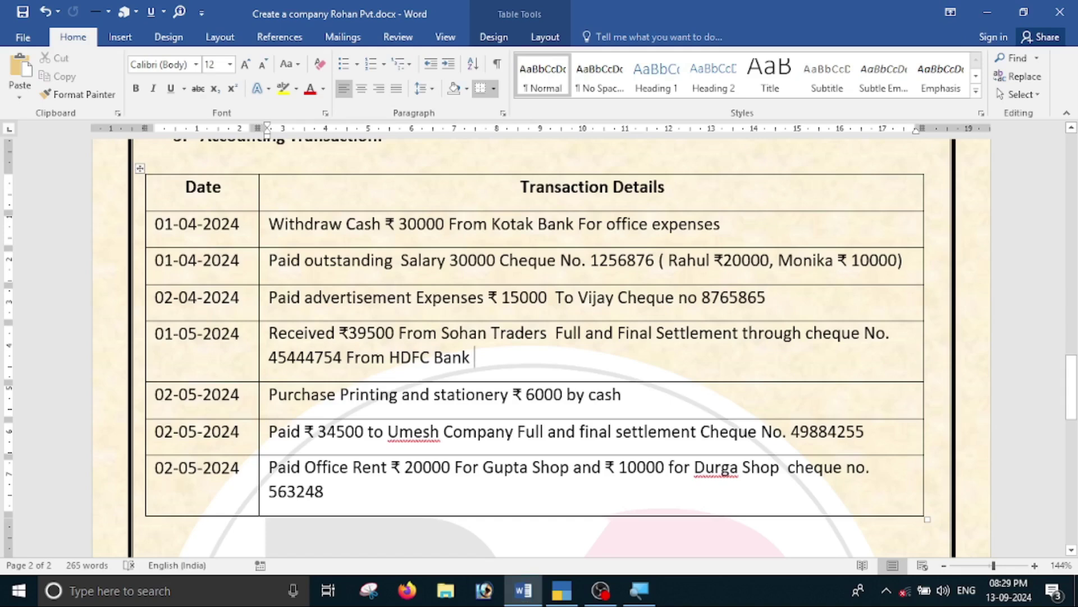
key(alt+Tab)
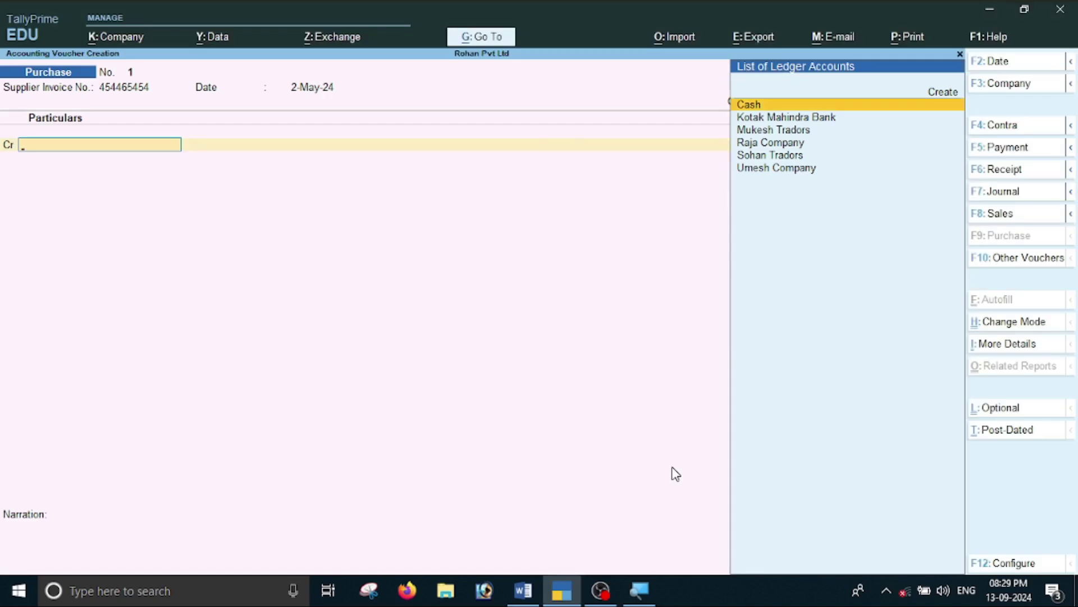
key(Return)
key(Return)
key(Return)
key(Return)
key(Return)
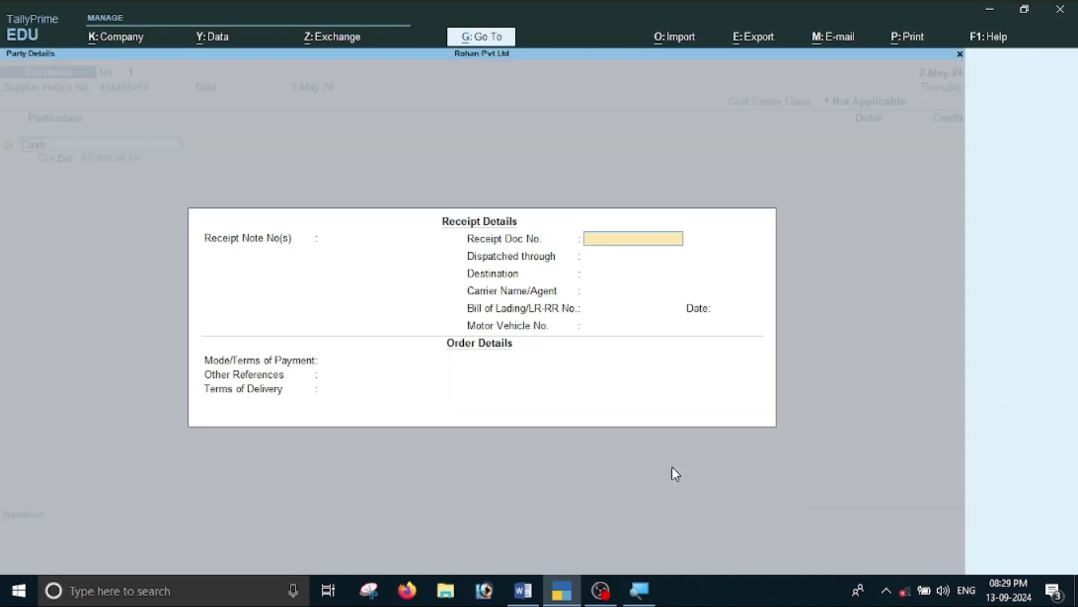
key(Return)
key(Return)
key(Return)
key(Return)
key(Return)
key(Return)
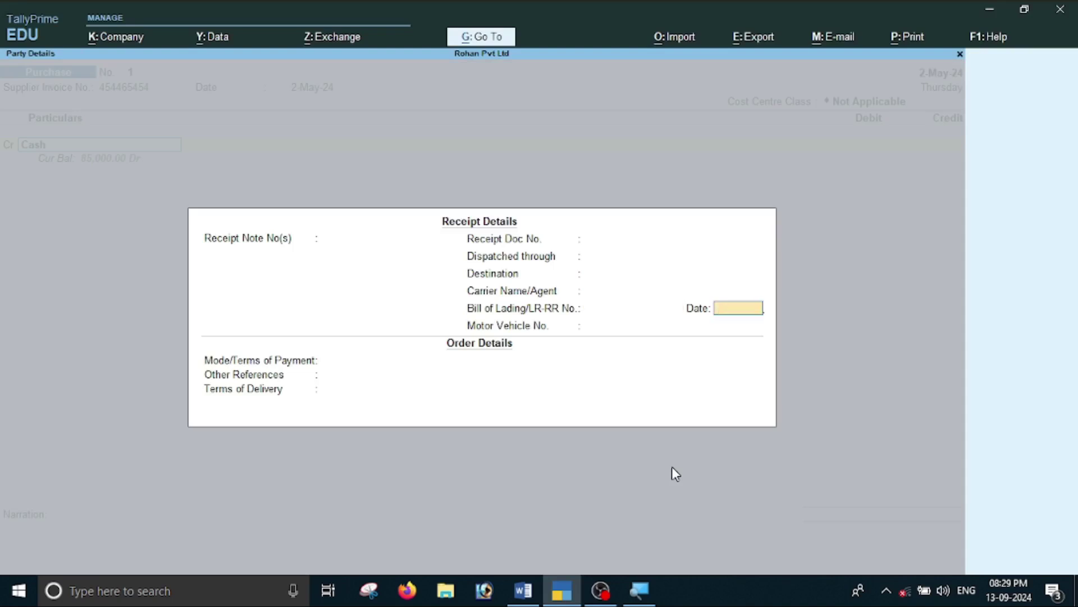
key(Return)
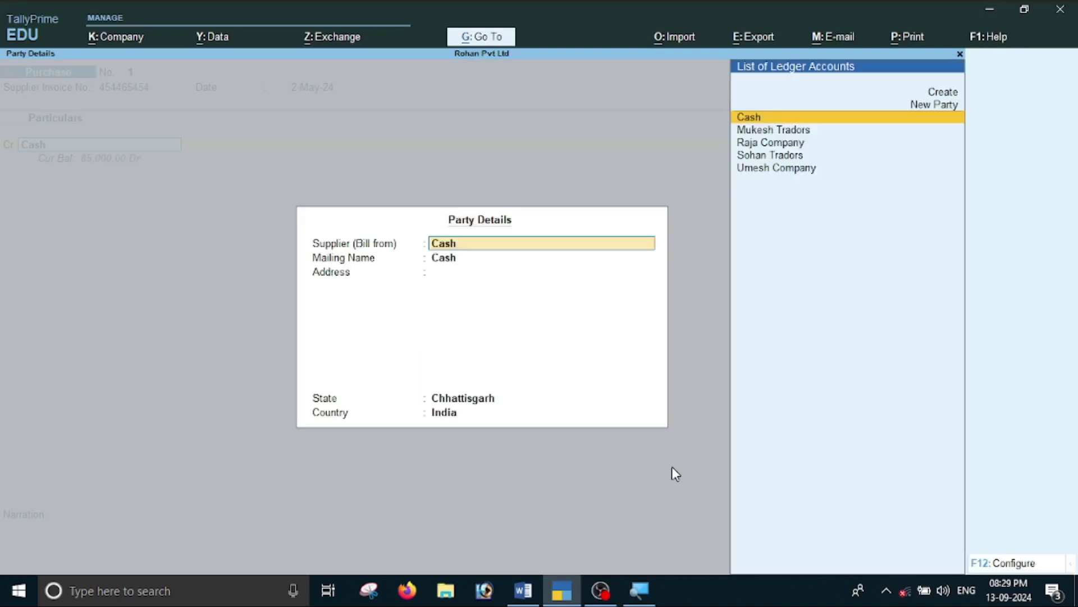
key(Return)
key(Return)
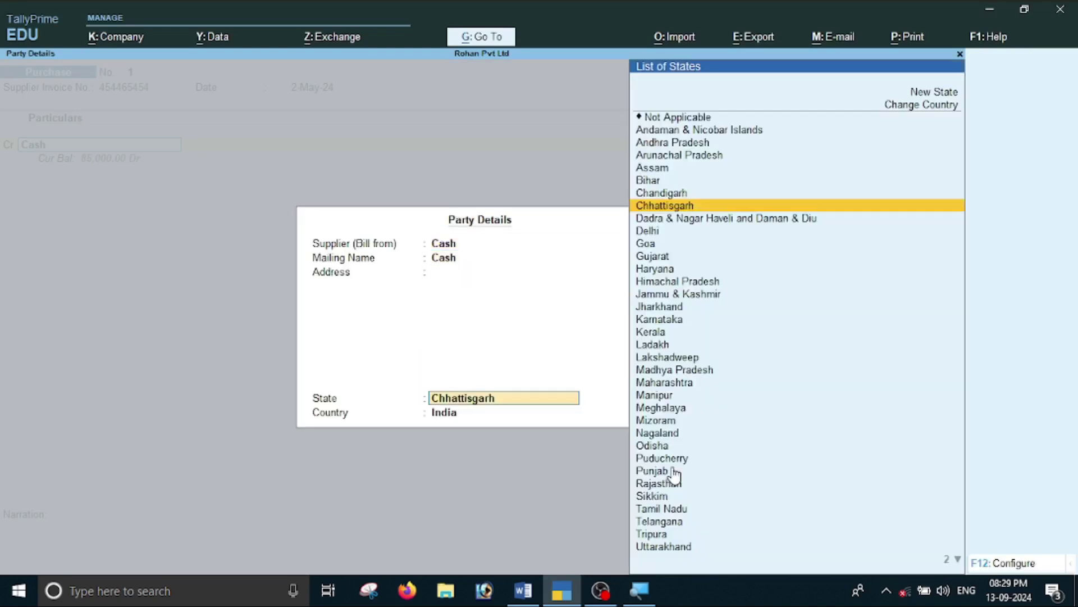
key(Return)
key(Return)
Enter 6000 as the credit amount for Cash.
key(alt+Tab)
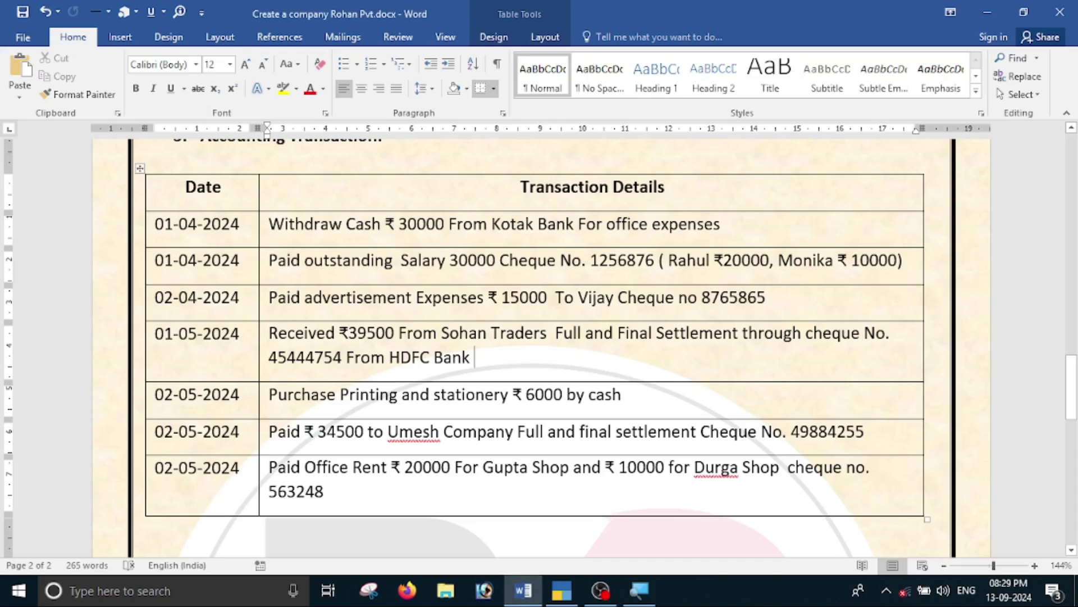
key(alt+Tab)
text(6000)
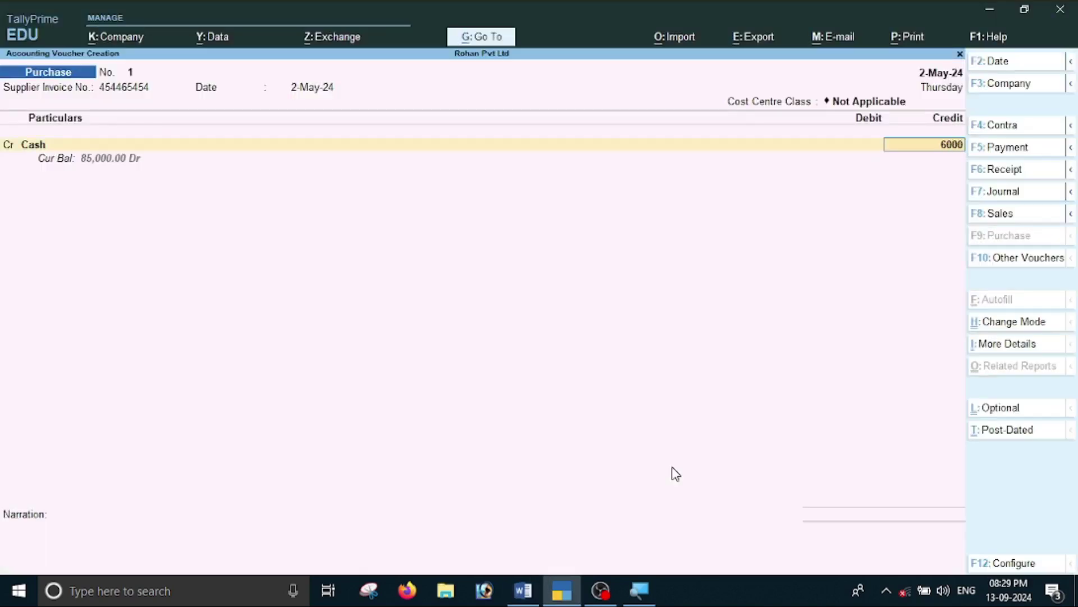
key(Return)
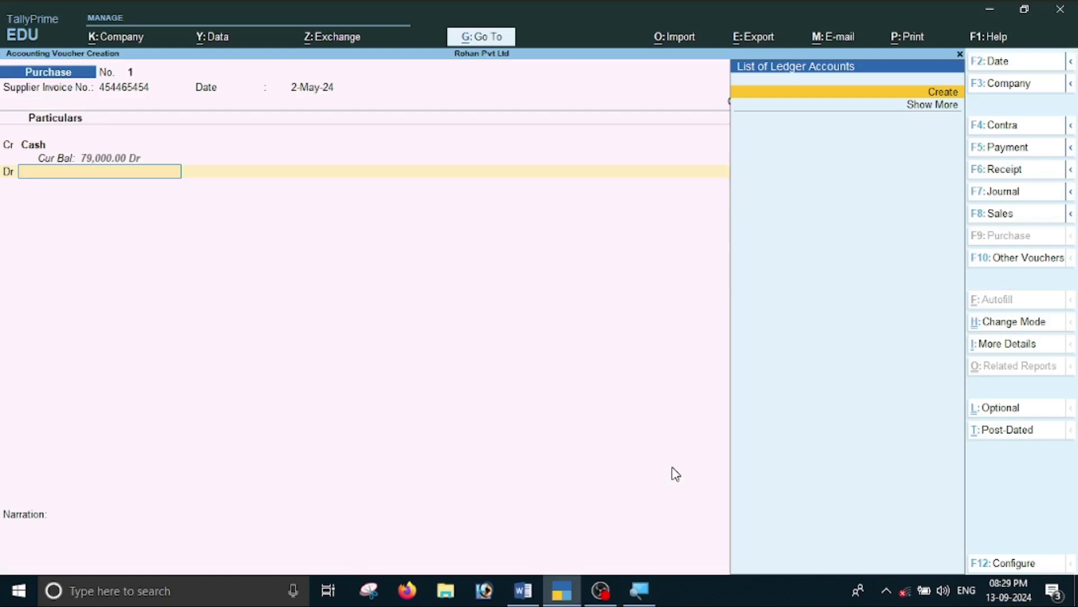
Create a Printing and Stationery ledger under Indirect Expenses for the debit side.
key(alt+c)
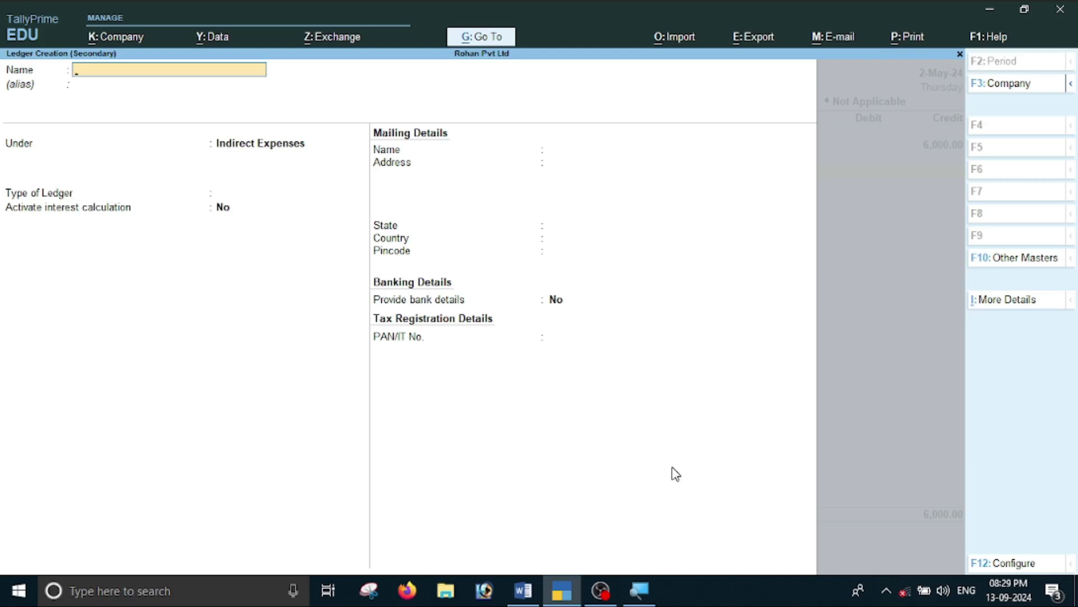
text(Printing and Stationery)
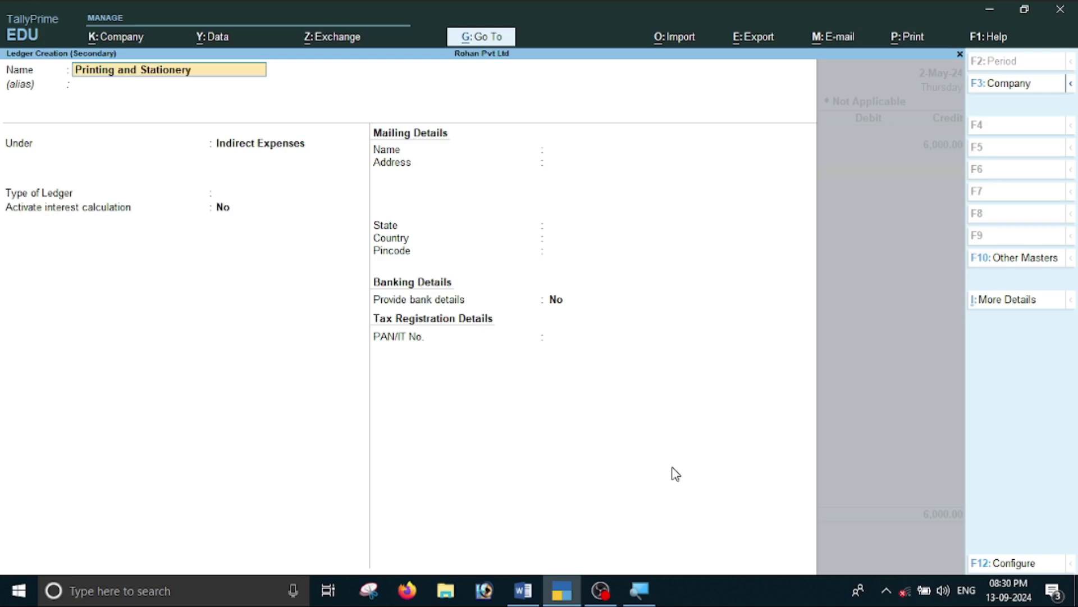
key(Return)
key(Return)
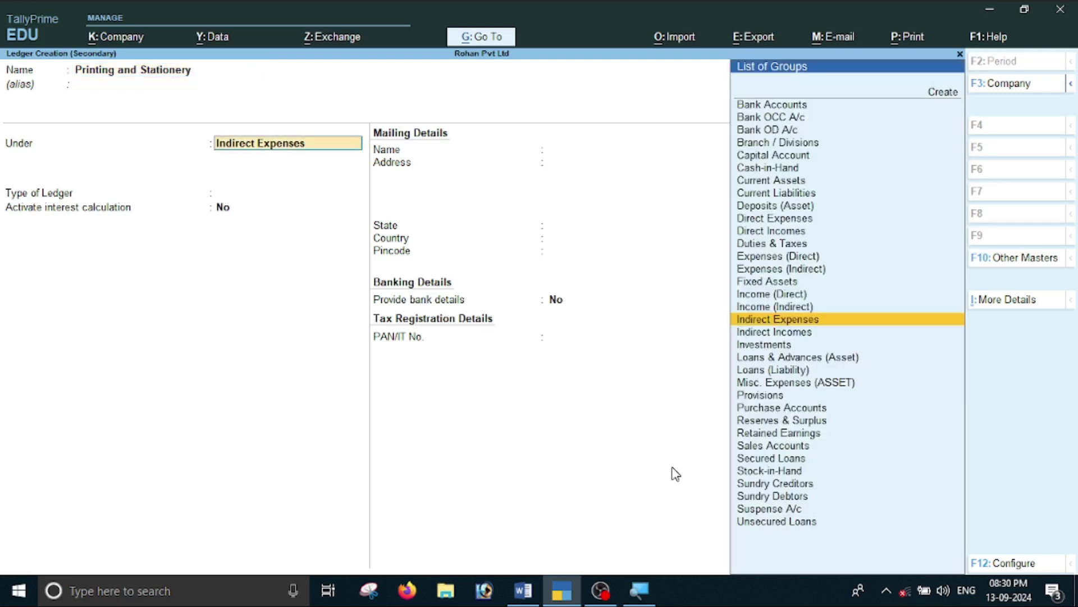
text(I)
key(Down)
key(Down)
key(Up)
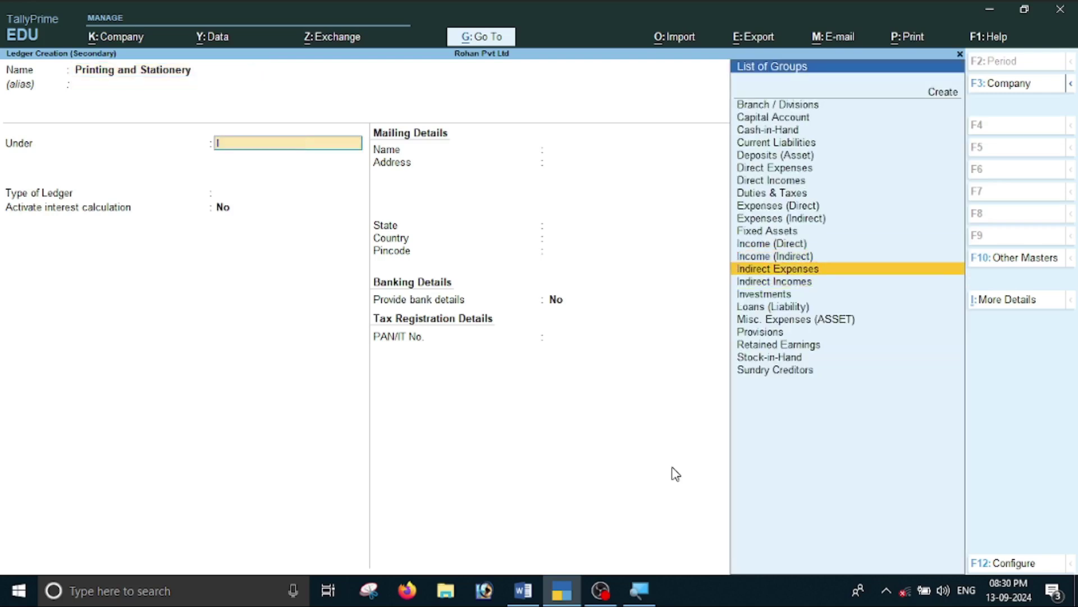
Save the ledger with its 6,000 debit and the purchase voucher, then return to the assignment.
key(Return)
key(Return)
key(Return)
key(Return)
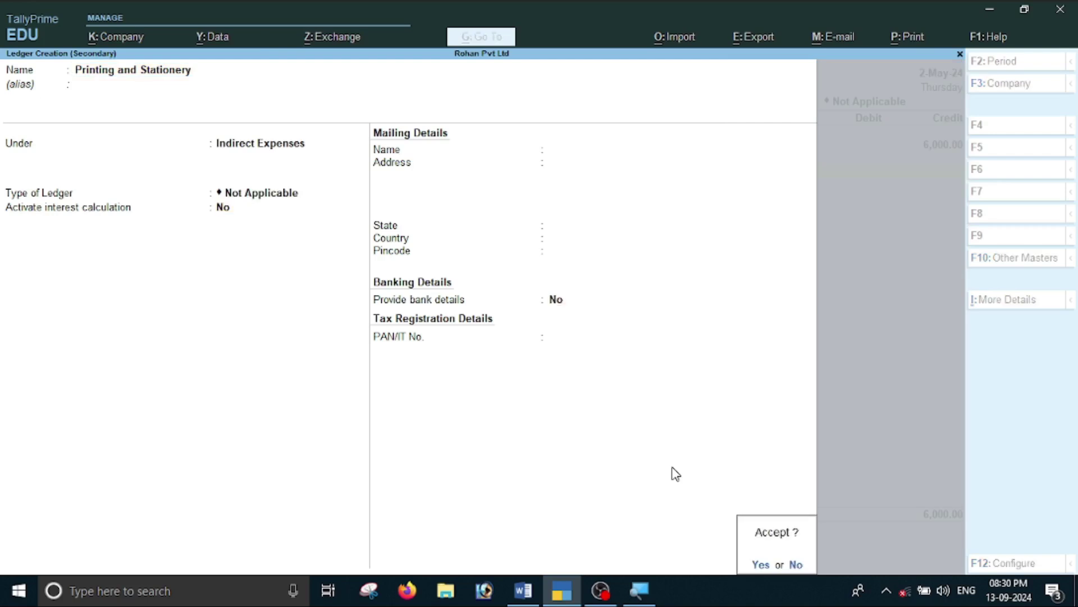
key(Return)
key(Return)
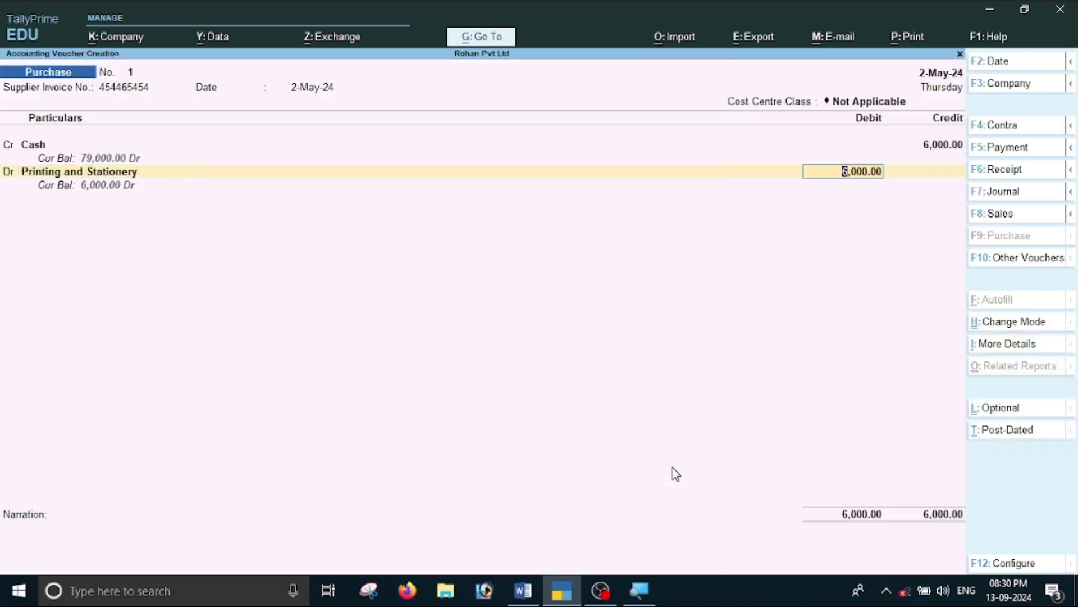
key(Return)
key(Return)
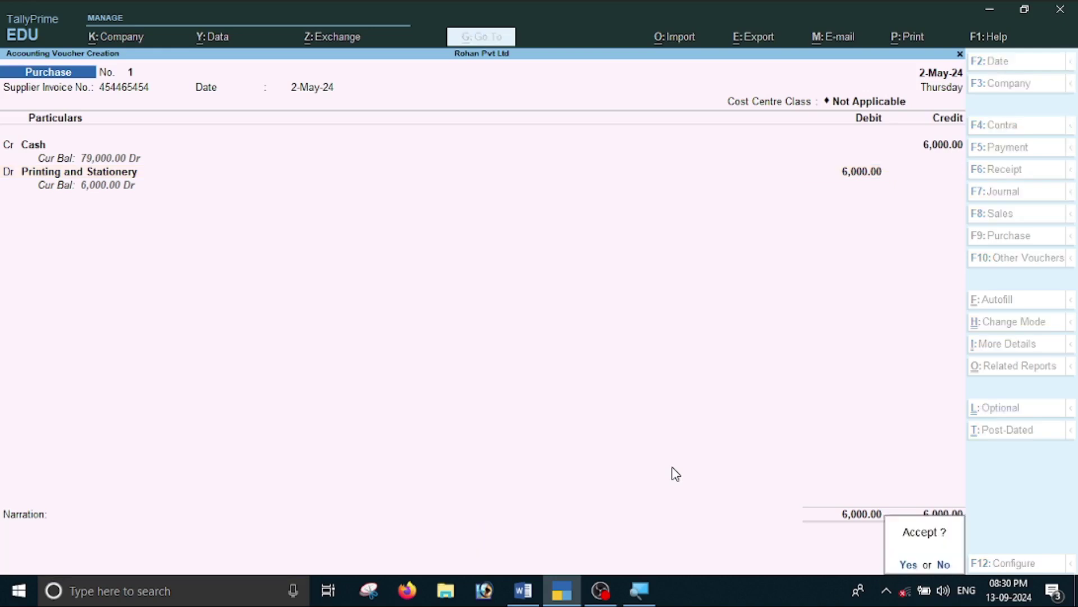
key(Return)
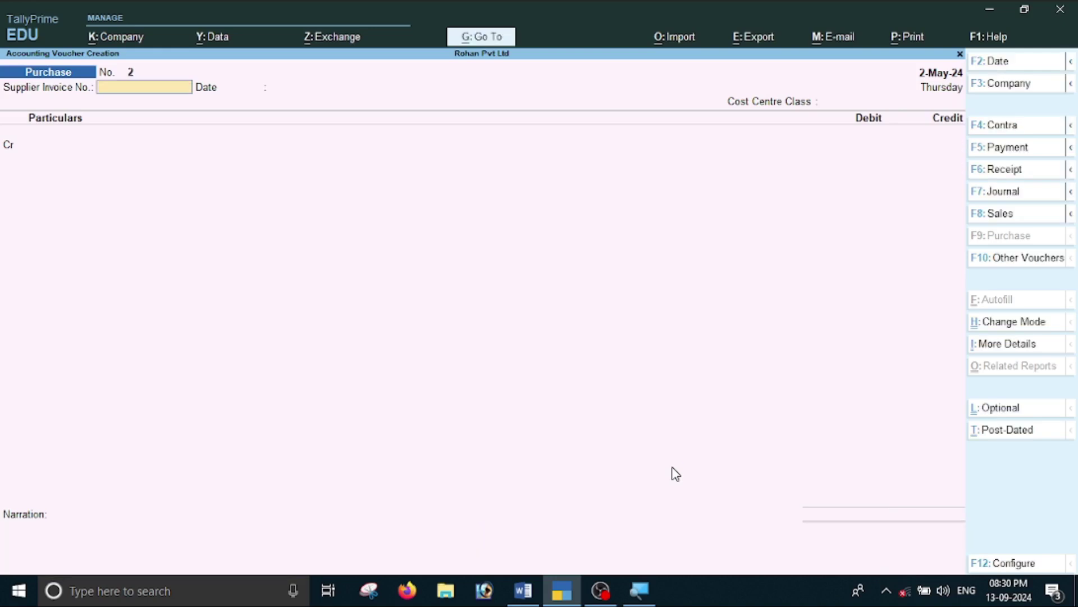
key(alt+Tab)
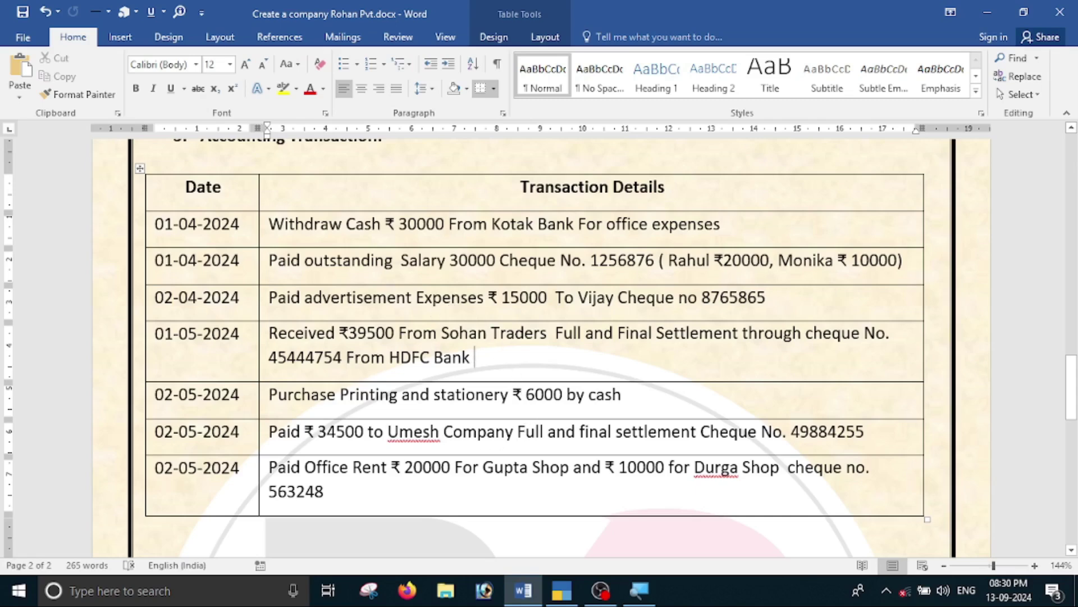
Start a Payment voucher dated 2-5 (2-May-24) after reviewing the Word transaction list.
scroll(402, 441, up, 10)
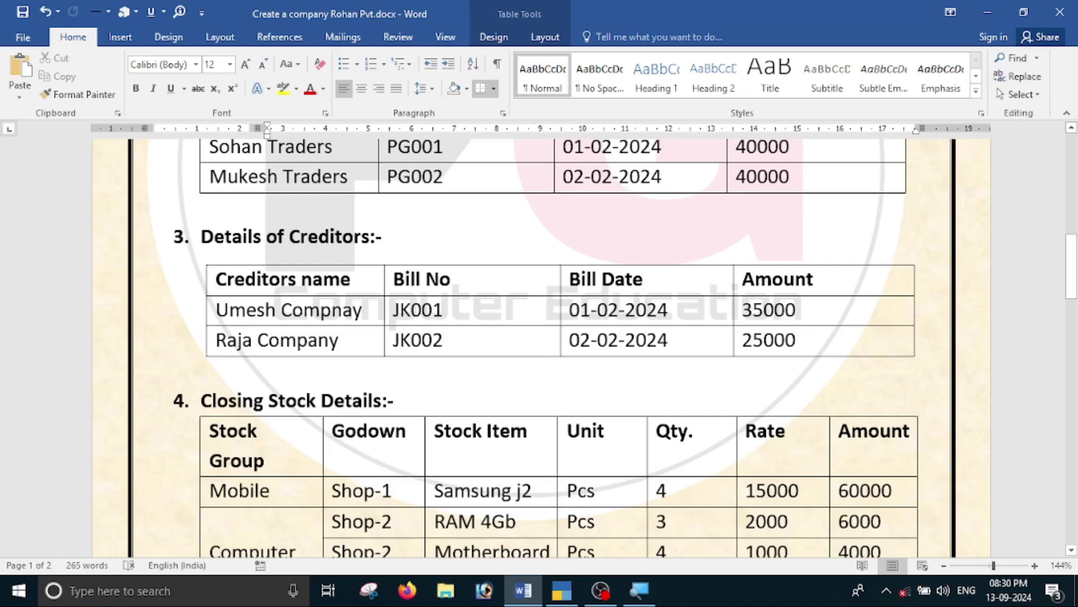
scroll(775, 343, down, 12)
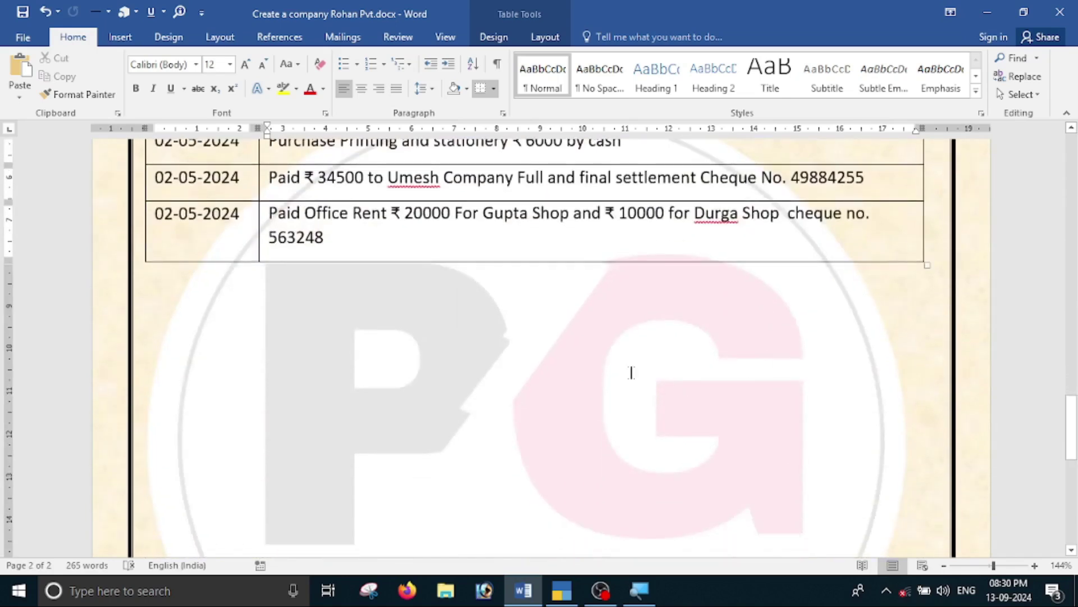
scroll(325, 206, up, 2)
scroll(347, 337, up, 1)
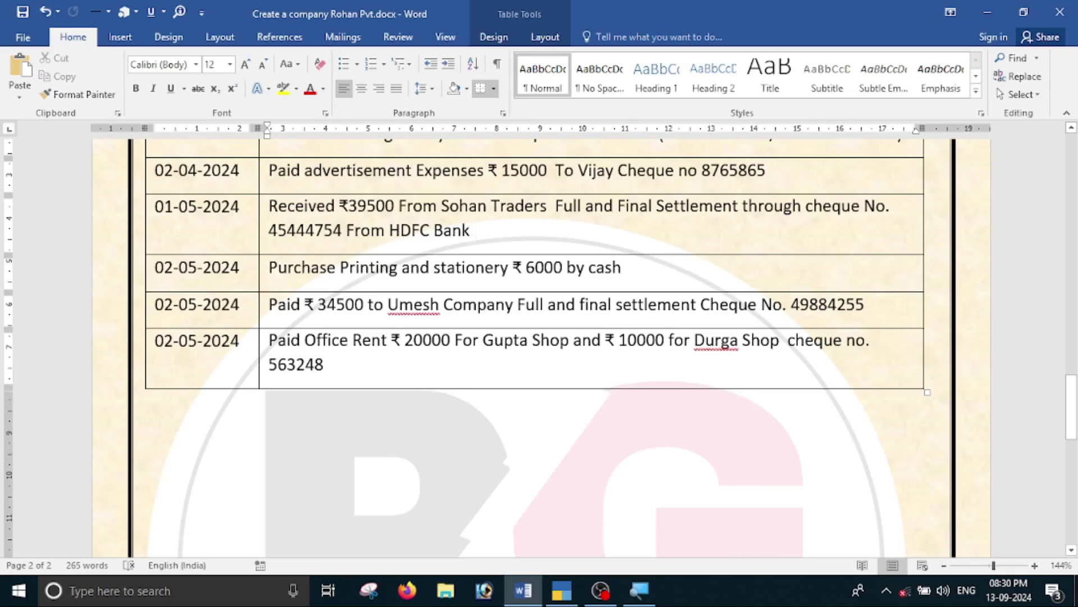
key(alt+Tab)
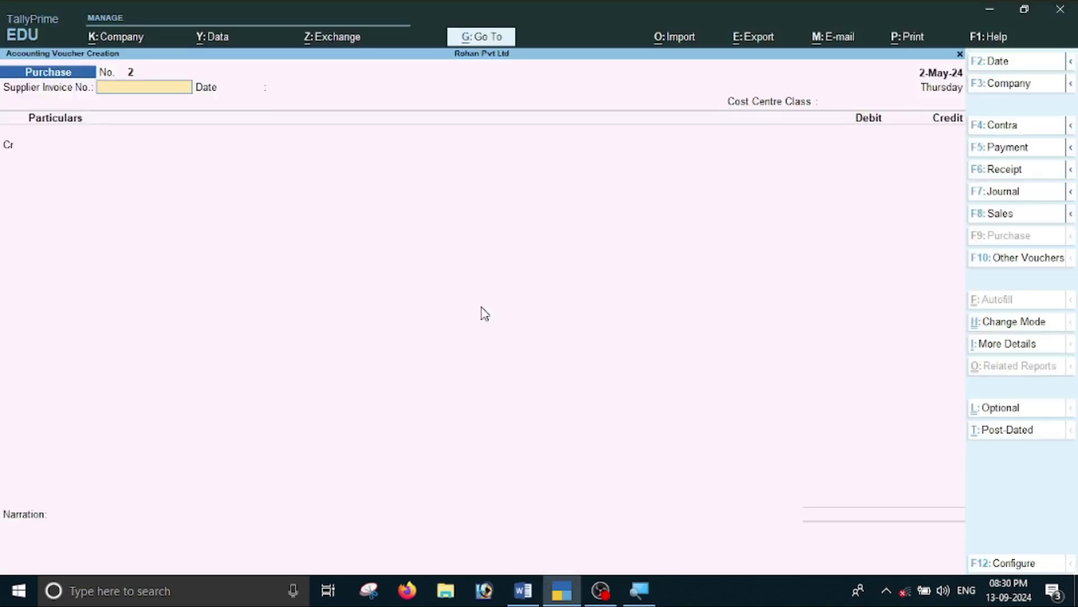
key(F5)
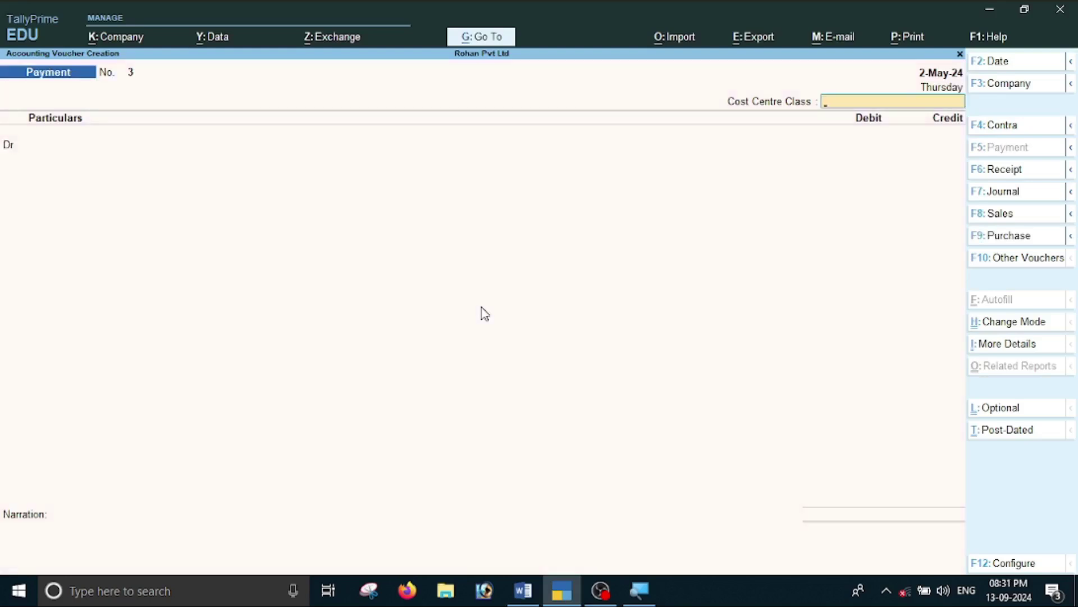
key(F2)
key(alt+Tab)
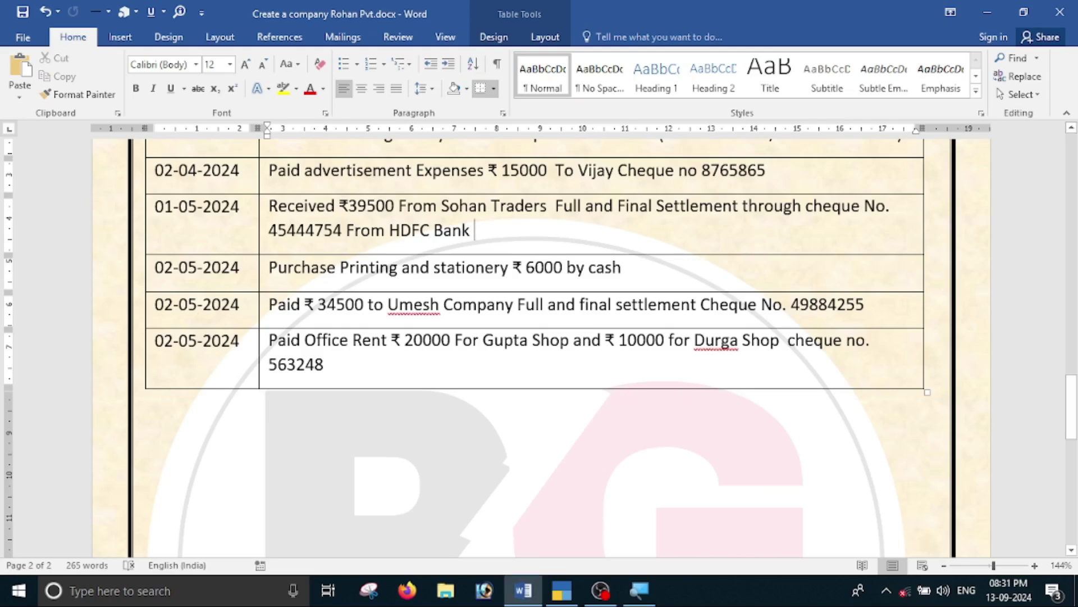
key(alt+Tab)
text(2-5)
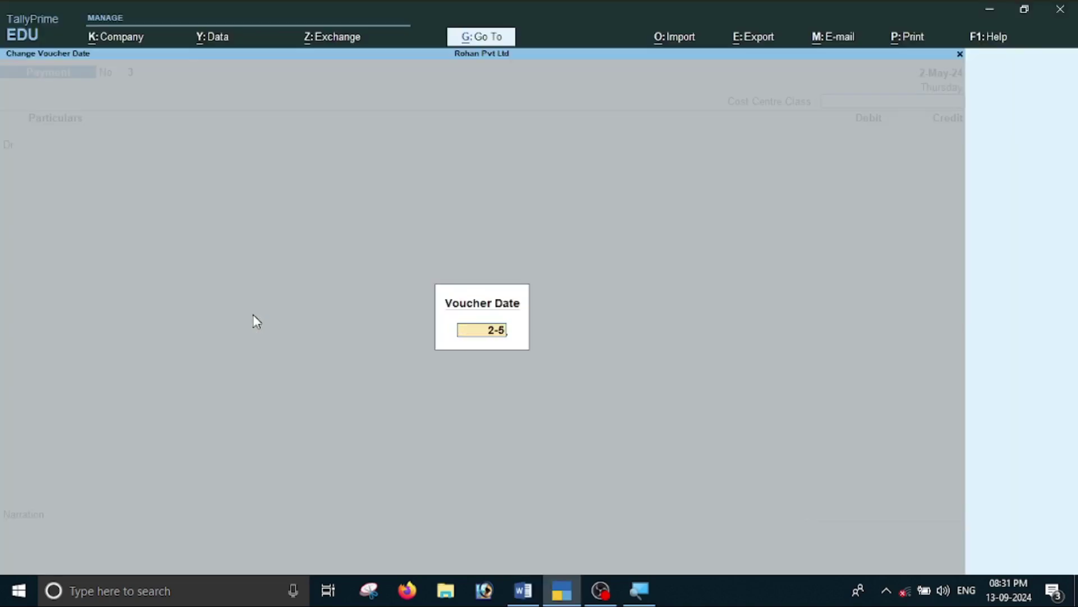
key(Return)
key(Return)
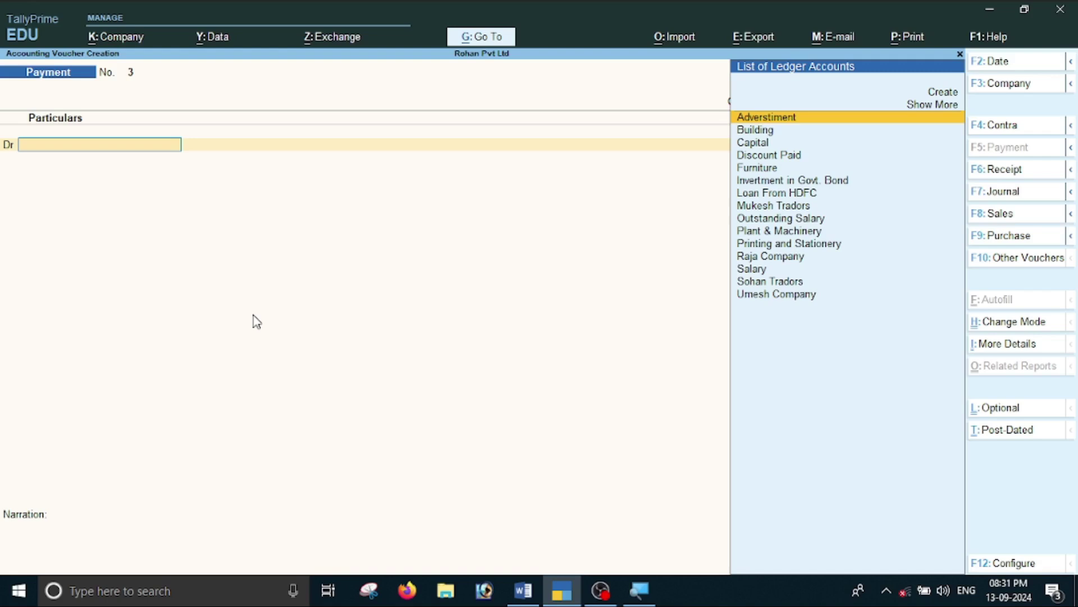
Debit Umesh Company 35,000 against its pending bill JK001.
text(U)
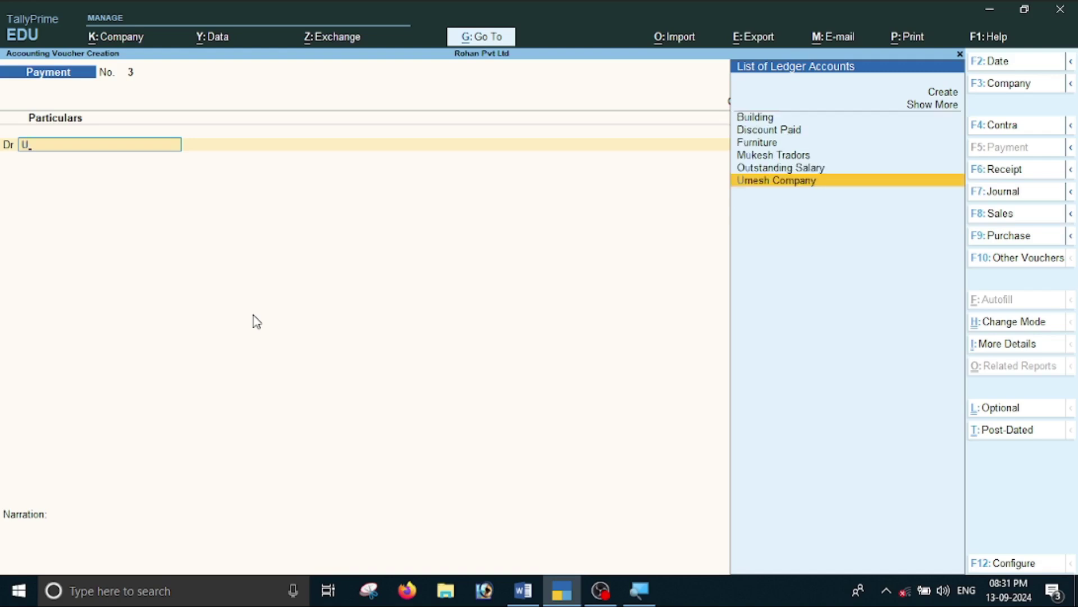
key(Return)
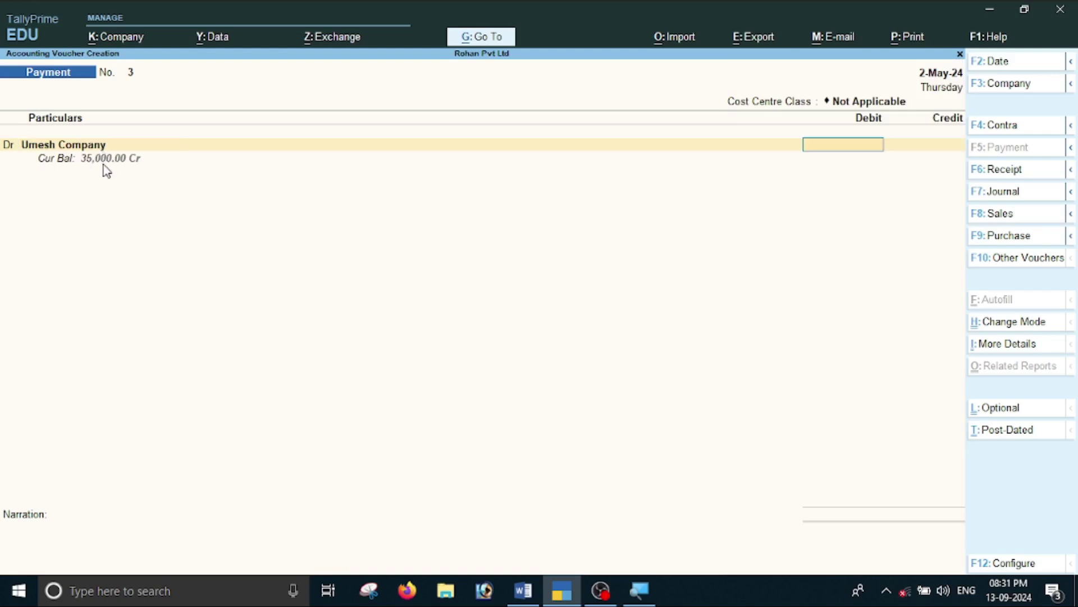
text(35,000)
key(Return)
key(Return)
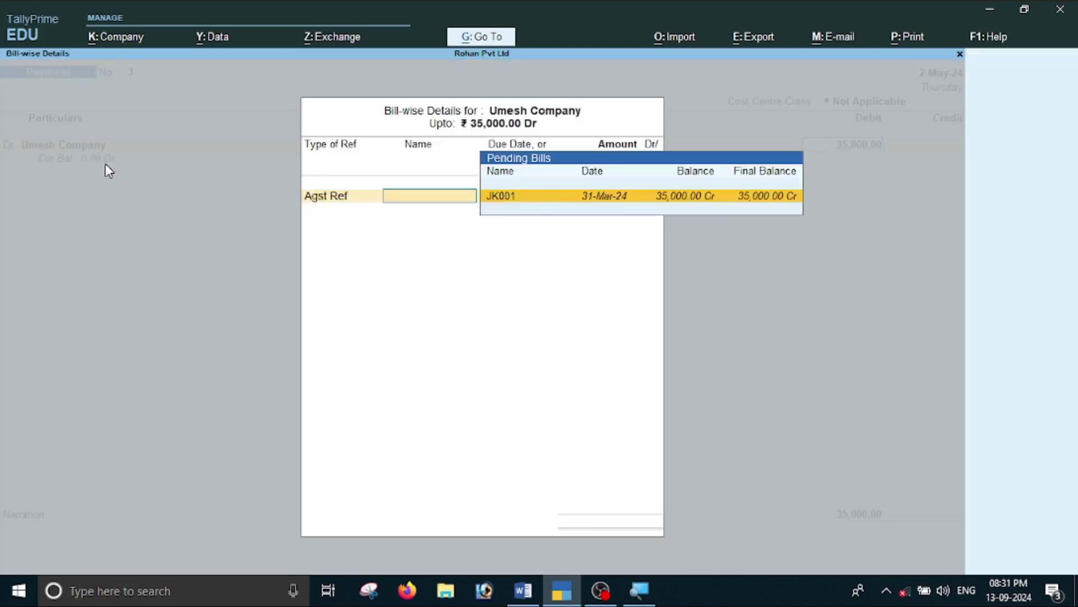
key(Return)
key(Return)
key(Return)
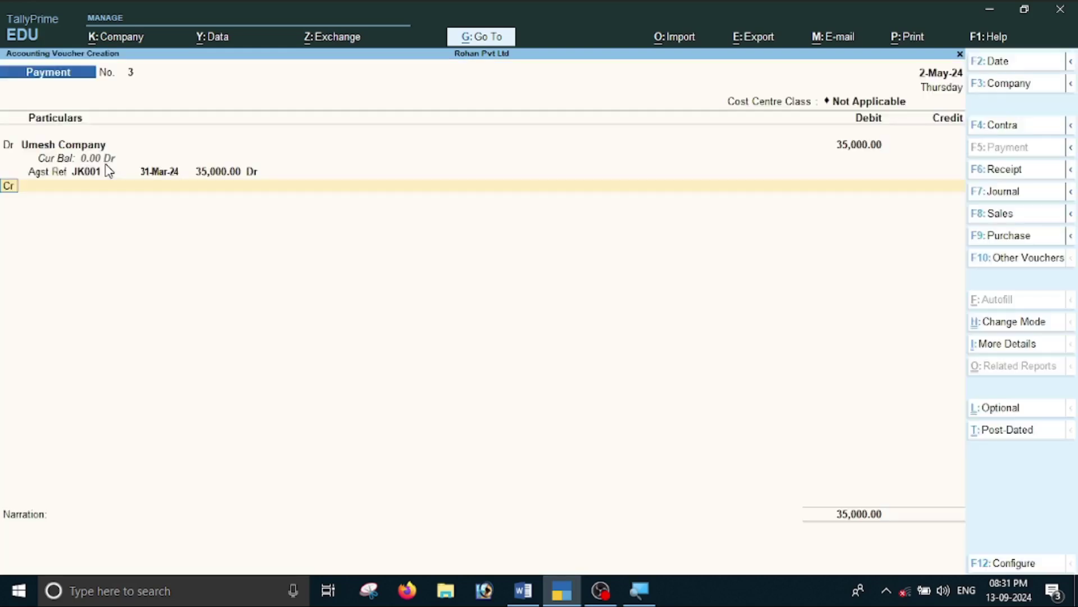
key(Return)
key(alt+Tab)
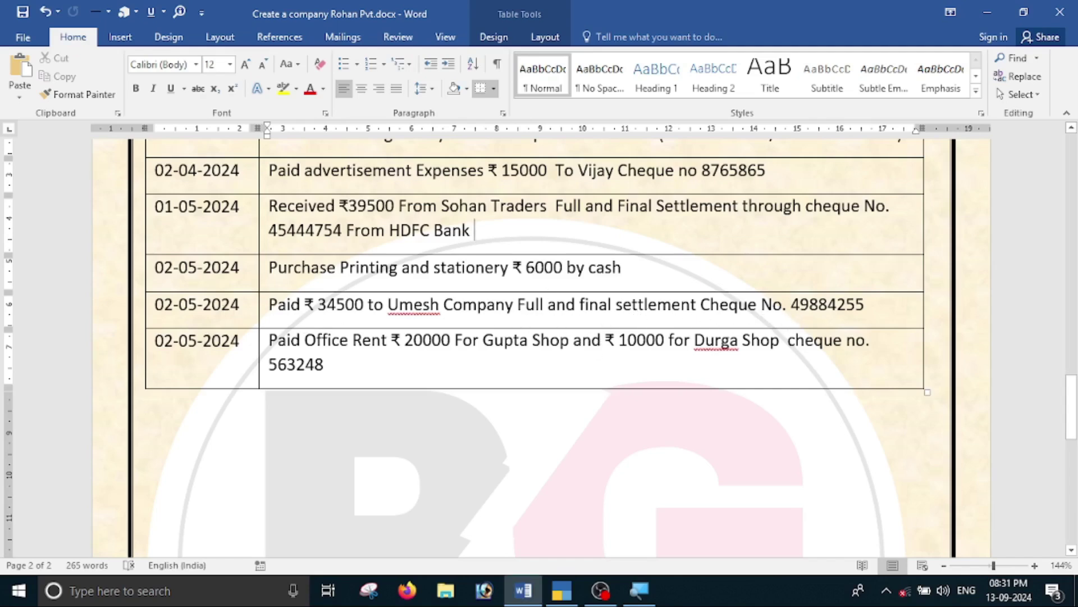
Credit Kotak Mahindra Bank 34,500 on the payment voucher.
key(alt+Tab)
text(K)
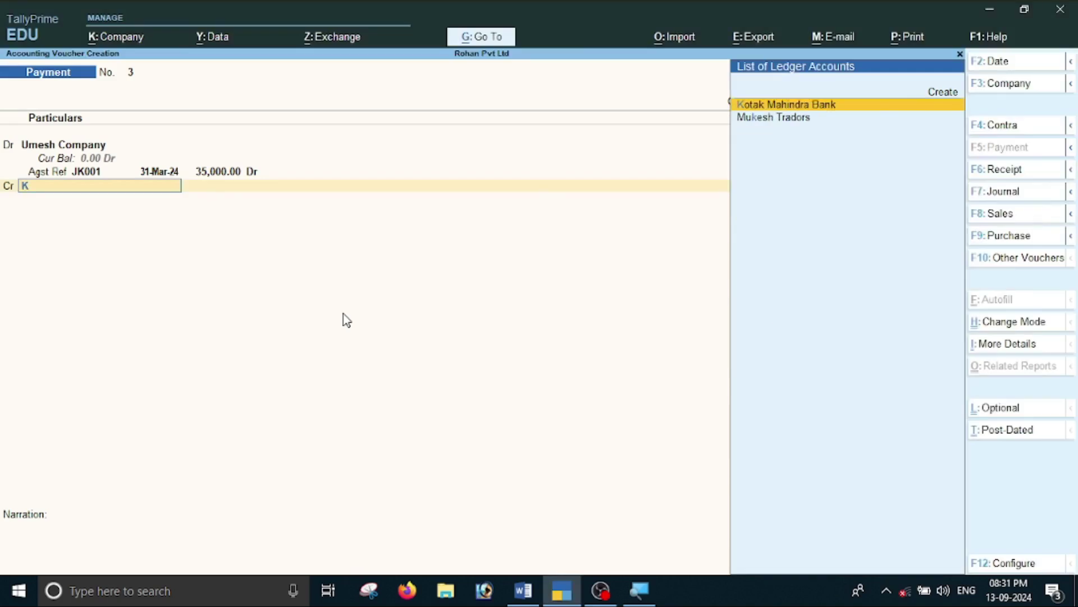
key(Return)
text(34500)
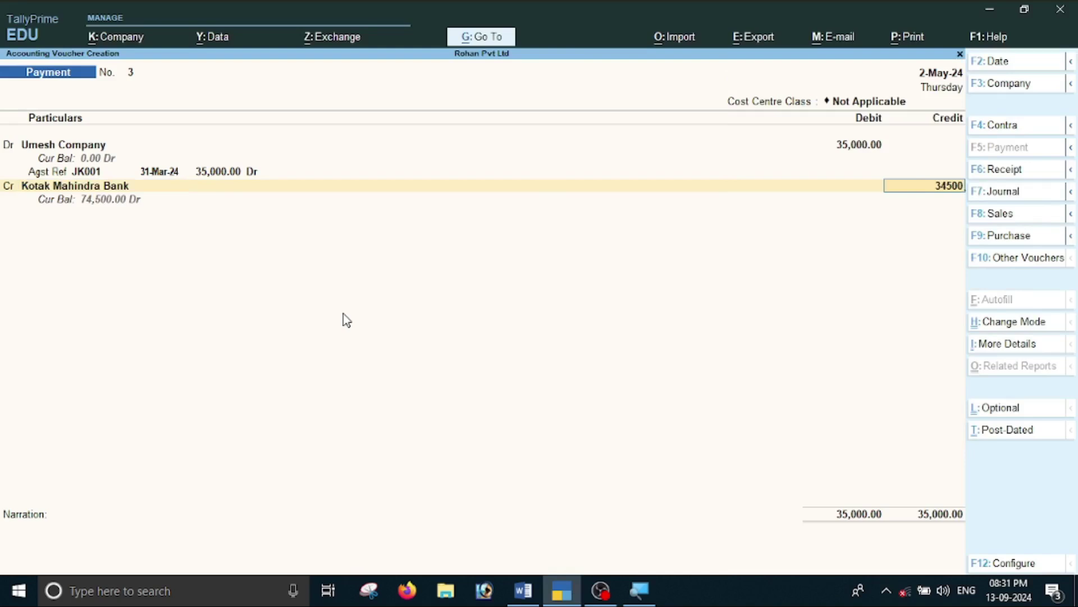
key(Return)
key(Return)
key(Return)
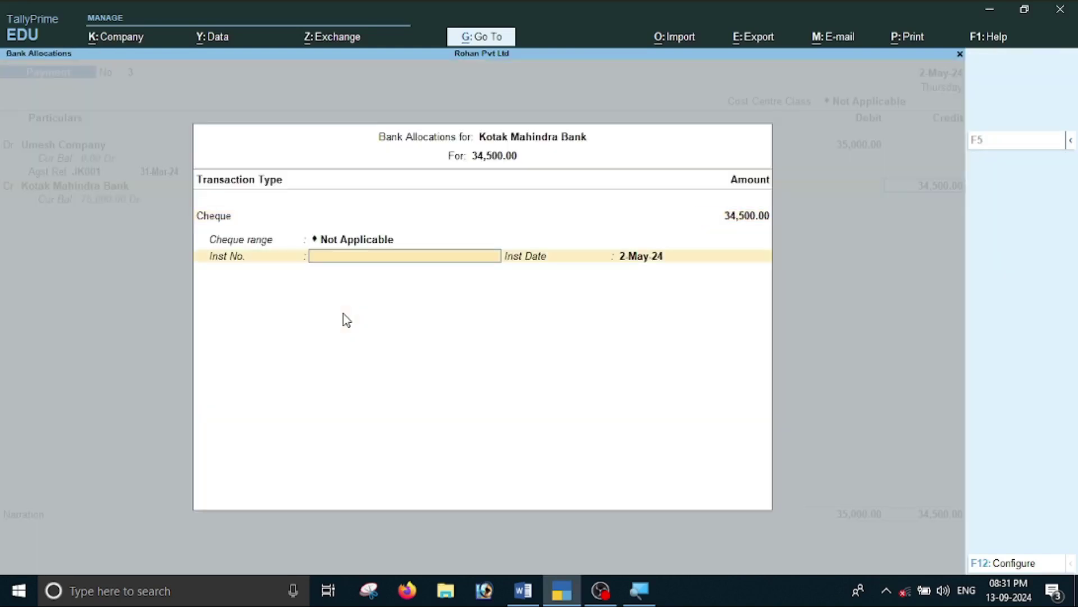
Record cheque number 49884255 from the Word table as the bank instrument number.
click(523, 590)
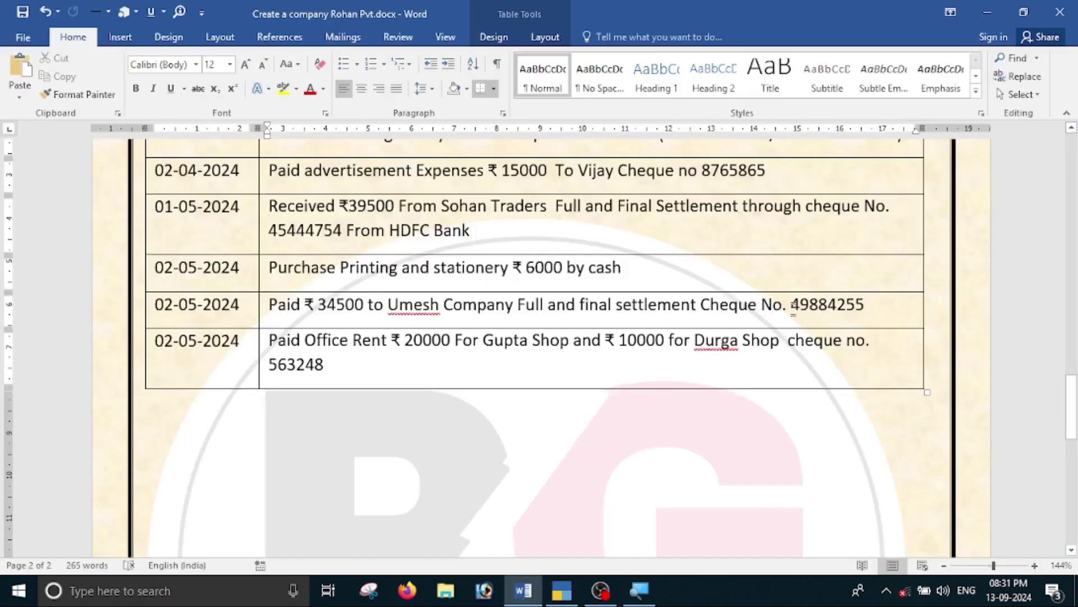
double_click(815, 306)
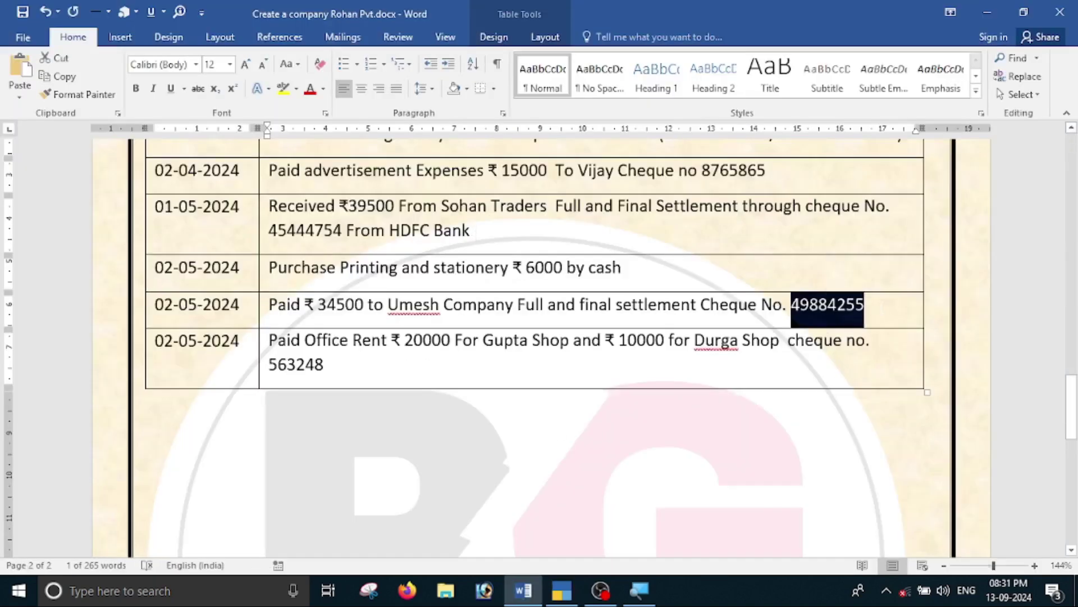
key(ctrl+c)
key(alt+Tab)
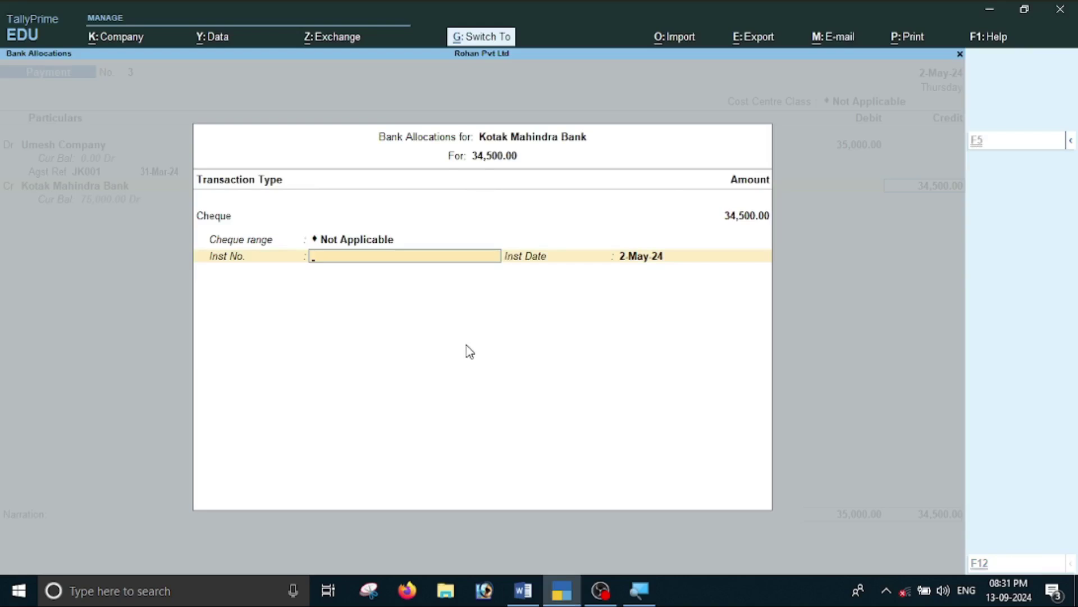
key(ctrl+v)
key(Return)
key(Return)
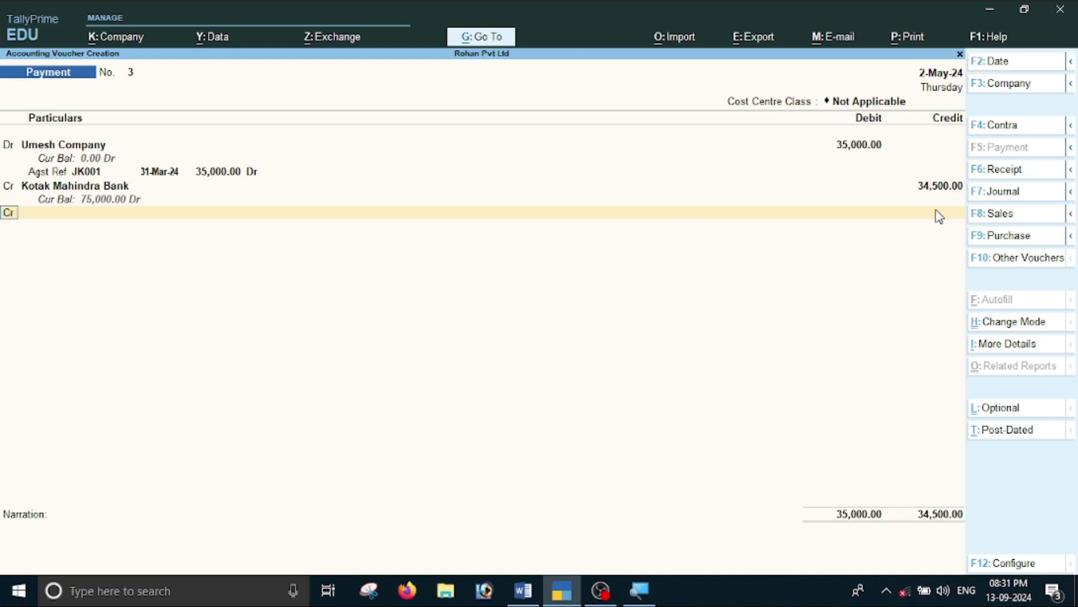
key(Return)
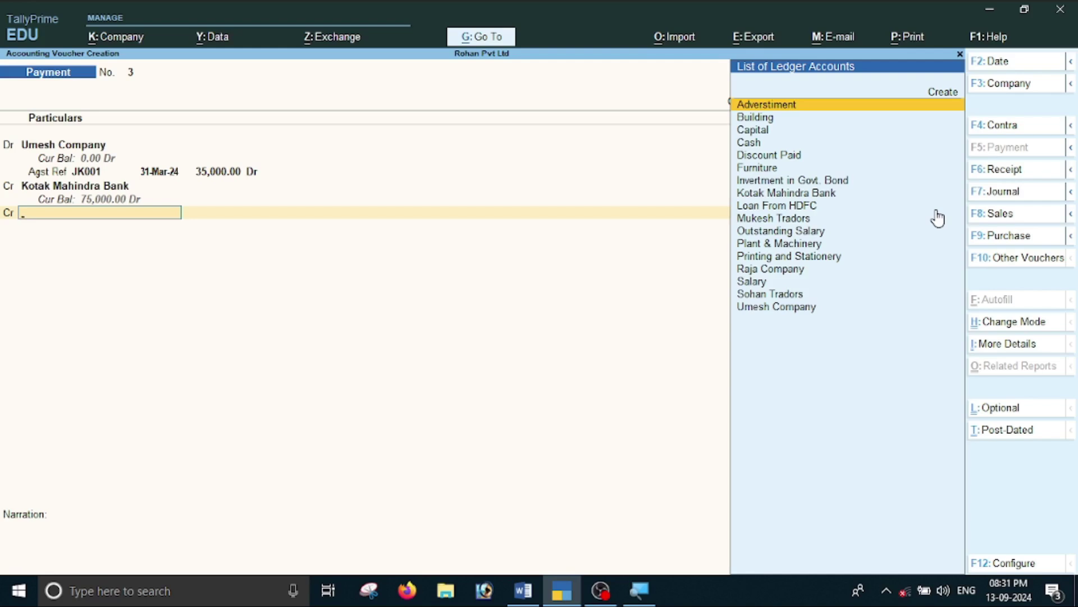
Create a Discount Receive ledger under Indirect Incomes from within the voucher.
key(alt+c)
text(Discoutn Re)
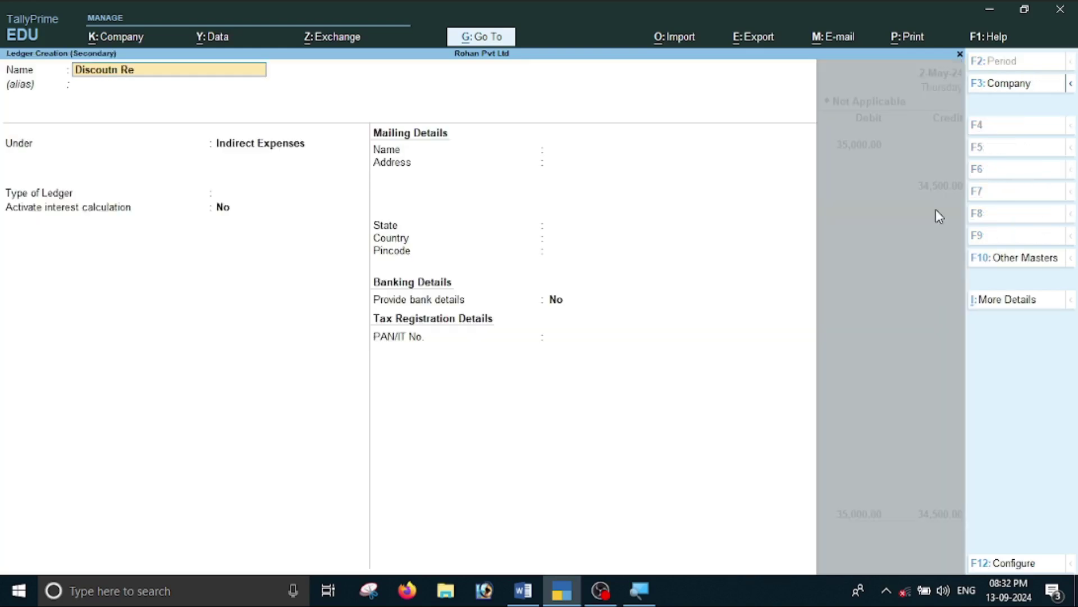
key(BackSpace)
key(BackSpace)
key(BackSpace)
key(BackSpace)
key(BackSpace)
text(nt Receive)
key(Return)
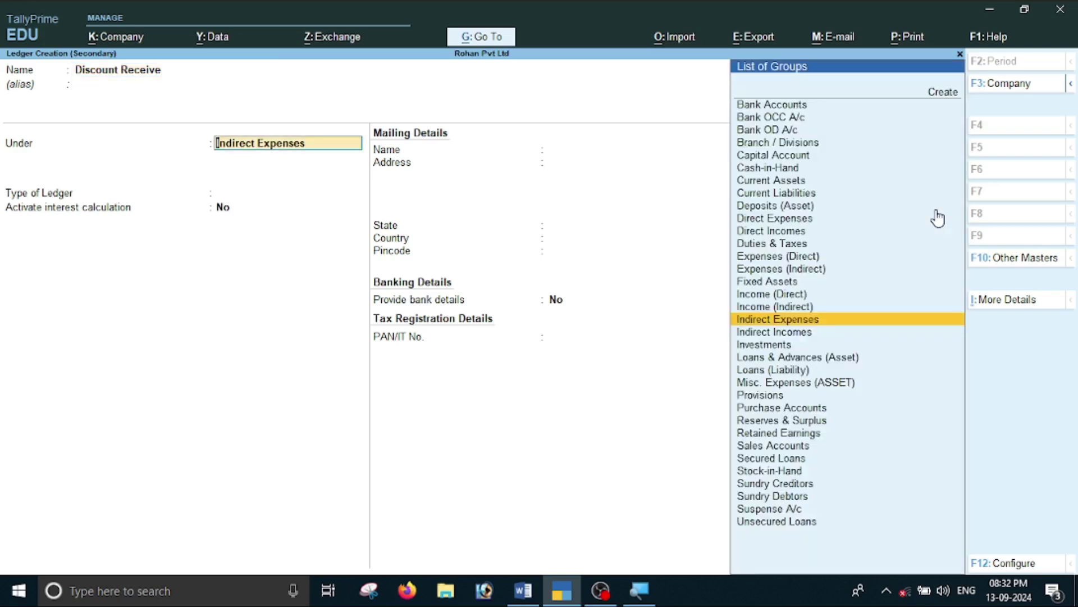
text(I)
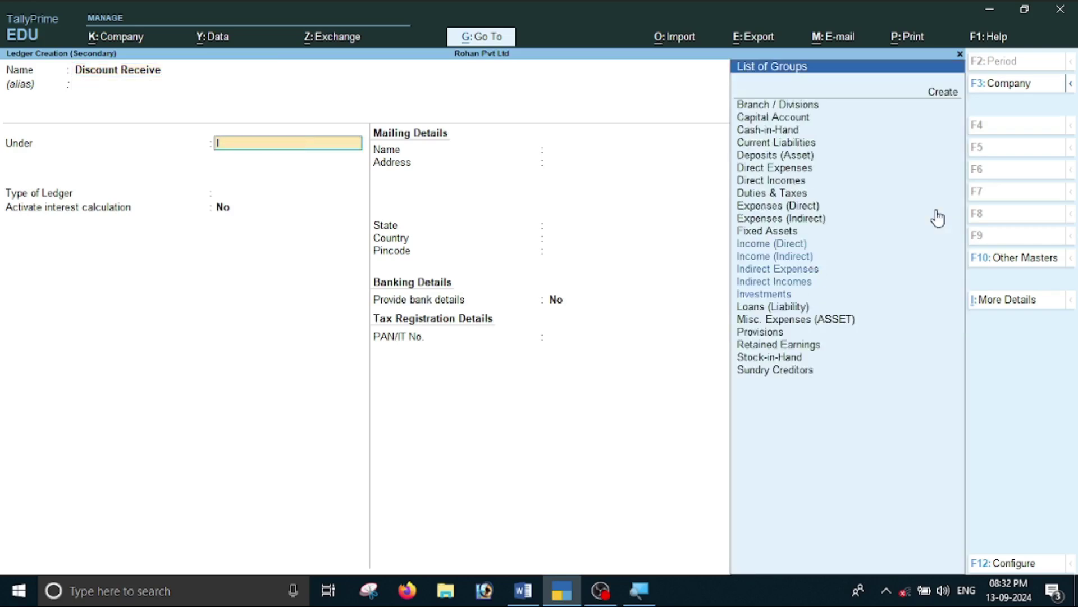
key(Down)
key(Down)
key(Down)
key(Return)
key(Return)
key(Return)
key(Return)
key(Return)
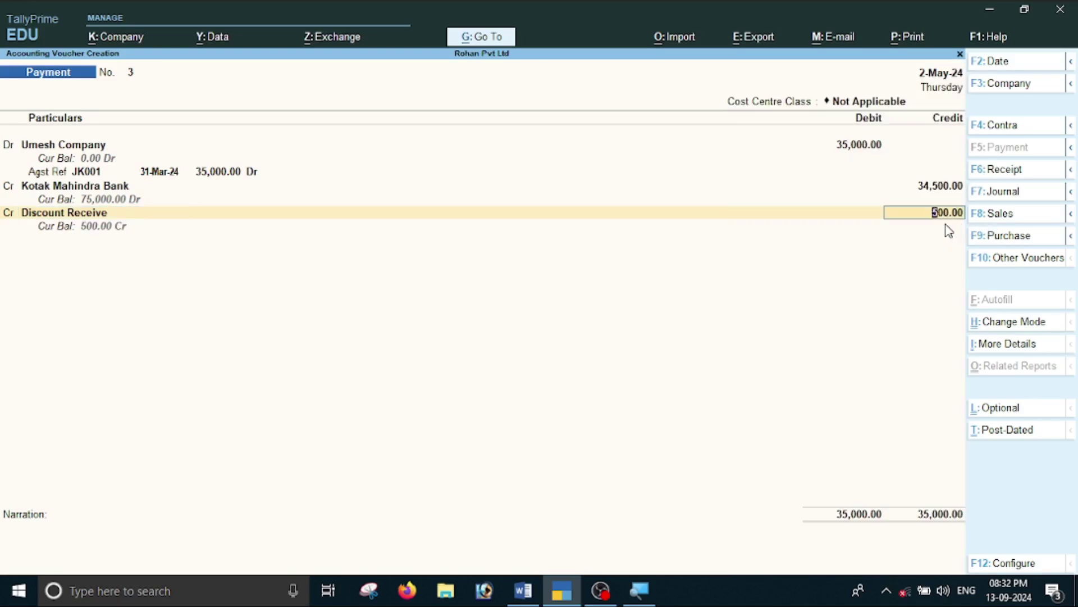
Credit Discount Receive 500 and leave its cost centre allocation without an amount.
key(Return)
key(Return)
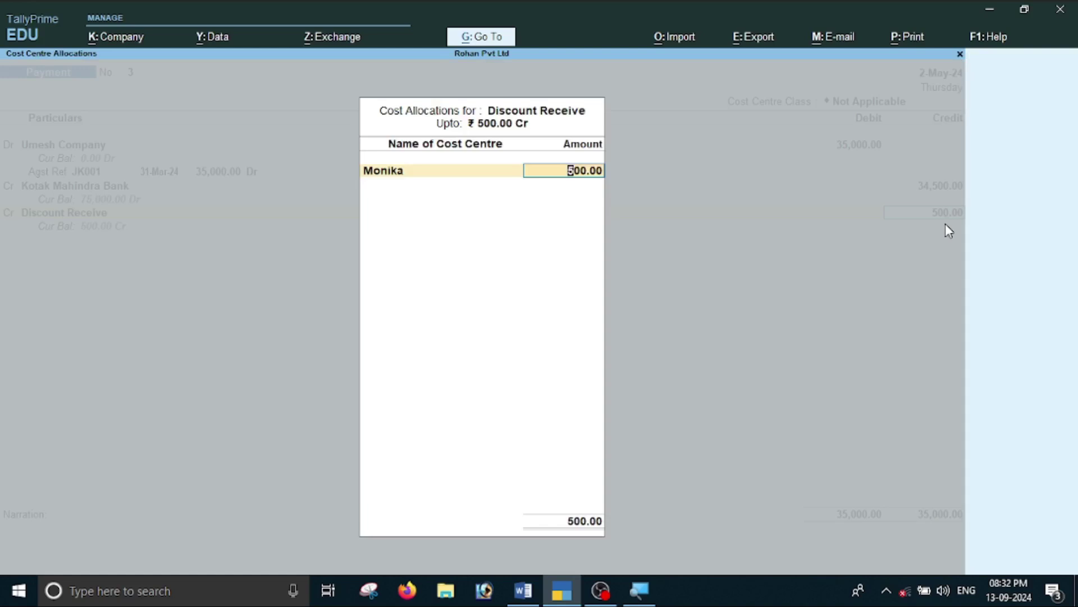
key(BackSpace)
key(Escape)
key(Return)
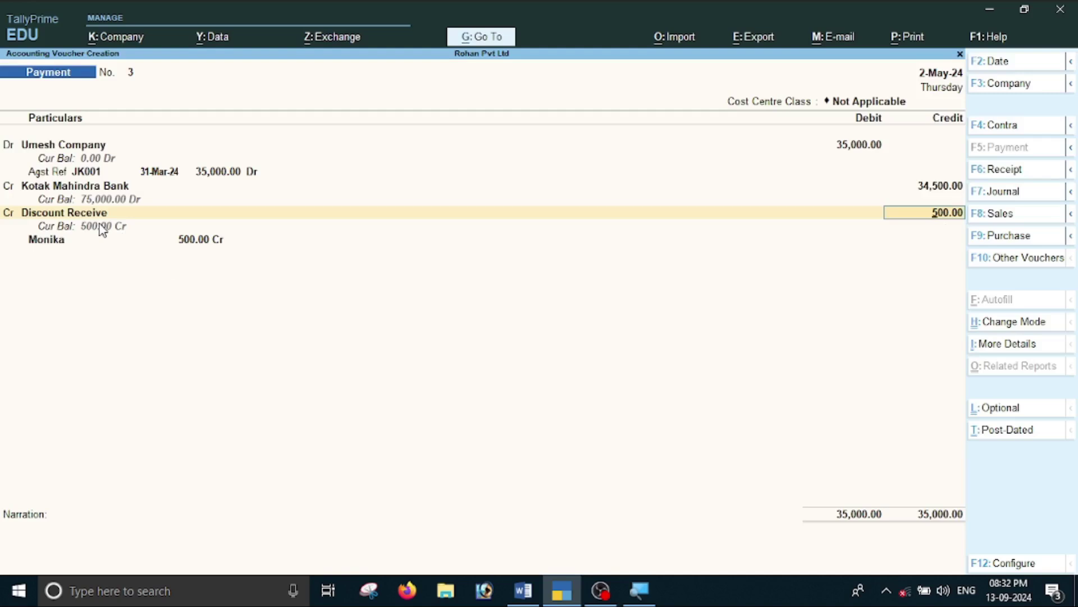
key(shift+Tab)
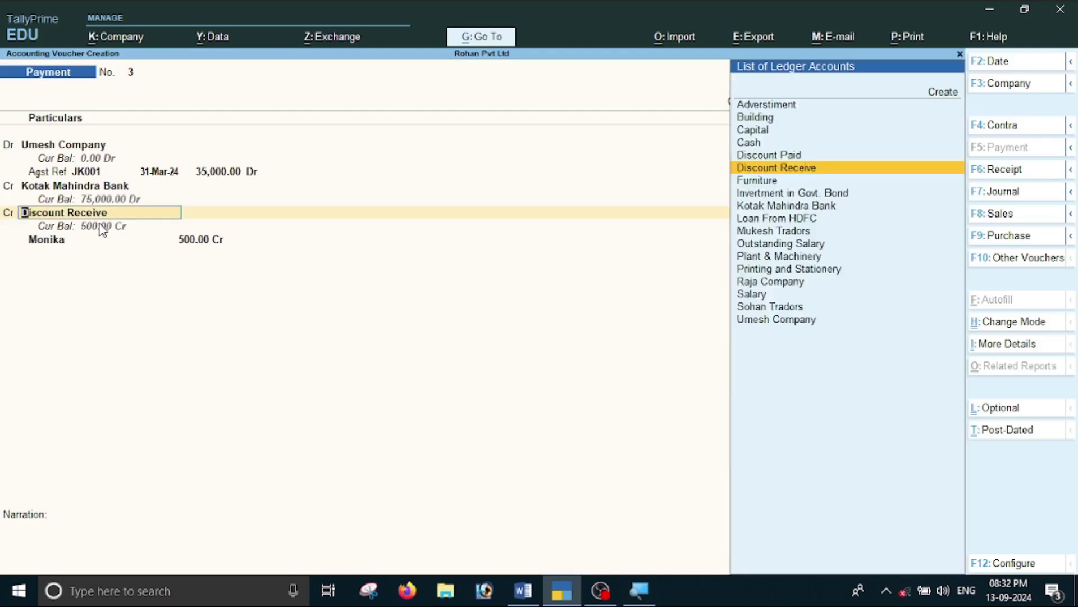
Alter the Discount Receive ledger so cost centres are not applicable, and save it.
key(ctrl)
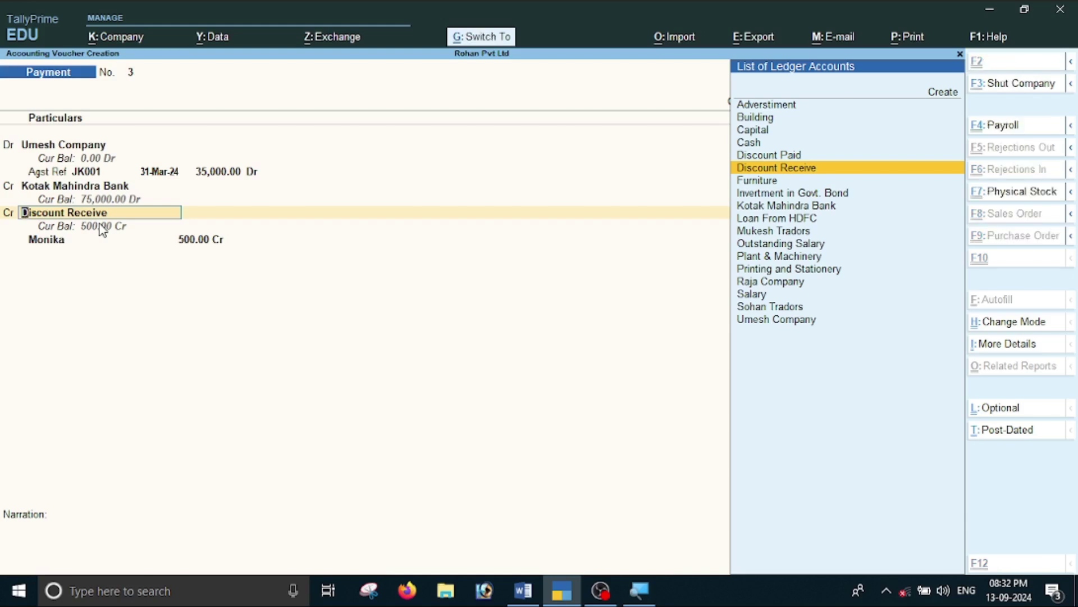
key(ctrl+Return)
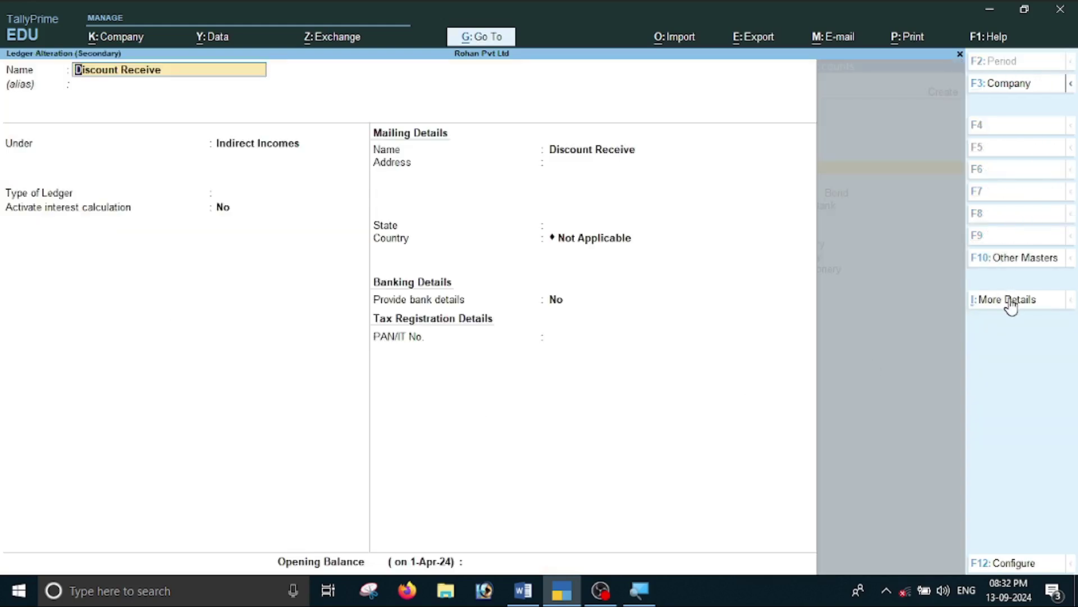
click(1002, 302)
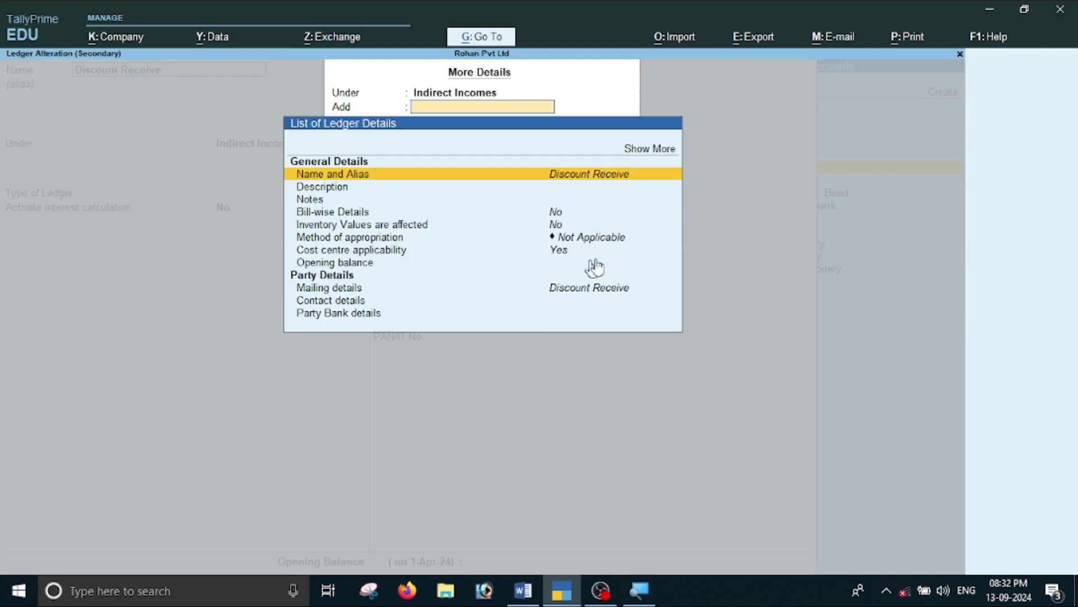
click(562, 254)
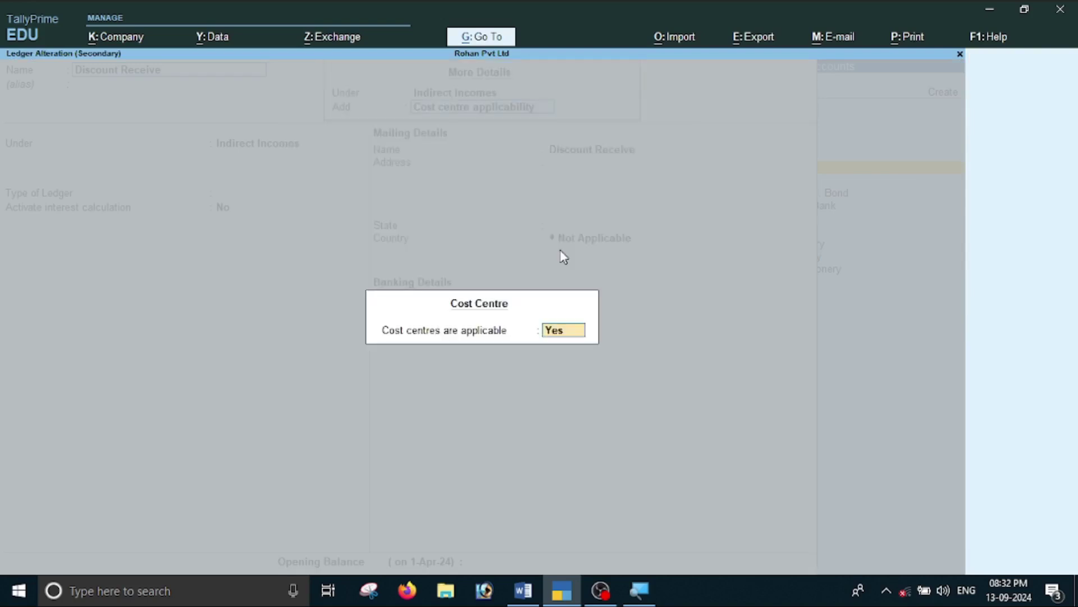
text(n)
key(Return)
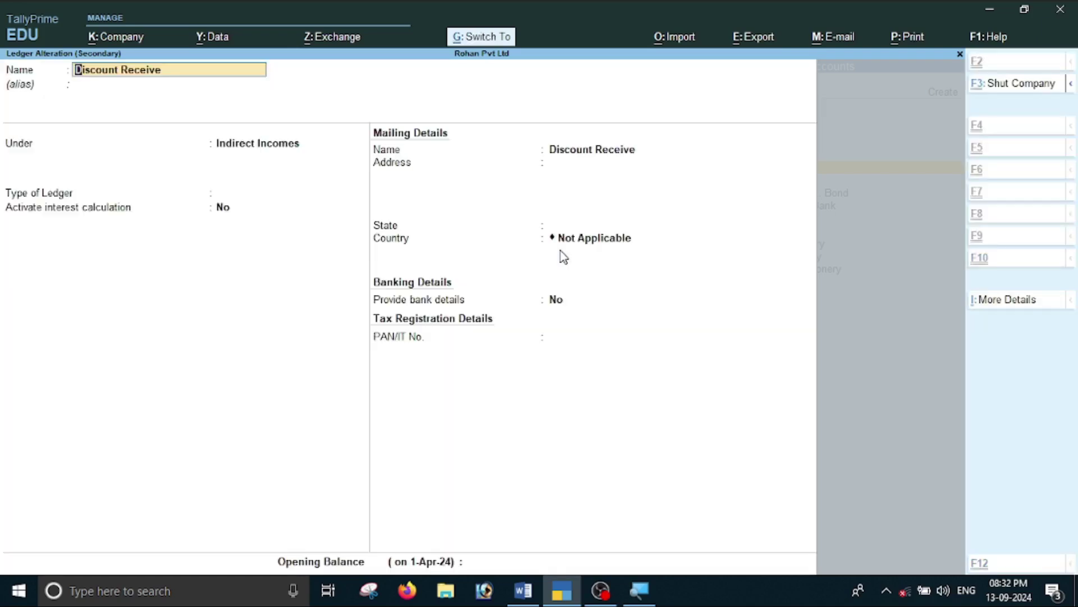
key(ctrl+a)
Save Payment voucher No. 3 for Umesh Company.
key(Return)
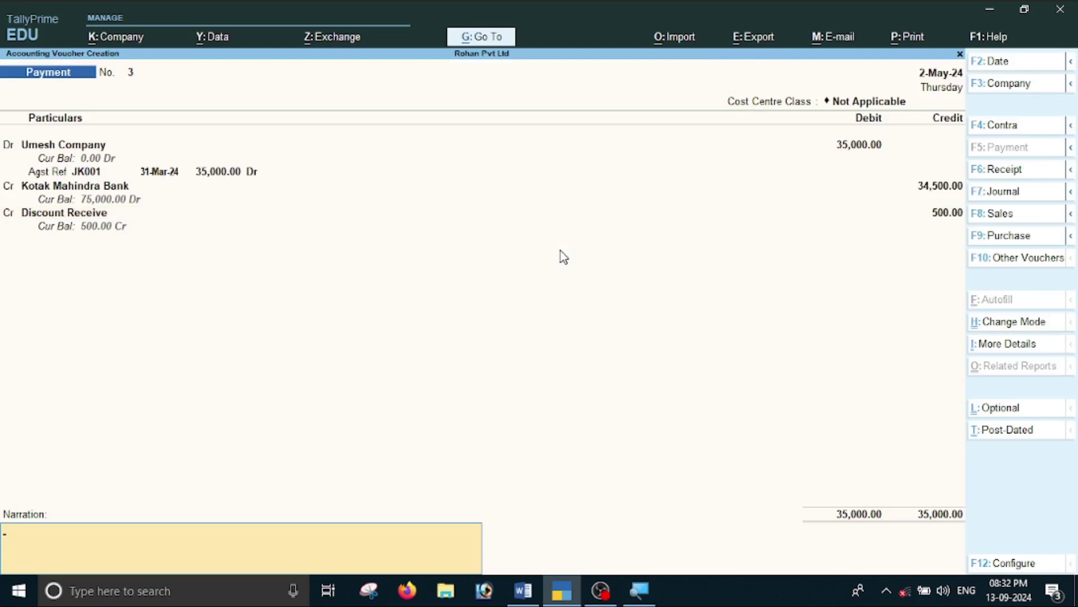
key(Return)
key(Return)
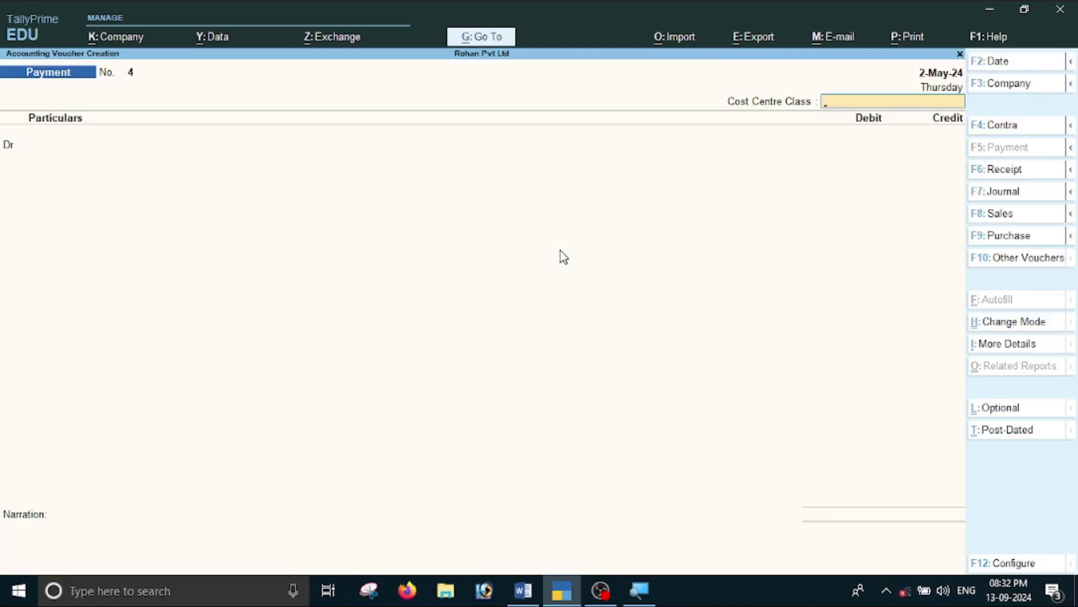
key(alt+Tab)
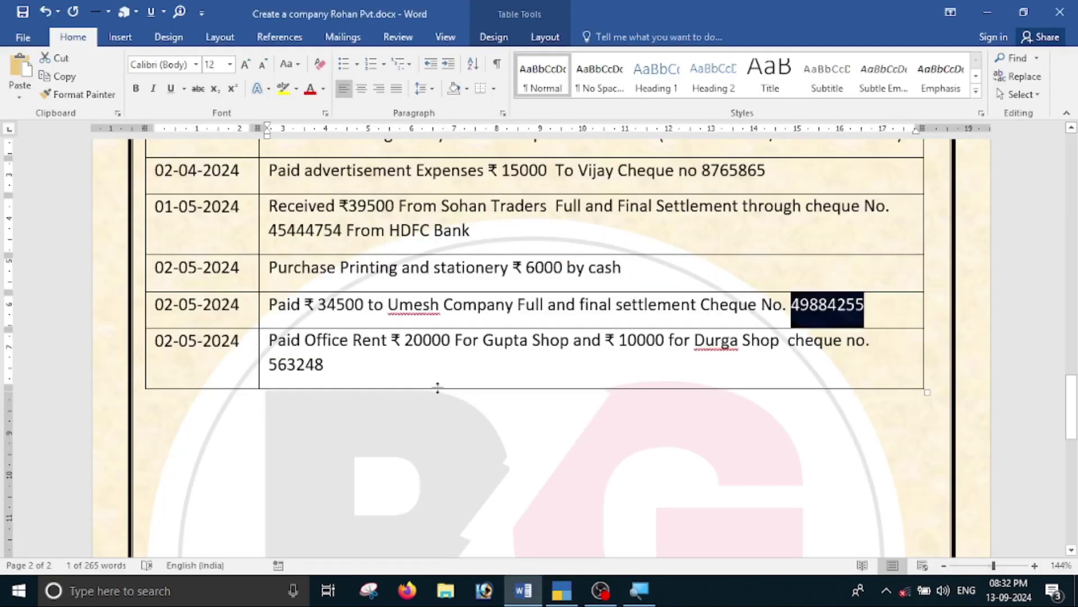
Review the Gupta Shop and Durga Shop entries in the Word rent row.
click(337, 366)
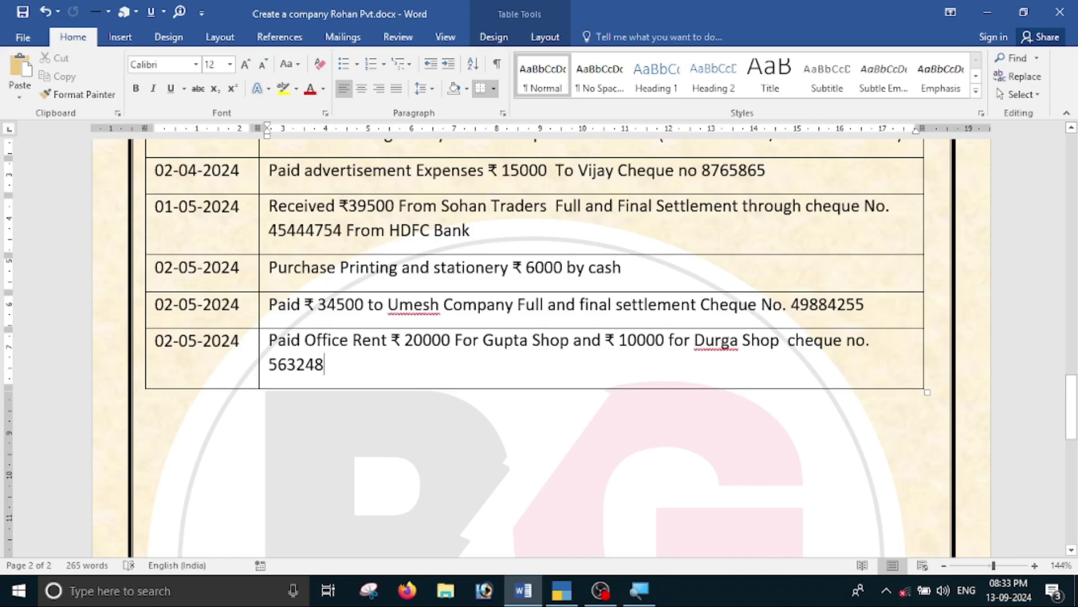
drag(495, 340, 572, 341)
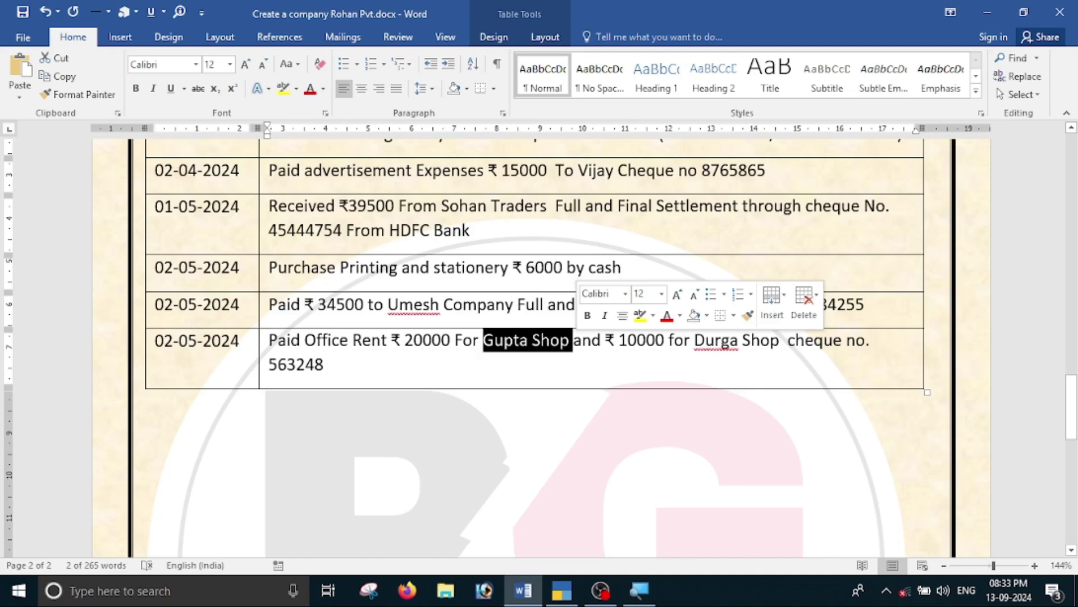
drag(726, 344, 787, 342)
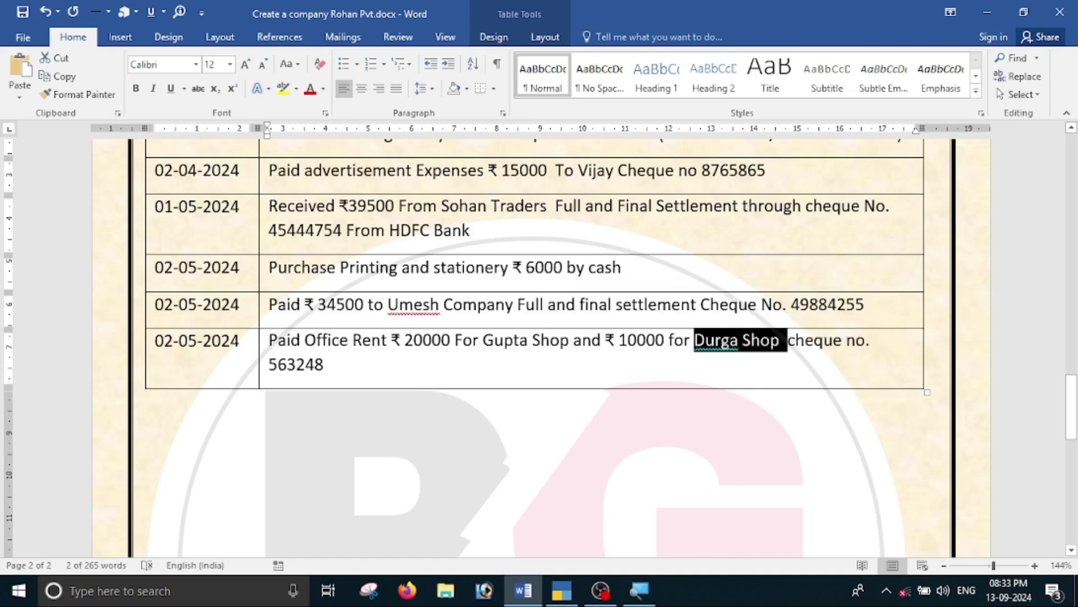
click(393, 359)
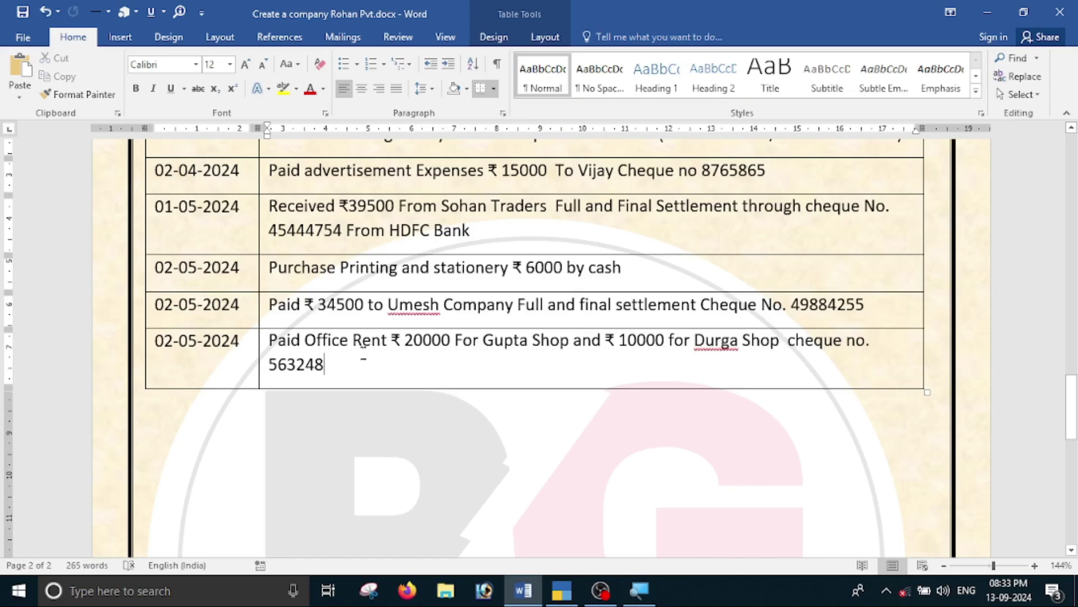
Set the new payment voucher's date to 2-5 (2-May-24).
key(alt+Tab)
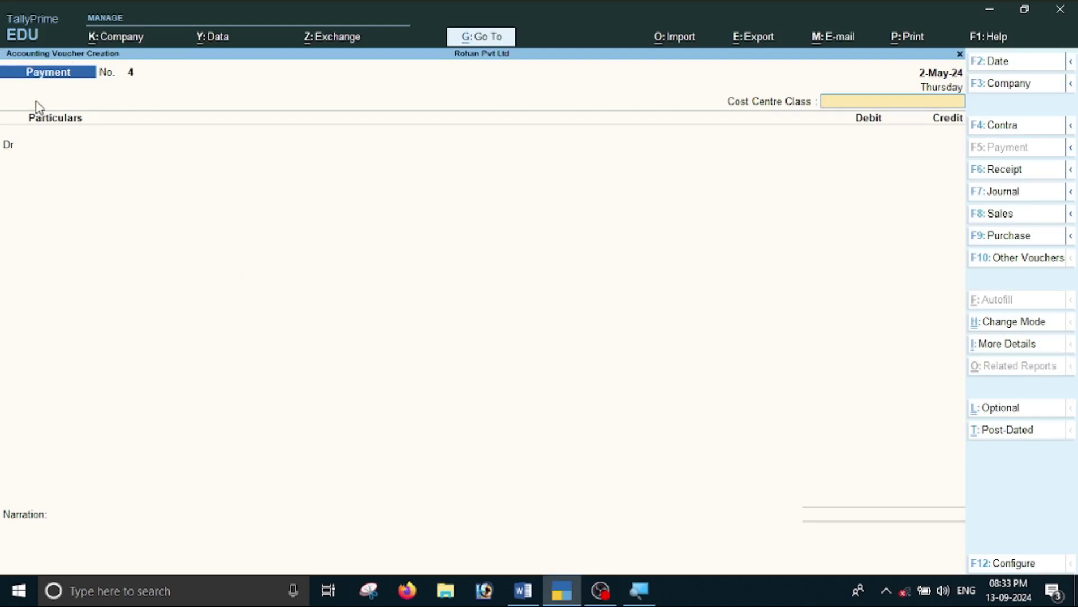
key(F2)
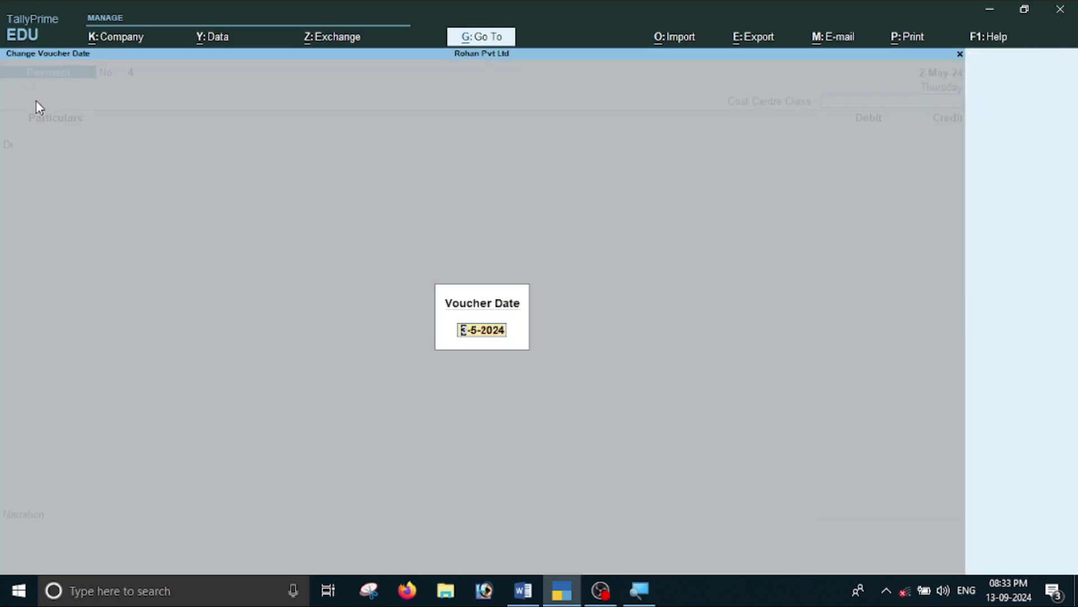
key(alt+Tab)
key(alt+Tab)
text(2-5)
key(Return)
key(Return)
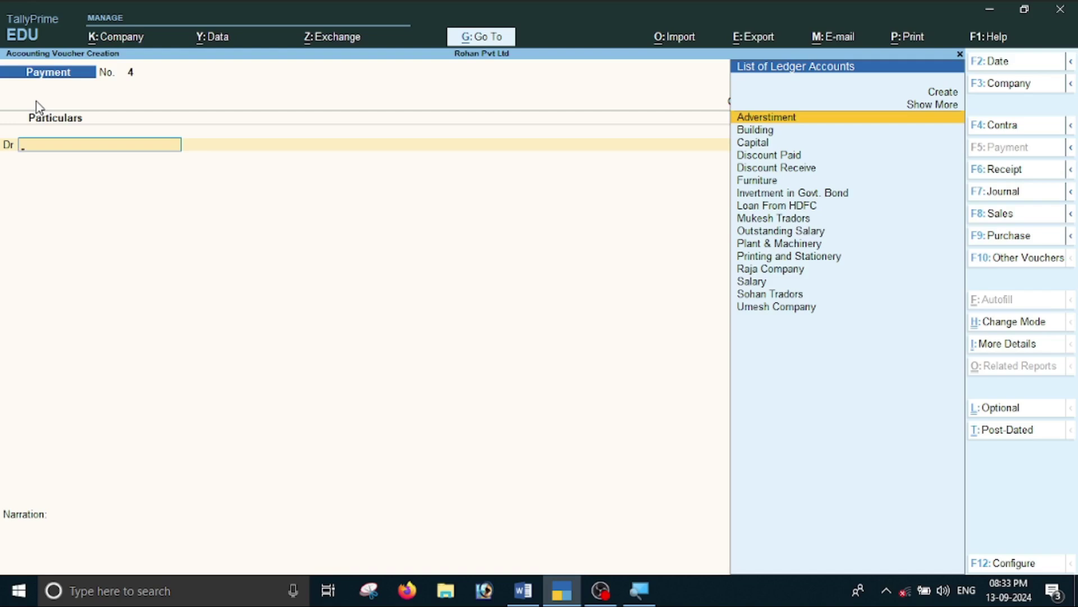
Create an Office Rant ledger under Indirect Expenses with cost centre applicability set to Yes.
key(alt+c)
text(Office)
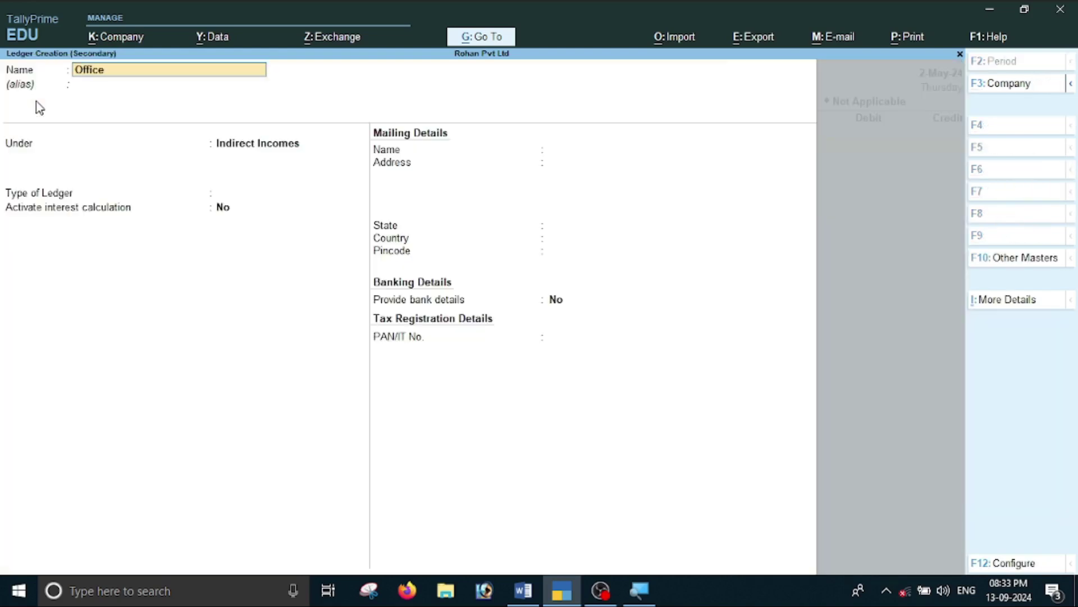
text( Rant)
key(Return)
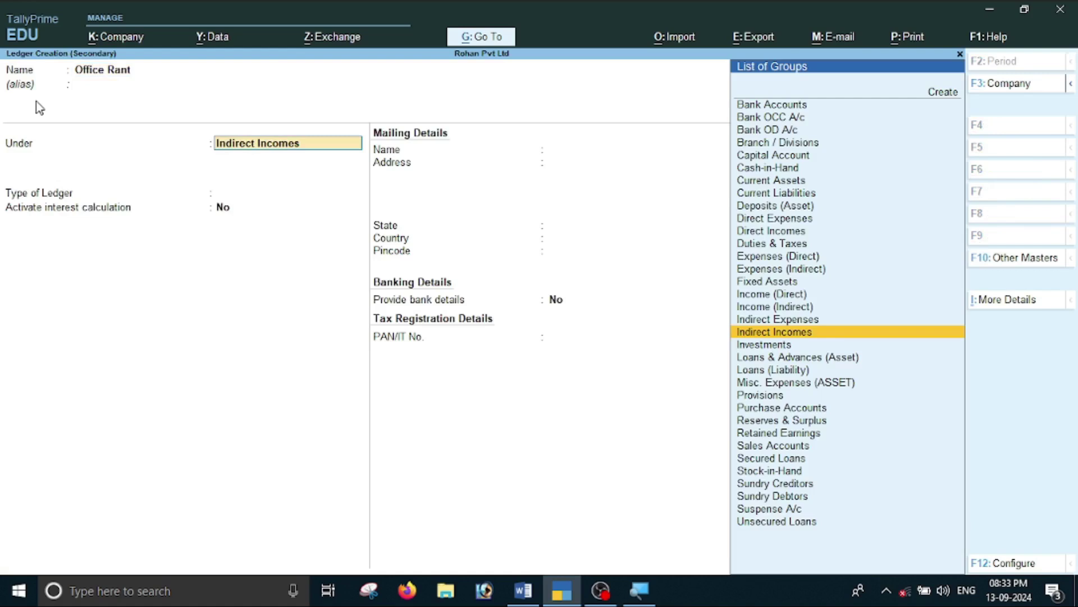
text(I)
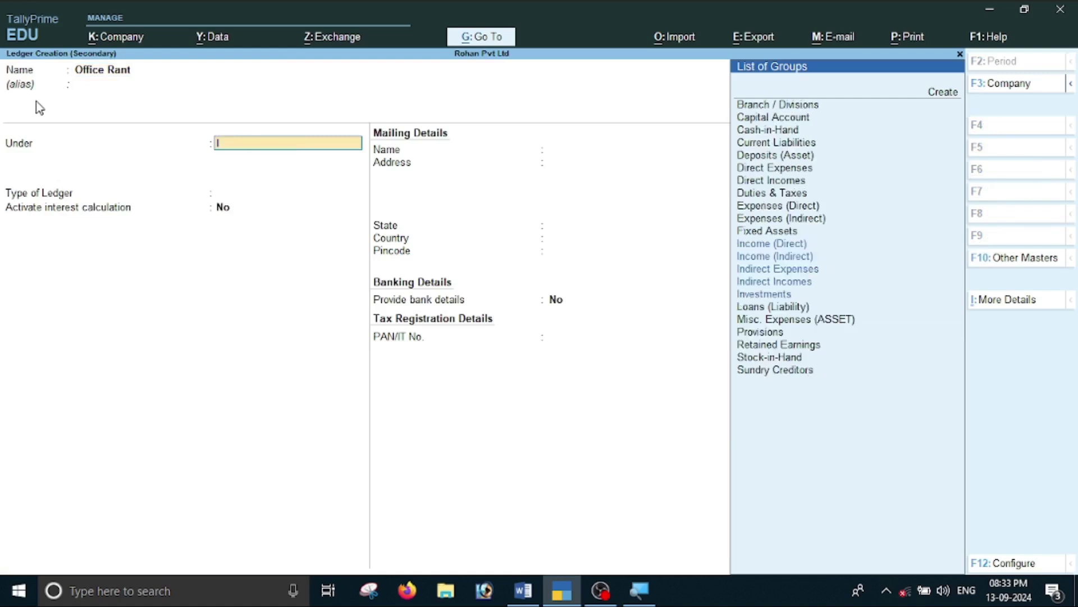
key(Return)
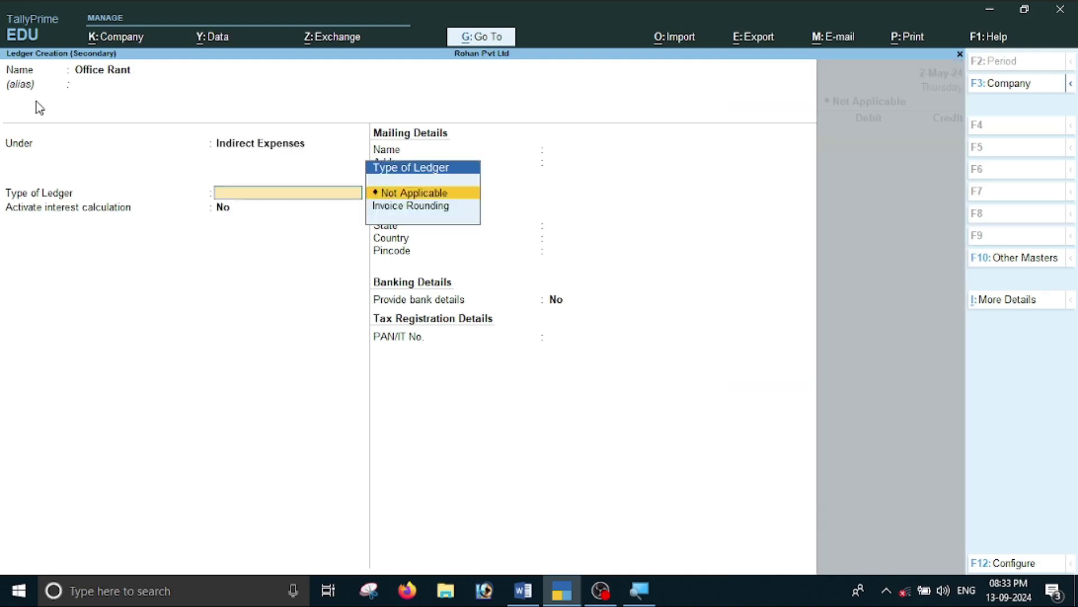
key(Return)
key(Return)
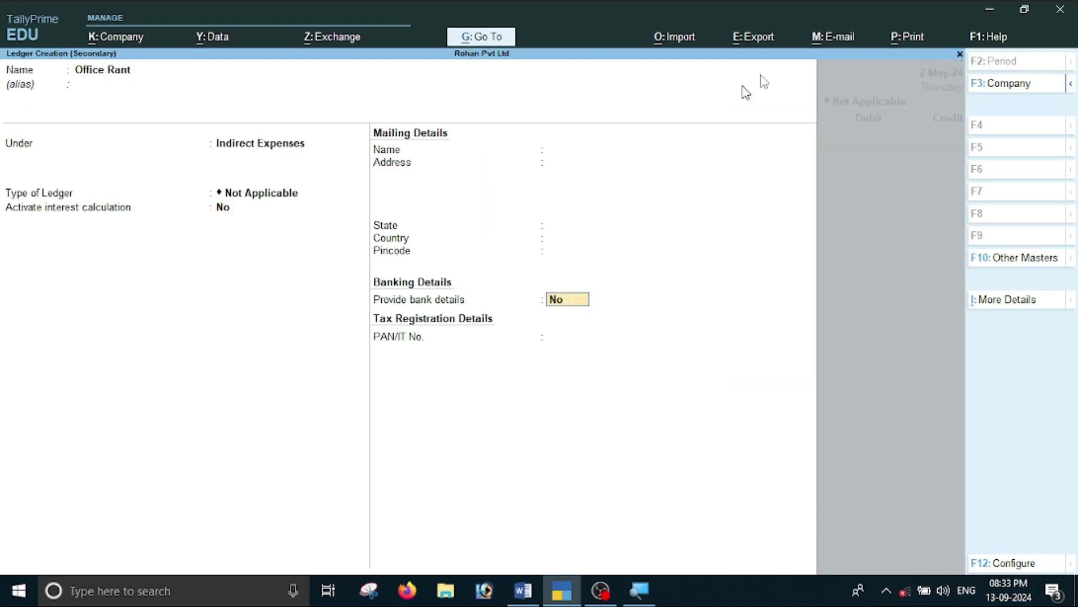
click(1028, 302)
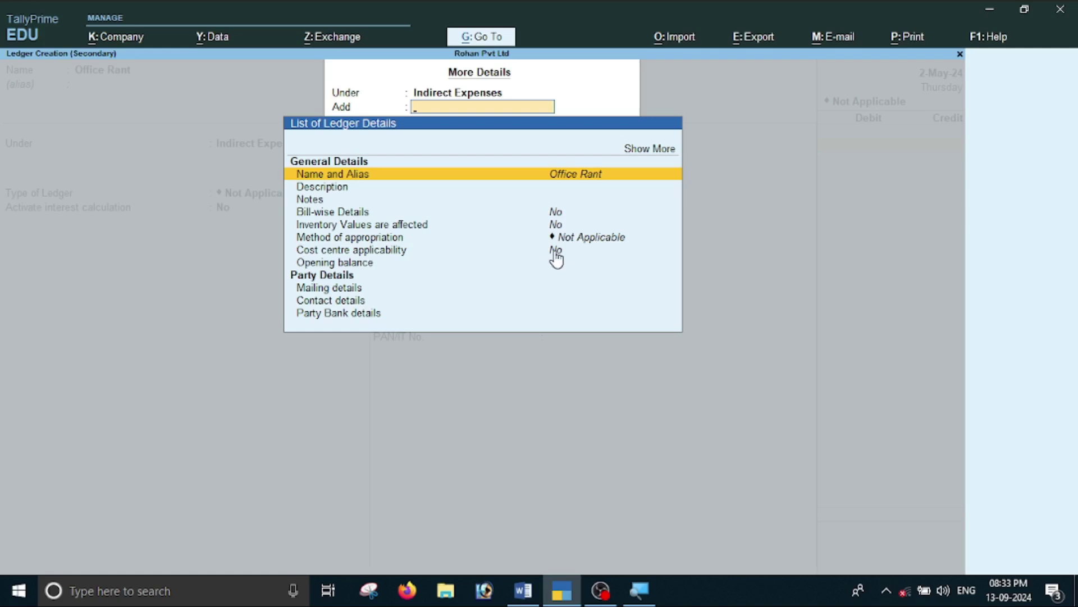
click(554, 250)
text(y)
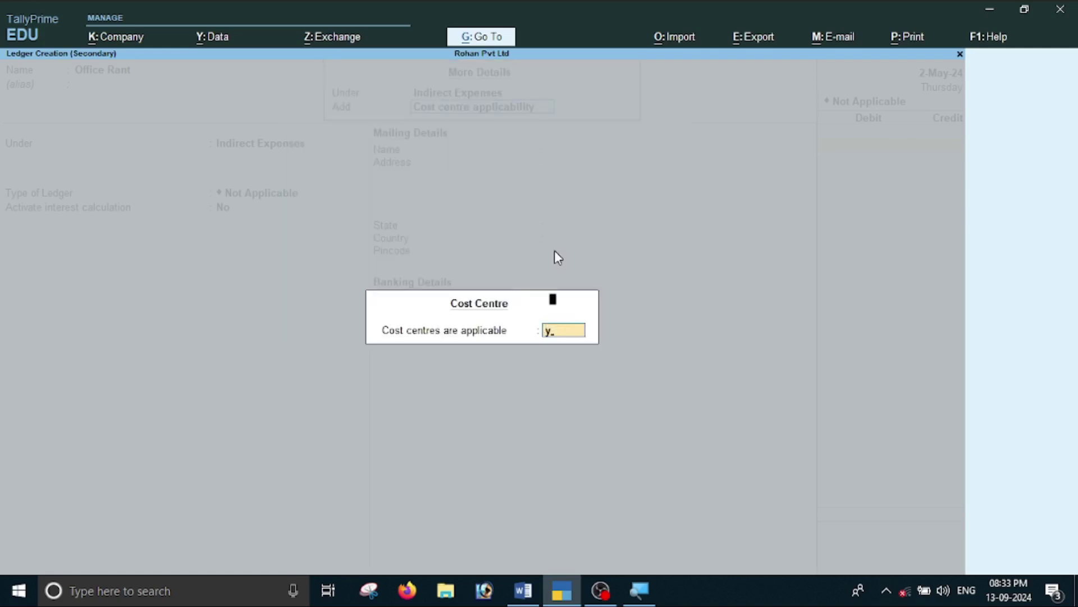
key(Return)
key(Return)
key(Return)
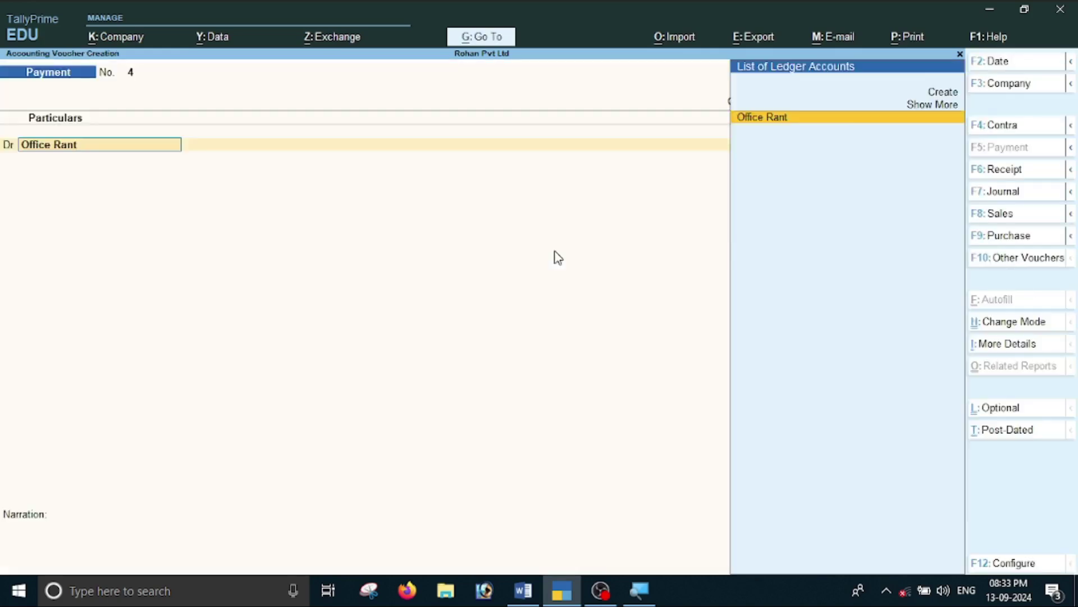
Debit Office Rant 30,000 on payment voucher No. 4.
key(alt+Tab)
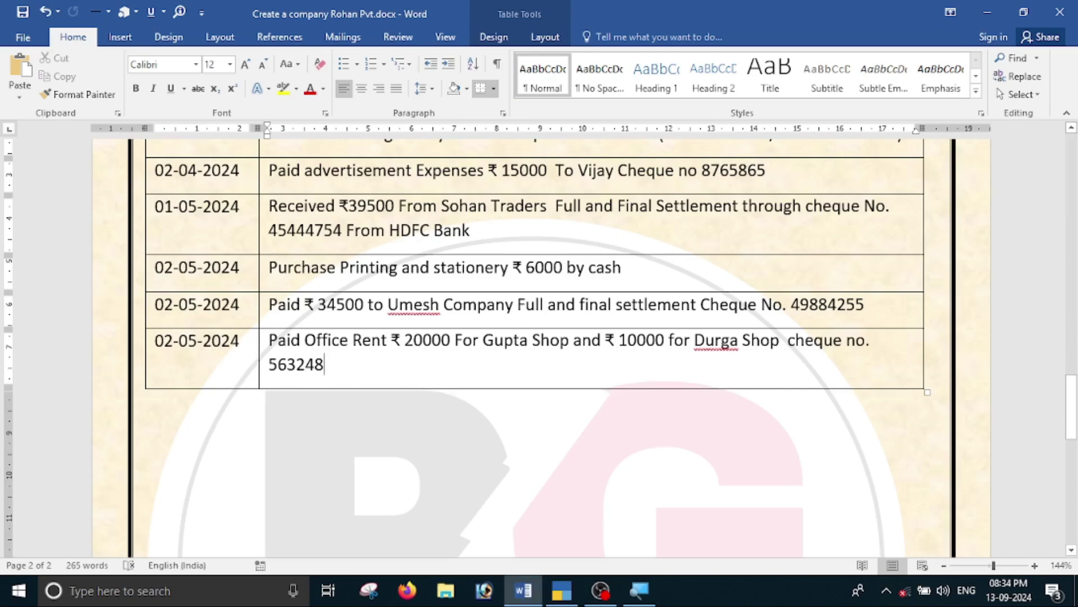
double_click(428, 340)
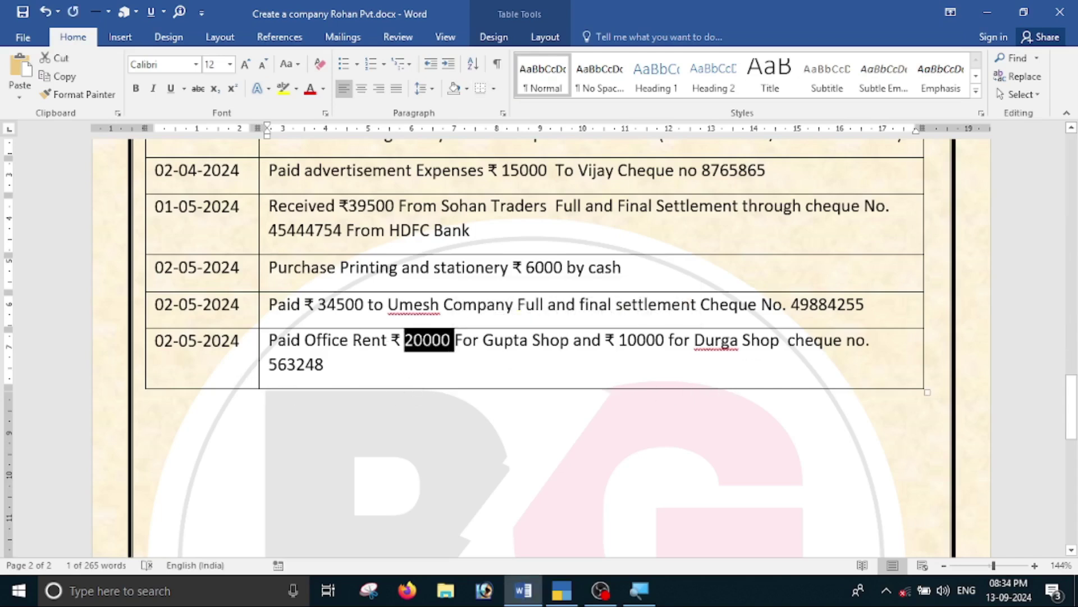
key(alt+Tab)
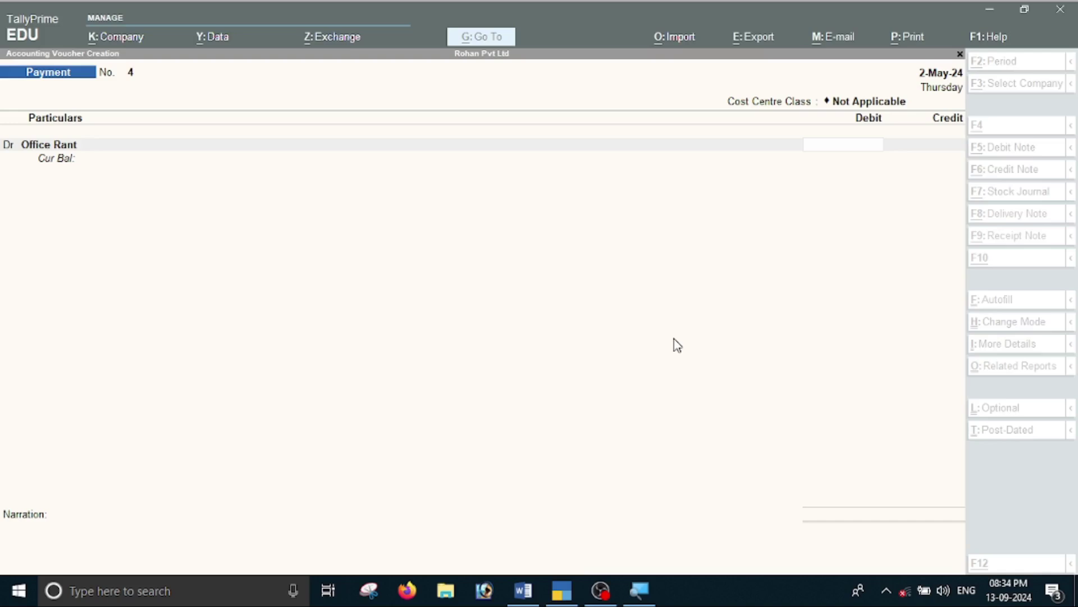
text(30,000)
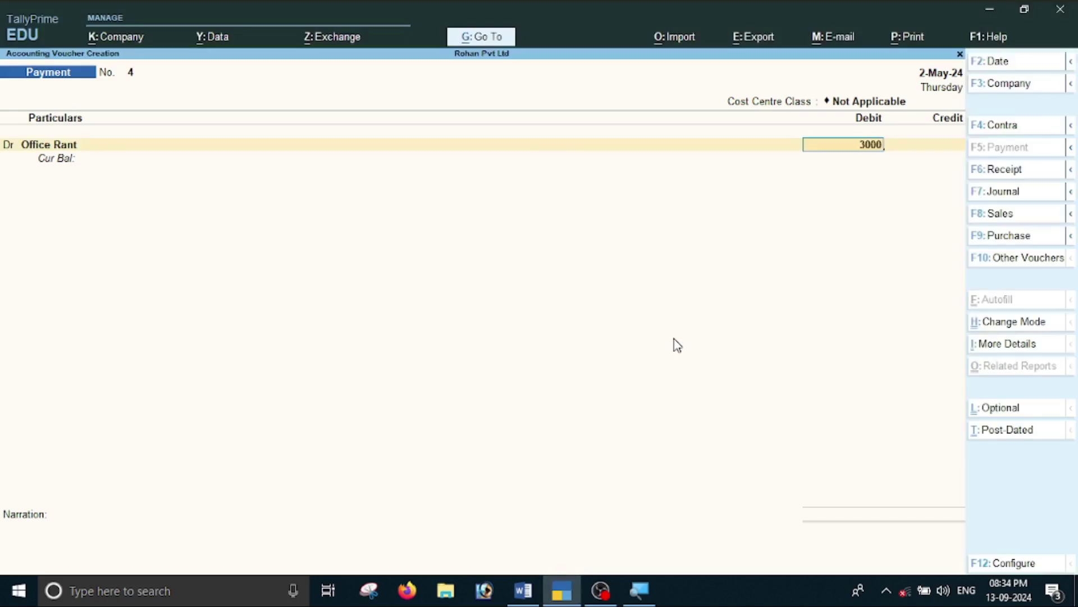
key(Return)
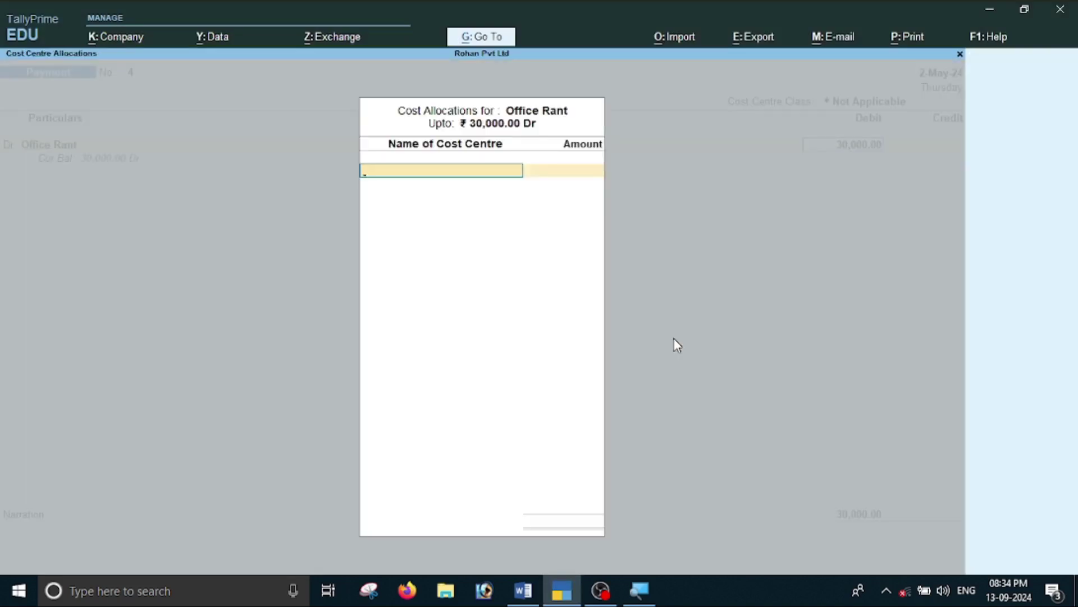
Create a Gupta Shop cost centre and allocate 20,000 of the rent to it.
key(alt+Tab)
double_click(427, 340)
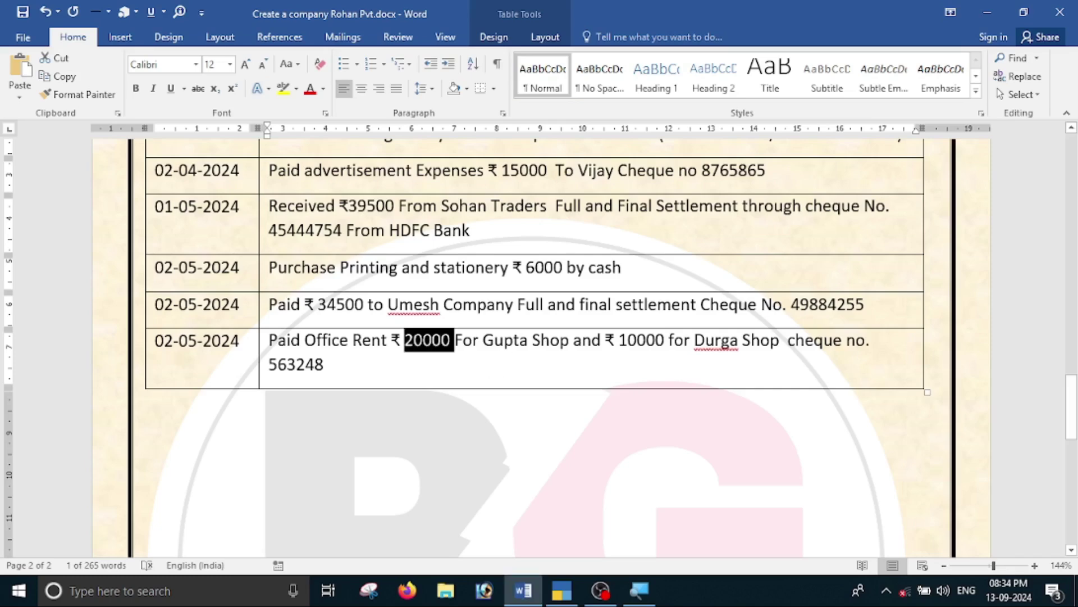
key(alt+Tab)
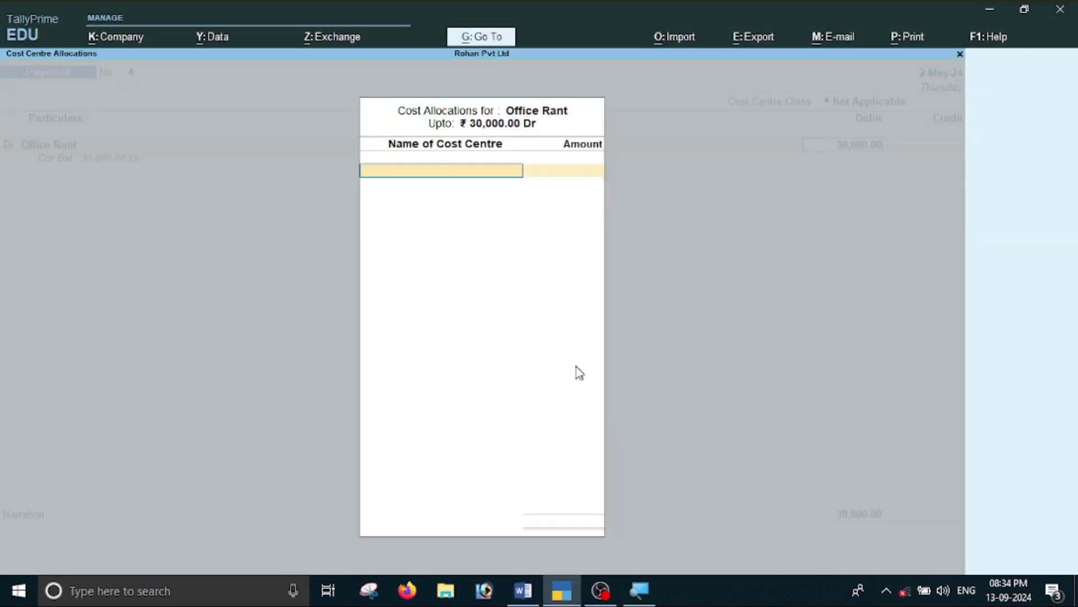
key(alt+c)
text(Gjupta S)
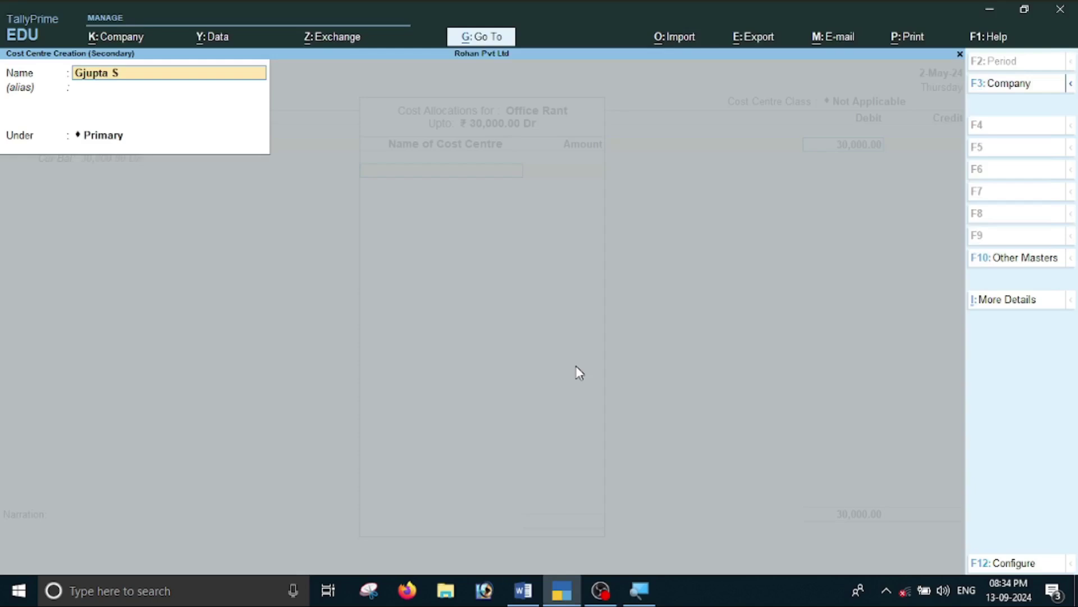
key(BackSpace)
key(BackSpace)
key(BackSpace)
key(BackSpace)
key(BackSpace)
key(BackSpace)
text(Gupta S)
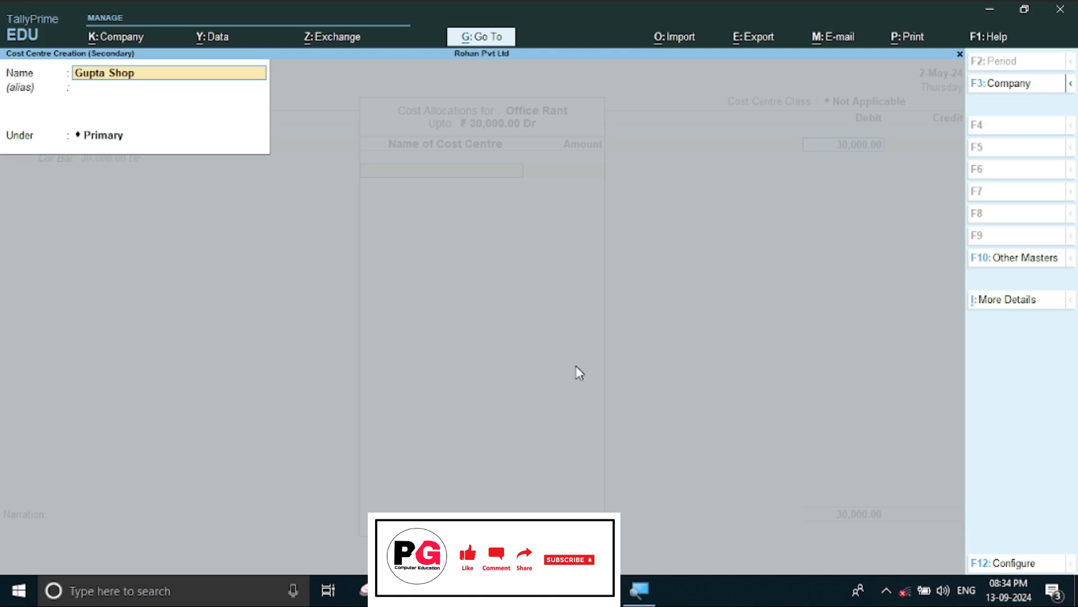
key(Return)
key(Return)
key(Return)
key(Return)
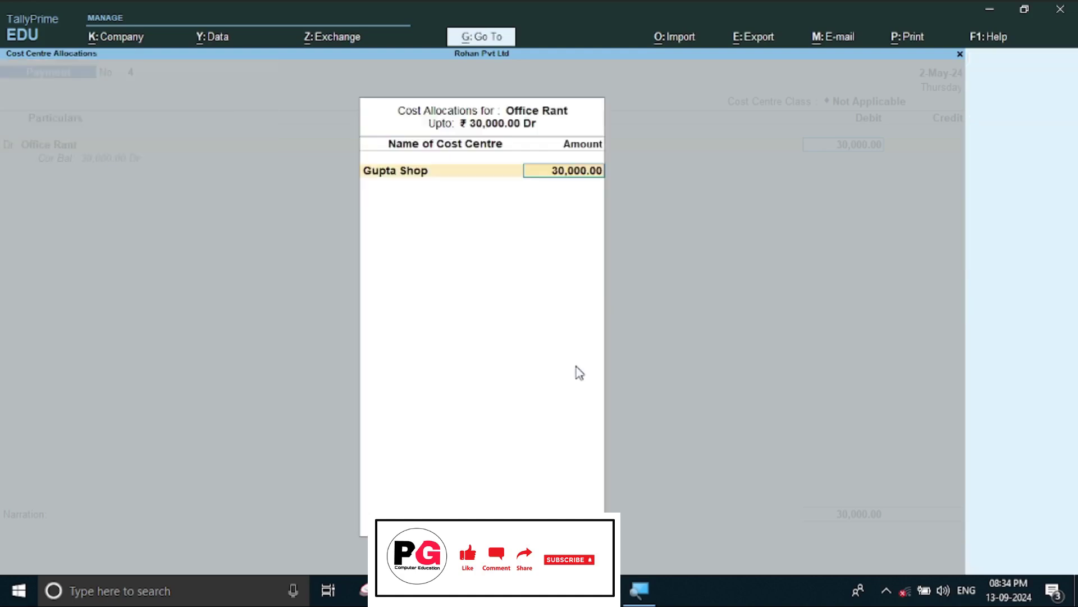
key(alt+Tab)
key(alt+Tab)
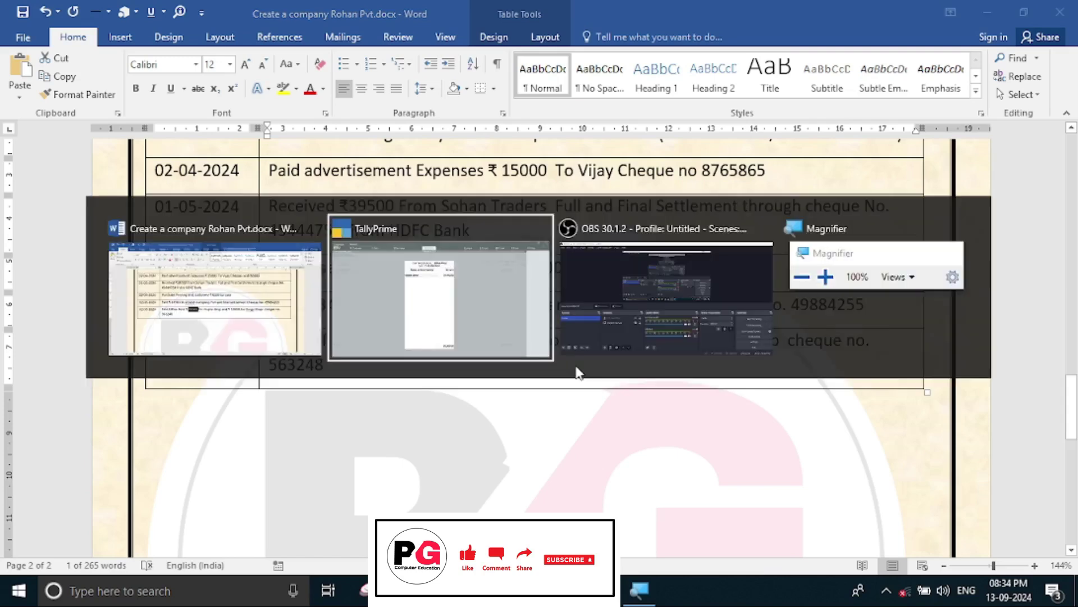
text(20,000)
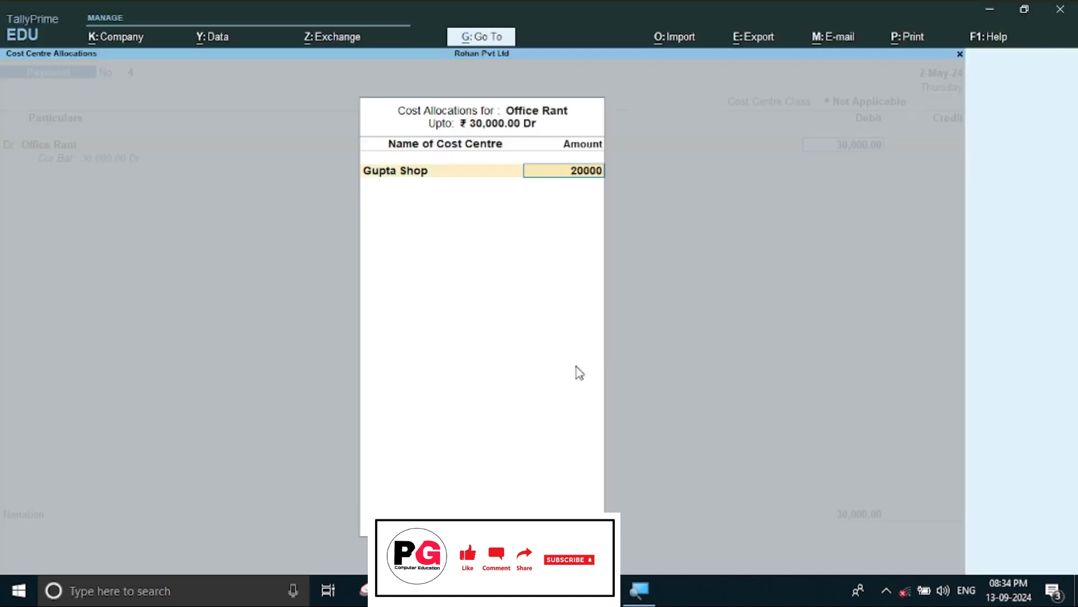
key(Return)
Create a Durga Shop cost centre and allocate the remaining 10,000 to it.
key(alt+c)
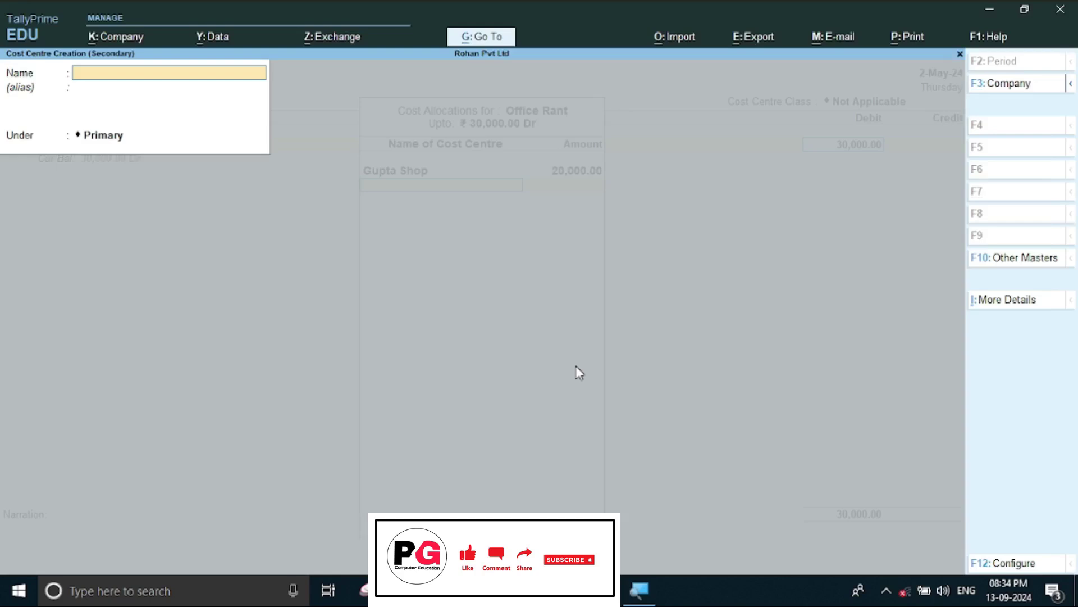
text(Durga Shop)
key(Return)
key(Return)
key(Return)
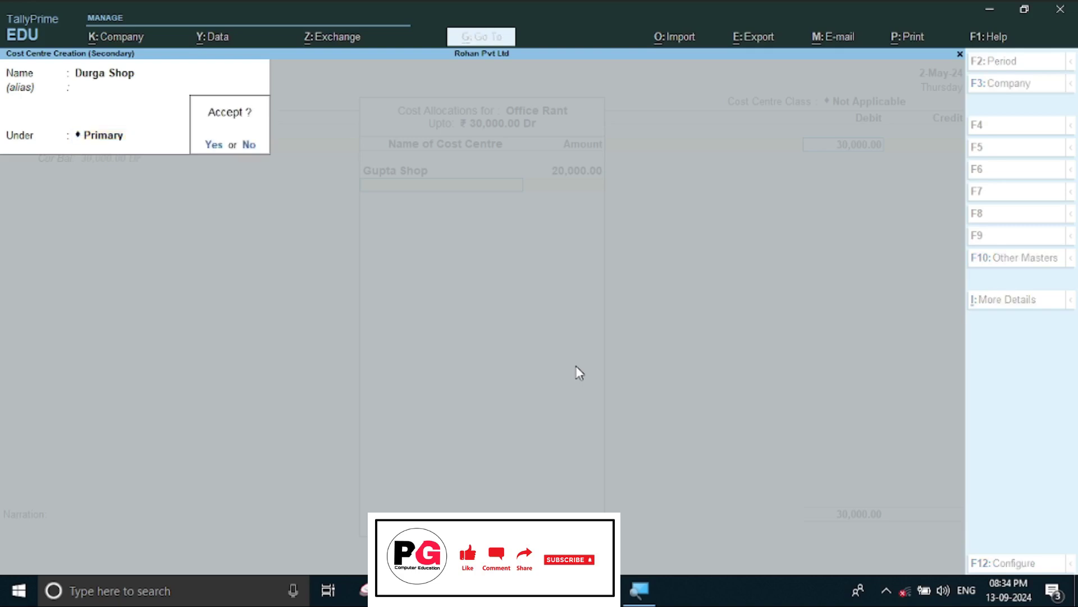
key(Return)
key(Return)
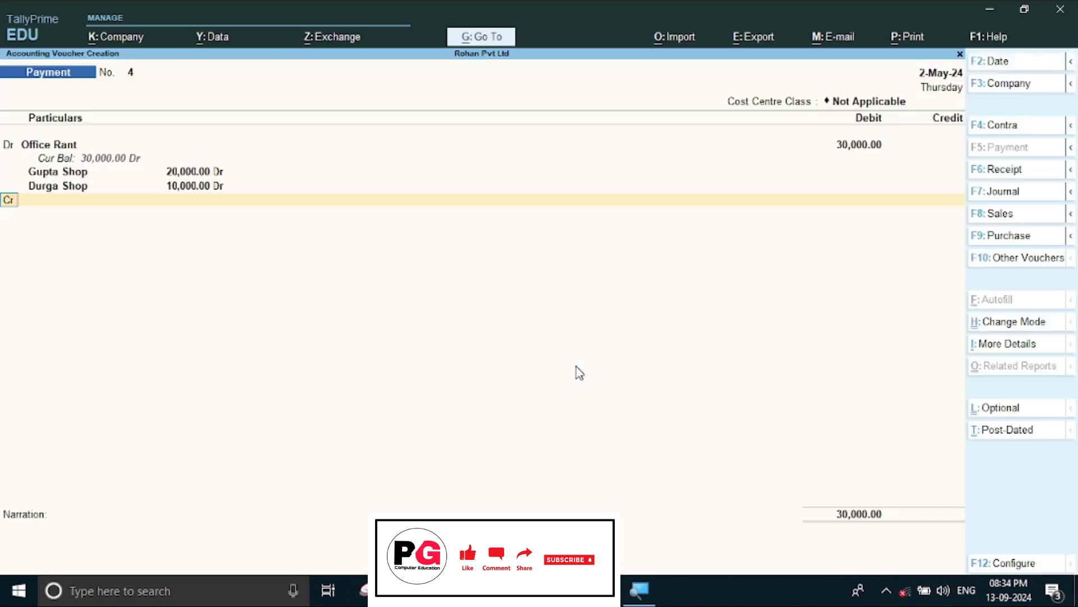
key(Return)
Credit Kotak Mahindra Bank 30,000 for the office rent payment.
key(alt+Tab)
double_click(428, 340)
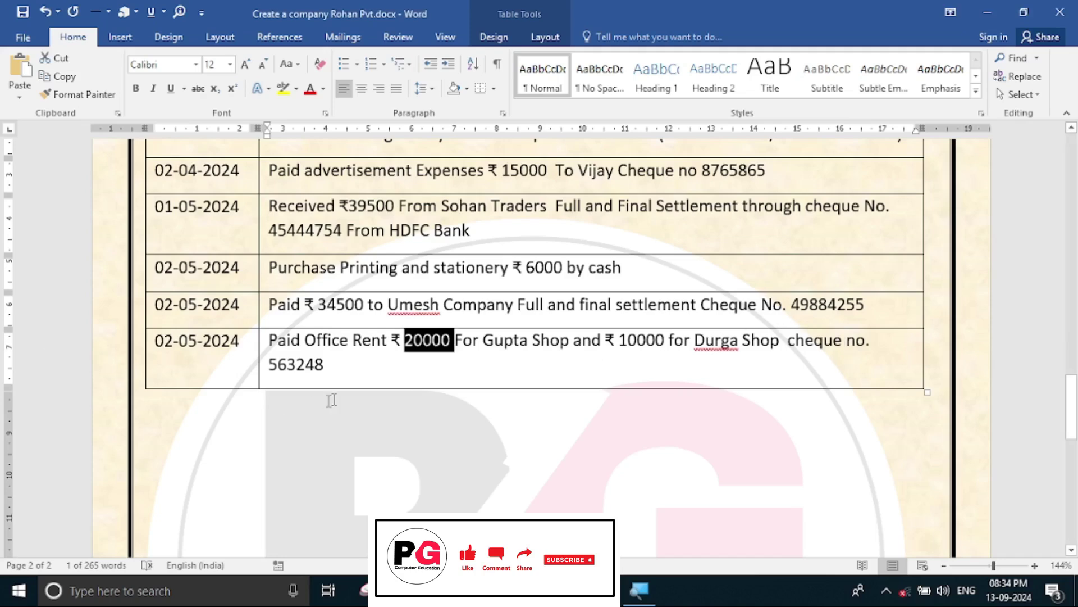
key(alt+Tab)
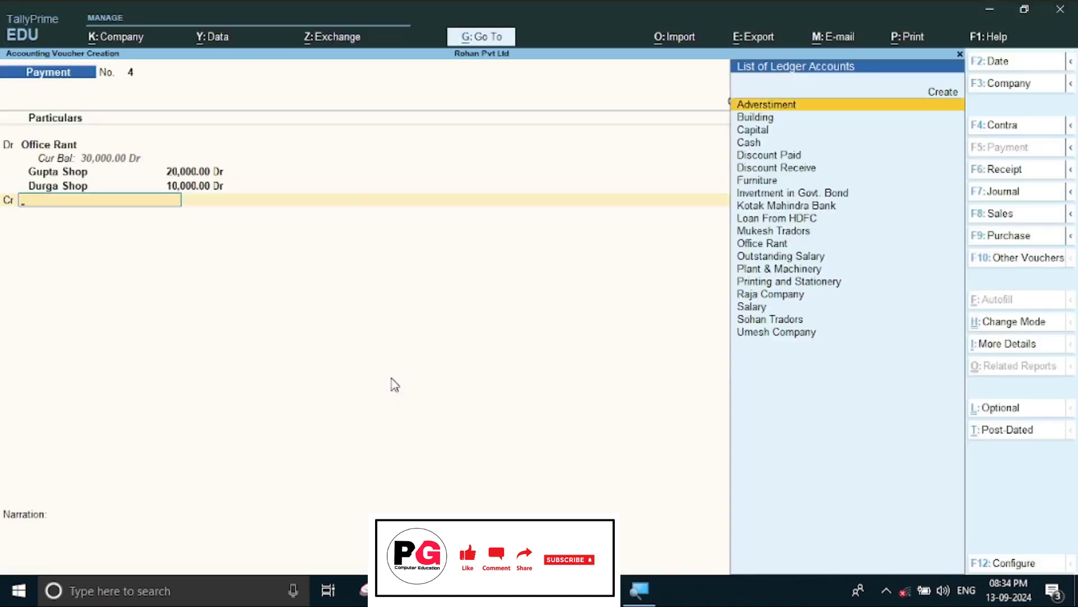
text(Kotak Mahindra Bank)
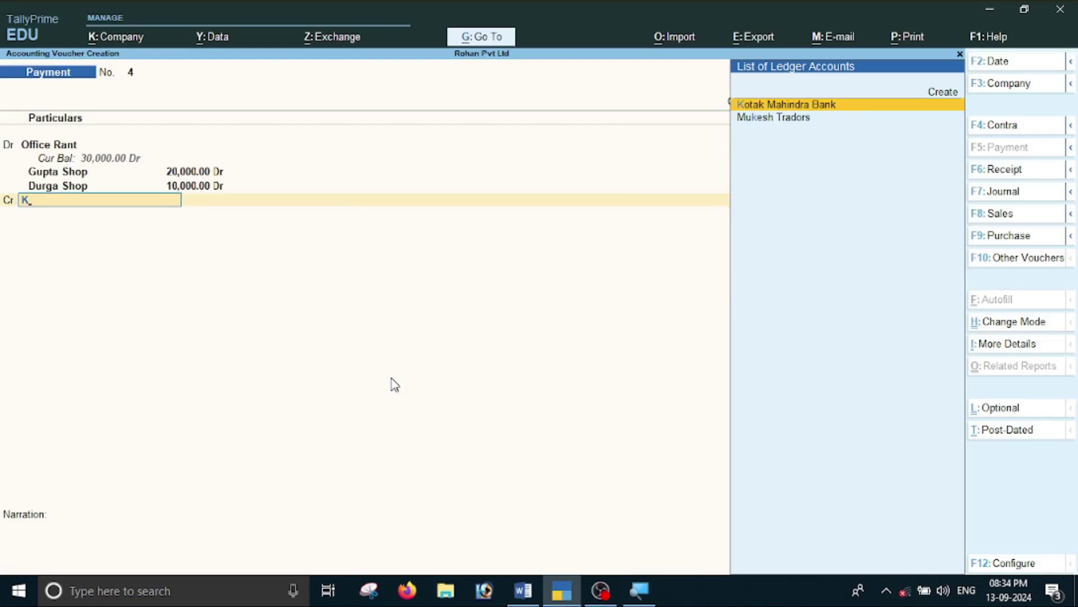
key(Return)
key(Return)
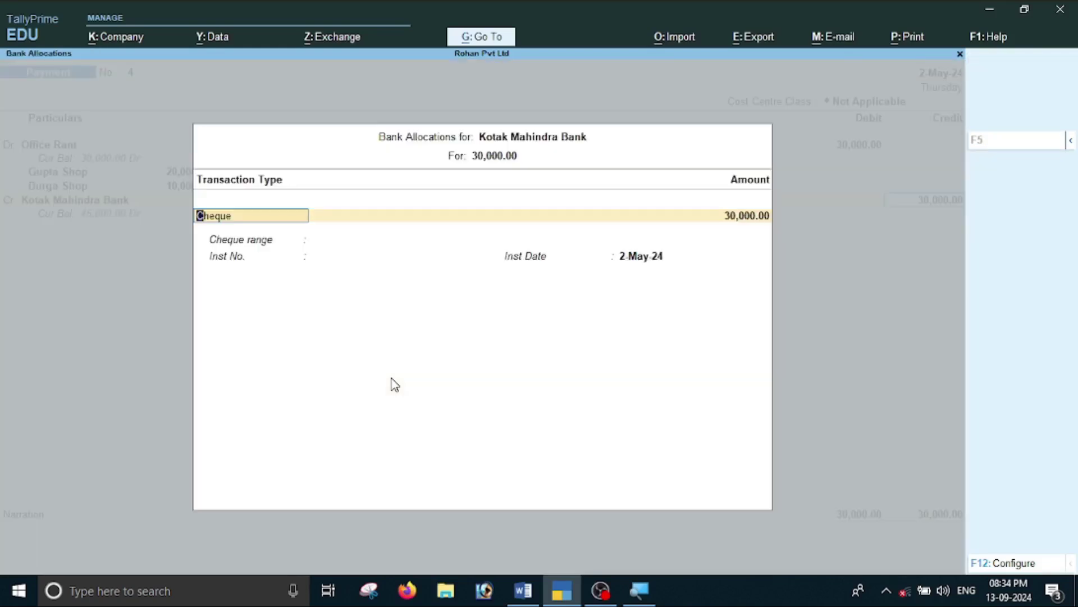
key(Return)
Enter cheque 563248 as the instrument number and save Payment voucher No. 4.
key(alt+Tab)
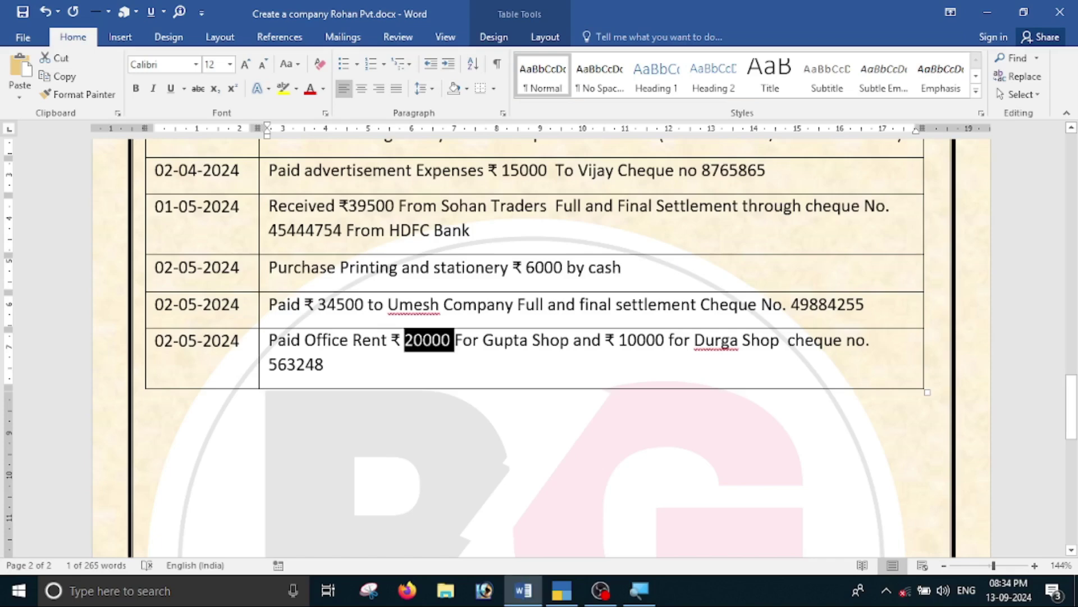
double_click(301, 364)
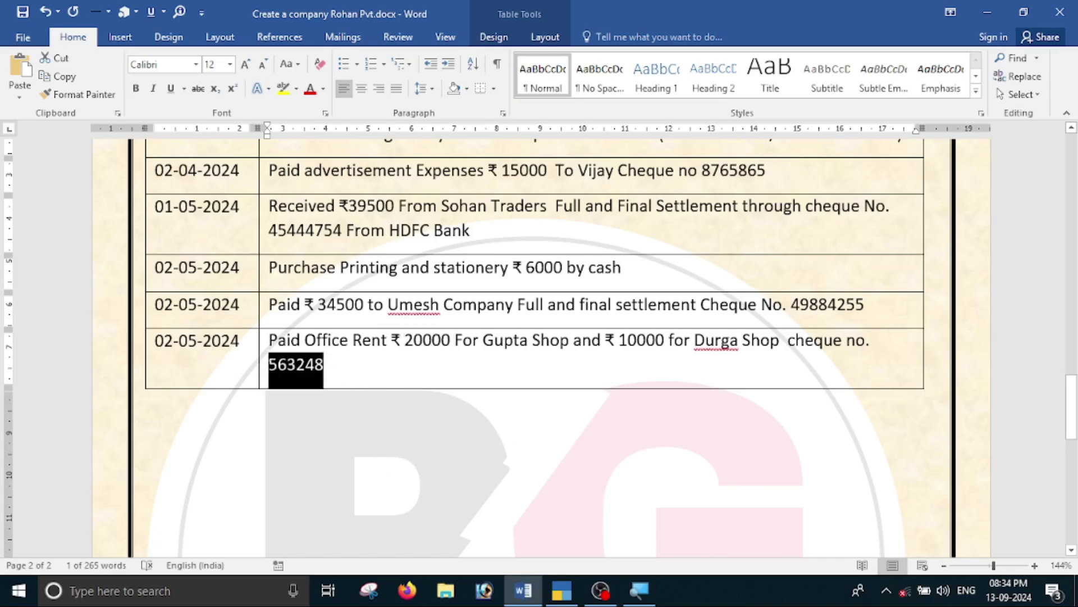
key(ctrl+c)
key(alt+Tab)
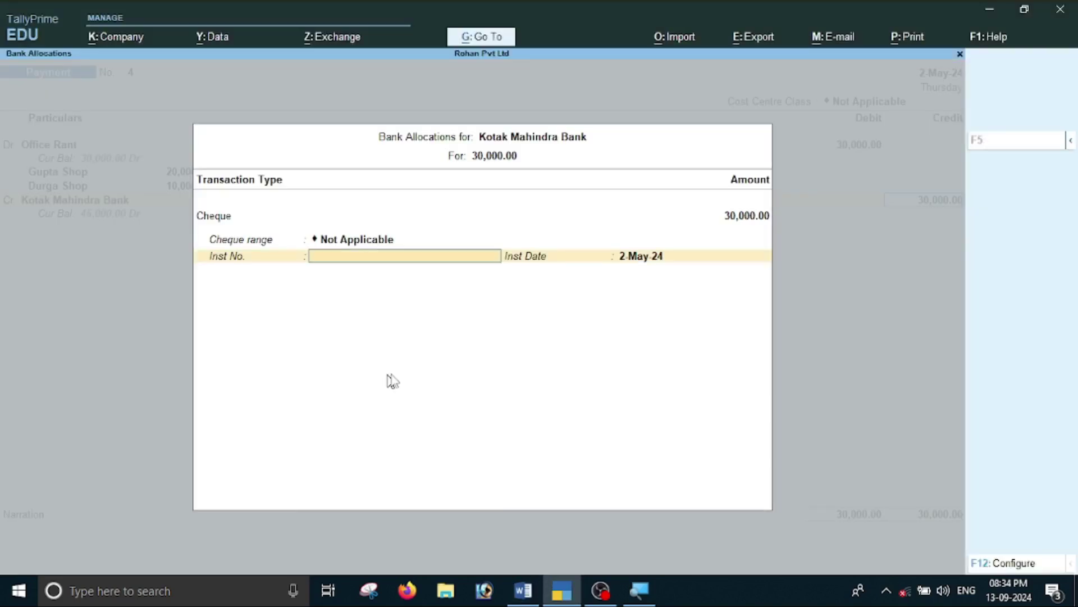
key(ctrl+v)
key(Return)
key(Return)
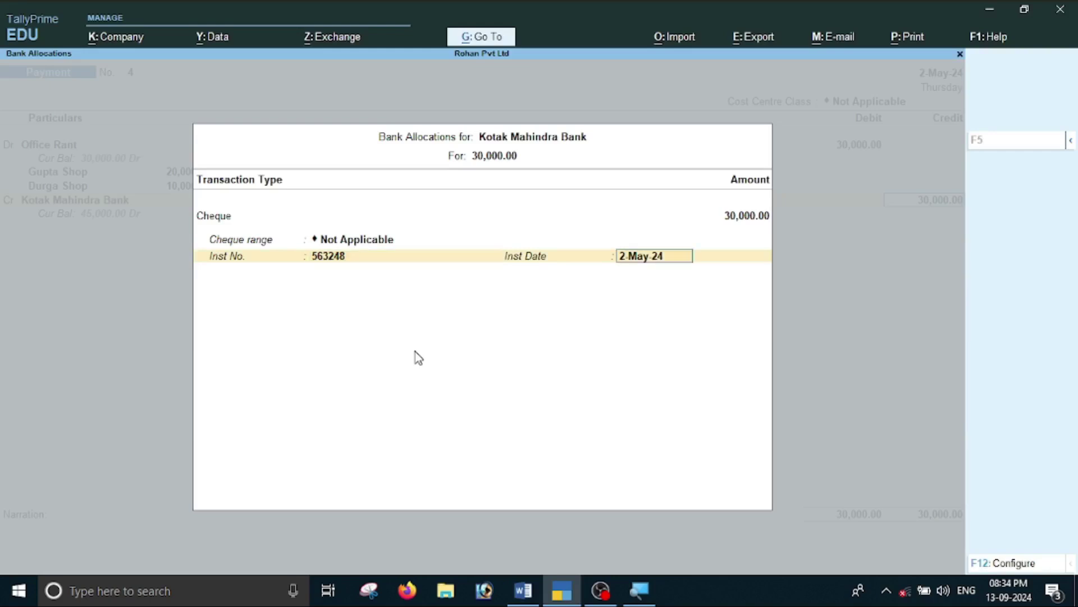
key(Return)
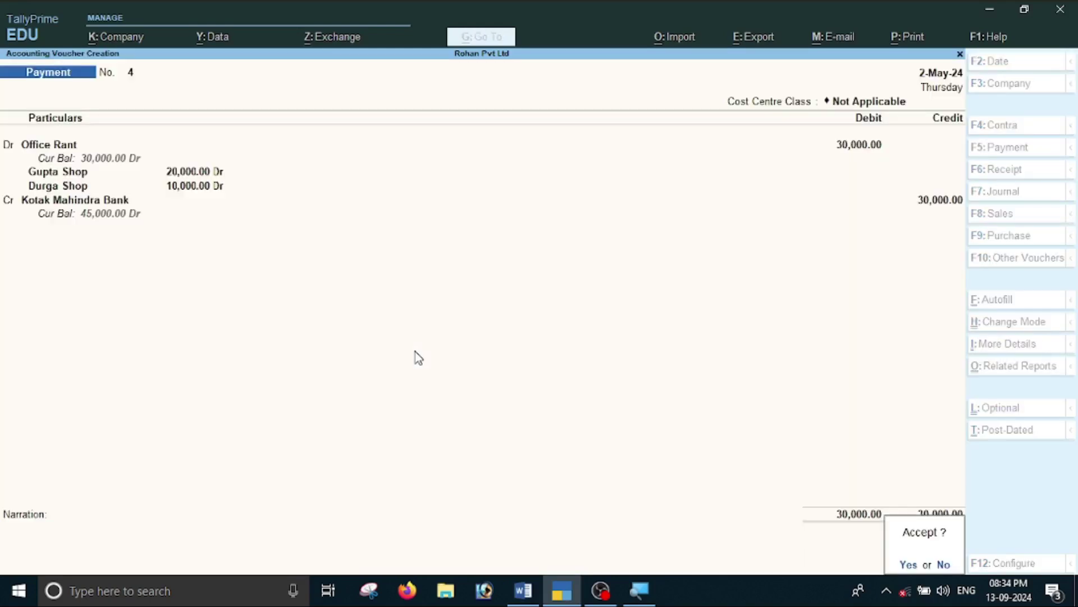
key(Return)
key(alt+Tab)
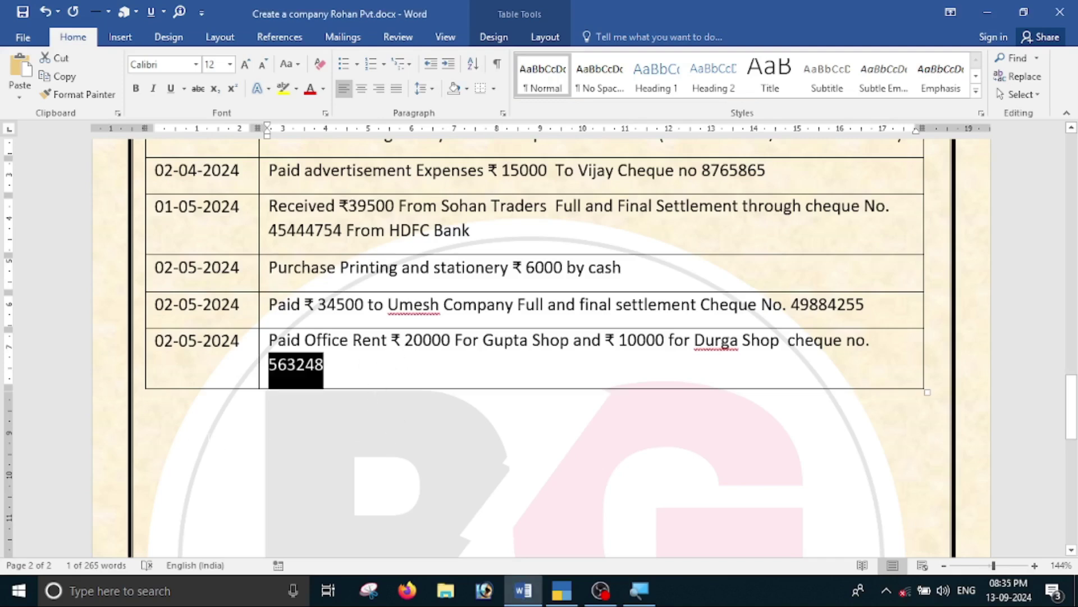
Type the numbered heading '6. Report Check' on the line below the table.
double_click(199, 442)
scroll(198, 466, down, 5)
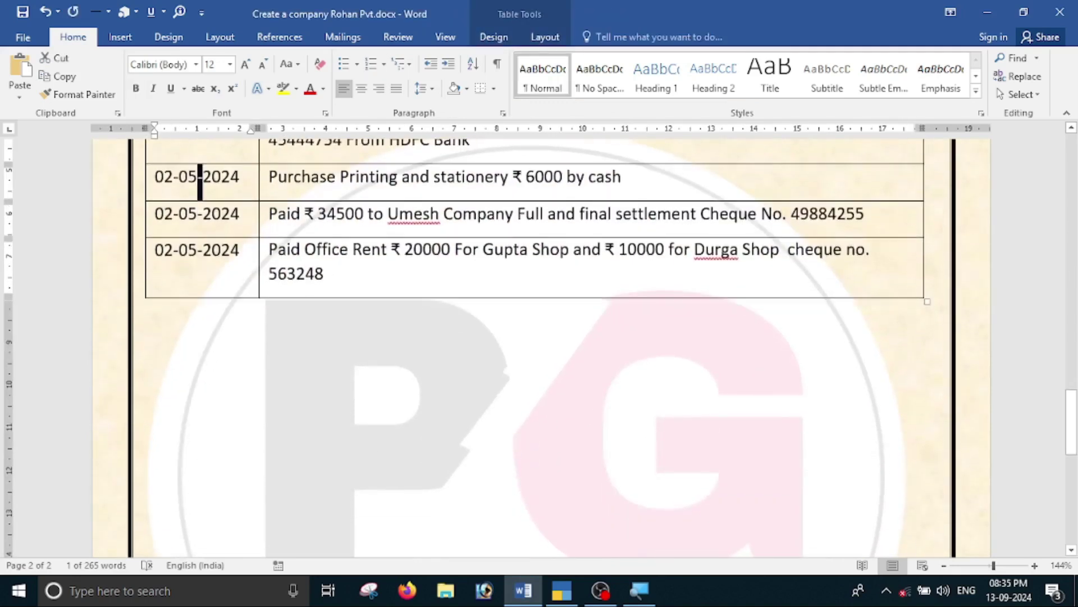
click(198, 490)
scroll(534, 348, down, 6)
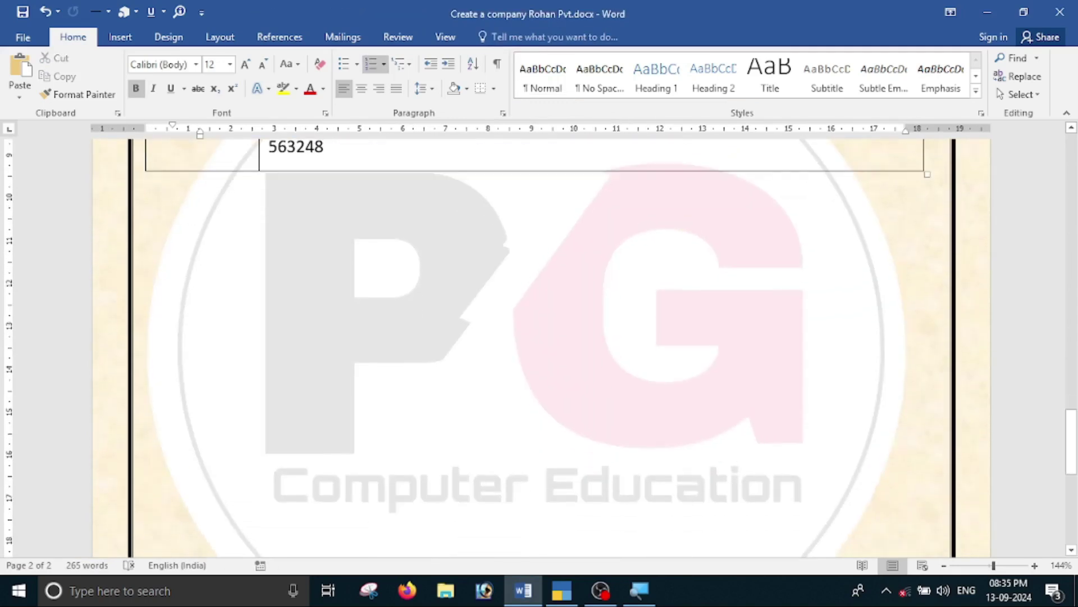
double_click(201, 217)
text(6. Report Check)
key(Return)
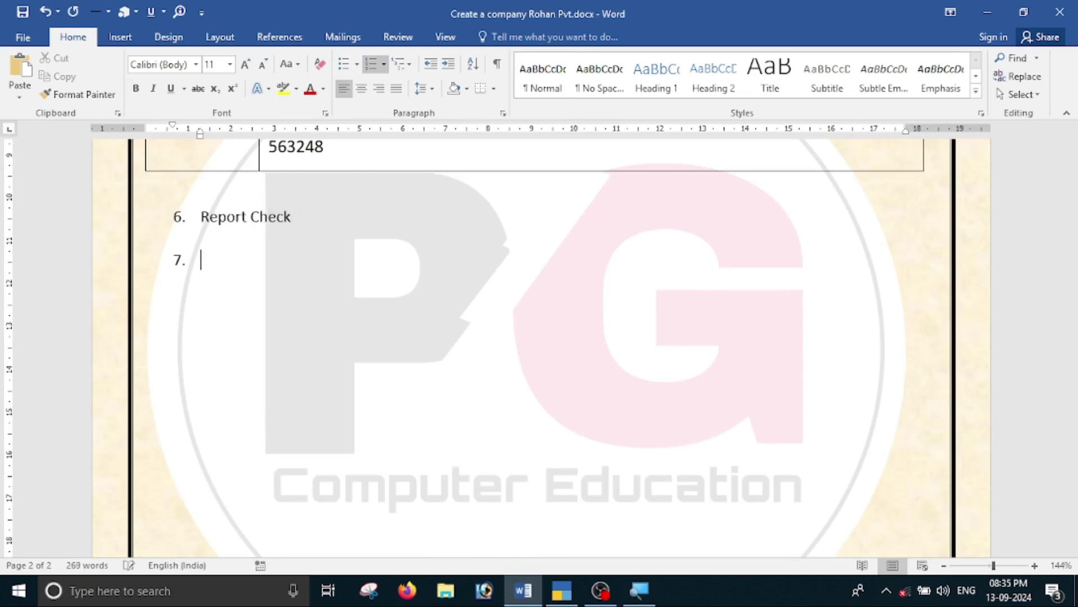
key(BackSpace)
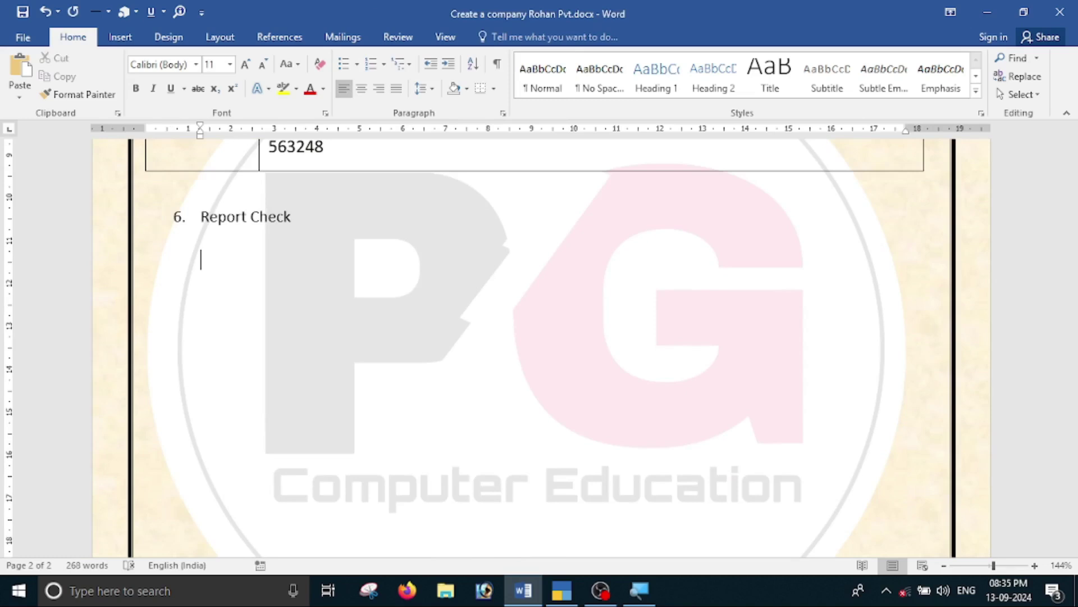
Add bulleted items Balance Sheet, Profit & Loss Account and Cash & Bank Account.
text(Balance S)
key(ctrl+shift+l)
text(heet)
key(Return)
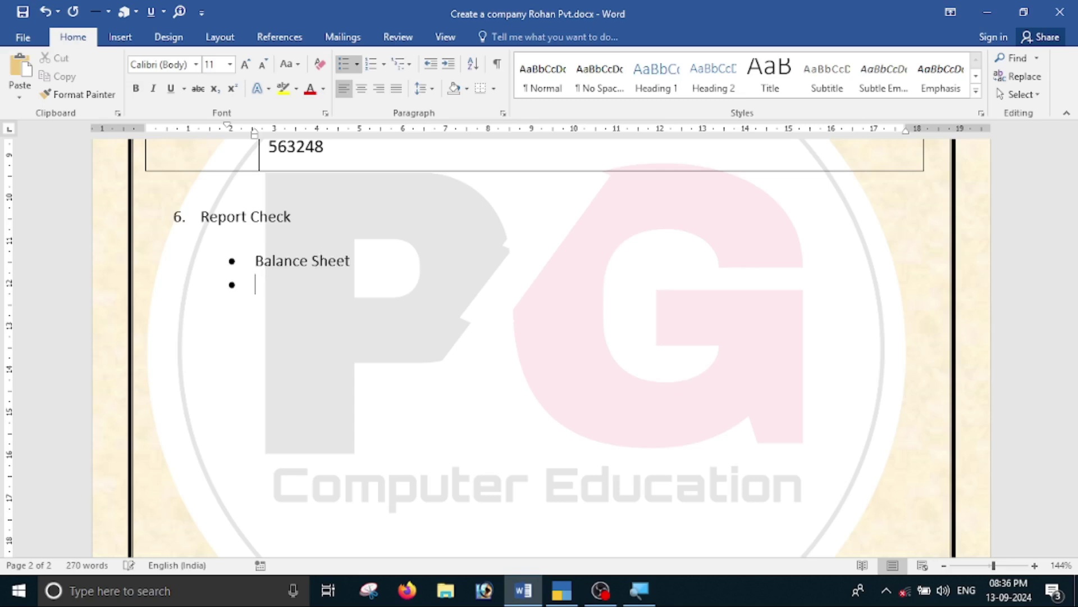
text(Profit & Loss Accout)
key(BackSpace)
key(BackSpace)
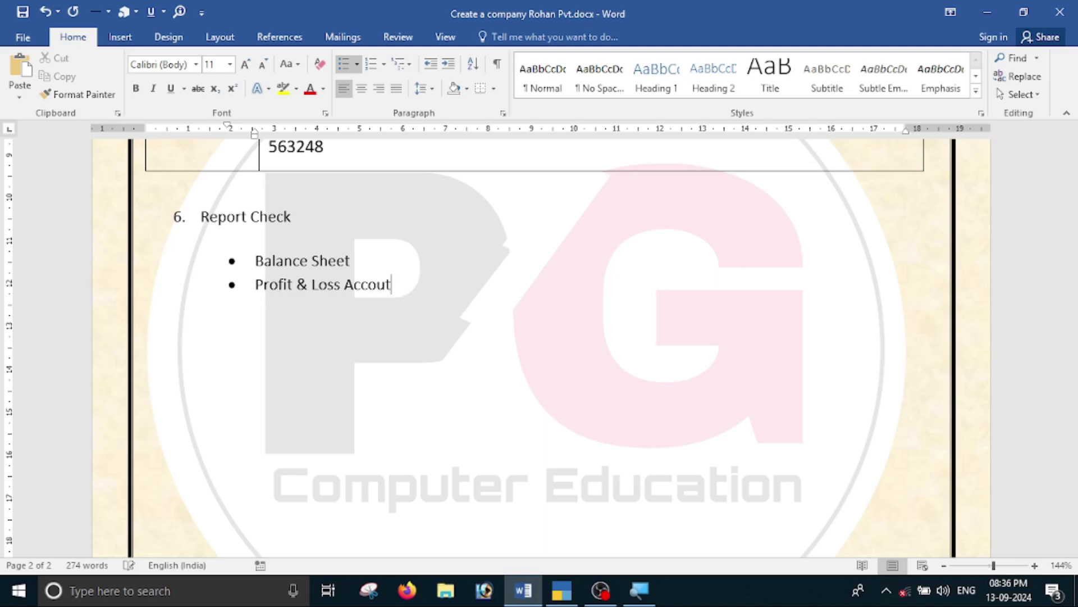
text(unt)
key(Return)
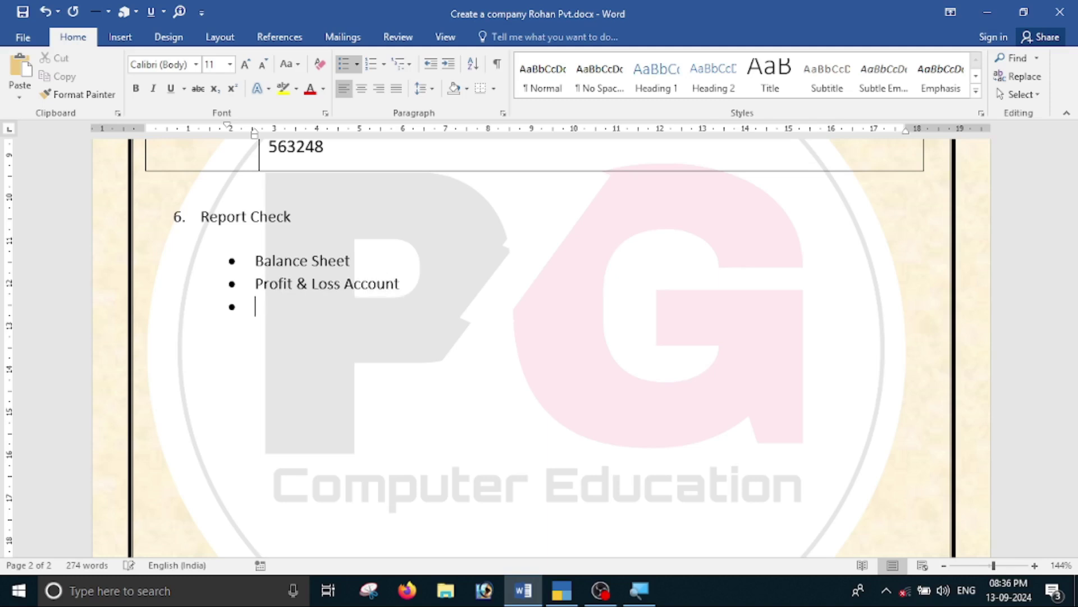
text(Cash & Bank a)
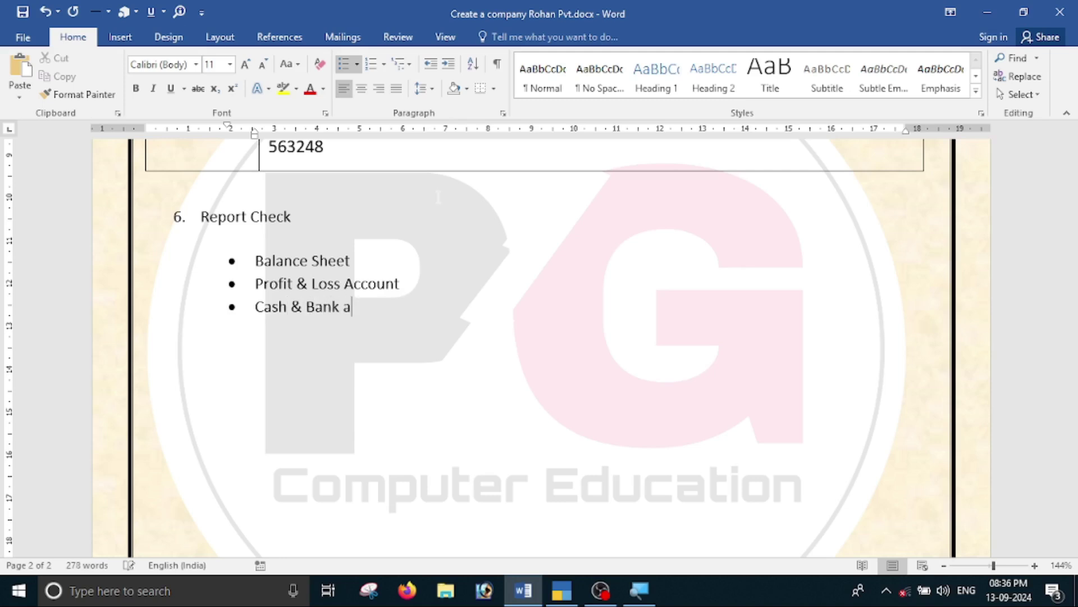
text(ccount)
key(BackSpace)
key(BackSpace)
key(BackSpace)
key(BackSpace)
key(BackSpace)
key(BackSpace)
key(BackSpace)
text(Account)
key(Return)
Continue the bullets with Cheque Register, Cost Centre and Day book, ending the list.
text(Che)
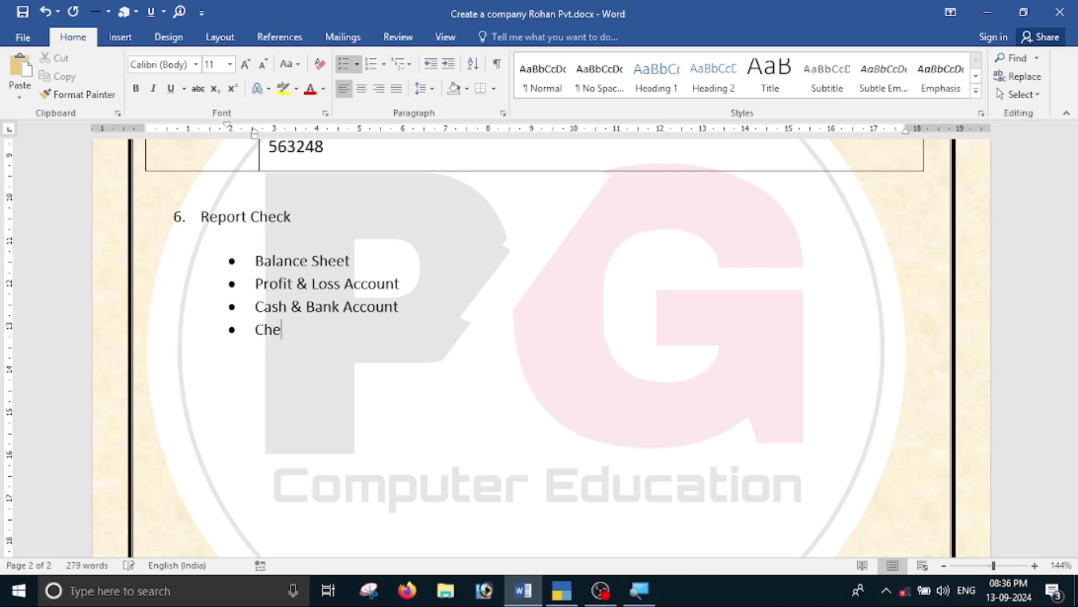
text(que R)
key(BackSpace)
text(Register)
key(Return)
text(Cos)
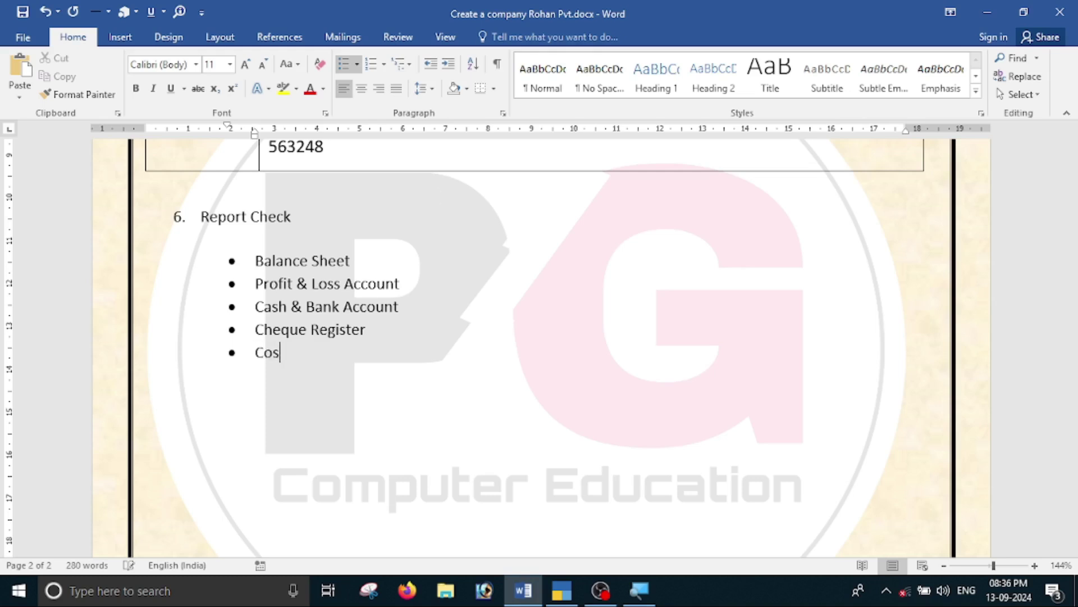
text(t Centre)
key(Return)
text(Day bao)
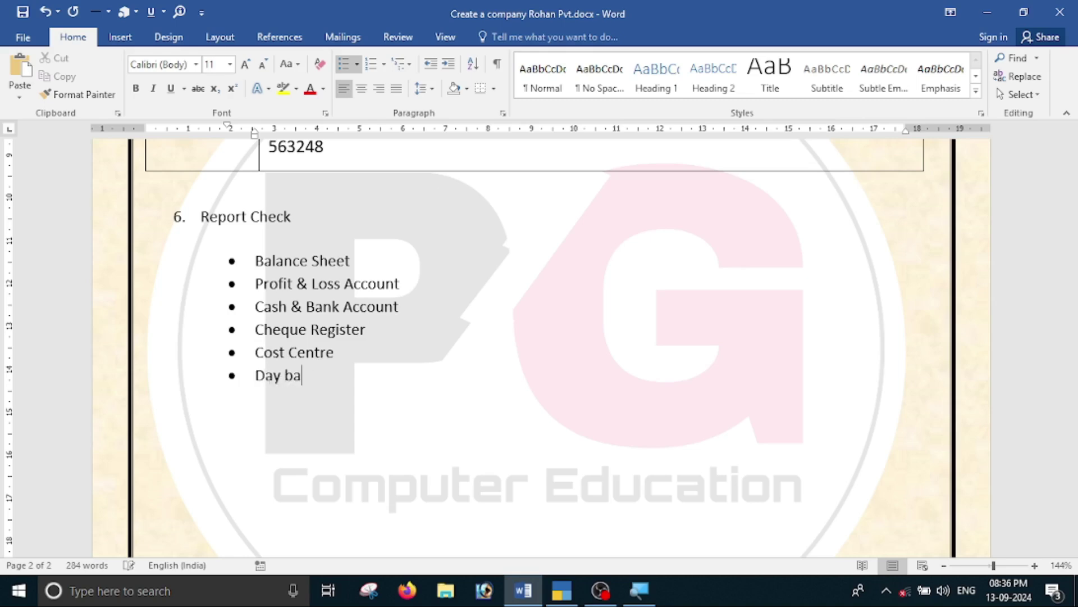
key(BackSpace)
key(BackSpace)
text(ook)
key(Return)
key(BackSpace)
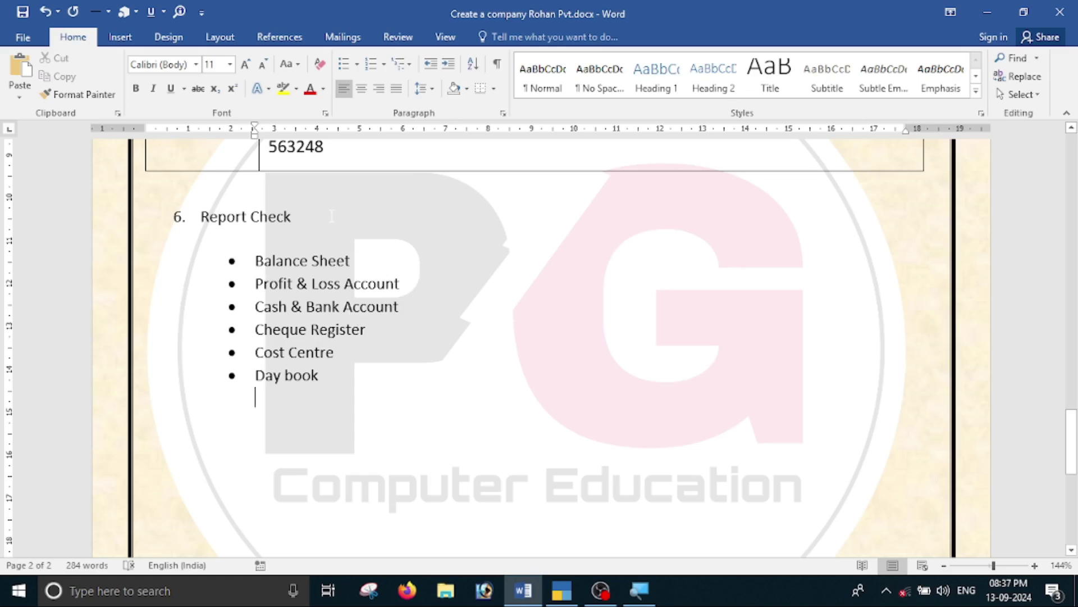
Make the 'Report Check' heading bold.
drag(331, 216, 132, 227)
key(ctrl+b)
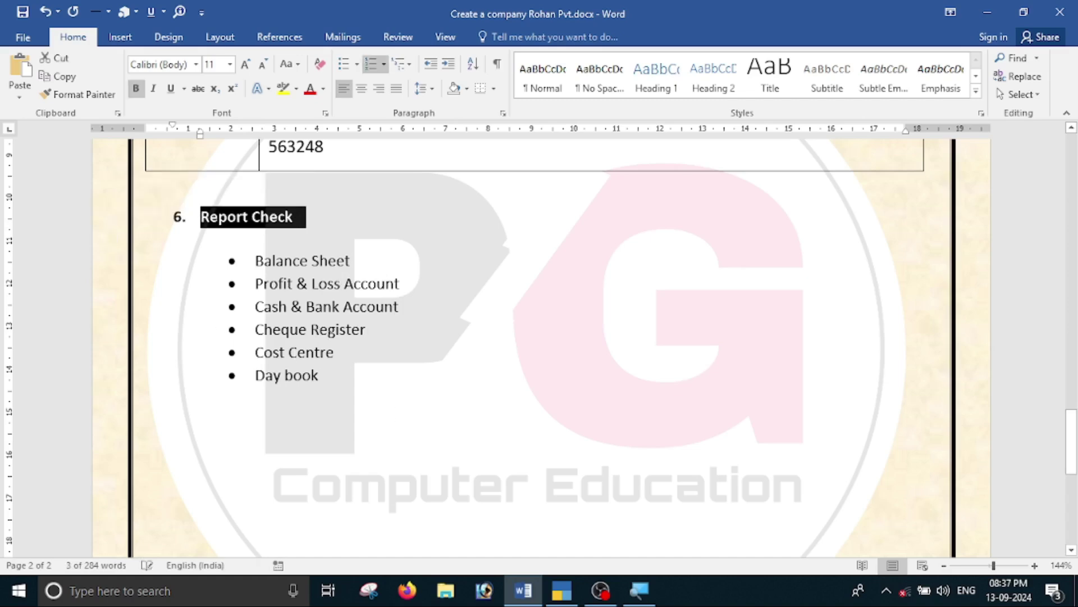
click(375, 377)
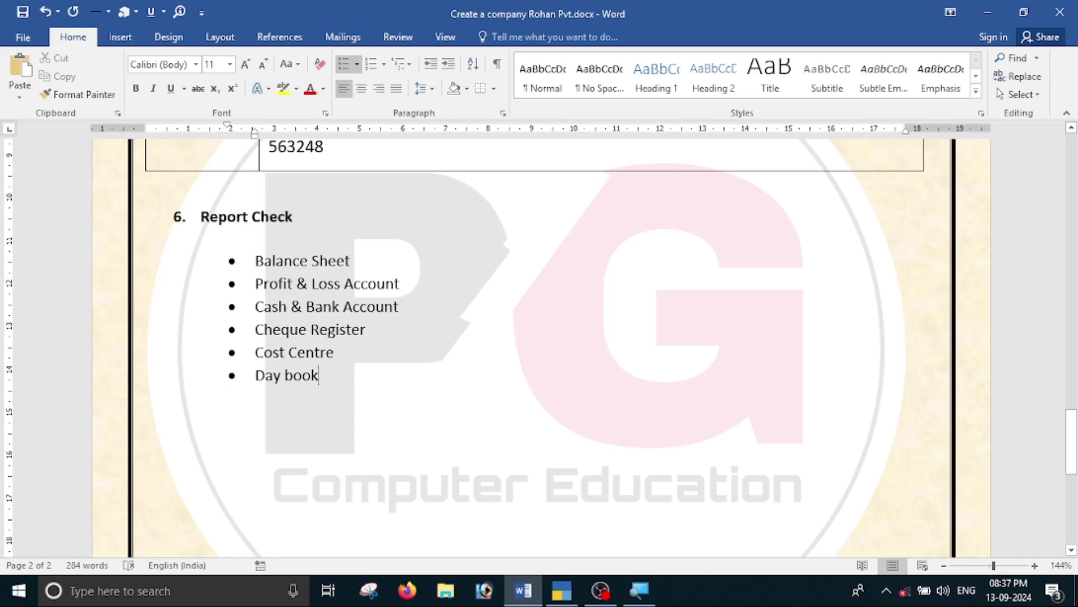
key(alt+Tab)
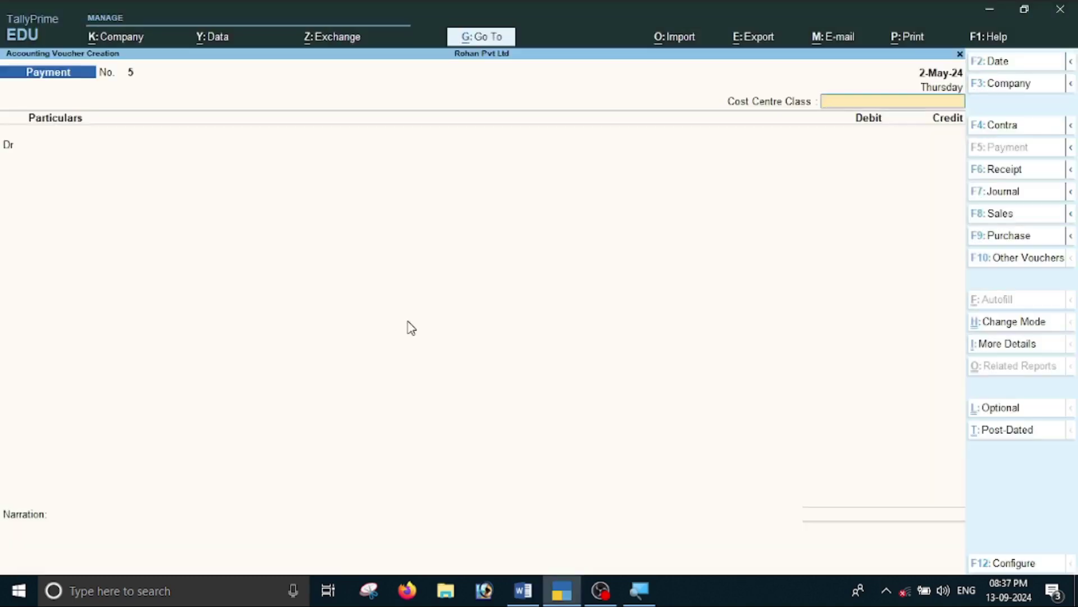
Open the Balance Sheet report from the Gateway of Tally.
key(Escape)
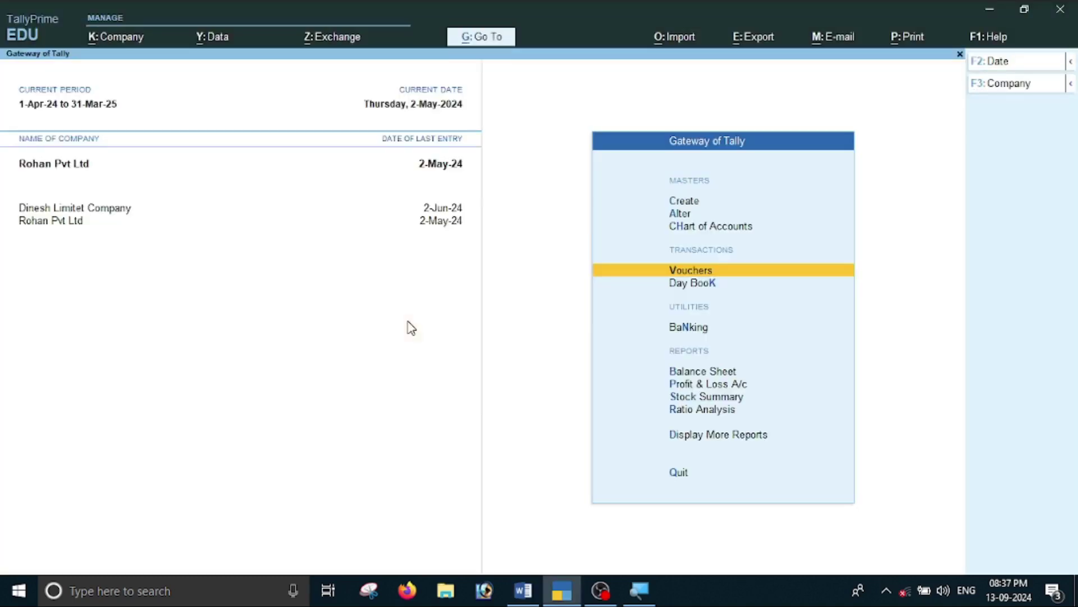
key(Down)
key(Down)
key(Down)
key(Down)
key(Up)
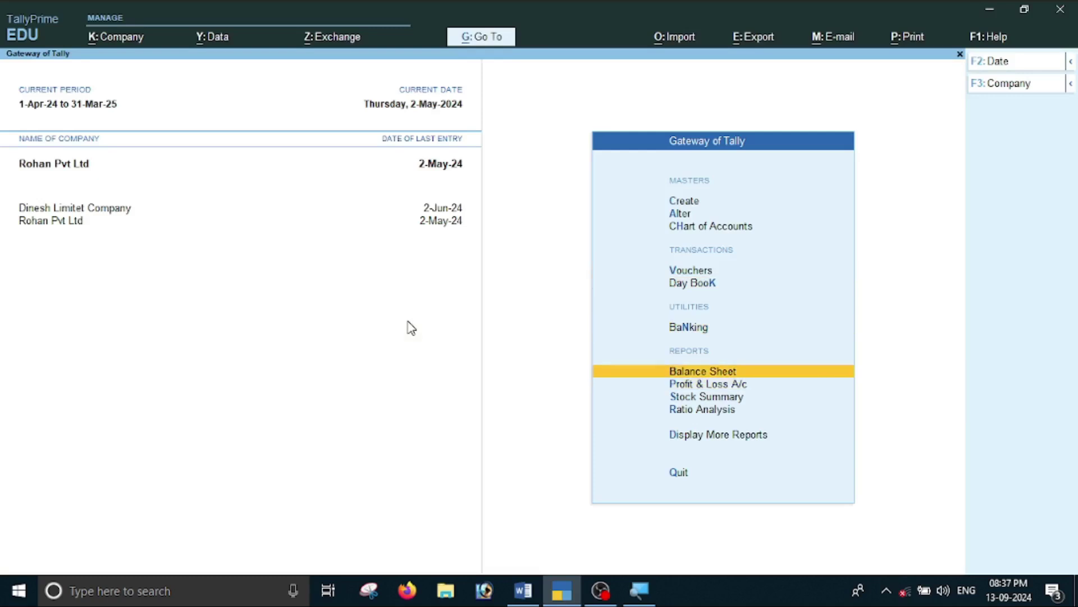
key(Return)
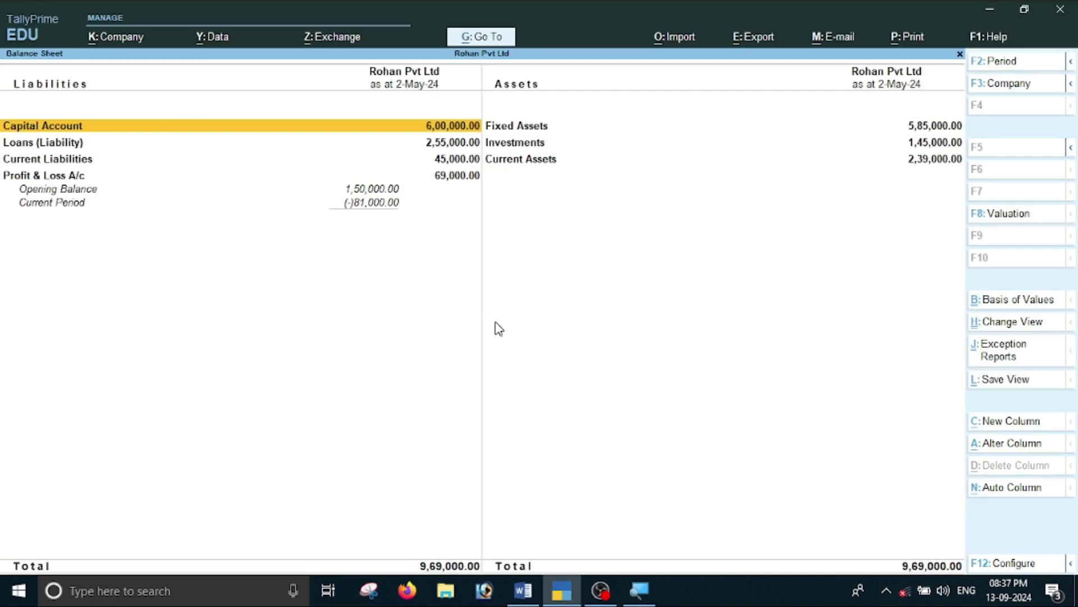
Set the Balance Sheet period from 1-4-2024 to 31-3-2025.
key(alt)
key(alt+F2)
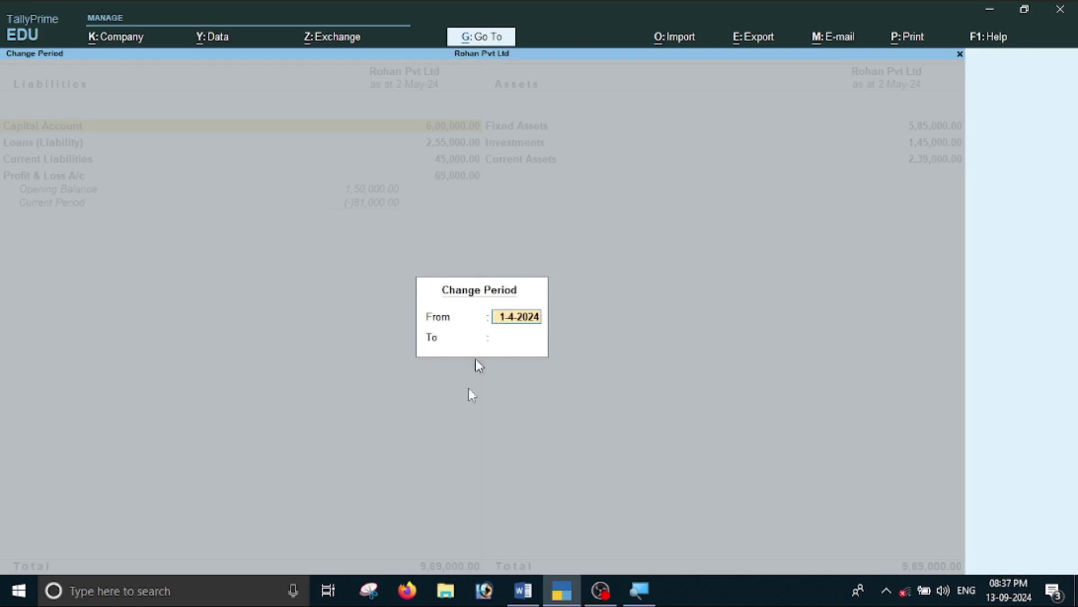
text(1-4-2024)
key(Return)
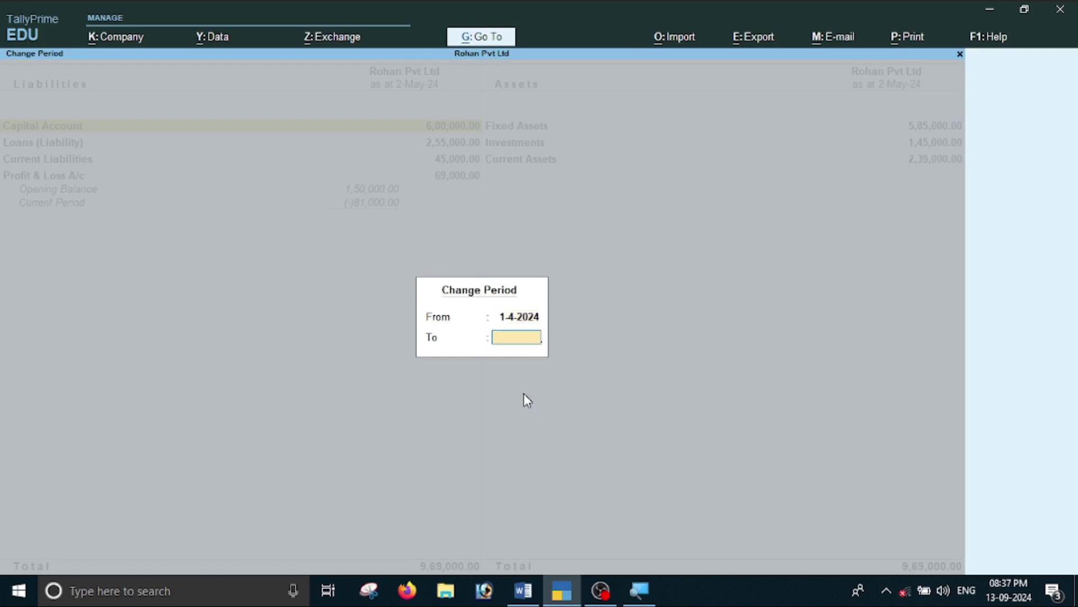
text(1-)
key(BackSpace)
key(BackSpace)
text(31)
key(BackSpace)
key(BackSpace)
text(31-3-2025)
key(Return)
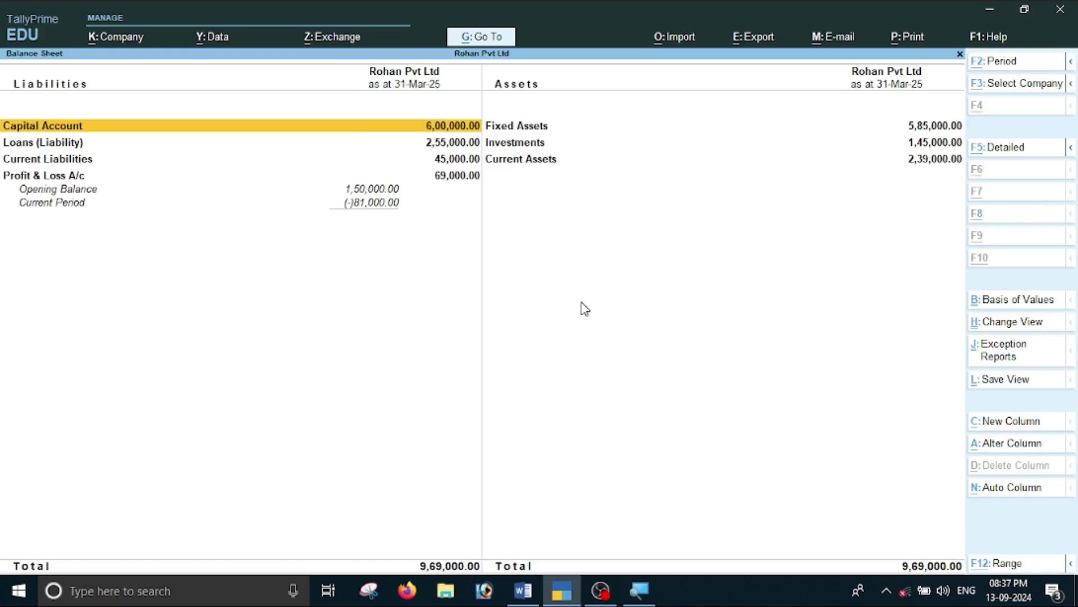
Switch the Balance Sheet to detailed view, balancing at 9,69,000.00.
key(alt+F5)
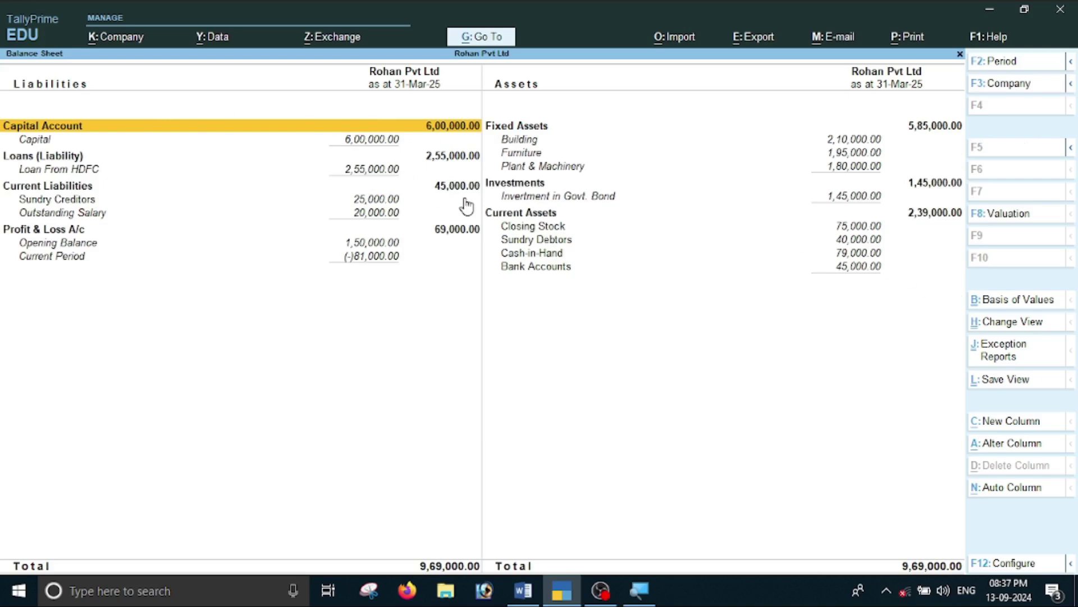
key(alt+Tab)
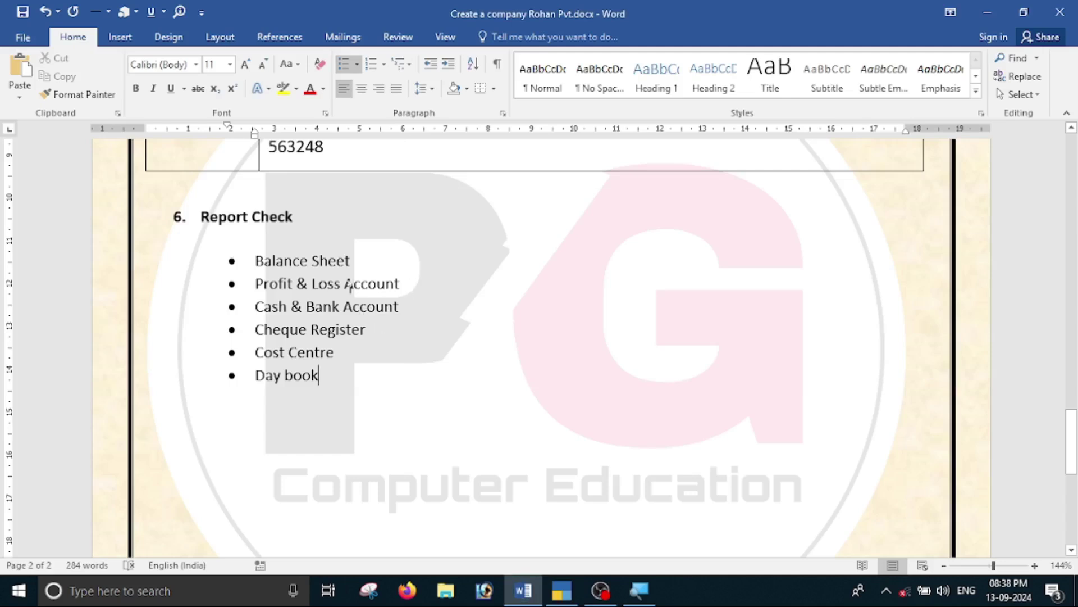
key(alt+Tab)
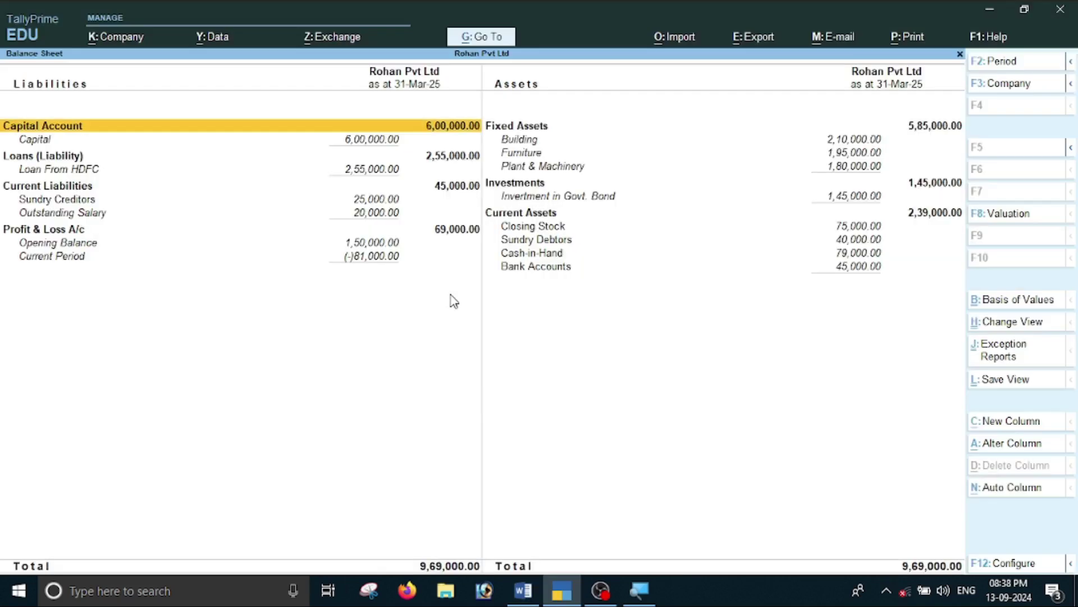
Open the Profit & Loss A/c in detailed view, review the 81,000.00 Nett Loss, then close it.
key(Escape)
key(Down)
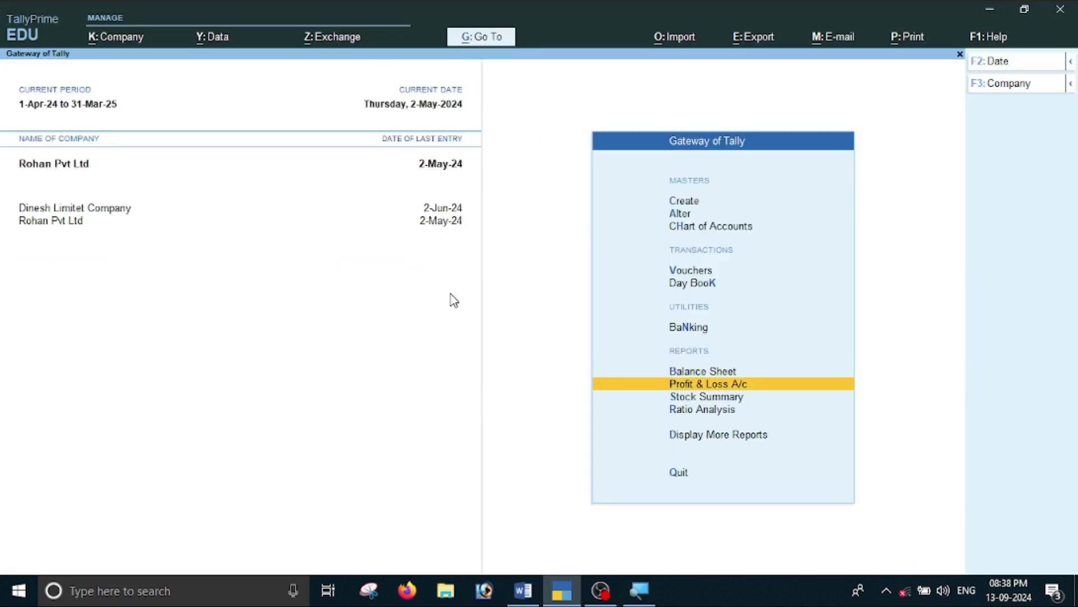
key(Return)
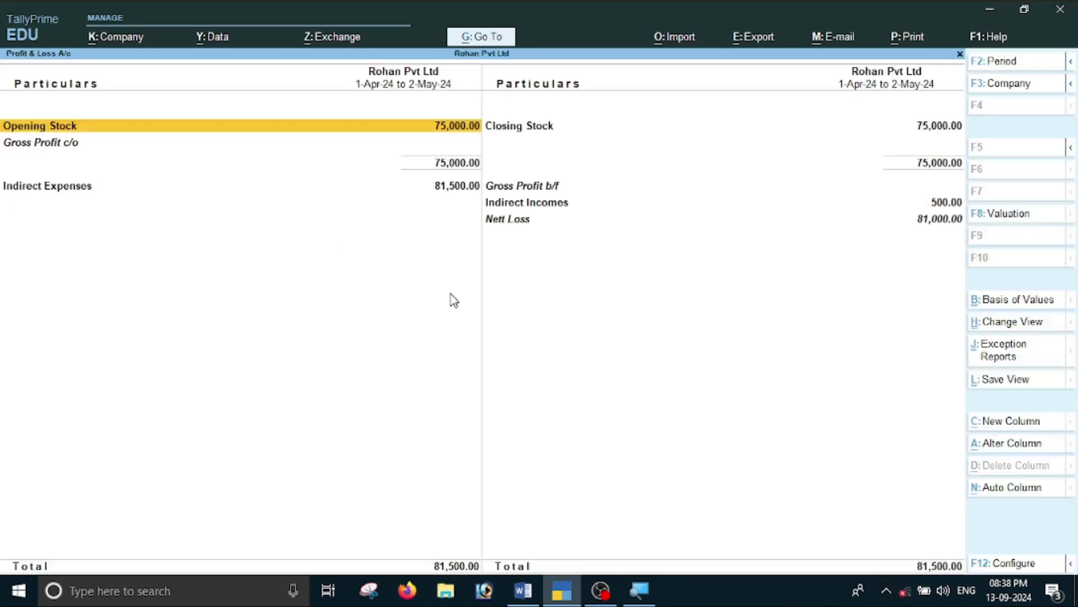
key(alt+F5)
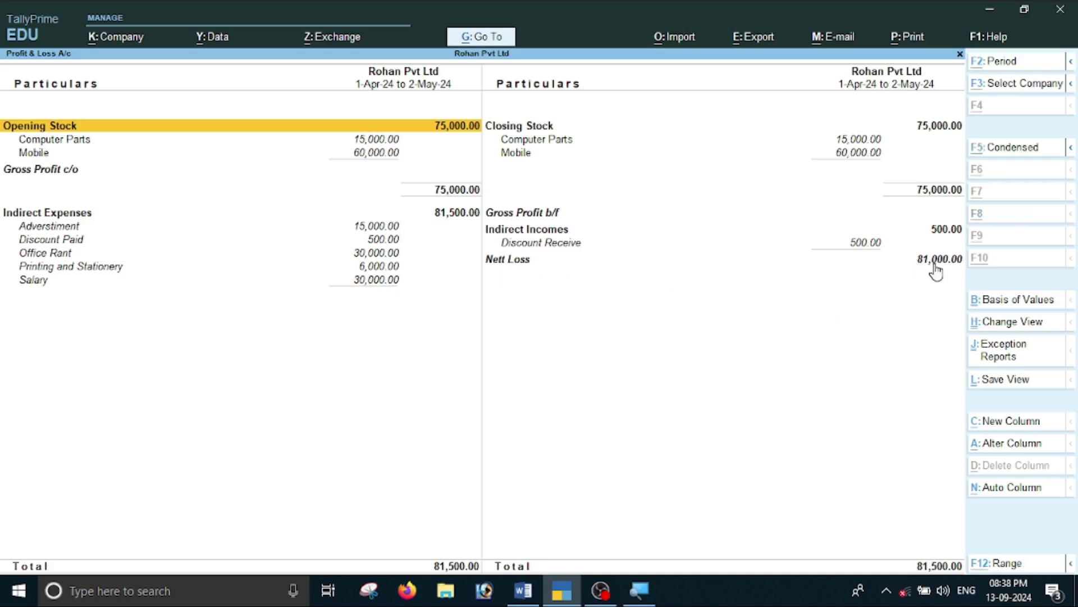
key(alt+Tab)
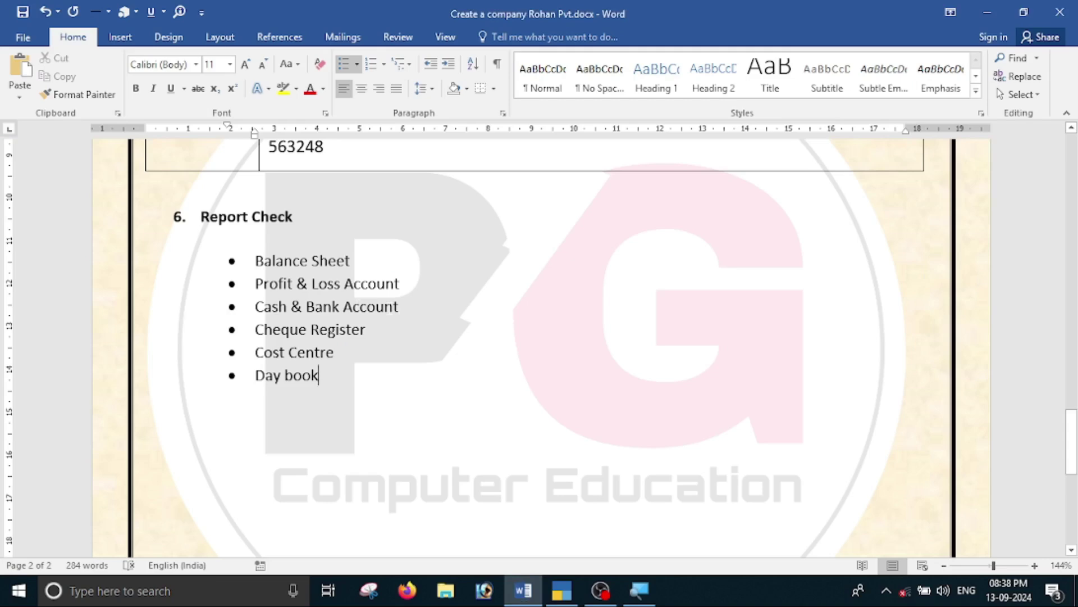
key(alt+Tab)
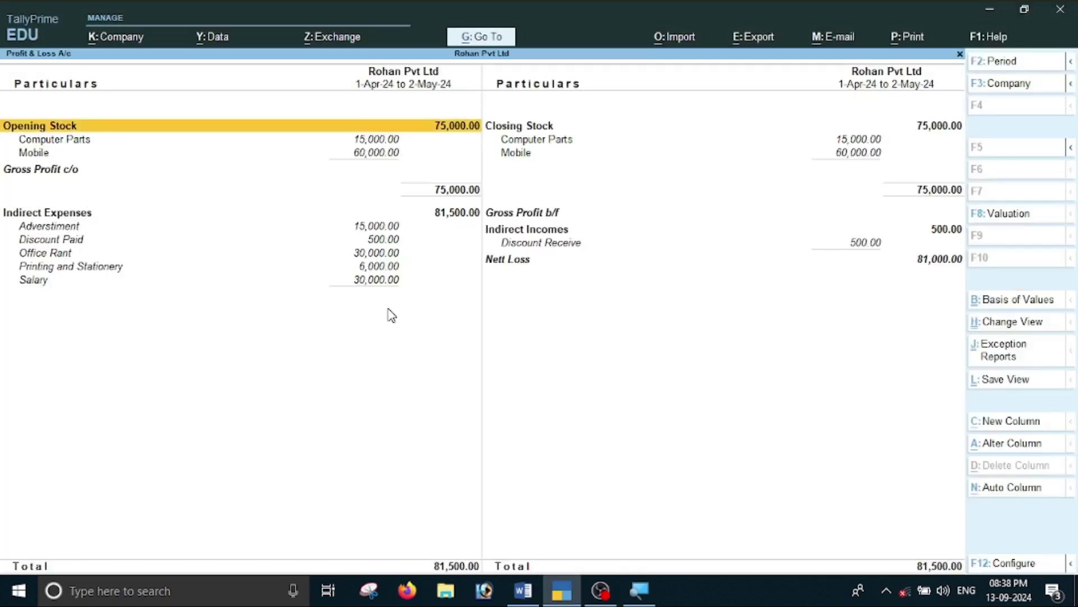
key(Escape)
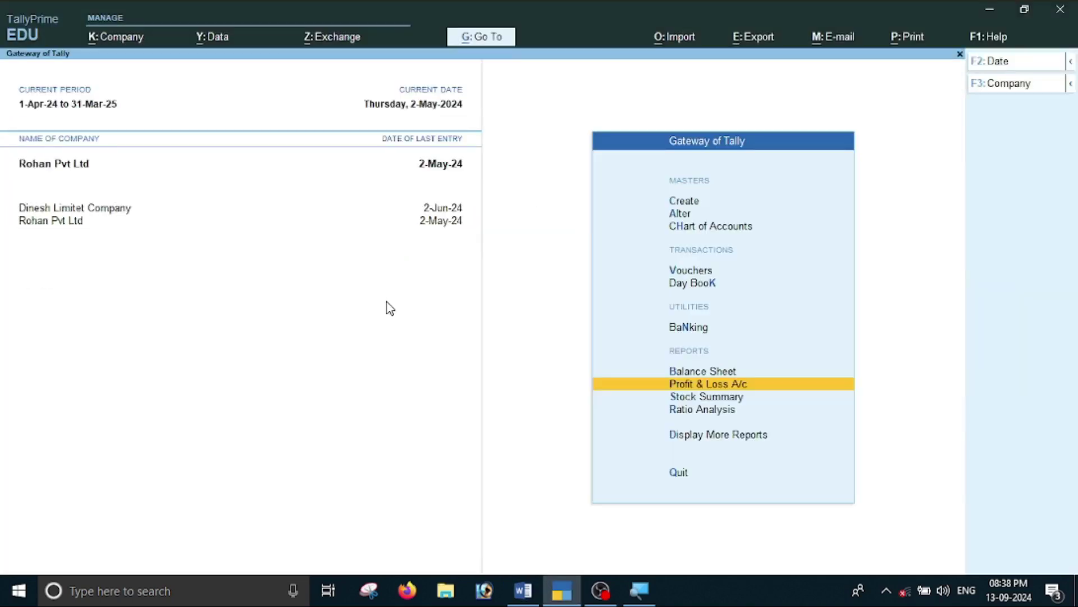
key(Down)
key(Down)
key(Down)
key(Return)
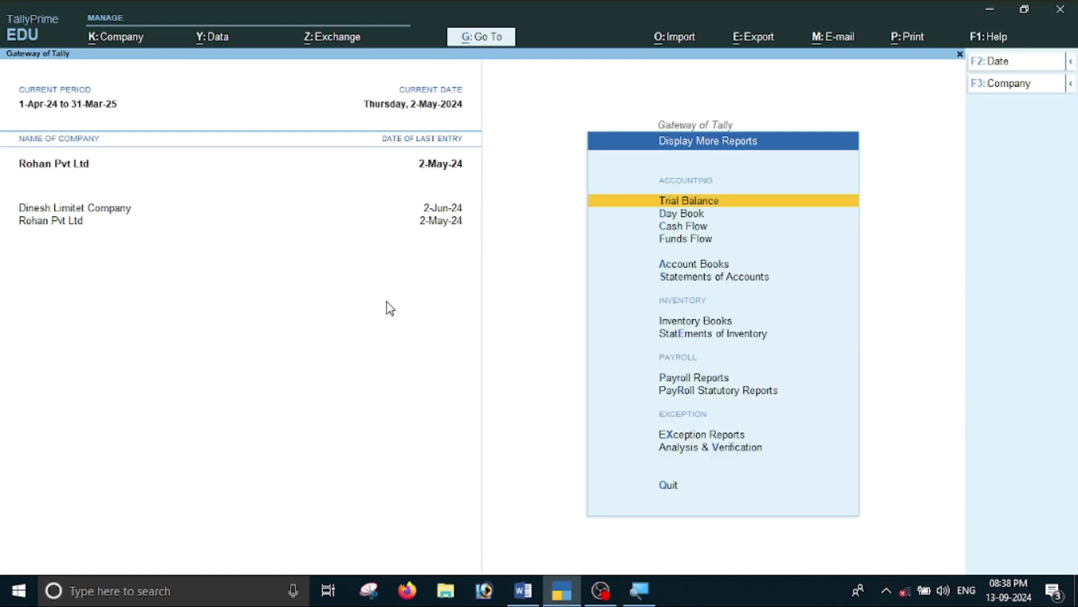
key(Down)
key(Down)
key(Down)
key(Down)
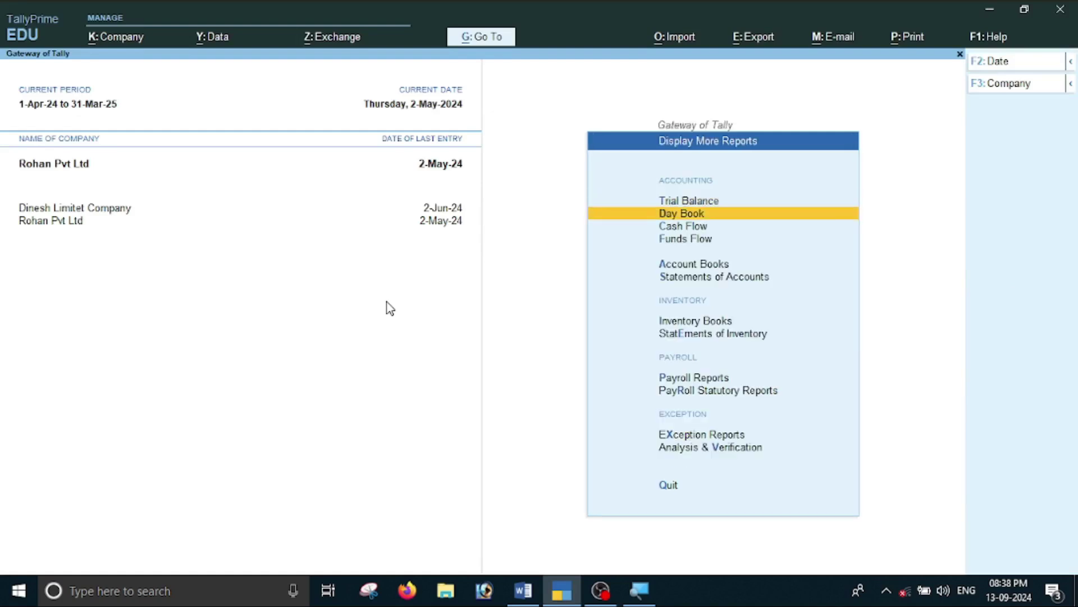
key(Return)
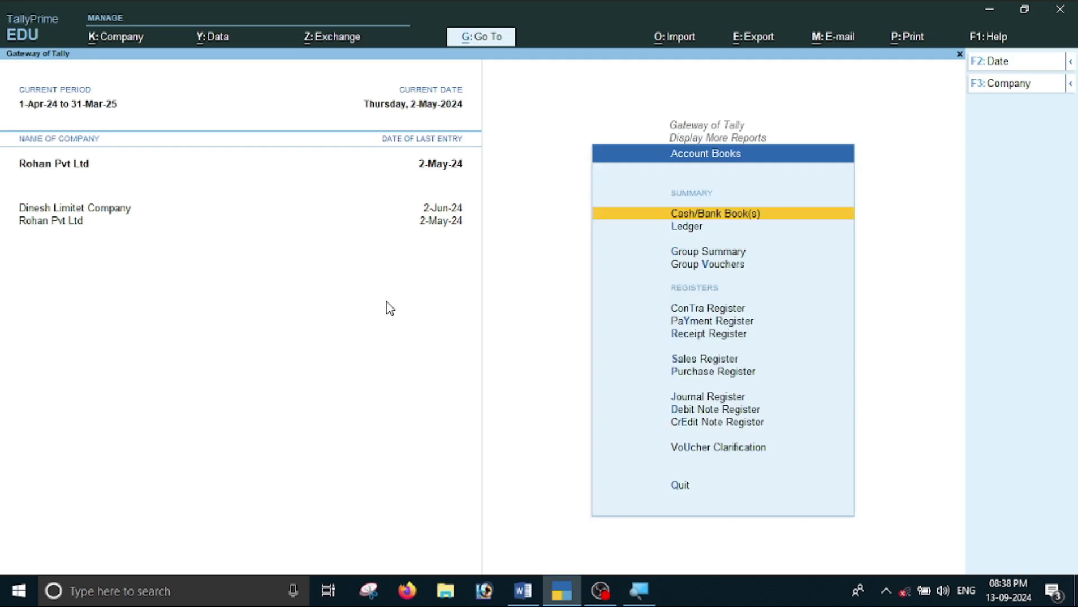
key(Down)
key(Up)
key(Return)
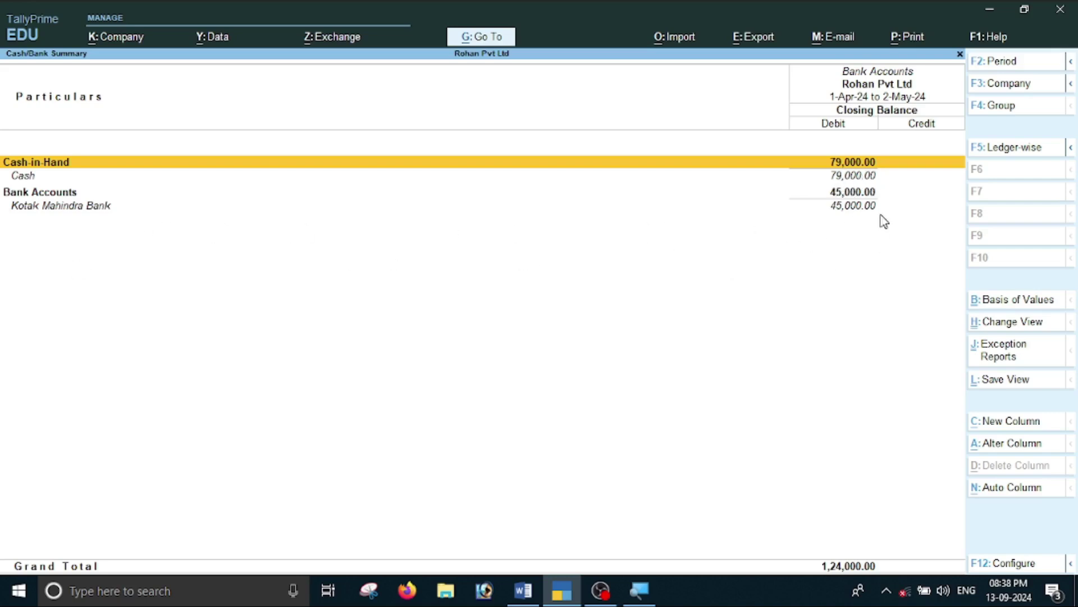
key(alt+Tab)
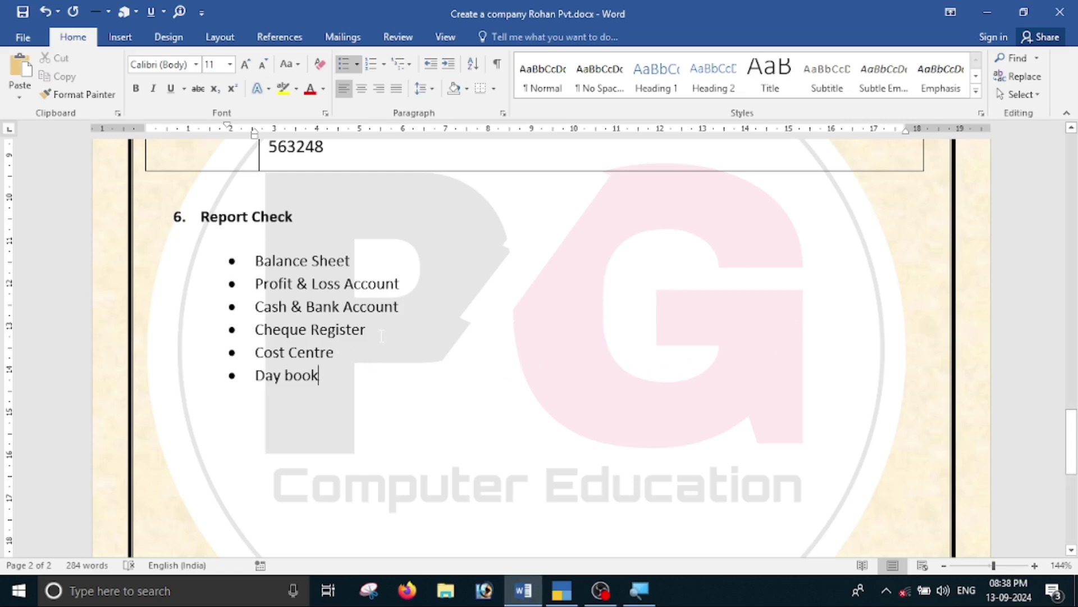
key(alt+Tab)
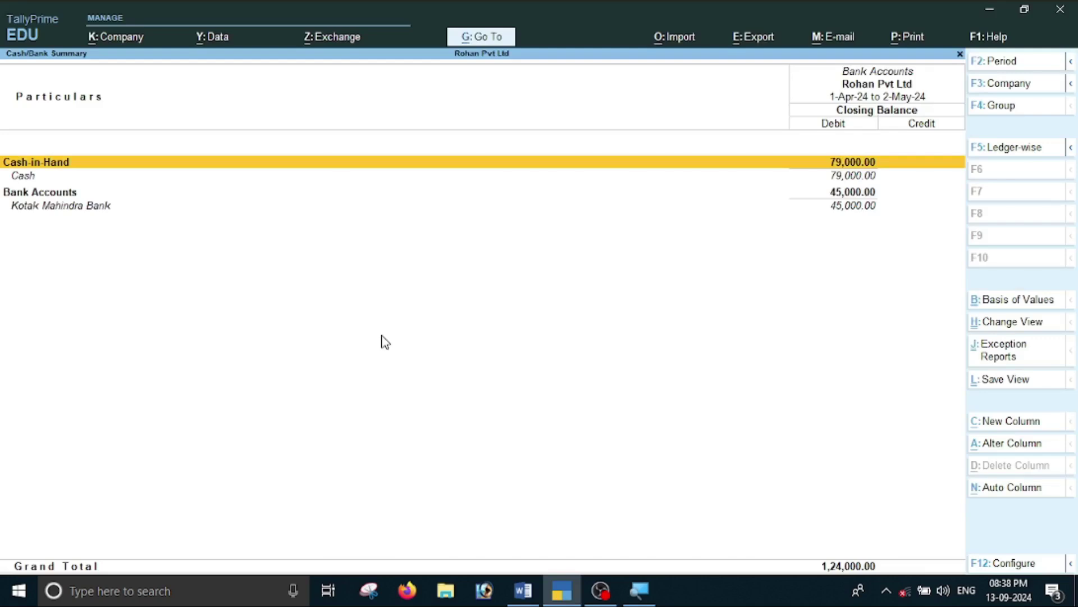
key(Escape)
key(Escape)
key(Escape)
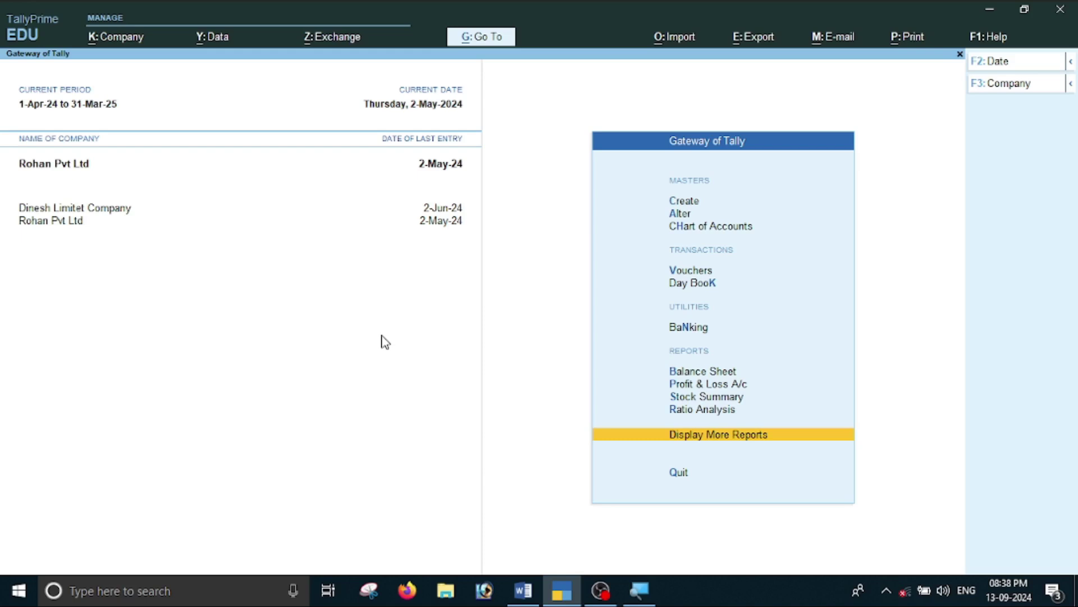
Open the Banking Cheque Register and drill into Kotak Mahindra Bank's Not in Range cheques.
key(Up)
key(Up)
key(Up)
key(Up)
key(Up)
key(Down)
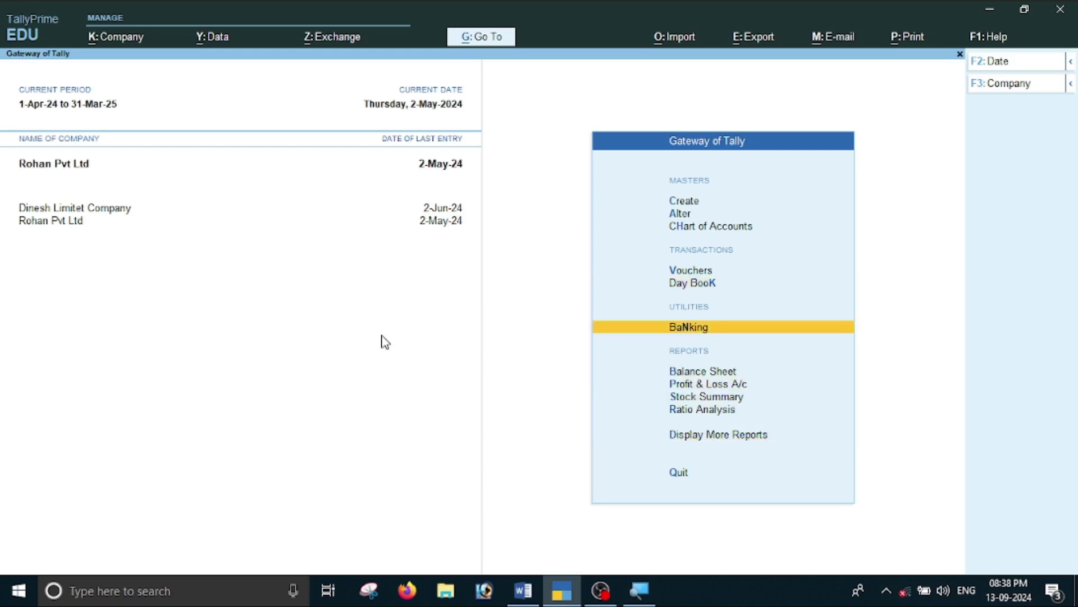
key(Return)
key(Down)
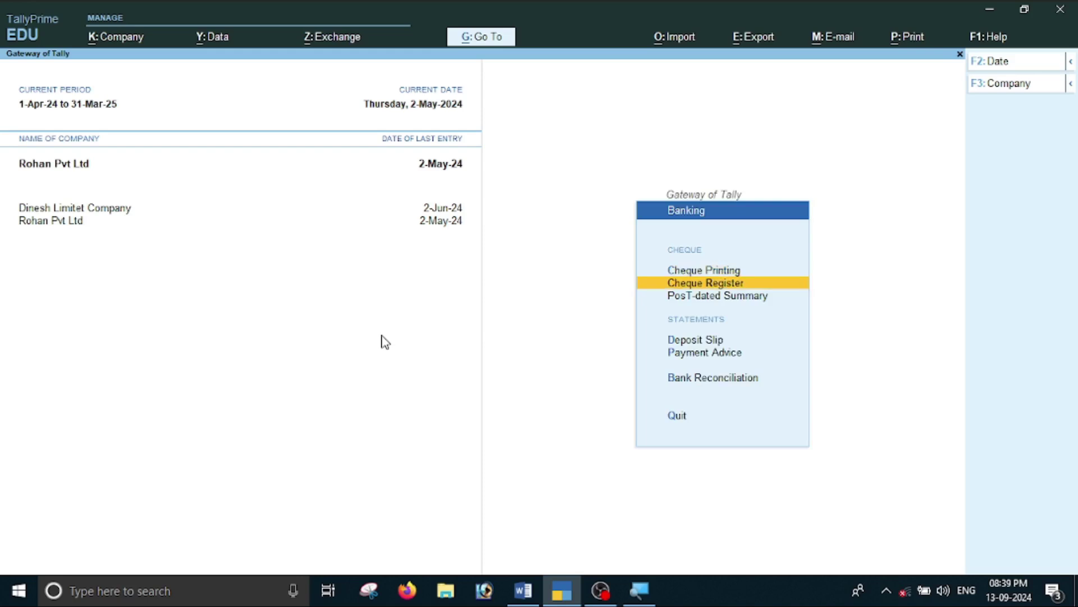
key(Return)
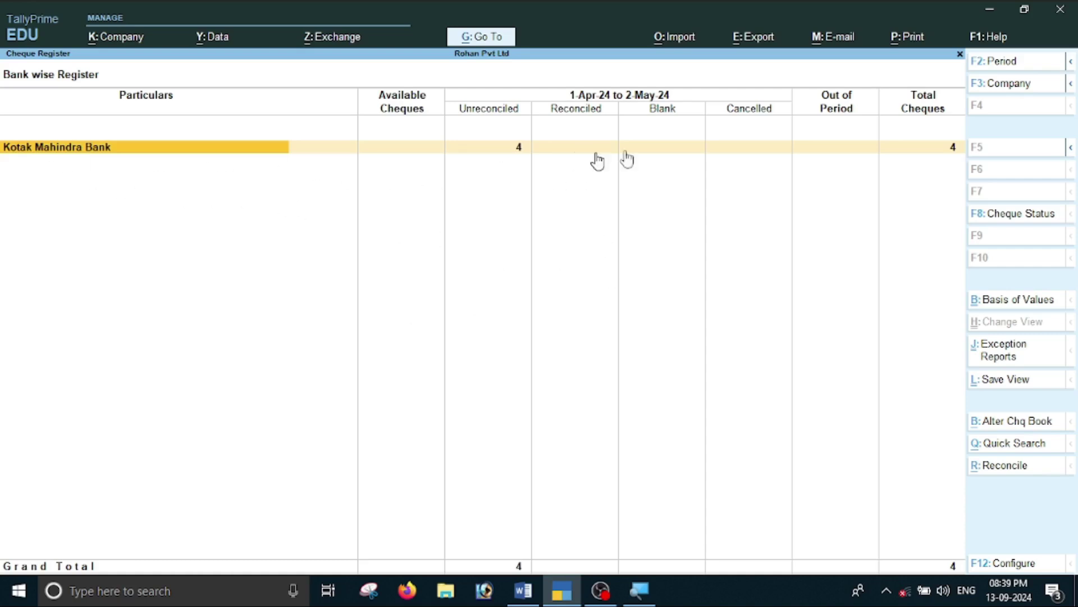
key(Return)
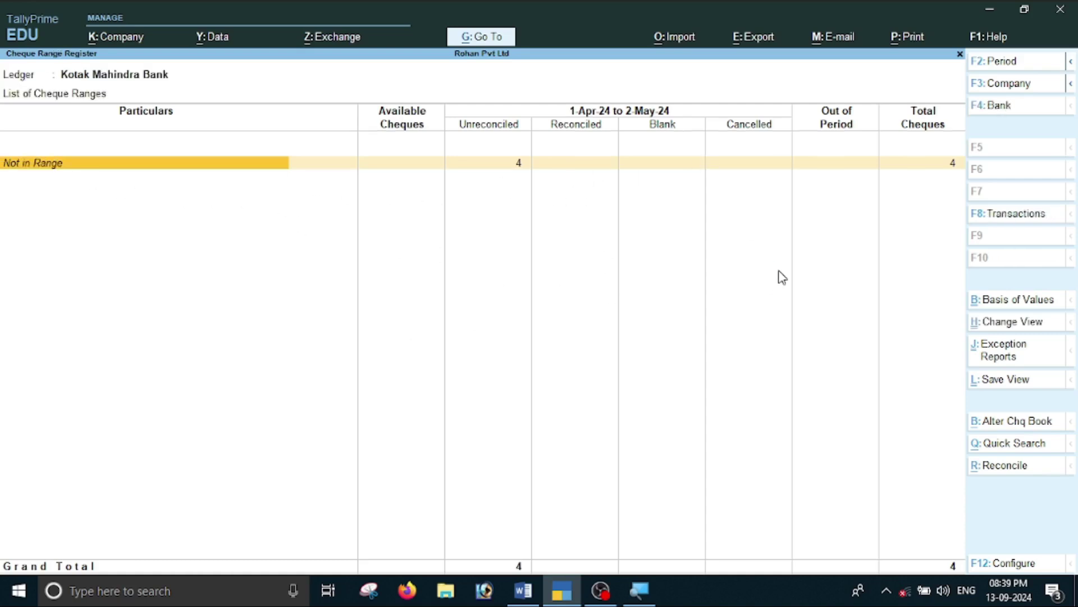
key(Return)
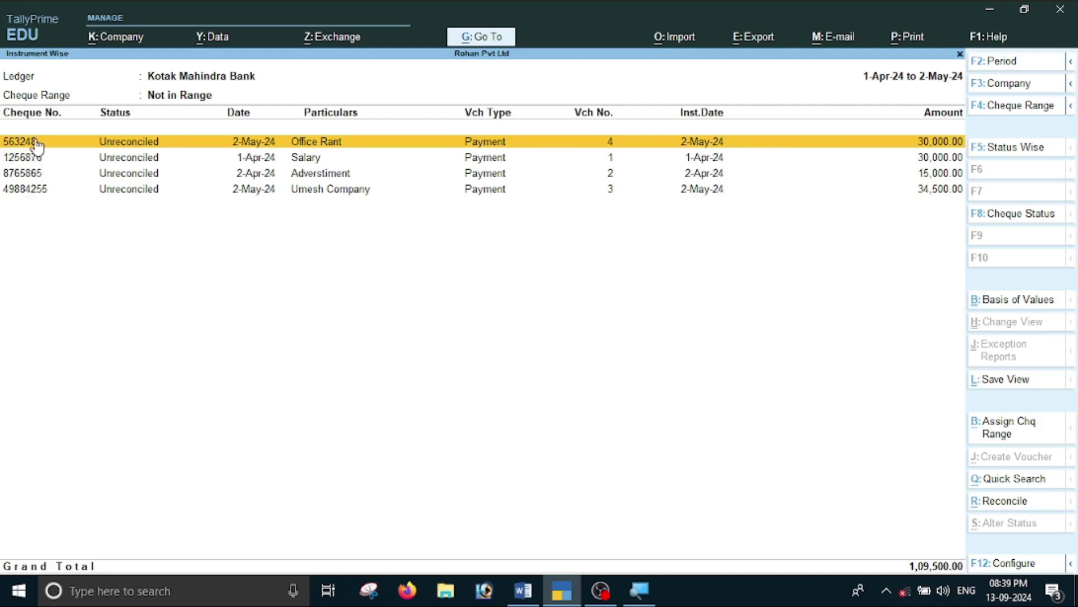
After checking the four unreconciled cheques, back out and open Display More Reports.
key(alt+Tab)
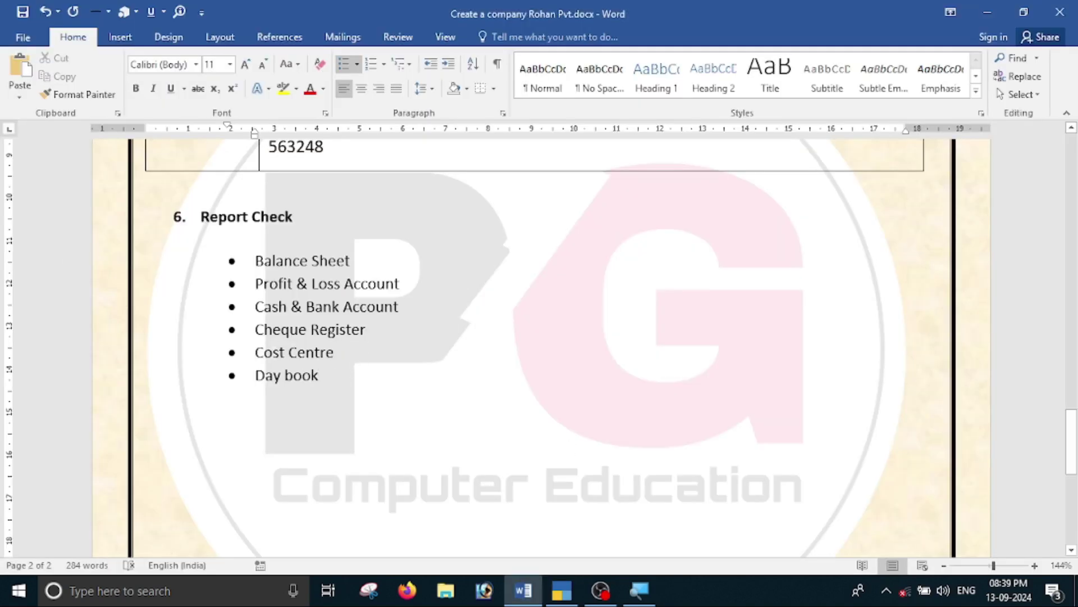
key(alt+Tab)
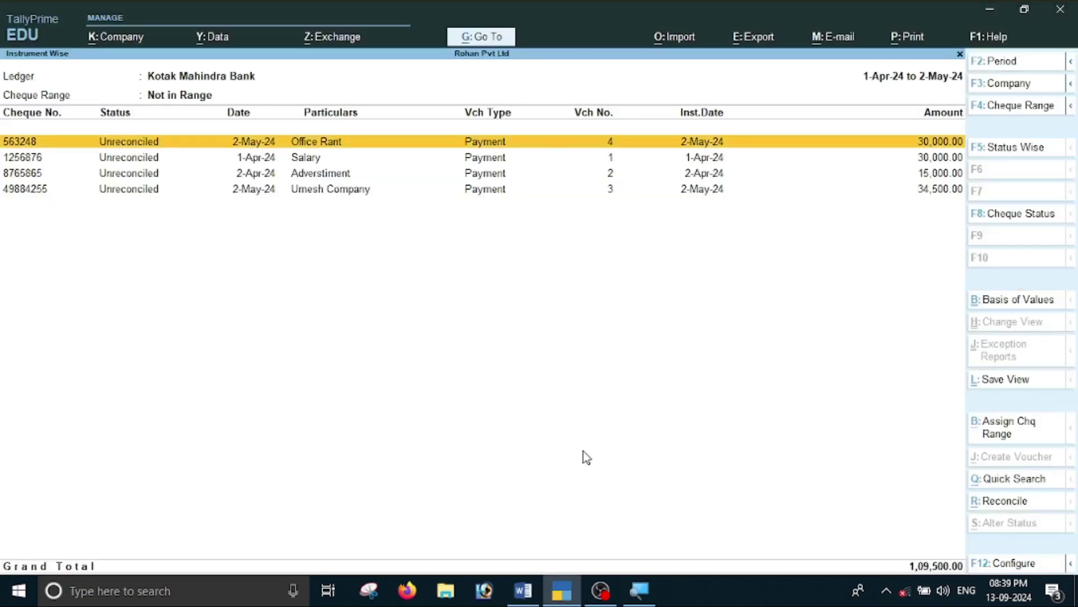
key(Escape)
key(Escape)
key(Escape)
key(Down)
key(Down)
key(Down)
key(Down)
key(Down)
key(Return)
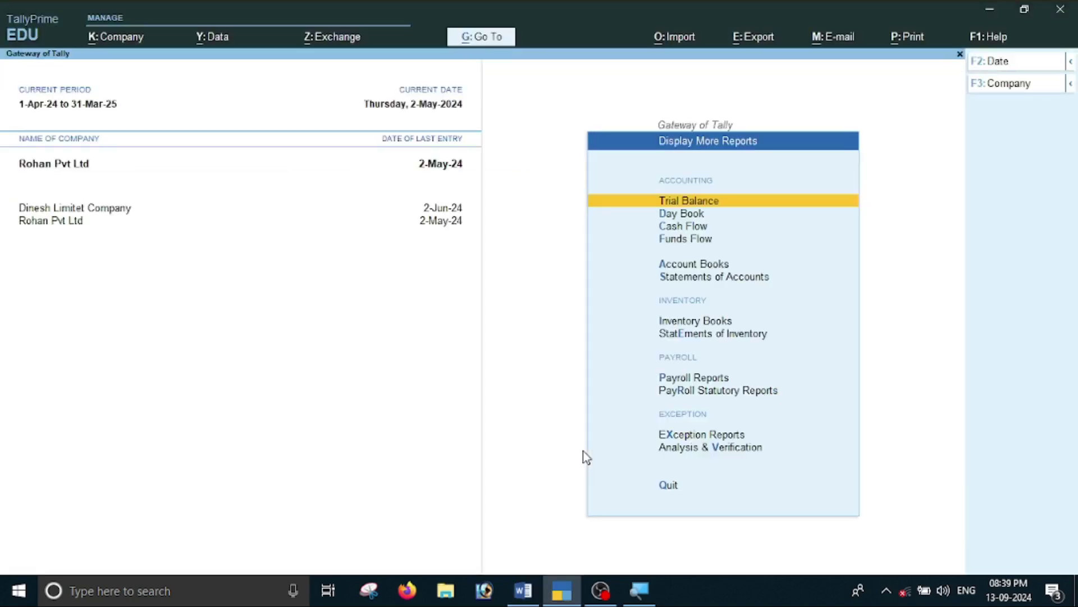
Open the Cost Centre Summary under Statements of Accounts and review its four cost centres.
key(Down)
key(Down)
key(Down)
key(Down)
key(Down)
key(Return)
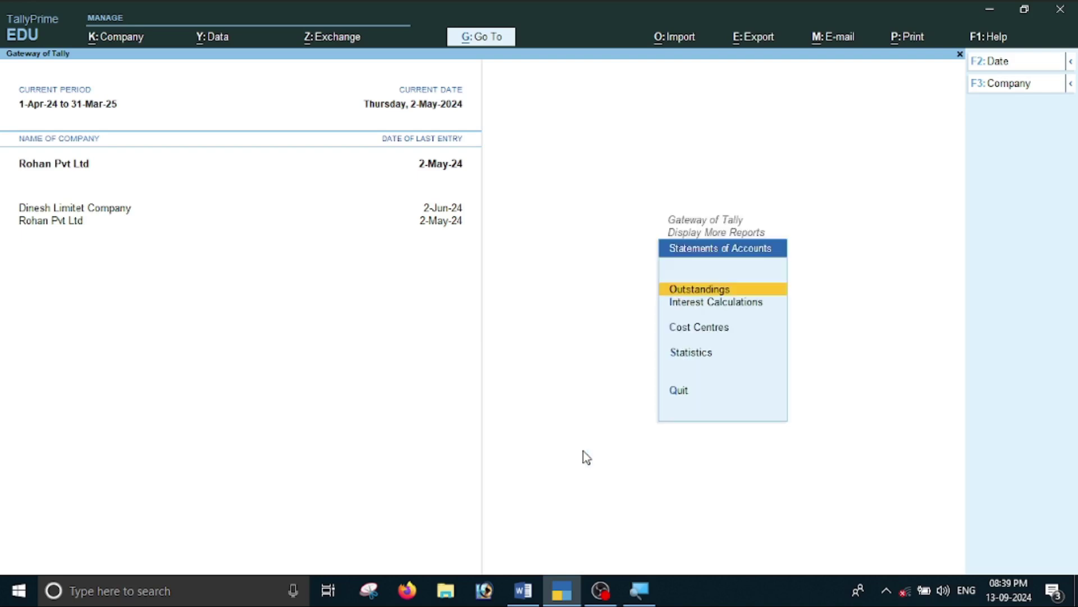
key(Down)
key(Down)
key(Down)
key(Up)
key(Return)
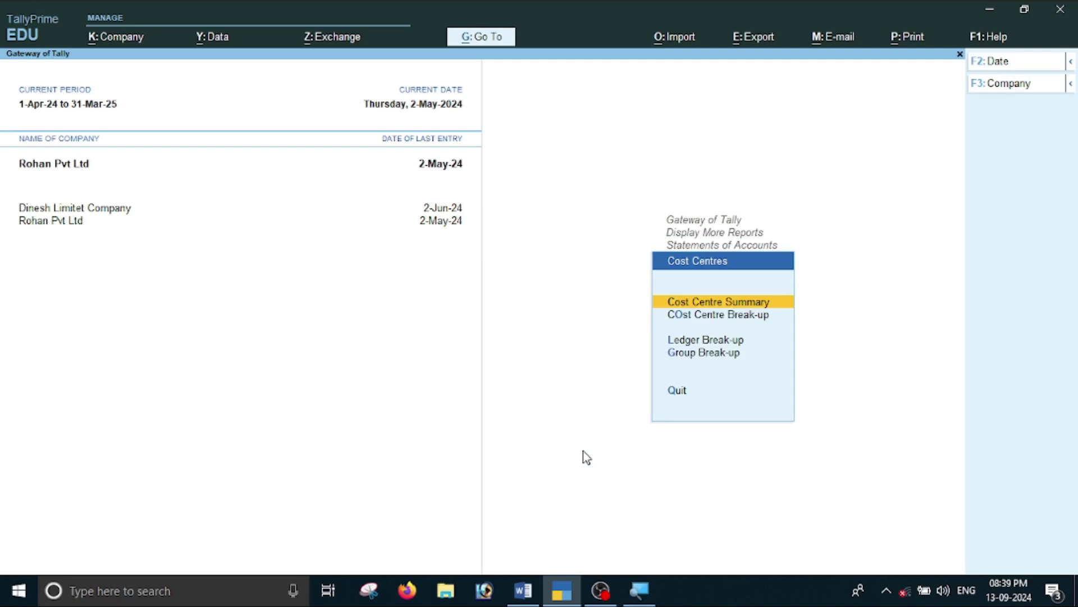
key(Return)
key(Down)
key(Down)
key(Up)
key(Up)
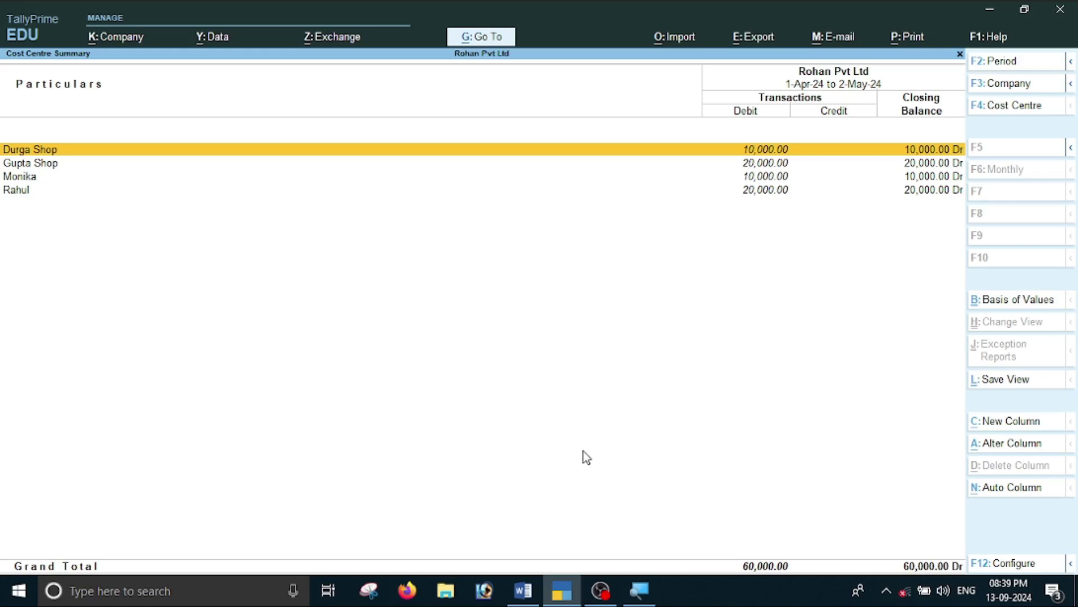
key(Down)
key(Down)
key(Down)
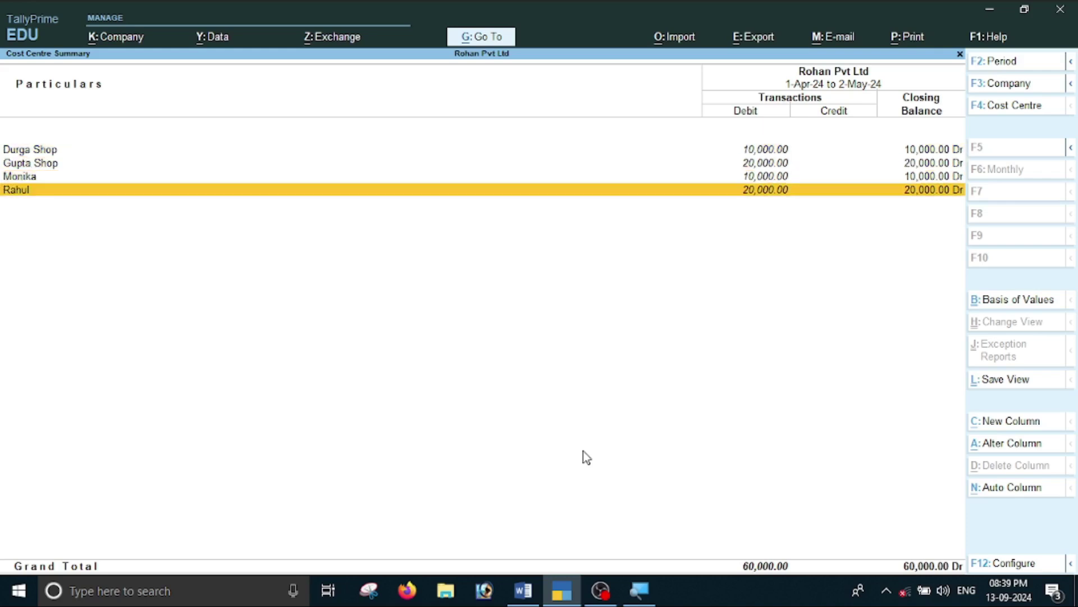
key(alt+F5)
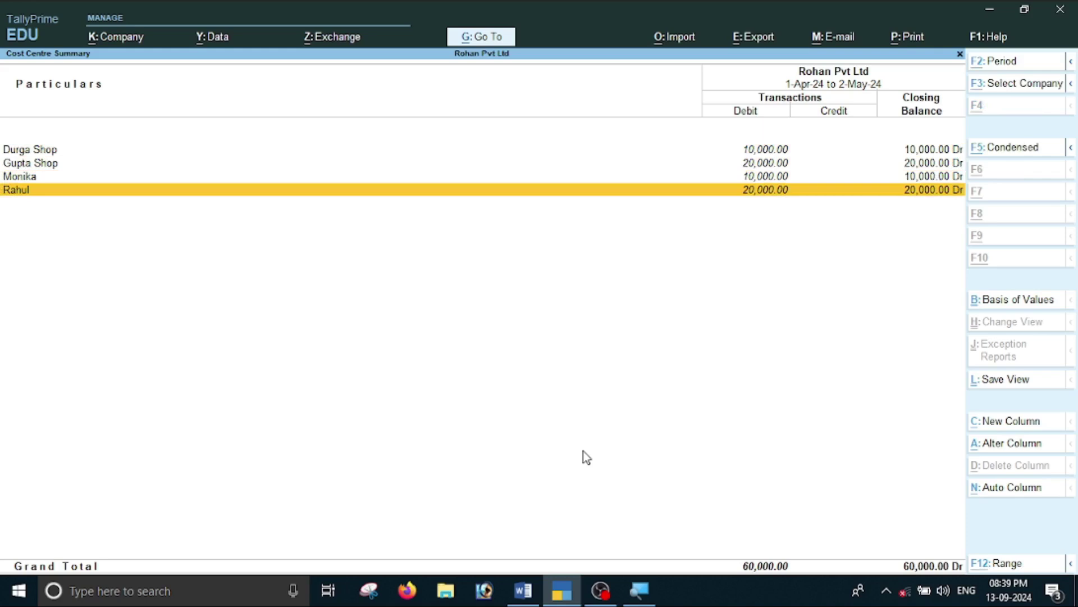
Close the Cost Centre Summary and check the Report Check list in Word.
key(Escape)
key(Escape)
key(Escape)
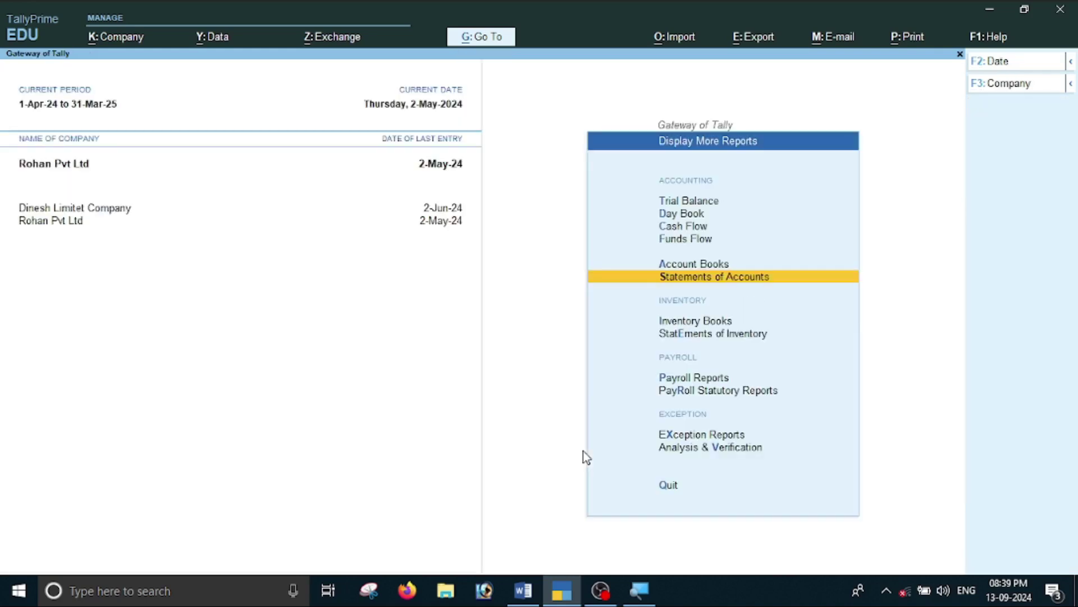
key(alt+Tab)
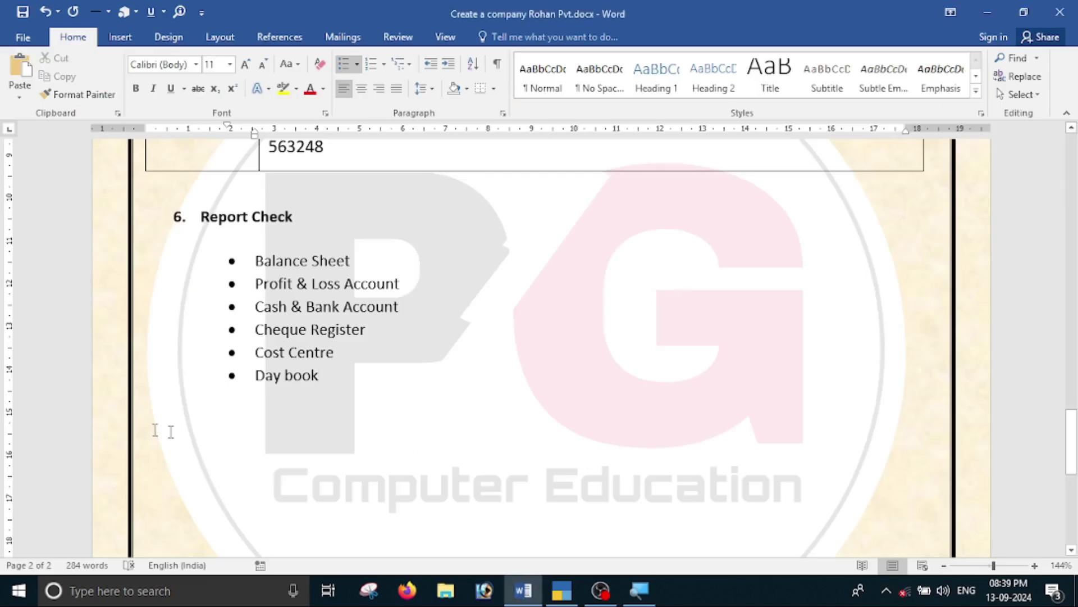
key(alt+Tab)
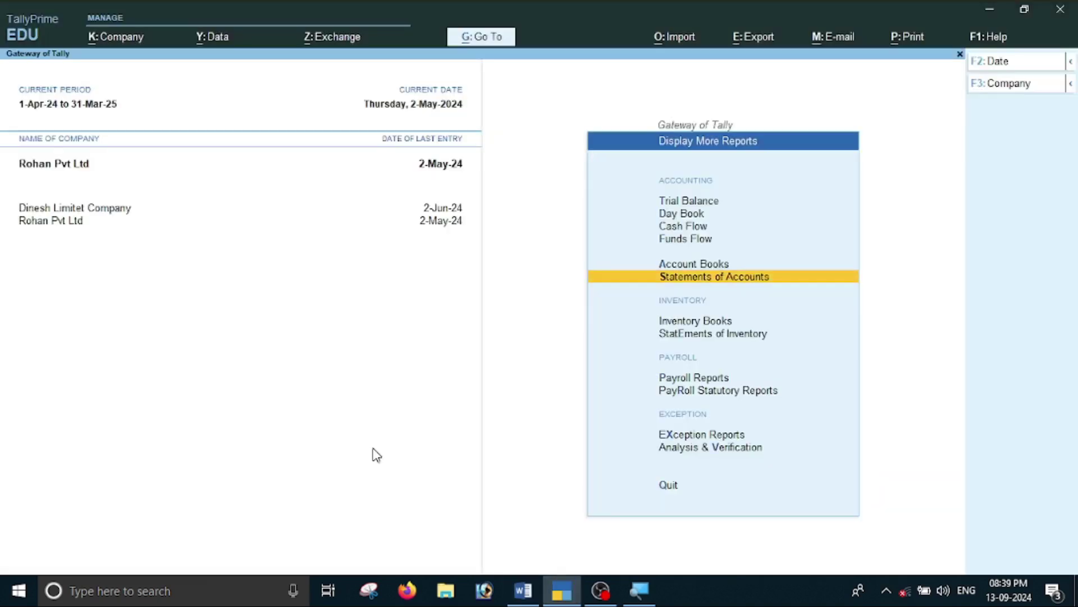
Open the Day Book from Display More Reports.
key(Escape)
key(Up)
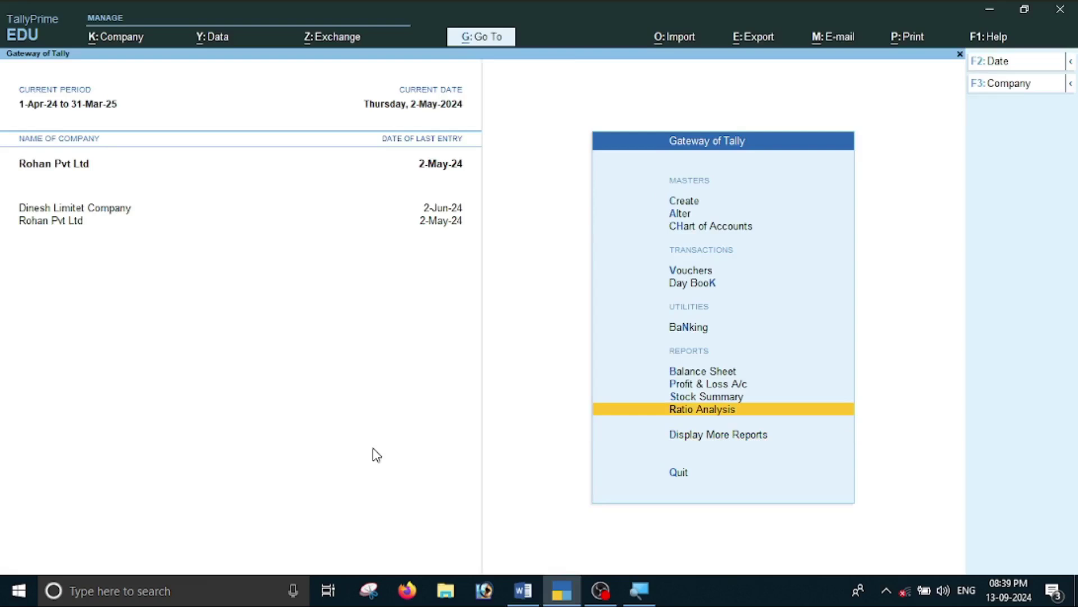
key(Down)
key(Return)
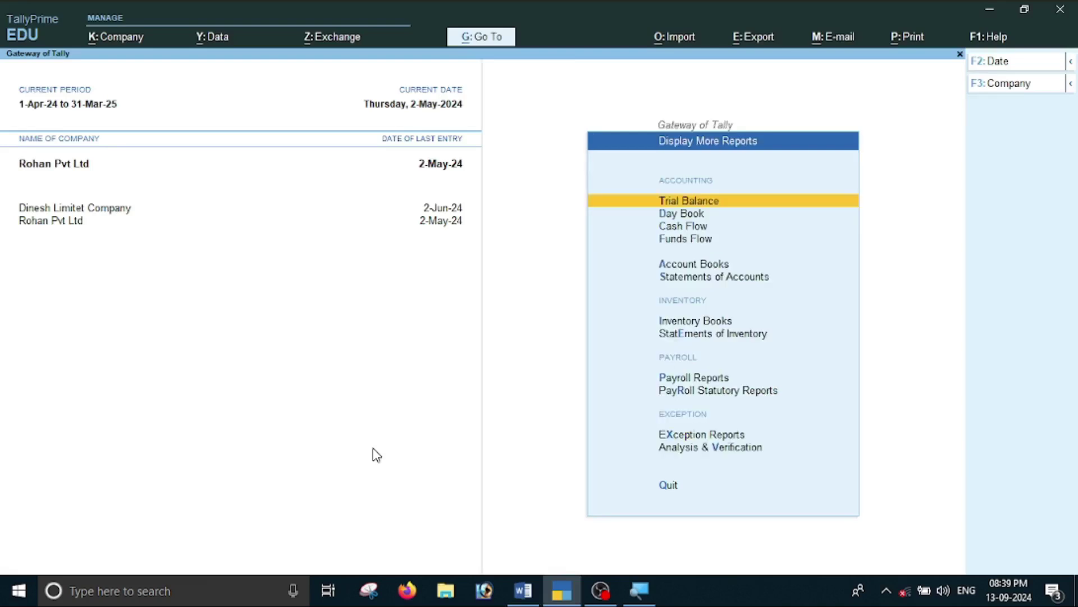
key(Down)
key(Return)
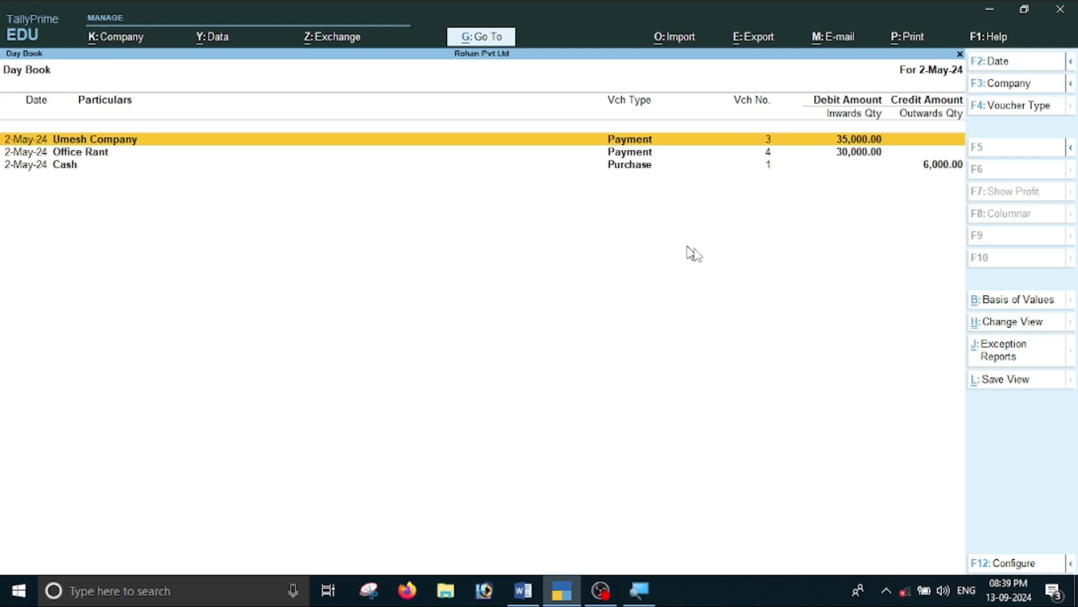
Set the Day Book period to 1-4-2024 through 31-3-2025, then close it.
key(alt)
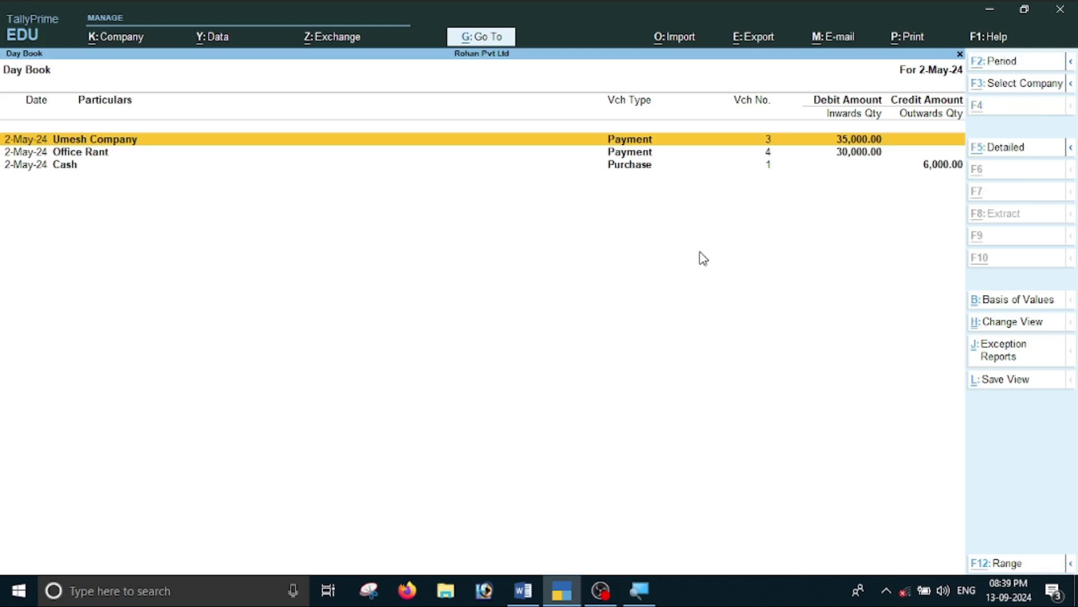
key(alt+F2)
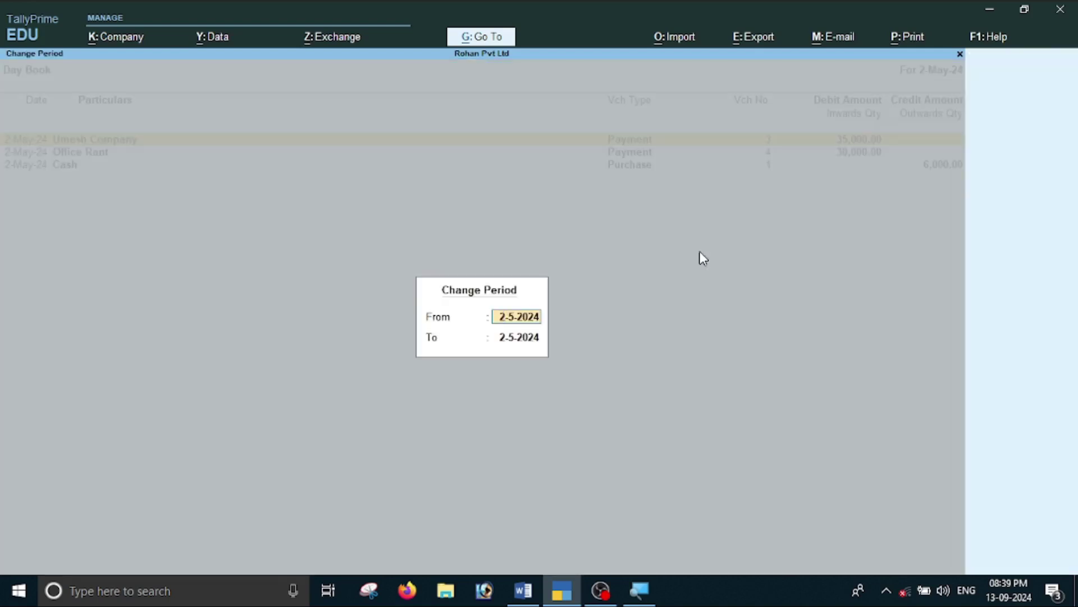
text(1-4-2024)
key(Return)
text(31-3-2025)
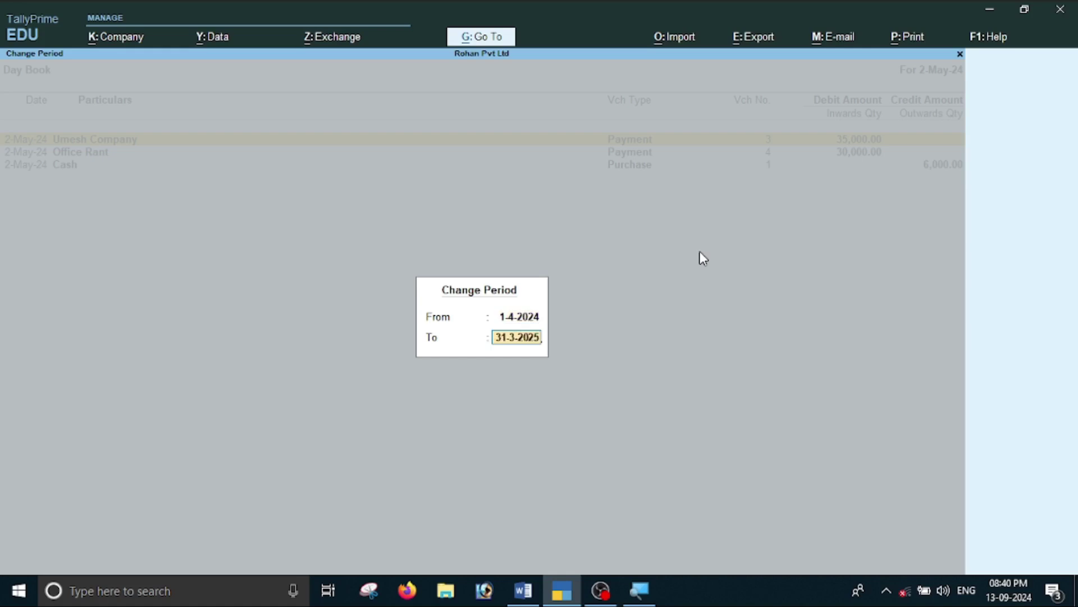
key(Return)
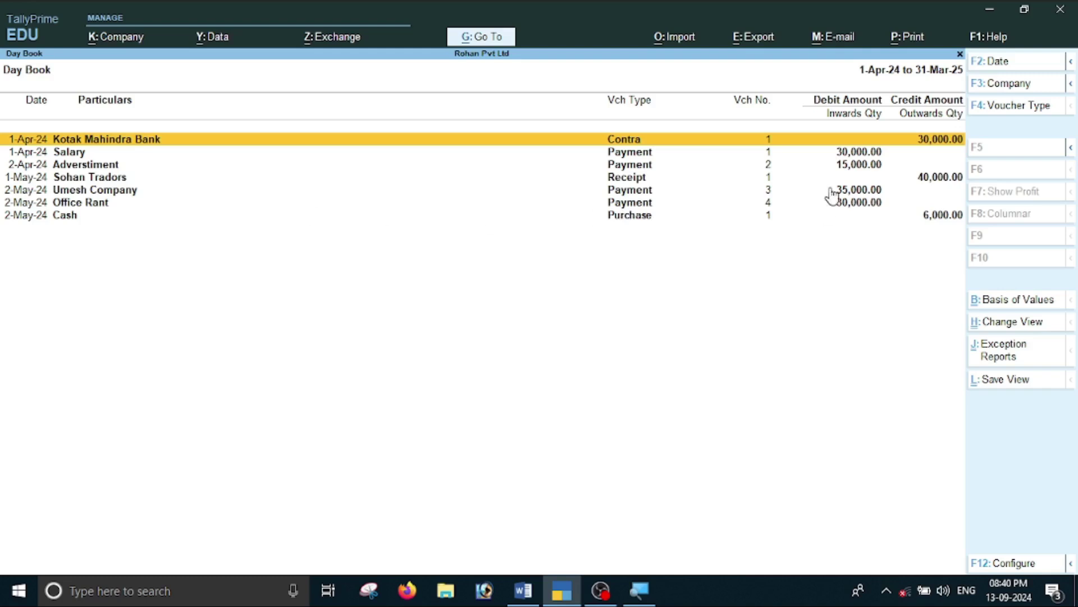
key(Escape)
key(Escape)
key(Escape)
key(Escape)
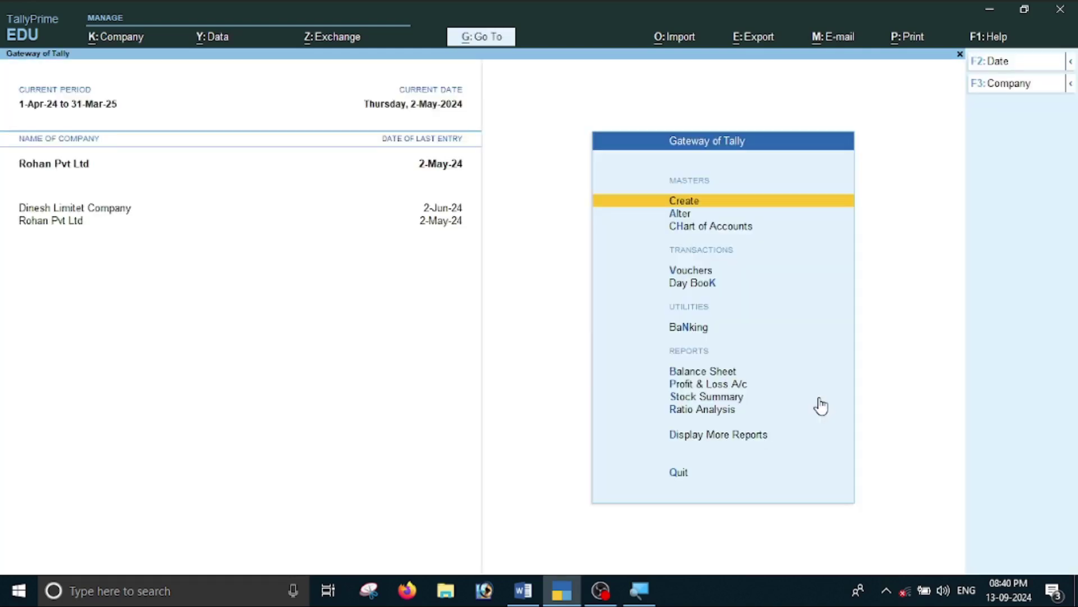
key(alt+Tab)
scroll(539, 348, up, 6)
scroll(371, 385, up, 3)
scroll(370, 393, down, 9)
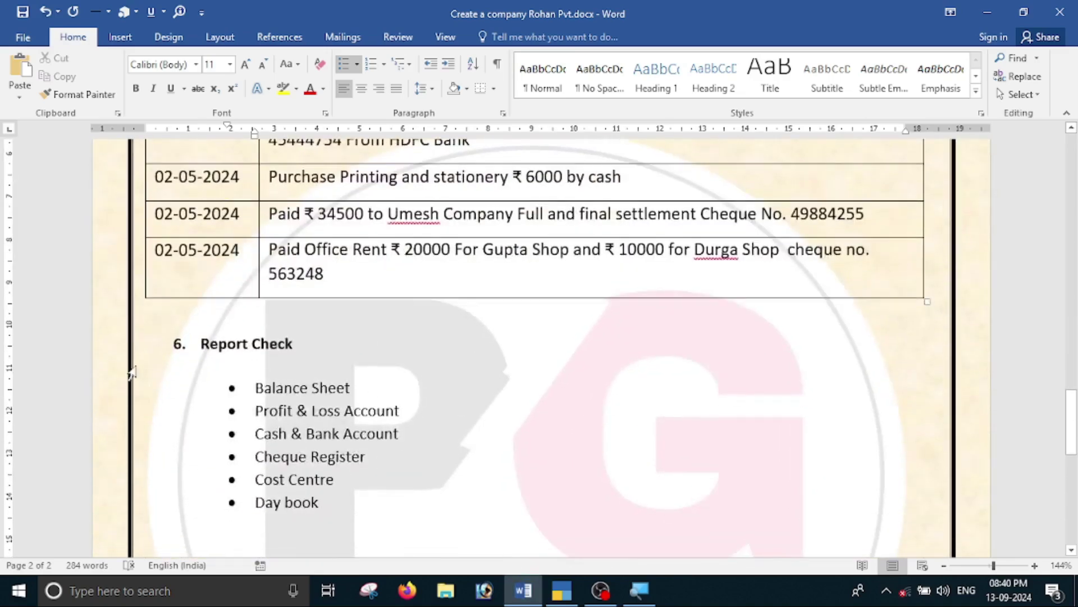
scroll(229, 282, up, 5)
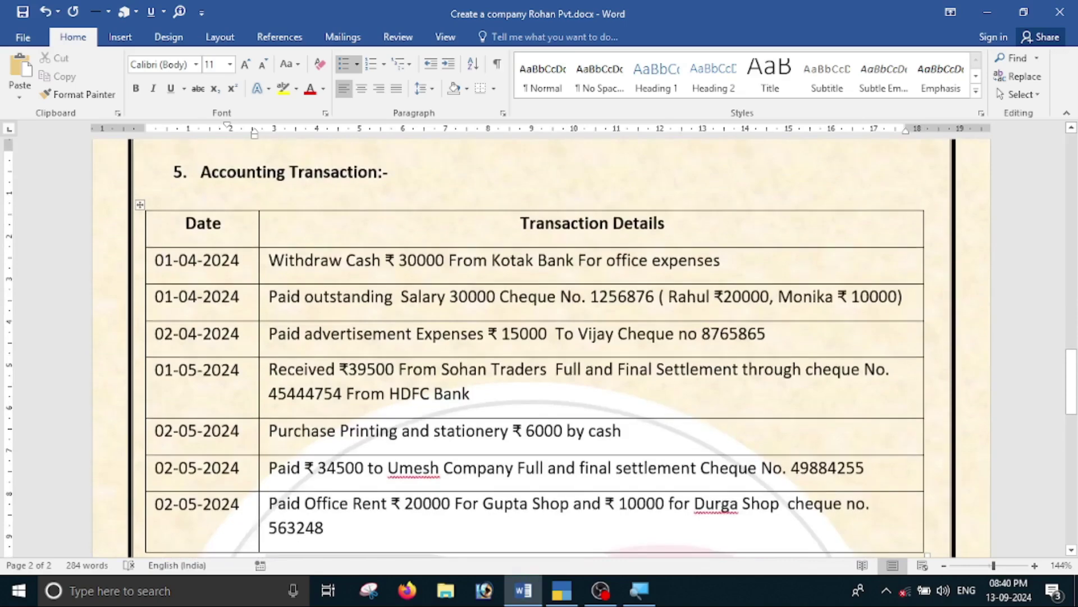
scroll(140, 204, down, 7)
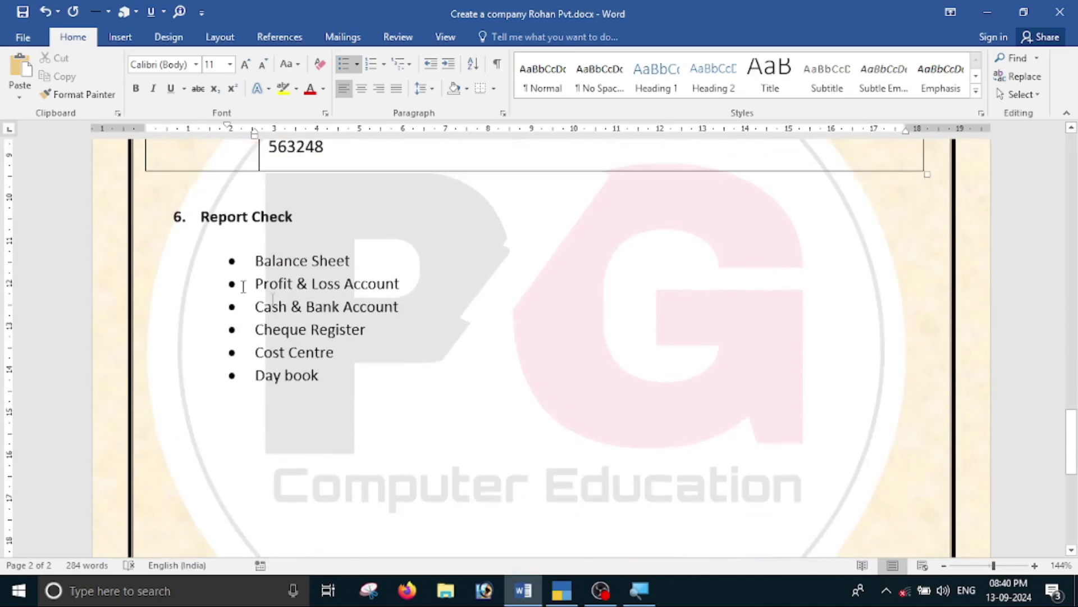
scroll(538, 349, up, 8)
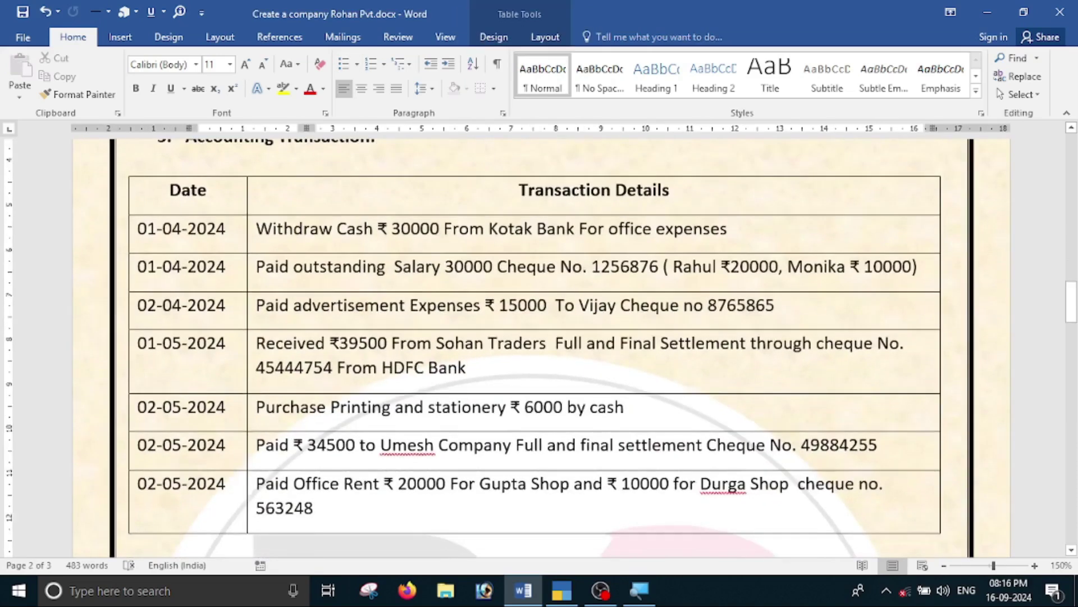
scroll(236, 281, down, 10)
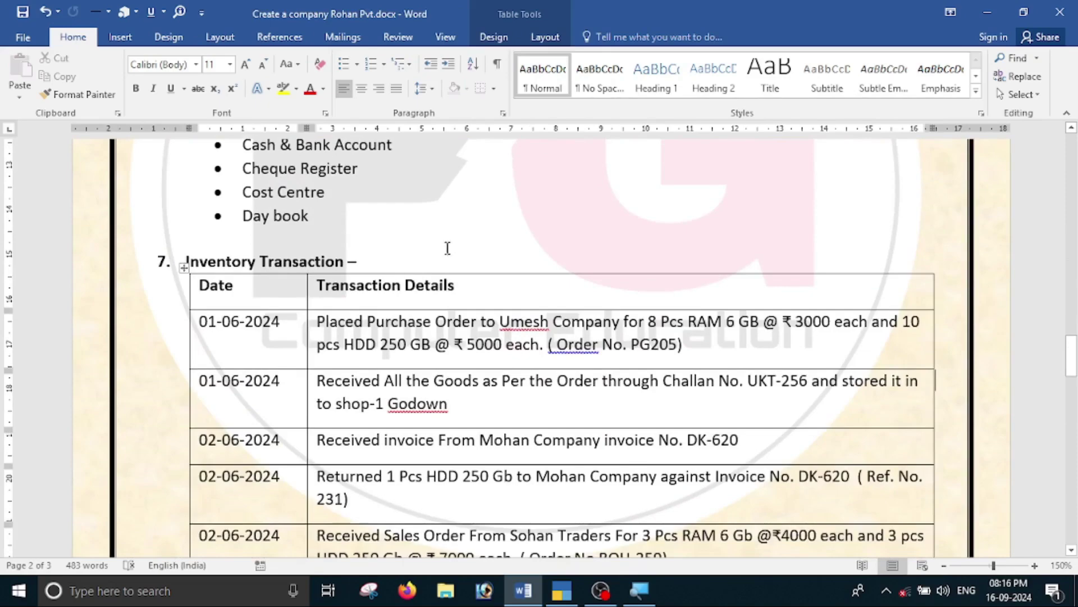
scroll(513, 253, down, 3)
scroll(292, 307, up, 3)
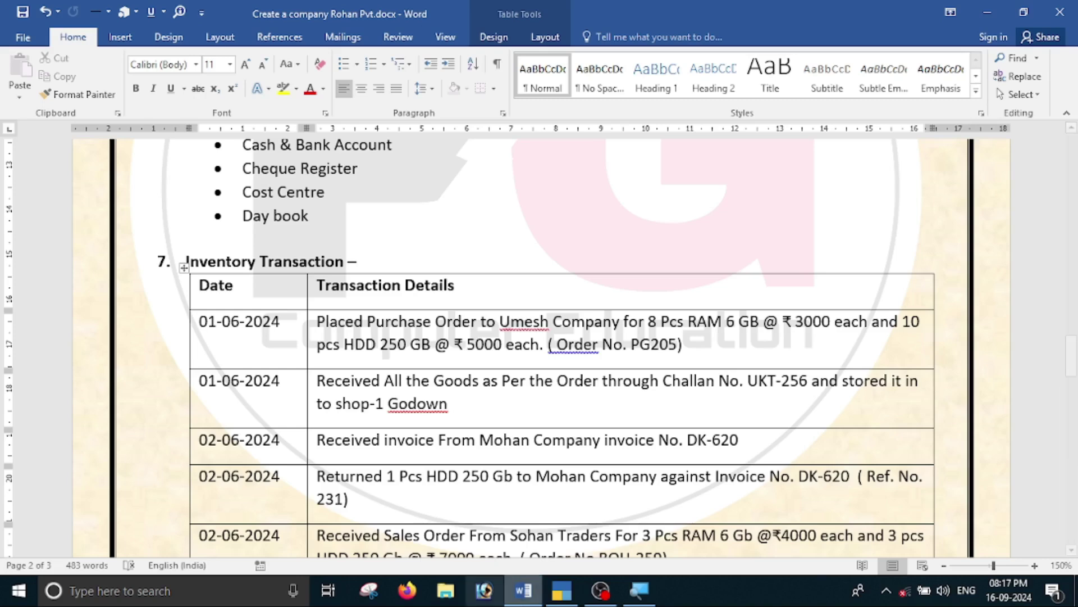
click(562, 591)
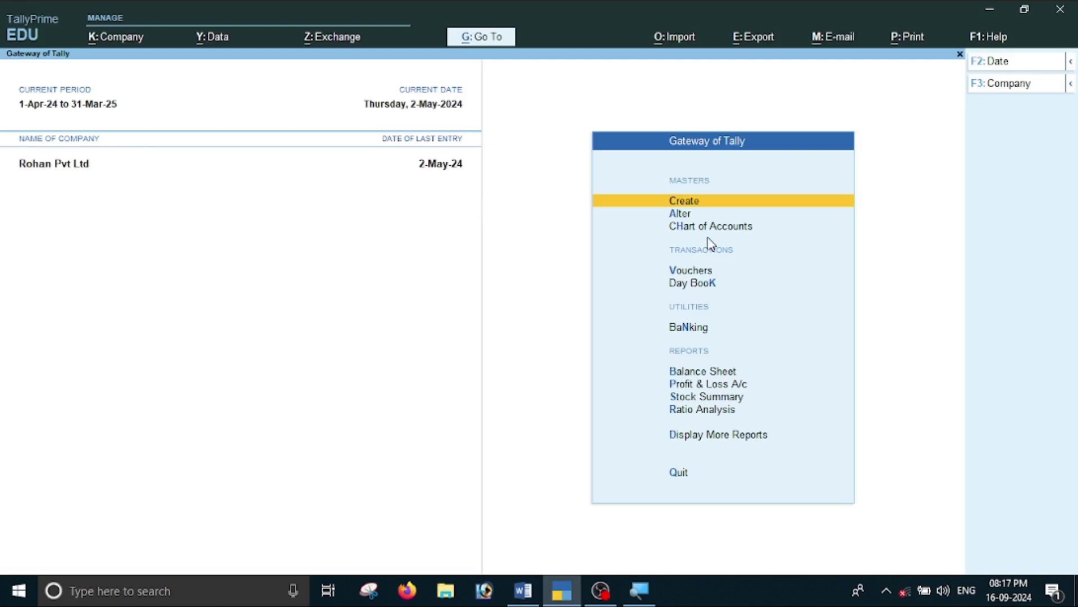
In voucher entry, show inactive voucher types and choose Purchase Order.
key(Down)
key(Down)
key(Down)
key(Down)
key(Up)
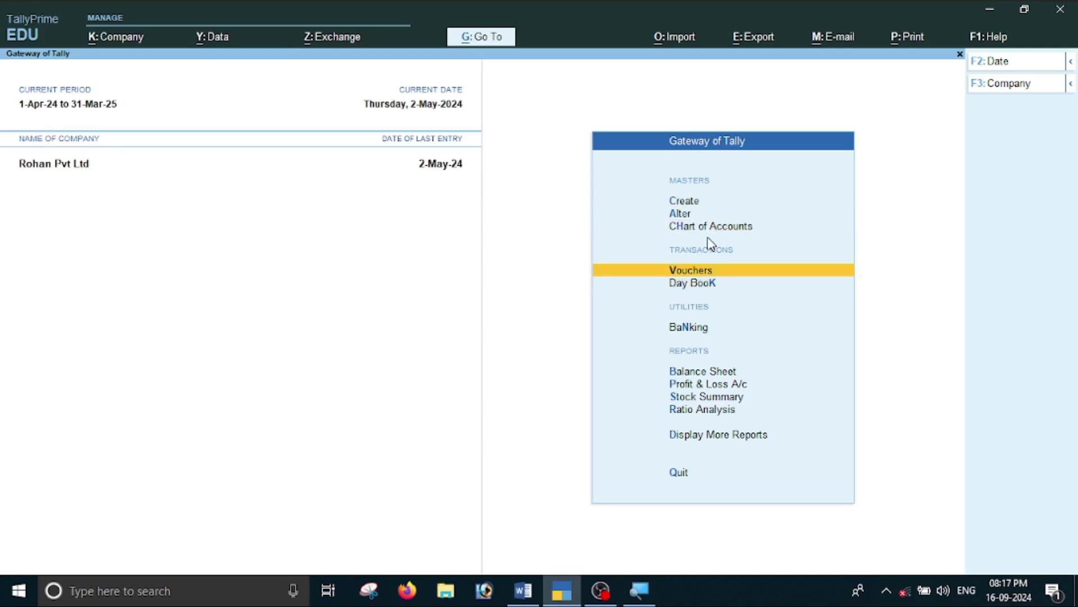
key(Return)
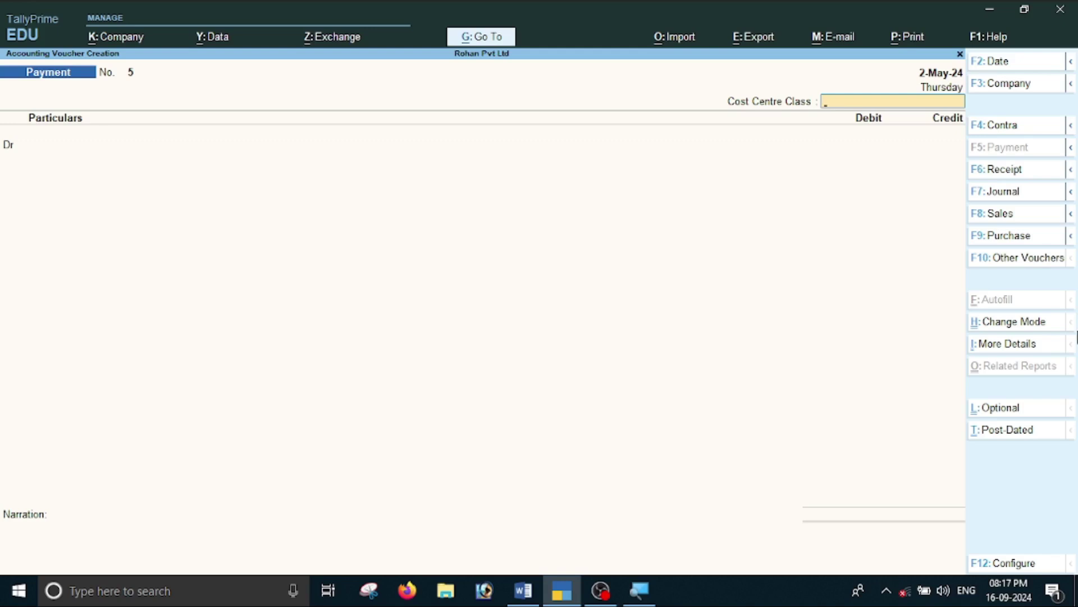
key(F10)
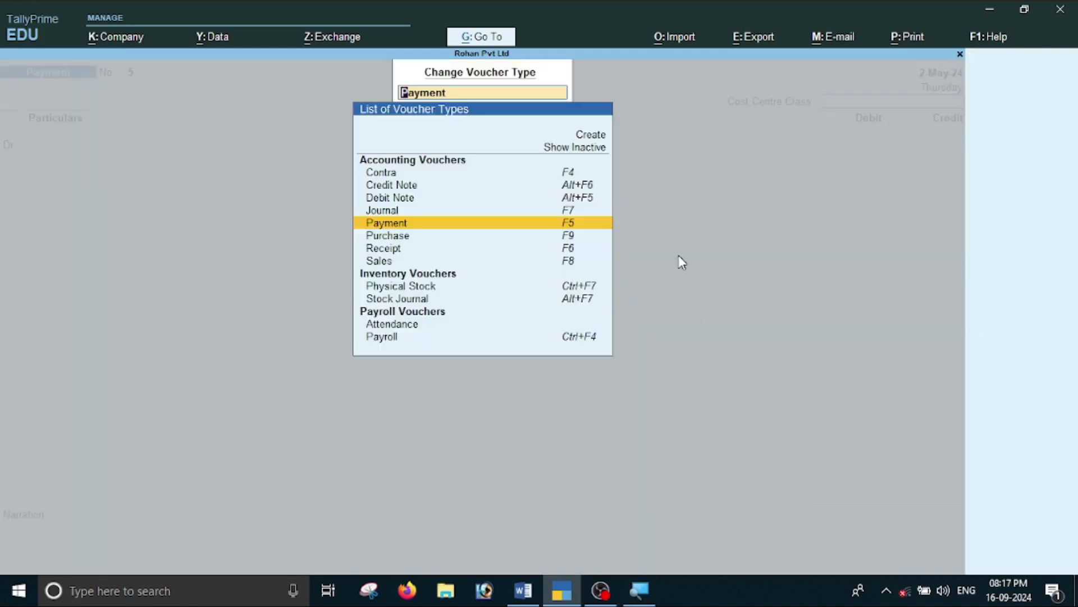
key(Up)
key(Up)
key(Up)
key(Up)
key(Up)
key(Return)
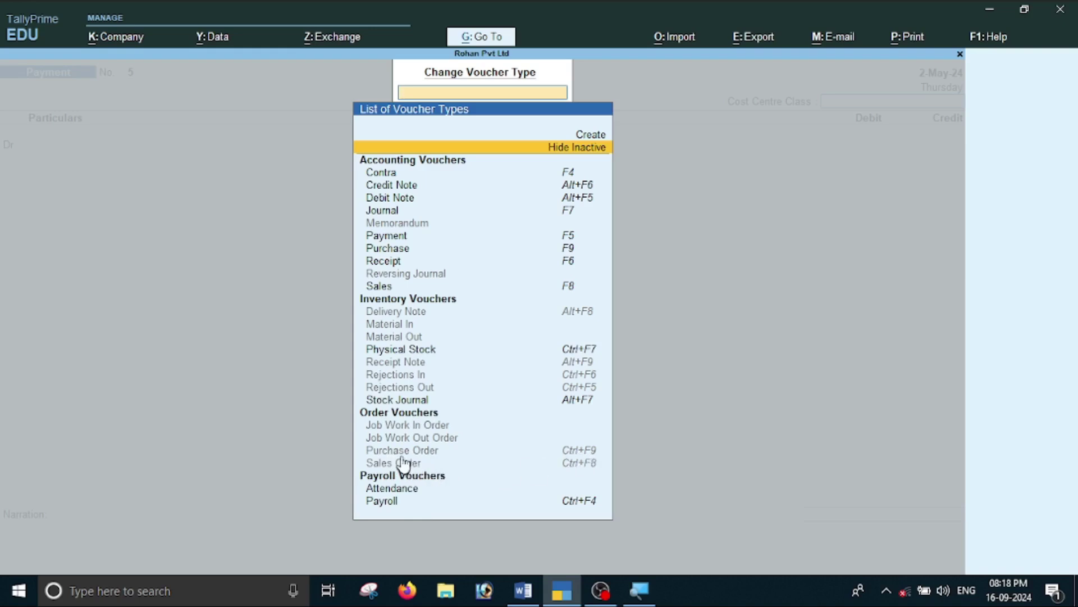
key(Down)
key(Down)
key(Down)
key(Down)
key(Down)
key(Down)
key(Down)
key(Down)
key(Down)
key(Down)
key(Down)
key(Down)
key(Down)
key(Down)
key(Down)
key(Down)
key(Down)
key(Down)
key(Down)
key(Down)
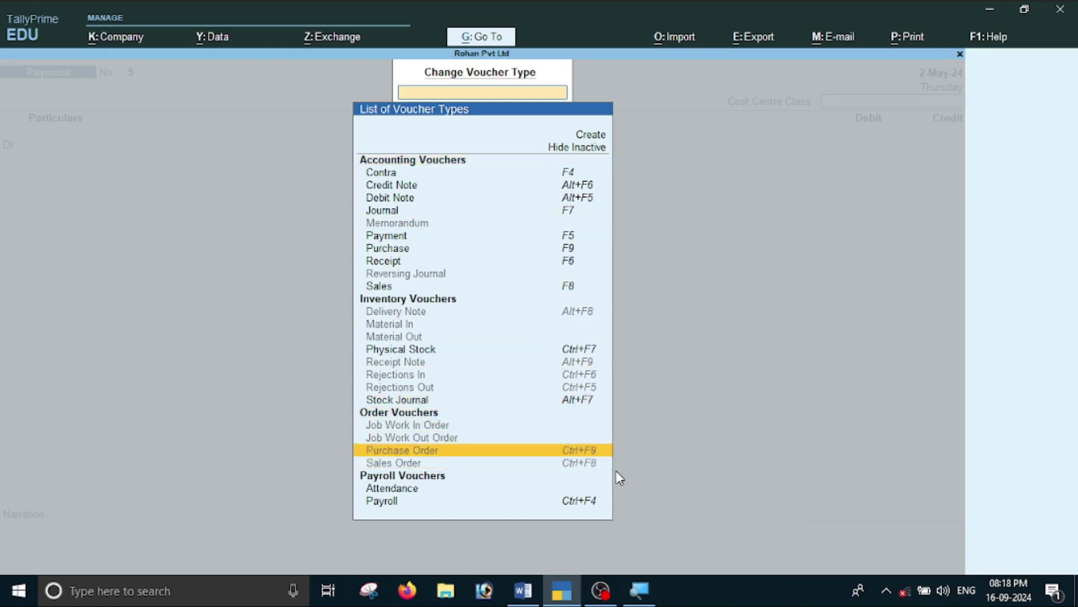
key(Return)
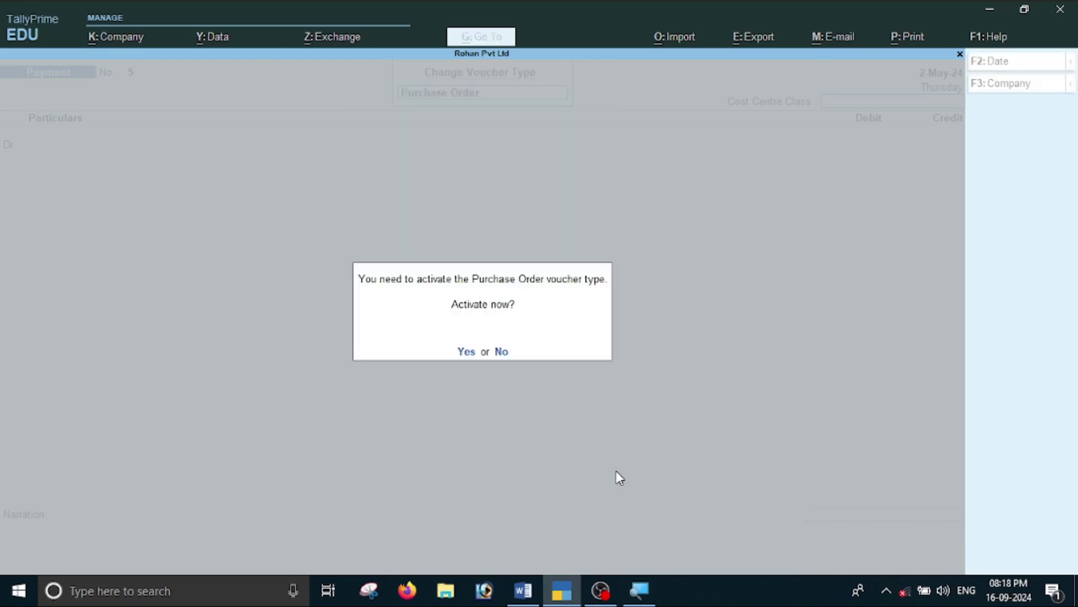
Activate Purchase Order and set 'Use separate Actual and Billed Quantity columns' to No.
key(y)
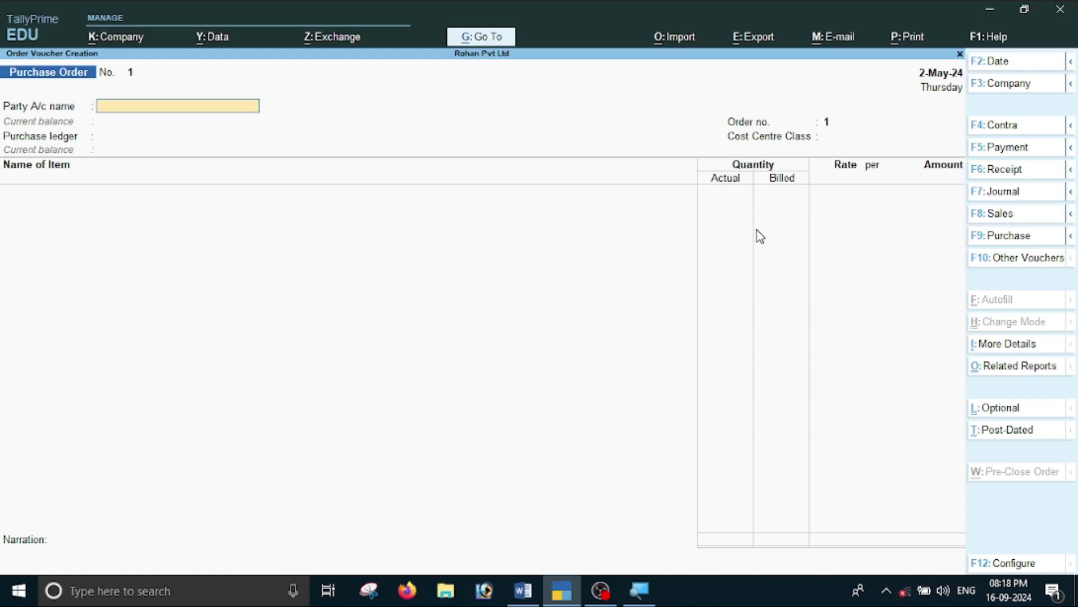
key(F11)
key(Down)
key(Down)
key(Down)
key(Down)
key(Down)
key(Down)
key(Down)
key(Down)
key(Down)
key(Down)
key(Down)
key(Down)
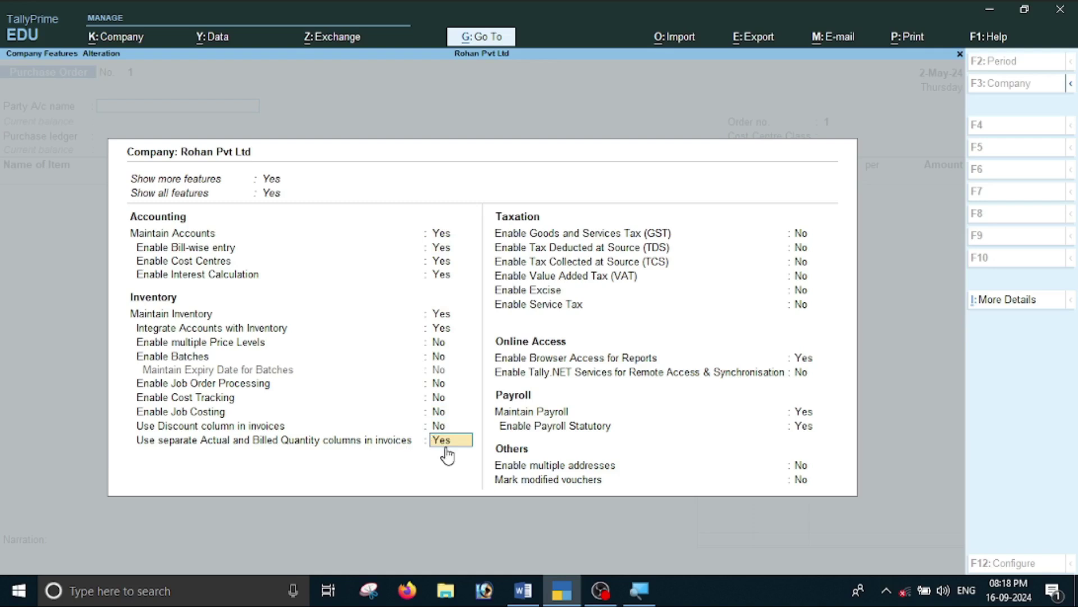
text(n)
key(Return)
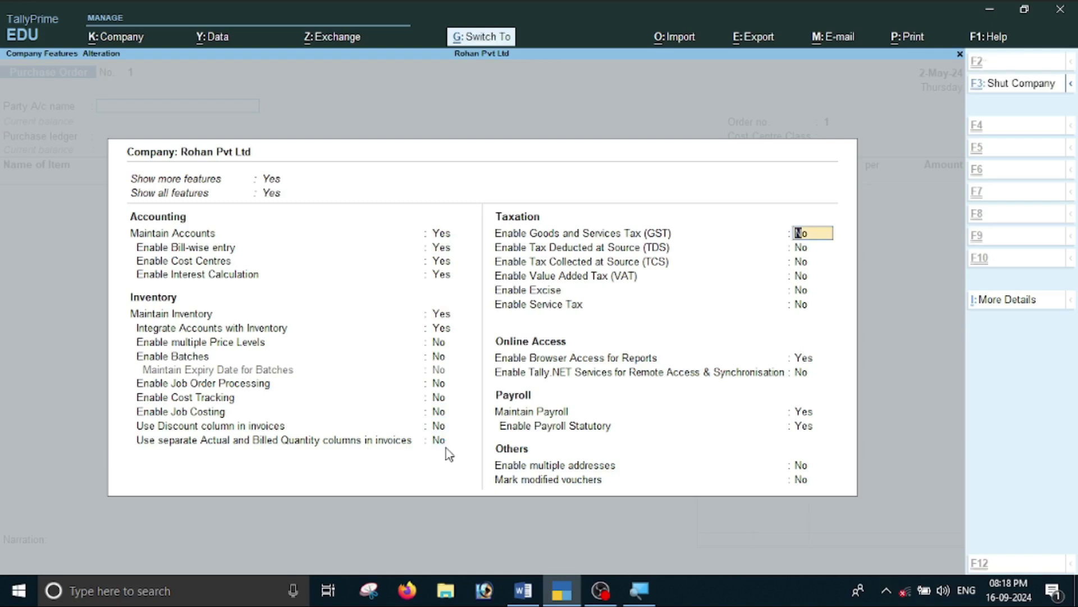
key(ctrl+a)
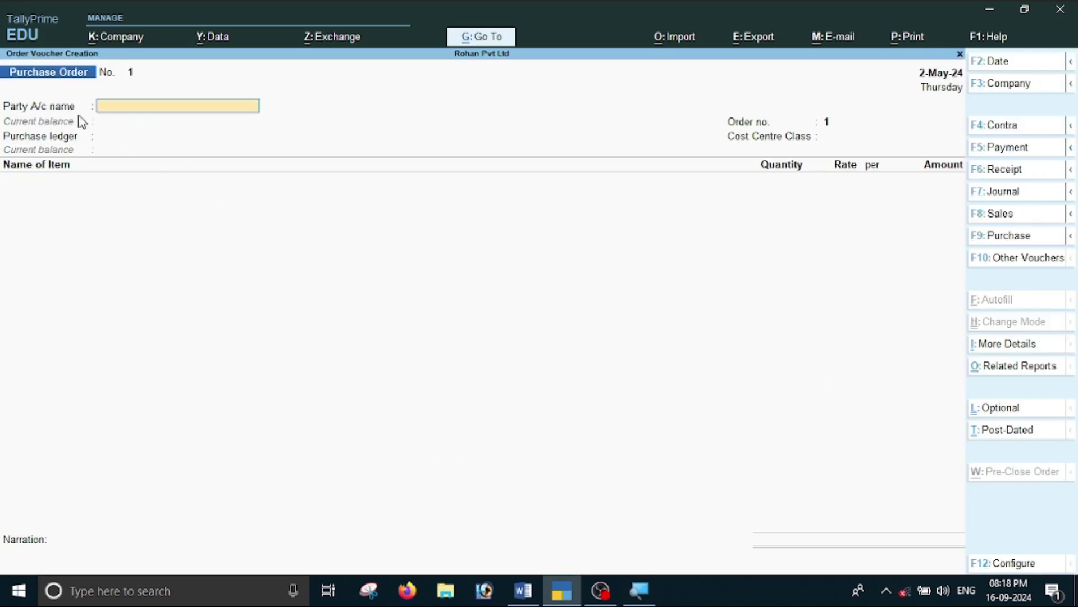
key(alt)
key(alt+Tab)
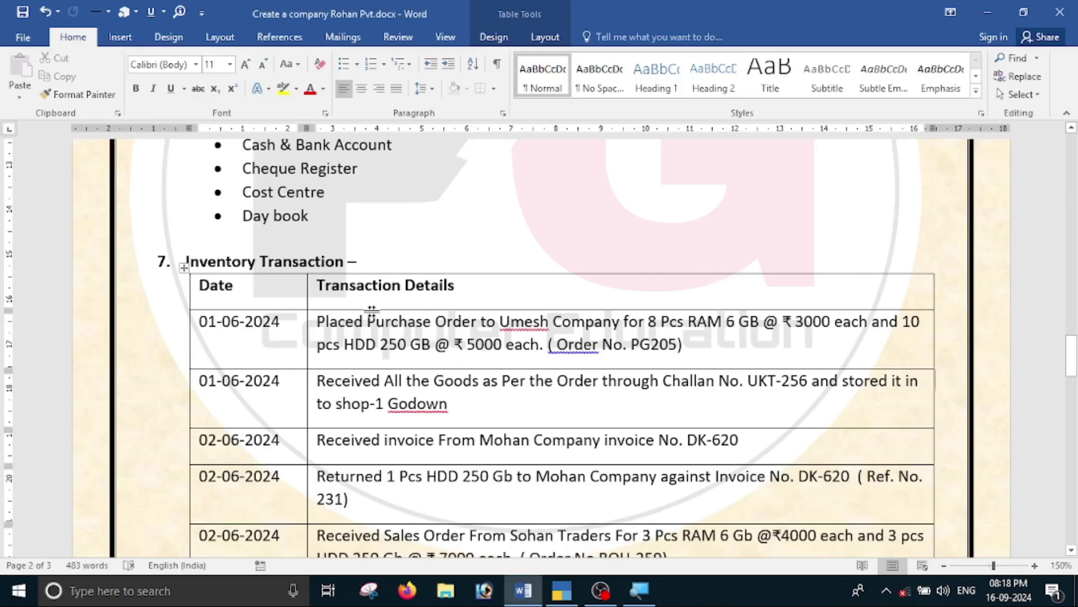
Change the purchase order date to 01-06-2024.
key(alt+Tab)
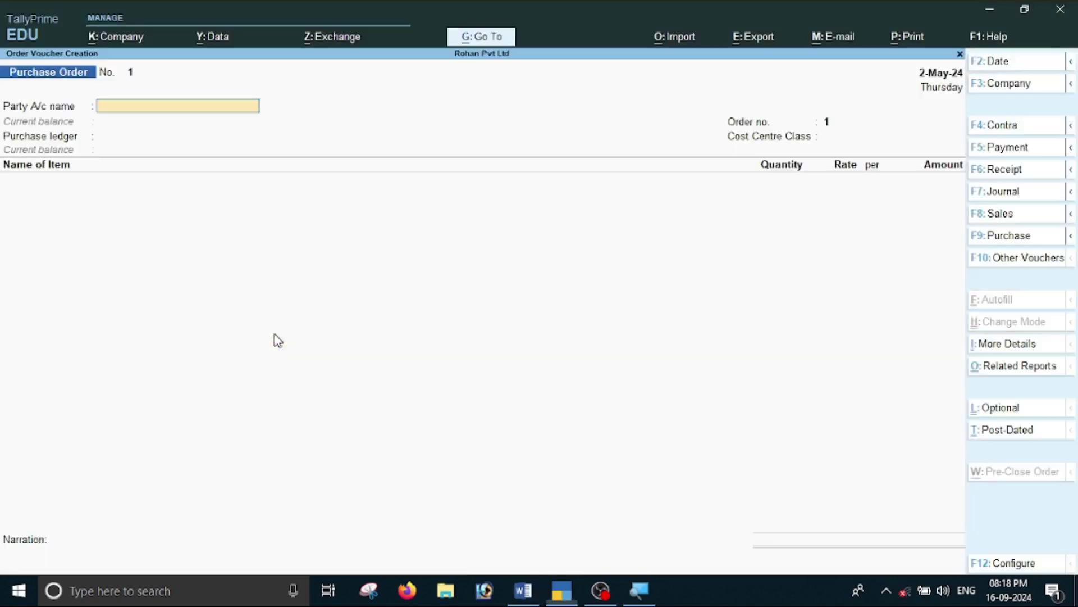
key(F2)
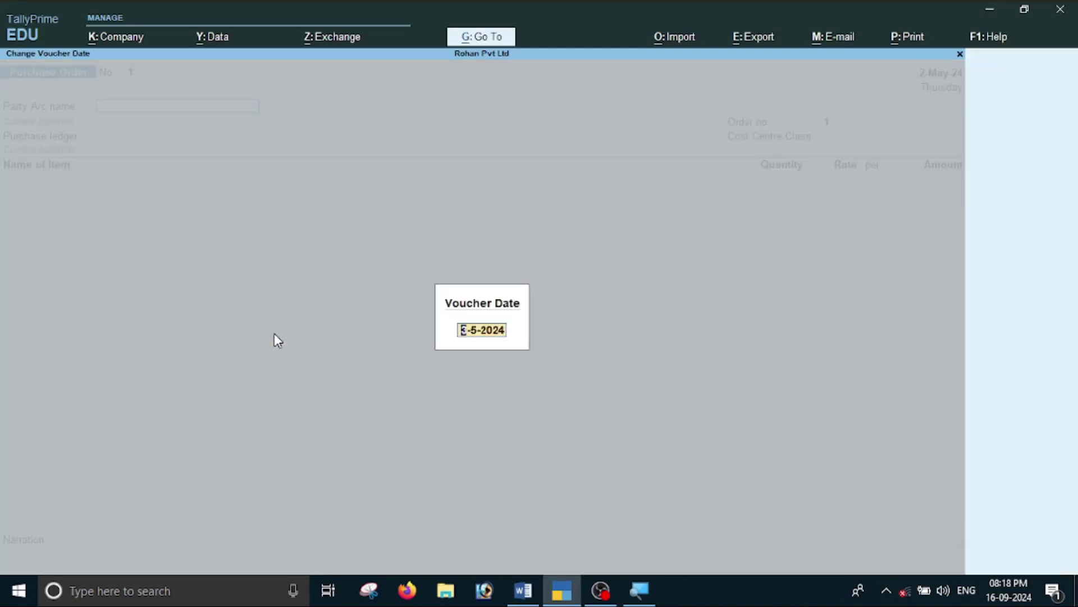
text(01-06-2024)
key(Return)
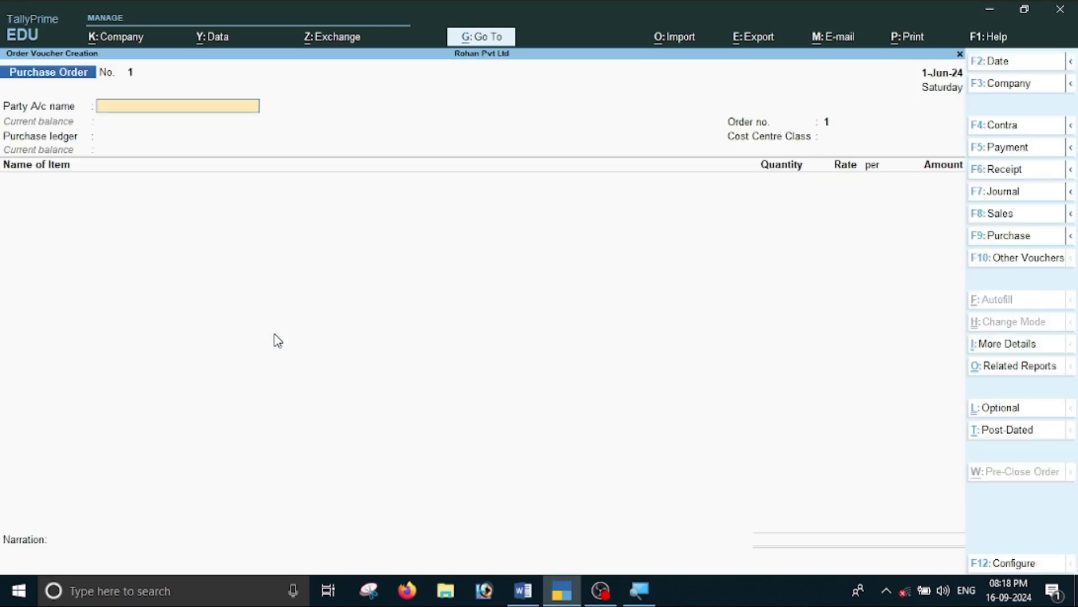
key(alt+Tab)
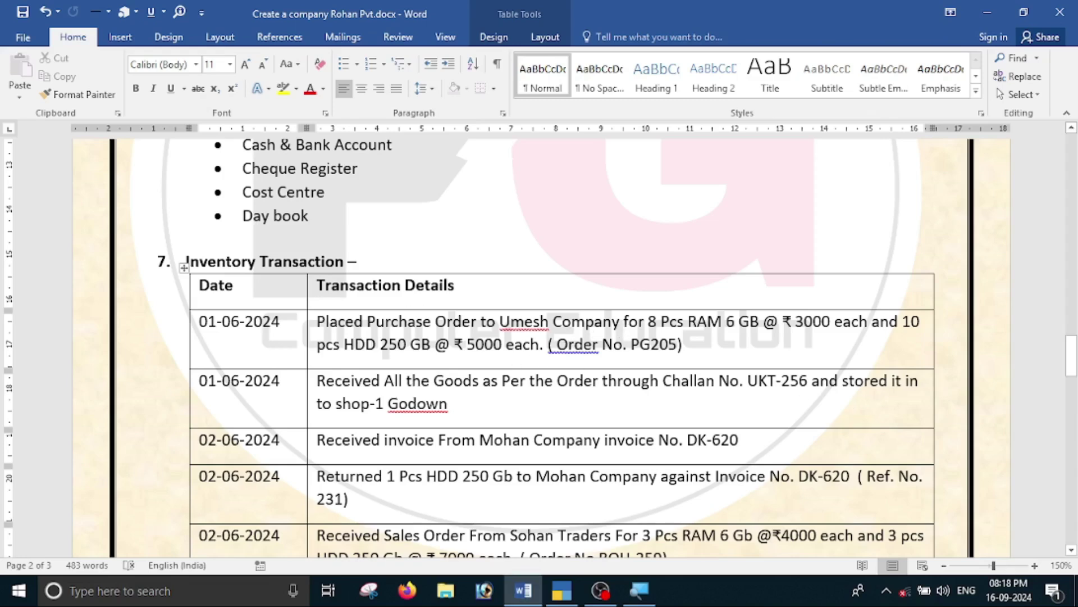
key(alt+Tab)
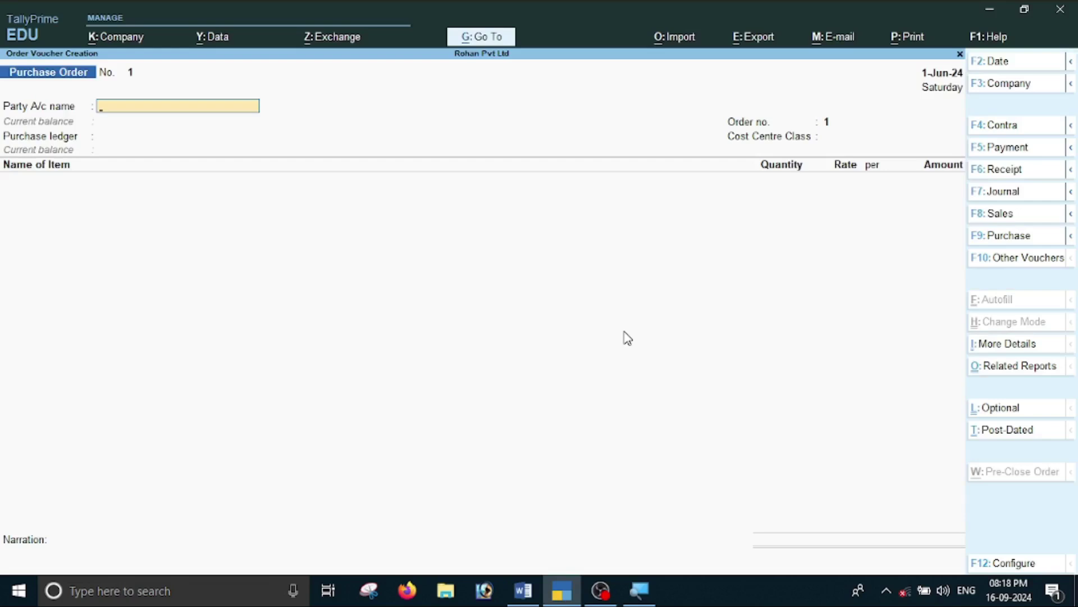
Select Umesh Company as the party, leaving order and party details blank.
text(U)
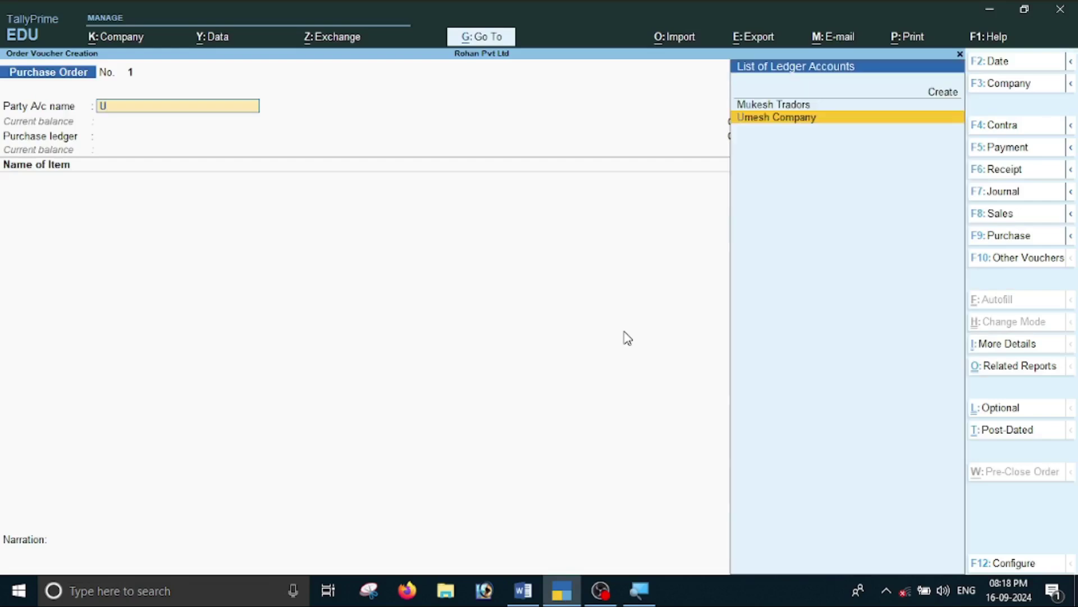
key(Return)
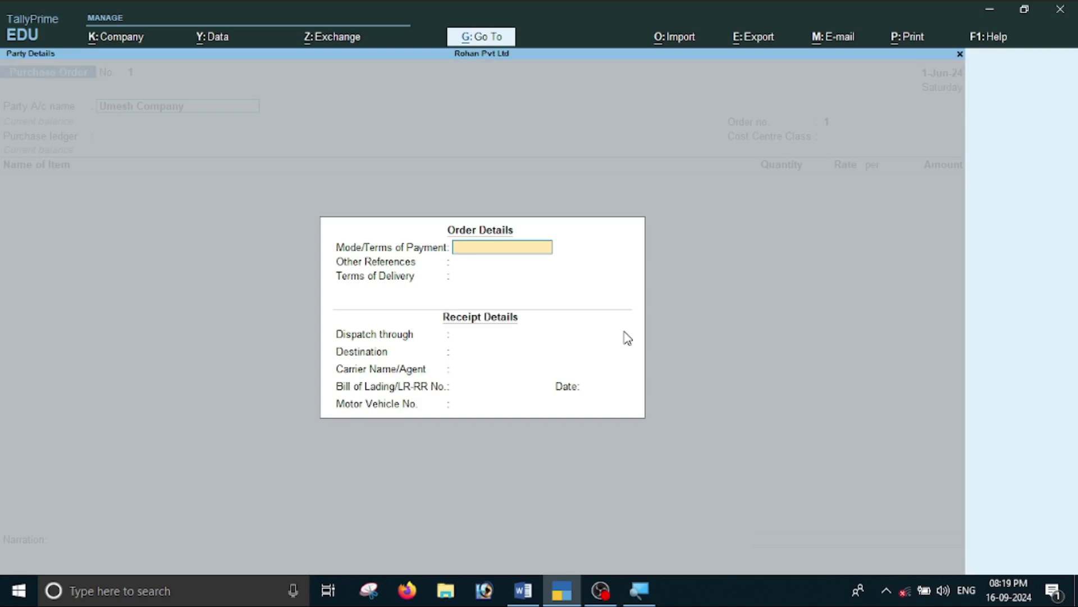
key(Return)
key(Return)
key(Return)
key(Return)
key(Return)
key(Return)
key(Return)
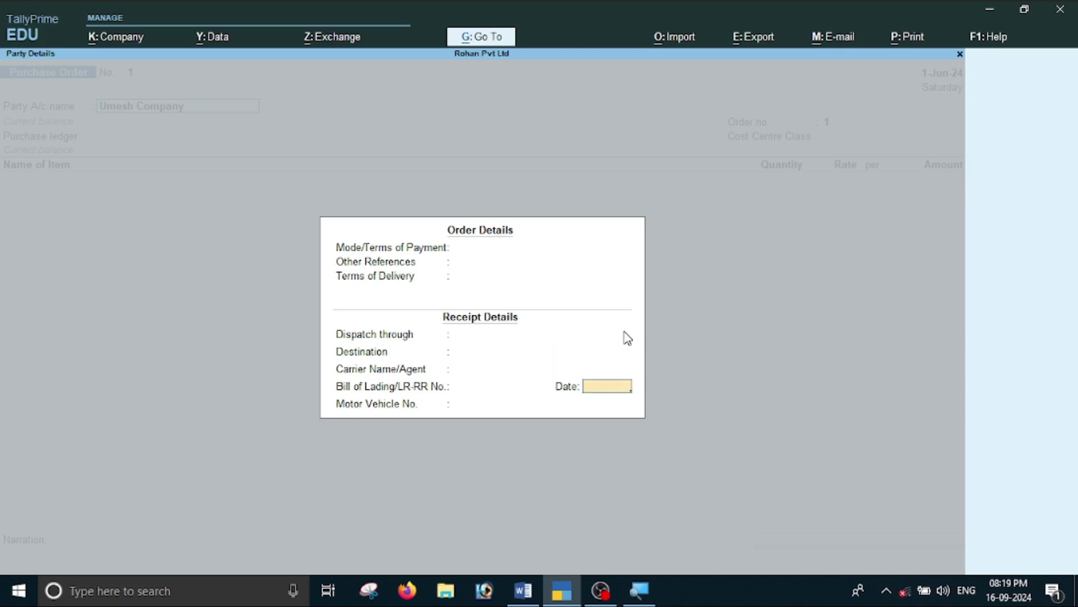
key(Return)
key(Return)
key(Return)
key(Return)
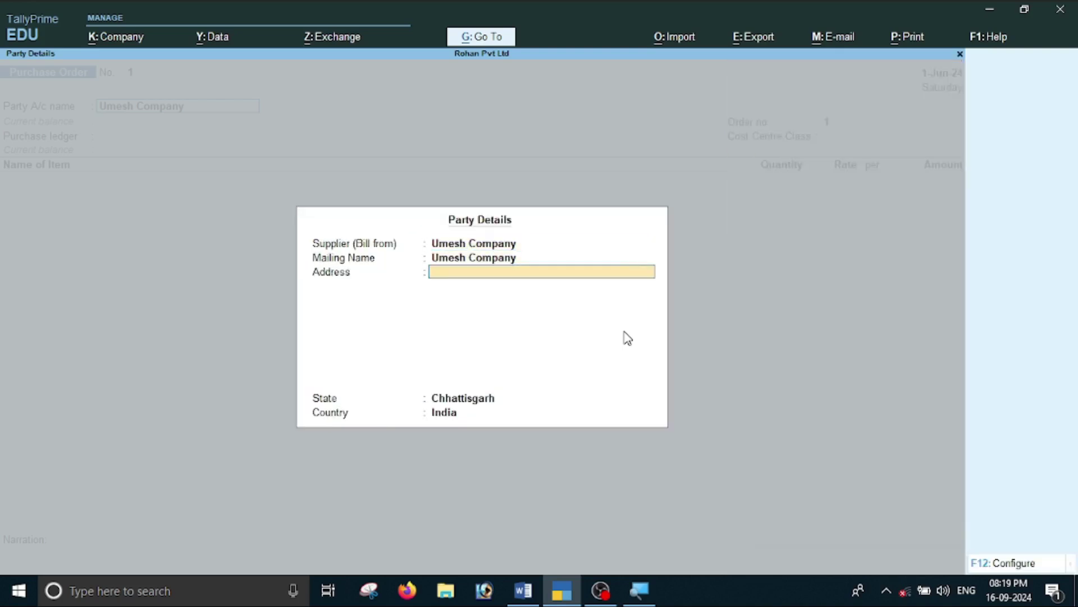
key(Return)
key(Return)
key(Return)
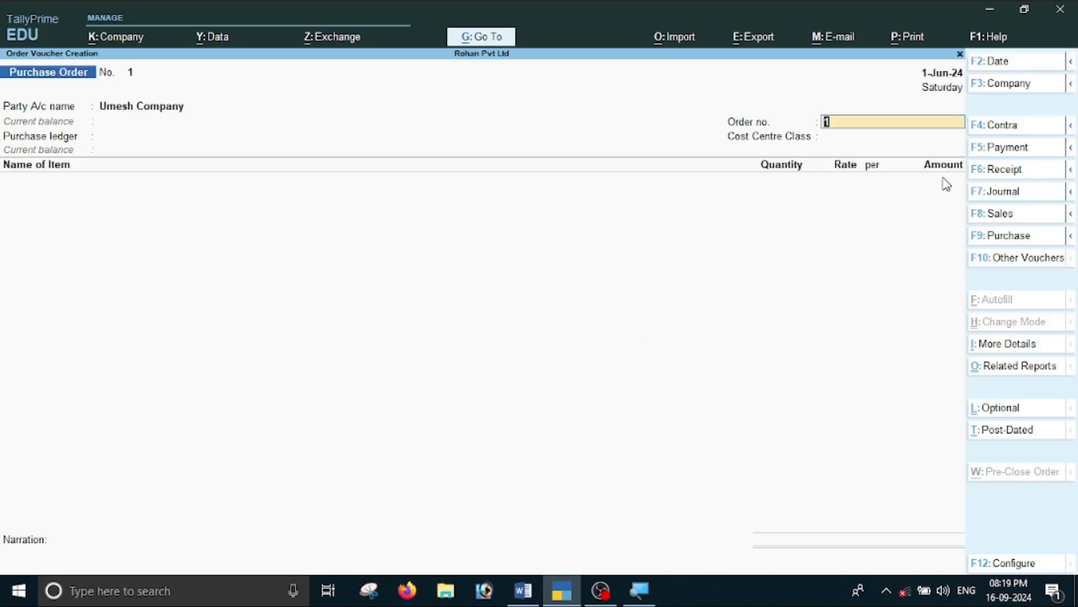
Copy PG205 from the Word notes and paste it as the order number.
key(alt+Tab)
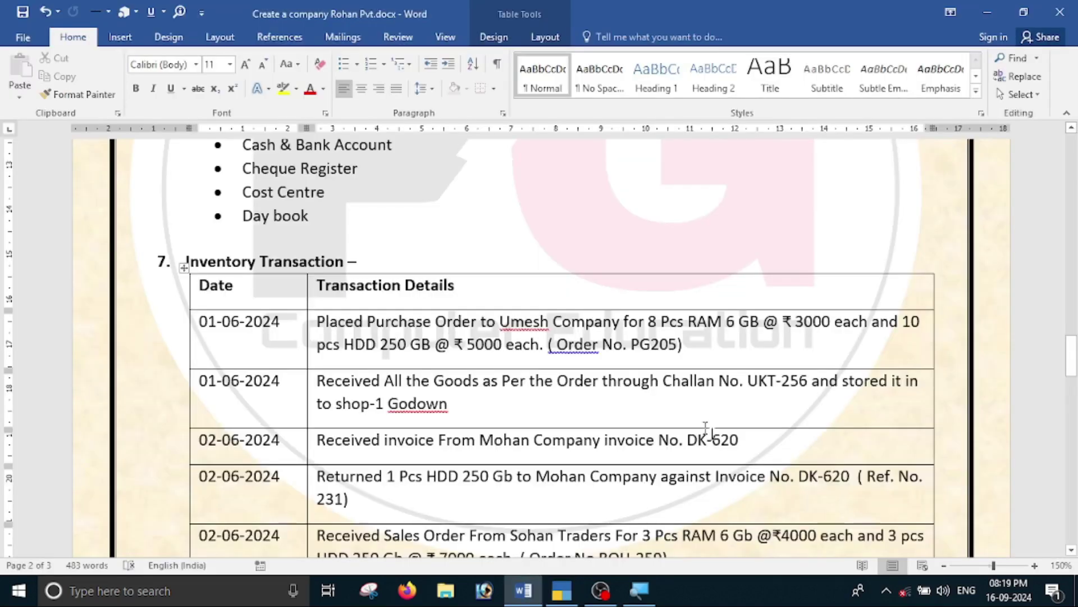
drag(634, 351, 678, 352)
key(ctrl+c)
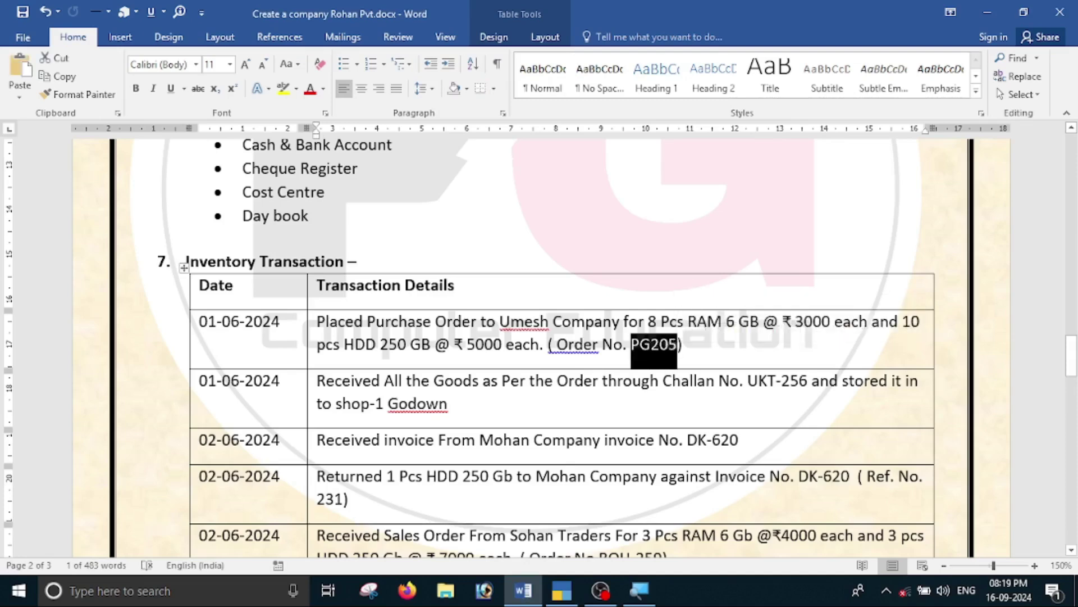
key(alt+Tab)
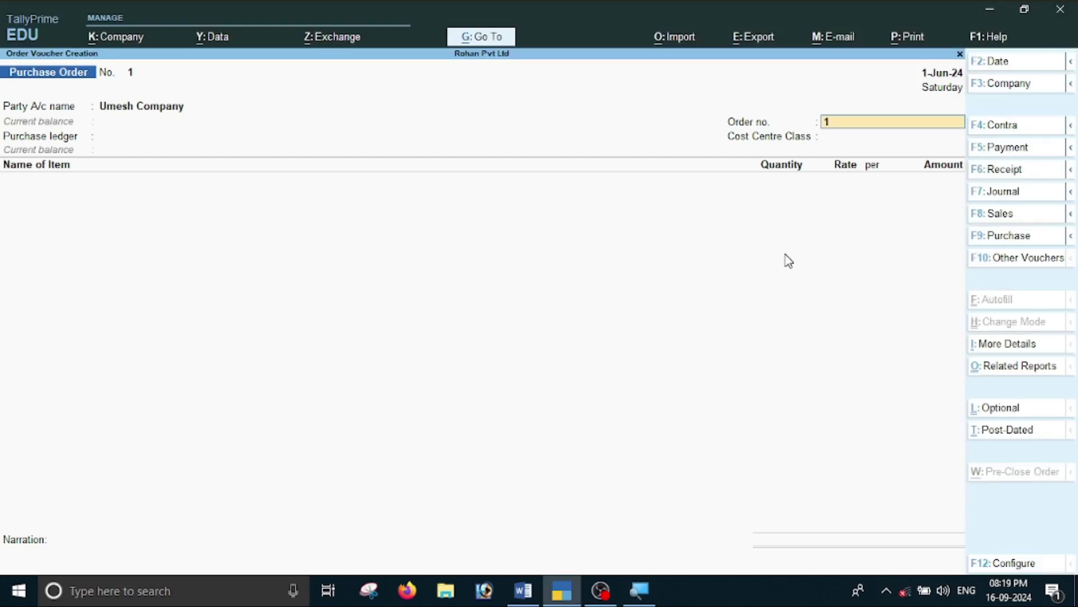
key(ctrl+alt+v)
Create a 'Purchase' ledger under Purchase Accounts, Cost Centre Class Not Applicable, as the order's purchase ledger.
key(Return)
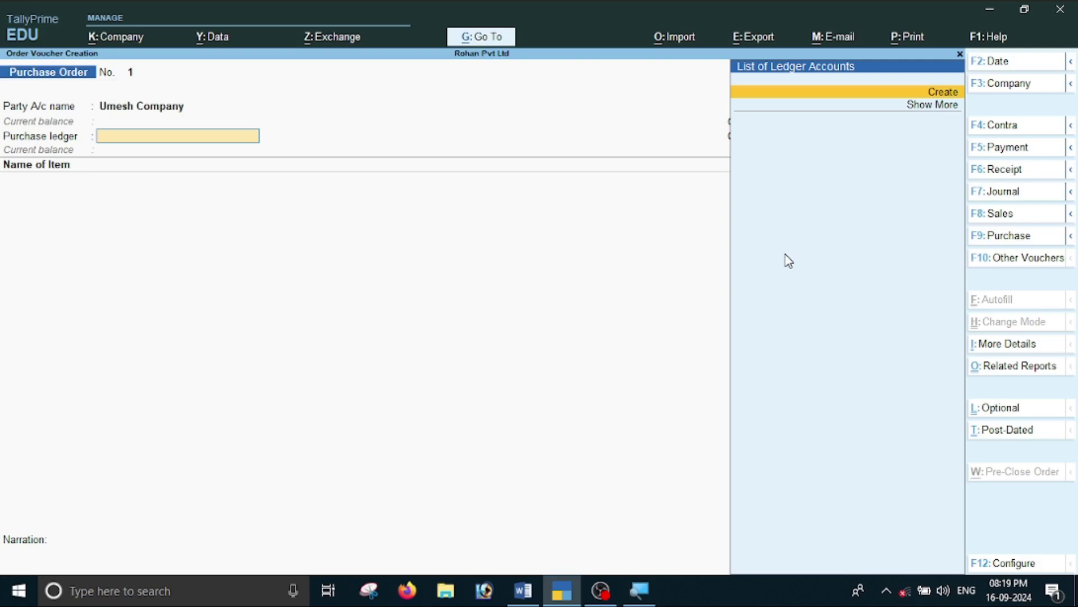
key(alt+c)
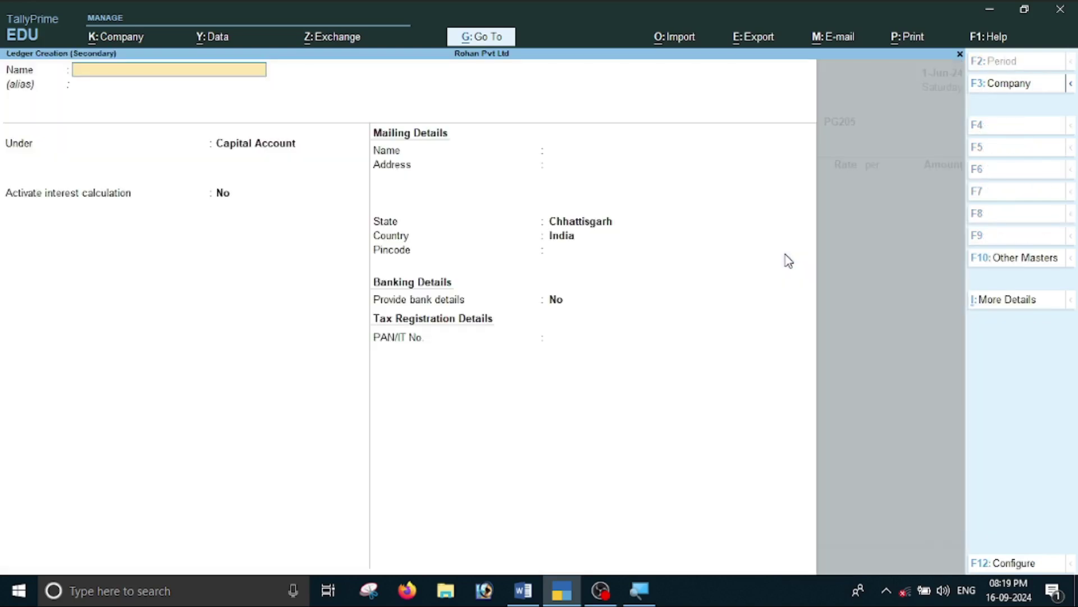
text(Purcahse)
key(BackSpace)
key(BackSpace)
key(BackSpace)
key(BackSpace)
key(BackSpace)
text(chase)
key(Return)
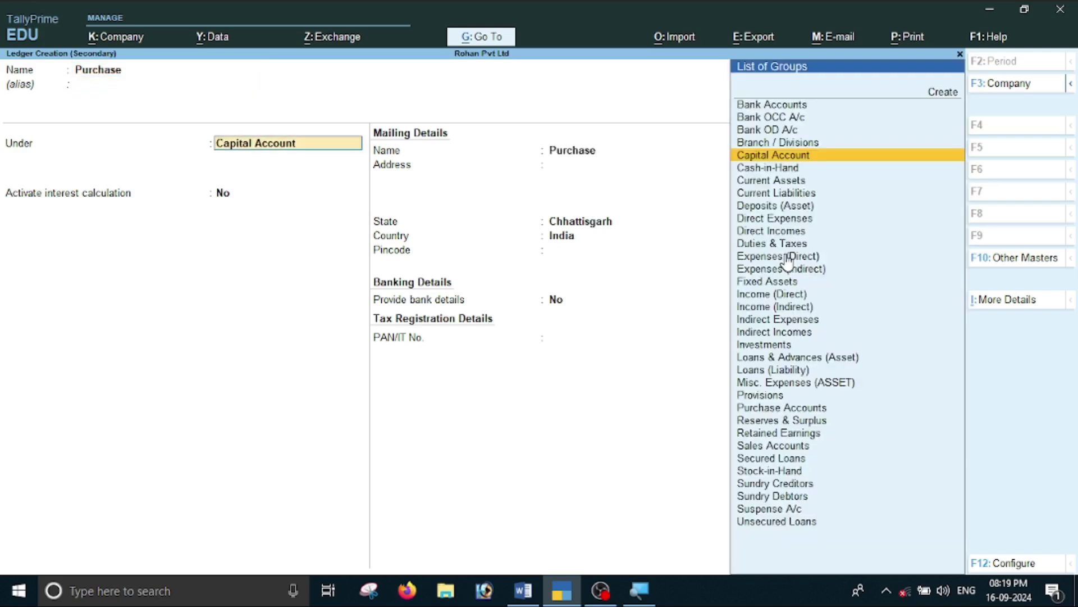
text(P)
key(Down)
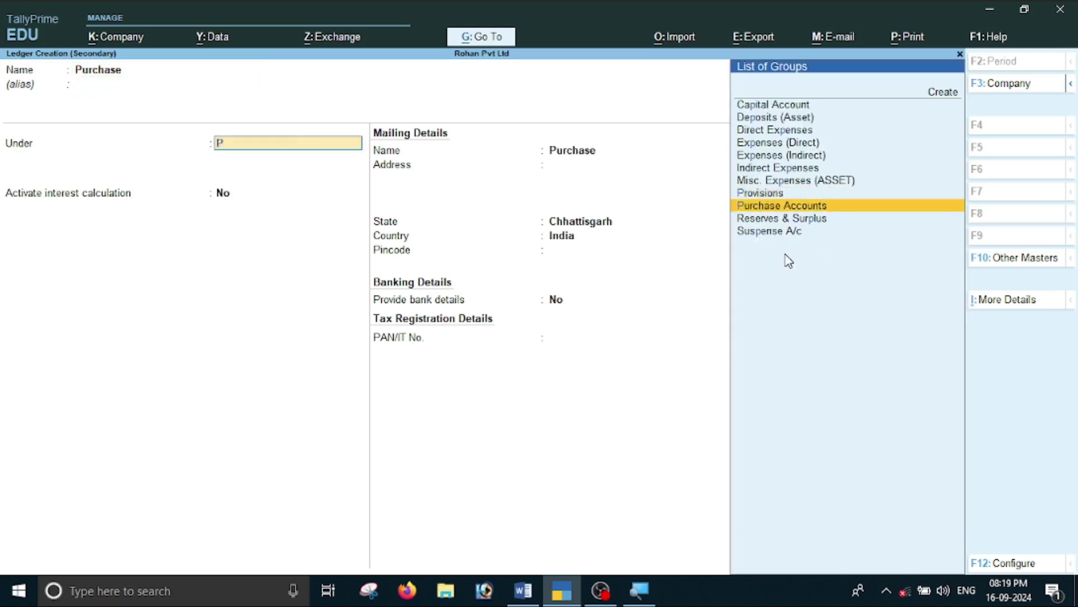
key(Return)
key(Return)
key(Return)
key(Return)
key(Return)
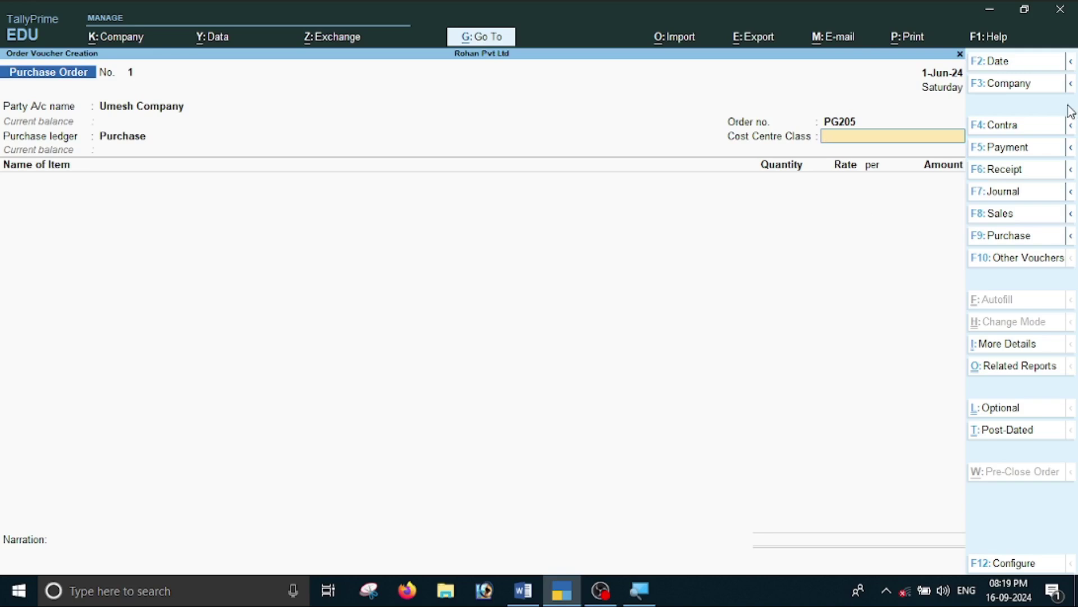
key(Return)
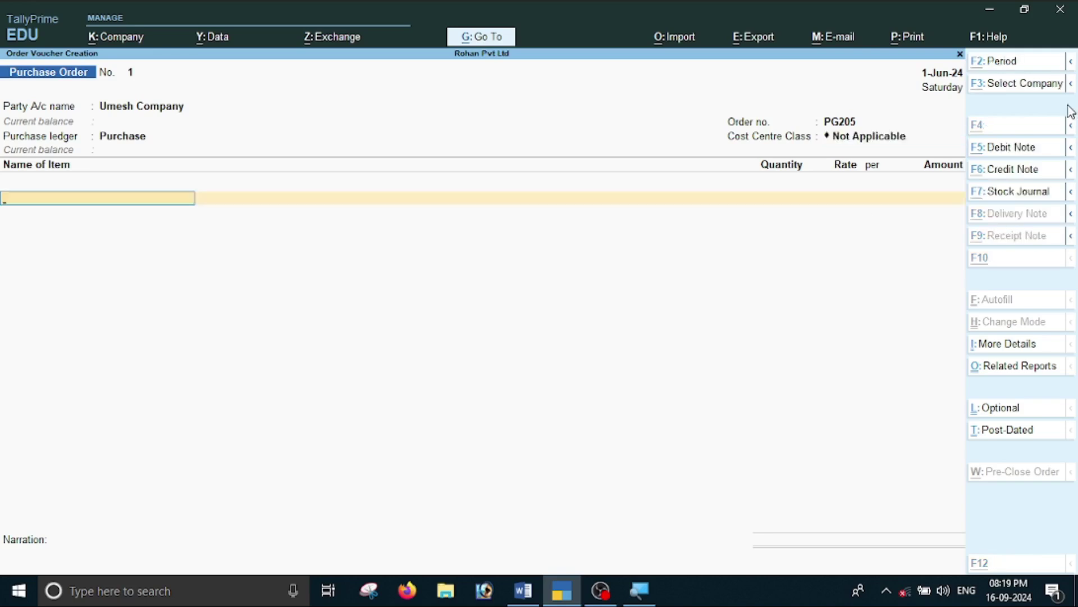
Check the item list in the Word document and start the first item name with R.
key(alt+Tab)
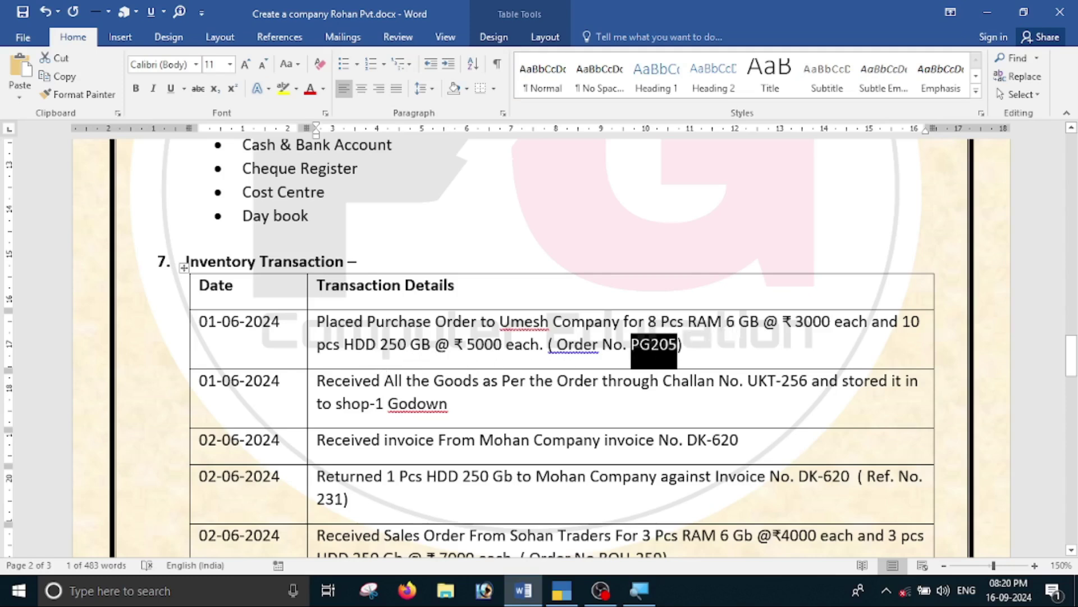
key(alt+Tab)
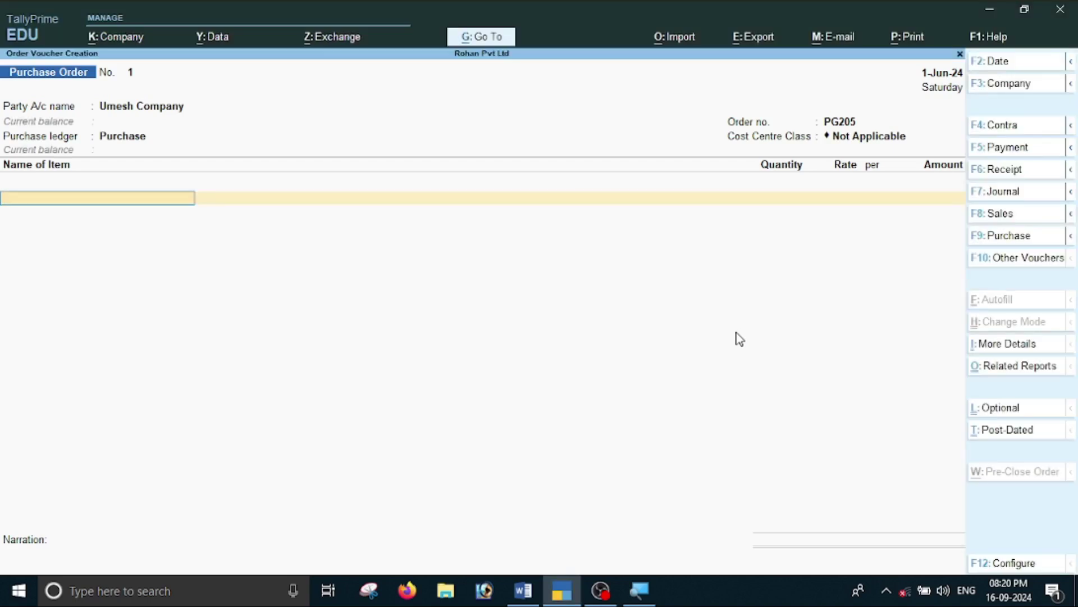
text(R)
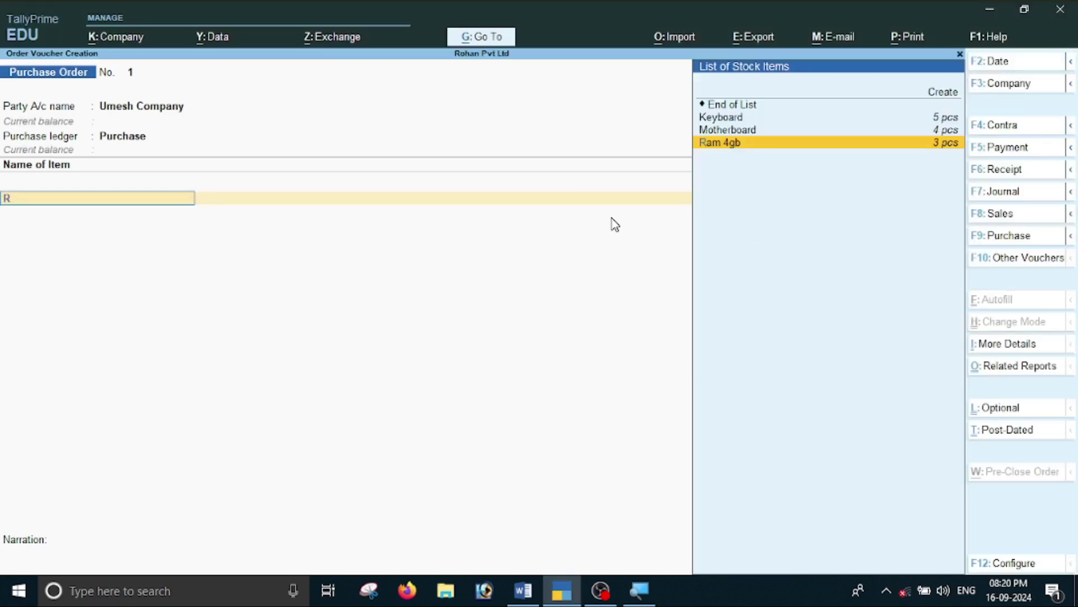
Create stock item 'RAM 6GB' under Computer Parts in pcs, with due date 1-Jun-24.
key(alt+Tab)
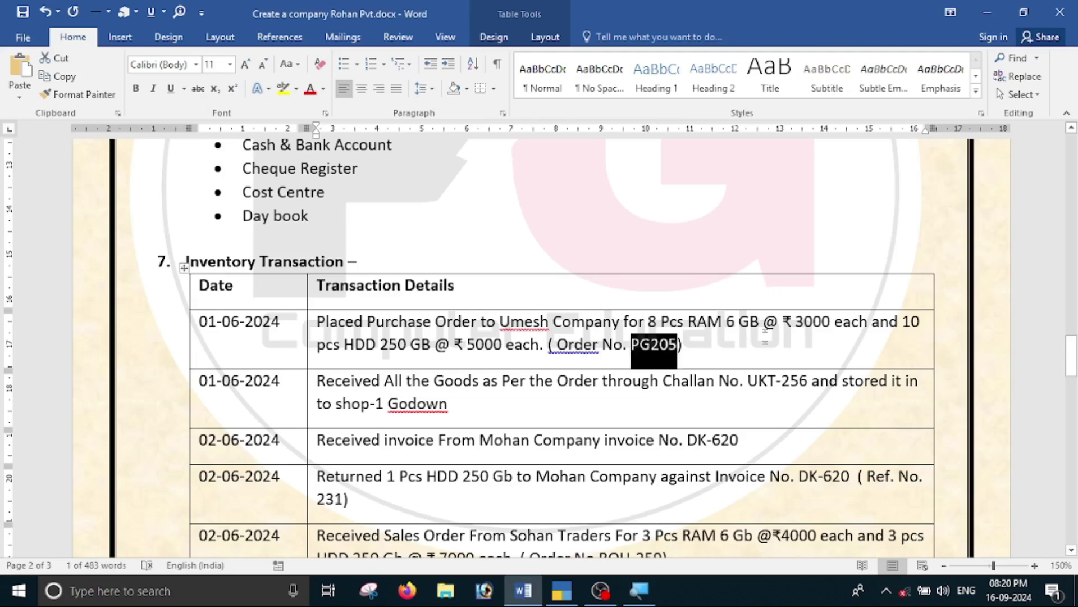
key(alt+Tab)
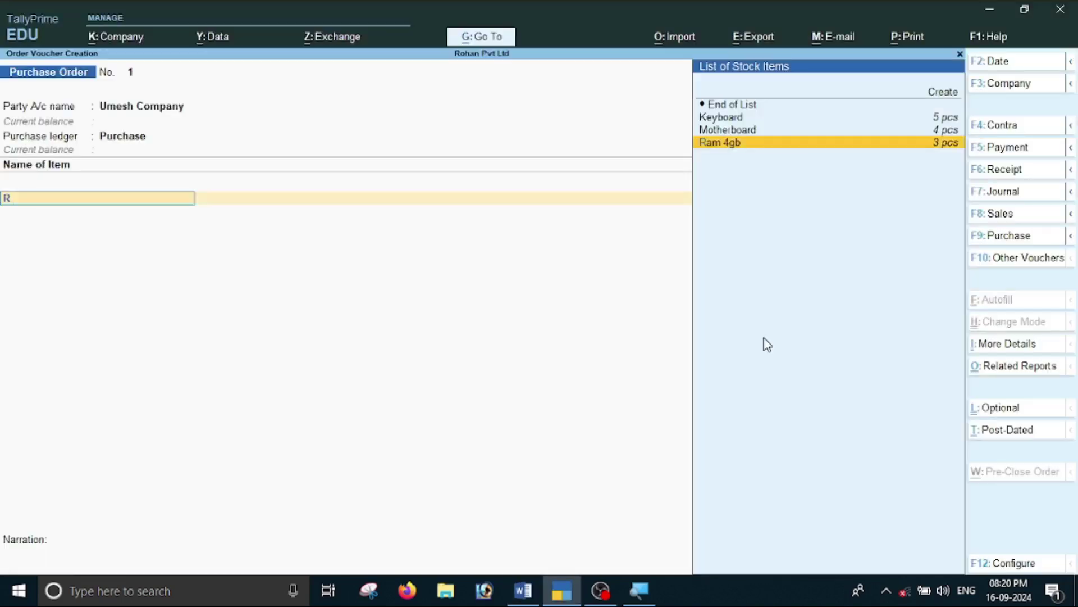
key(alt+c)
text(RAM)
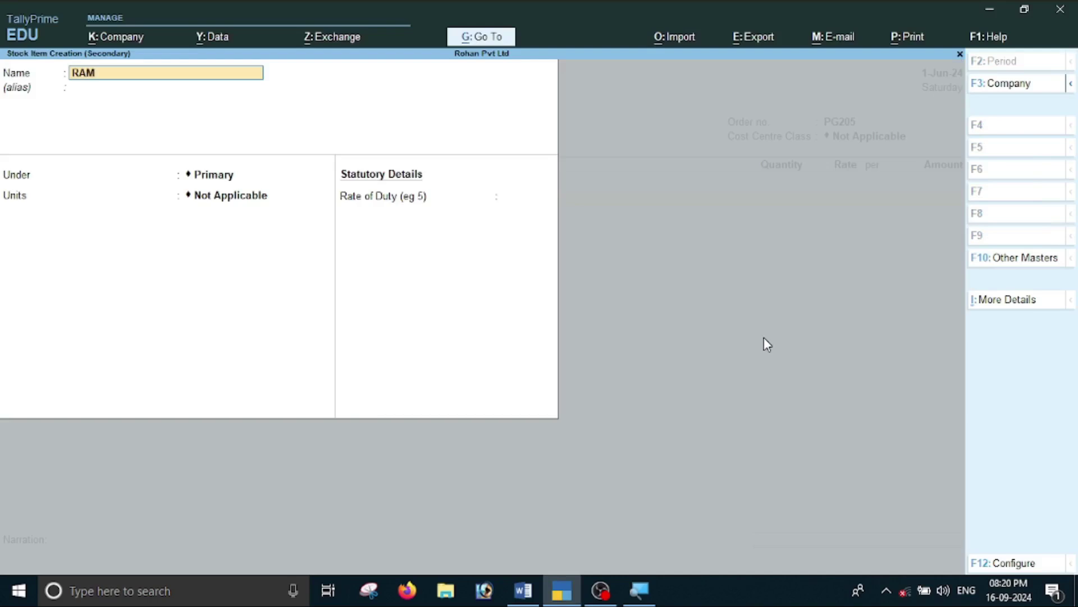
text( 6GB)
key(Return)
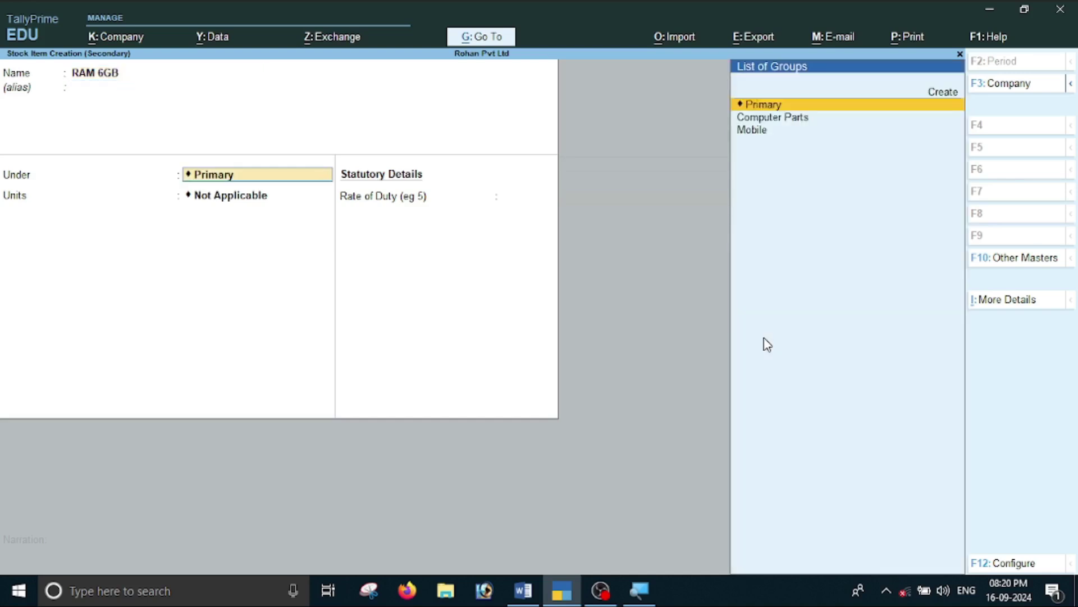
key(Down)
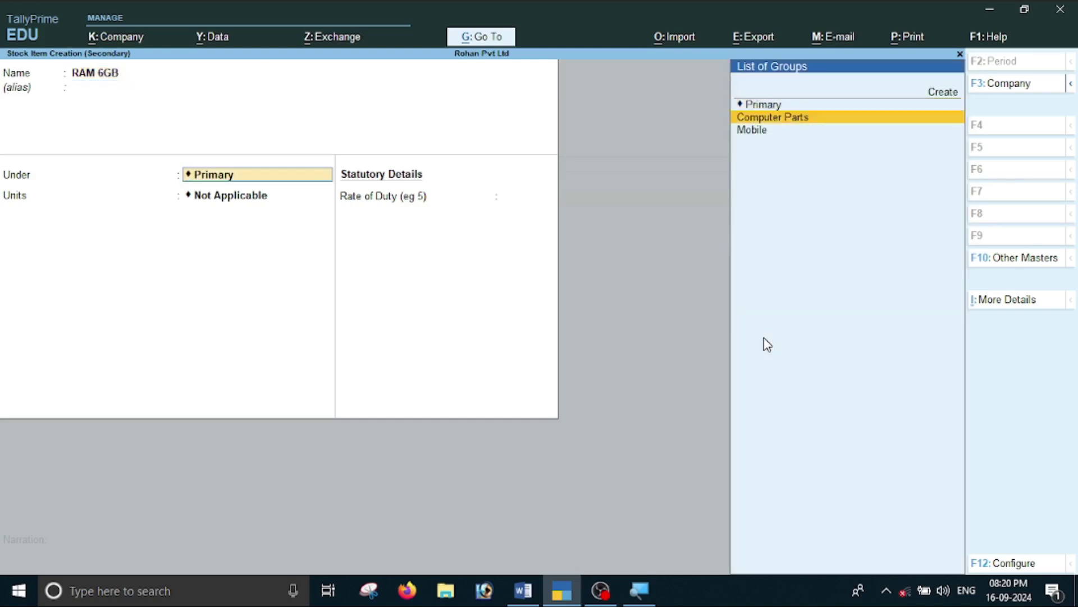
key(Return)
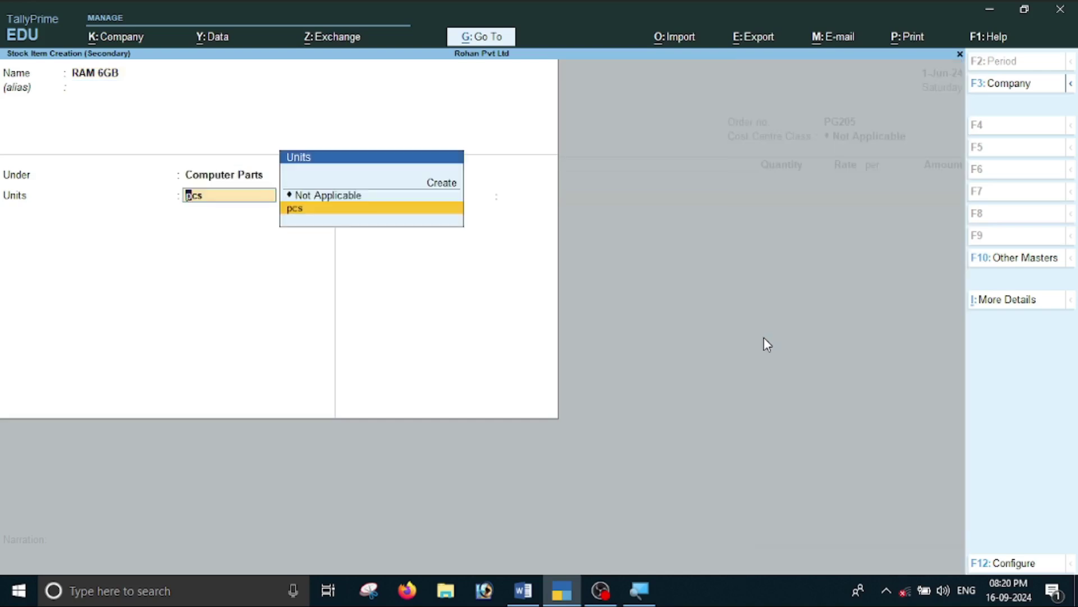
key(Return)
key(Return)
key(Return)
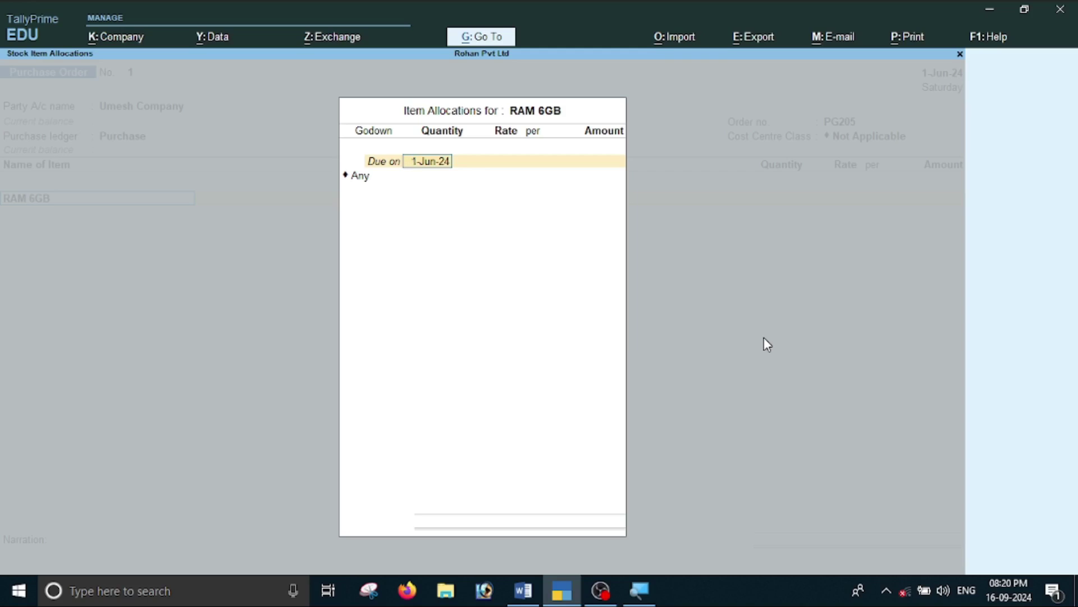
key(Return)
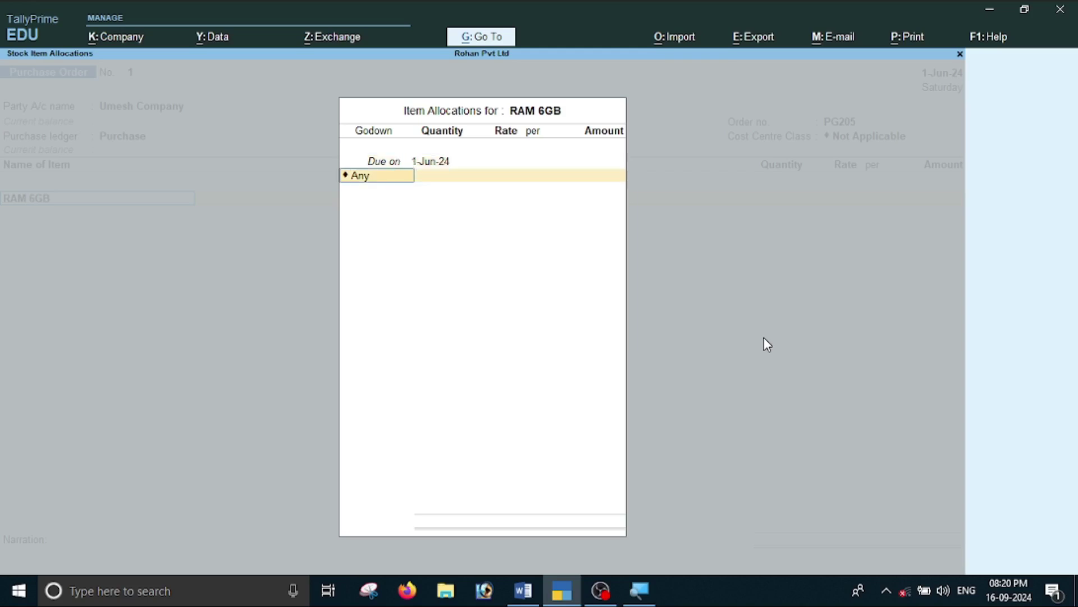
key(Return)
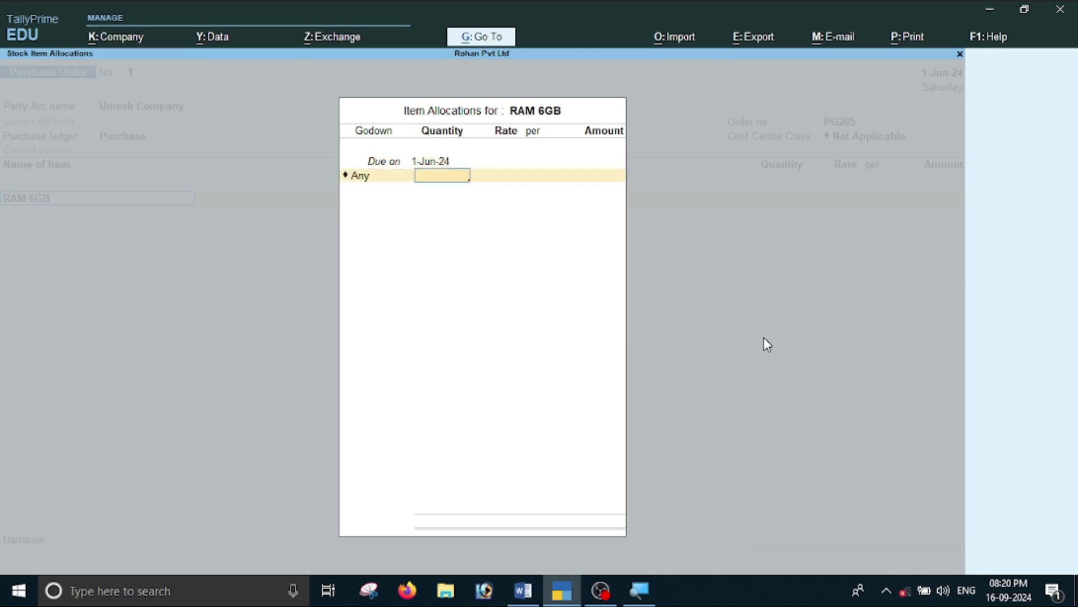
Allocate 8 pcs of RAM 6GB at 3,000 each, totalling 24,000, checking values in Word.
key(alt+Tab)
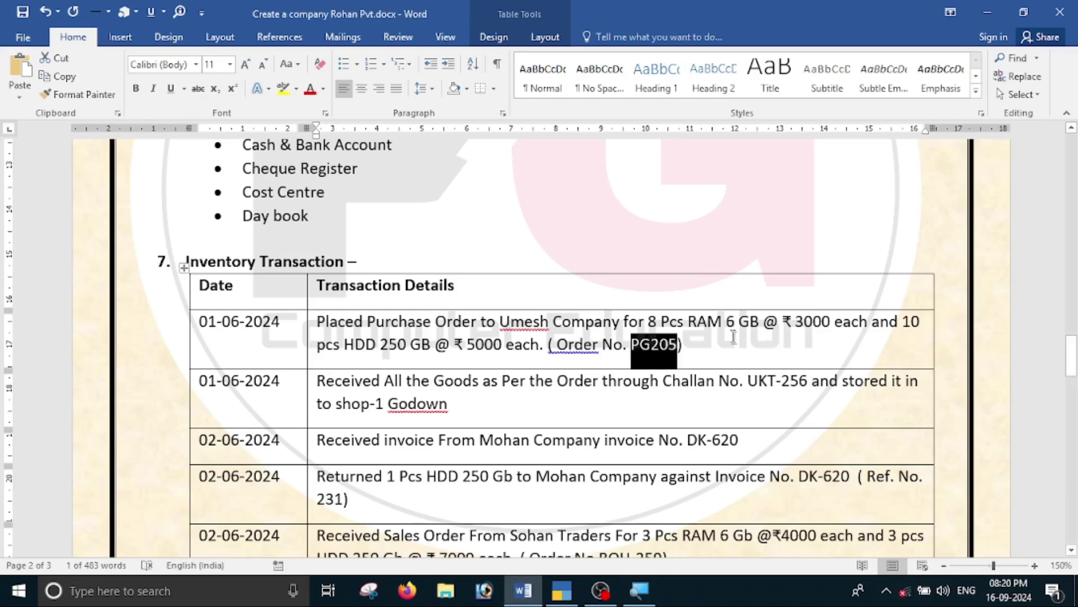
key(alt+Tab)
text(8)
key(Return)
key(alt+Tab)
key(alt+Tab)
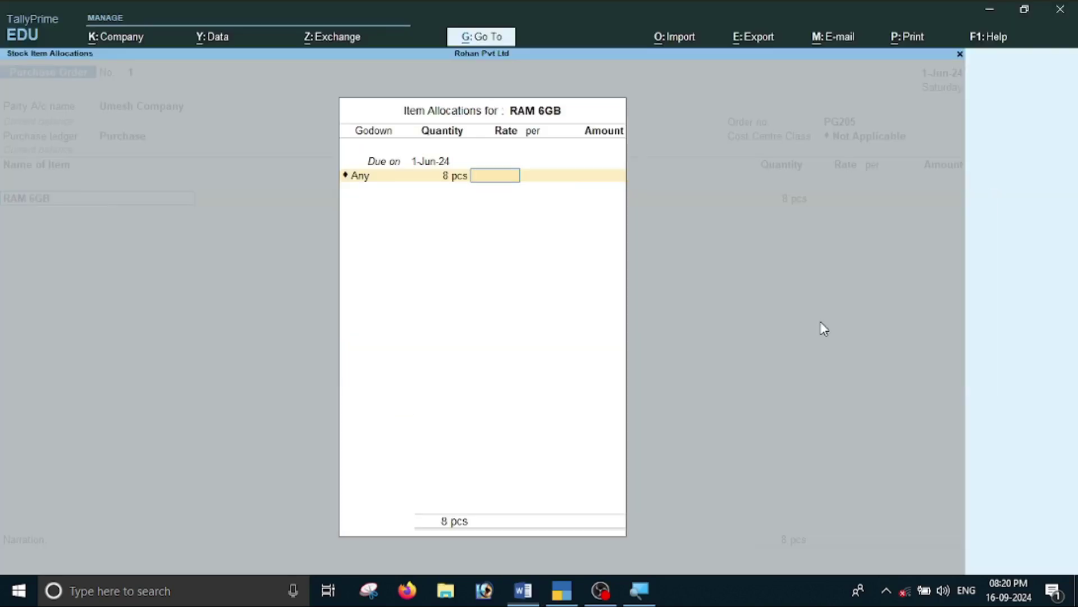
text(3000)
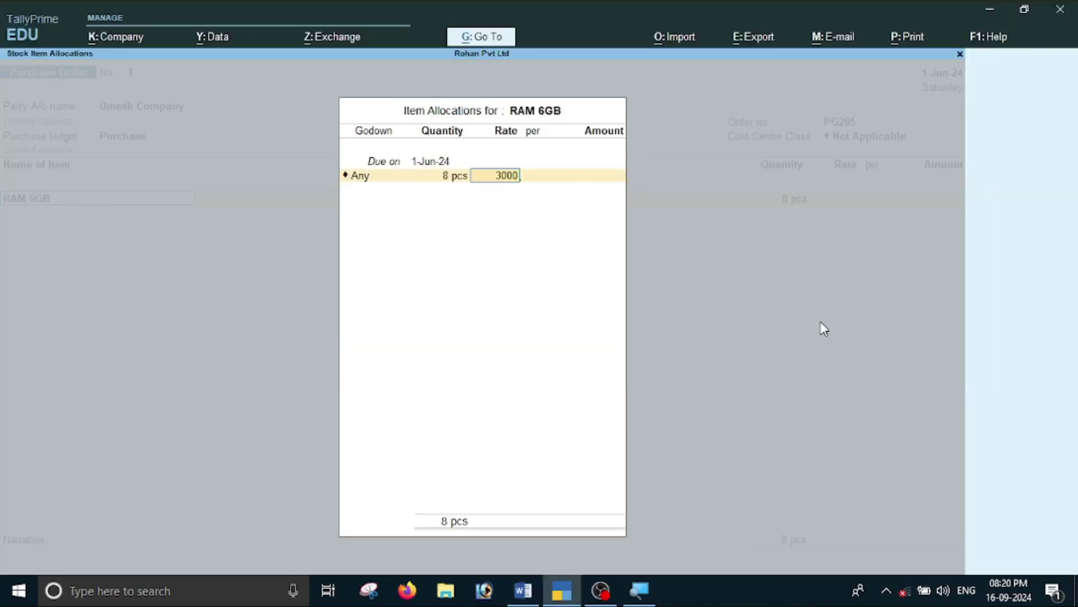
key(Return)
key(Return)
key(Return)
key(Return)
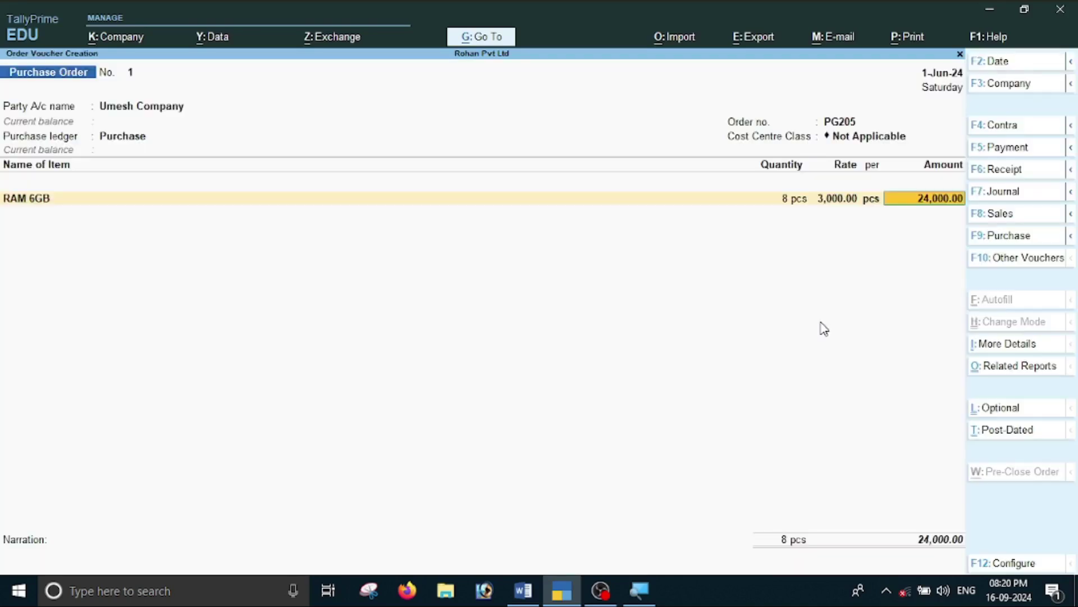
key(Return)
key(alt+Tab)
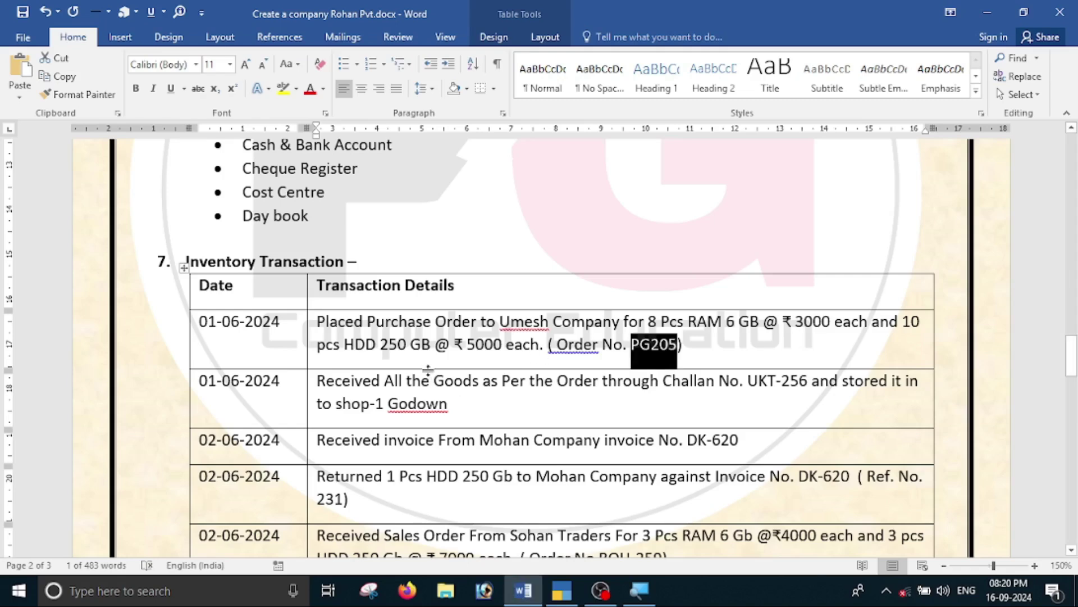
Create stock item 'HDD 250 Gb' under Computer Parts with unit pcs.
key(alt+Tab)
key(alt+c)
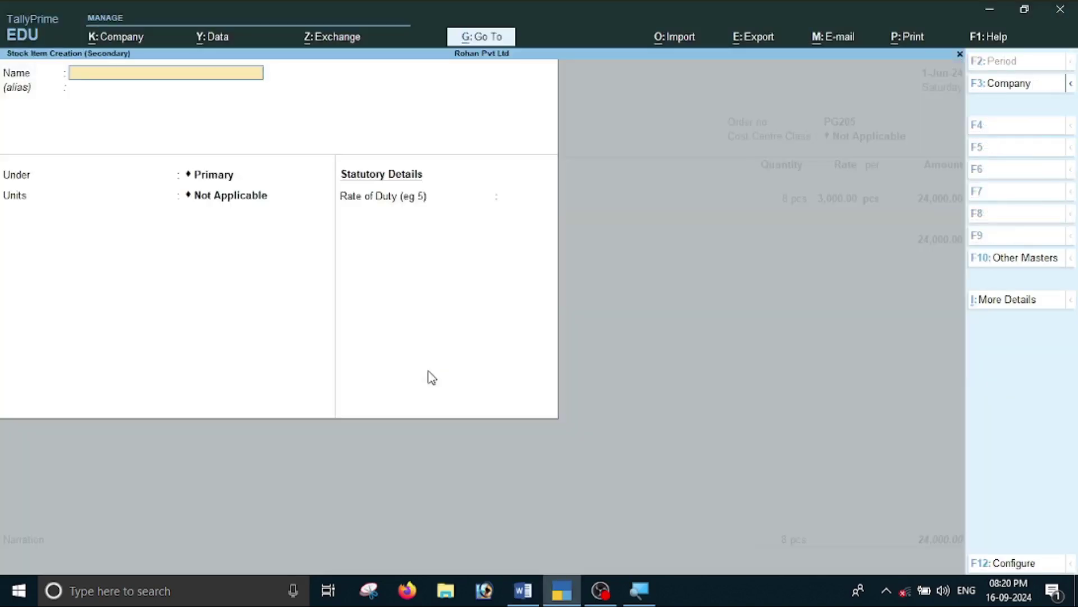
text(HDD)
key(alt+Tab)
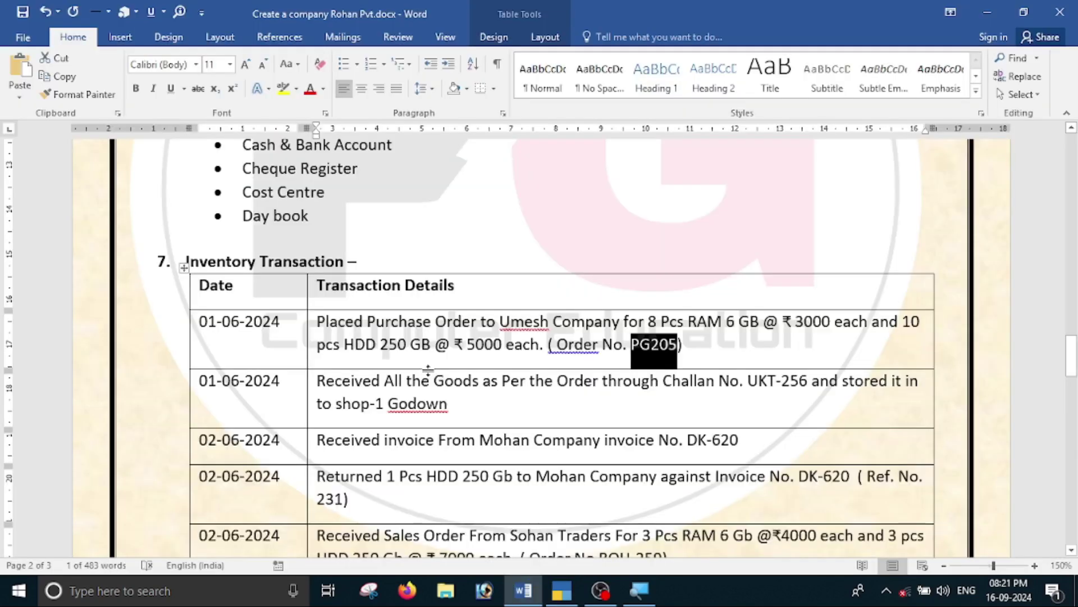
key(alt+Tab)
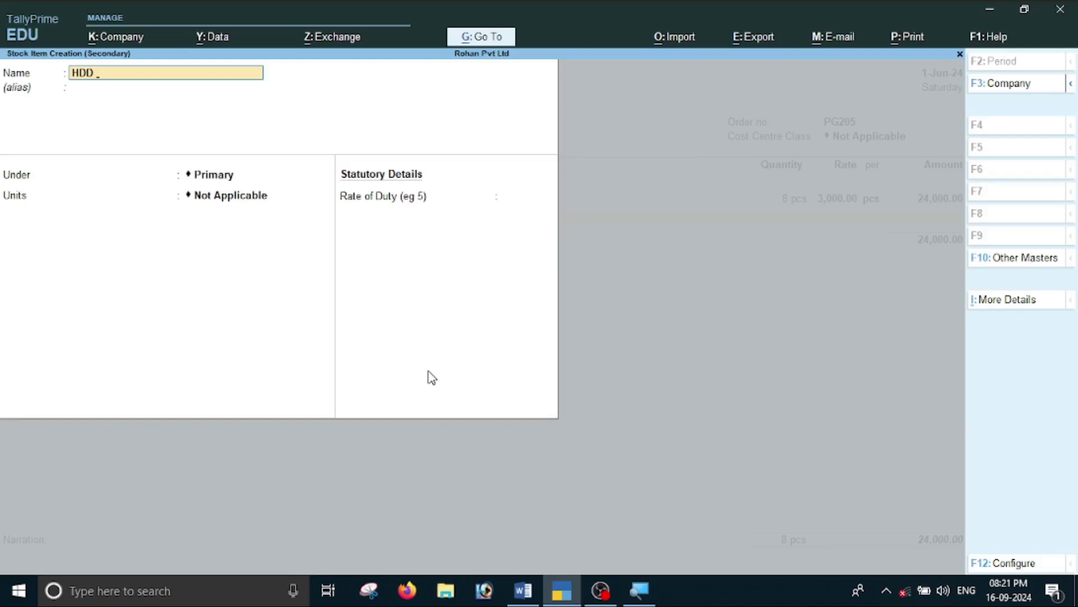
text(Gb)
key(Return)
key(Return)
key(Down)
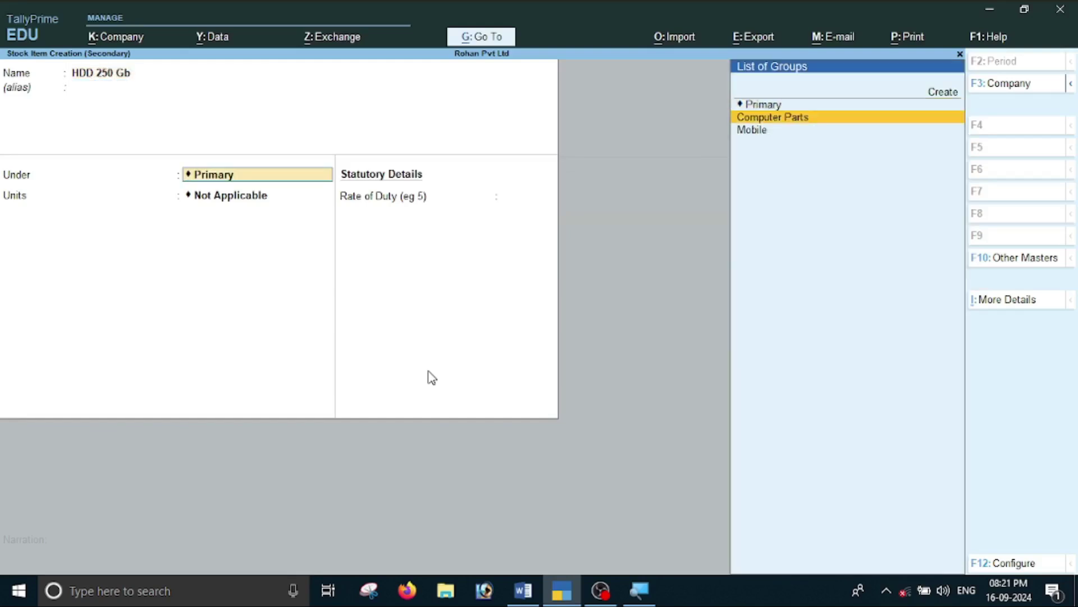
key(Return)
key(Down)
key(Return)
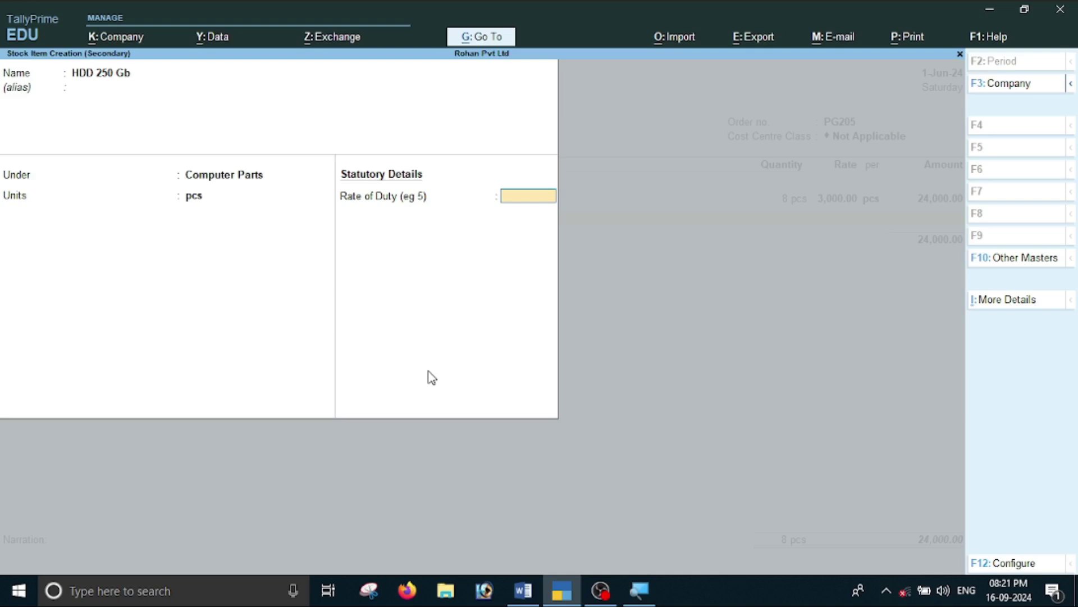
key(Return)
key(Return)
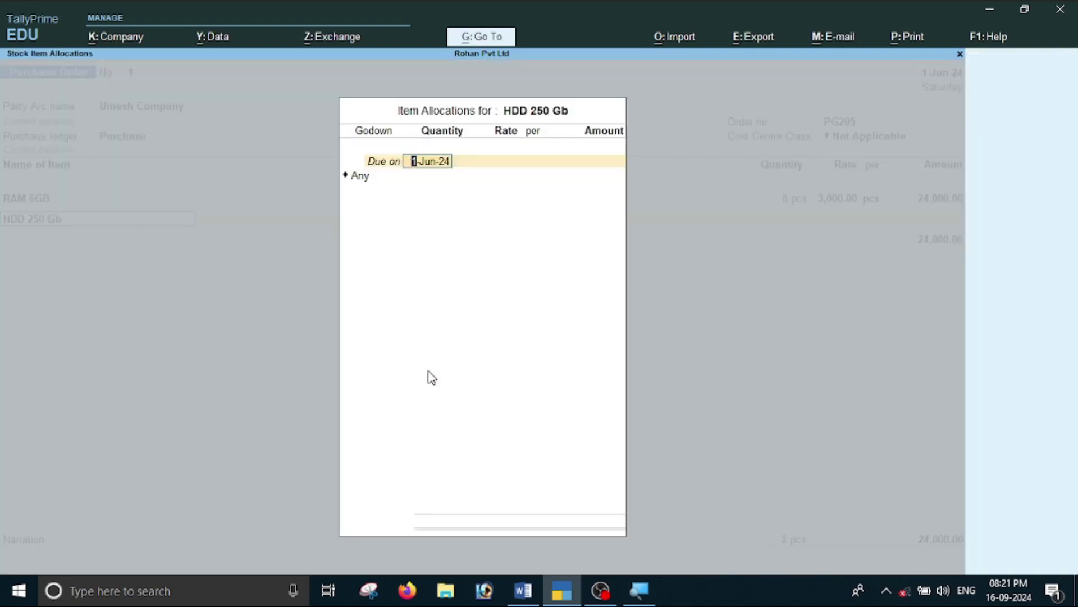
key(Return)
key(Return)
Allocate 10 pcs of HDD 250 Gb at 5,000 each and end the item list at 74,000.
key(alt+Tab)
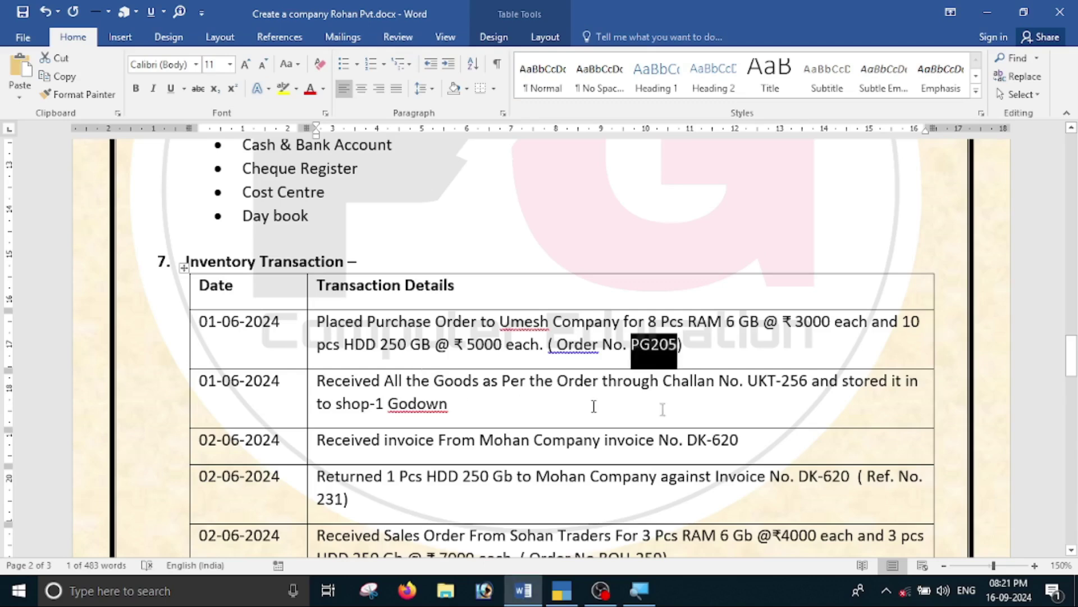
key(alt+Tab)
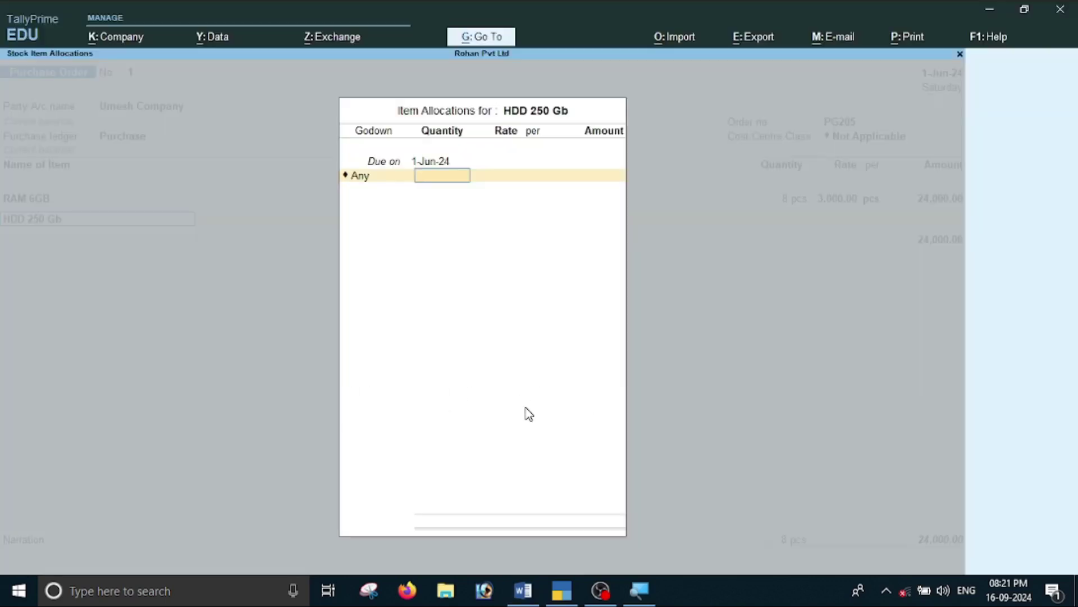
text(10)
key(Return)
key(alt+Tab)
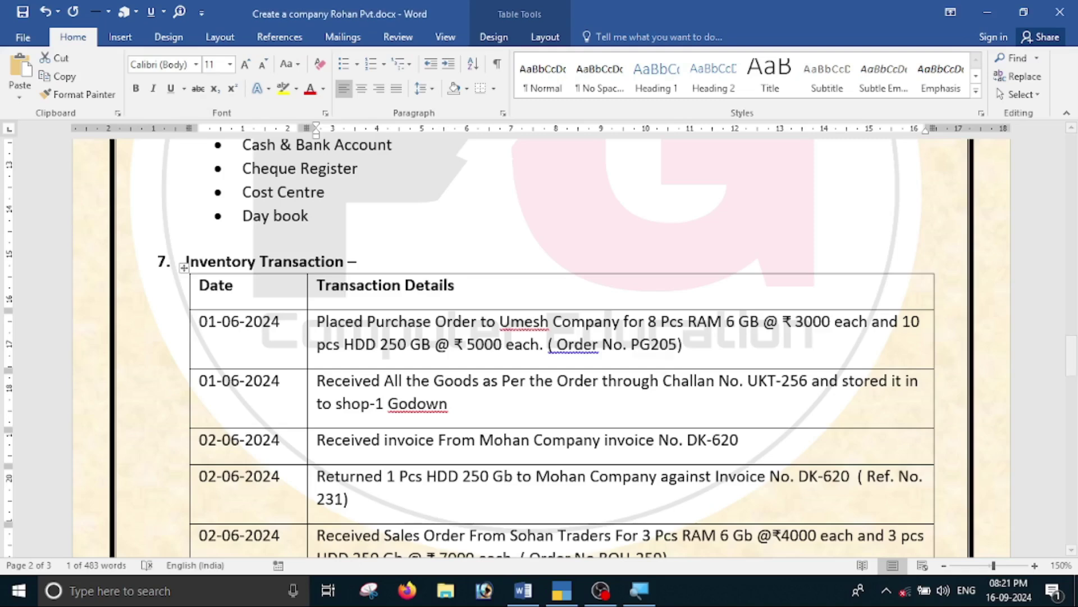
key(alt+Tab)
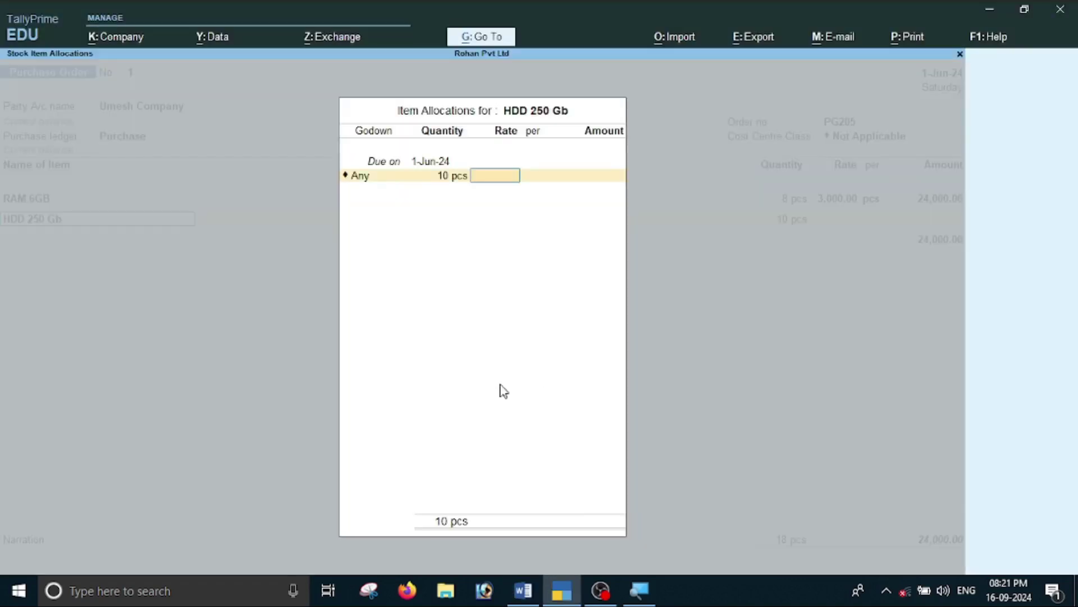
text(5000)
key(Return)
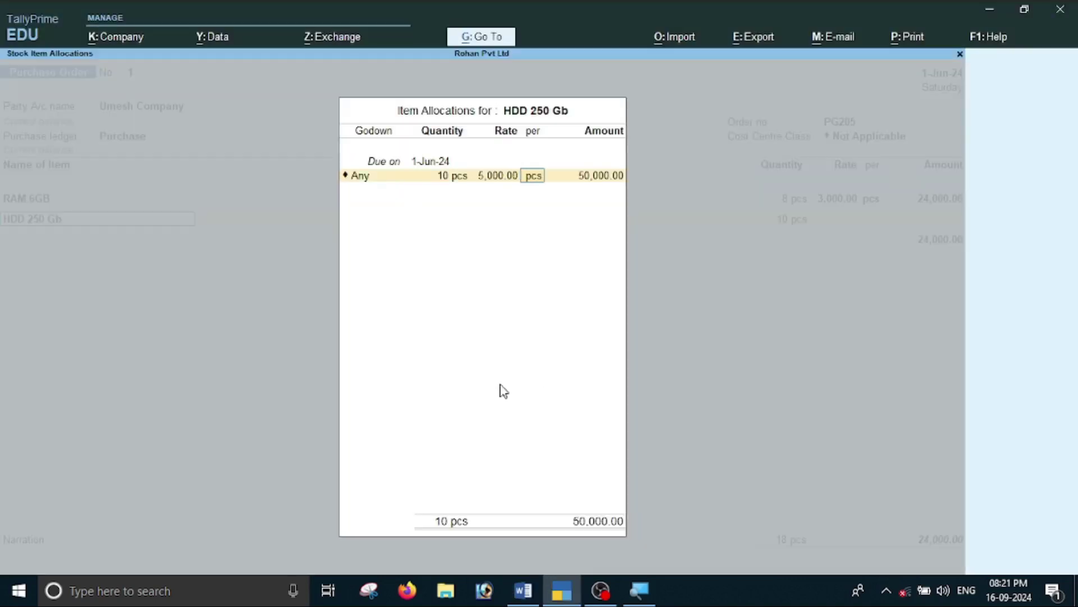
key(Return)
key(Return)
key(Return)
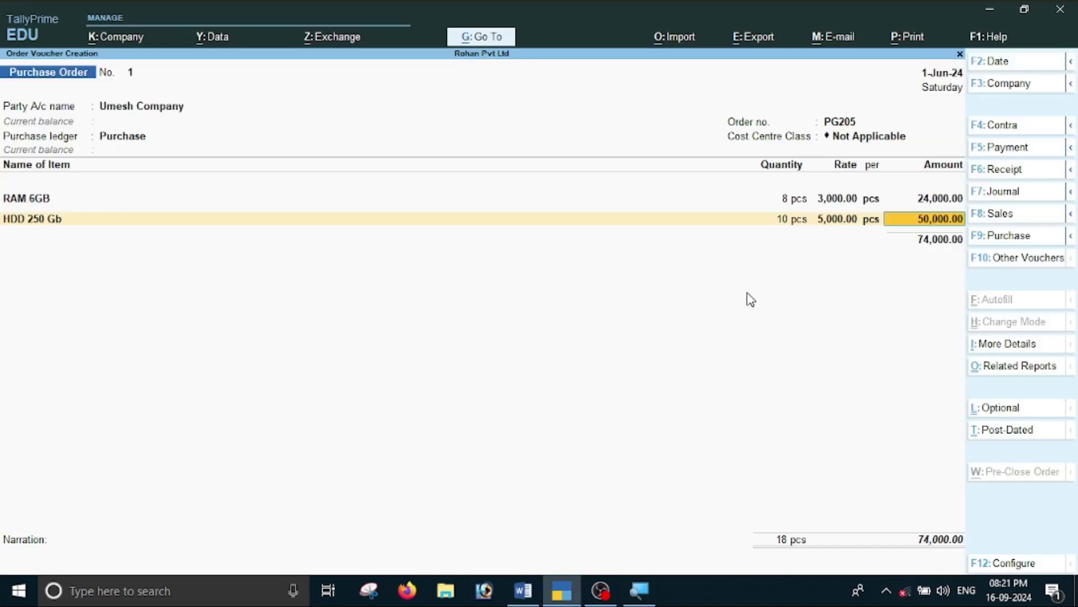
key(Return)
key(Return)
key(Return)
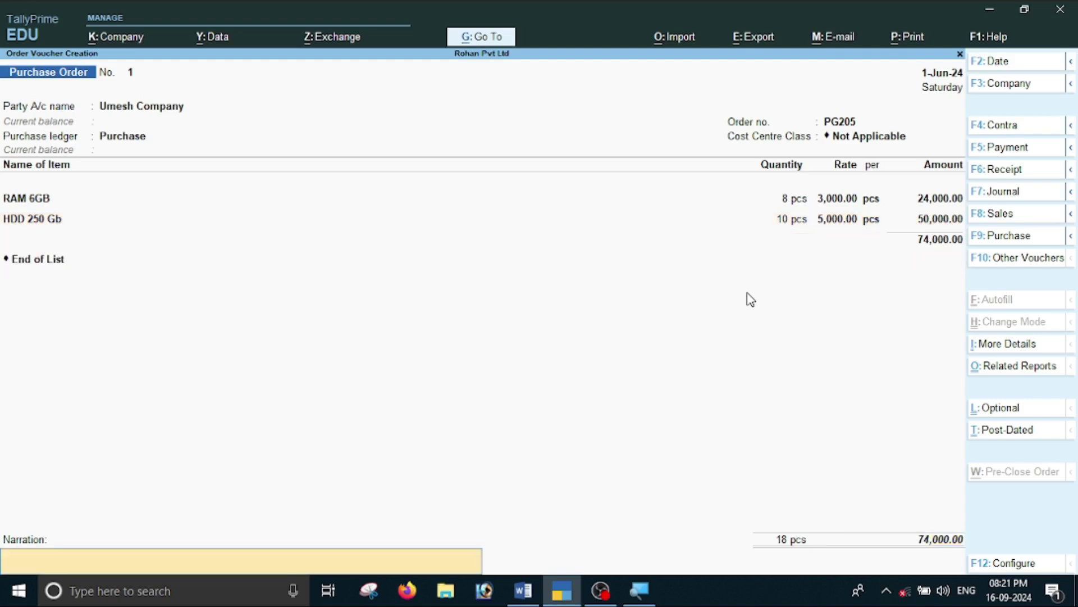
Save purchase order PG205 and leave voucher entry.
key(Return)
key(Return)
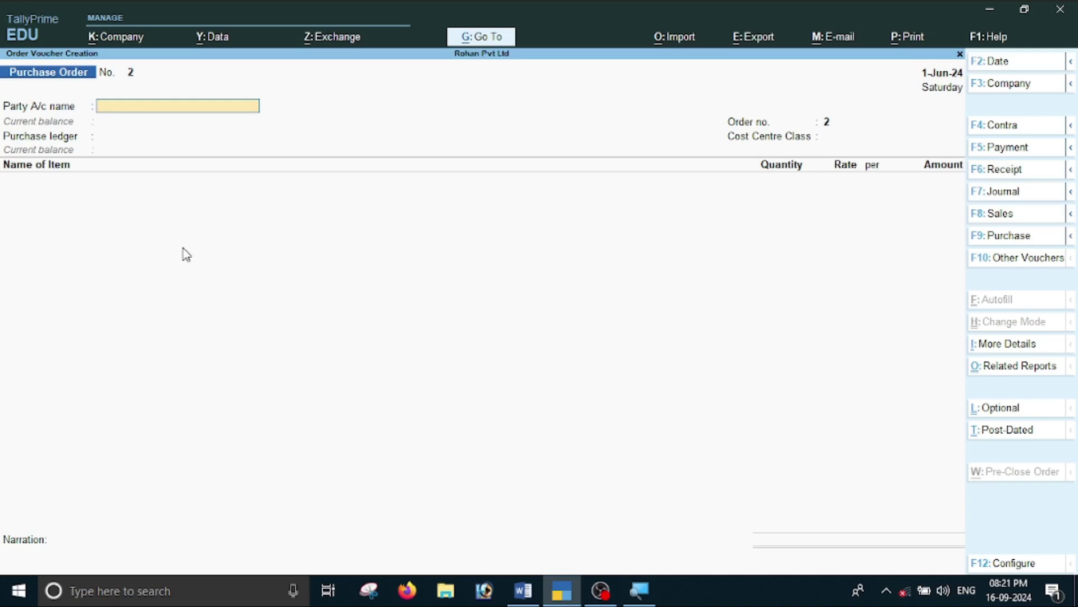
key(Escape)
key(Return)
View Purchase Order Outstandings for all orders, confirming PG205 (18 pcs, 74,000), then return to Word.
key(Down)
key(Down)
key(Down)
key(Down)
key(Down)
key(Down)
key(Down)
key(Return)
key(Down)
key(Down)
key(Down)
key(Down)
key(Down)
key(Down)
key(Down)
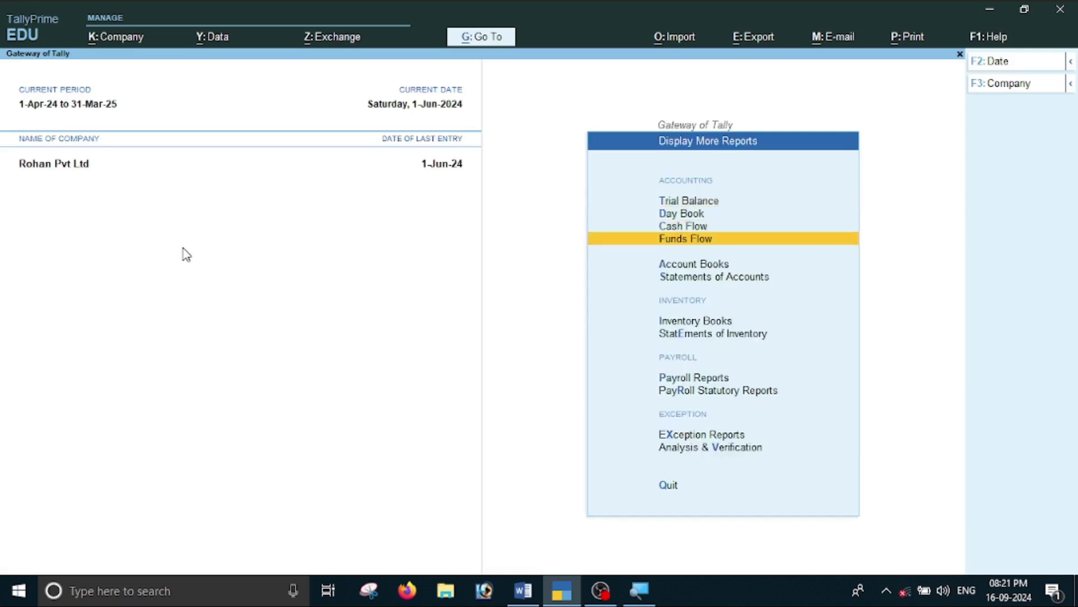
key(Return)
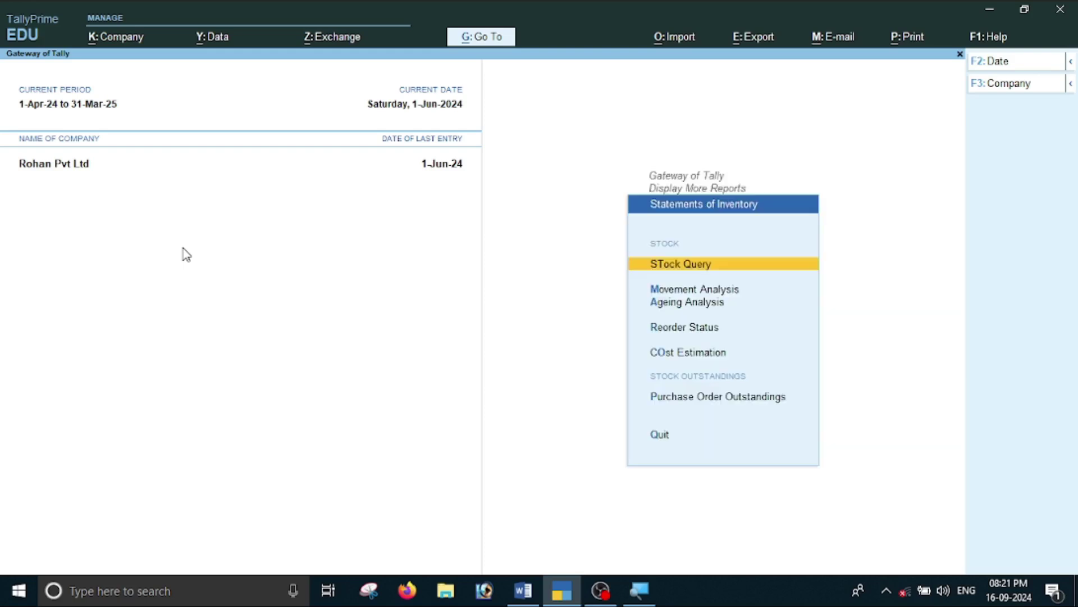
key(Down)
key(Down)
key(Down)
key(Down)
key(Down)
key(Down)
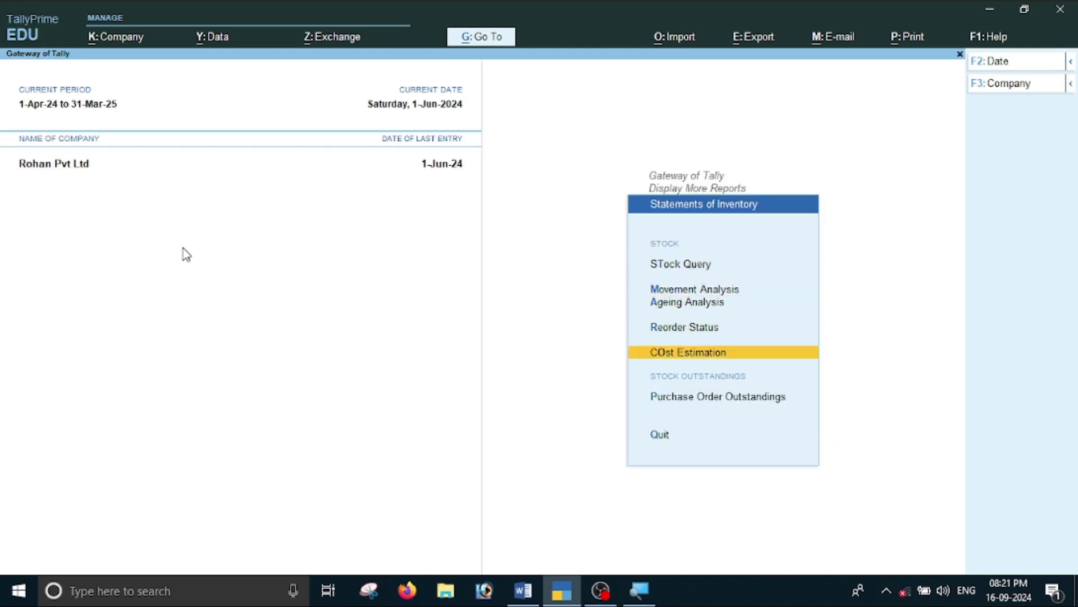
key(Up)
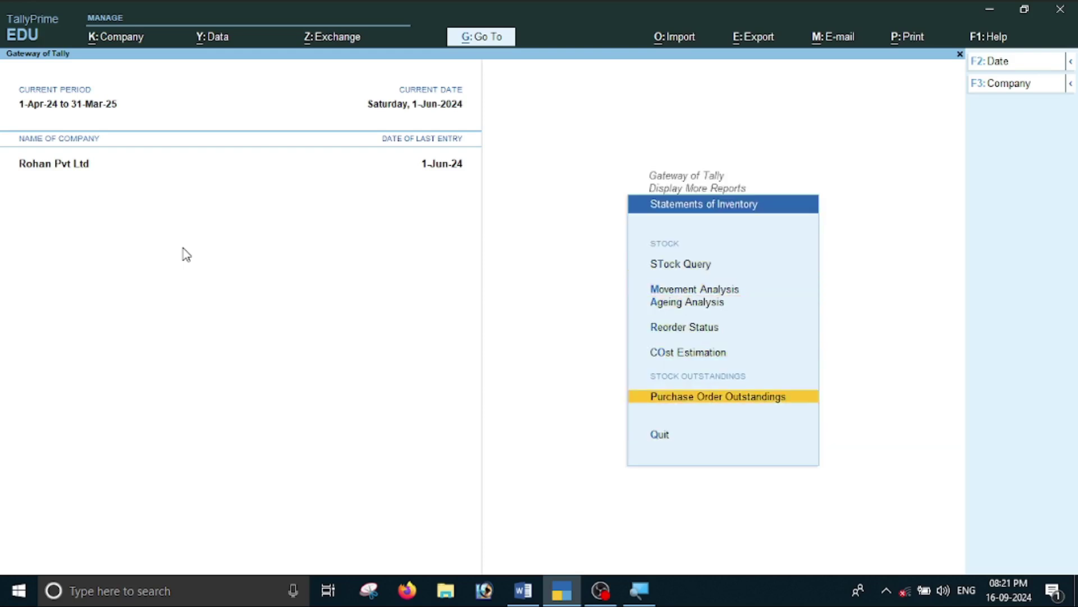
key(Return)
key(Down)
key(Down)
key(Down)
key(Down)
key(Down)
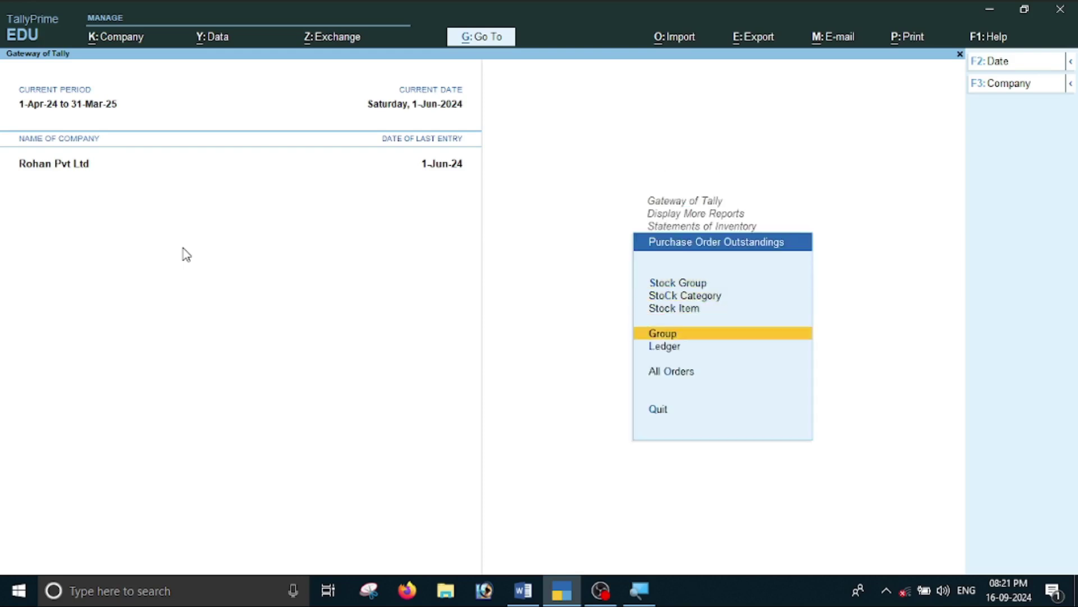
key(Return)
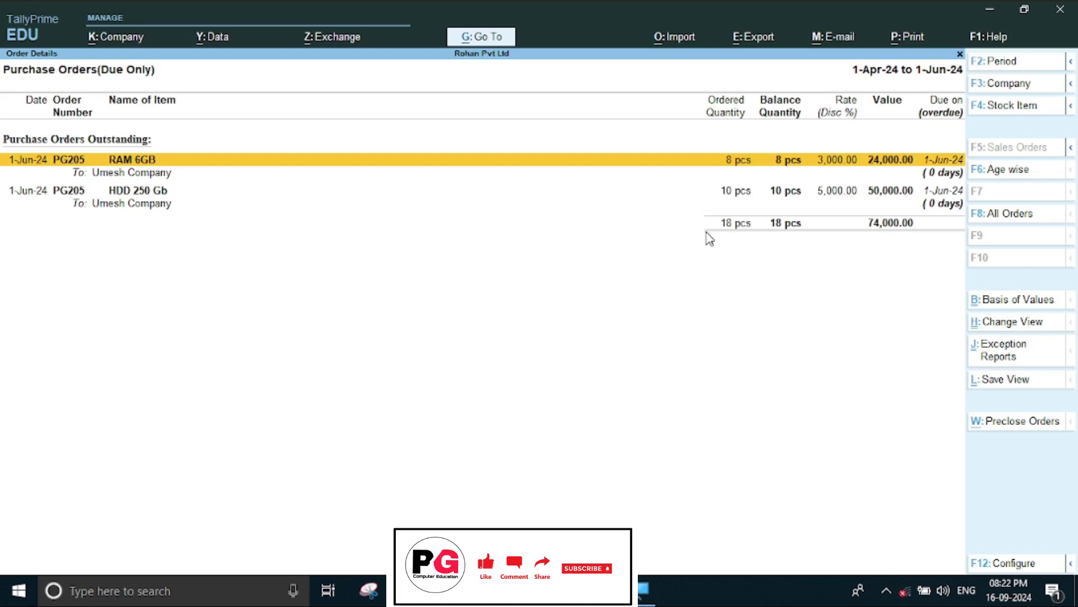
key(Escape)
key(Escape)
key(Escape)
key(Escape)
key(Escape)
key(alt+Tab)
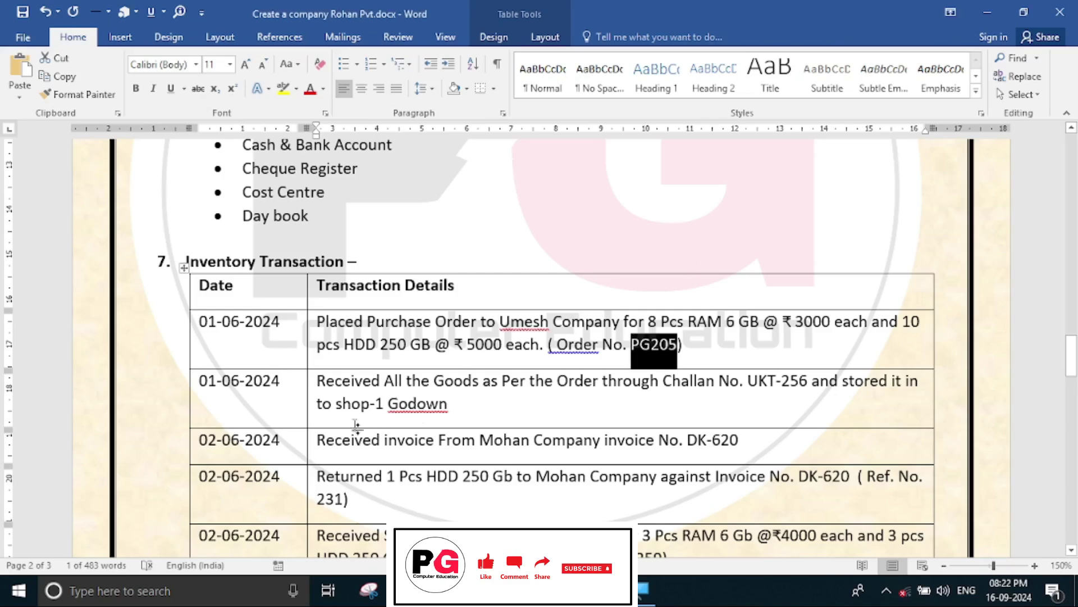
scroll(302, 413, down, 2)
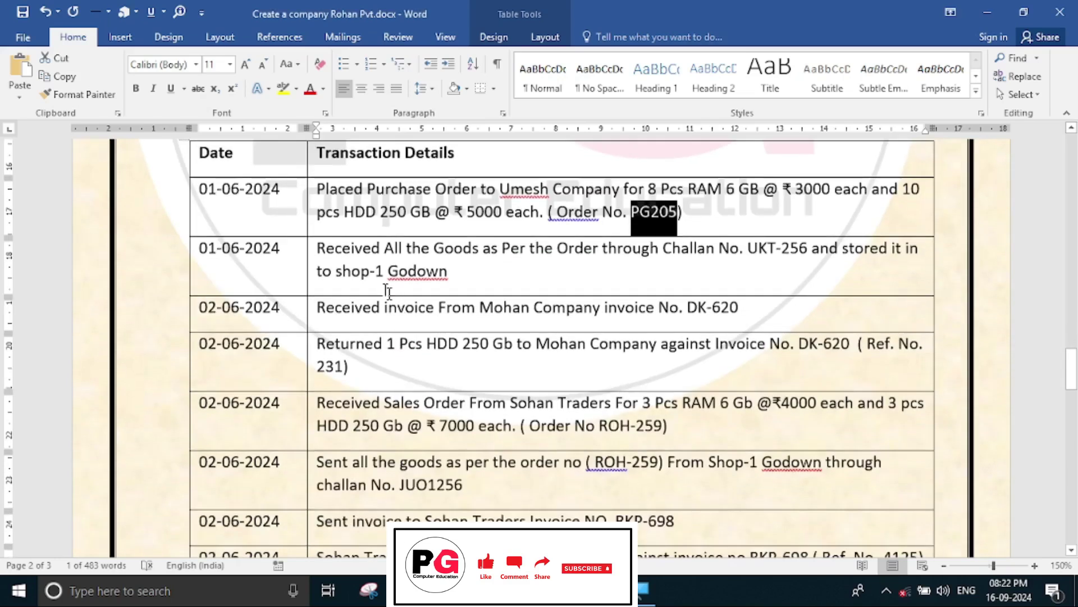
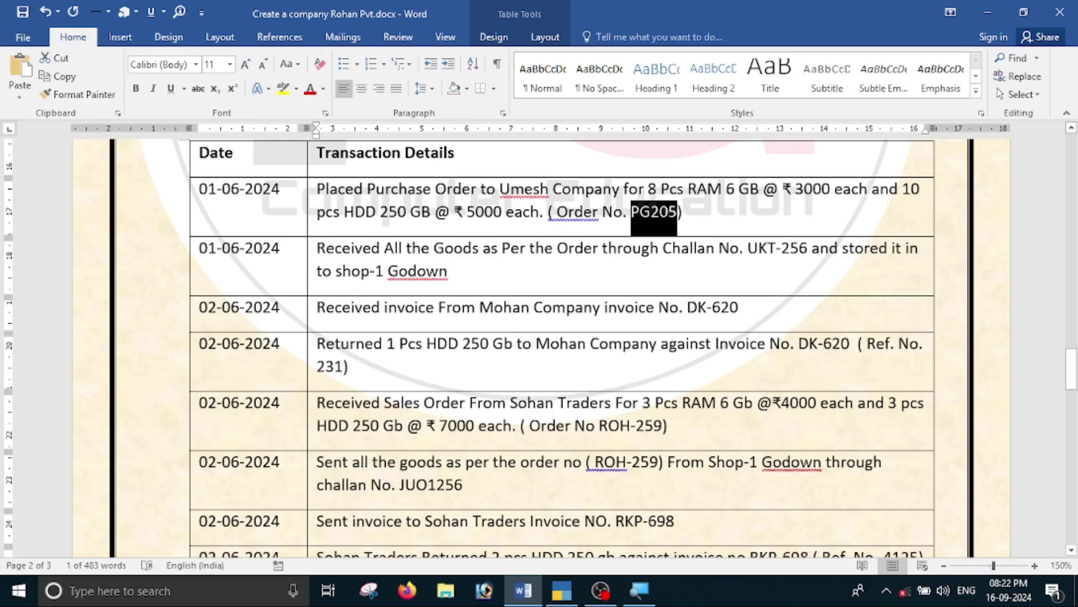
Activate the inactive Receipt Note voucher type and start a blank Receipt Note No. 1 dated 1-Jun-24.
key(alt+Tab)
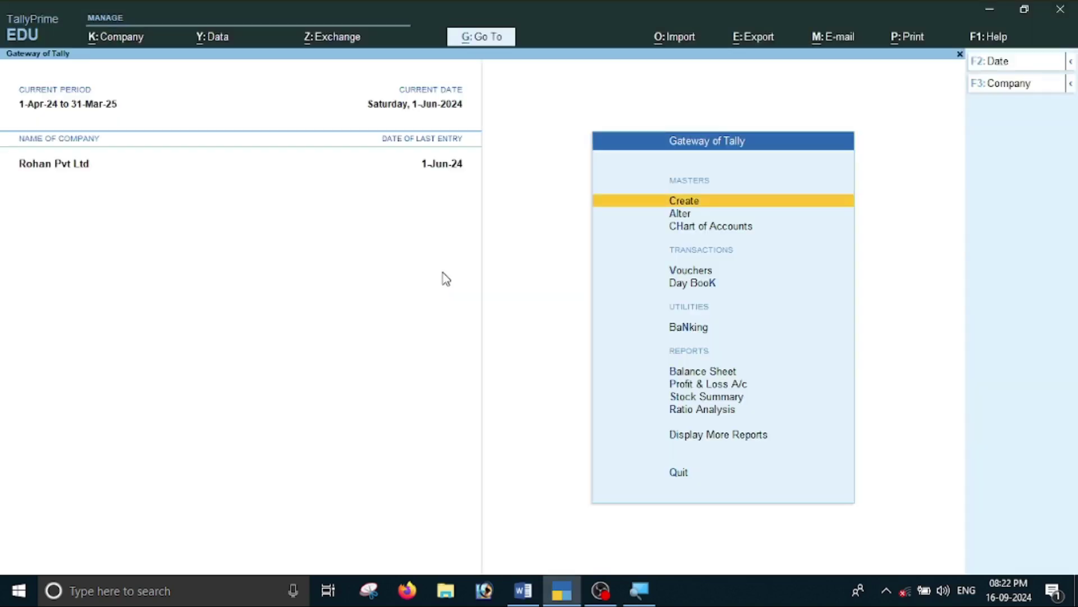
key(Down)
key(Down)
key(Down)
key(Return)
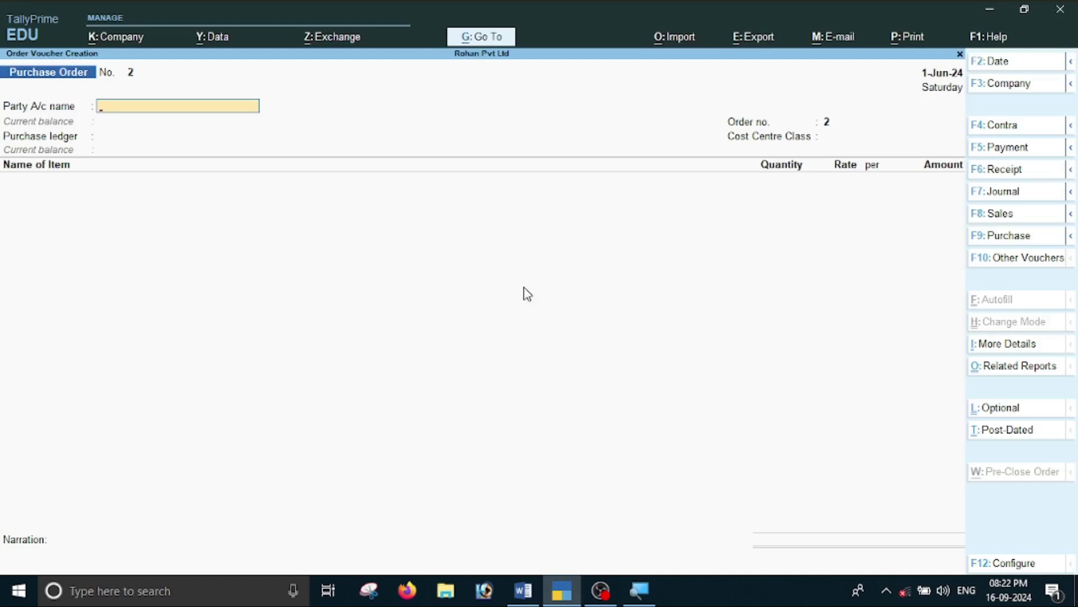
click(1005, 268)
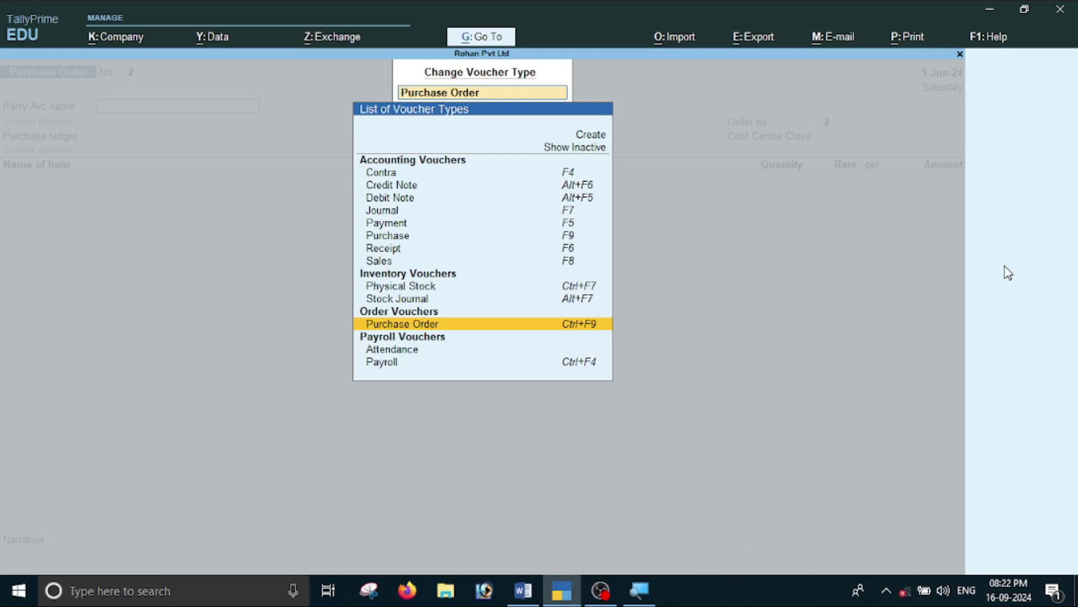
key(Up)
key(Up)
key(Up)
key(Up)
key(Up)
key(Up)
key(Up)
key(Up)
key(Up)
key(Up)
key(Up)
key(Return)
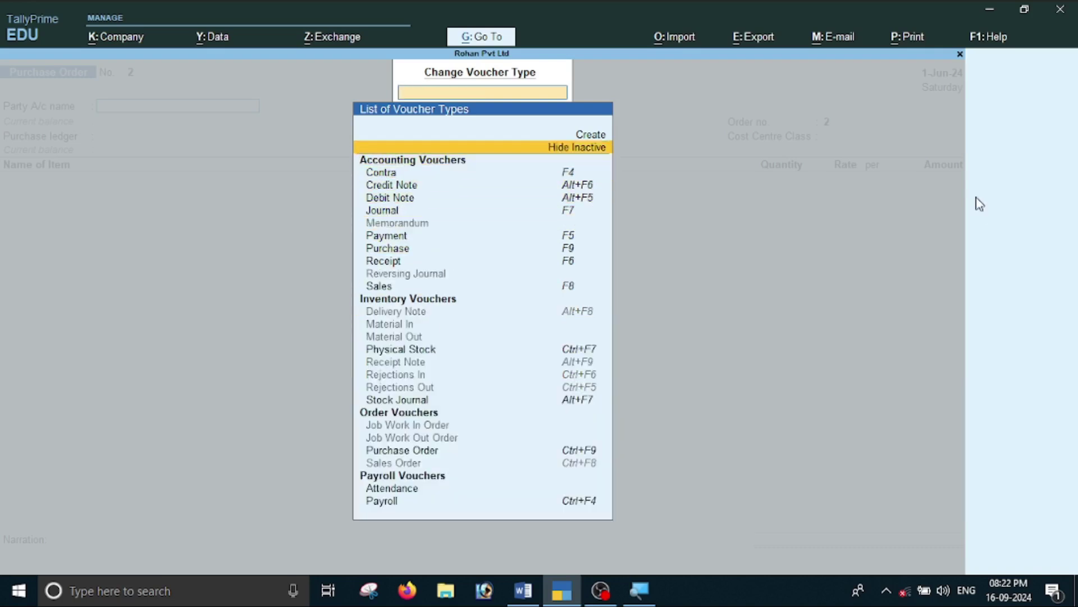
key(Down)
key(Down)
key(Down)
key(Down)
key(Down)
key(Down)
key(Down)
key(Down)
key(Down)
key(Down)
key(Down)
key(Down)
key(Down)
key(Down)
key(Down)
key(Down)
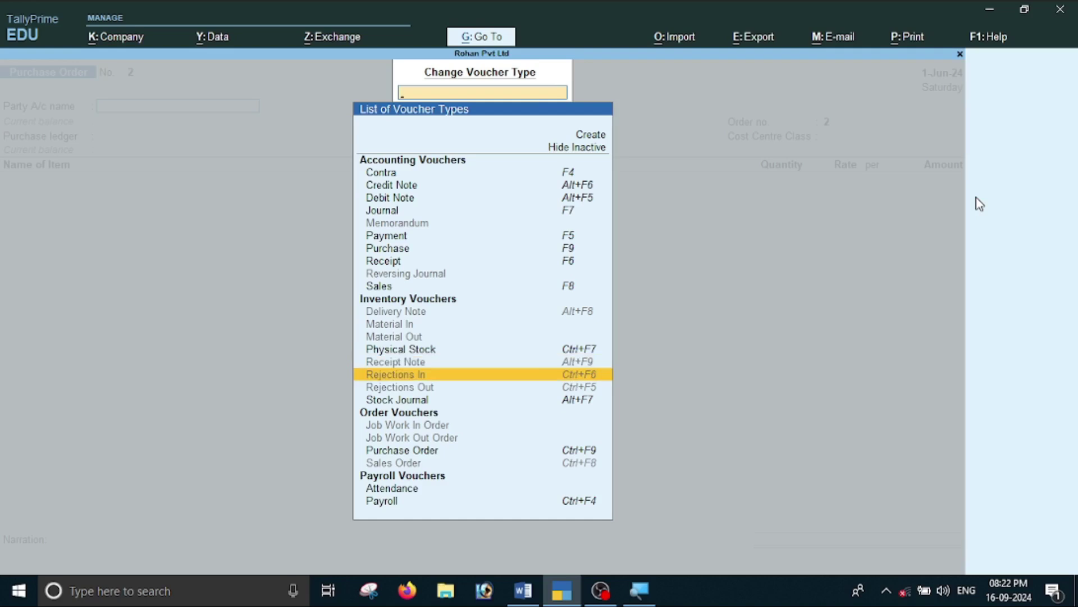
key(Up)
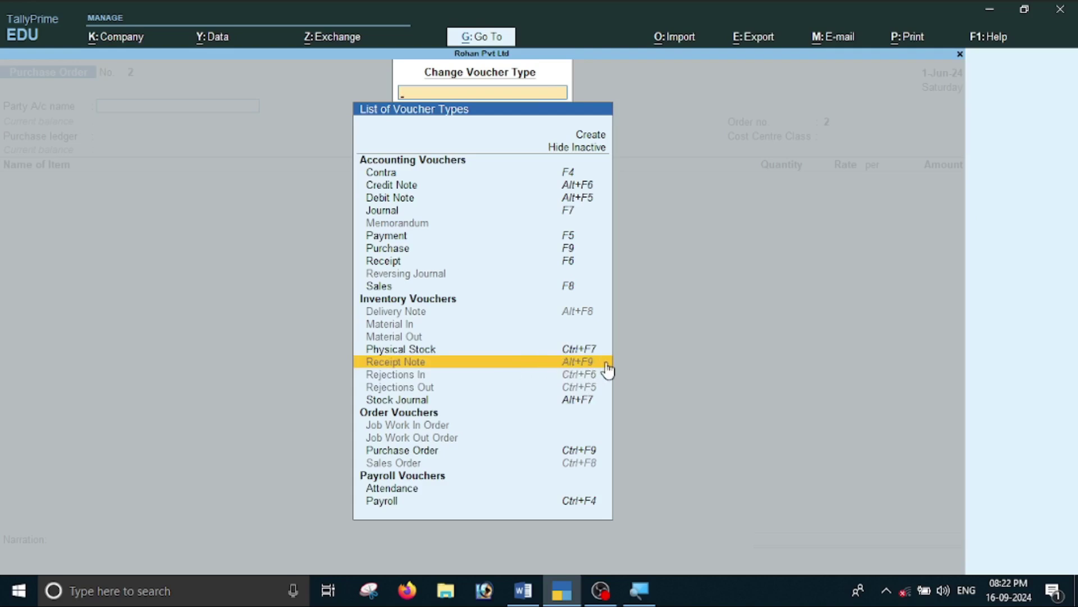
key(Return)
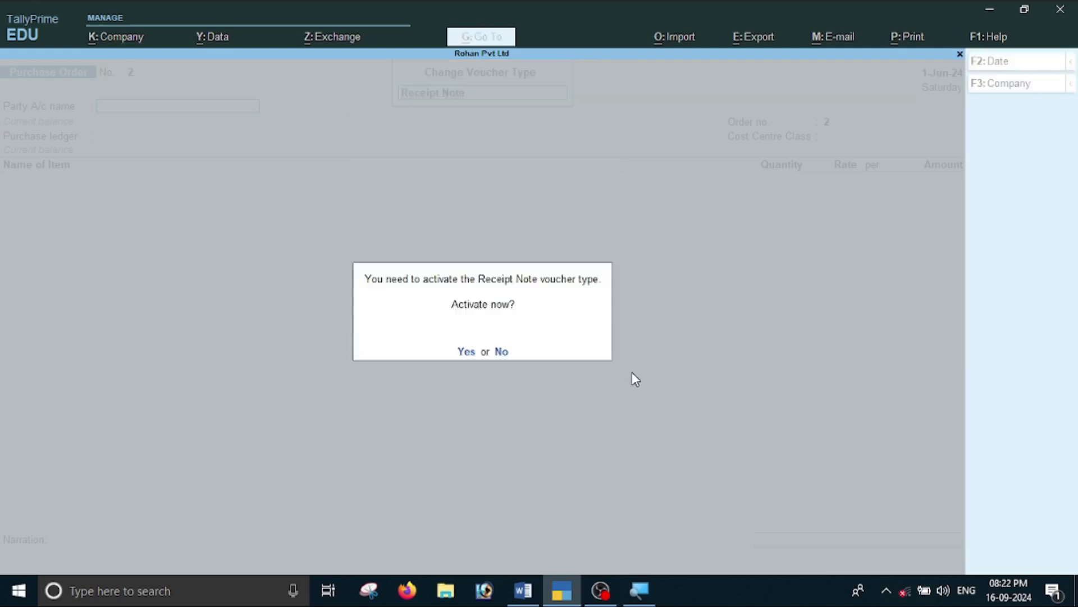
key(y)
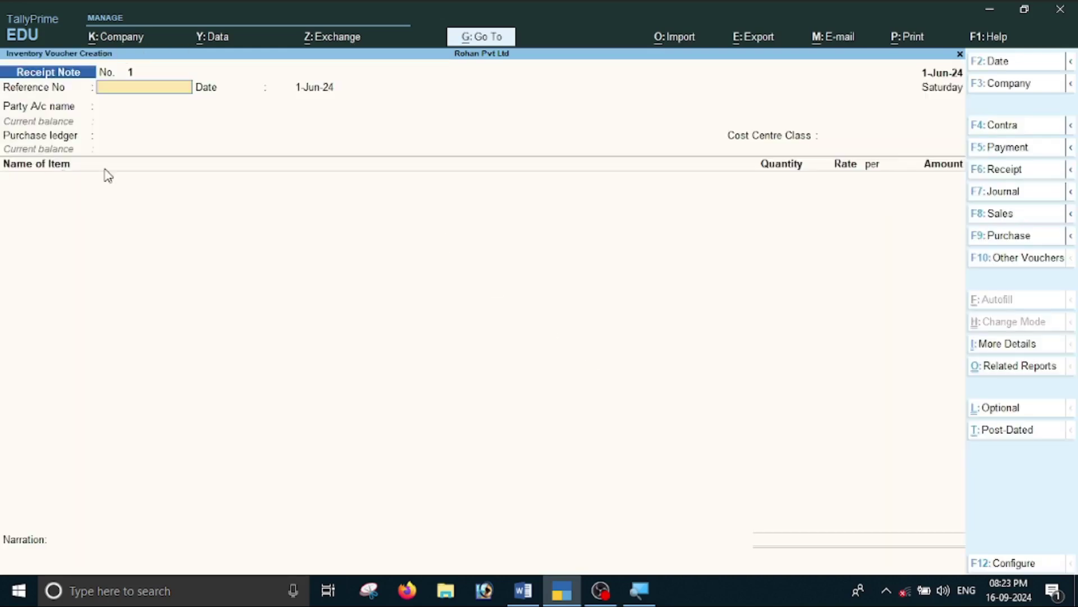
Set the Receipt Note date to 1-Jun-24 and enter reference UKT-256 copied from Word.
key(alt+Tab)
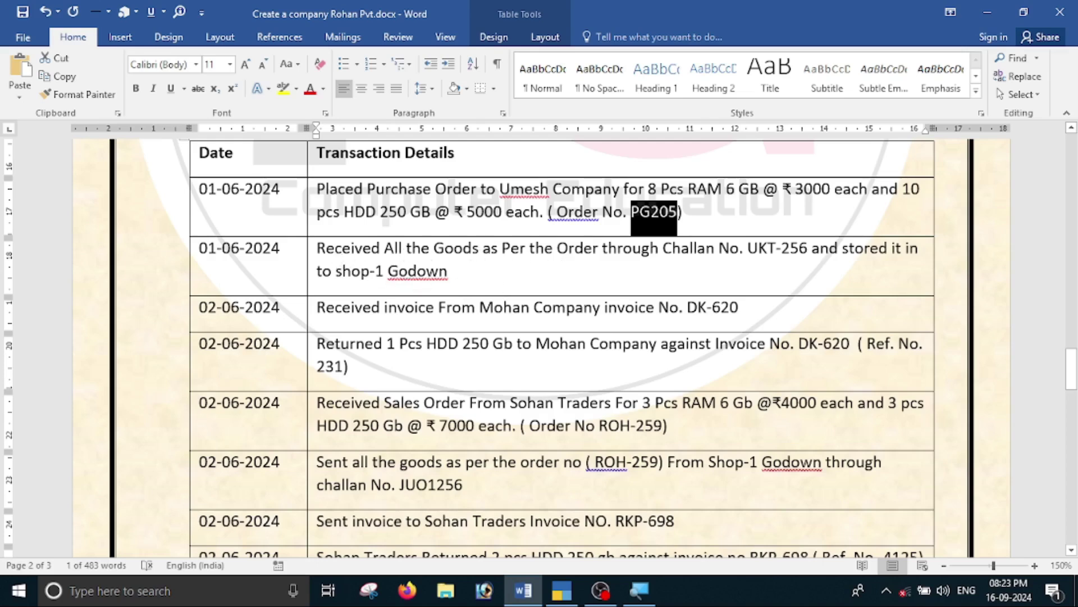
key(alt+Tab)
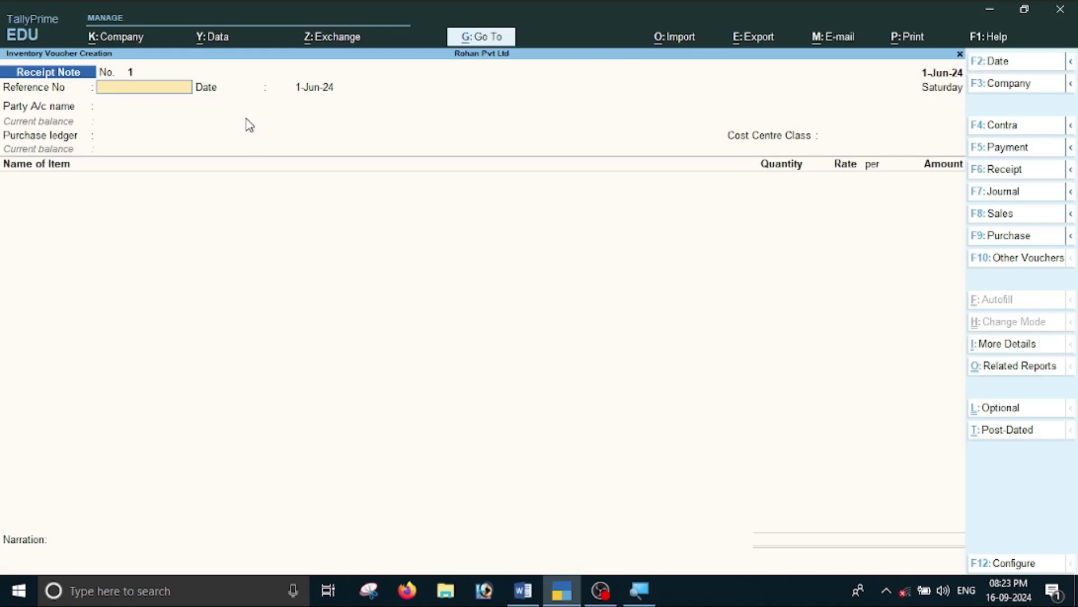
key(F2)
key(alt+Tab)
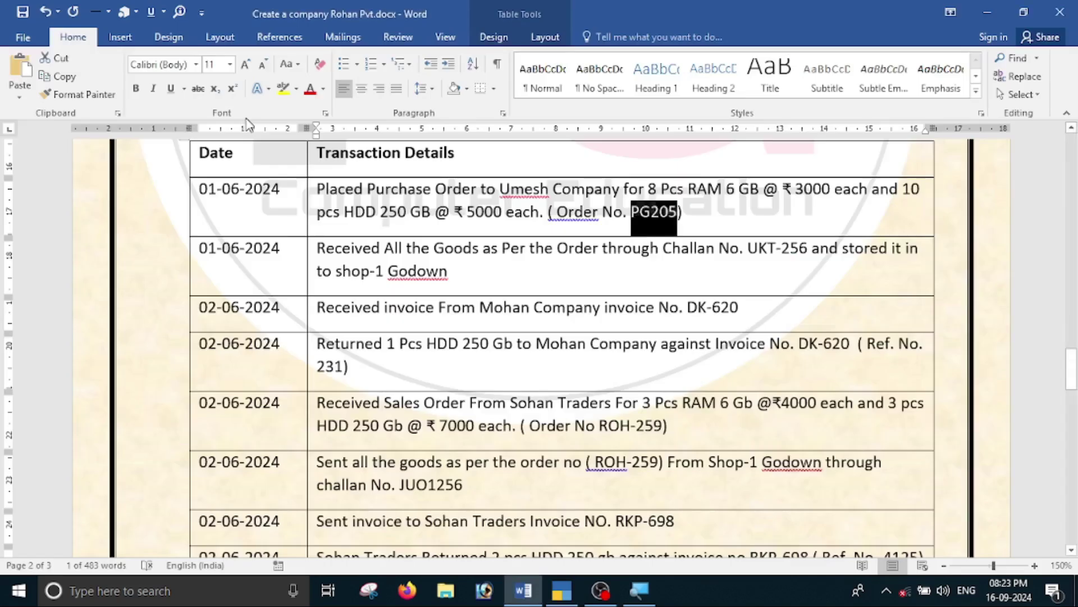
key(alt+Tab)
text(1-06)
key(Return)
key(alt+Tab)
drag(747, 248, 812, 248)
key(ctrl+c)
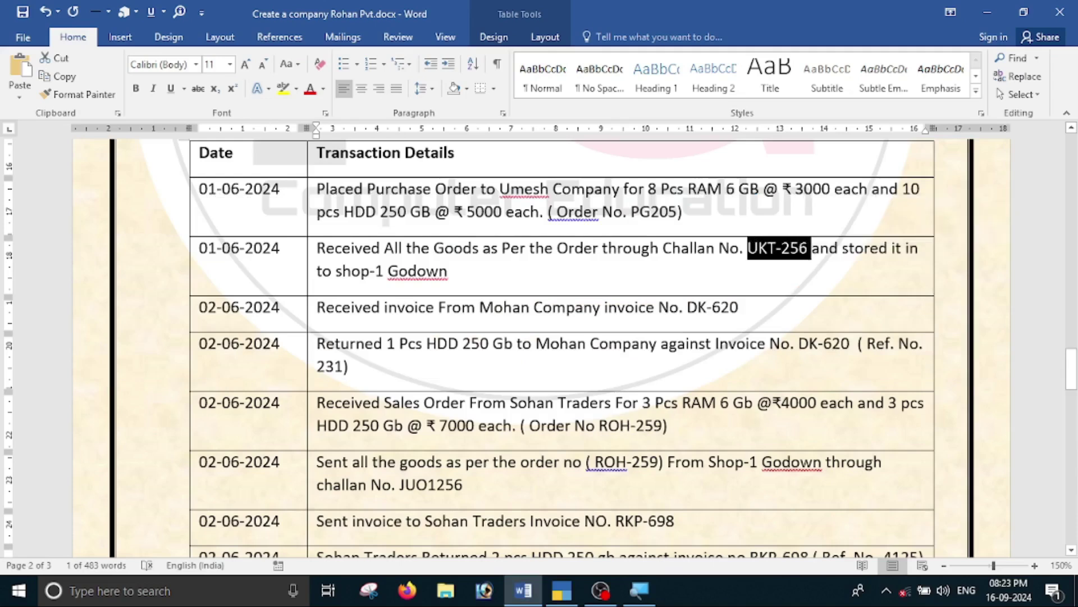
key(alt+Tab)
key(ctrl+v)
key(Return)
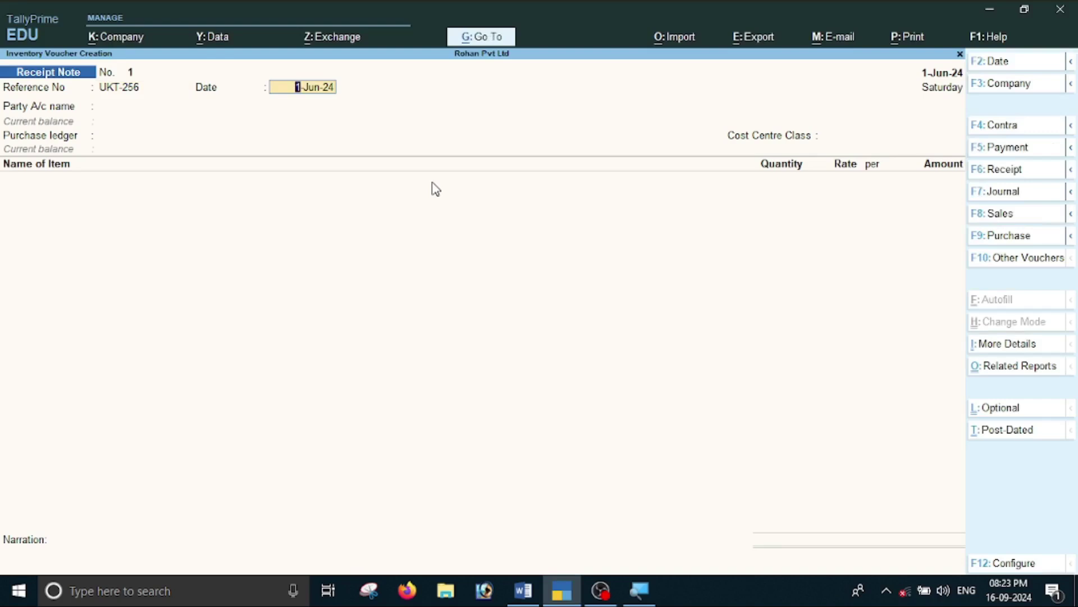
Select Umesh Company as the Party A/c name.
key(Return)
key(alt+Tab)
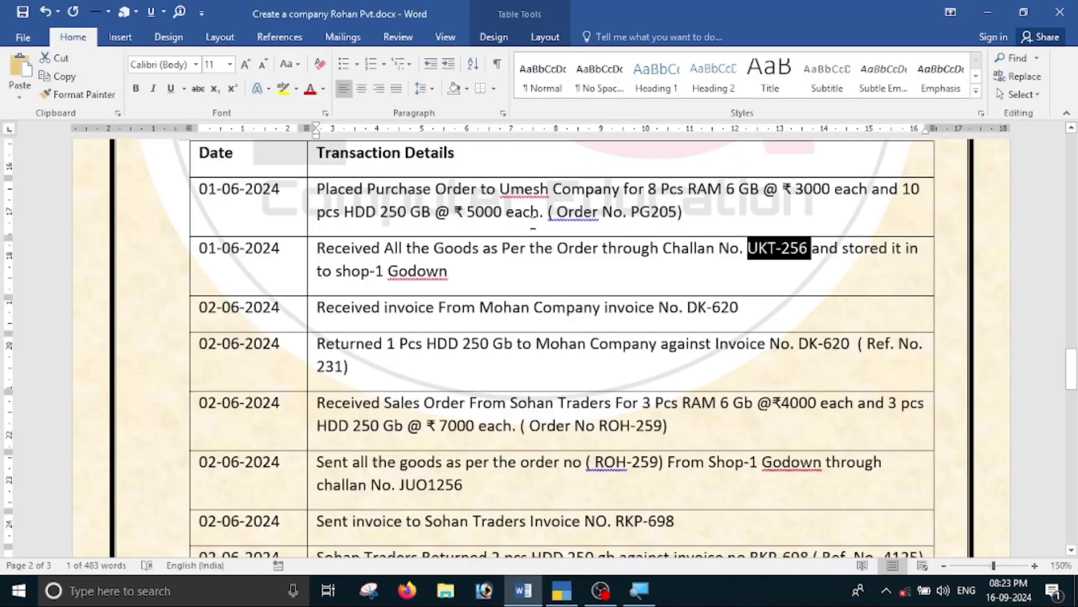
key(alt+Tab)
key(Down)
key(Down)
key(Down)
key(Down)
key(Up)
key(Up)
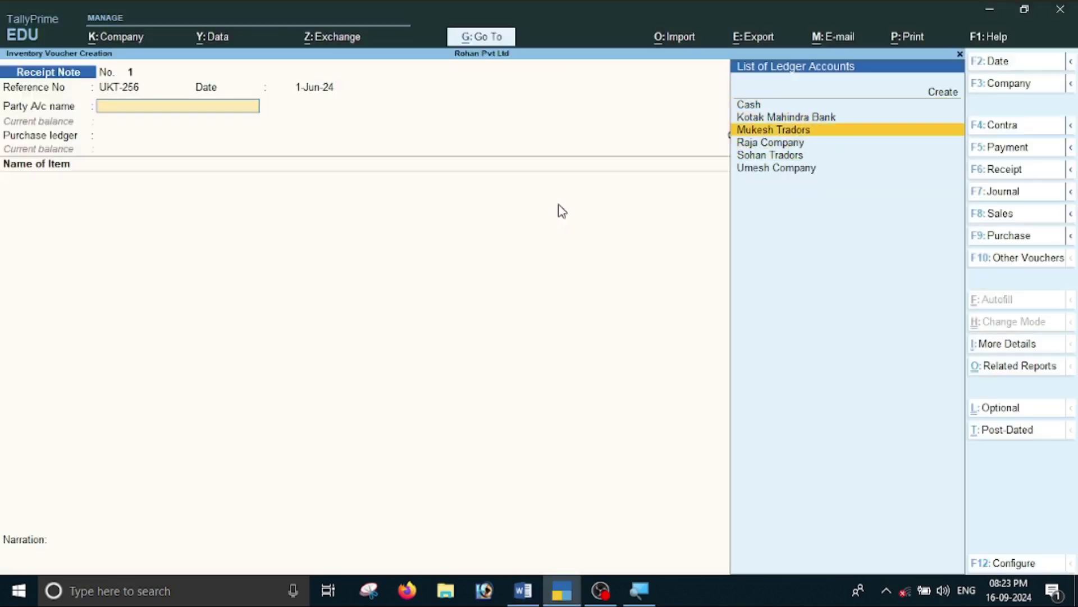
key(Down)
key(Down)
key(Down)
key(Return)
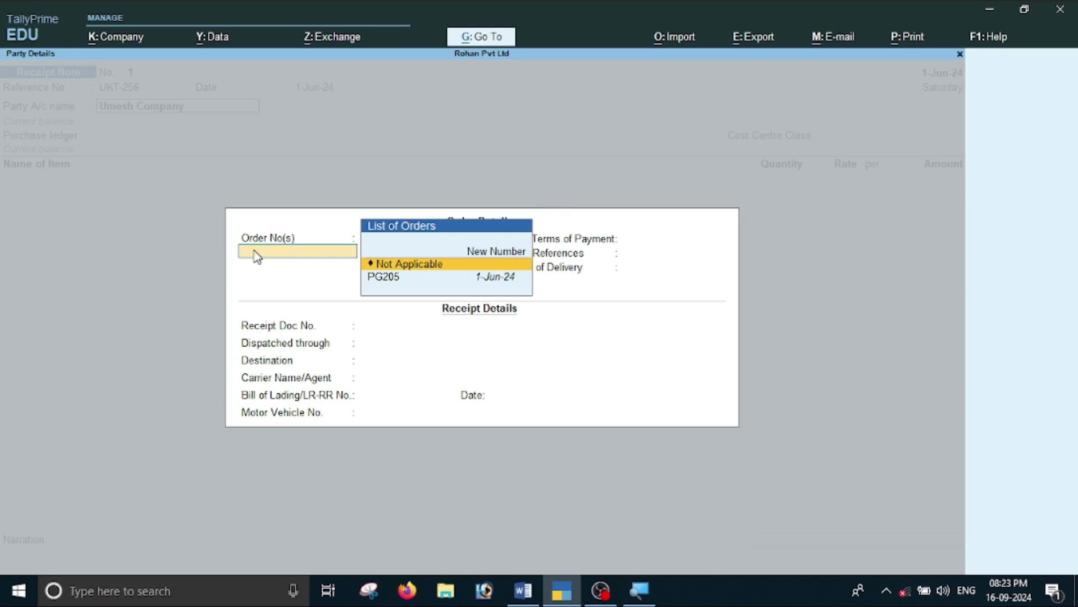
Link order PG205 under the Purchase ledger with cost centre class Not Applicable, bringing in RAM 6GB and HDD 250 Gb.
key(alt+Tab)
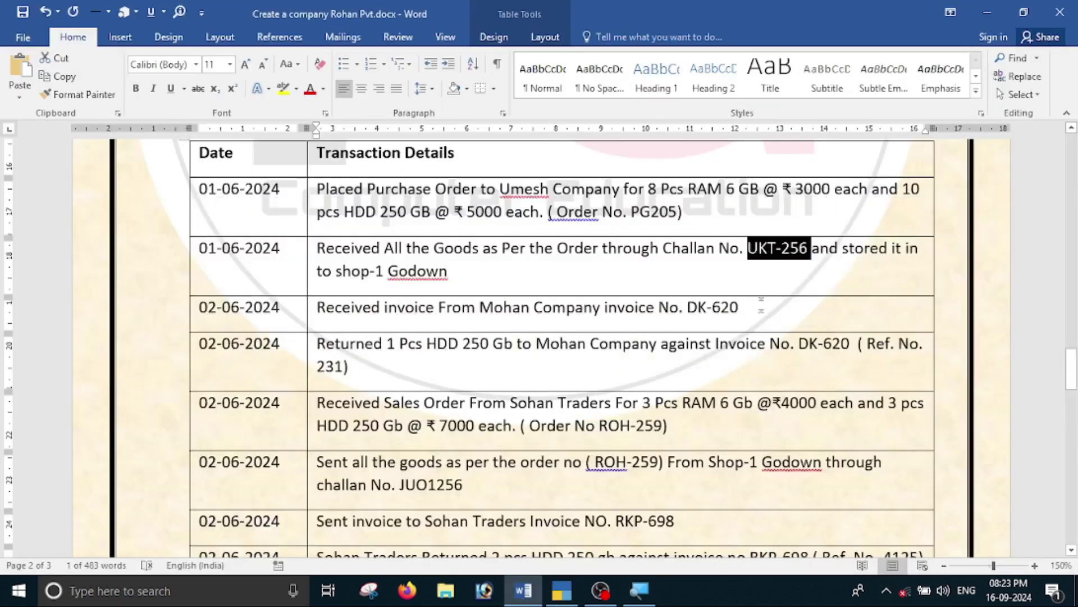
key(alt+Tab)
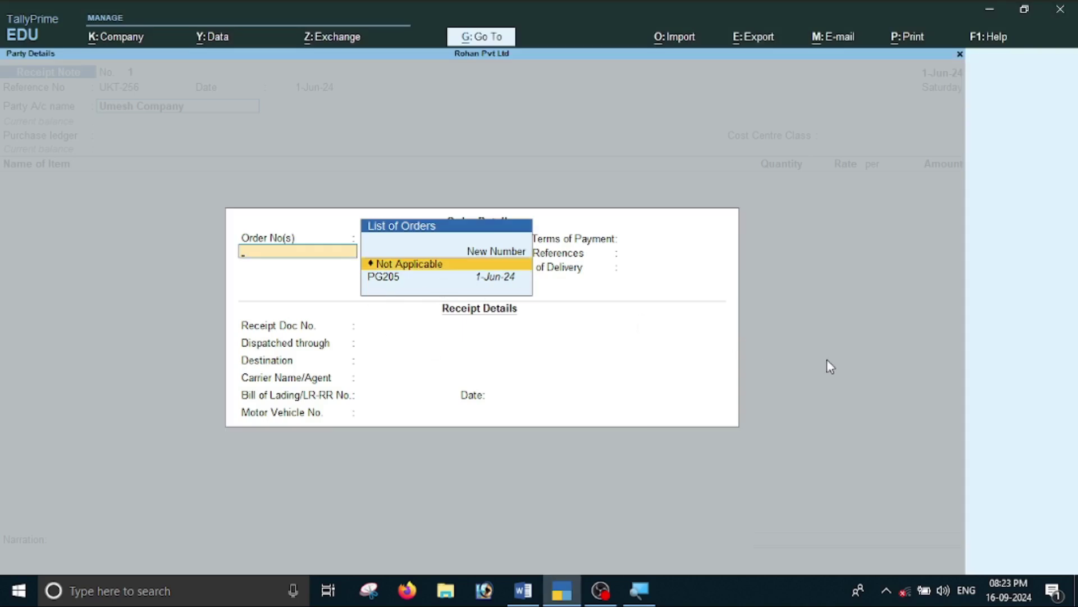
key(Down)
key(Return)
key(Return)
key(Return)
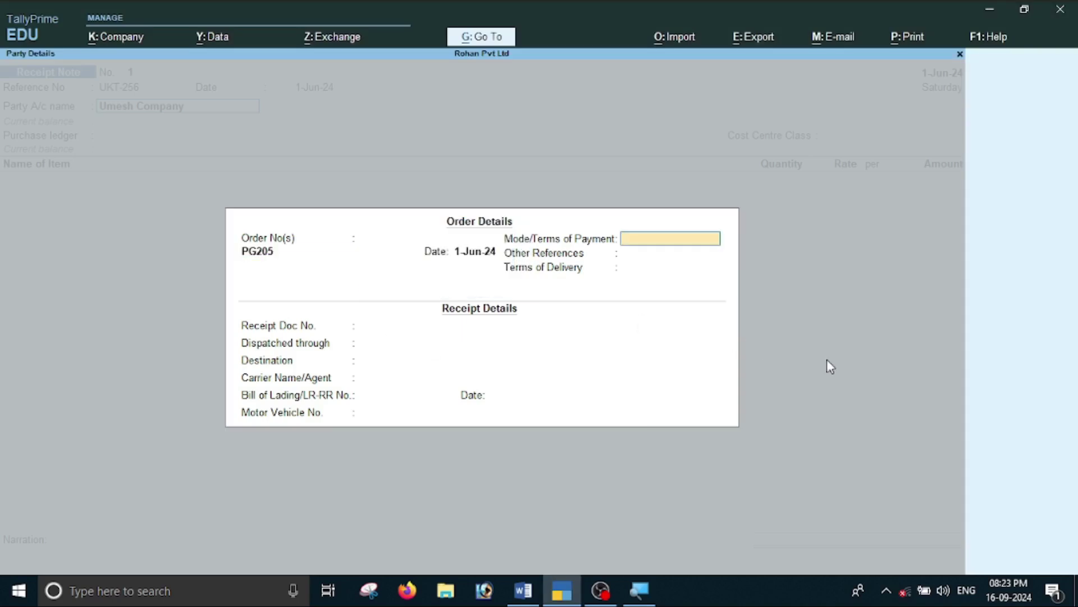
key(Return)
key(Return)
key(Return)
key(Return)
key(Return)
key(Return)
key(Return)
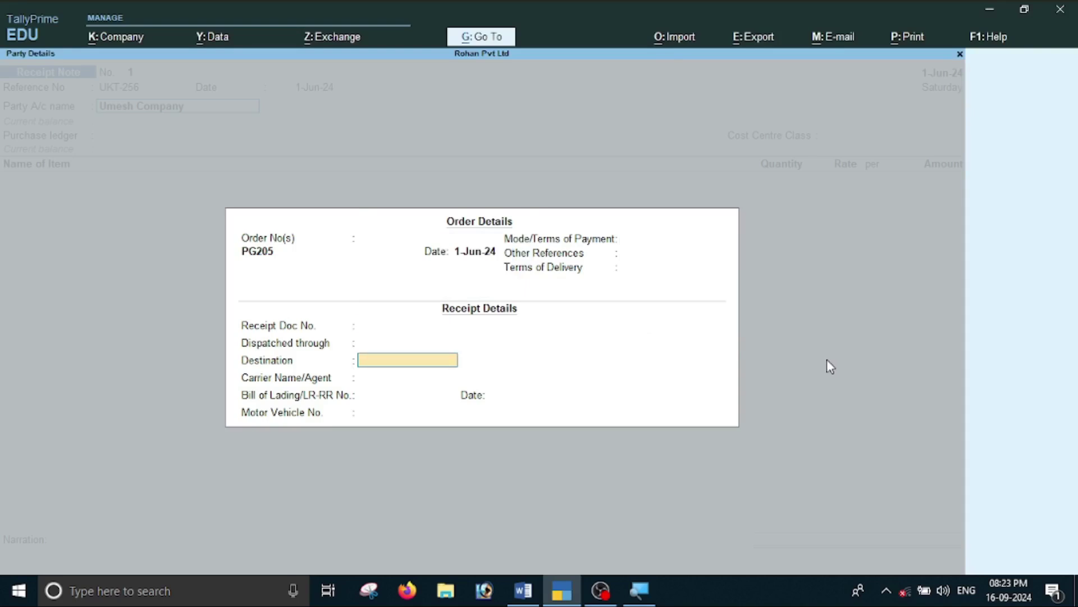
key(Return)
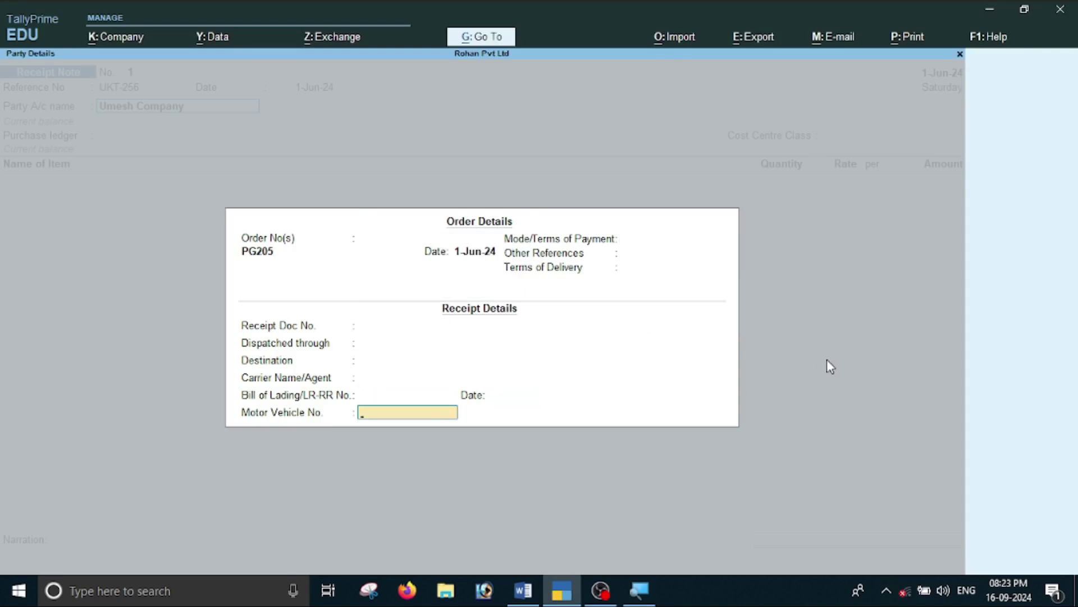
key(Return)
key(Return)
key(Return)
key(Return)
key(Return)
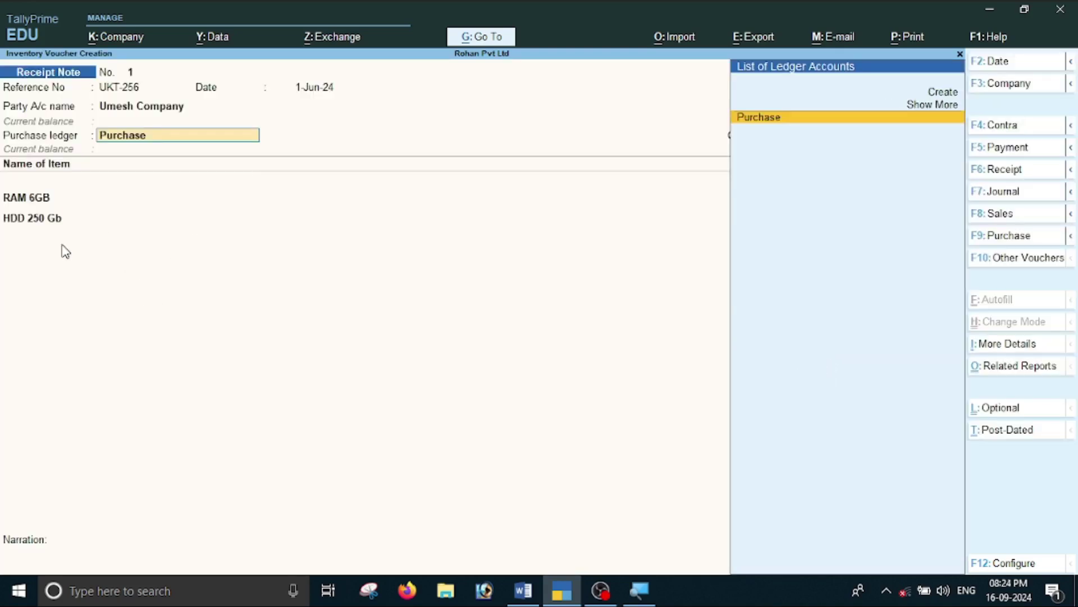
key(Return)
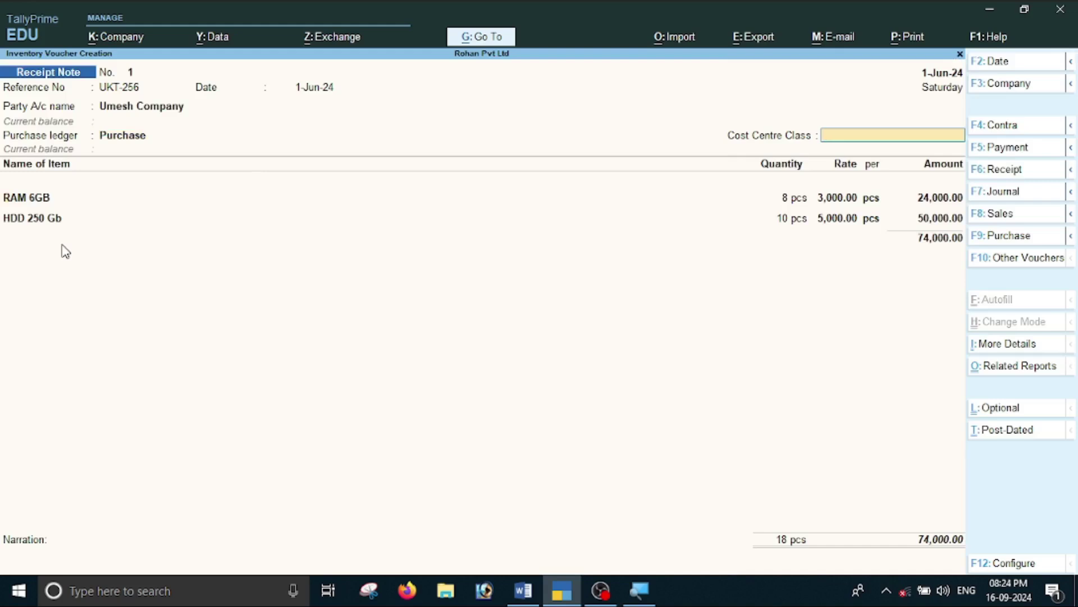
key(Return)
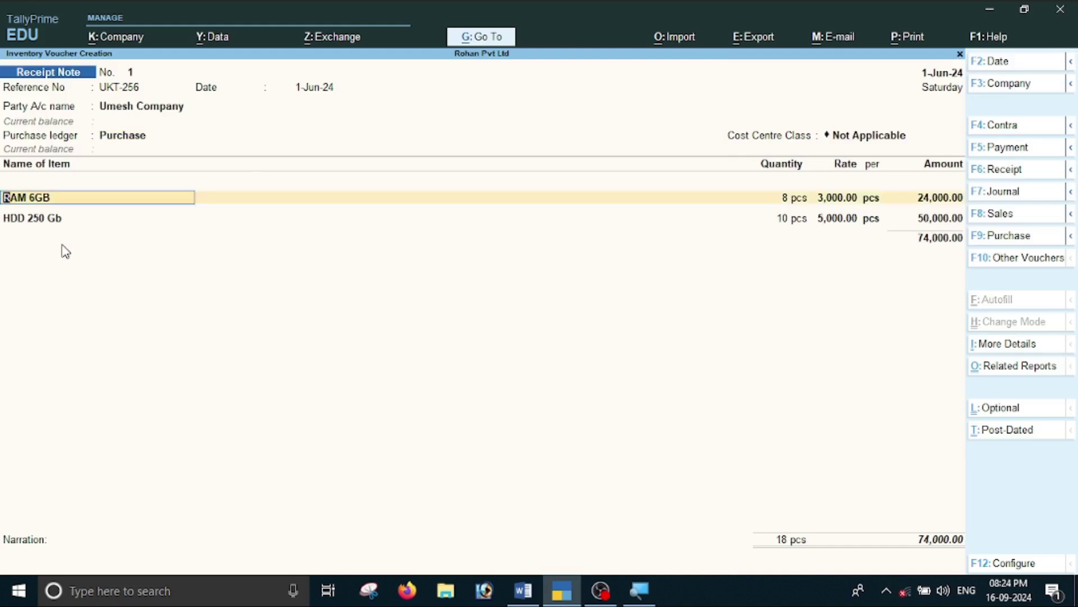
Allocate RAM 6GB to tracking UKT-256, order PG205 and godown Shop-1.
key(Return)
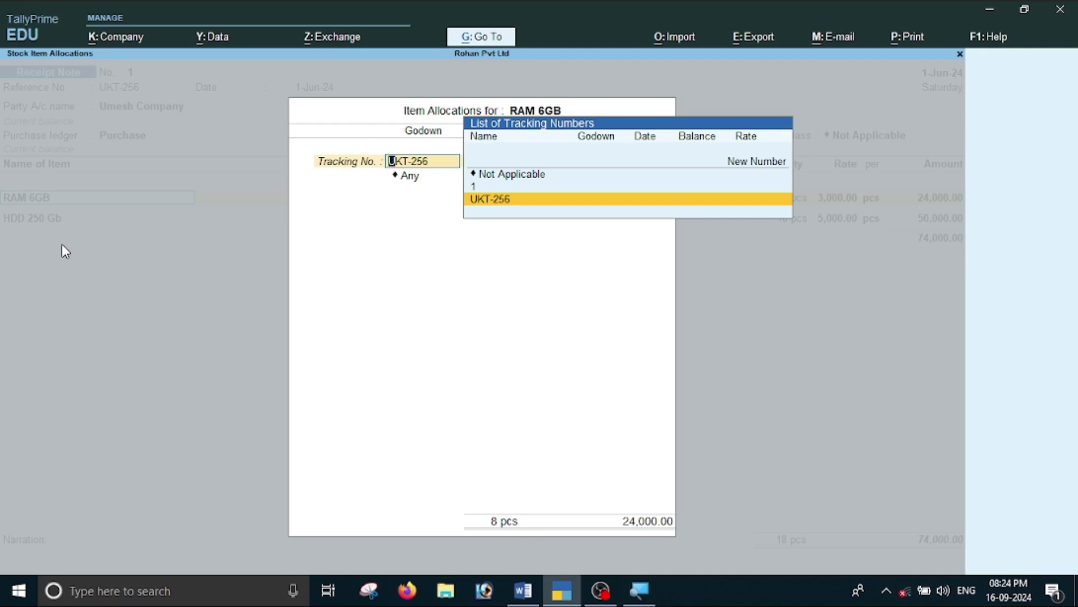
key(Return)
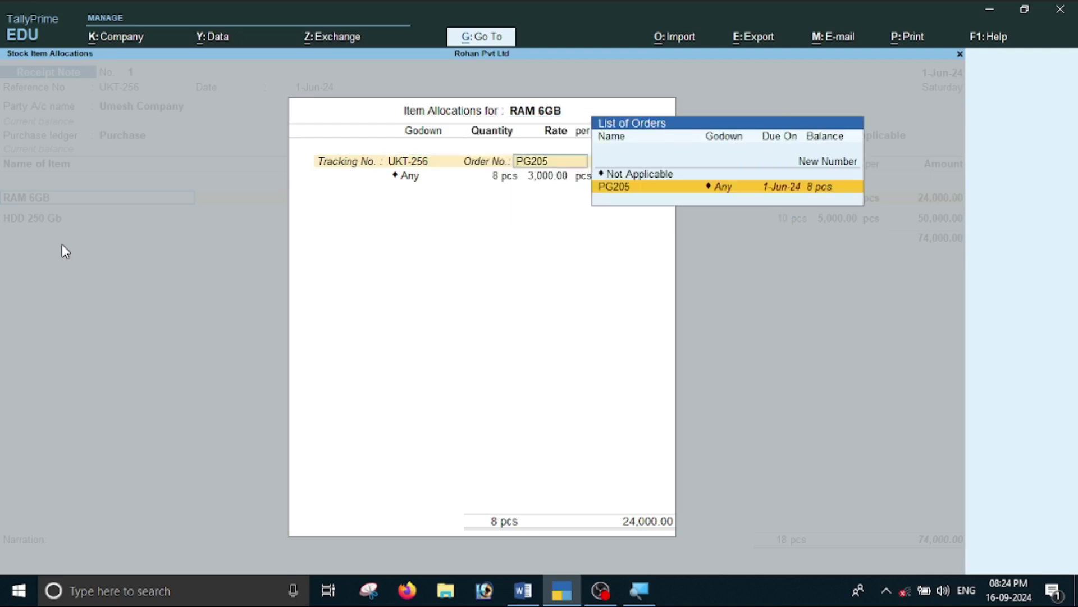
key(Return)
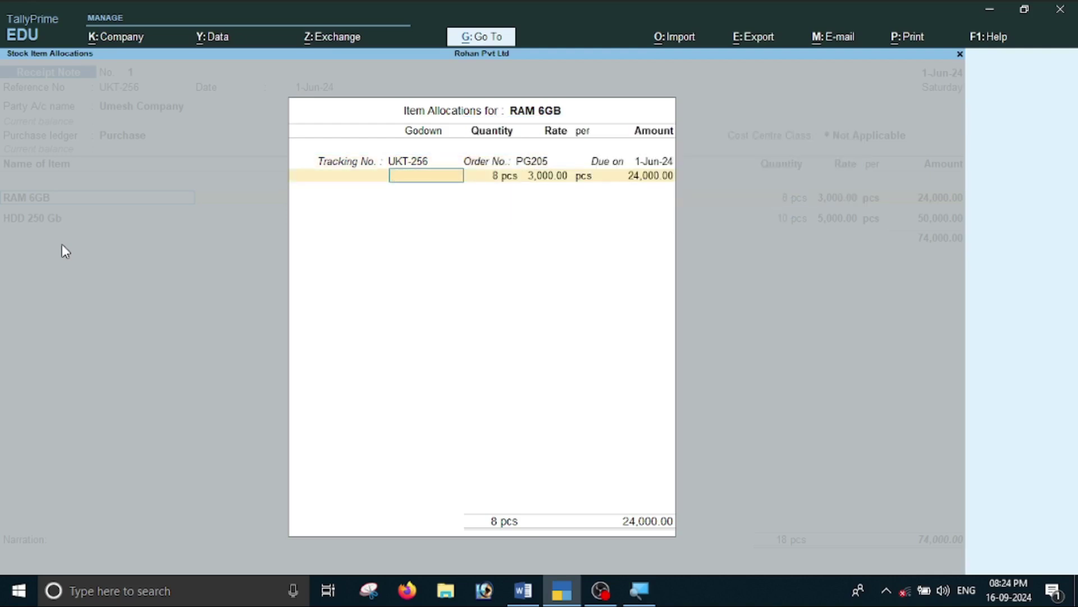
key(alt+Tab)
key(alt+Tab)
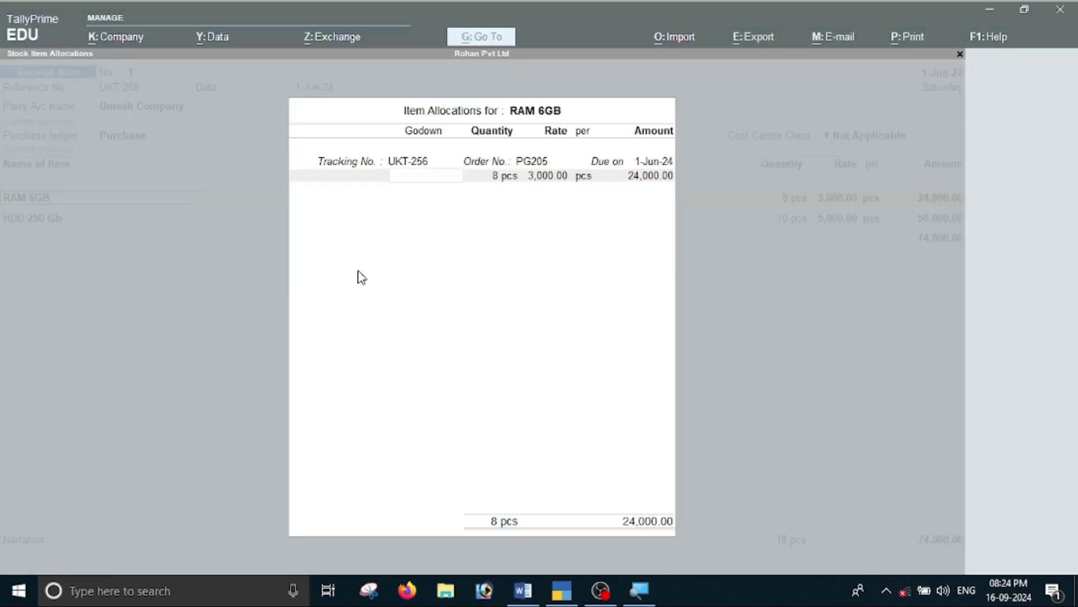
text(S)
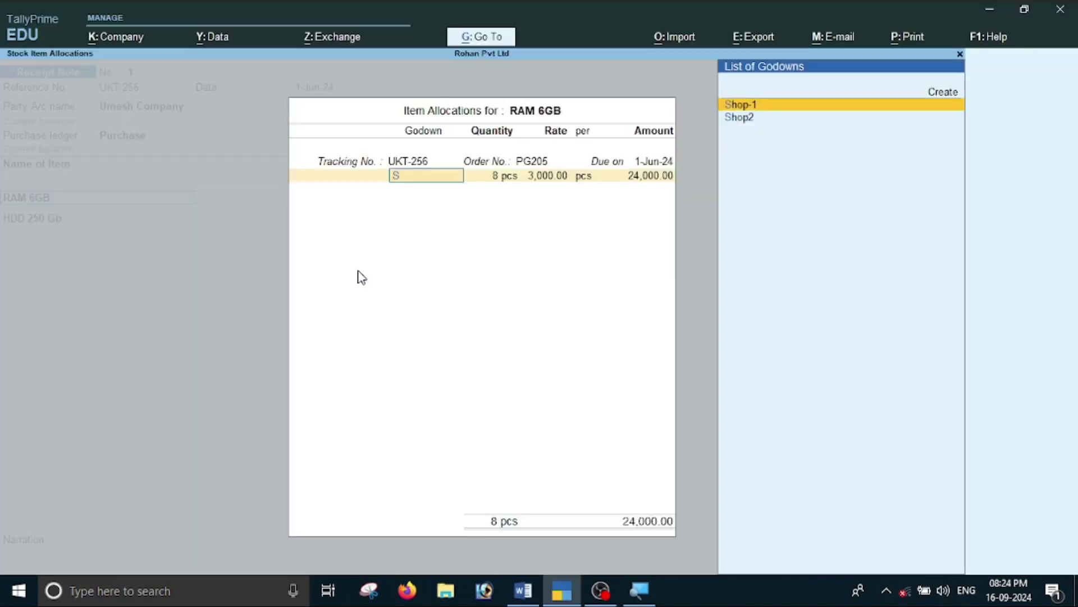
key(Return)
key(Return)
key(Return)
key(Return)
key(Return)
key(Return)
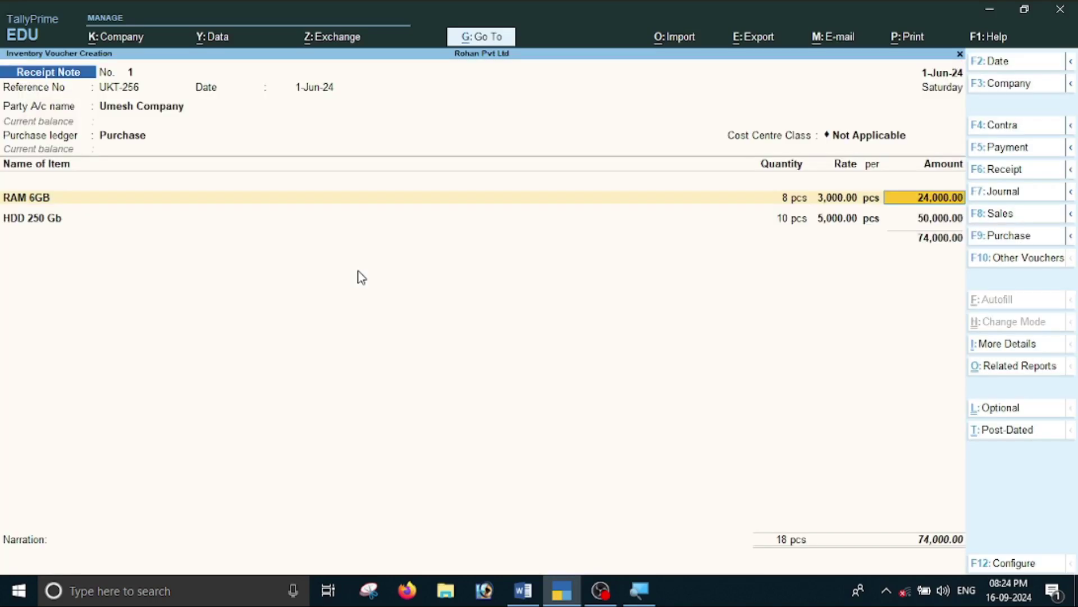
key(Return)
Allocate HDD 250 Gb to UKT-256, PG205 and Shop-1, closing the item list at 74,000.
key(Return)
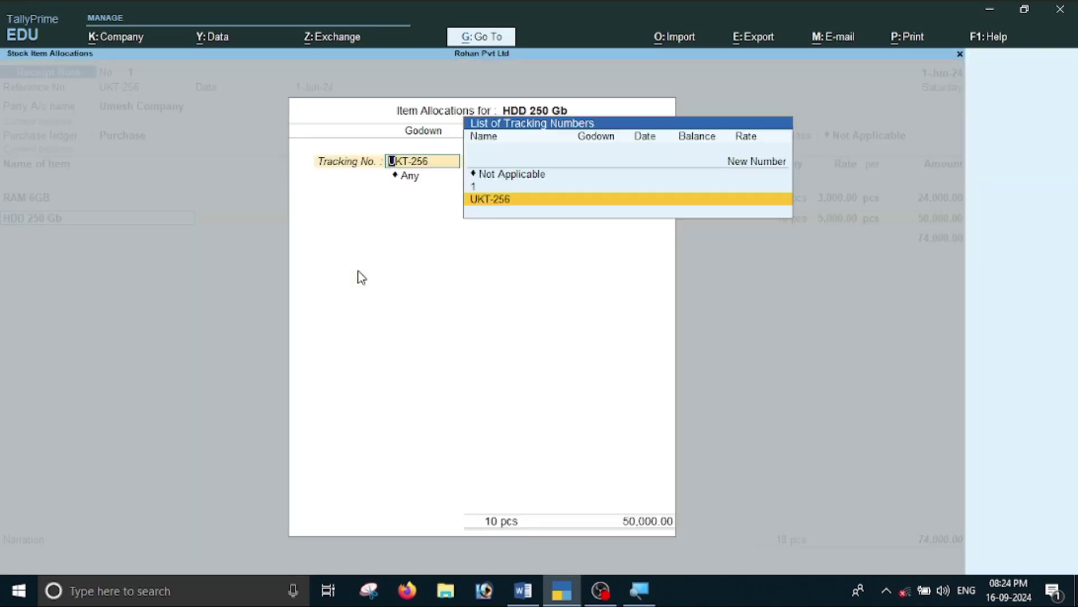
key(Return)
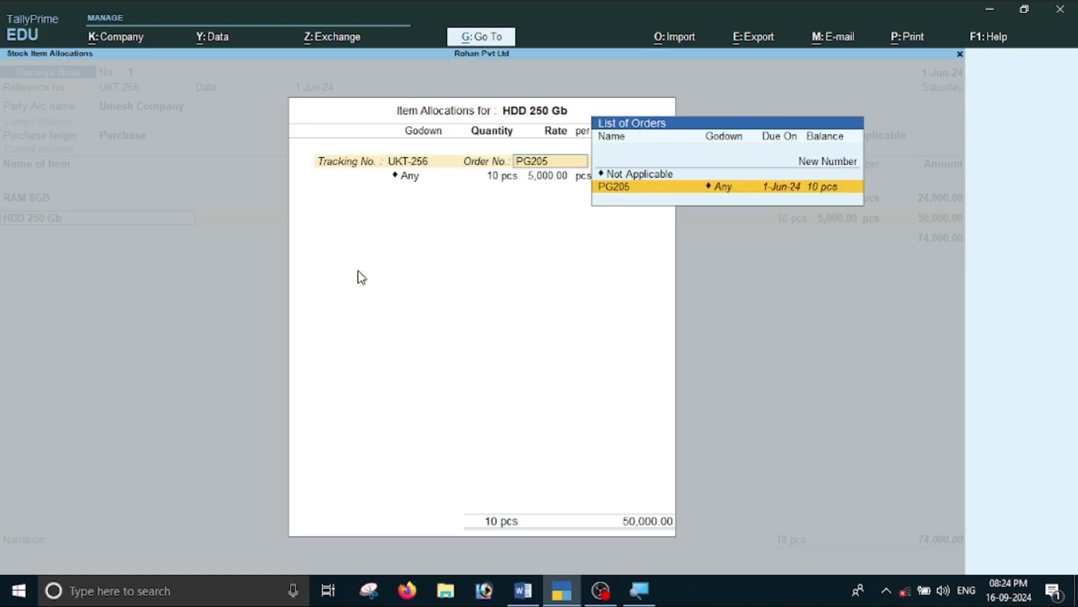
key(Return)
key(Return)
key(shift+Tab)
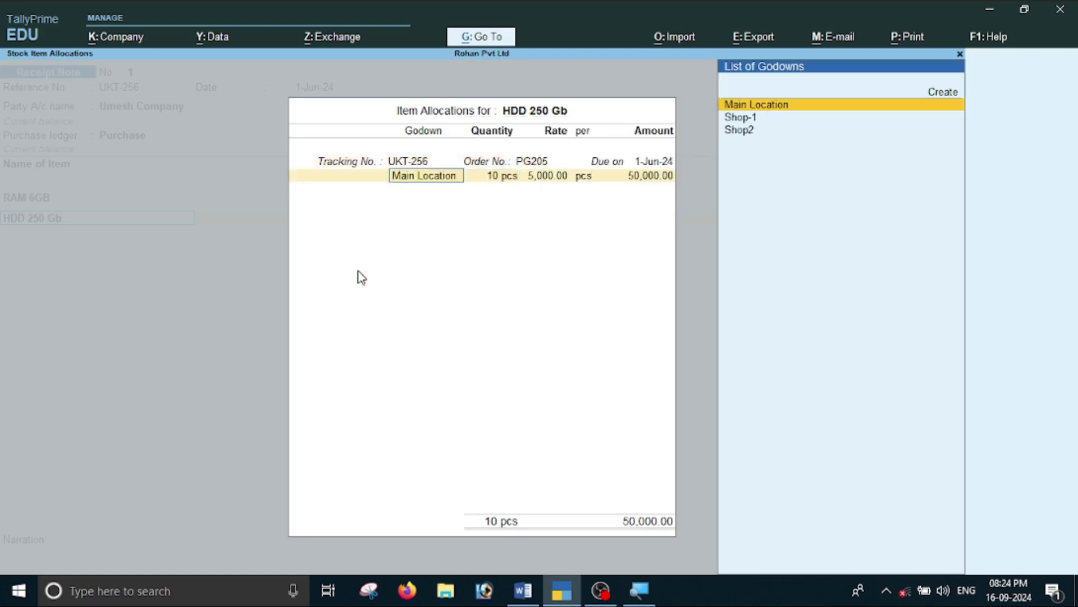
text(S)
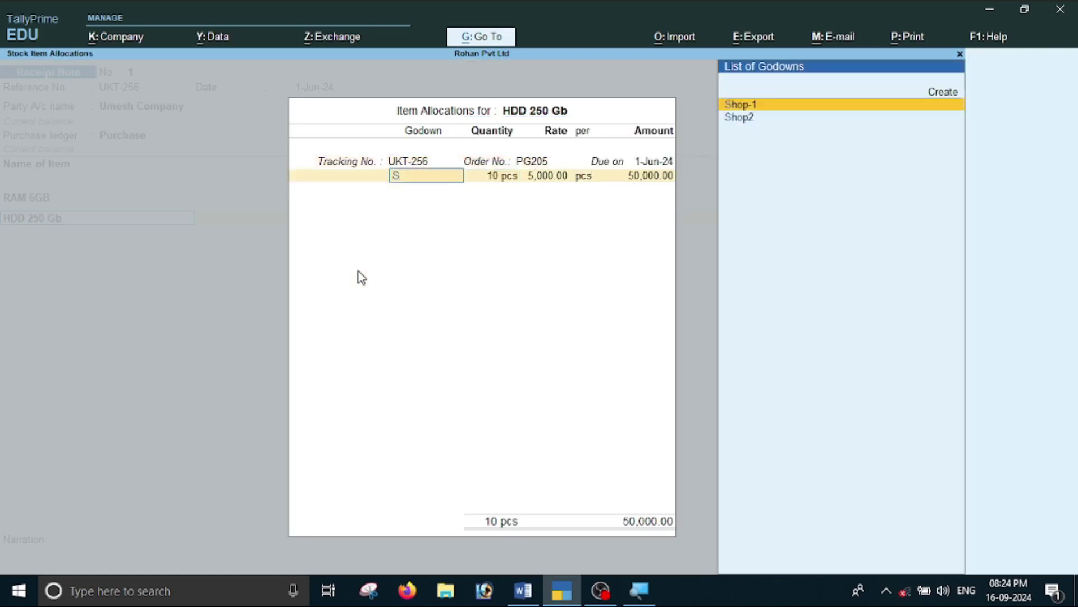
key(Return)
key(Return)
key(Return)
key(Return)
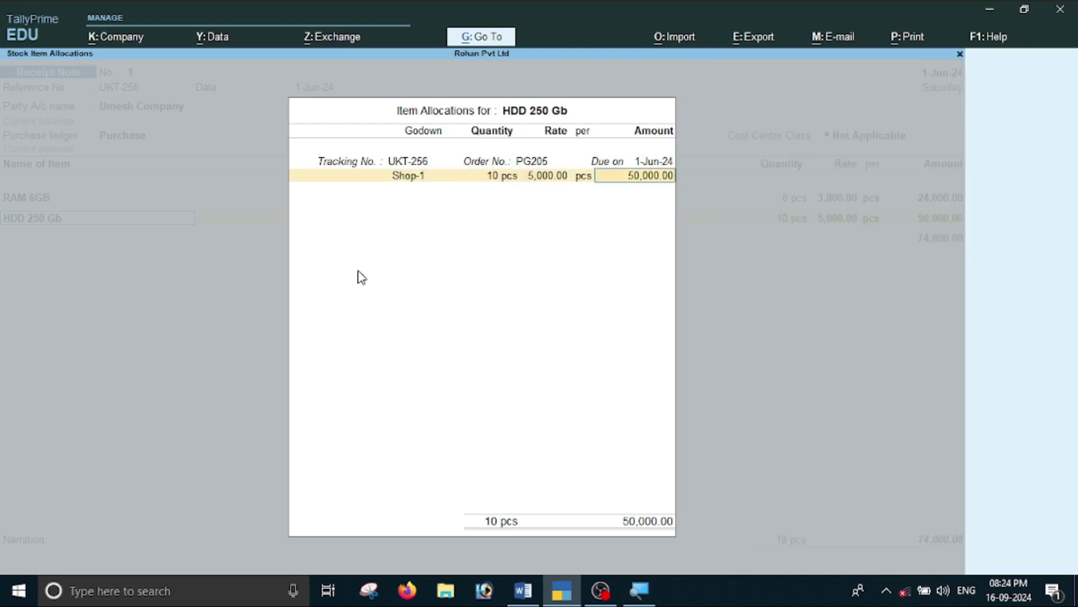
key(Return)
key(Return)
key(Return)
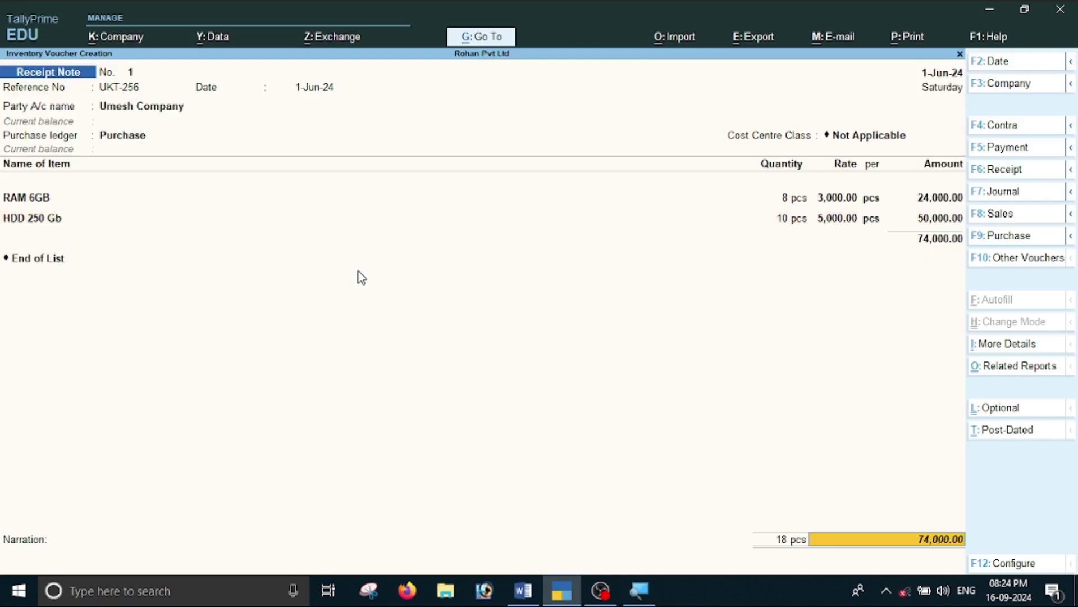
key(Return)
Save Receipt Note 1 and return to the Gateway of Tally.
key(Return)
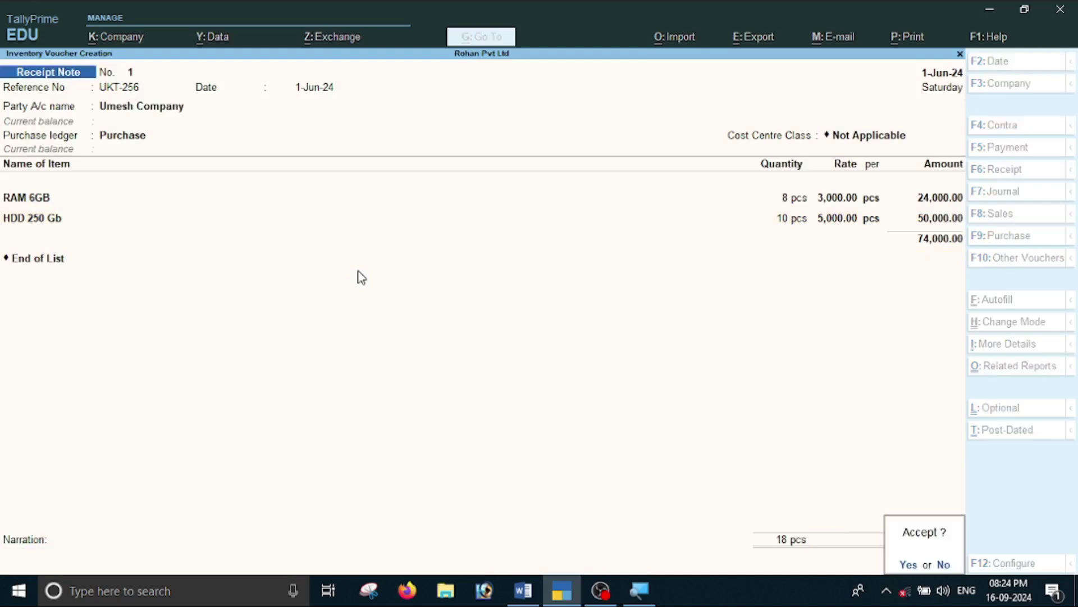
key(Return)
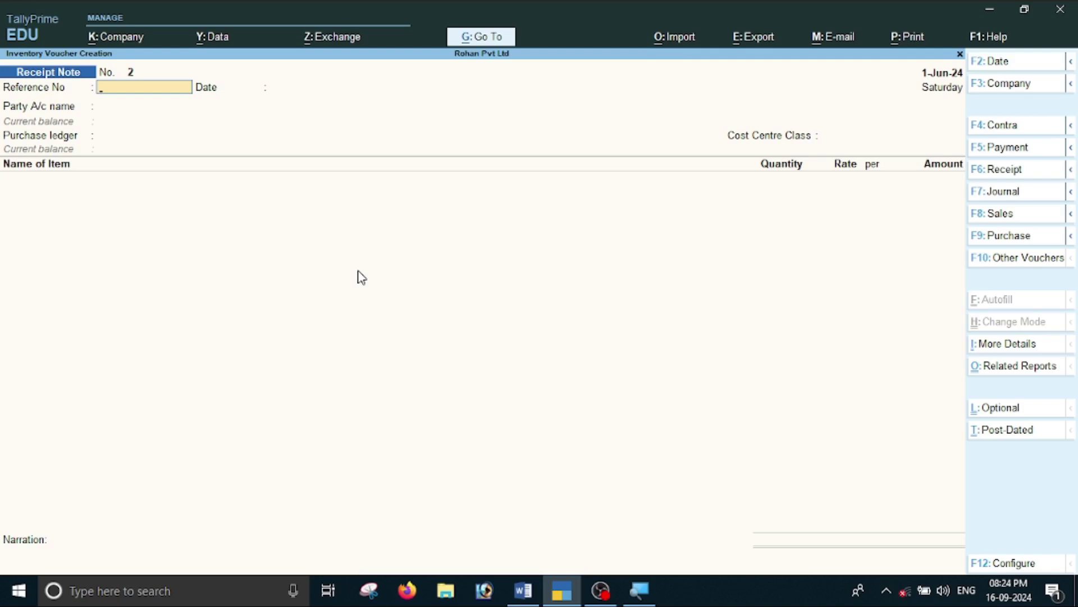
key(Escape)
key(y)
key(Escape)
key(n)
Review Purchase Bills Pending showing RAM 6GB and HDD 250 Gb under UKT-256, totalling 74,000.
key(Down)
key(Down)
key(Down)
key(Down)
key(Down)
key(Down)
key(Down)
key(Down)
key(Down)
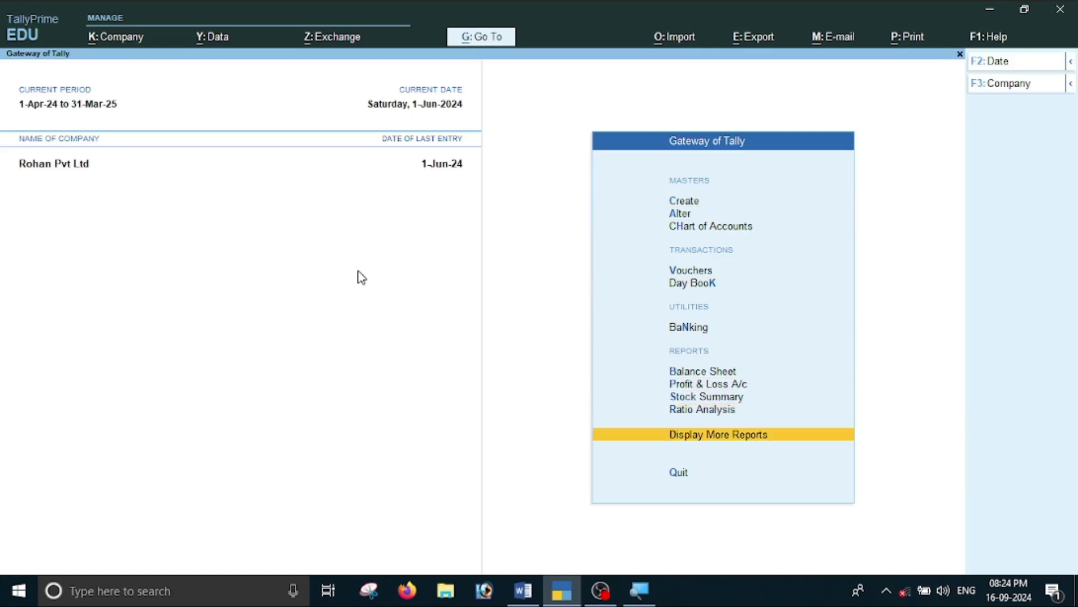
key(Return)
key(Down)
key(Down)
key(Down)
key(Down)
key(Down)
key(Down)
key(Down)
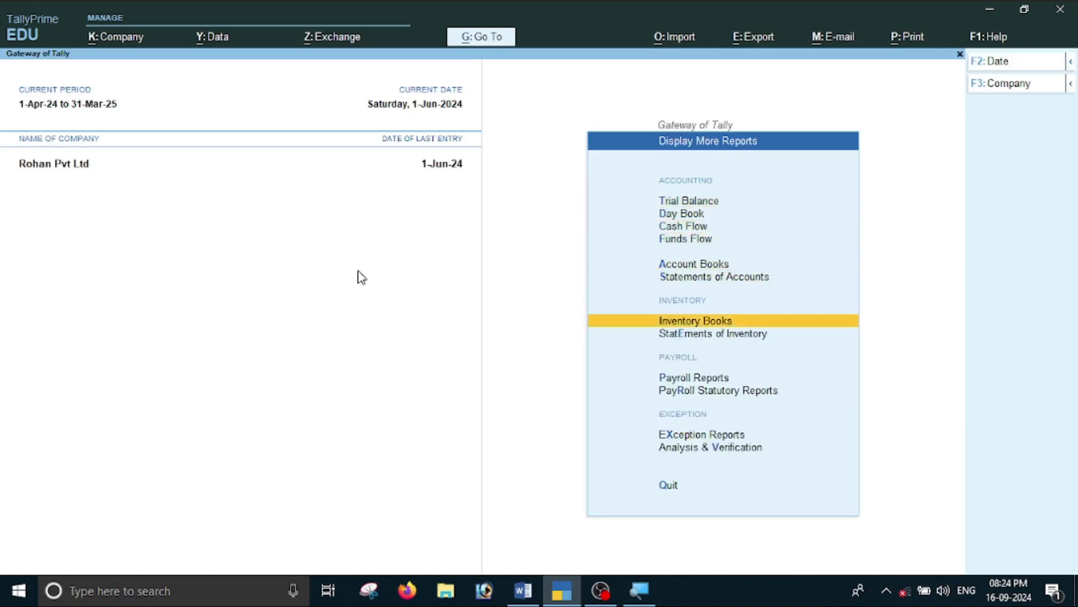
key(Return)
key(Down)
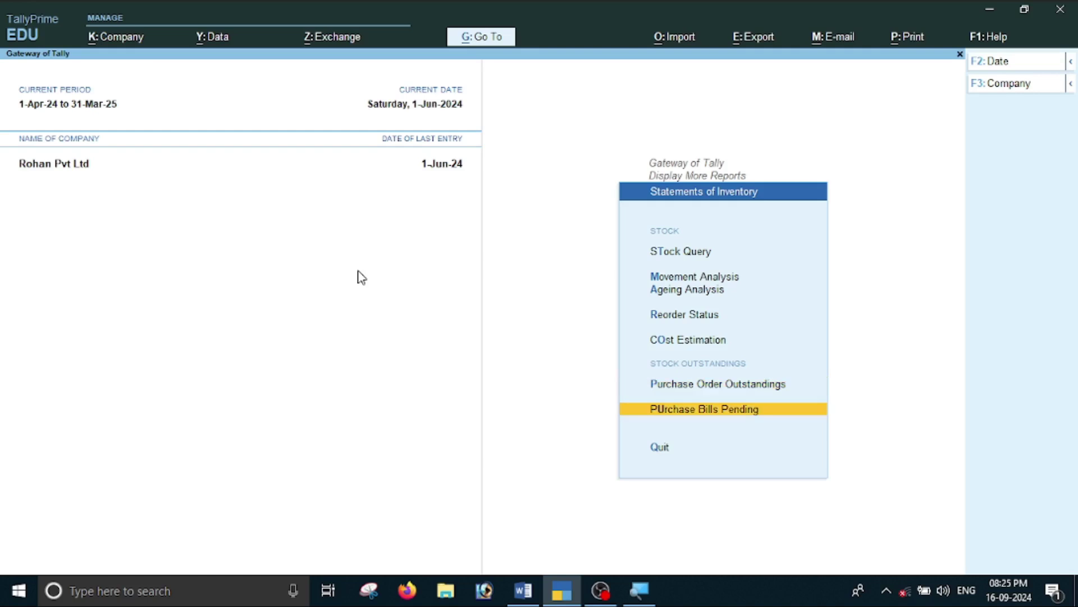
key(Return)
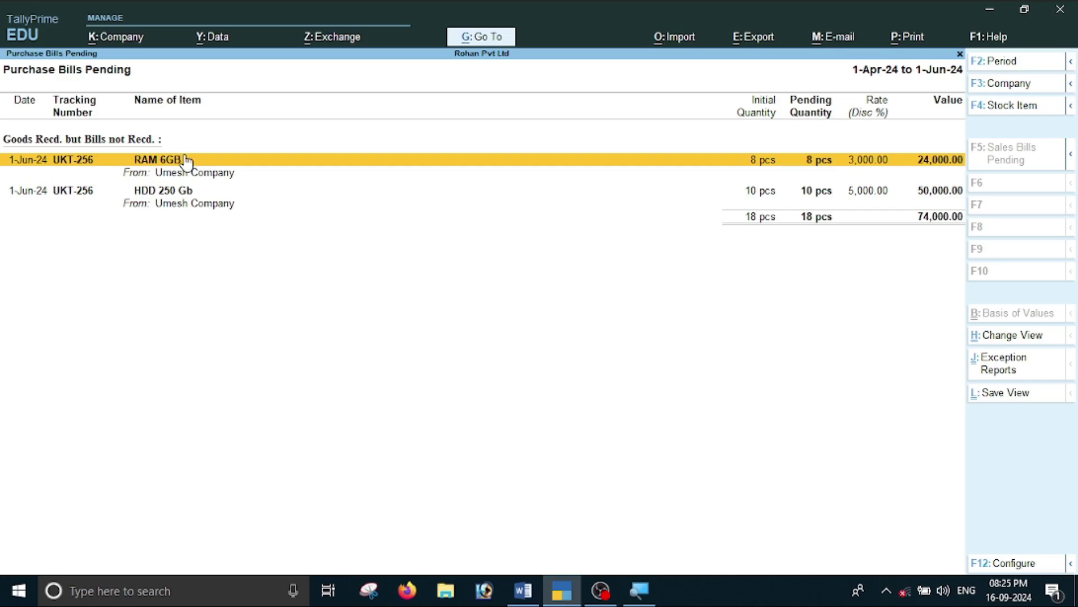
key(Escape)
Review the Computer Parts group in Stock Summary for HDD 250 Gb and RAM 6GB, then switch to Word.
key(Escape)
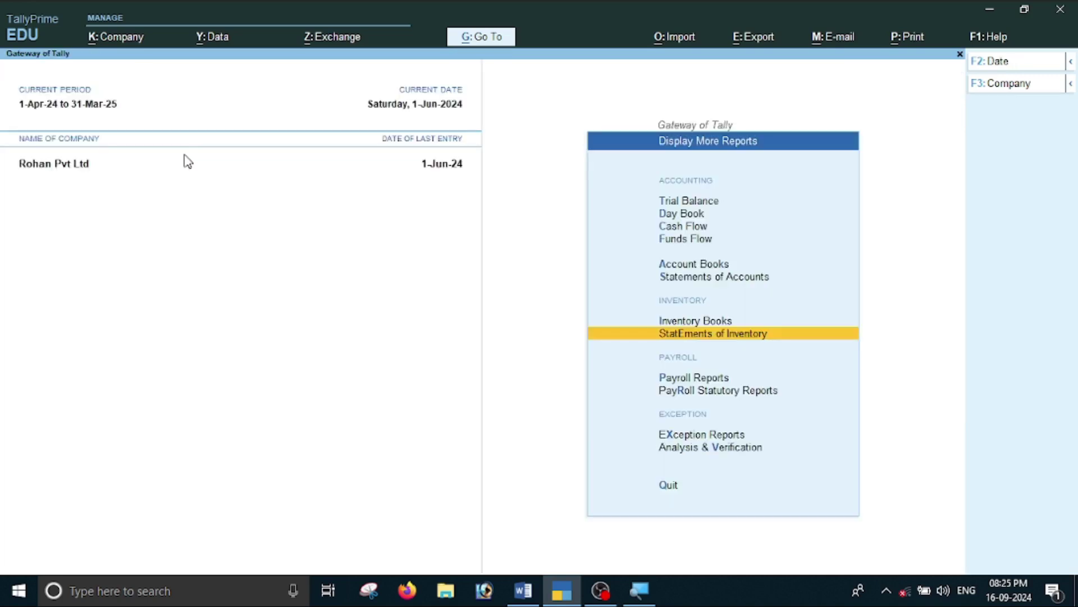
key(Escape)
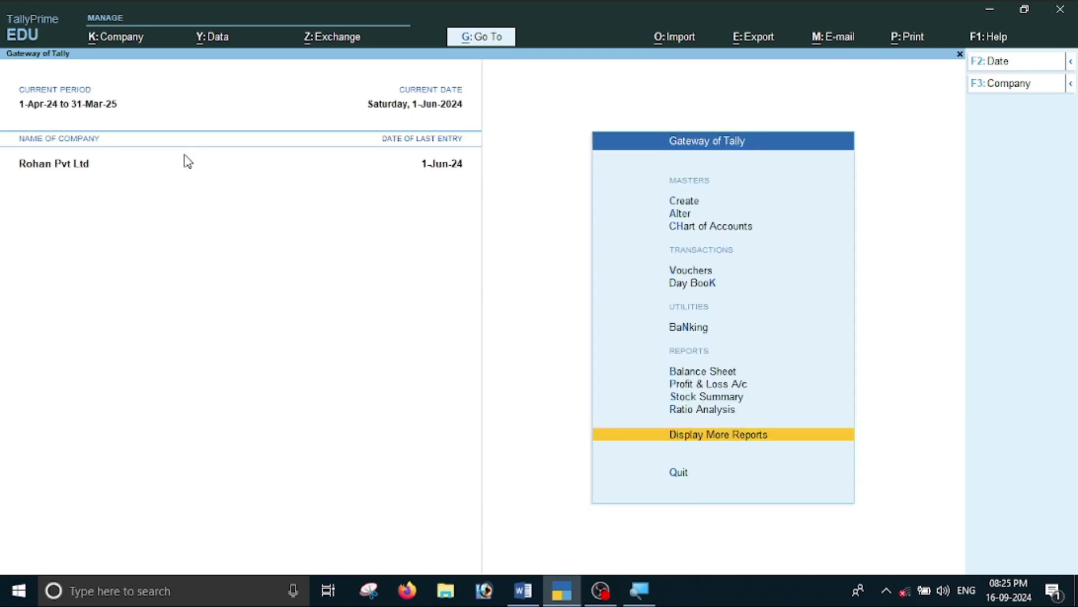
key(Up)
key(Up)
key(Return)
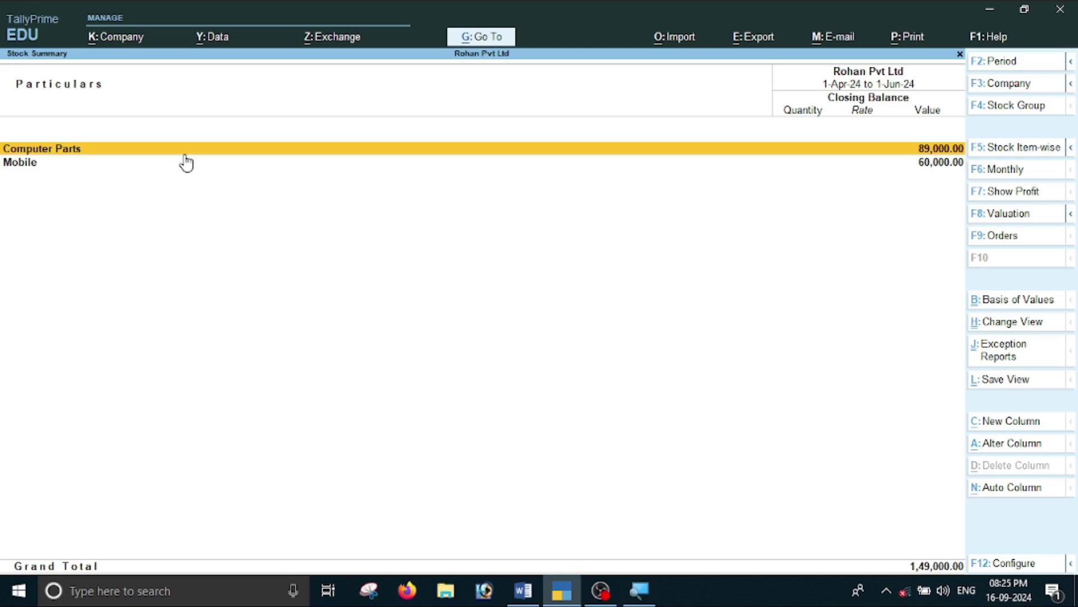
click(184, 150)
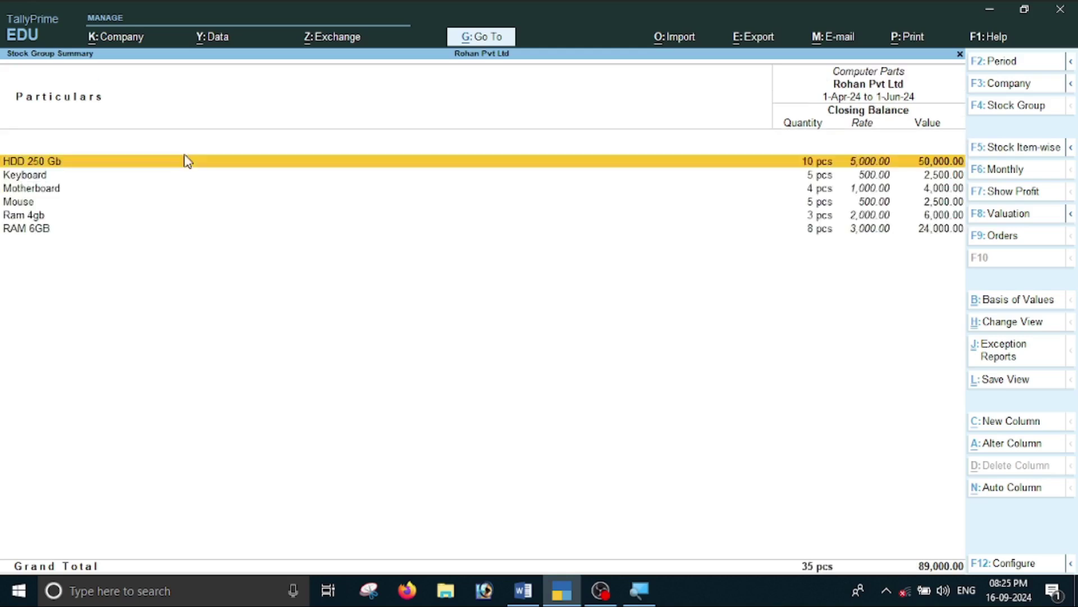
key(Down)
key(Down)
key(Down)
key(Down)
key(Down)
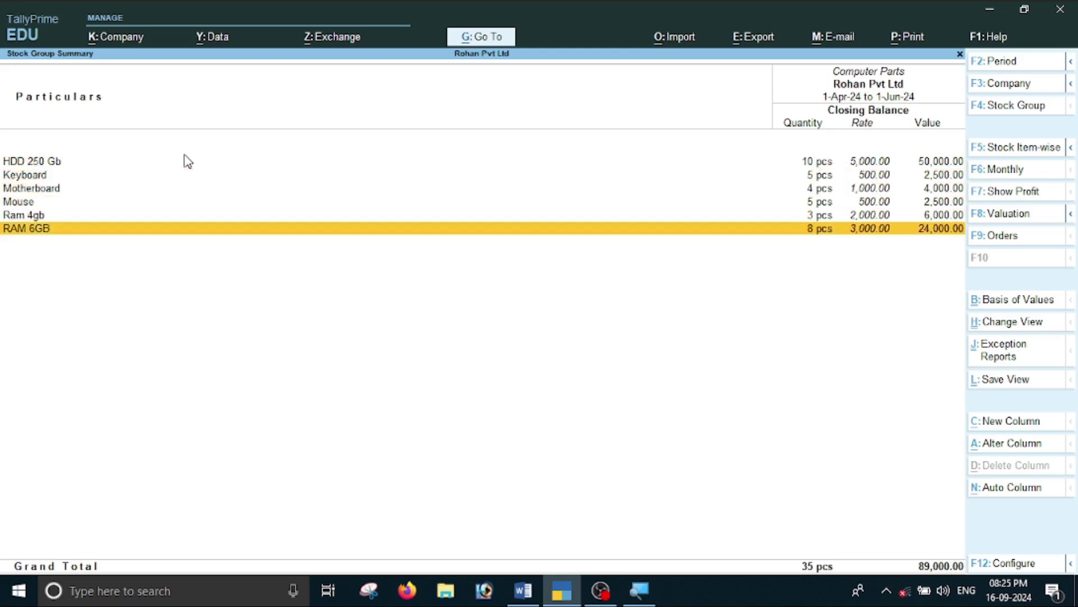
key(Escape)
key(Escape)
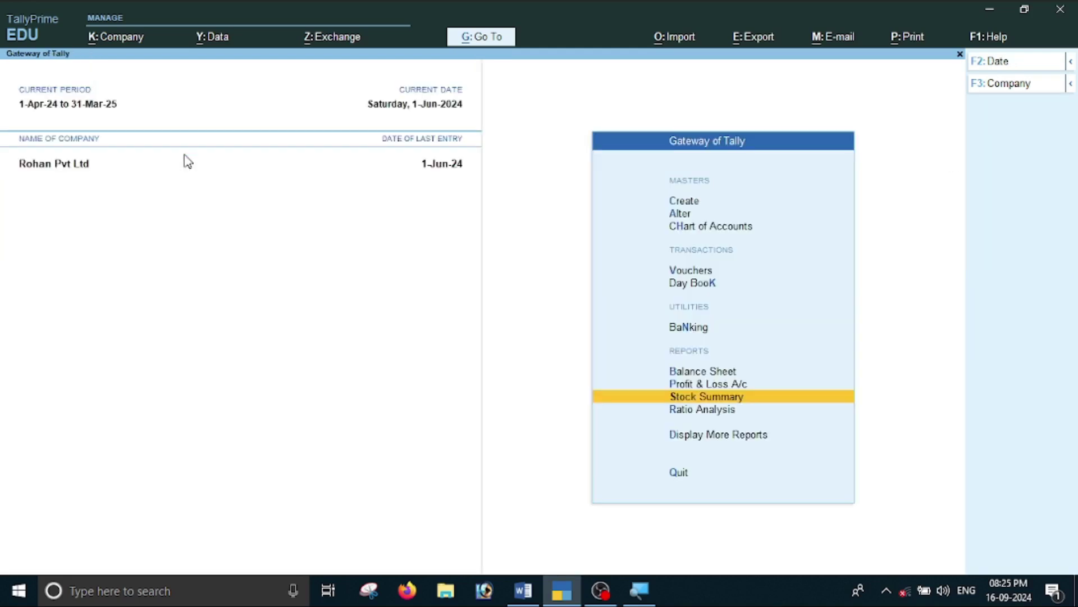
key(alt+Tab)
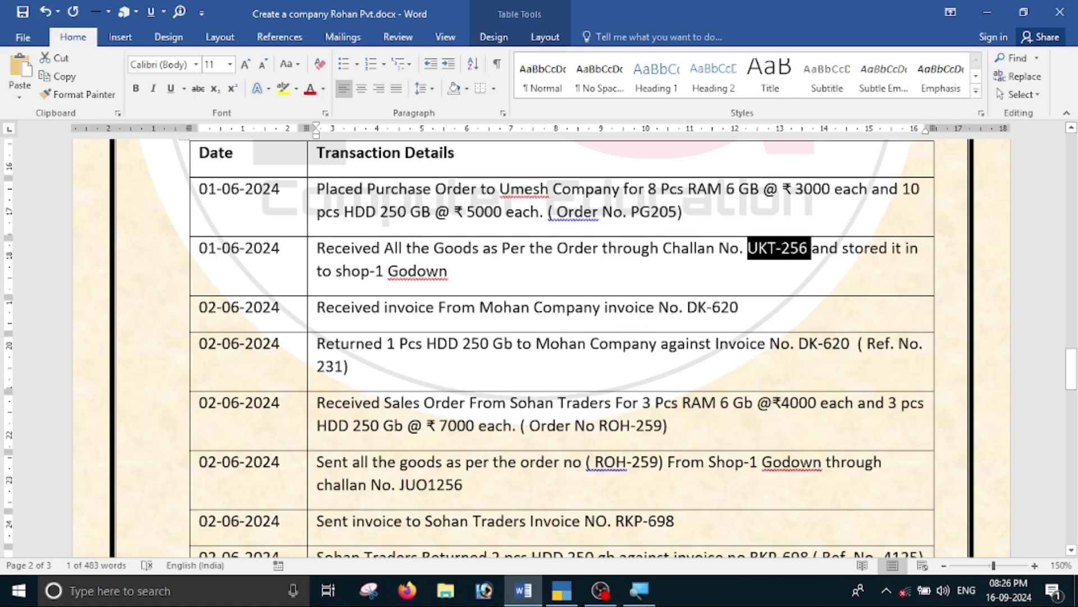
Replace 'Mohan' with 'Umesh' in the 02-06-2024 DK-620 invoice row and the return row.
click(530, 307)
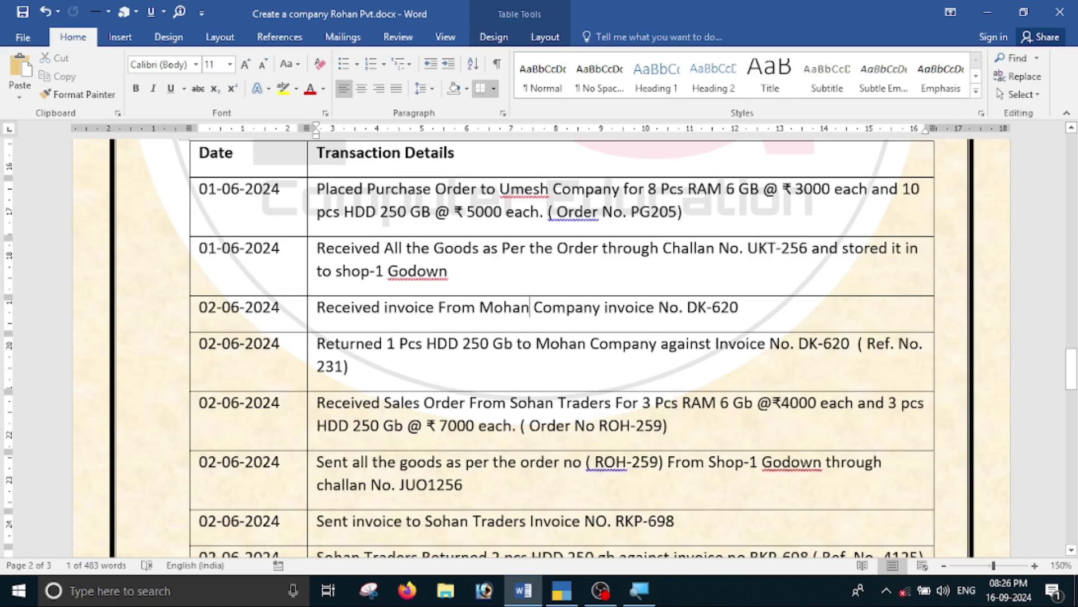
key(BackSpace)
key(BackSpace)
key(BackSpace)
key(BackSpace)
key(BackSpace)
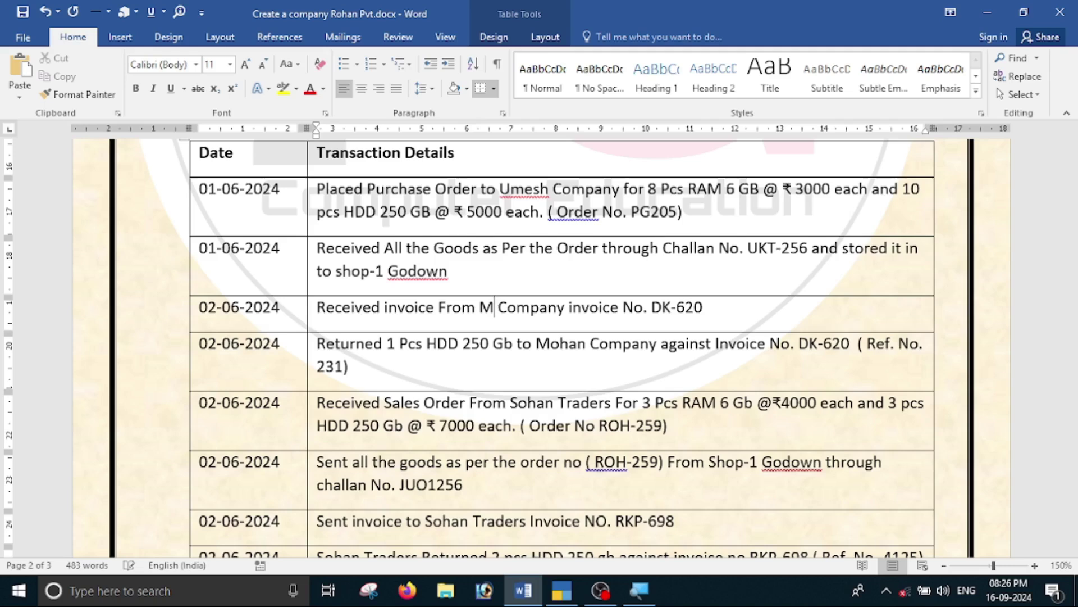
text(Umesh)
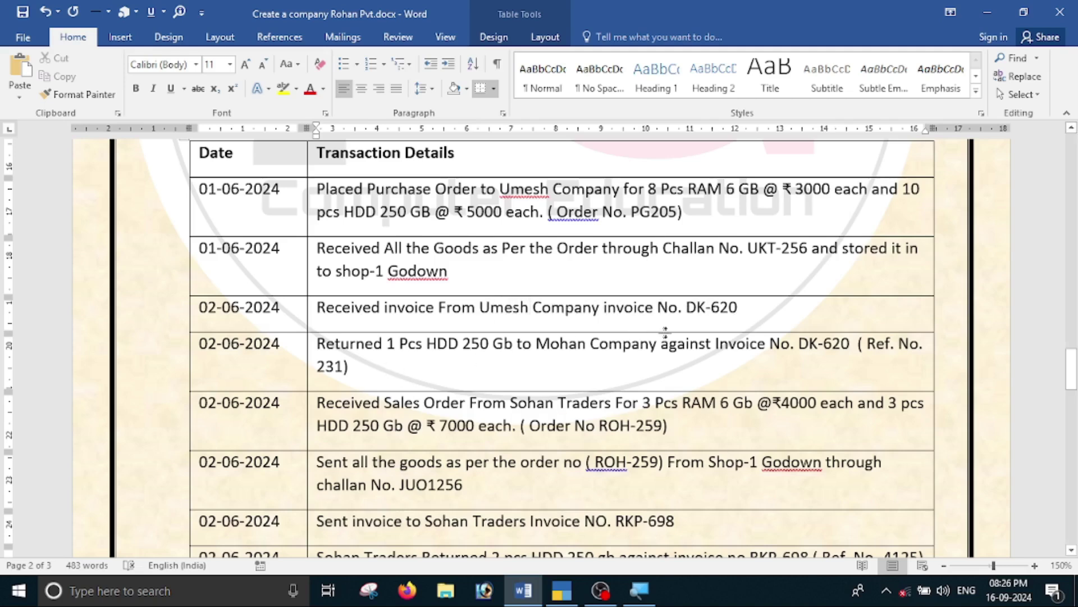
click(587, 343)
key(BackSpace)
key(BackSpace)
key(BackSpace)
key(BackSpace)
key(BackSpace)
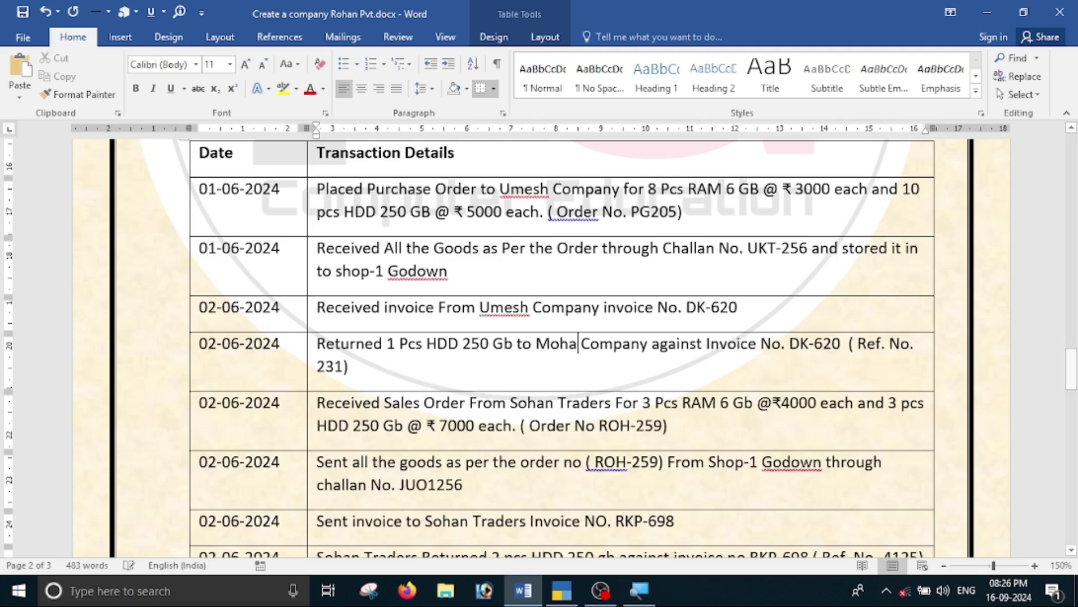
text(Ume)
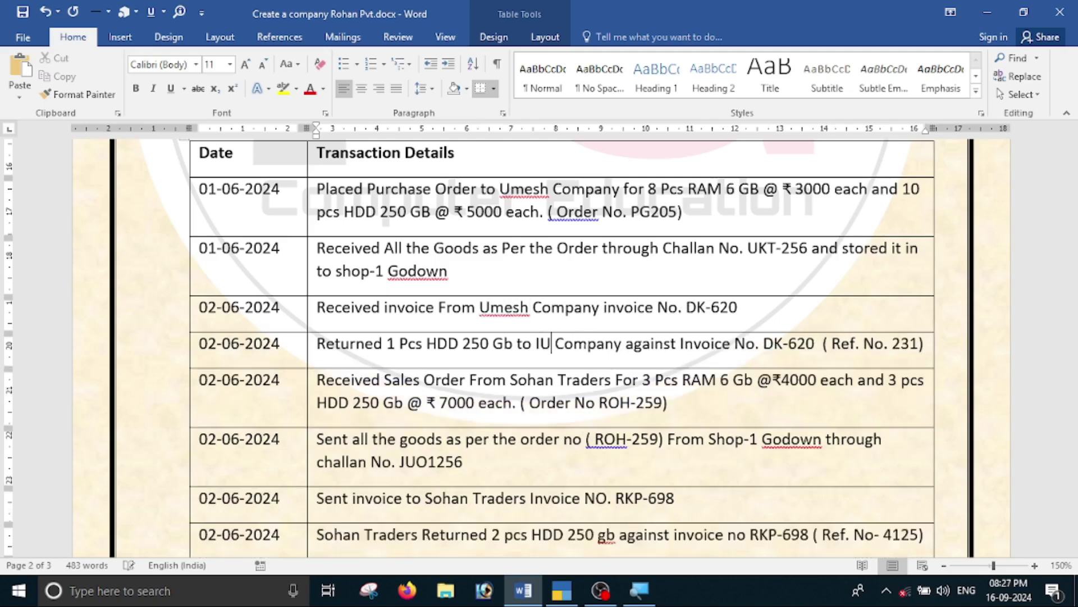
text(sh)
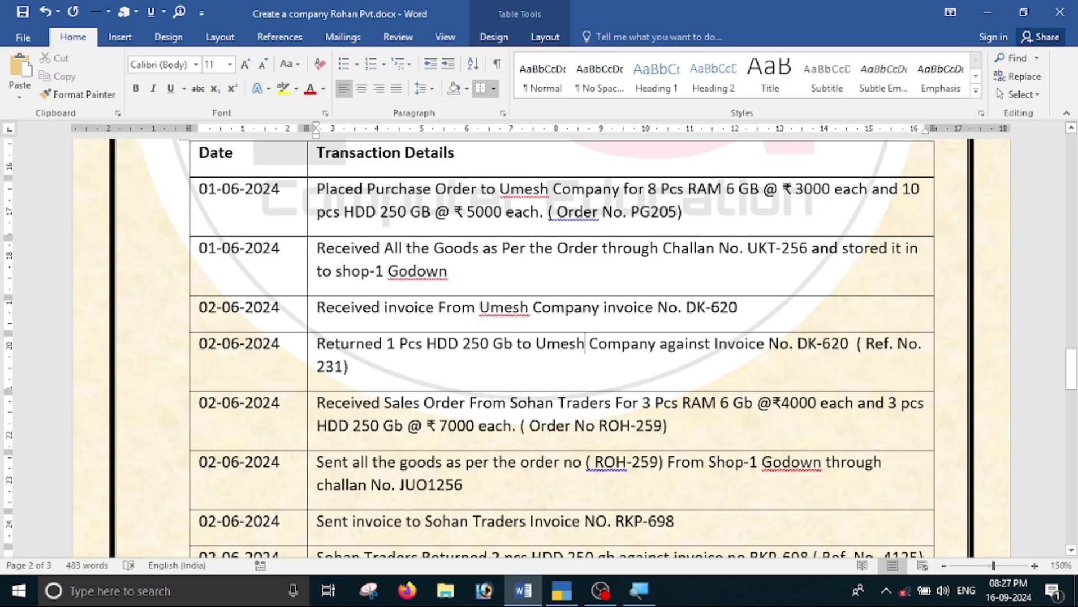
key(alt+Tab)
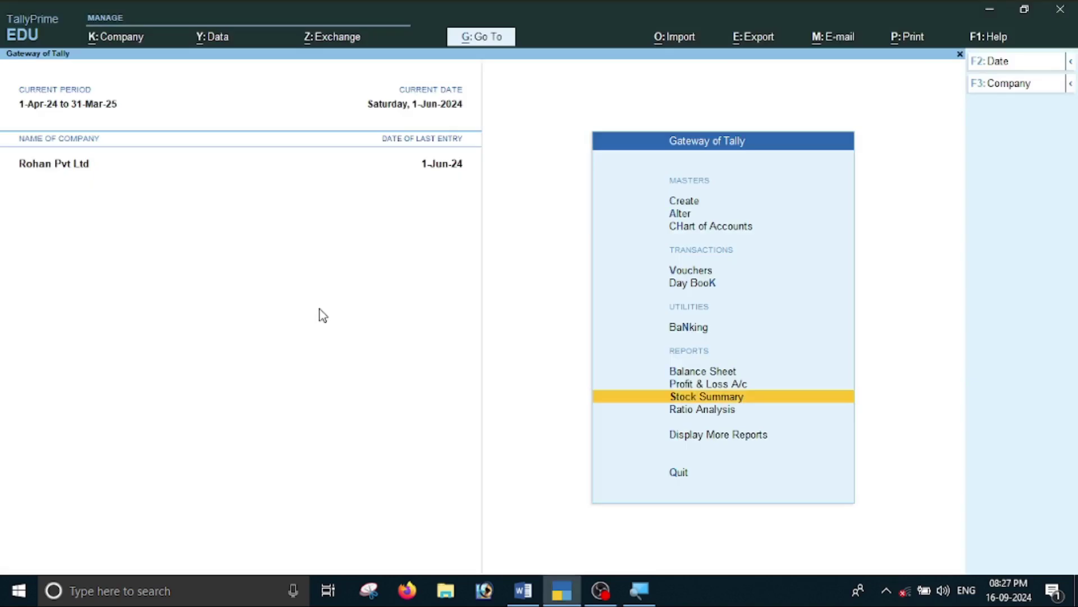
Start a Purchase voucher No. 2 dated 2-Jun-24.
key(Up)
key(Up)
key(Up)
key(Up)
key(Up)
key(Return)
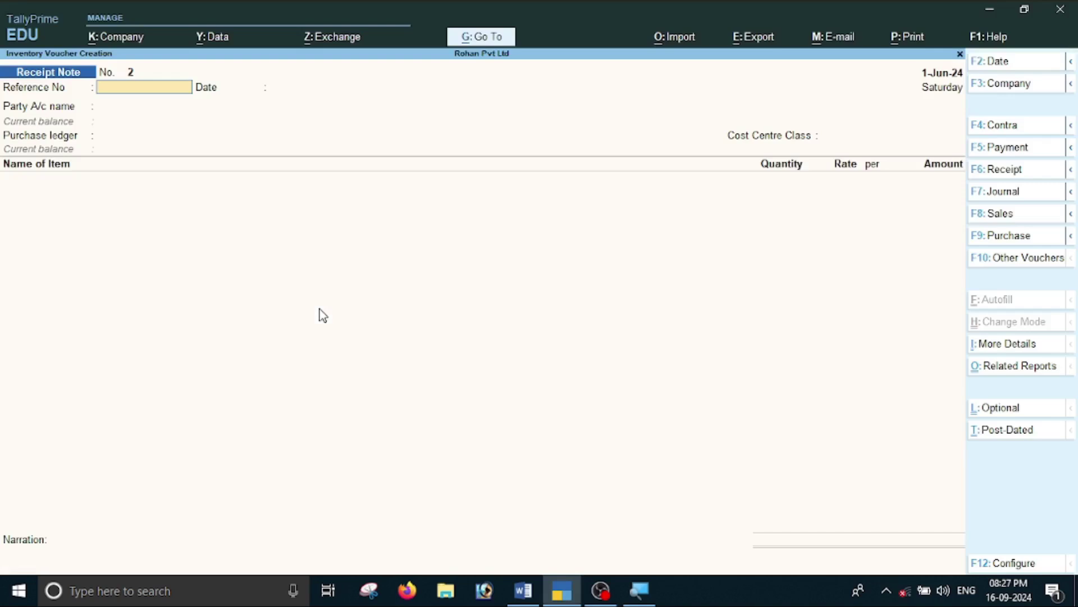
key(F9)
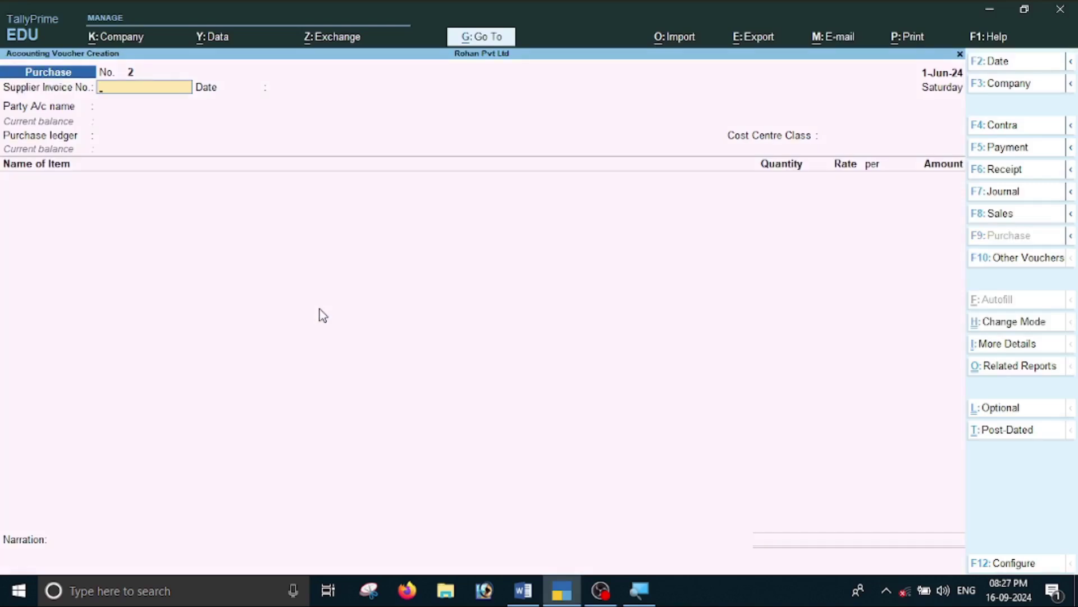
key(alt+Tab)
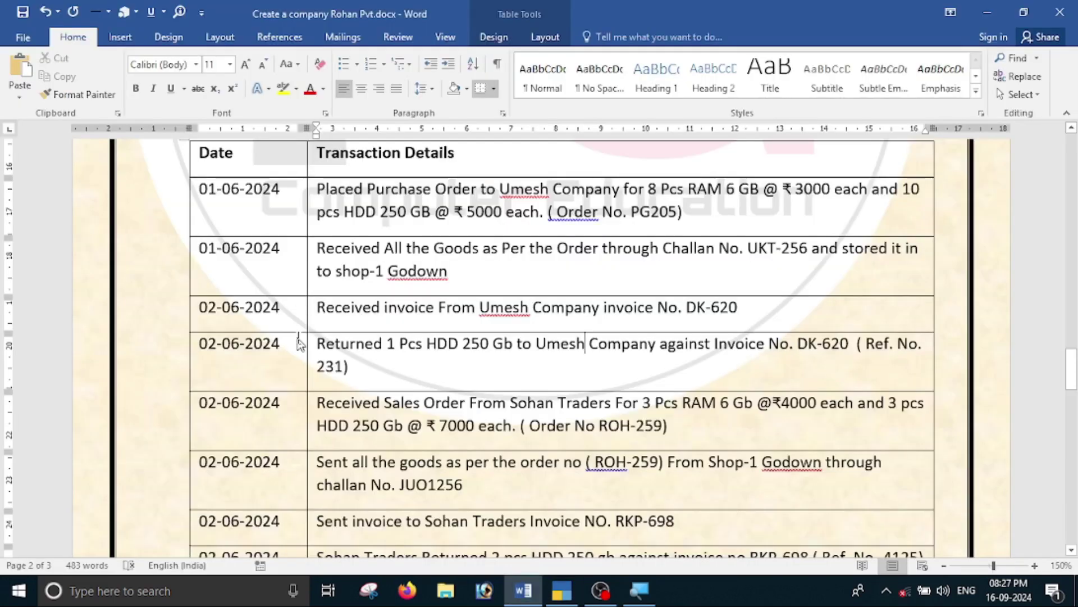
key(alt+Tab)
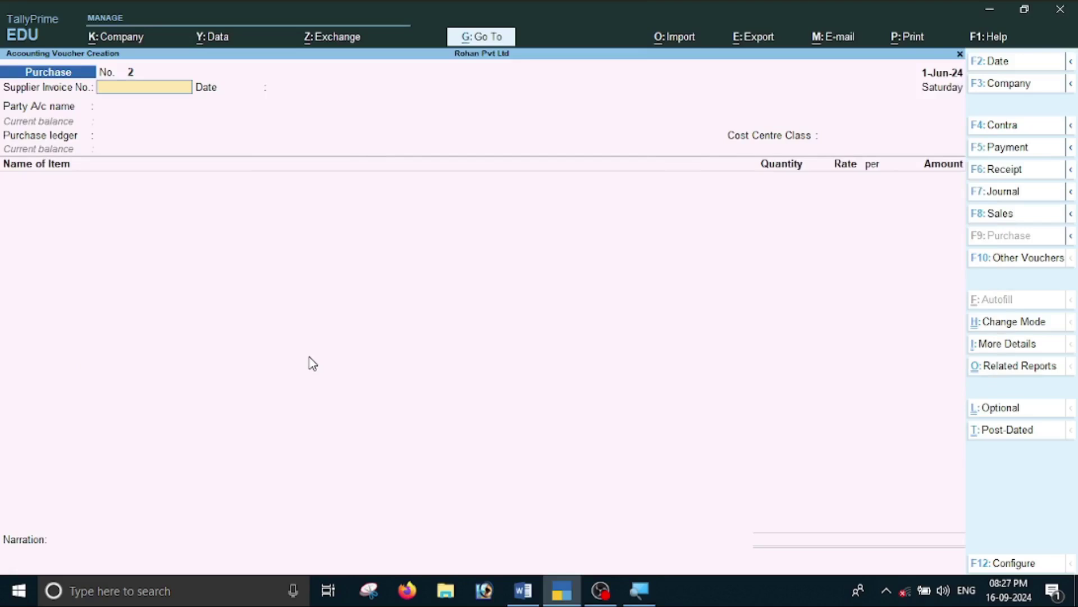
key(F2)
text(2-6)
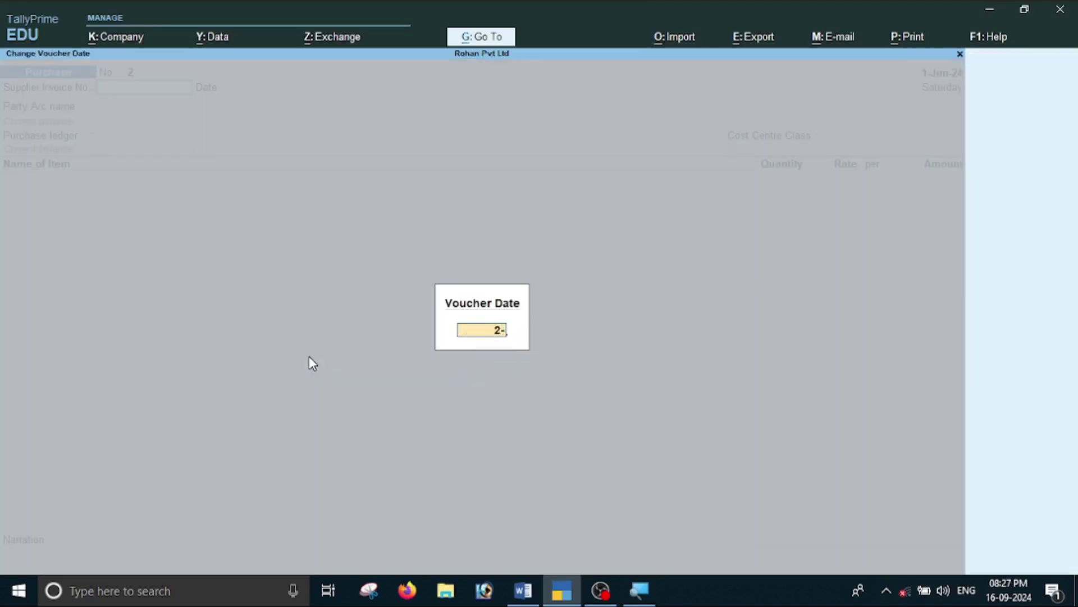
key(Return)
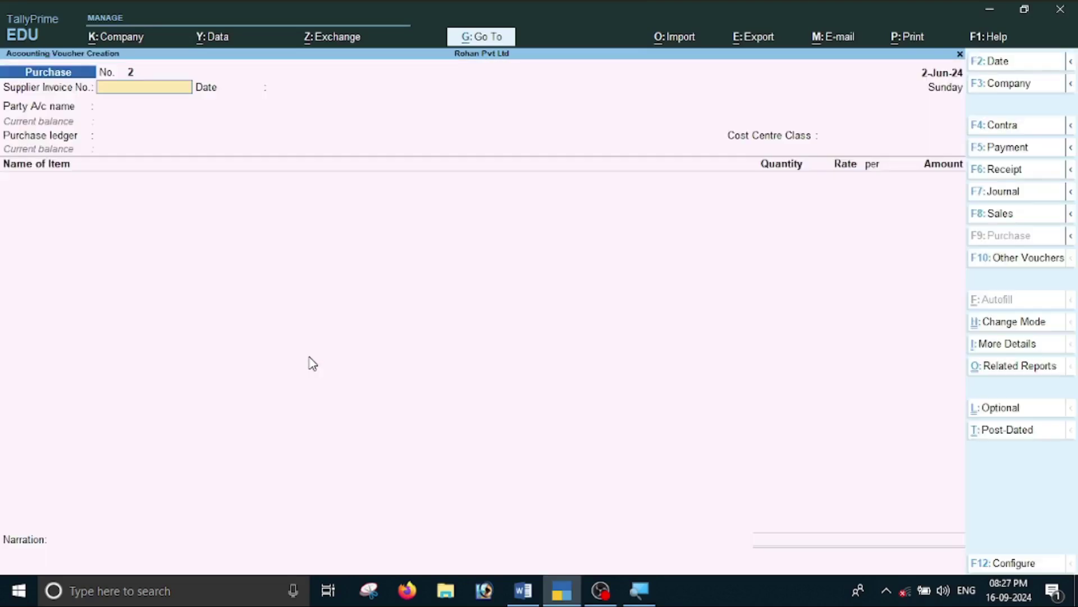
Enter supplier invoice number DK-620 copied from the Word transaction list.
key(alt+Tab)
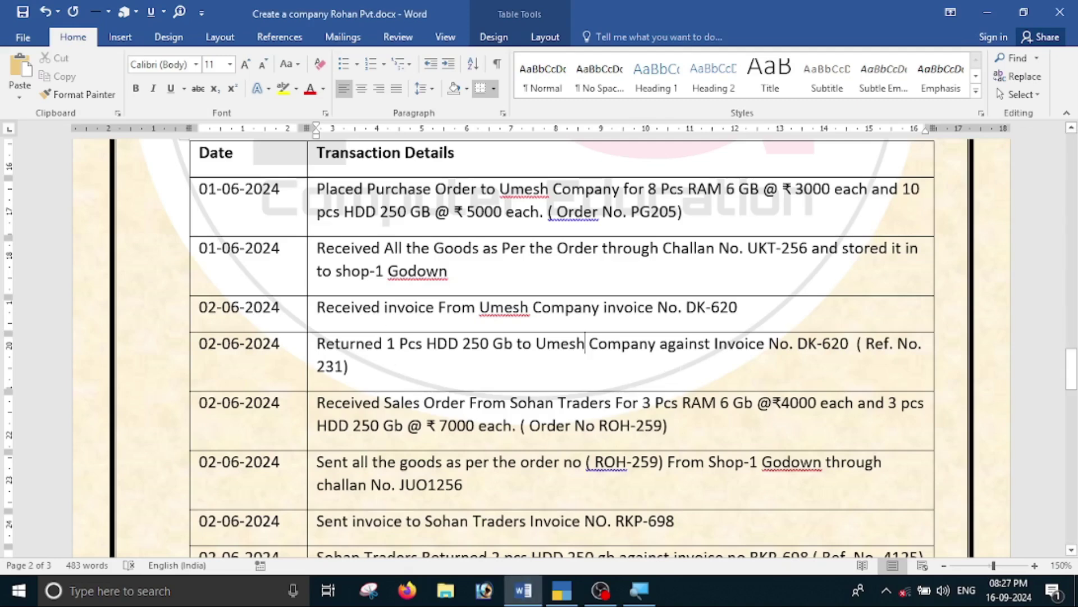
drag(687, 307, 737, 307)
key(ctrl+c)
key(alt+Tab)
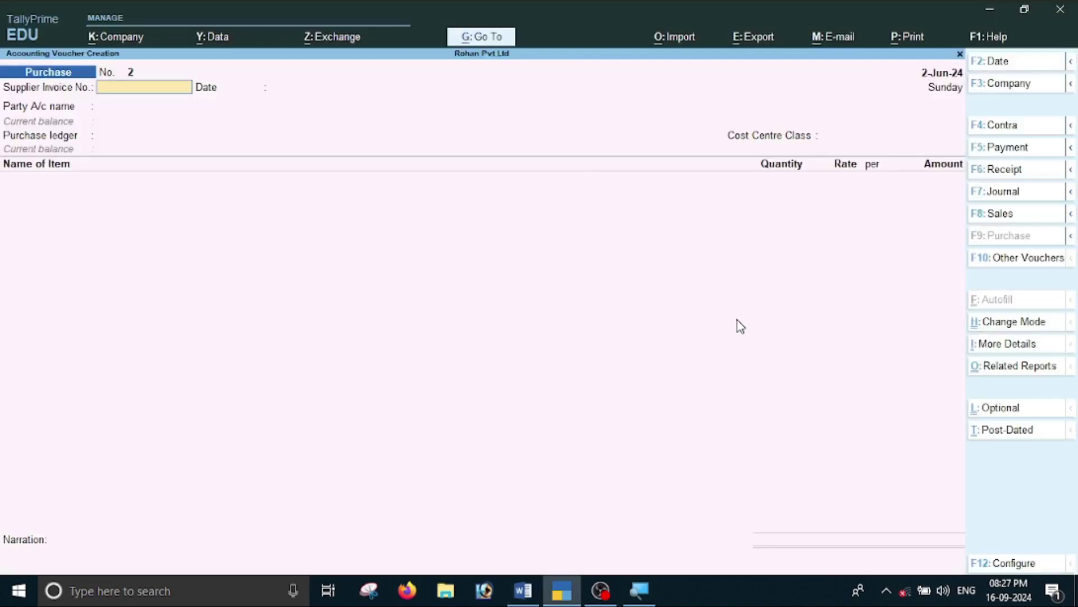
key(ctrl+v)
key(Return)
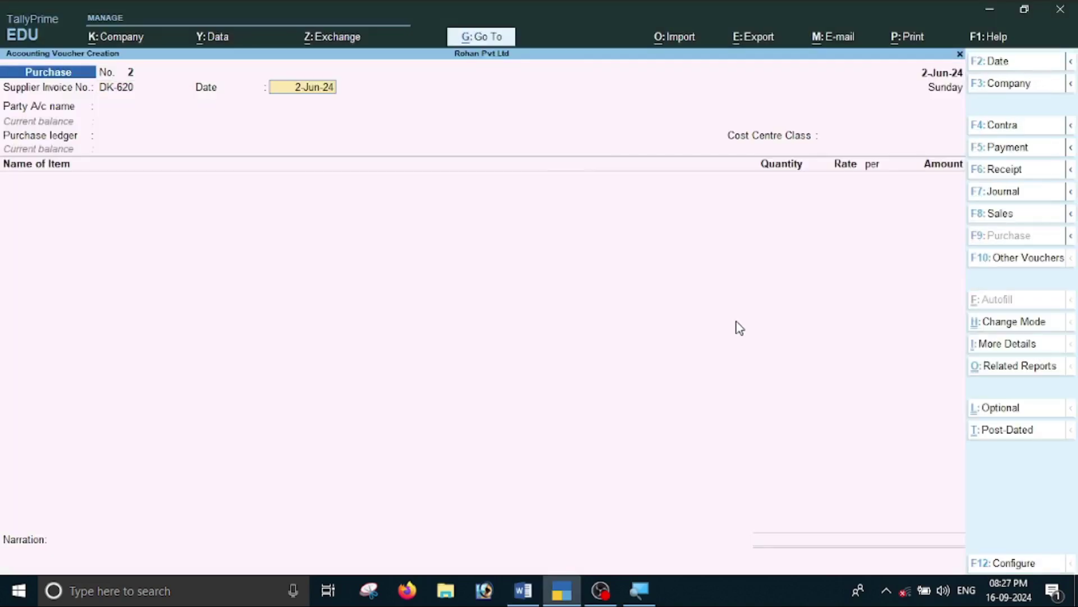
key(Return)
key(Down)
key(Down)
key(Down)
key(Down)
key(Down)
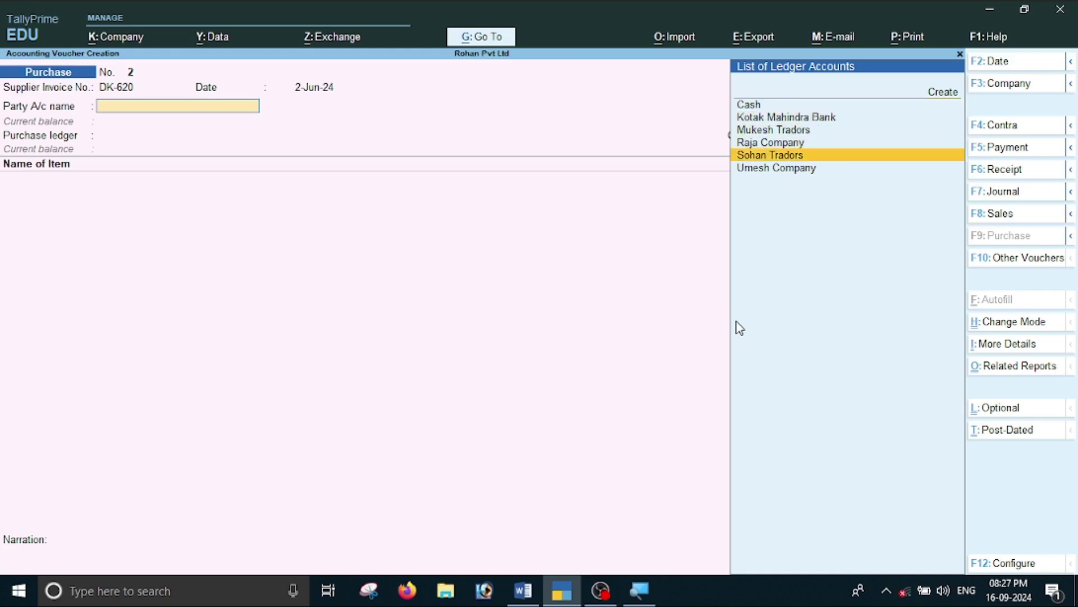
Choose party Umesh Company against receipt note UKT-256, with Purchase ledger and cost centre Not Applicable.
key(Return)
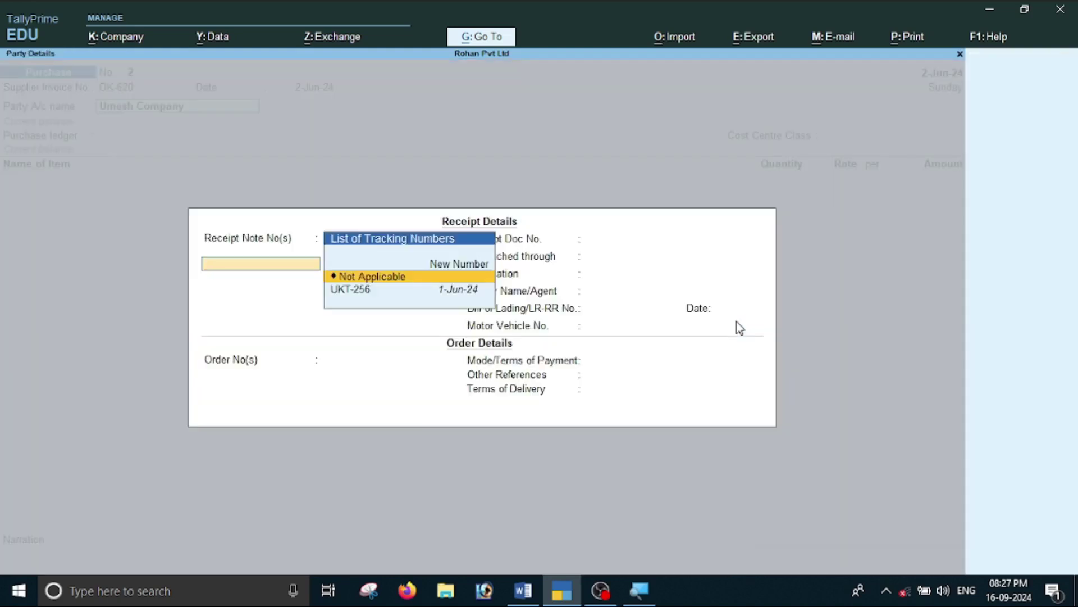
key(Down)
key(Up)
key(Down)
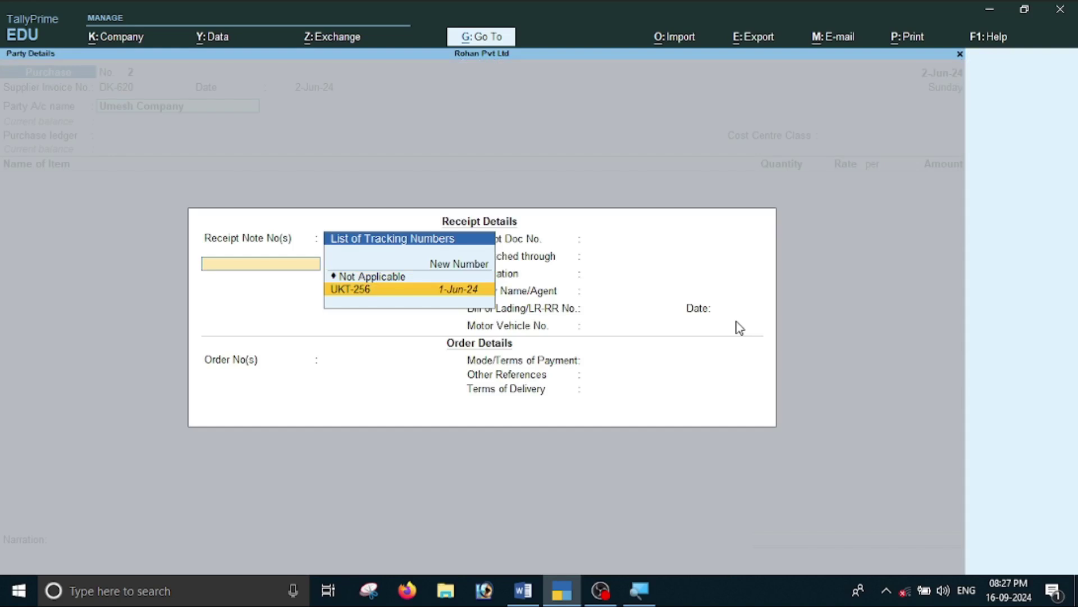
key(Return)
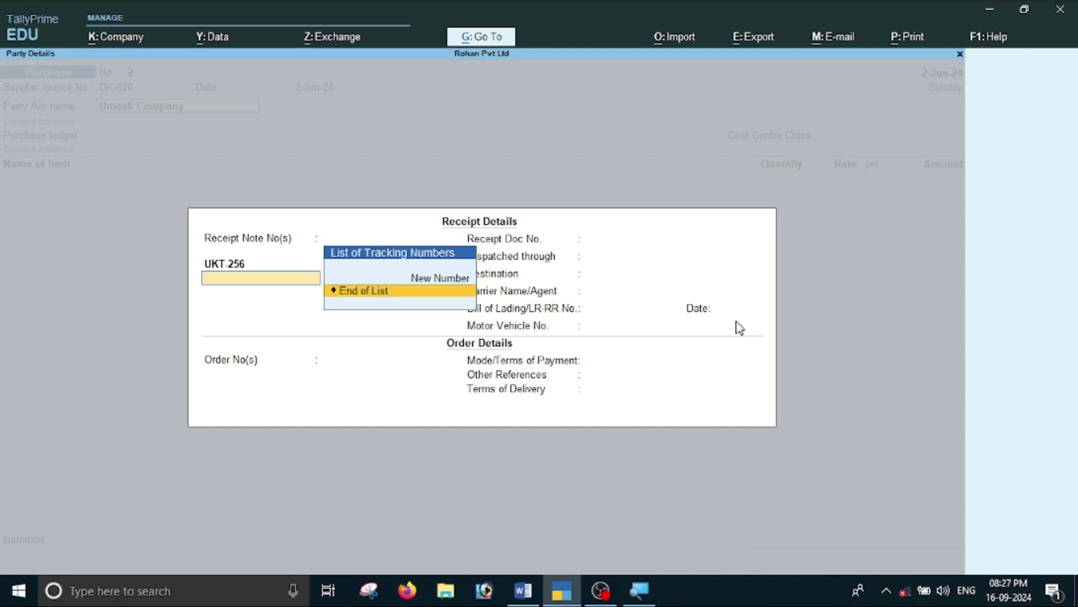
key(Return)
key(Return)
key(Return)
key(Return)
key(Return)
key(Return)
key(Return)
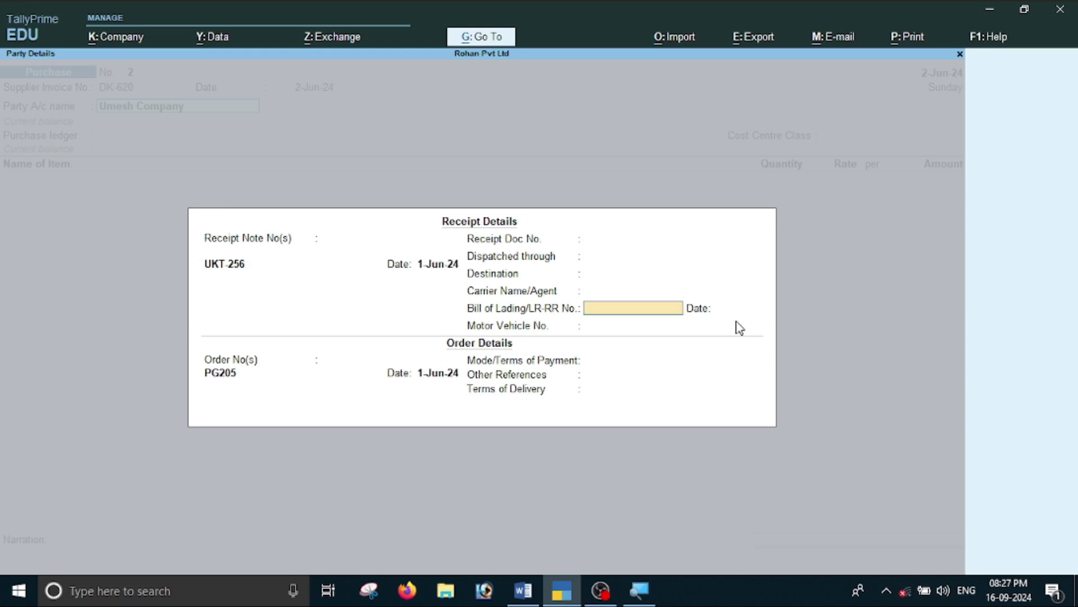
key(Return)
key(Return)
key(Return)
key(Return)
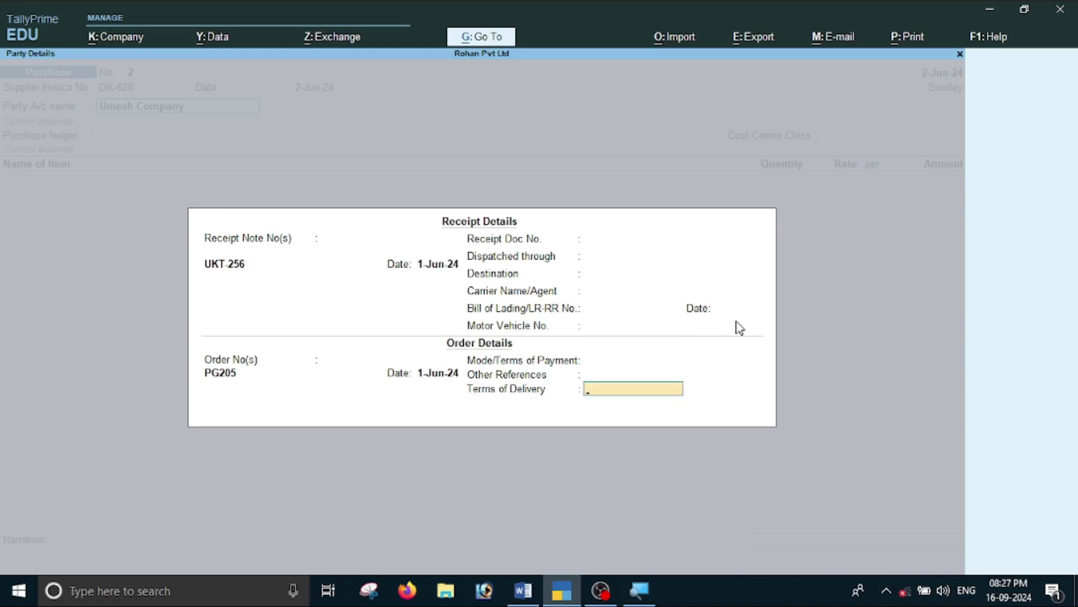
key(Return)
key(Return)
key(Return)
key(Return)
key(Return)
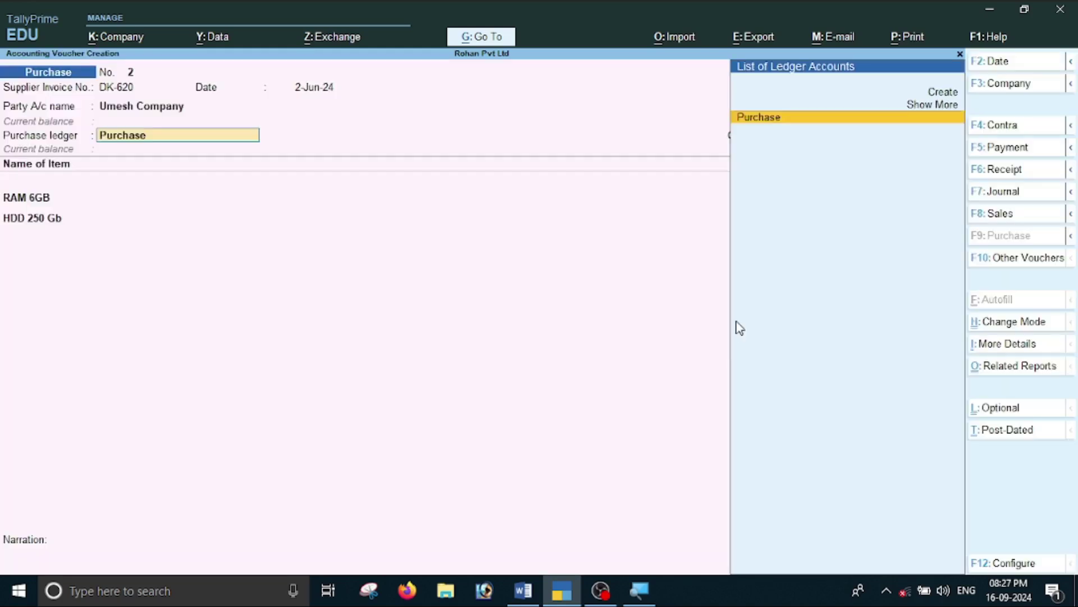
key(Return)
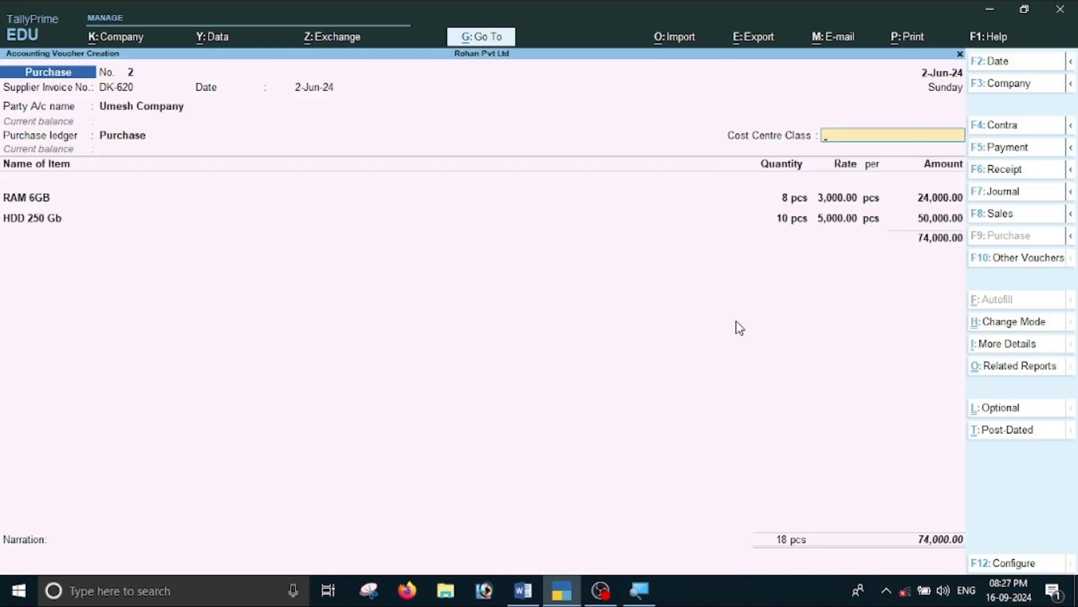
key(Return)
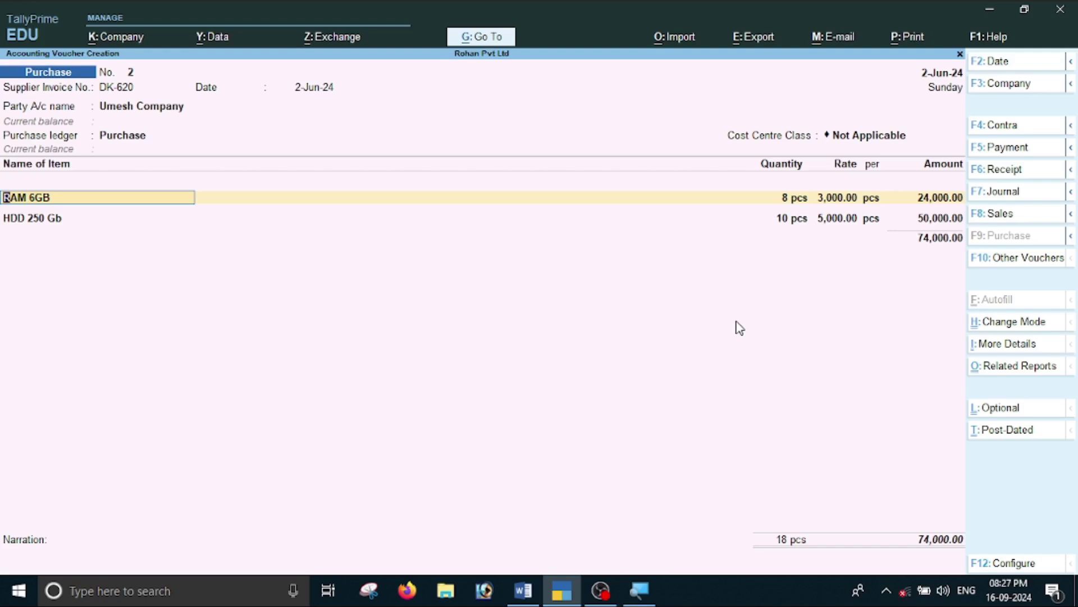
Accept the RAM 6GB and HDD 250 Gb allocations and bill reference DK-620 for 74,000.00, then save.
key(Return)
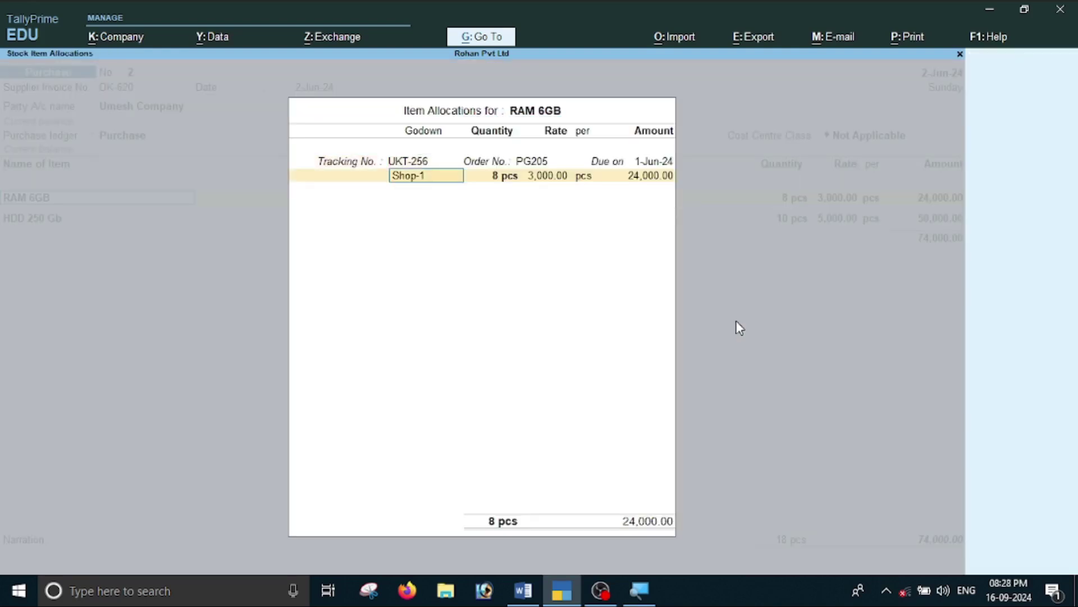
key(Return)
key(Return)
key(Return)
key(Return)
key(Return)
key(Return)
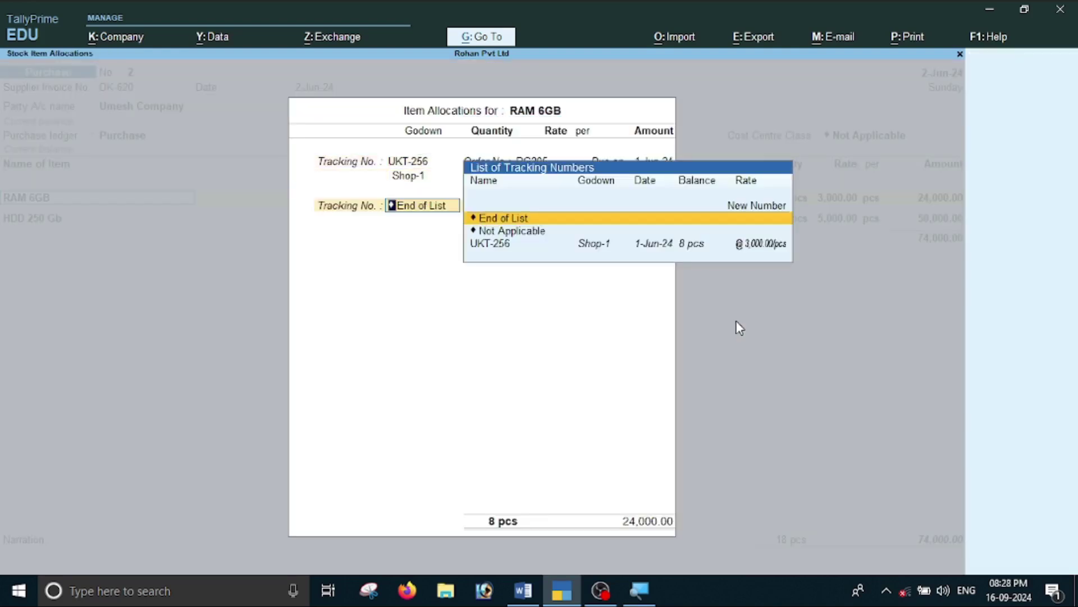
key(Return)
key(Return)
key(Return)
key(Return)
key(Return)
key(Return)
key(Return)
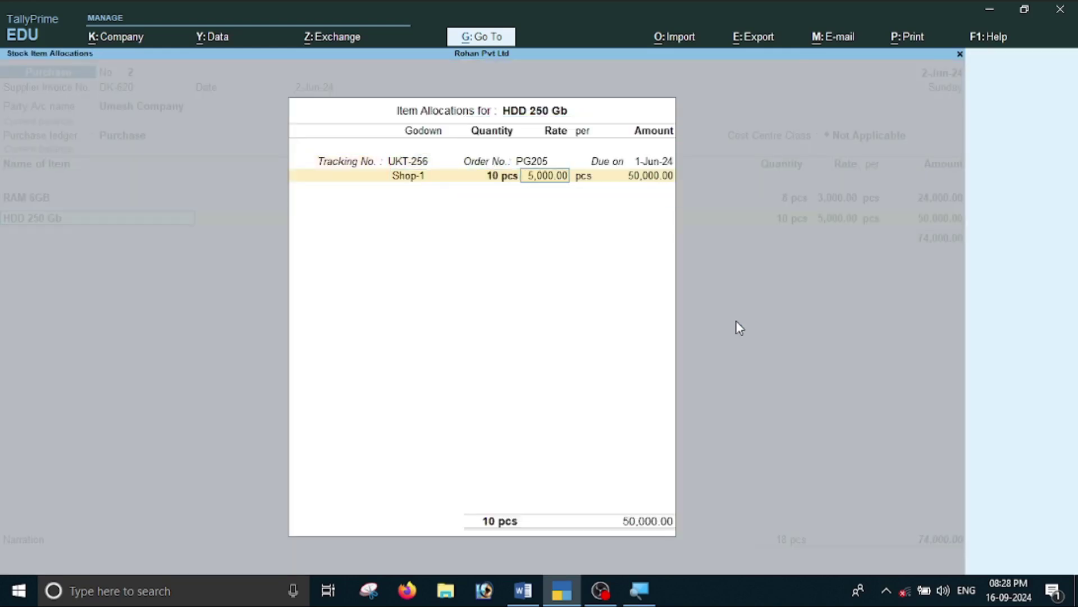
key(Return)
key(Return)
key(Return)
key(Return)
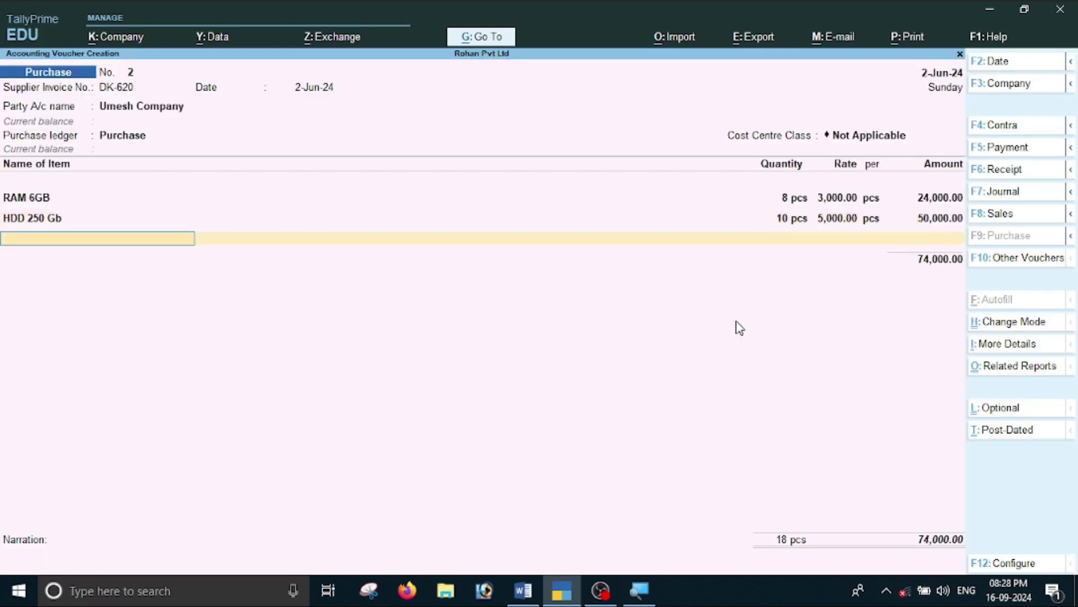
key(Return)
key(Return)
key(Return)
key(Return)
key(Return)
key(Return)
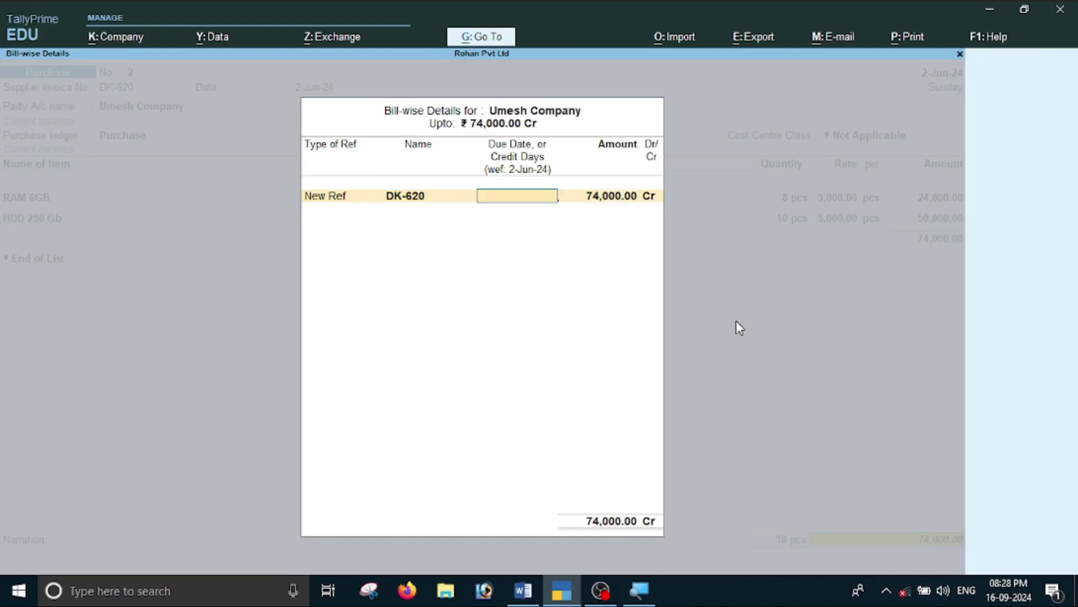
key(Return)
key(Return)
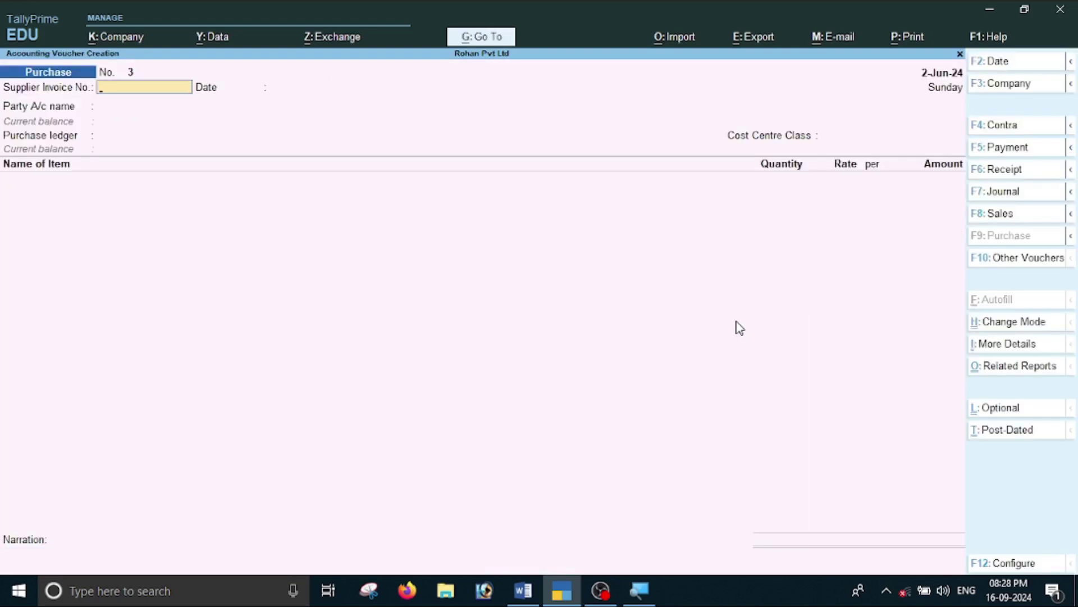
Check that Purchase Bills Pending for 1-Apr-24 to 2-Jun-24 is empty, then return to Word.
key(Escape)
key(Return)
key(Down)
key(Down)
key(Down)
key(Down)
key(Down)
key(Down)
key(Down)
key(Down)
key(Down)
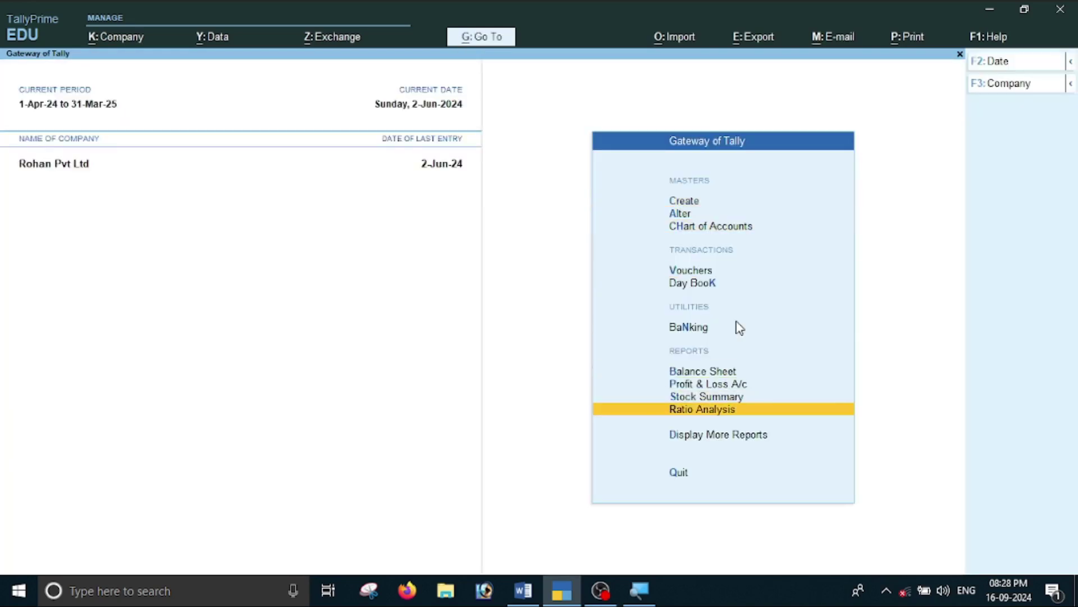
key(Return)
key(Down)
key(Down)
key(Down)
key(Down)
key(Down)
key(Down)
key(Down)
key(Down)
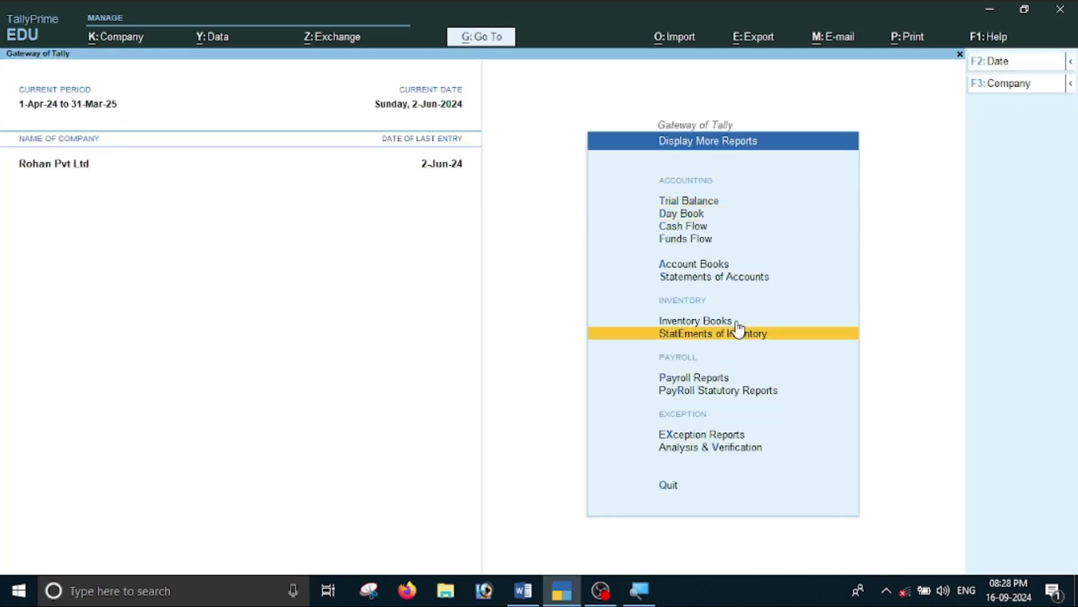
key(Up)
key(Up)
key(Down)
key(Return)
key(Down)
key(Down)
key(Down)
key(Down)
key(Down)
key(Down)
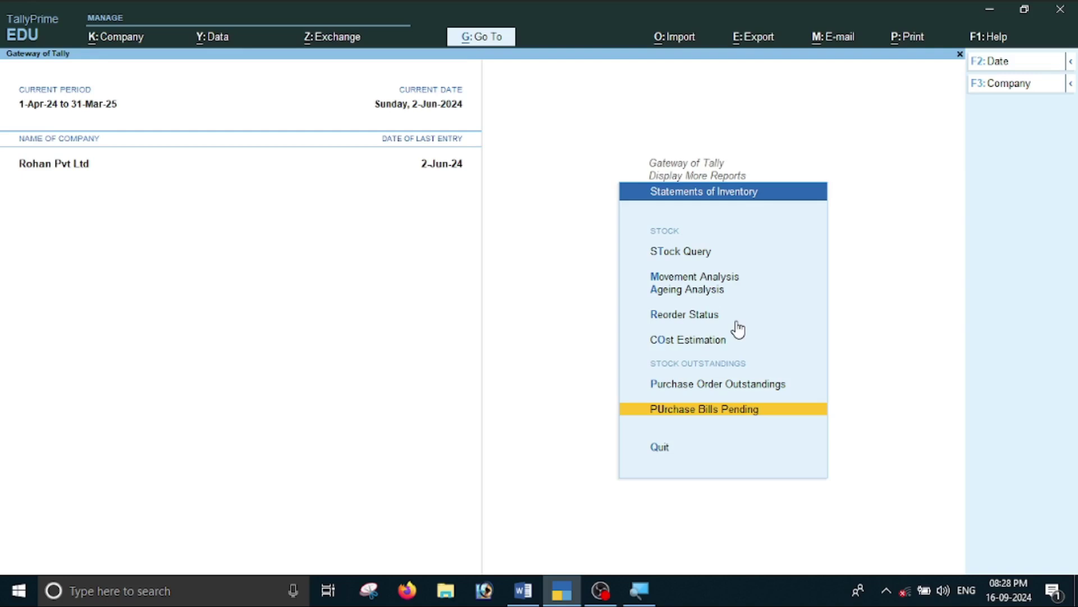
key(Return)
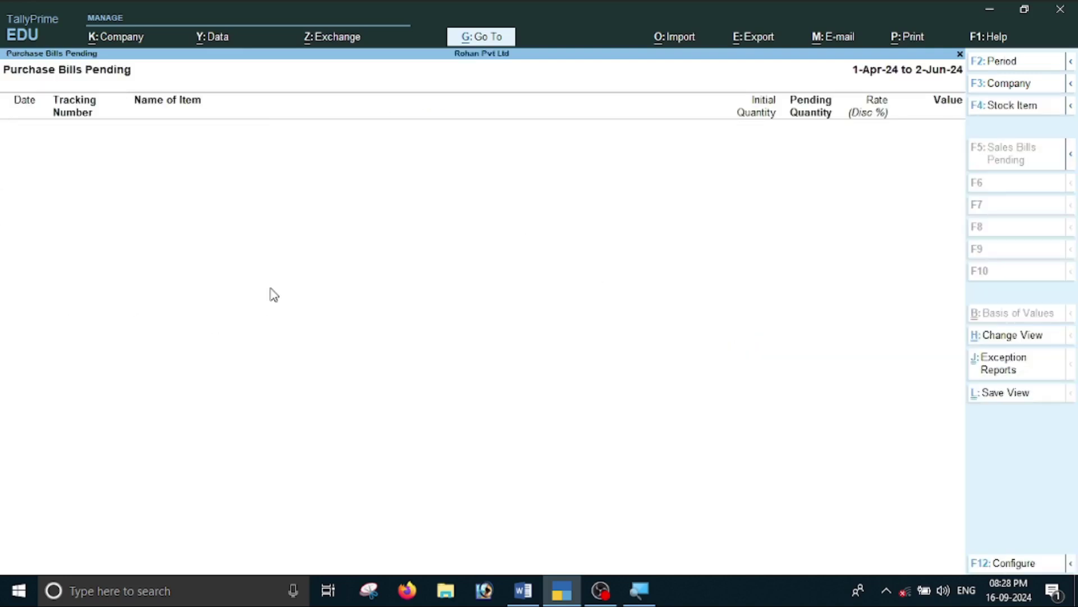
key(Escape)
key(Escape)
key(Escape)
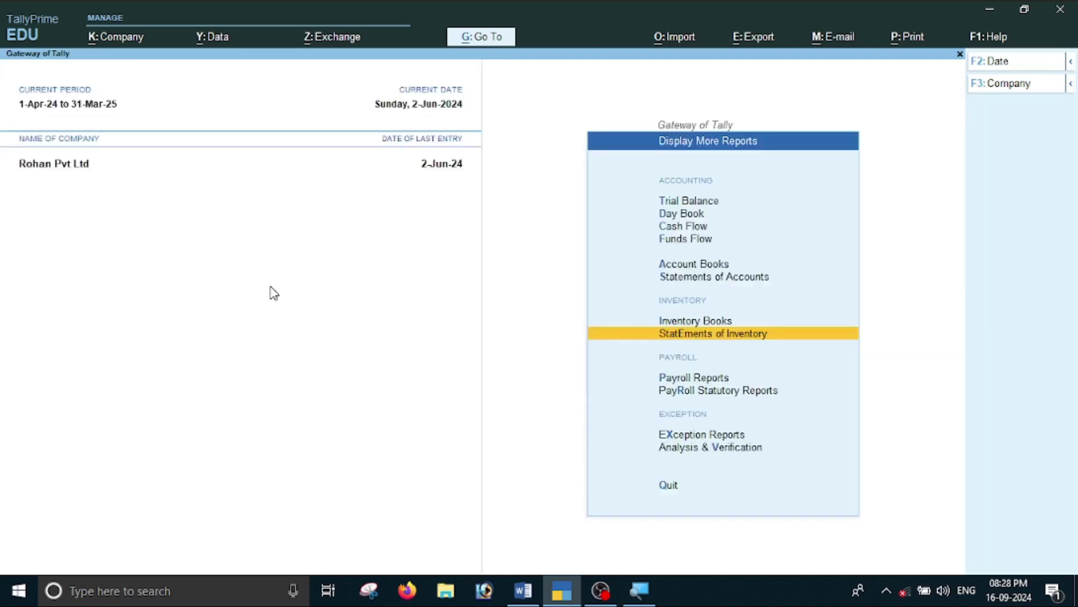
key(Escape)
key(Escape)
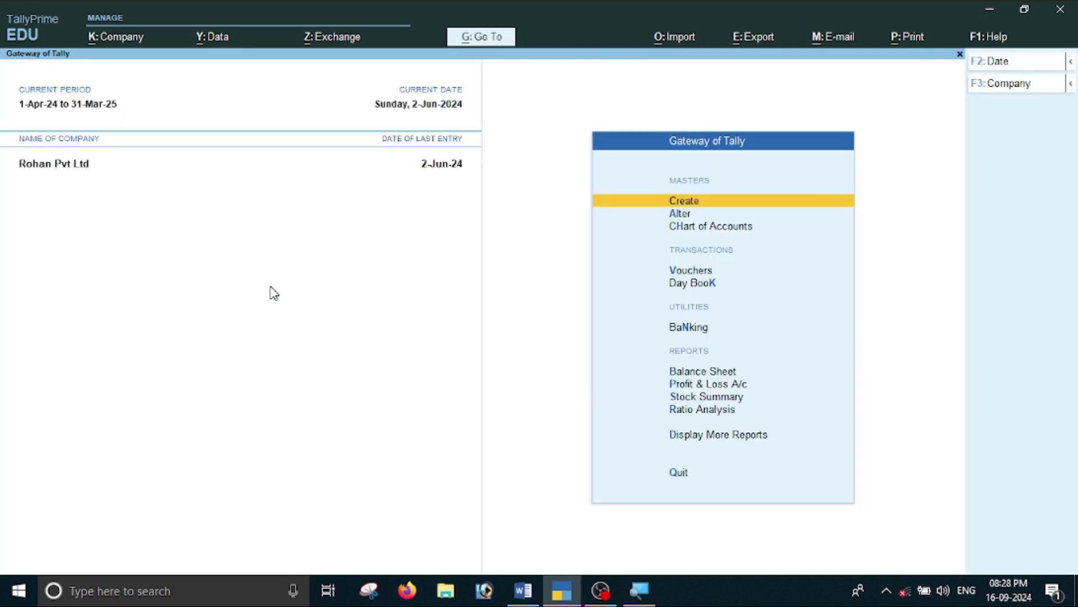
key(alt+Tab)
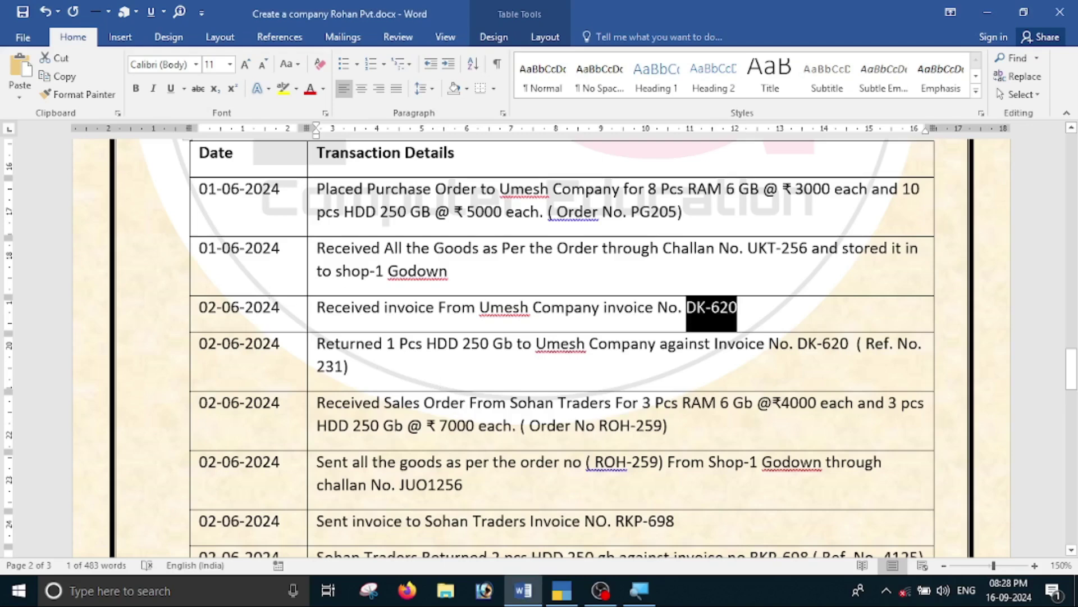
Leave the Word transaction list and open a blank Purchase voucher No. 3 dated 2-Jun-24.
click(441, 371)
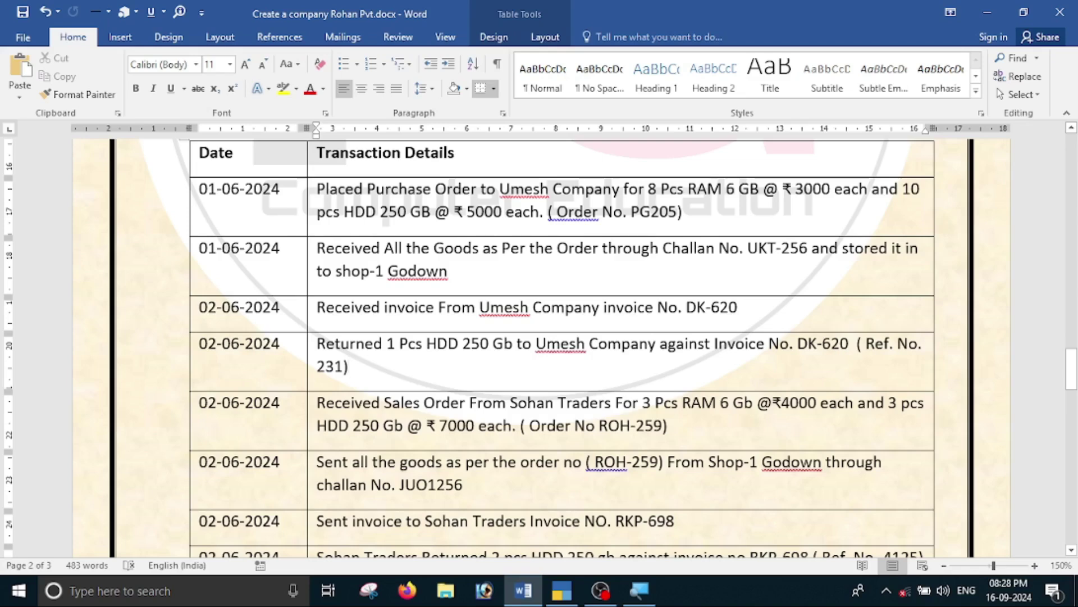
key(alt+Tab)
key(Down)
key(Down)
key(Down)
key(Down)
key(Up)
key(Return)
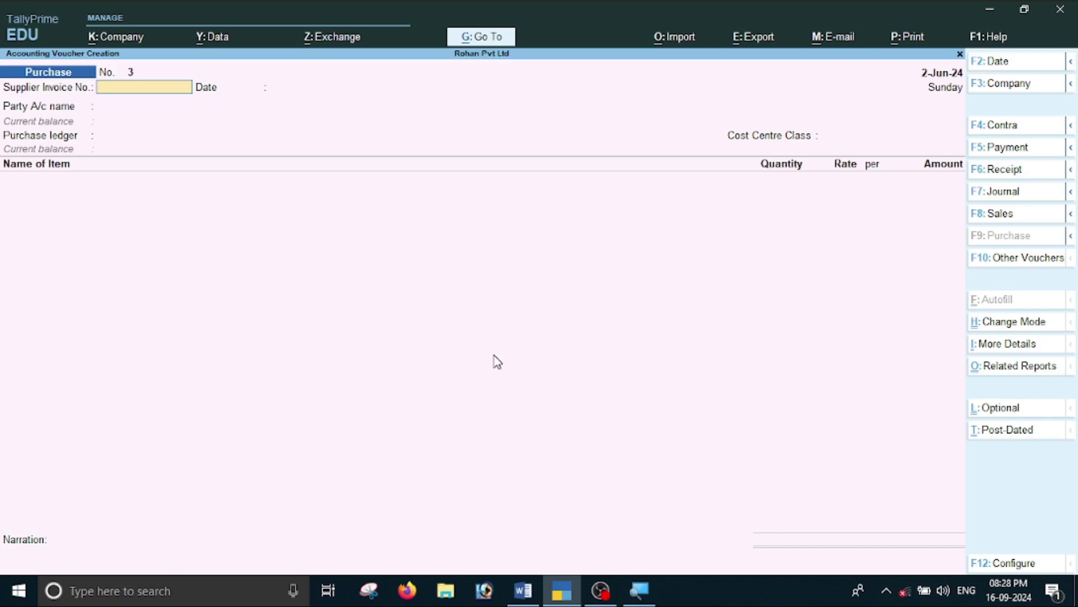
Switch the voucher to Debit Note for Umesh Company, with tracking number Not Applicable.
key(F10)
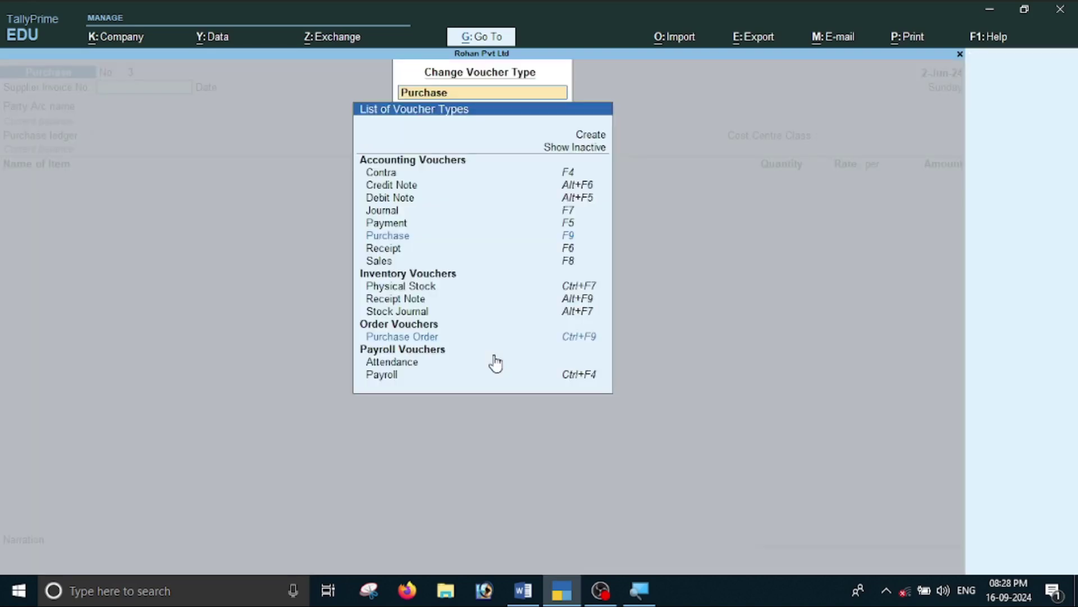
key(Down)
key(Down)
key(Up)
key(Up)
key(Up)
key(Up)
key(Up)
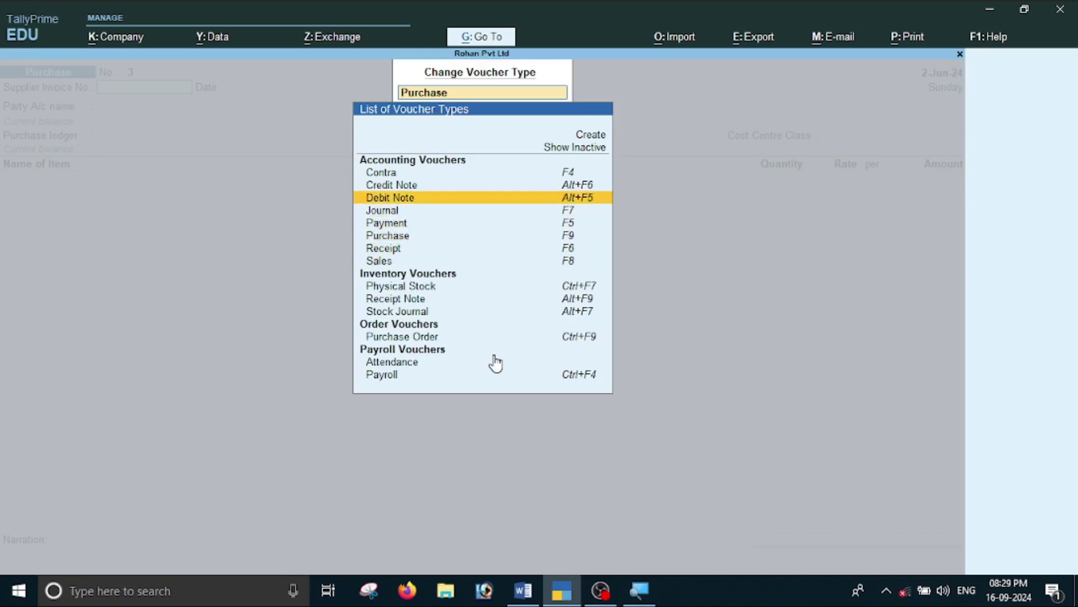
key(Down)
key(Return)
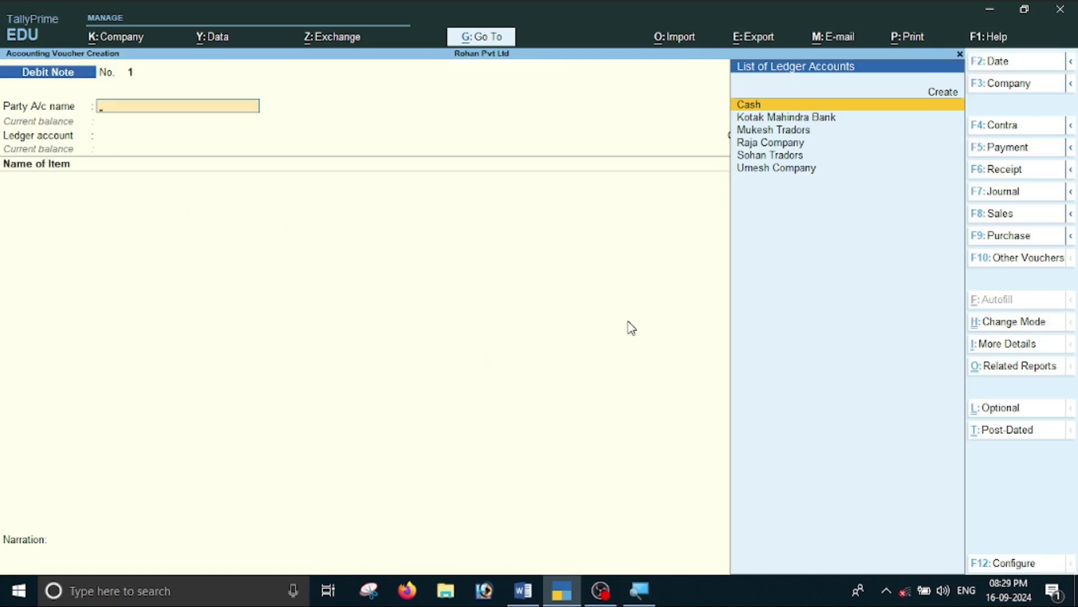
key(Down)
key(Down)
key(Down)
key(Down)
key(Down)
key(Return)
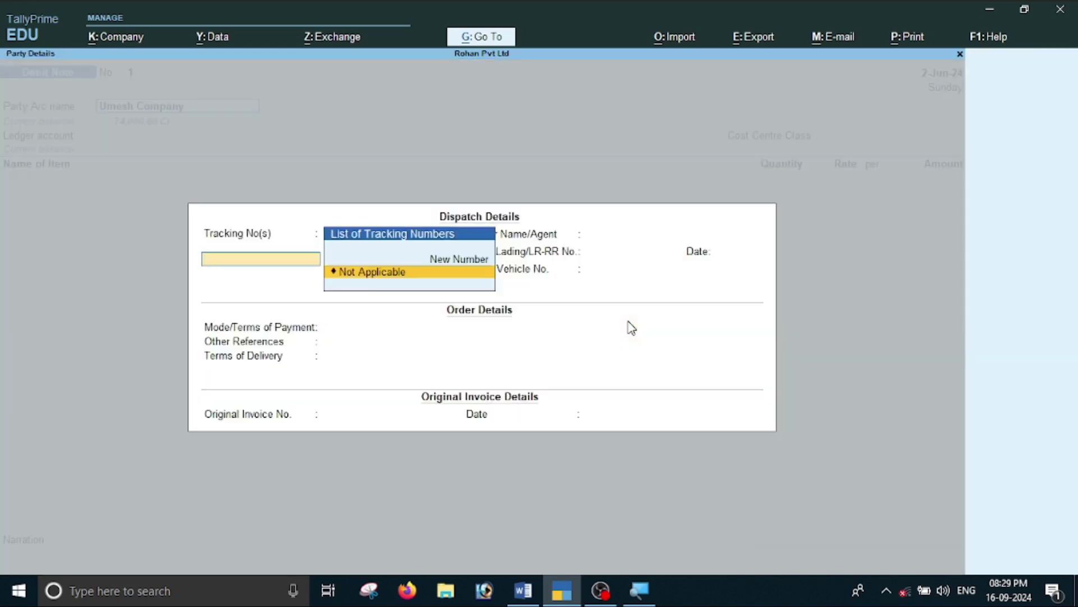
key(Return)
key(Return)
key(Return)
key(Return)
key(Return)
key(Return)
key(Return)
key(Return)
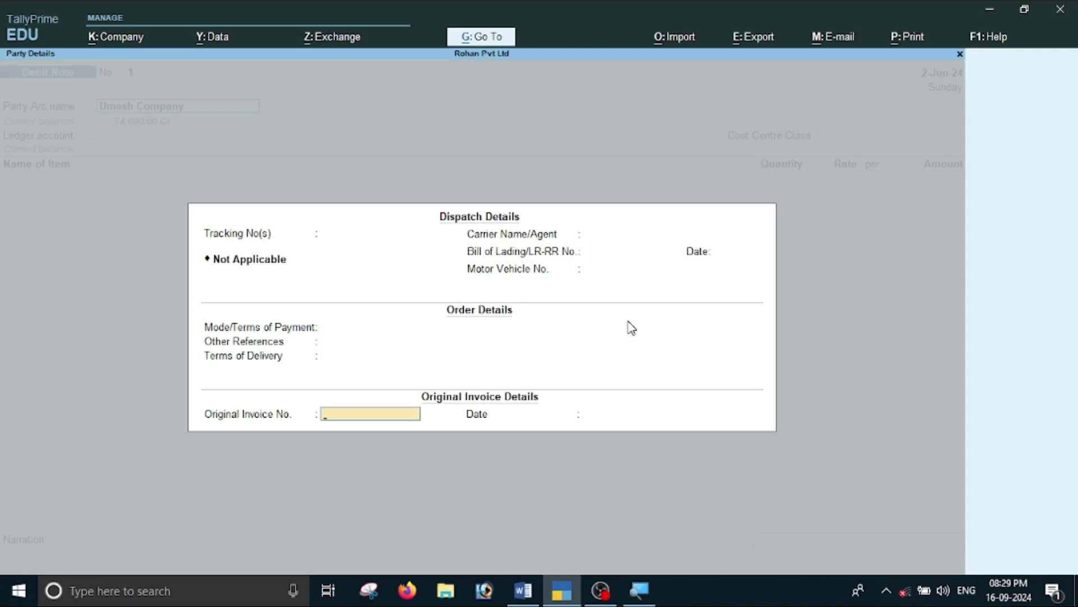
Copy DK-620 from Word into Original Invoice No. and accept the 2-Jun-24 date.
key(alt+Tab)
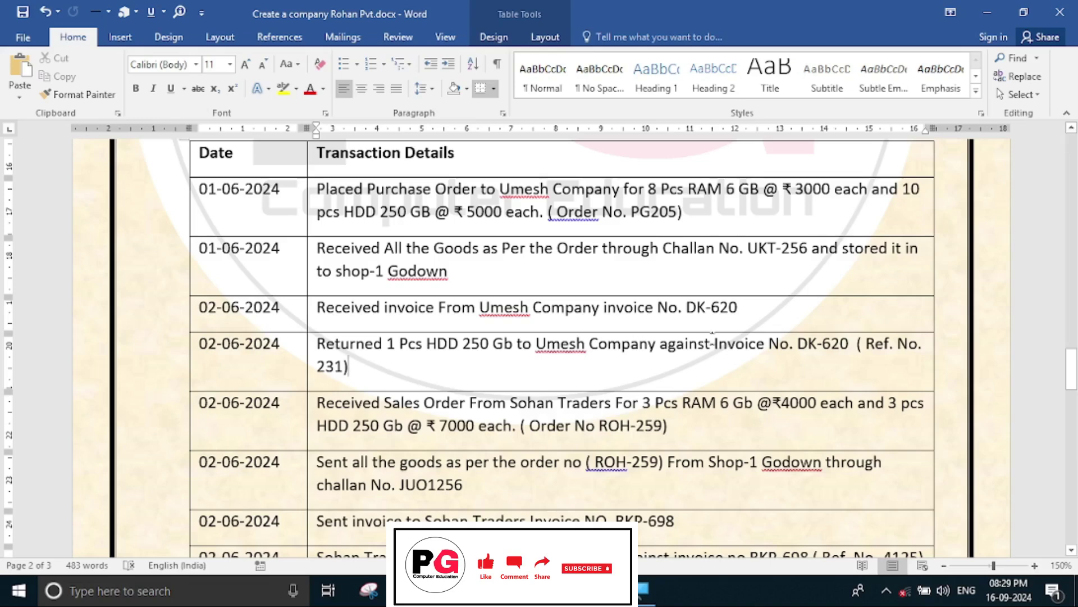
drag(685, 308, 737, 308)
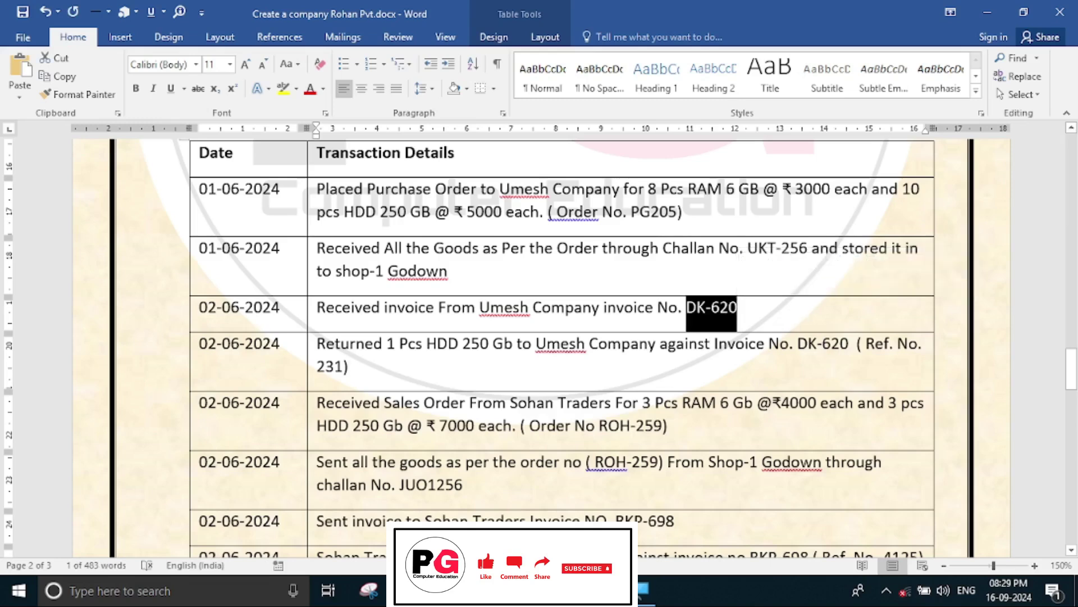
key(alt+Tab)
key(ctrl+alt+v)
key(Return)
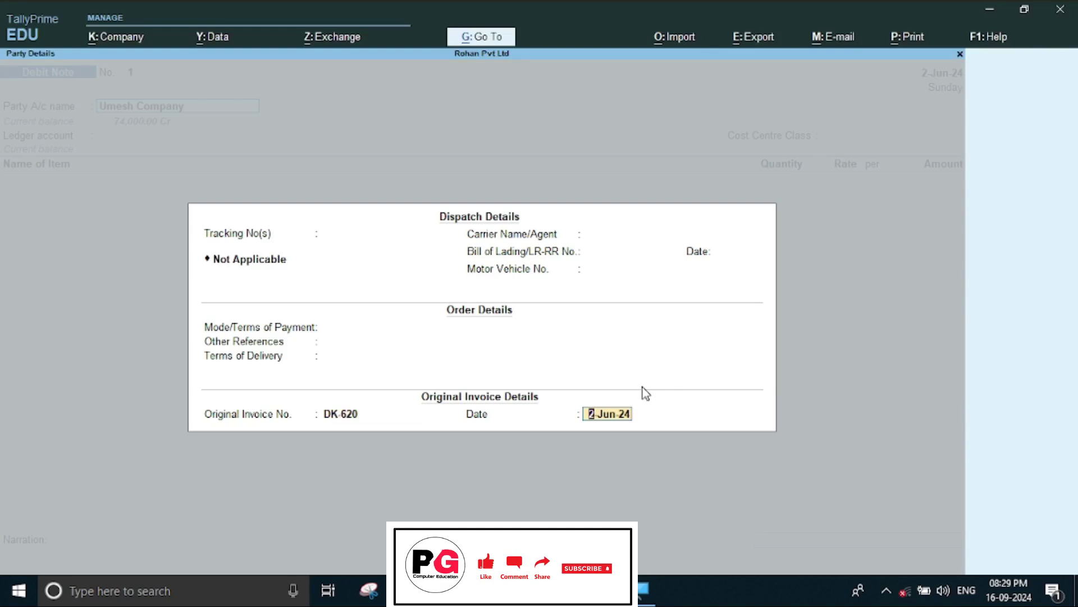
key(Return)
key(Return)
key(Return)
key(Return)
key(Return)
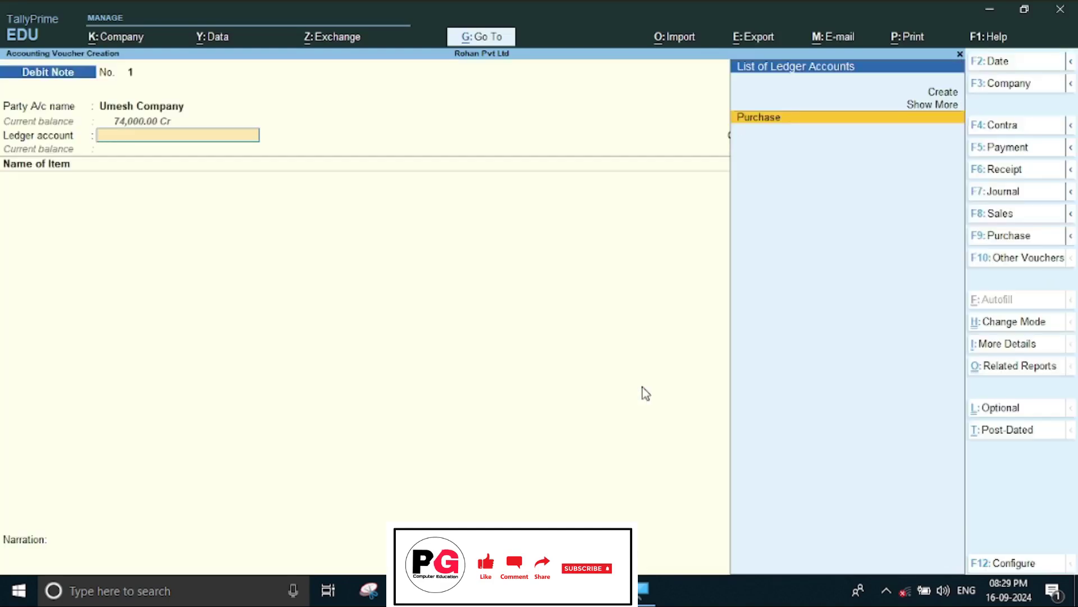
Create the 'Purchase Returen' ledger under Purchase Accounts from within the debit note.
key(alt)
key(alt+c)
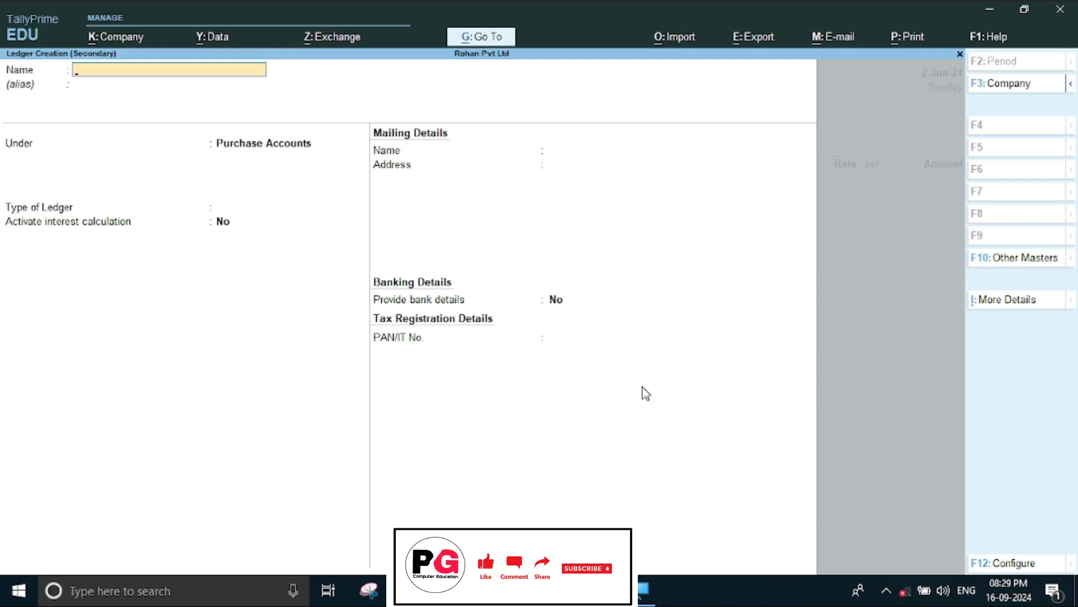
text(Purchase Returen)
key(Return)
key(Return)
key(Return)
key(Return)
key(Return)
key(Return)
key(Return)
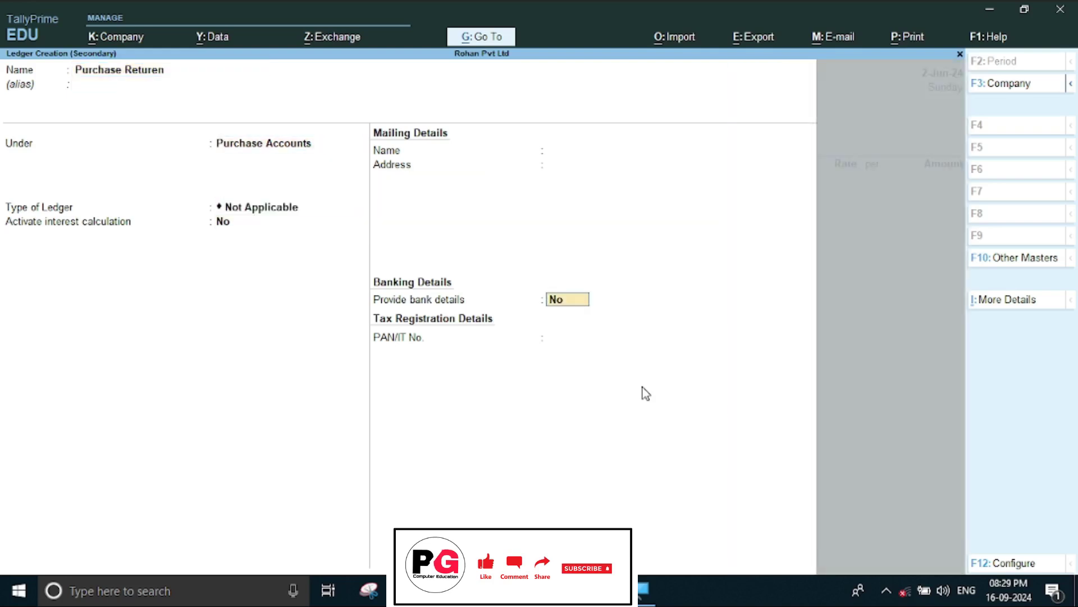
key(Return)
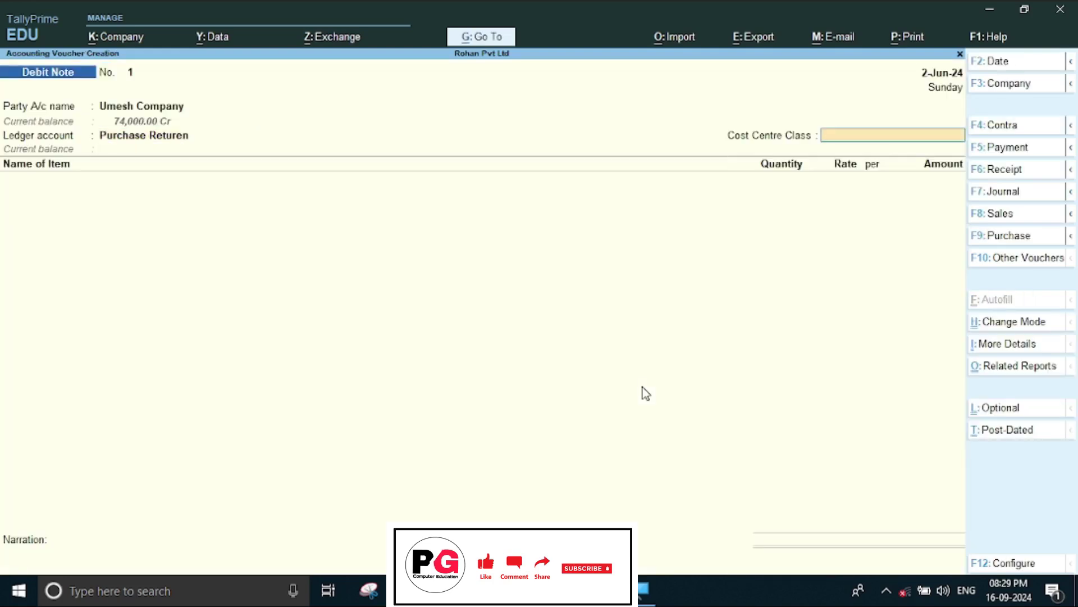
key(Return)
Return 1 pcs HDD 250 Gb from Shop-1 at 5,000.00 and end the item list.
key(alt+Tab)
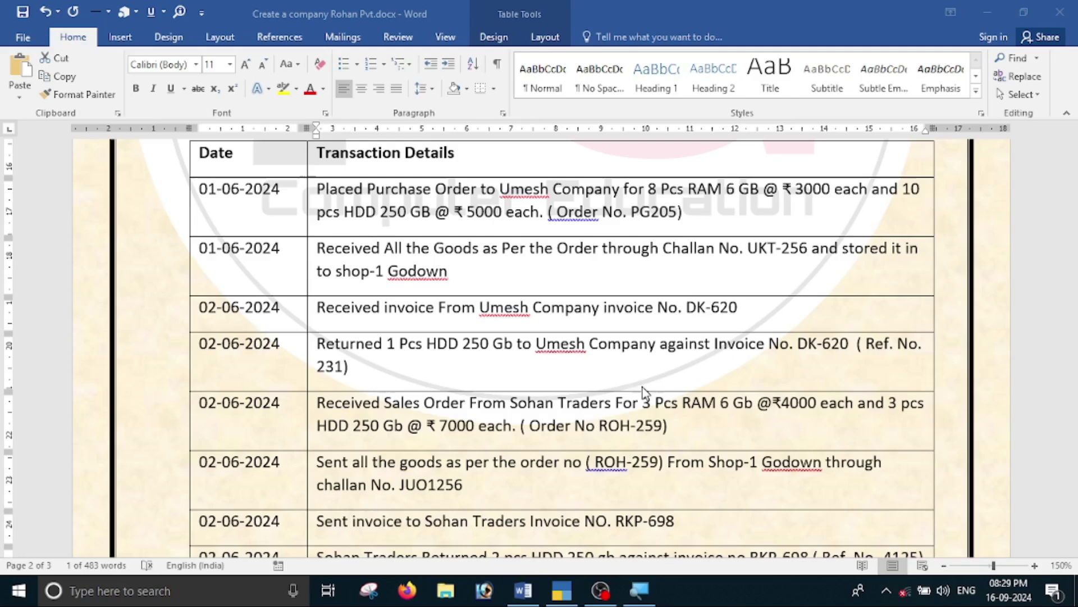
key(alt+Tab)
text(H)
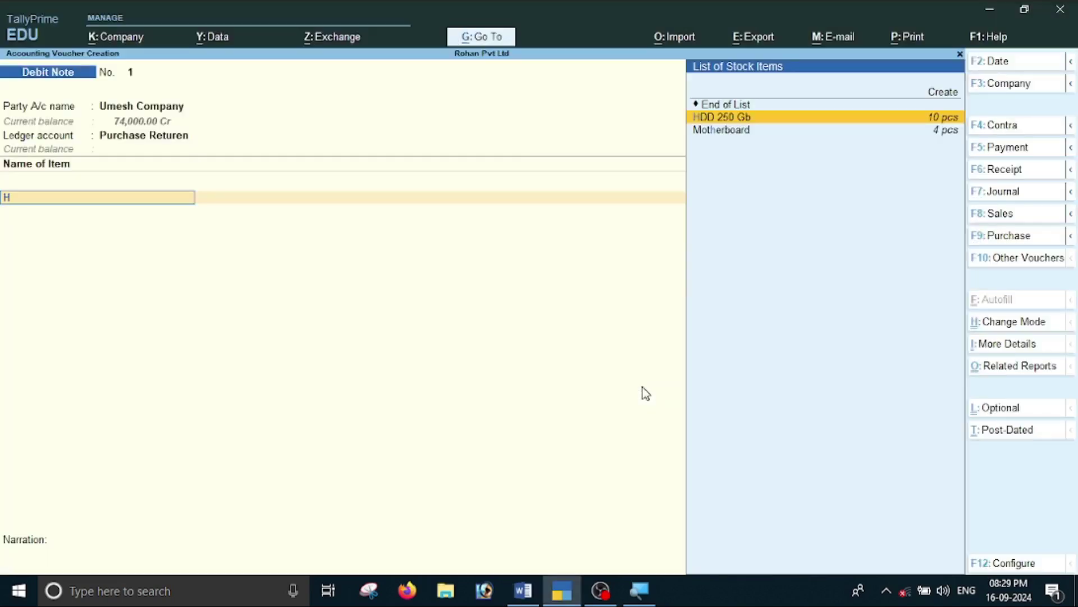
key(Return)
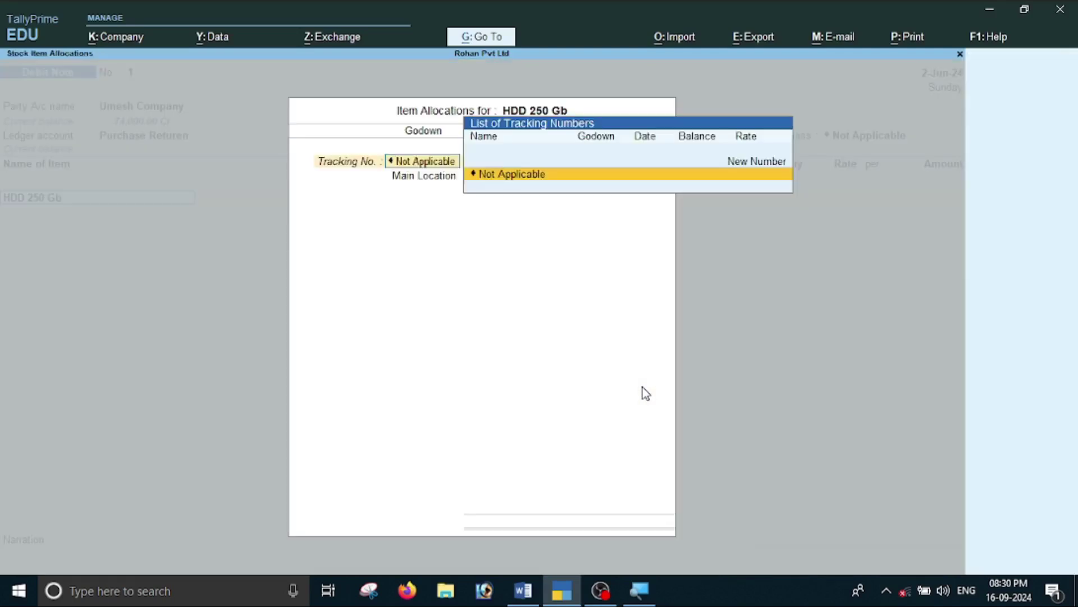
key(Return)
key(Return)
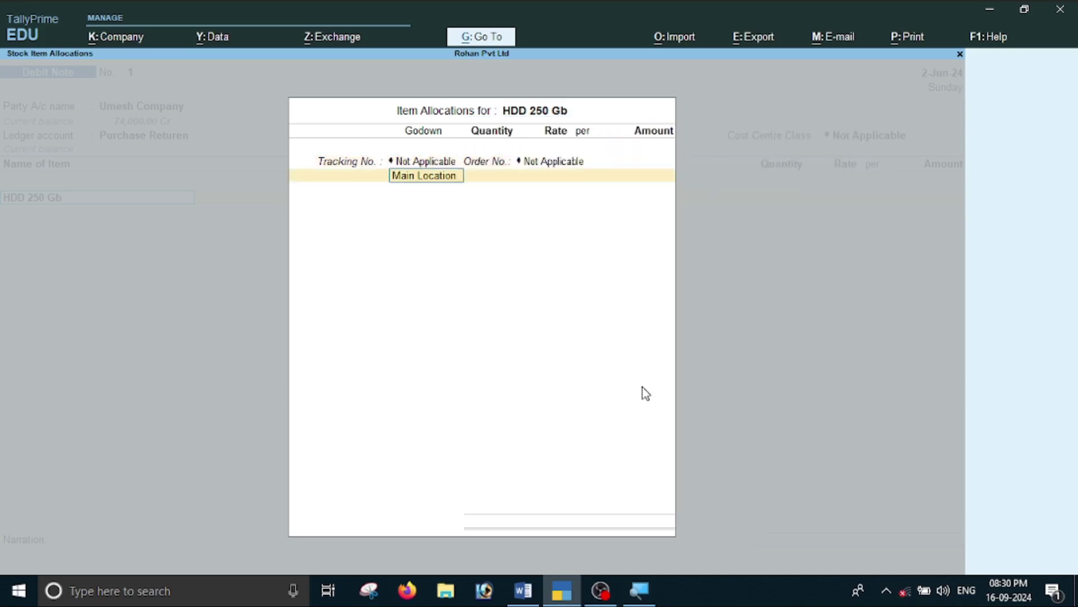
text(Shop-1)
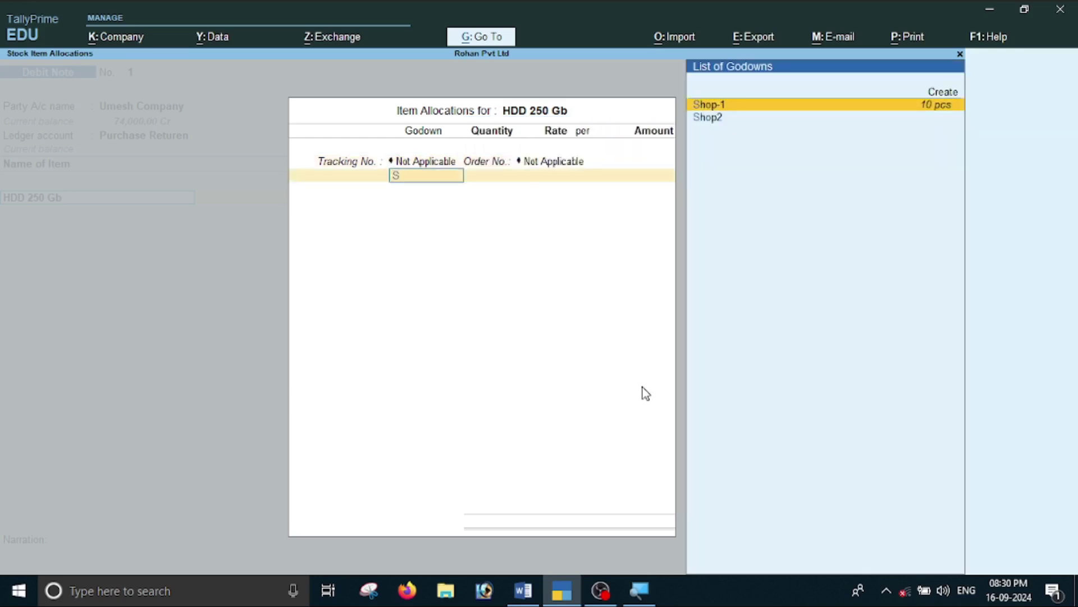
key(Return)
text(1 pcs)
key(Return)
key(Return)
key(Return)
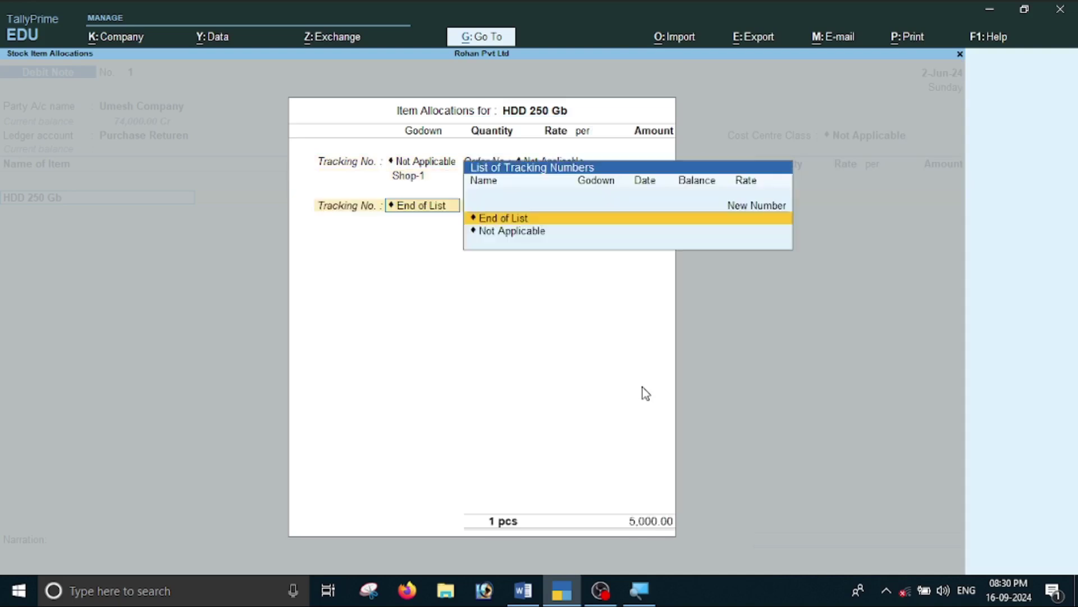
key(Return)
key(Return)
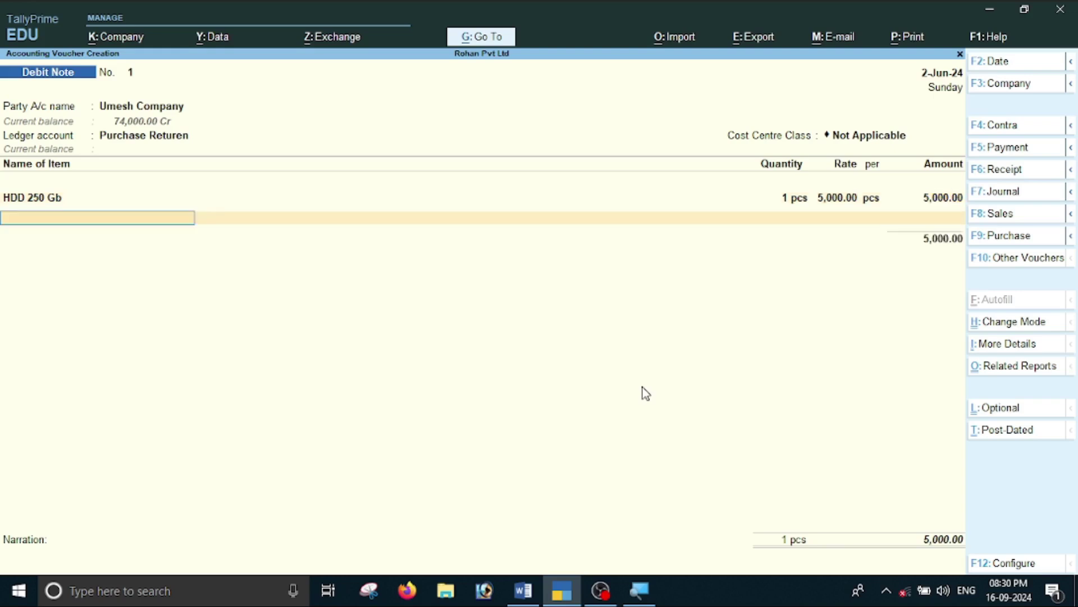
key(Return)
key(Return)
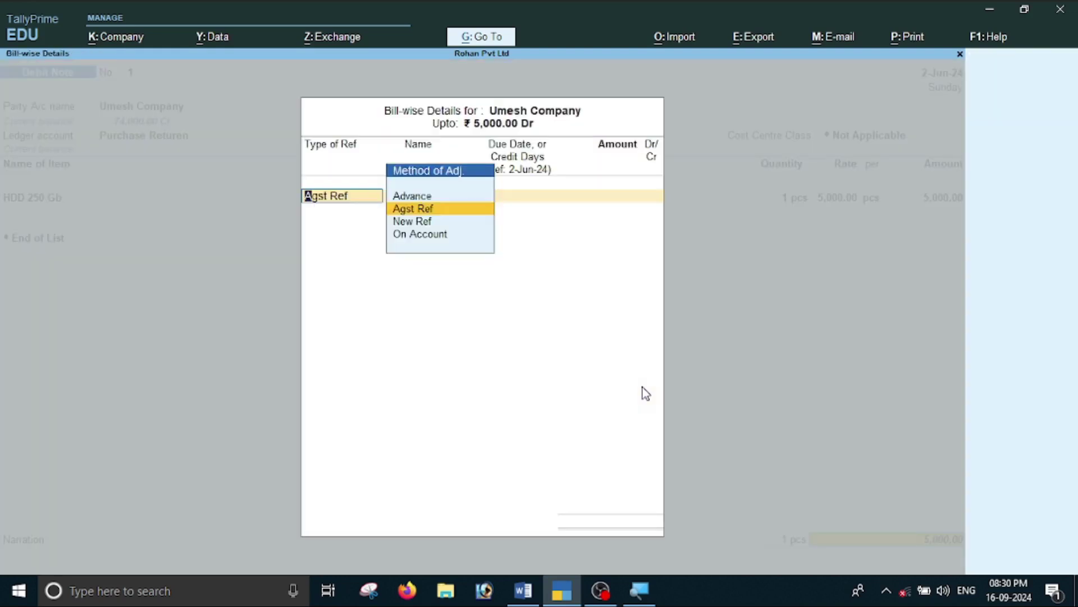
key(Return)
key(Return)
key(Return)
key(Return)
key(Return)
key(Return)
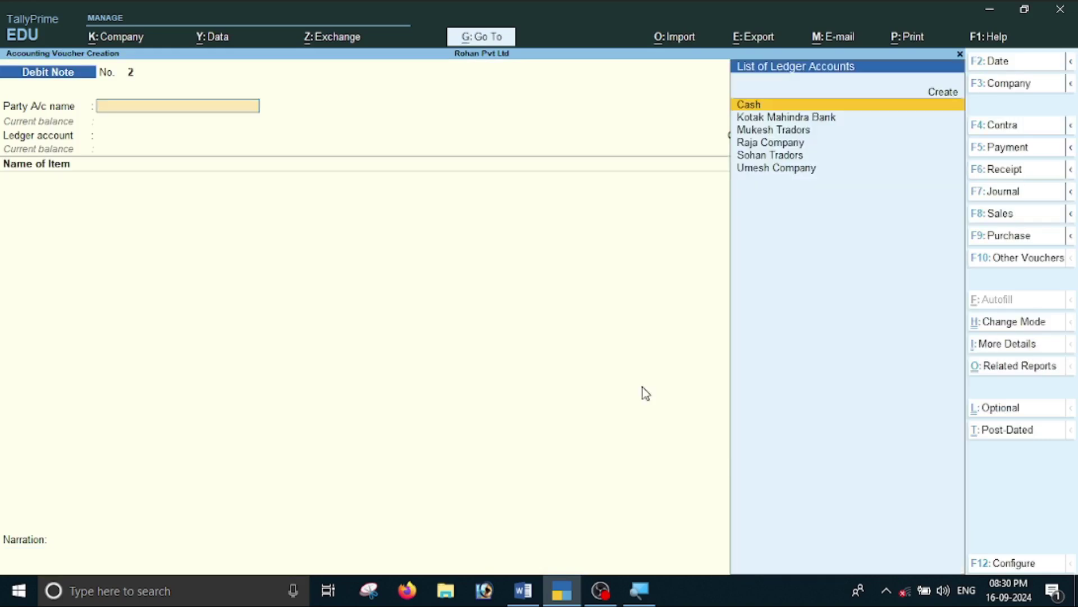
Drill into Stock Summary > Computer Parts > HDD 250 Gb June vouchers to confirm 9 pcs, then switch to Word.
key(Escape)
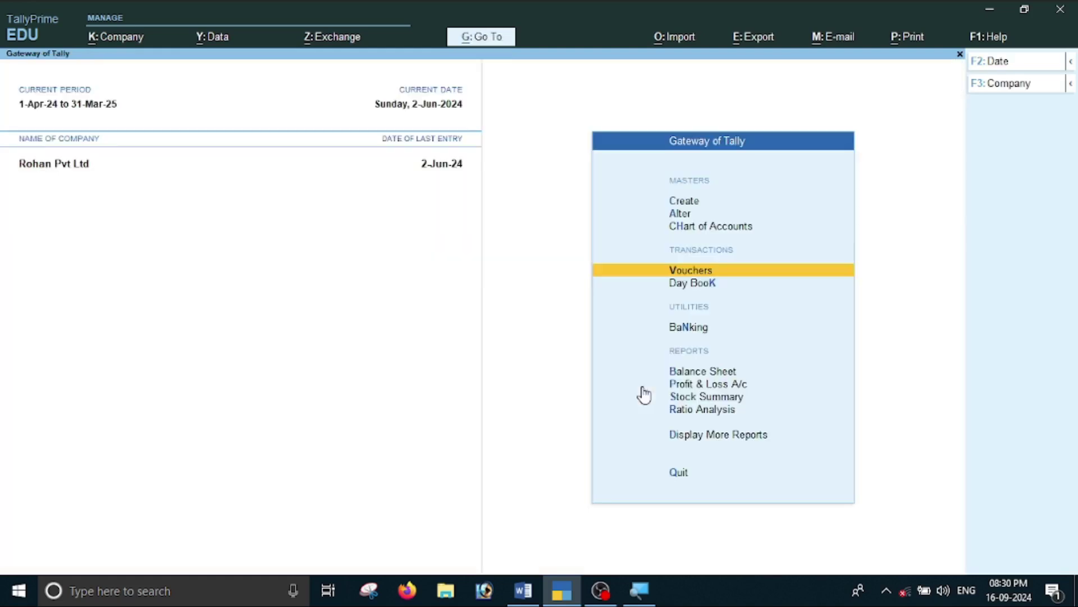
key(Down)
key(Down)
key(Down)
key(Down)
key(Down)
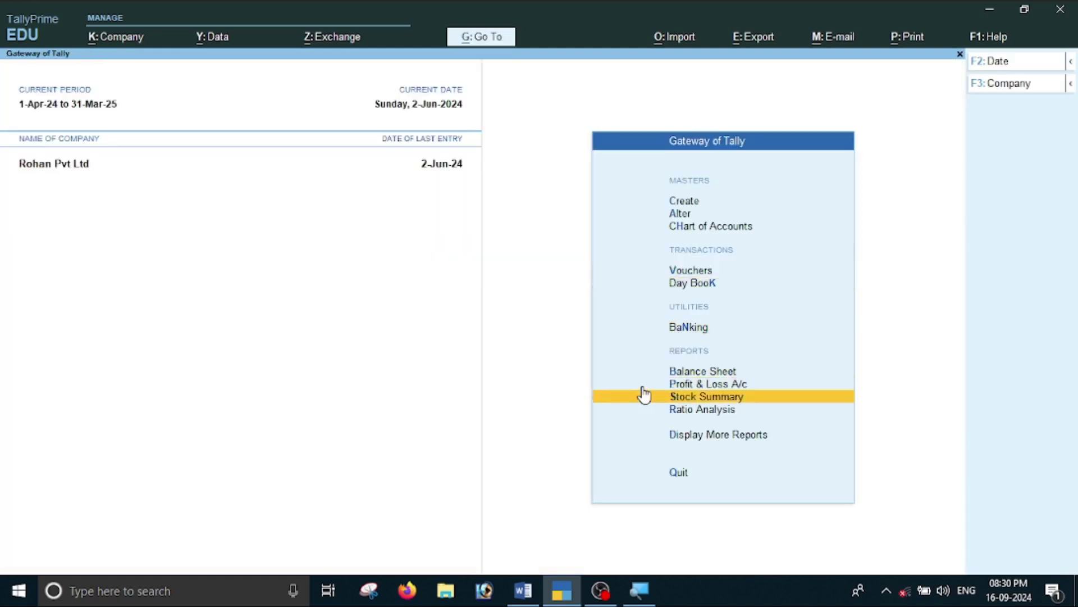
key(Return)
key(Return)
key(Down)
key(Down)
key(Down)
key(Up)
key(Up)
key(Up)
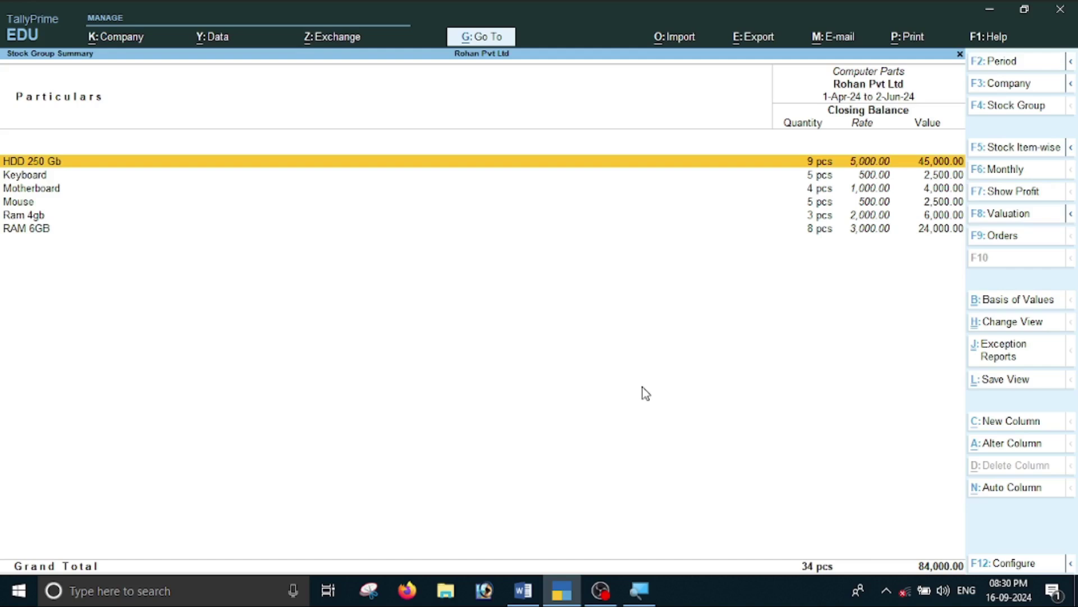
key(Return)
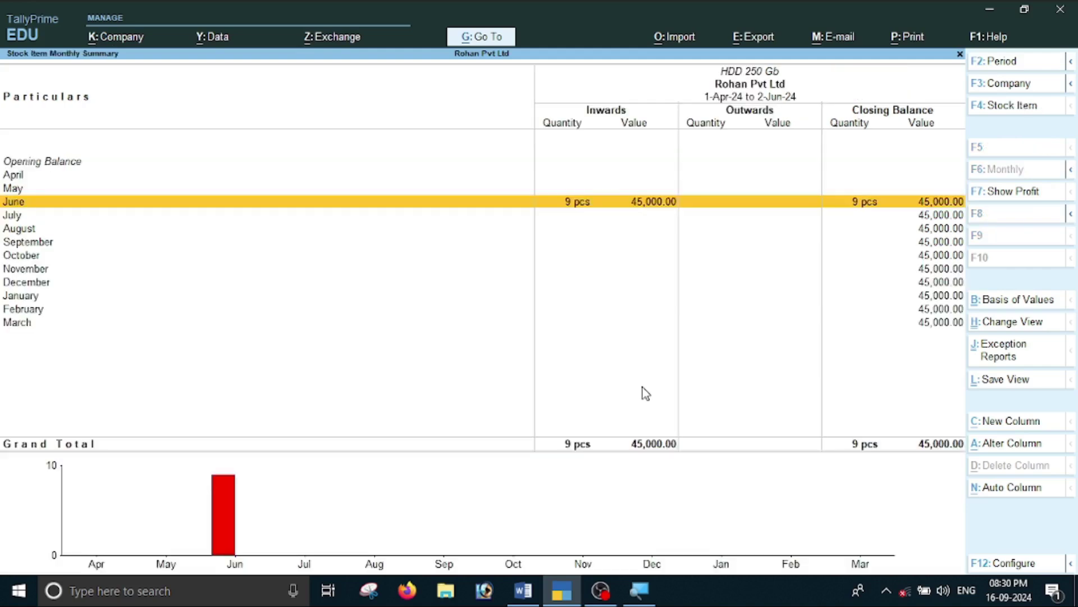
key(Return)
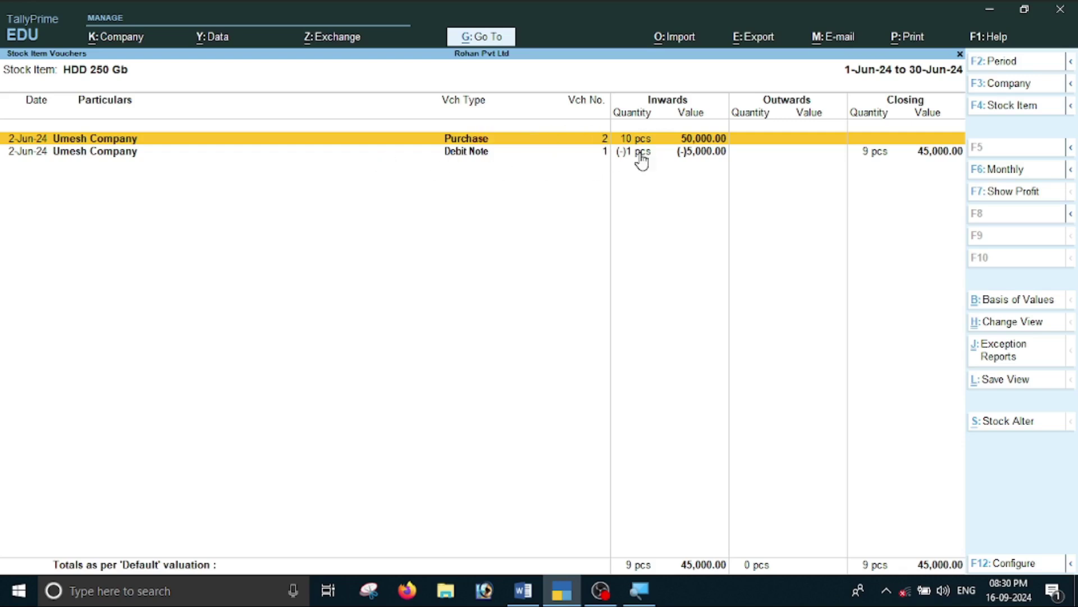
key(Escape)
key(Escape)
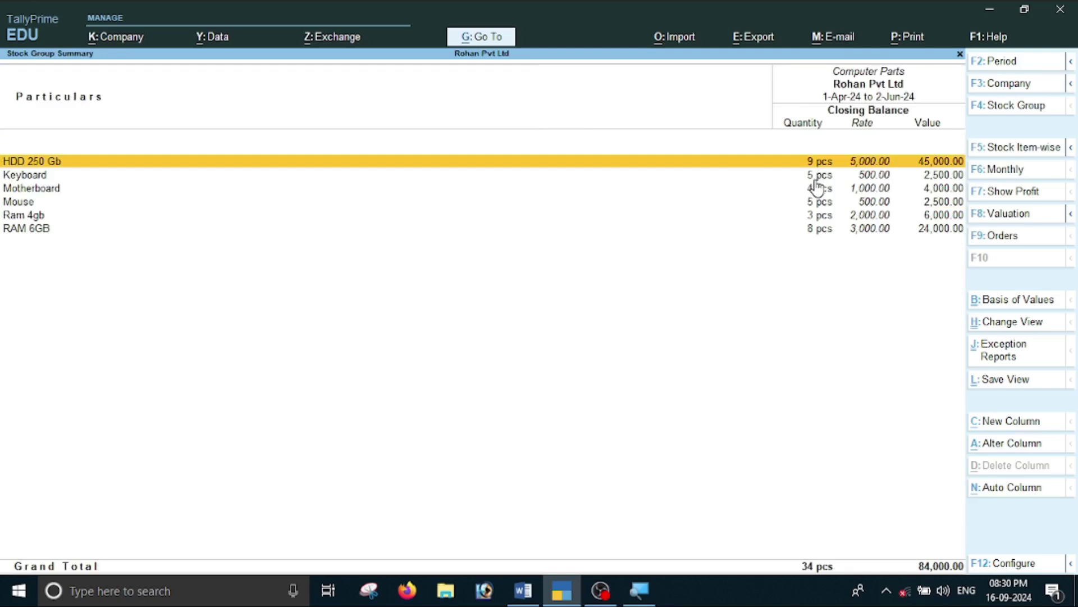
key(Escape)
key(alt+Tab)
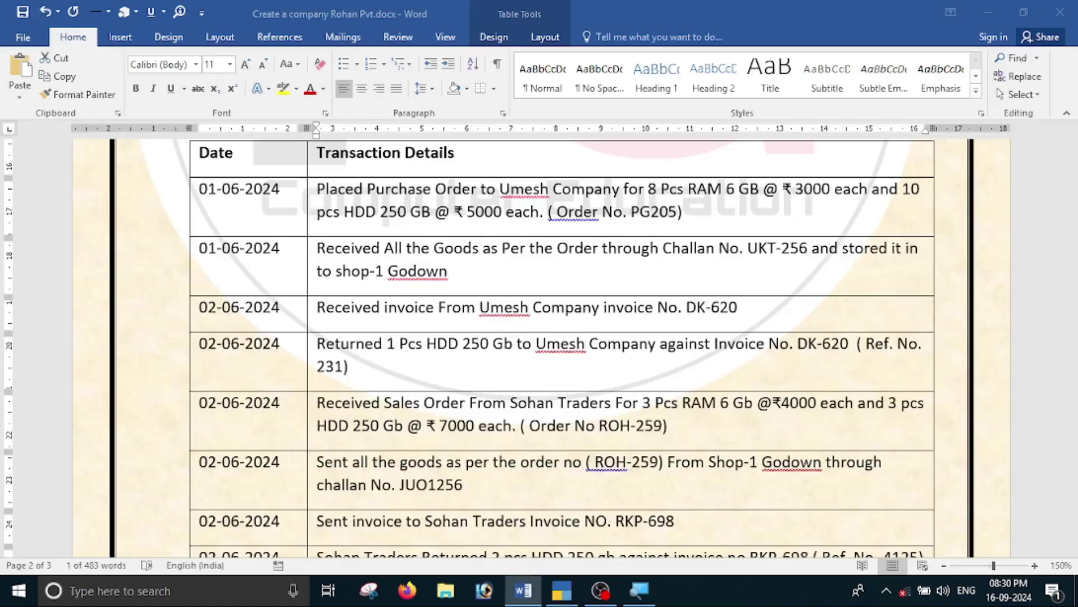
Scroll to the last Word row (Sohan Traders returning 2 pcs HDD 250 gb), then return to TallyPrime.
scroll(465, 334, down, 3)
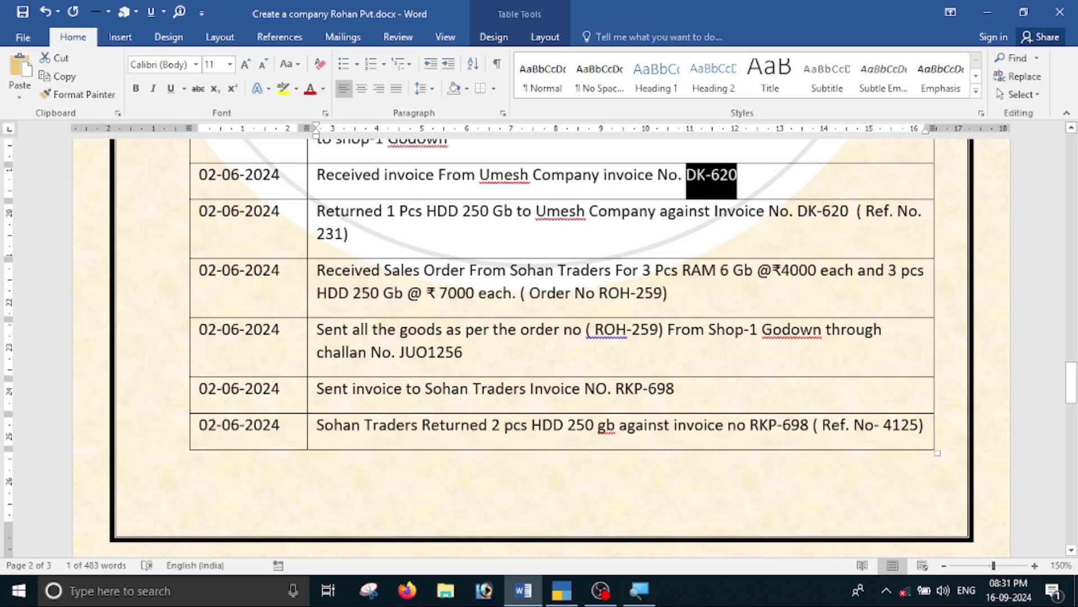
key(alt+Tab)
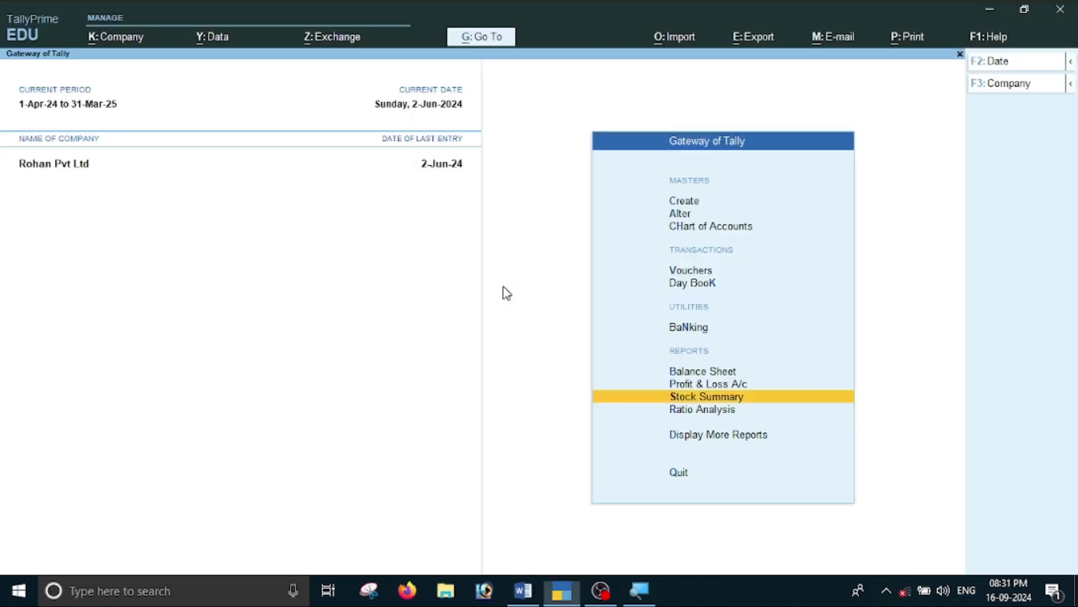
Reveal inactive voucher types, choose Sales Order and activate it for a new voucher No. 1.
key(Up)
key(Up)
key(Up)
key(Up)
key(Up)
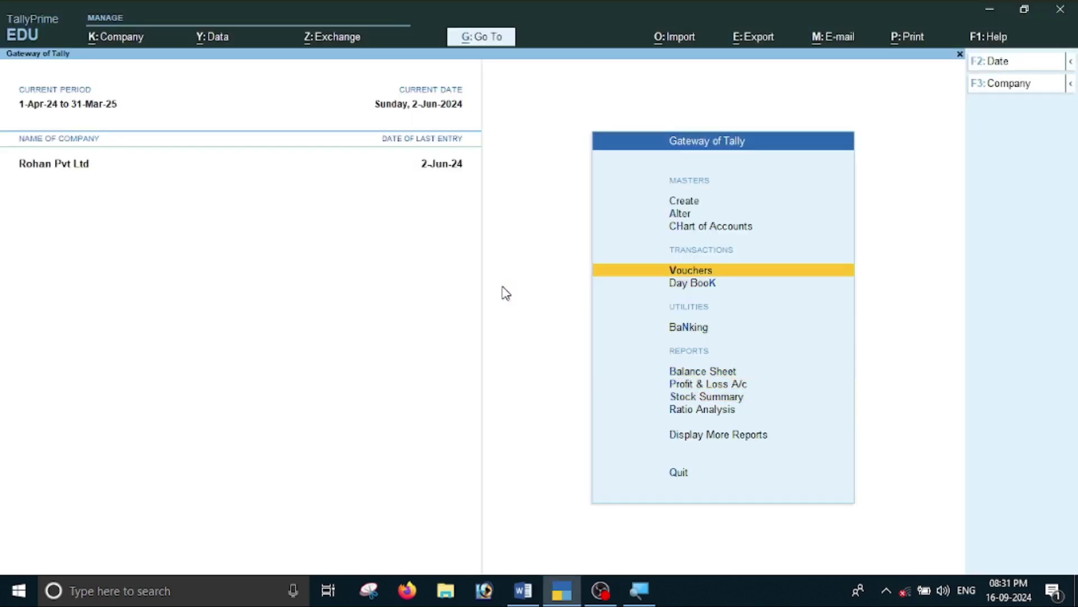
key(Return)
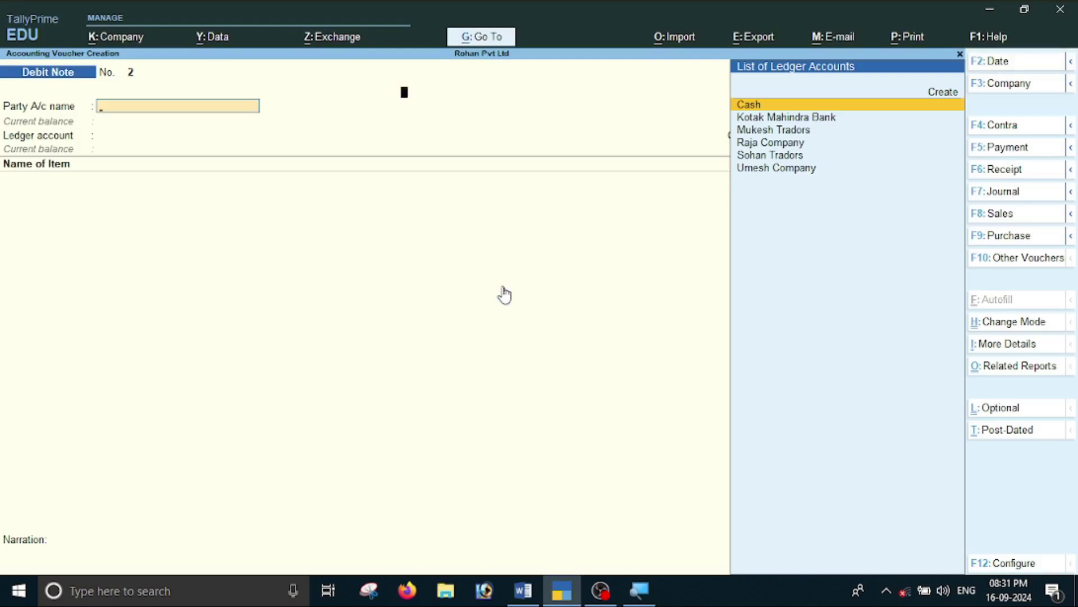
key(F10)
key(Up)
key(Up)
key(Up)
key(Return)
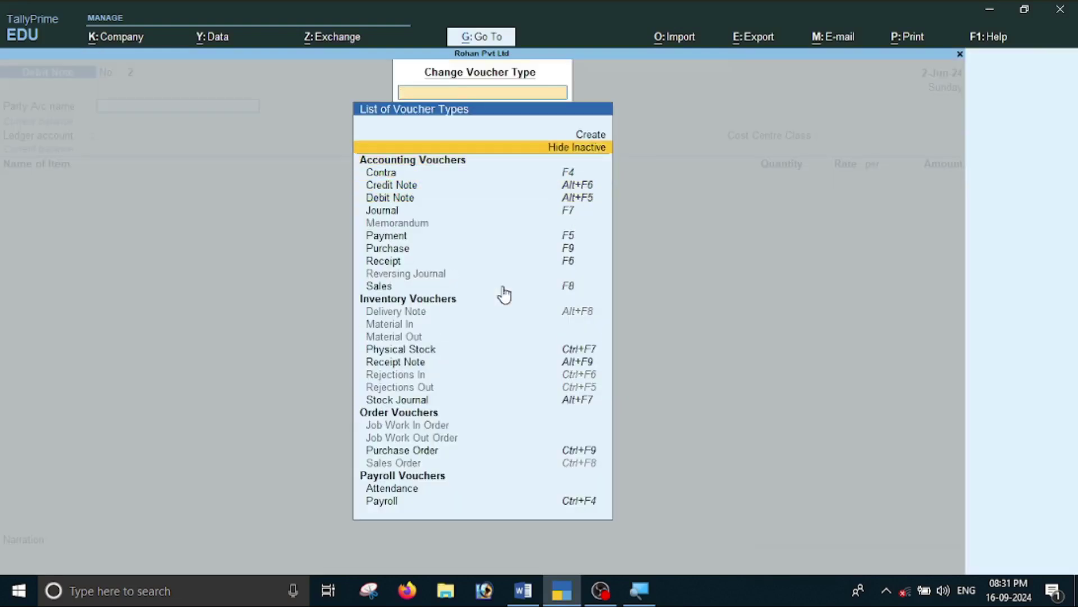
key(Down)
key(Down)
key(Down)
key(Down)
key(Down)
key(Down)
key(Down)
key(Down)
key(Down)
key(Down)
key(Down)
key(Down)
key(Down)
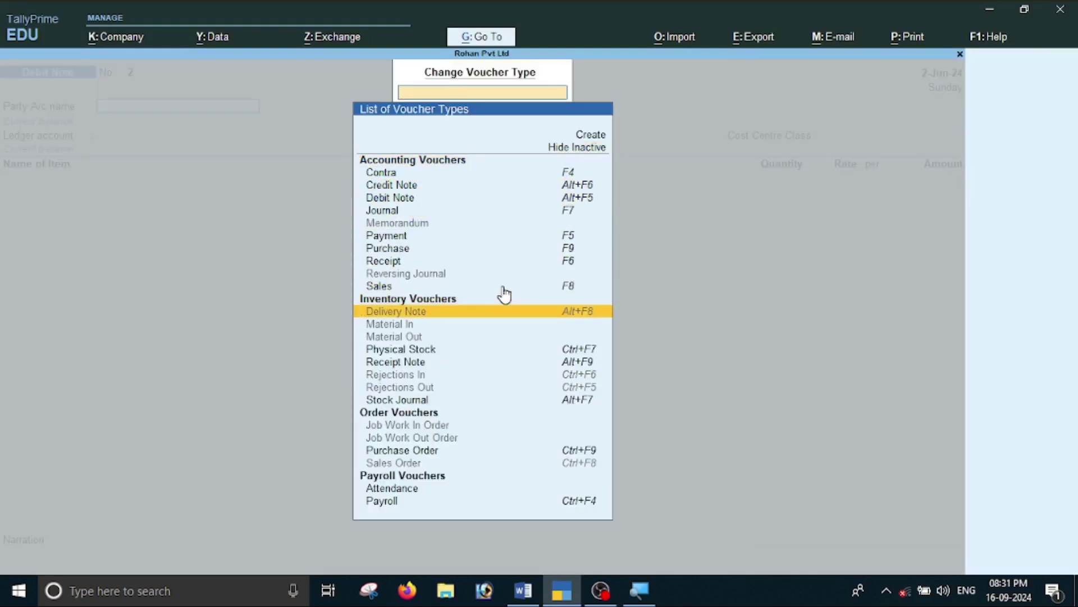
key(Down)
key(Down)
key(Down)
key(Down)
key(Down)
key(Down)
key(Down)
key(Down)
key(Down)
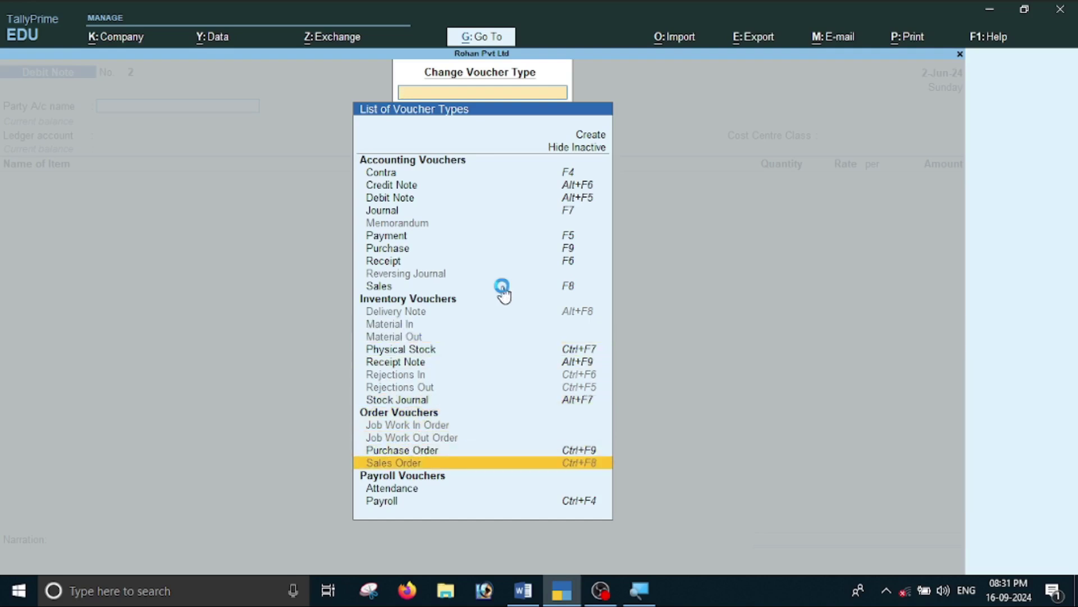
key(Return)
key(y)
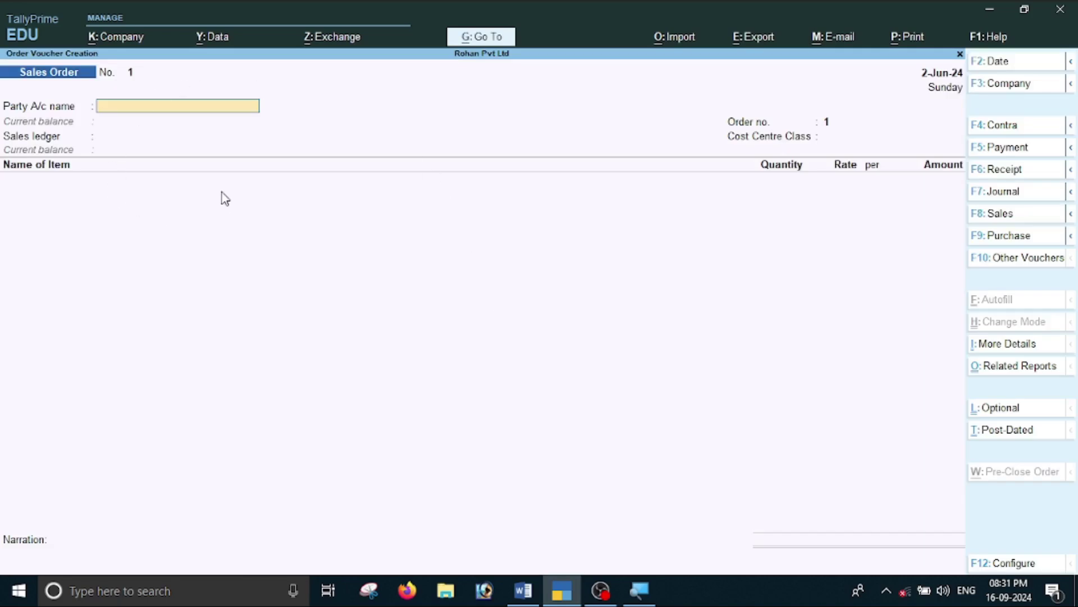
Set Sohan Traders as the party and the order date to 2-Jun-24.
key(alt+Tab)
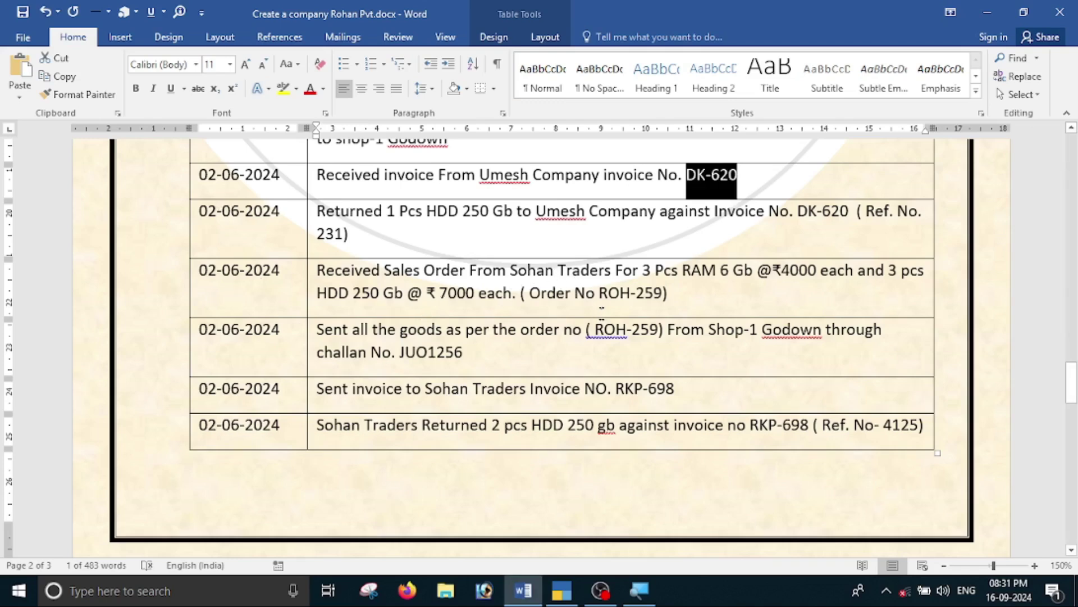
key(alt+Tab)
text(S)
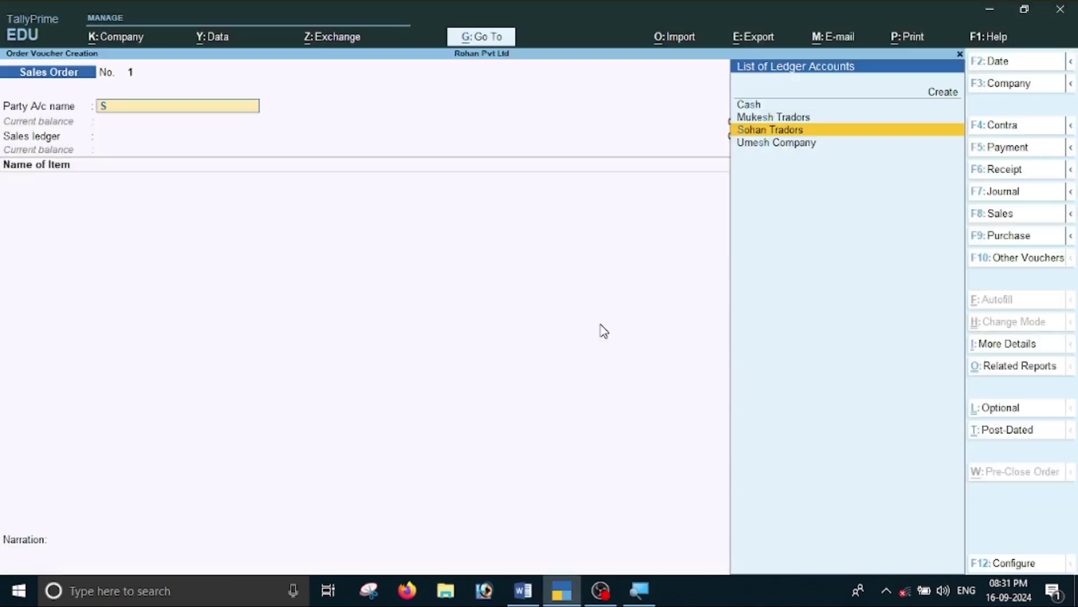
key(Return)
key(Return)
key(Return)
key(Return)
key(Return)
key(Return)
key(Return)
key(Return)
key(Return)
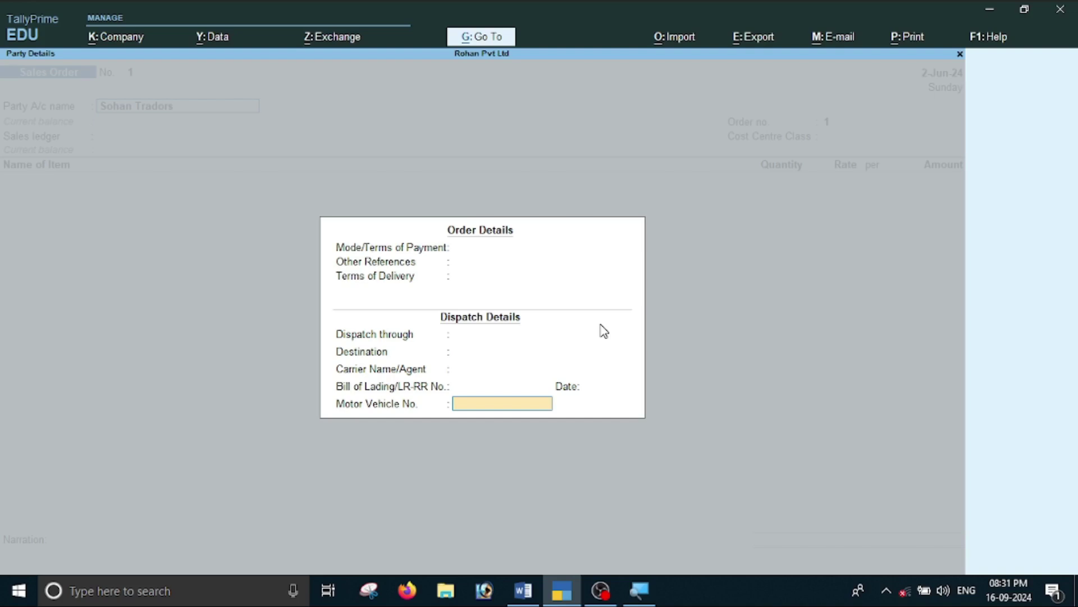
key(Return)
key(Return)
key(Return)
key(Return)
key(Return)
key(Return)
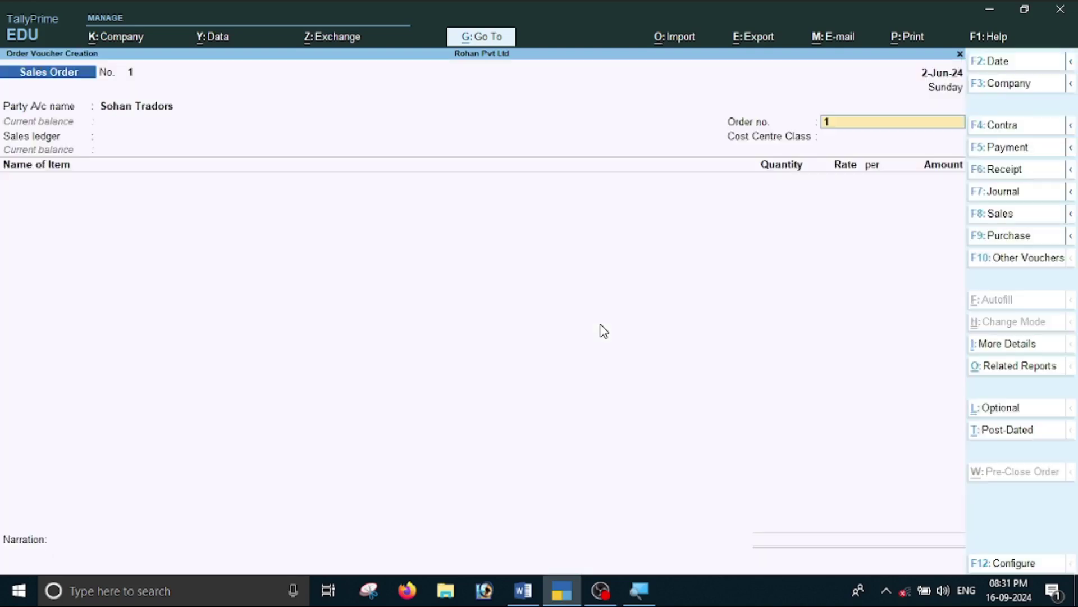
key(alt+Tab)
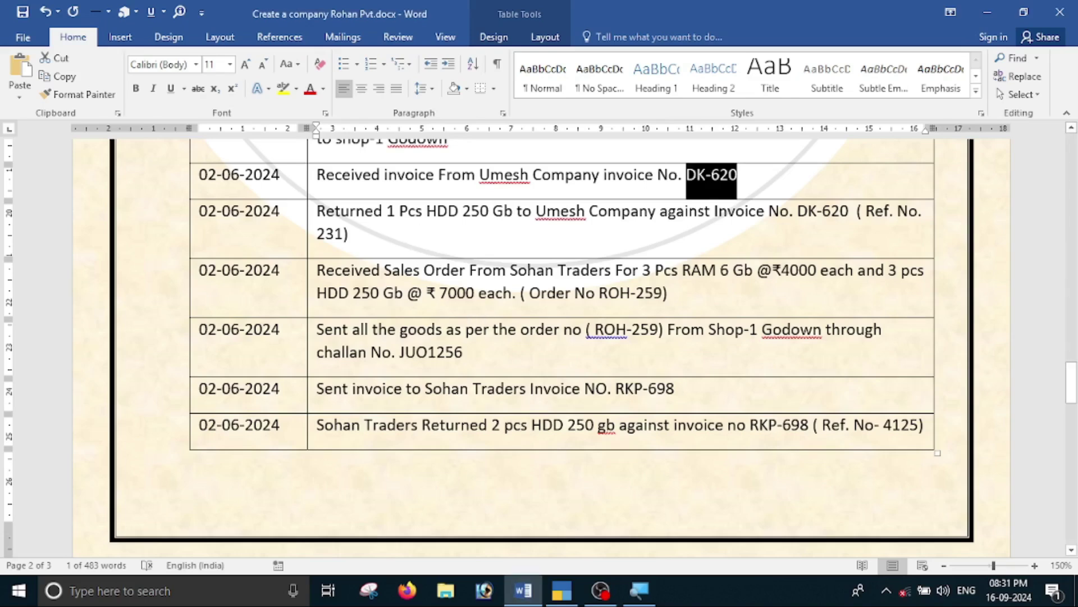
key(alt+Tab)
key(F2)
text(2-6)
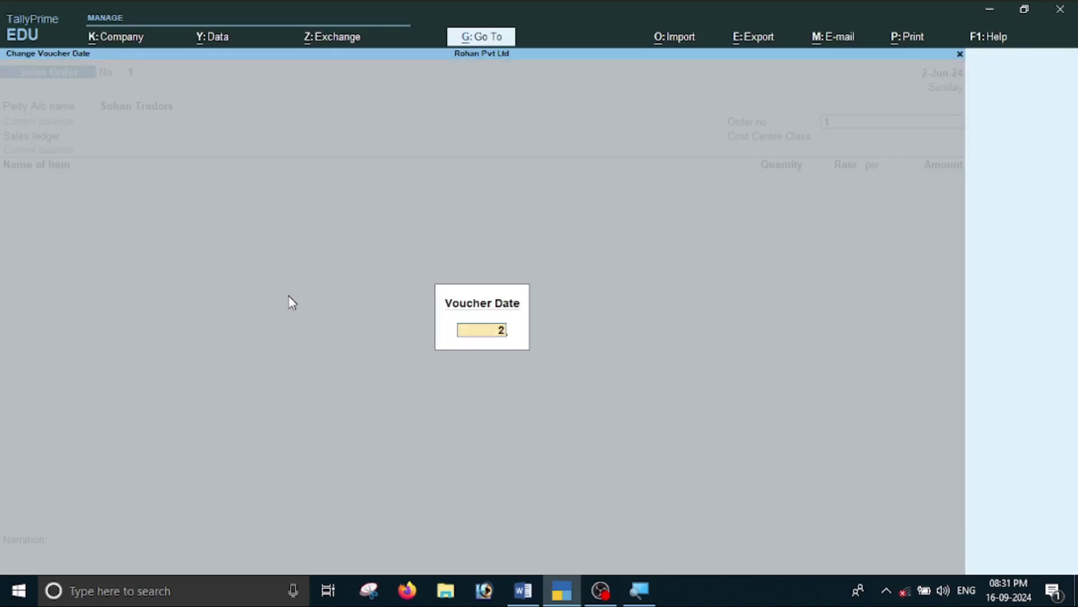
key(Return)
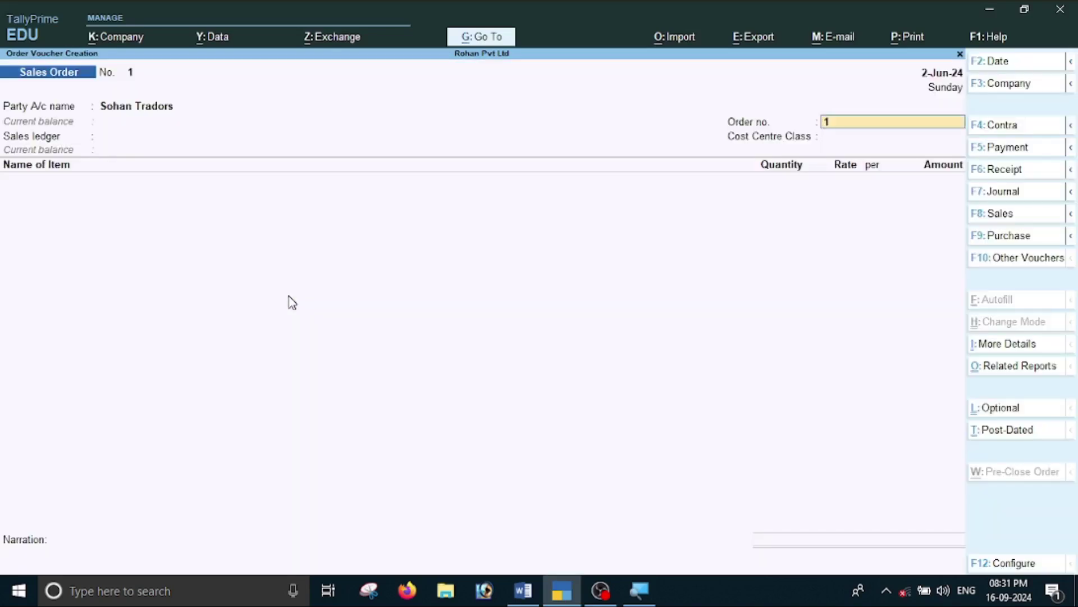
Copy order number ROH-259 from Word into the sales order.
key(alt+Tab)
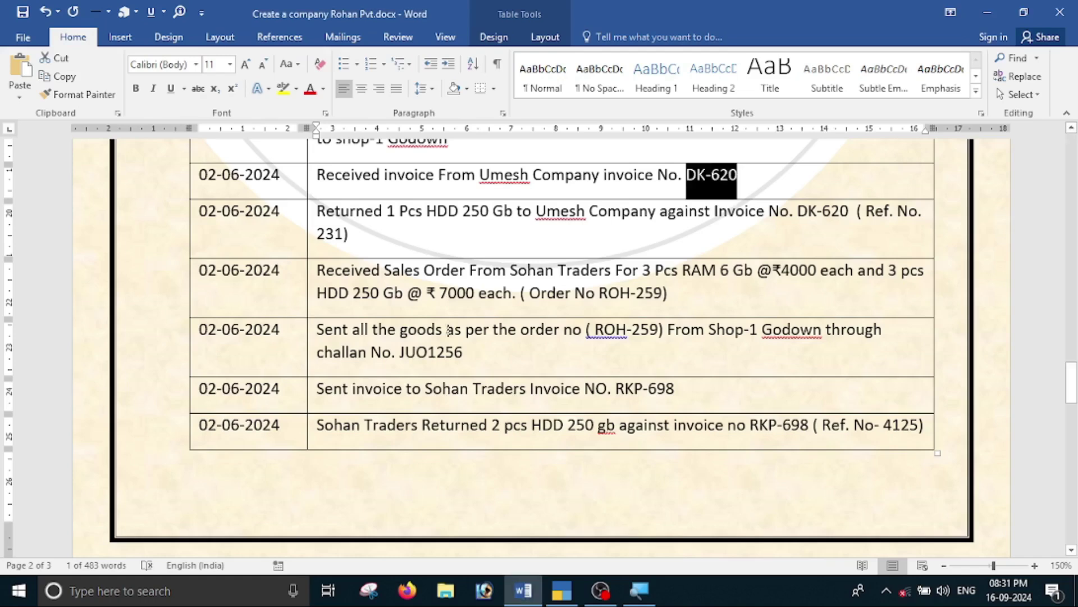
drag(600, 293, 660, 298)
key(ctrl+c)
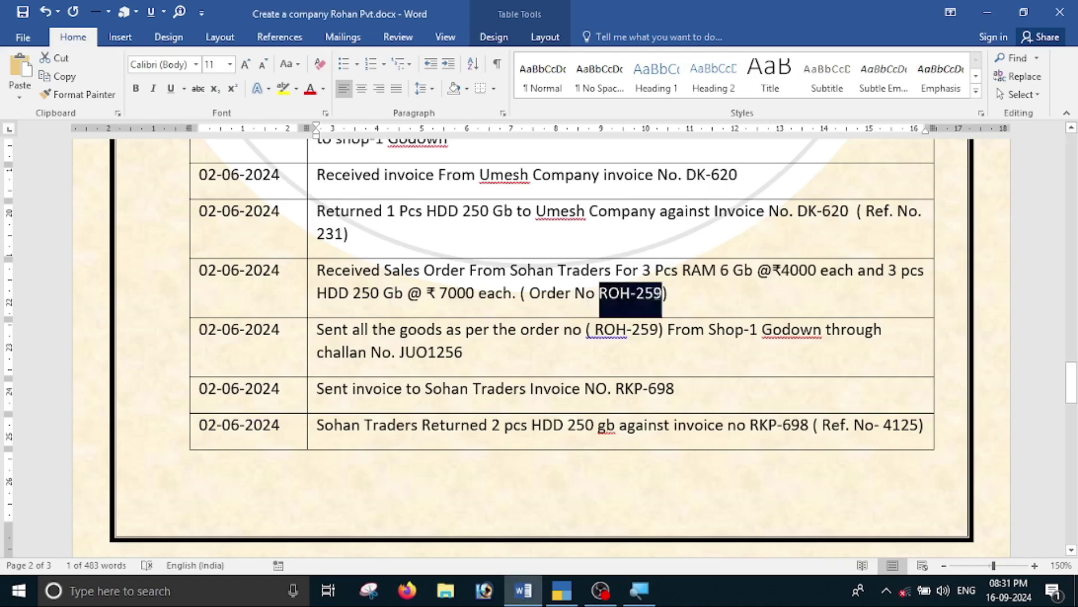
key(alt+Tab)
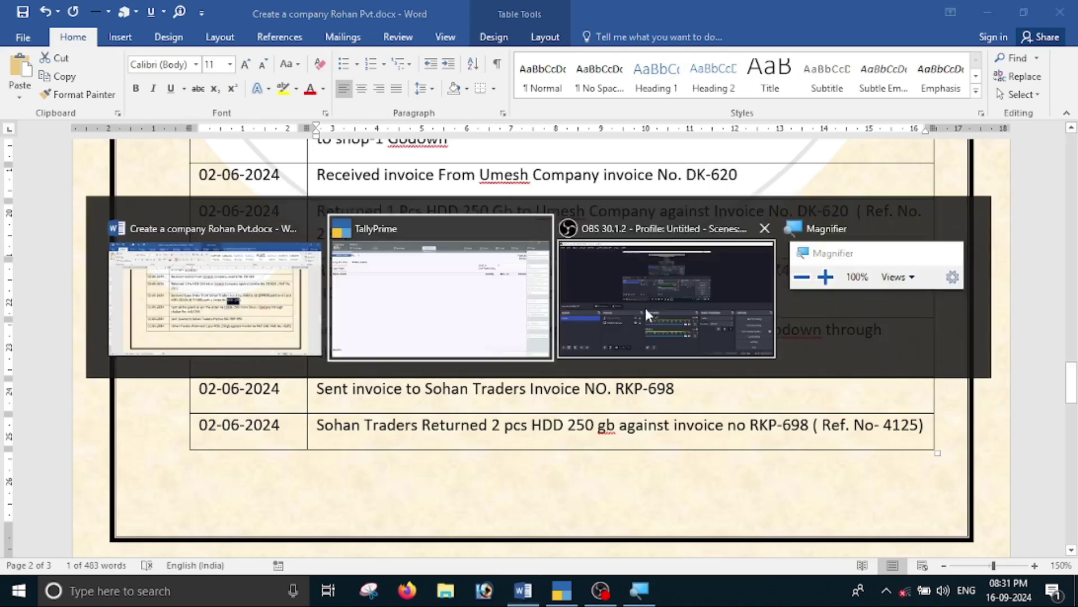
key(ctrl+v)
key(Return)
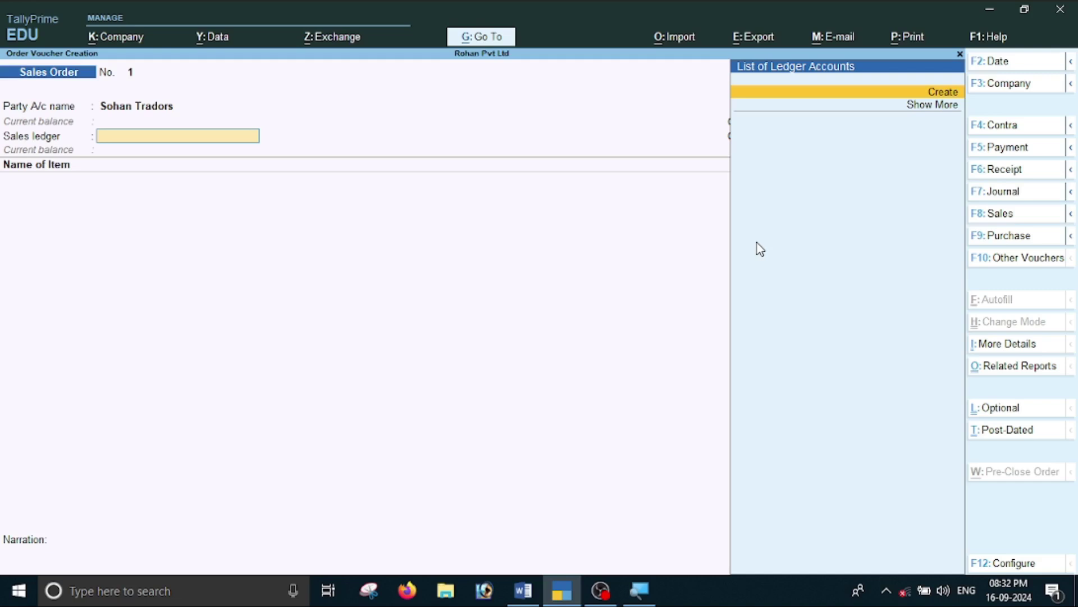
Create a 'Sales' ledger under Sales Accounts as the sales ledger.
key(alt+c)
text(Sales)
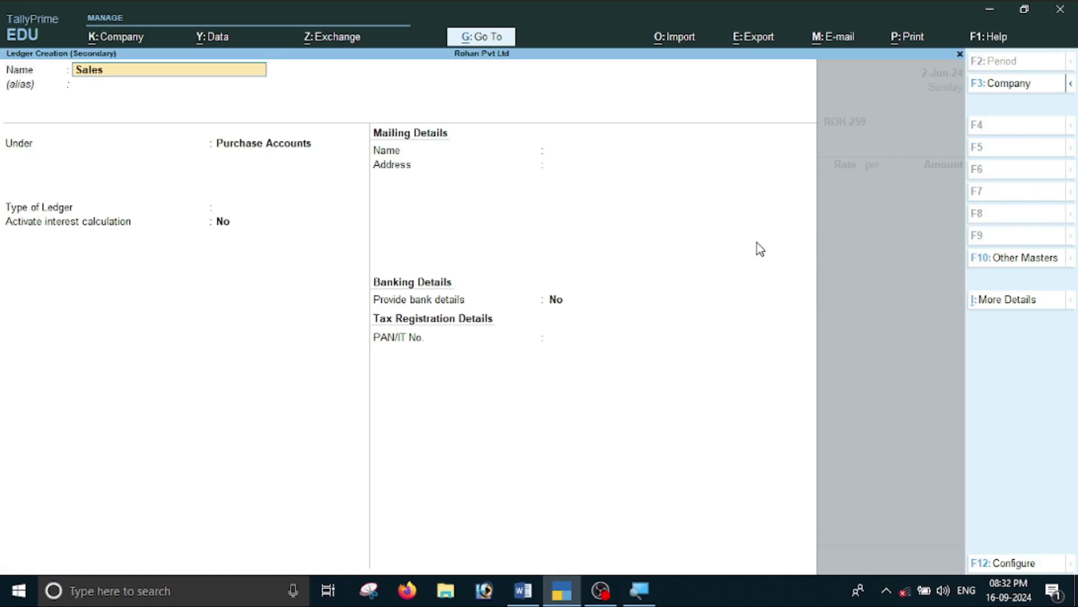
key(Return)
text(S)
key(Down)
key(Down)
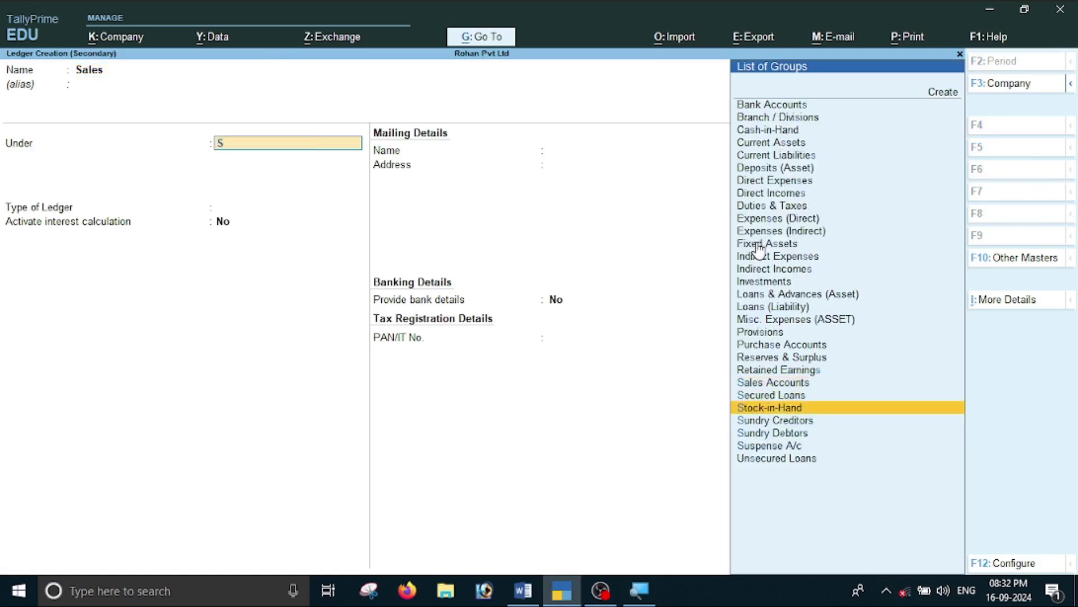
key(Up)
key(Up)
key(Return)
key(Return)
key(Return)
key(Return)
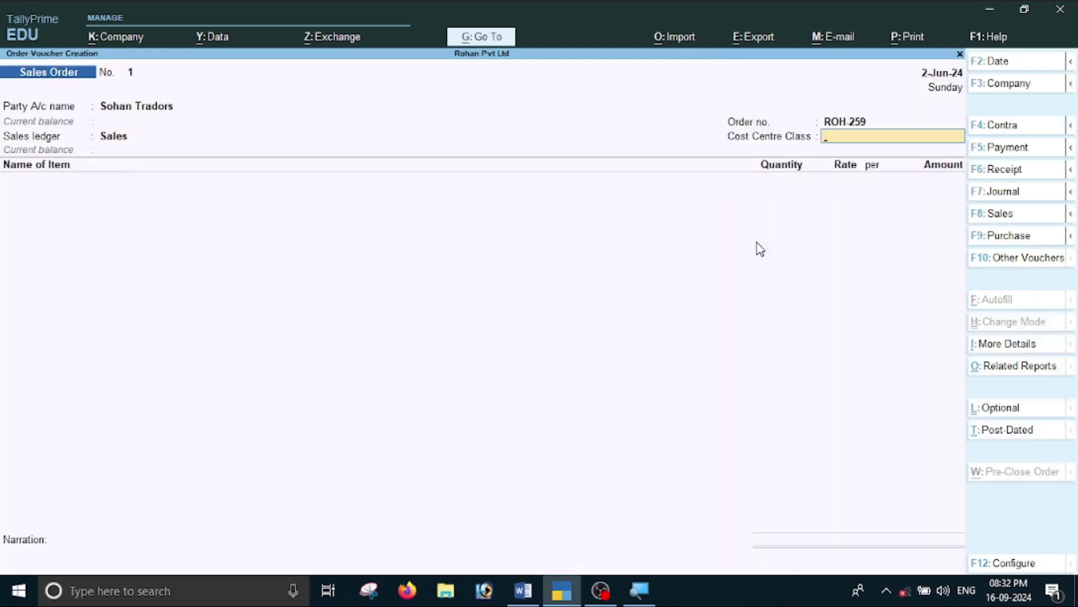
key(Return)
Add RAM 6GB from Shop-1, 3 pcs at 4,000 each, due 2-Jun-24.
key(alt+Tab)
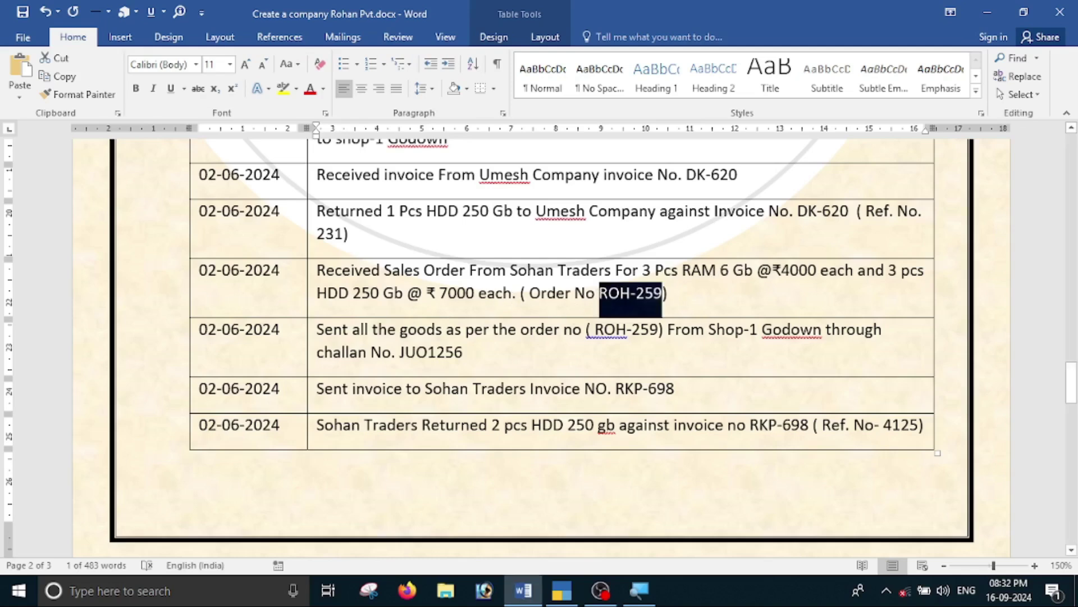
key(alt+Tab)
text(R)
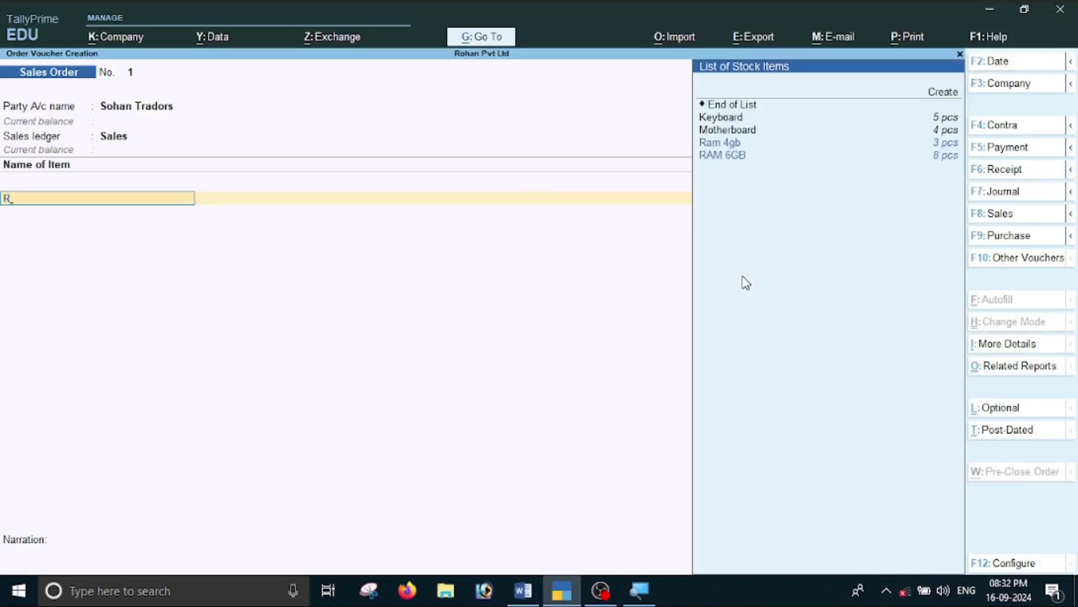
key(Down)
key(Return)
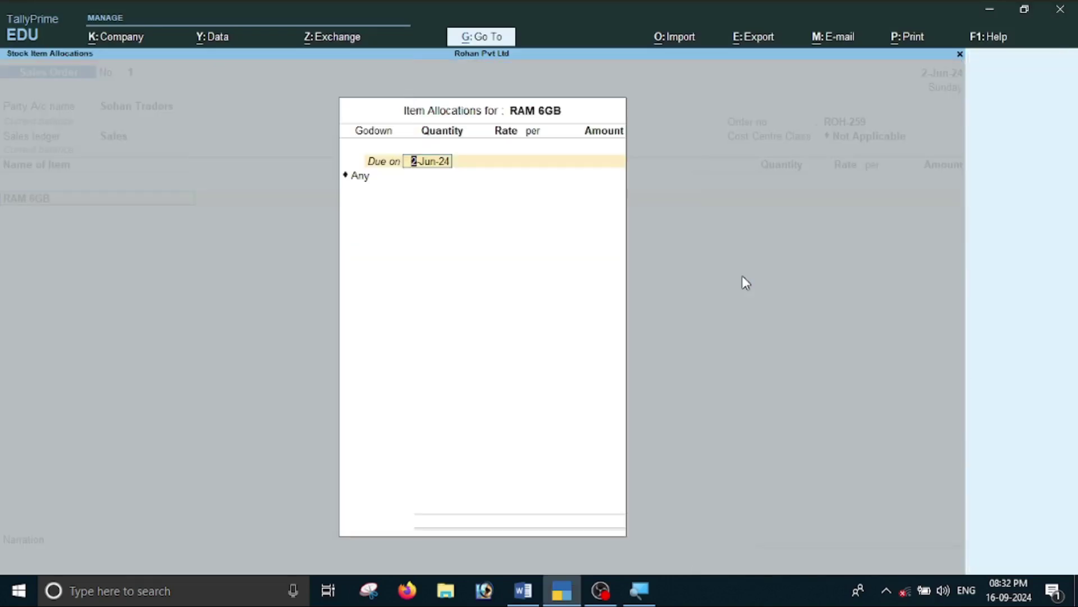
key(Return)
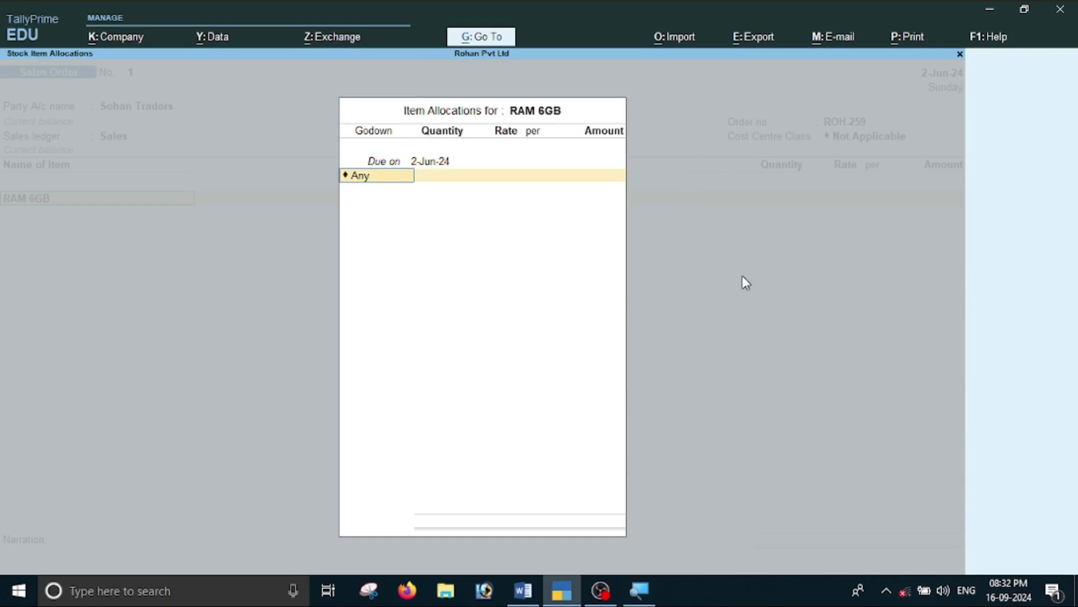
text(S)
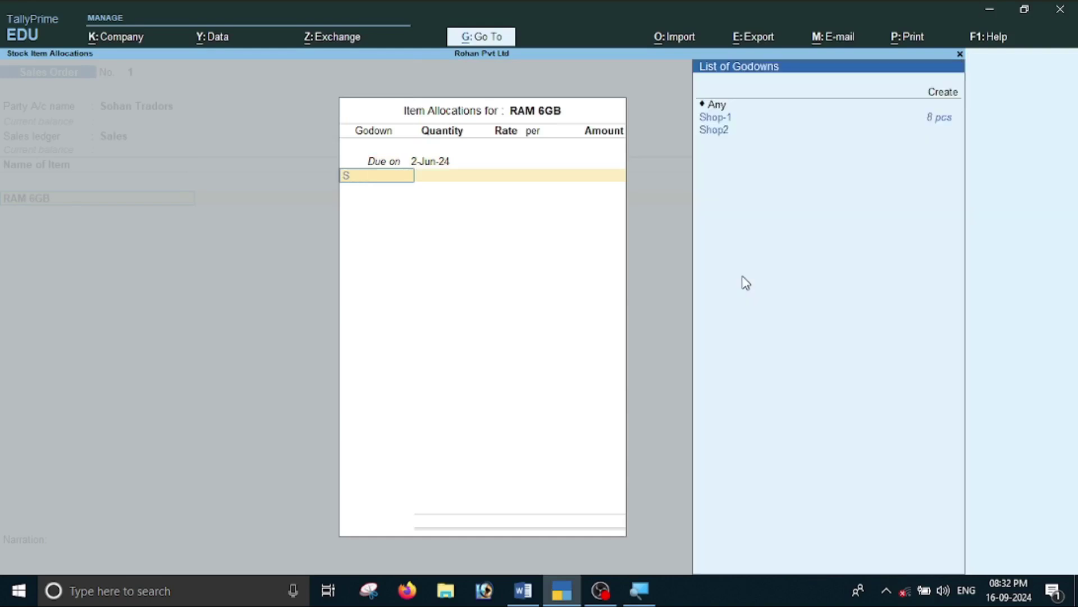
key(Return)
text(3)
key(Return)
key(alt+Tab)
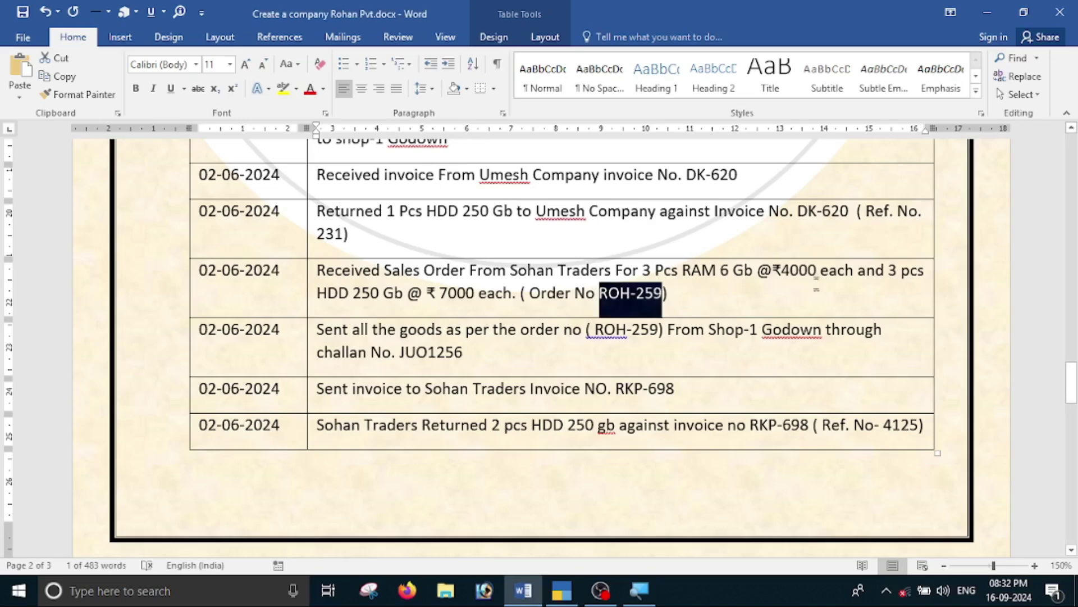
key(alt+Tab)
text(4000)
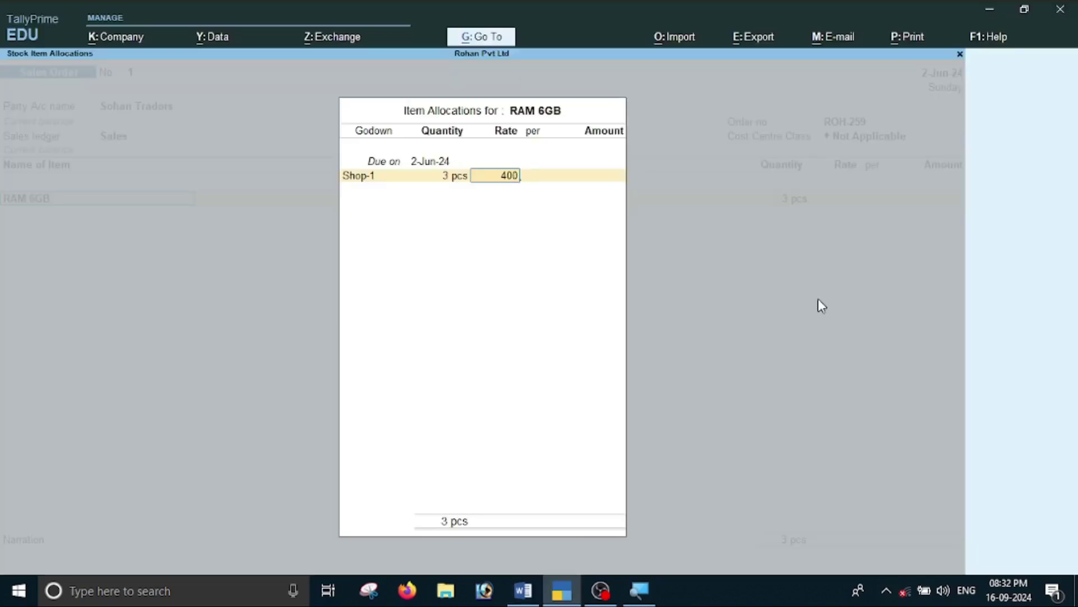
key(Return)
key(Return)
key(Return)
key(Return)
key(Return)
key(alt+Tab)
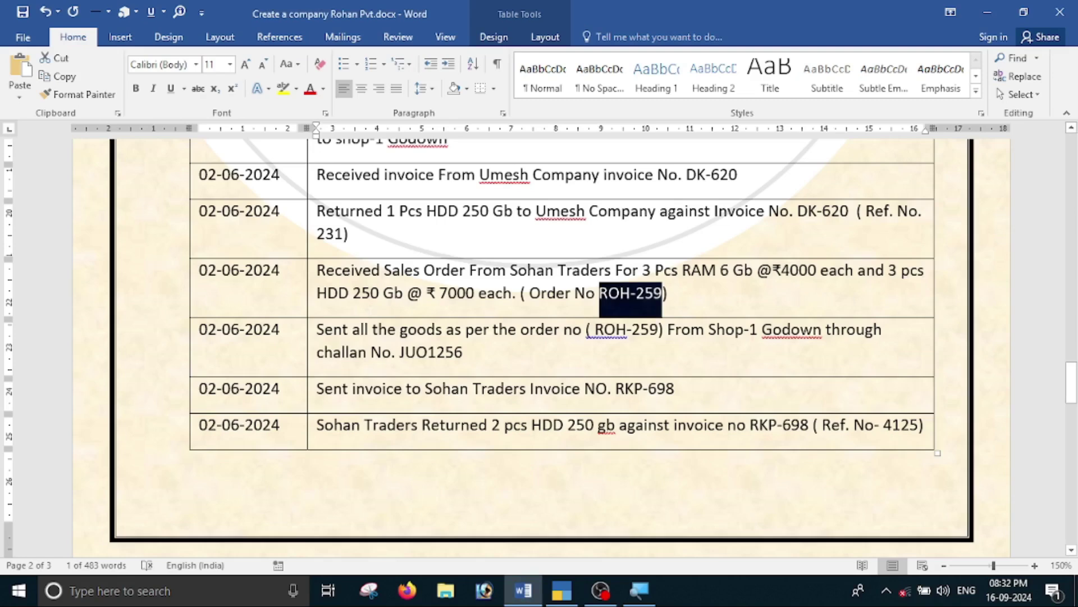
key(alt+Tab)
Add HDD 250 Gb from Shop-1, 3 pcs at 7,000, and close the item list.
text(H)
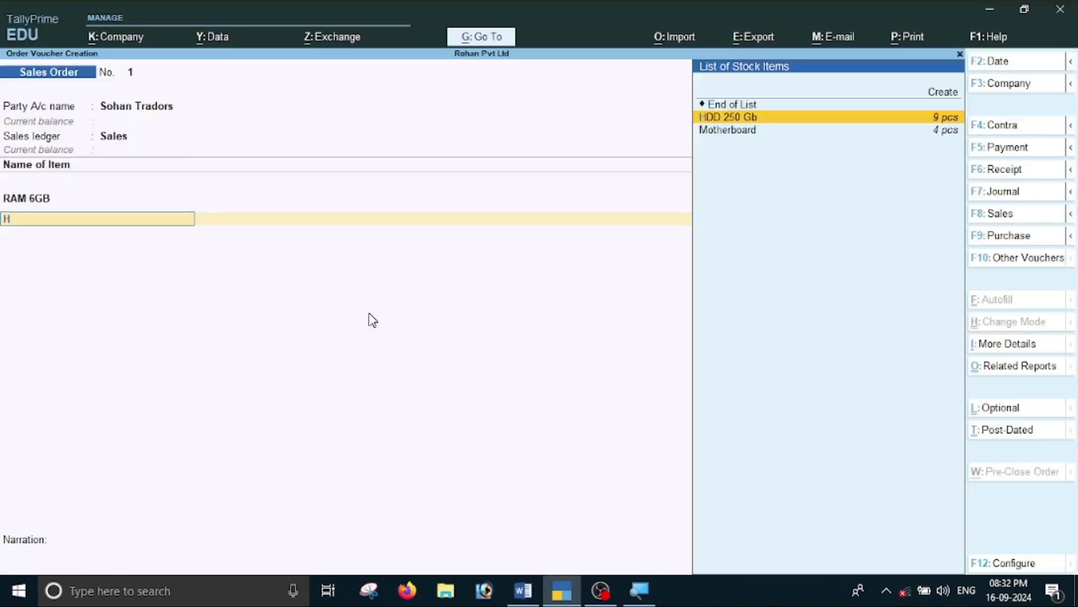
key(Return)
key(Return)
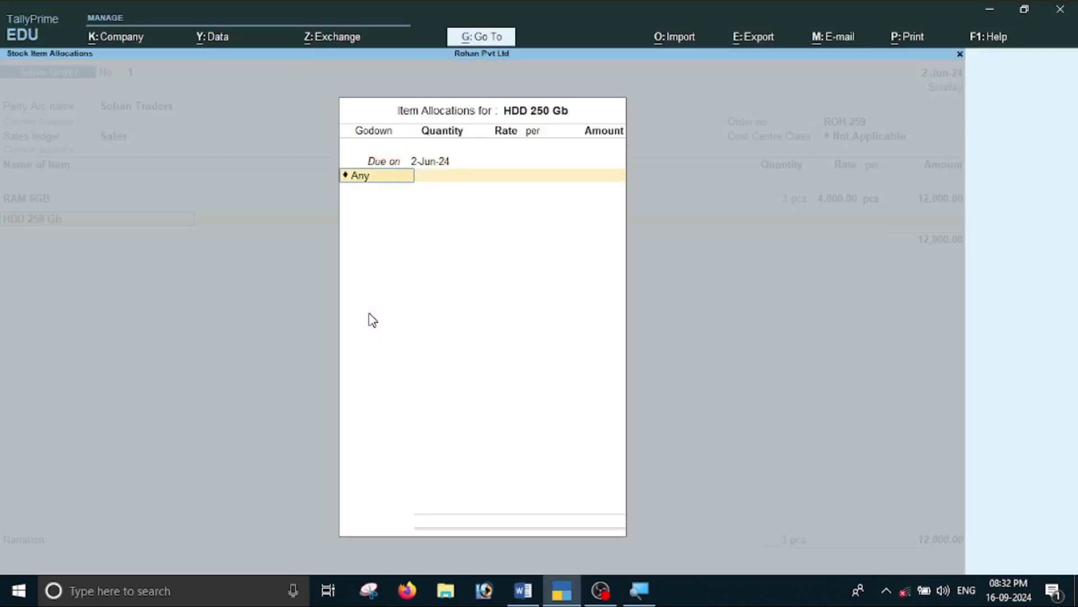
text(Shop-1)
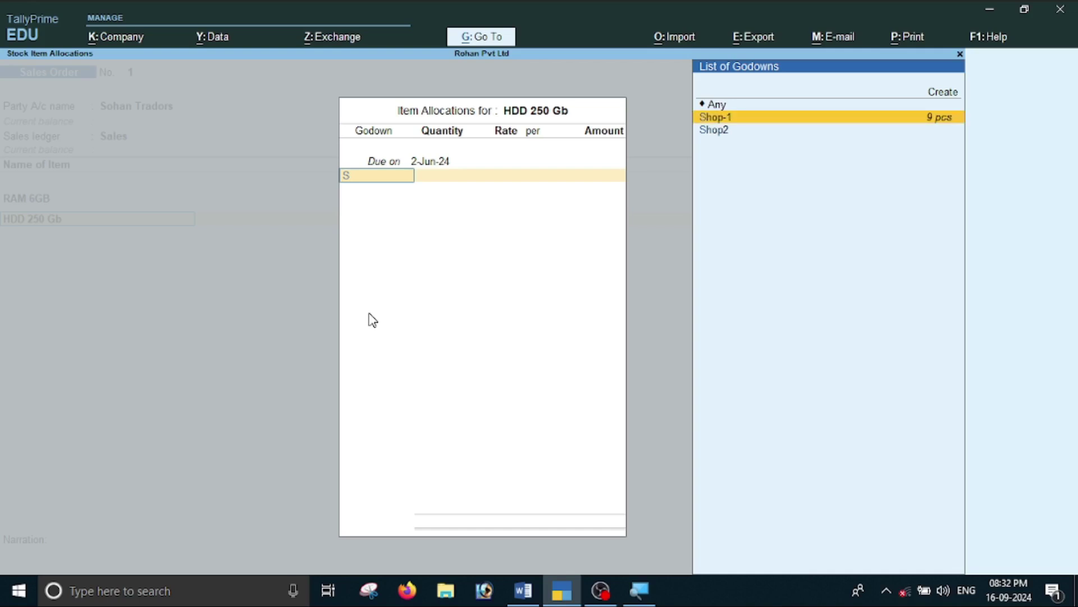
key(Return)
key(alt+Tab)
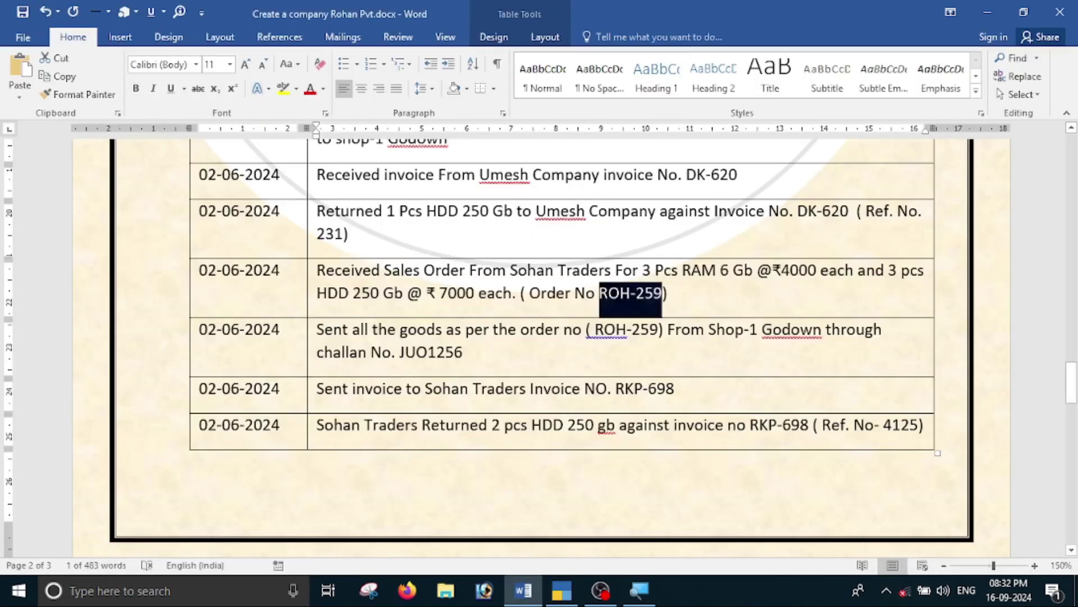
key(alt+Tab)
key(Return)
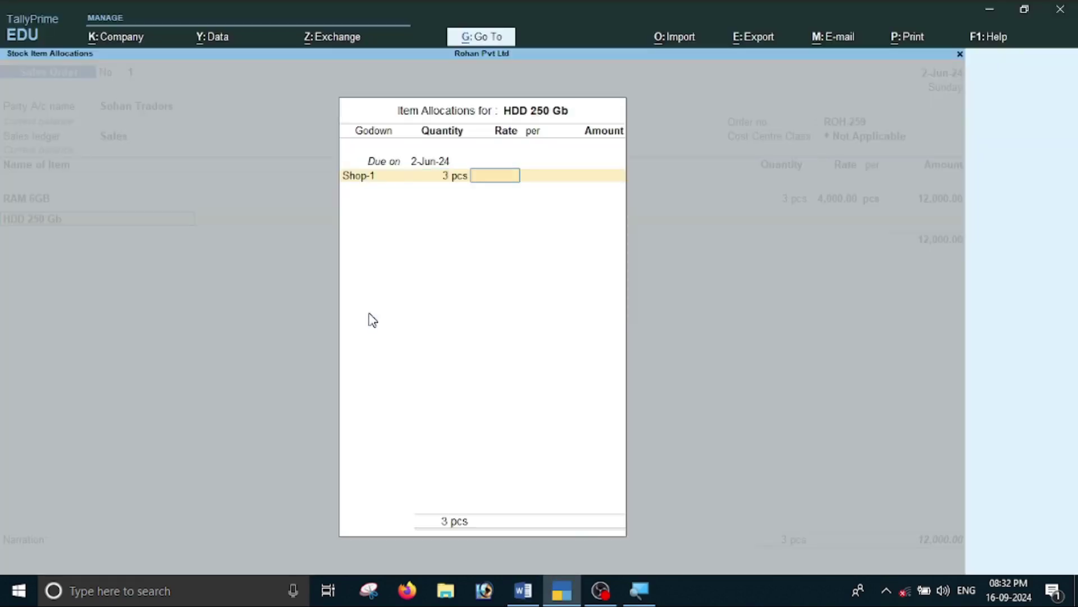
key(alt+Tab)
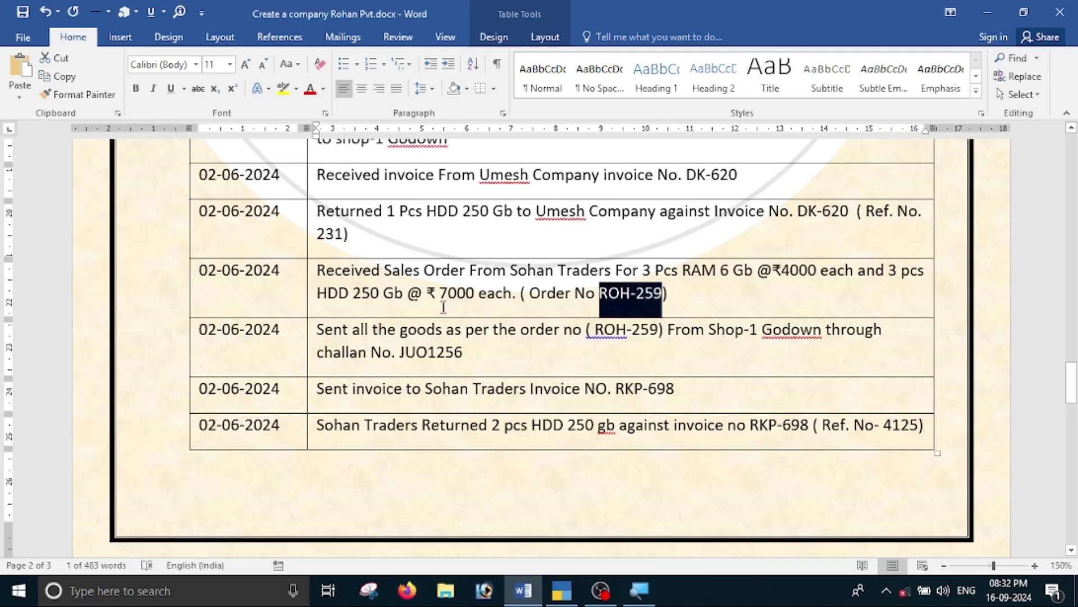
key(alt+Tab)
text(7,000)
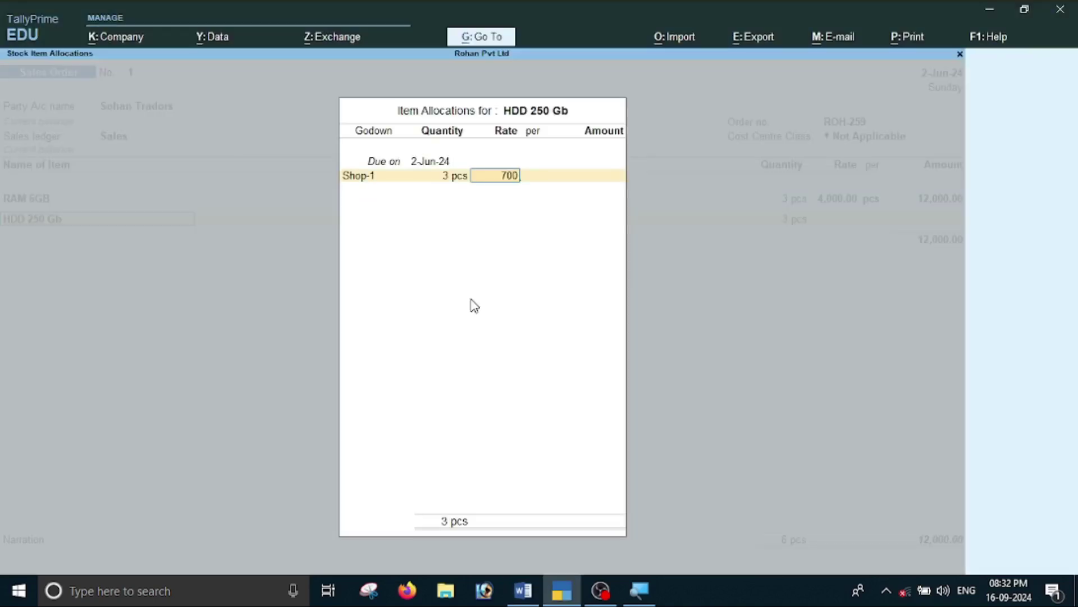
key(Return)
key(Return)
key(Return)
key(Return)
key(Return)
key(Return)
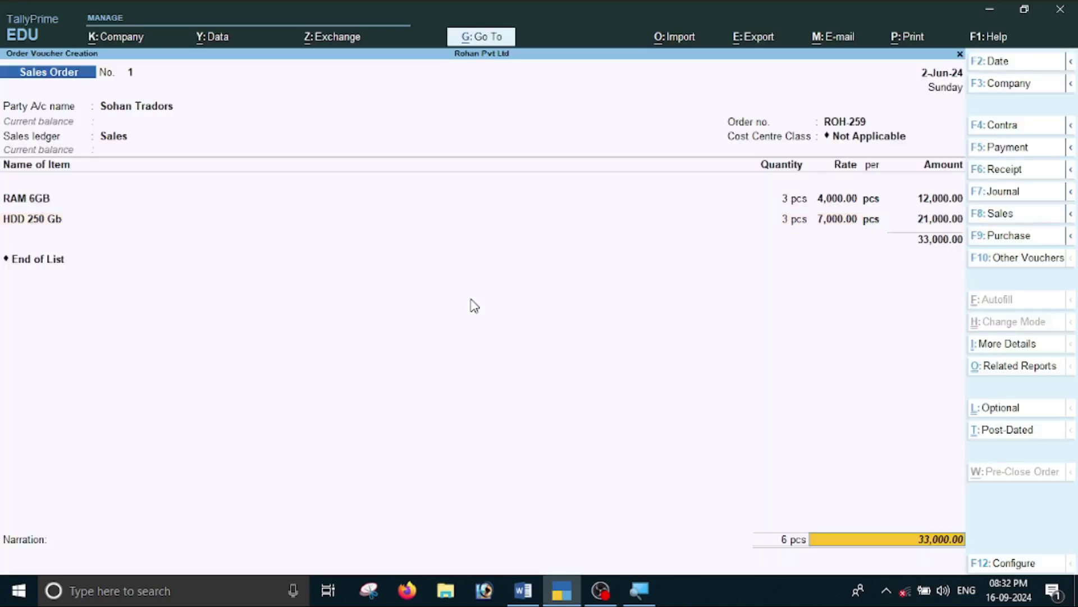
key(Return)
key(Return)
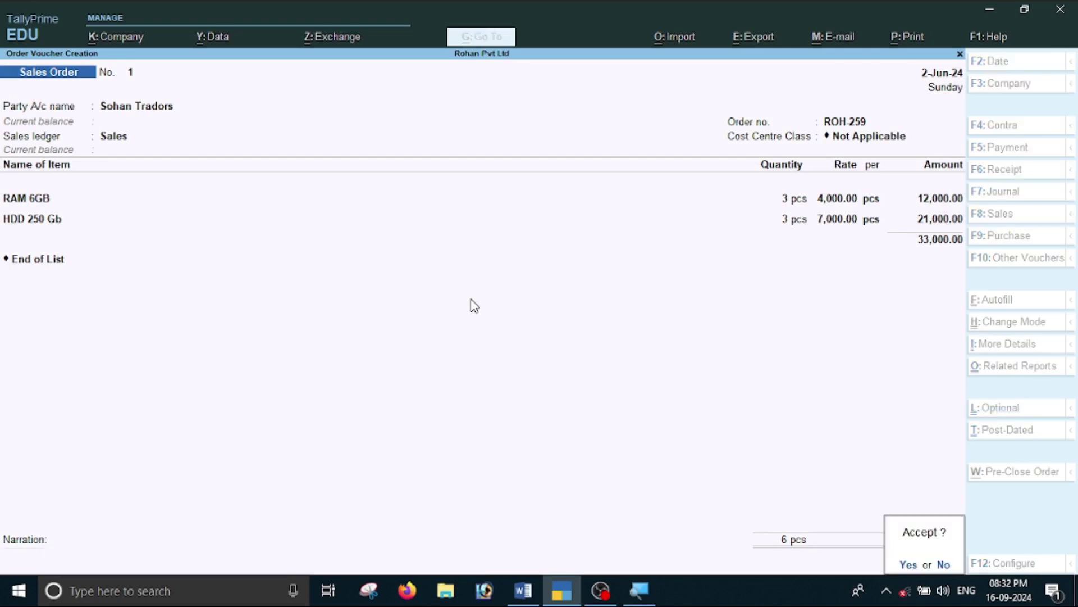
key(Return)
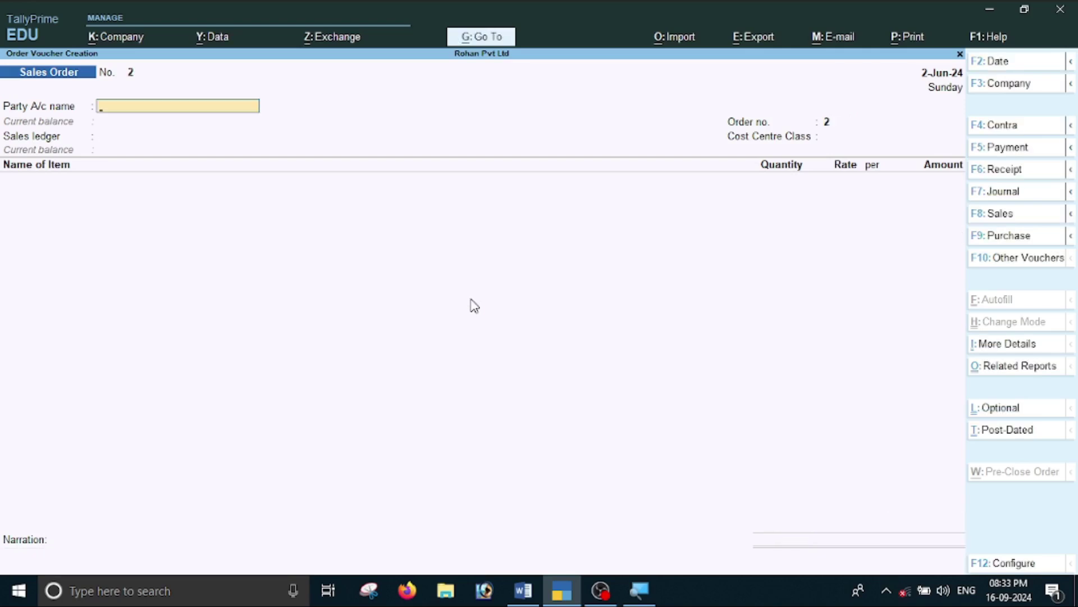
Save the sales order and go to Statements of Inventory under More Reports.
key(Escape)
key(Return)
key(Down)
key(Down)
key(Down)
key(Down)
key(Down)
key(Down)
key(Down)
key(Down)
key(Down)
key(Down)
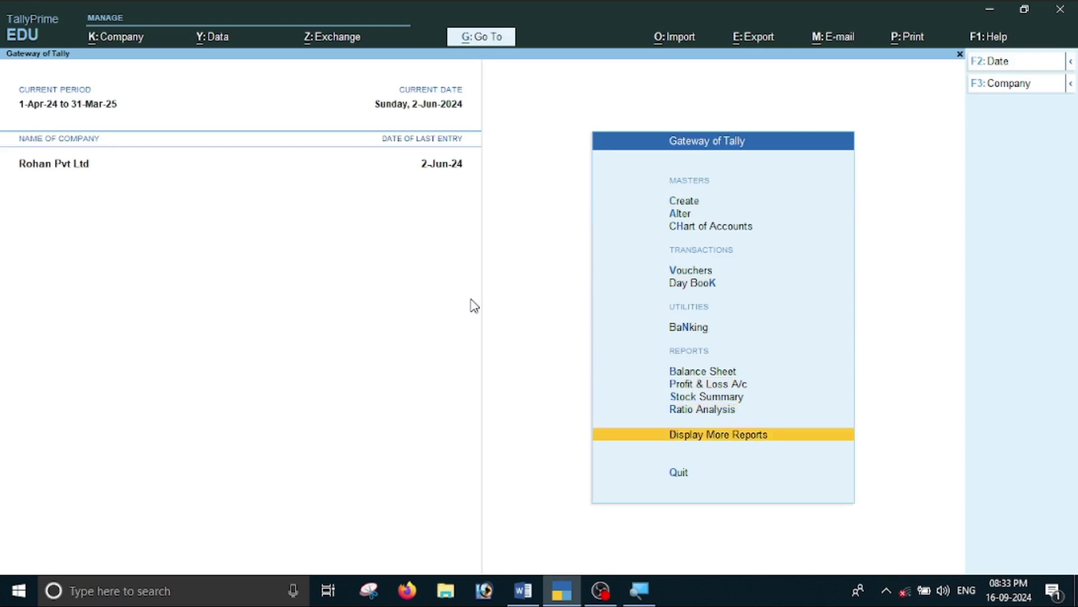
key(Down)
key(Up)
key(Return)
key(Down)
key(Down)
key(Down)
key(Down)
key(Down)
key(Down)
key(Down)
key(Return)
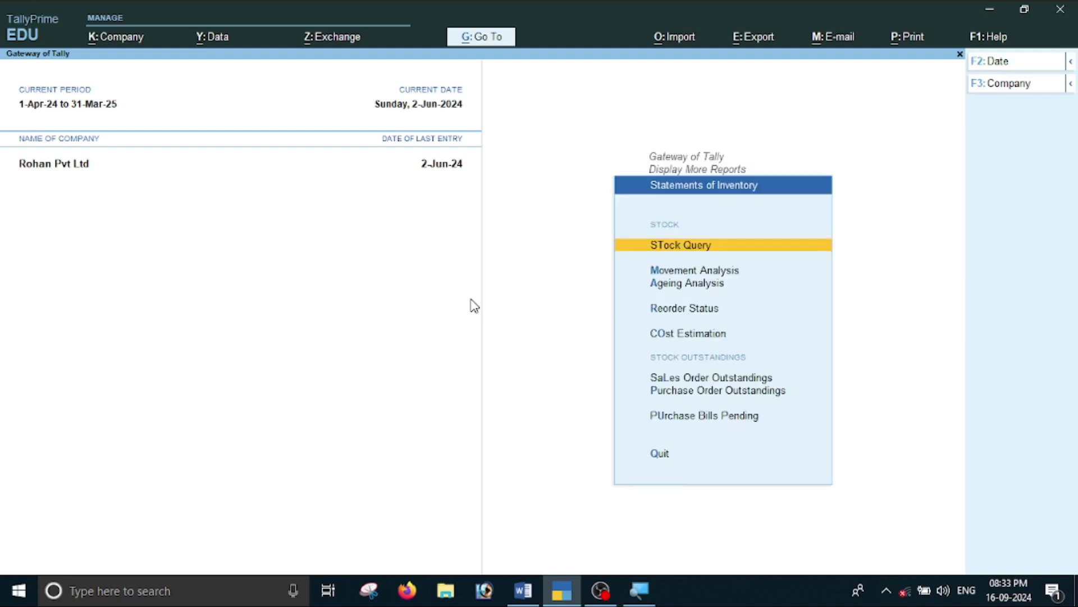
View all Sales Order Outstandings, showing ROH-259's 6 pcs worth 33,000.00, then return to Gateway.
key(Down)
key(Down)
key(Down)
key(Down)
key(Down)
key(Down)
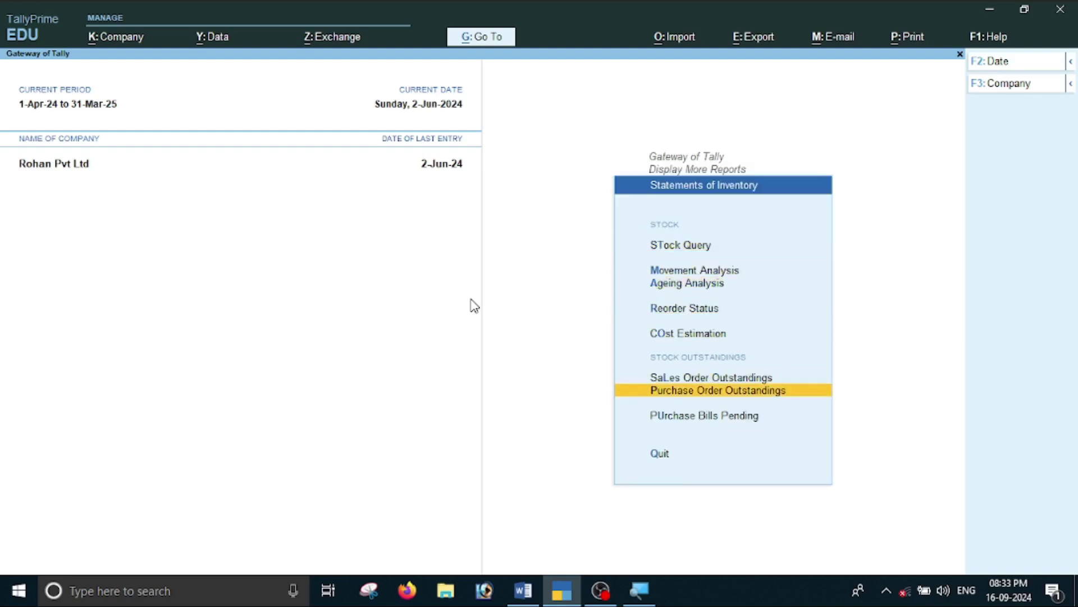
key(Up)
key(Return)
key(Down)
key(Down)
key(Down)
key(Down)
key(Down)
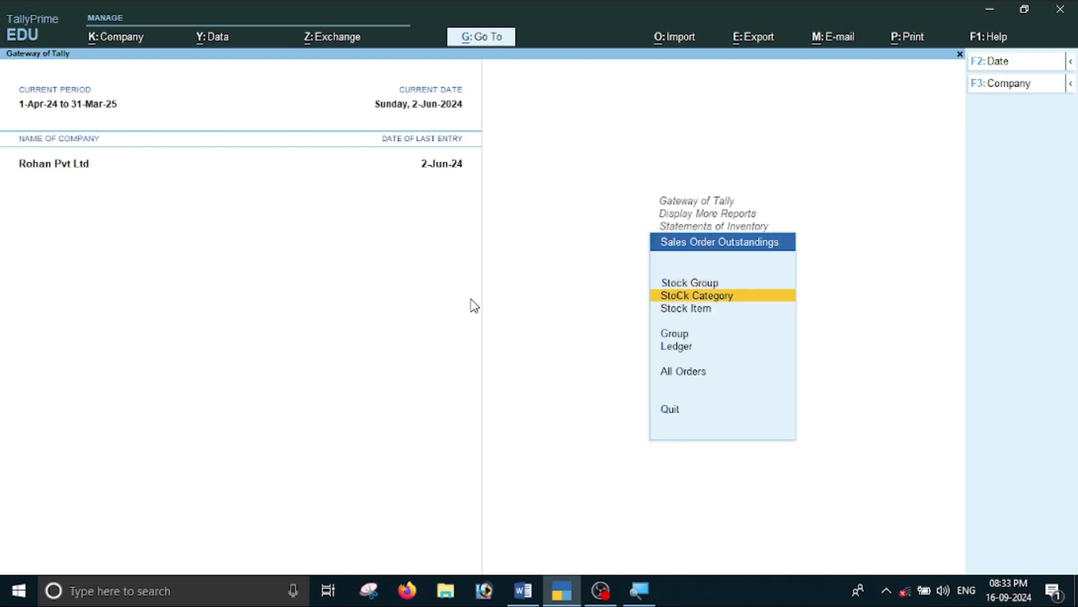
key(Down)
key(Up)
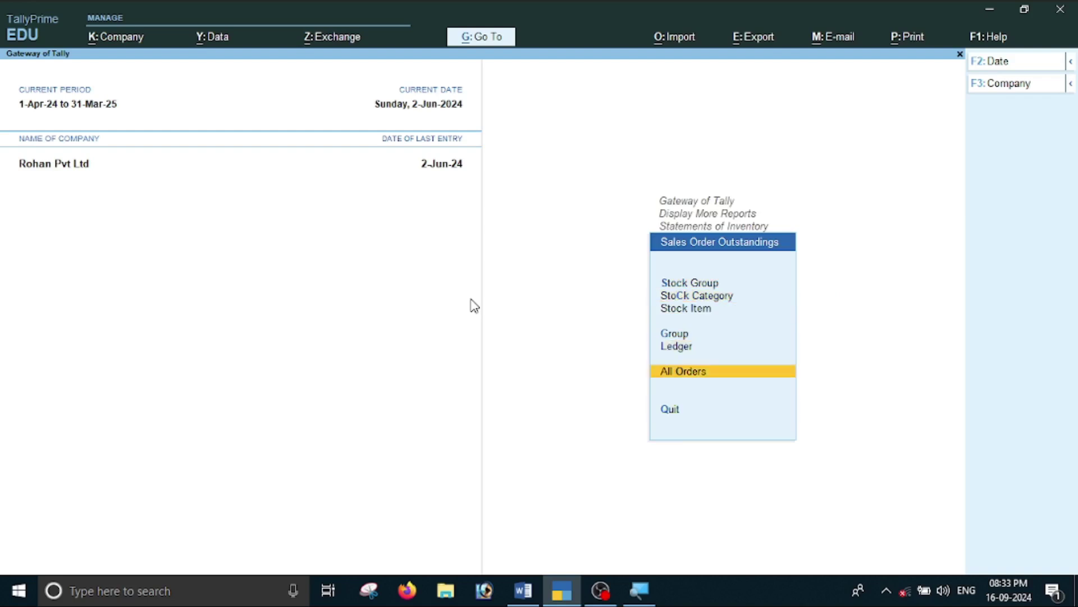
key(Return)
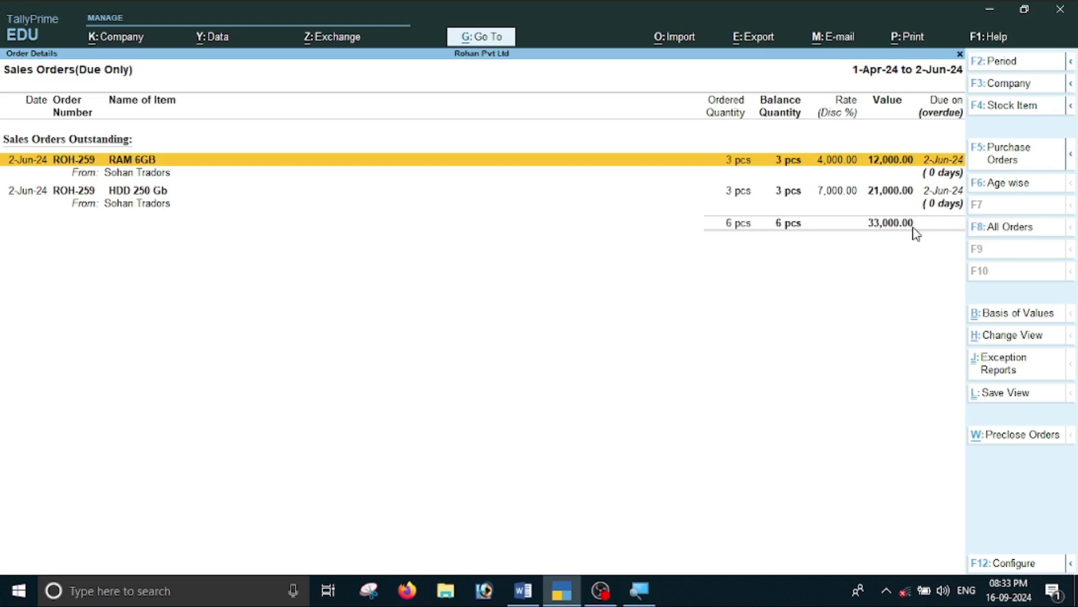
key(Escape)
key(Escape)
key(Escape)
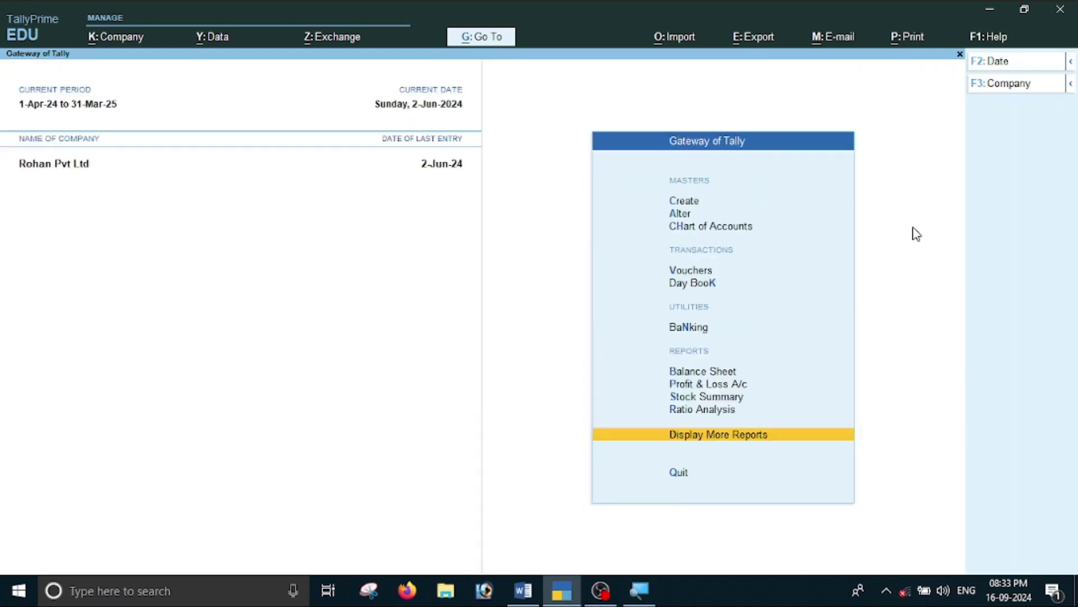
Check the Word list, then open voucher entry from the Gateway of Tally.
key(alt+Tab)
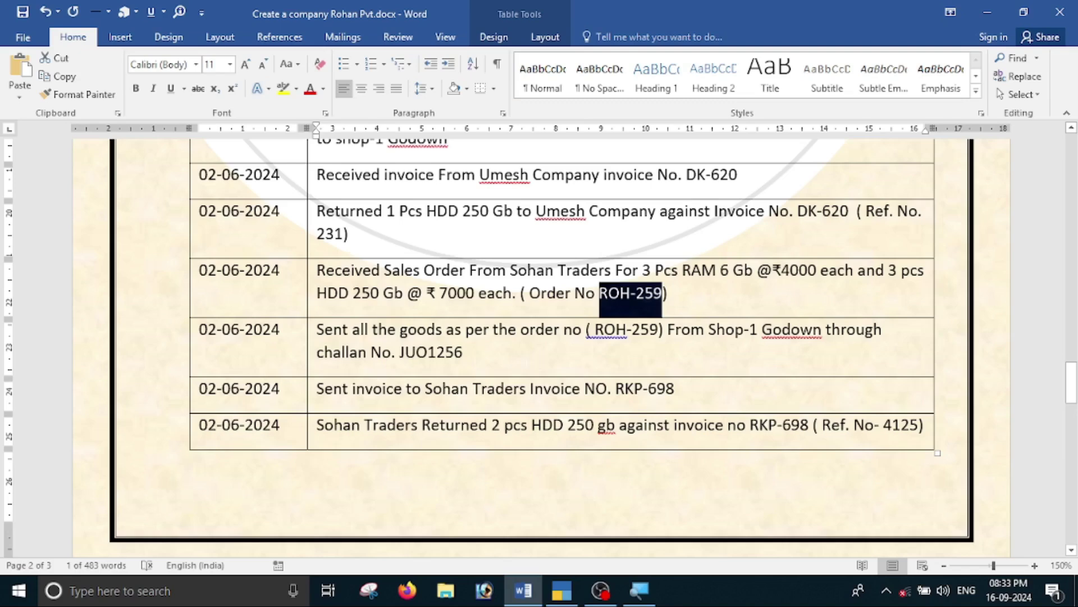
key(alt+Tab)
key(Up)
key(Up)
key(Up)
key(Up)
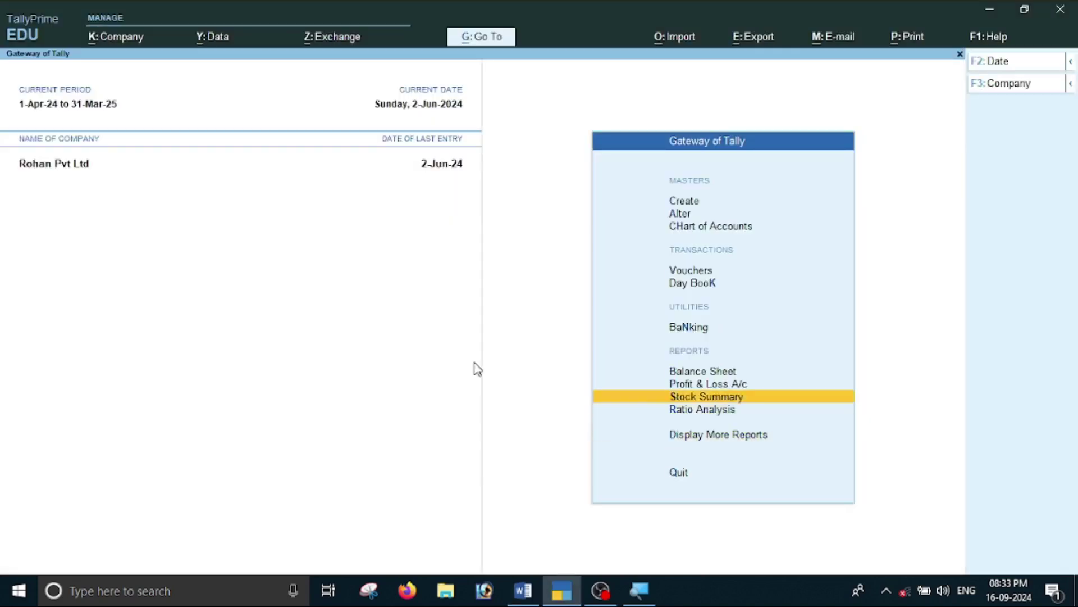
key(Up)
key(Up)
key(Up)
key(Return)
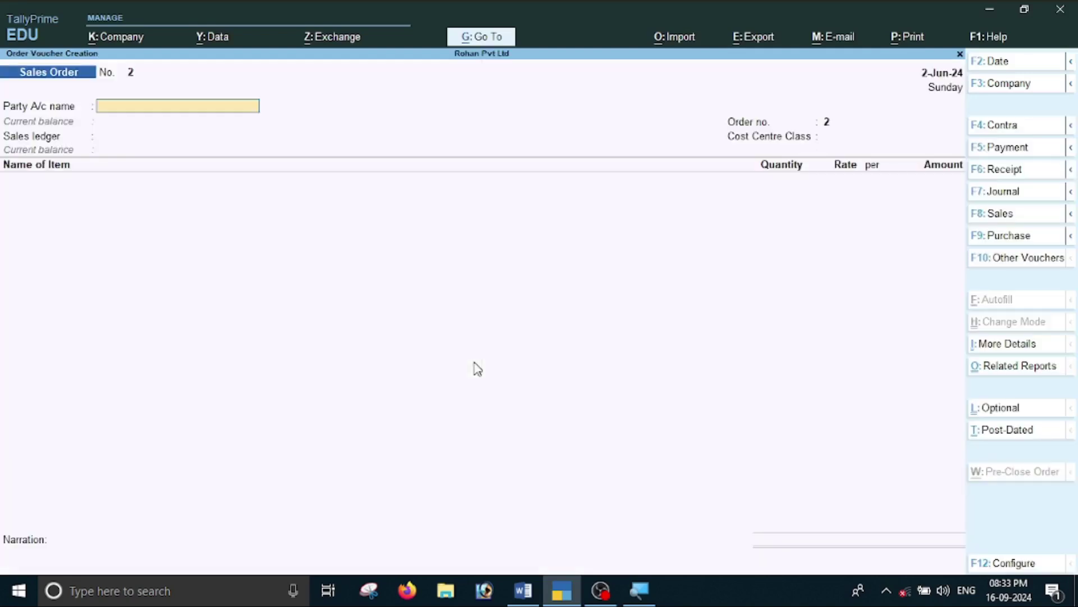
Show inactive voucher types, select Delivery Note and confirm activating it.
key(F10)
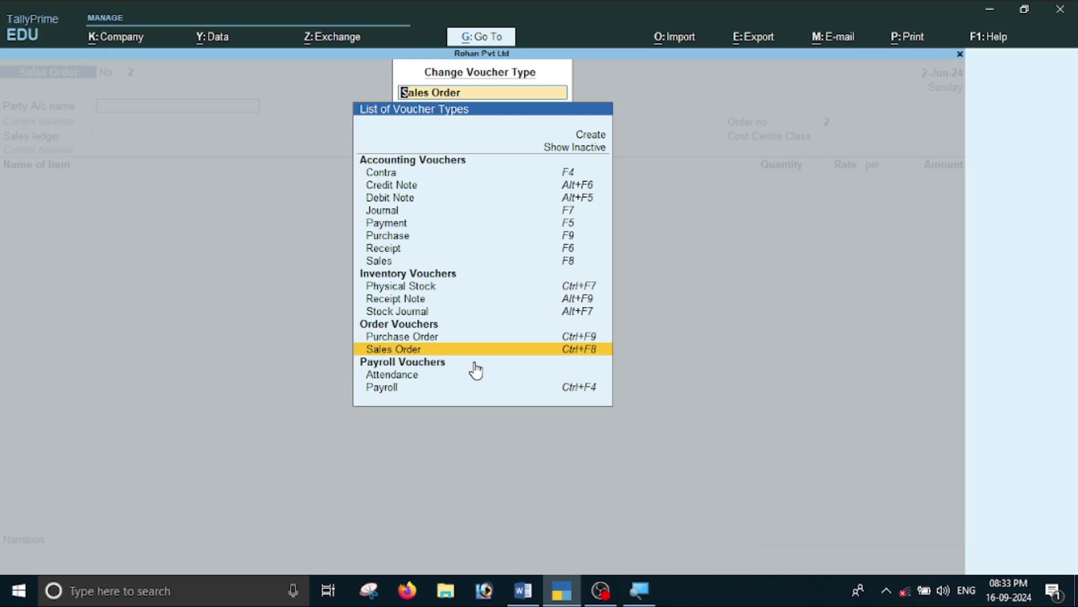
key(Up)
key(Up)
key(Up)
key(Up)
key(Up)
key(Up)
key(Up)
key(Up)
key(Up)
key(Up)
key(Up)
key(Up)
key(Up)
key(Up)
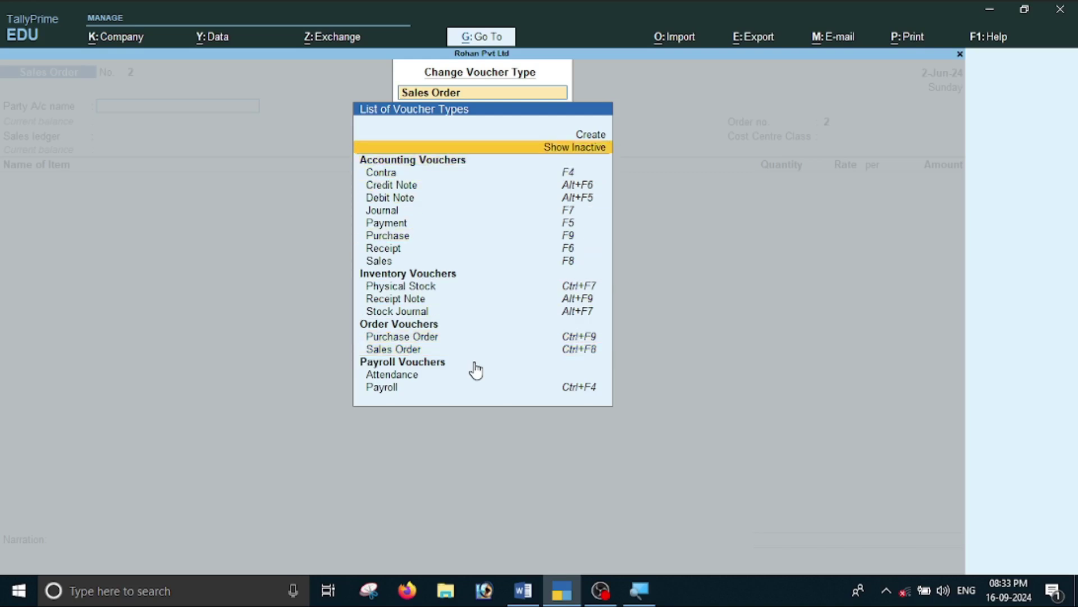
key(Return)
key(Down)
key(Down)
key(Down)
key(Down)
key(Down)
key(Down)
key(Down)
key(Down)
key(Down)
key(Down)
key(Down)
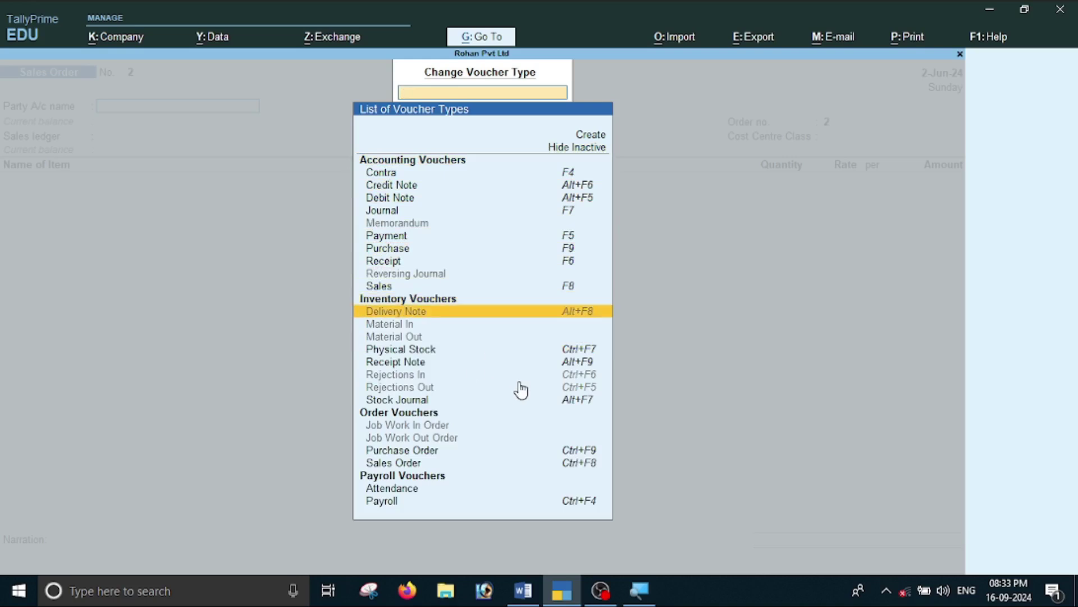
click(572, 319)
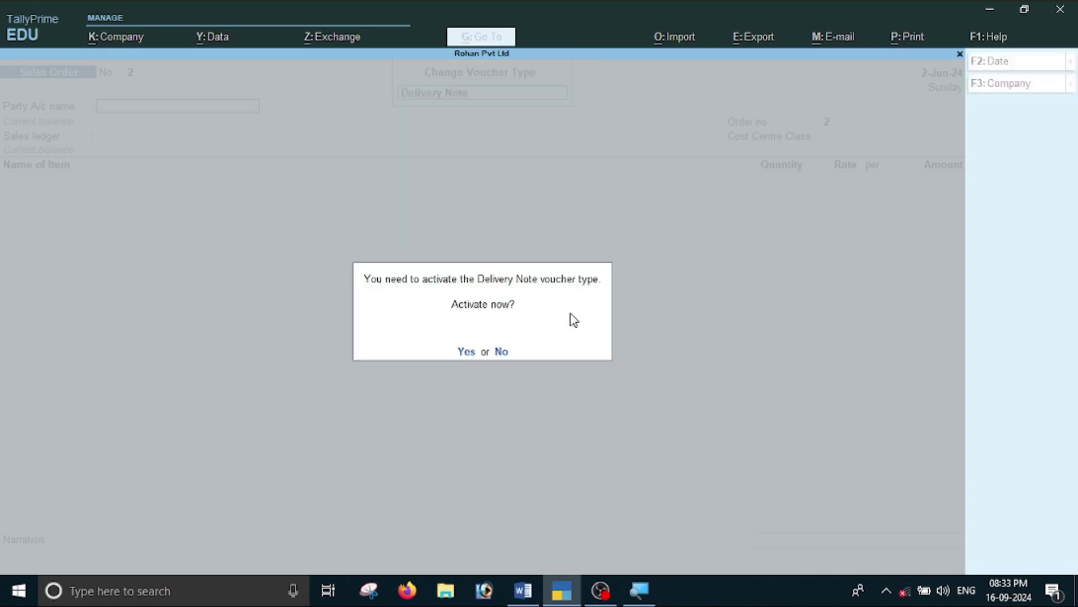
key(Return)
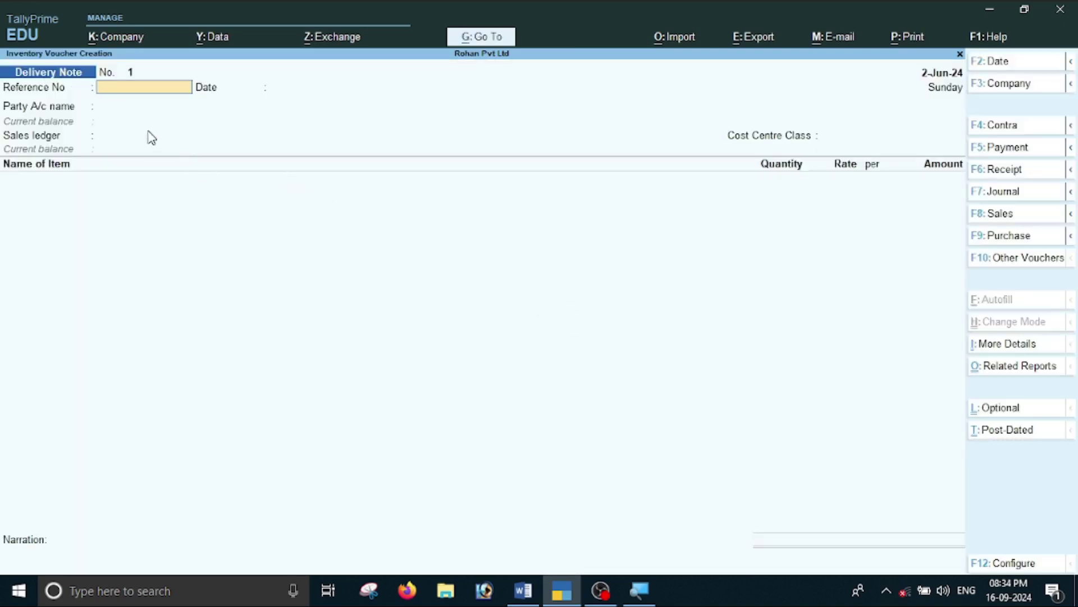
Copy challan number JUO1256 from the Word notes into the delivery note's reference field.
key(alt+Tab)
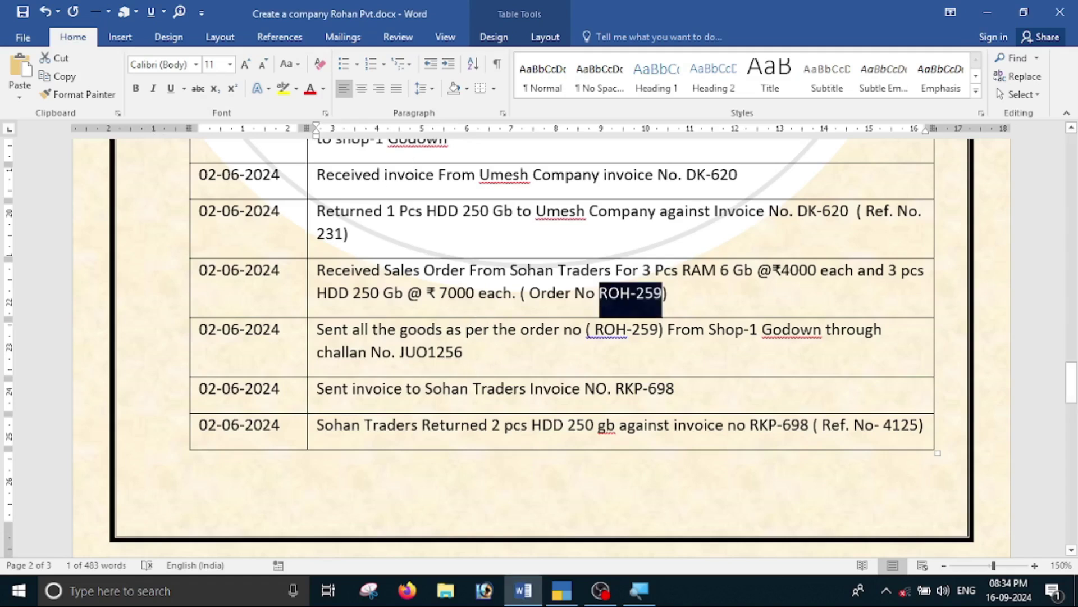
drag(392, 354, 463, 360)
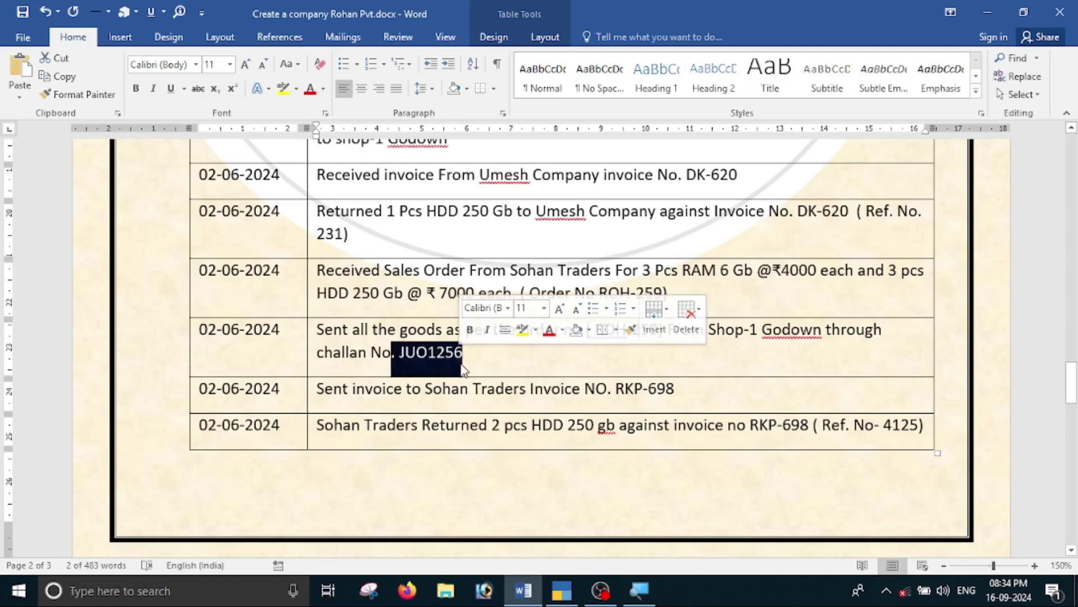
click(463, 368)
drag(400, 353, 463, 355)
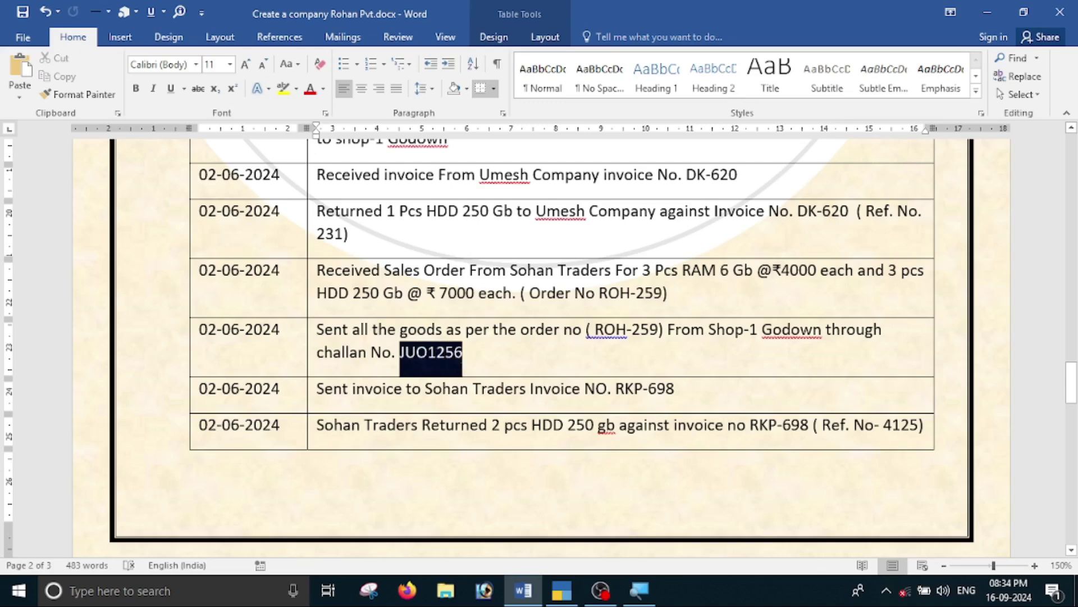
key(ctrl+c)
key(alt+Tab)
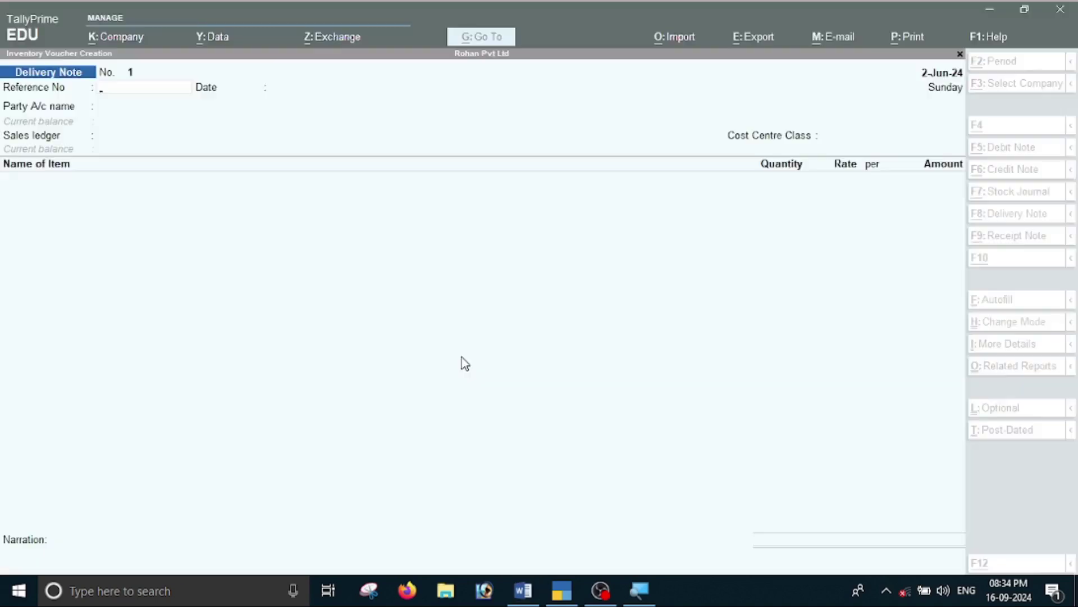
key(ctrl+alt+v)
key(Return)
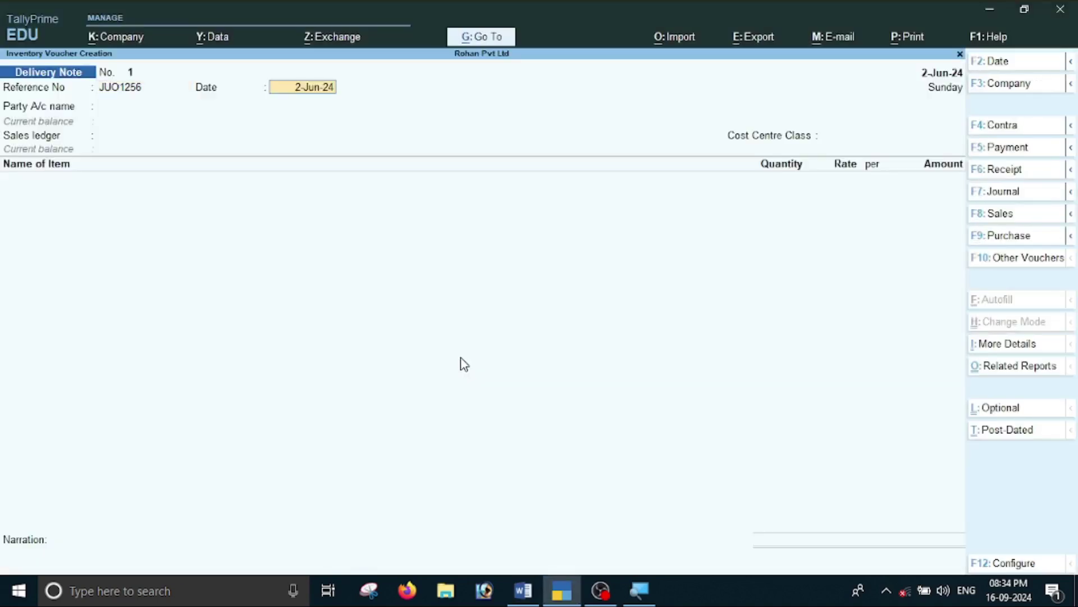
Set the delivery note date to 2-6.
key(F2)
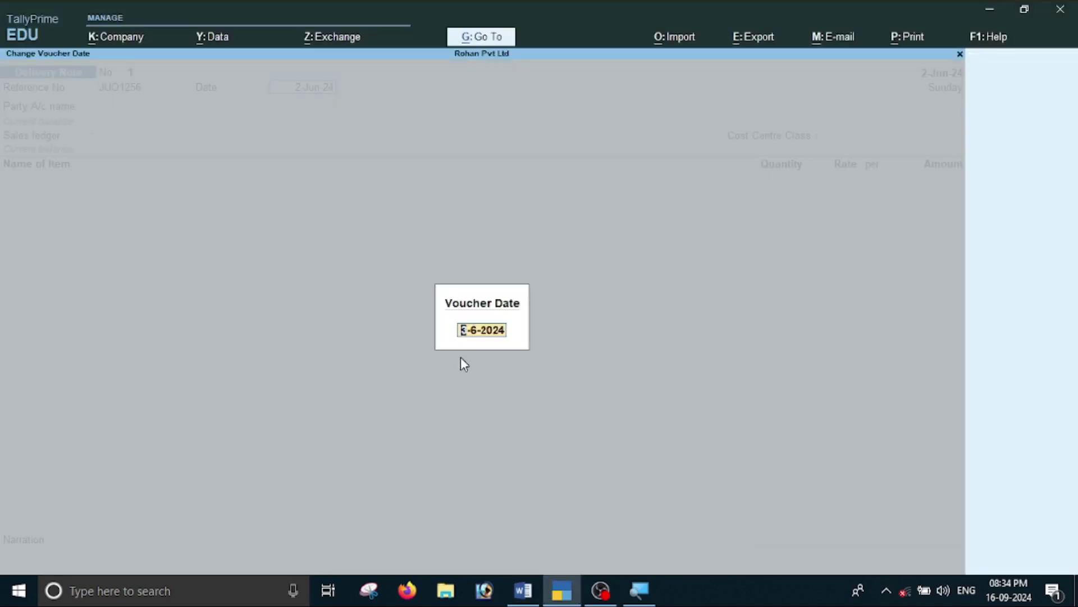
key(alt+Tab)
key(alt+Tab)
text(2-6)
key(Return)
key(Return)
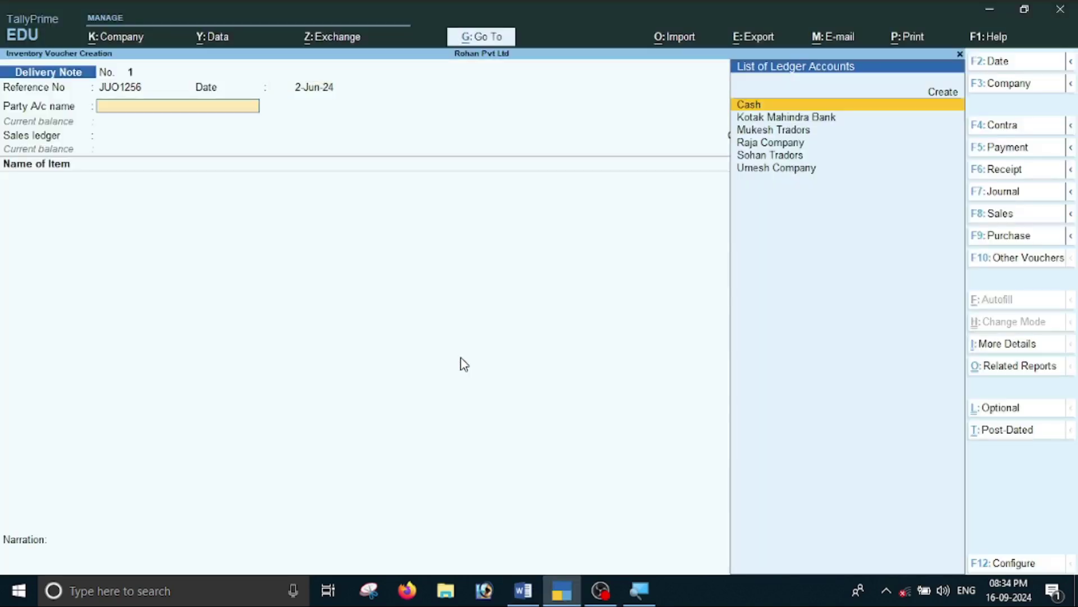
key(alt+Tab)
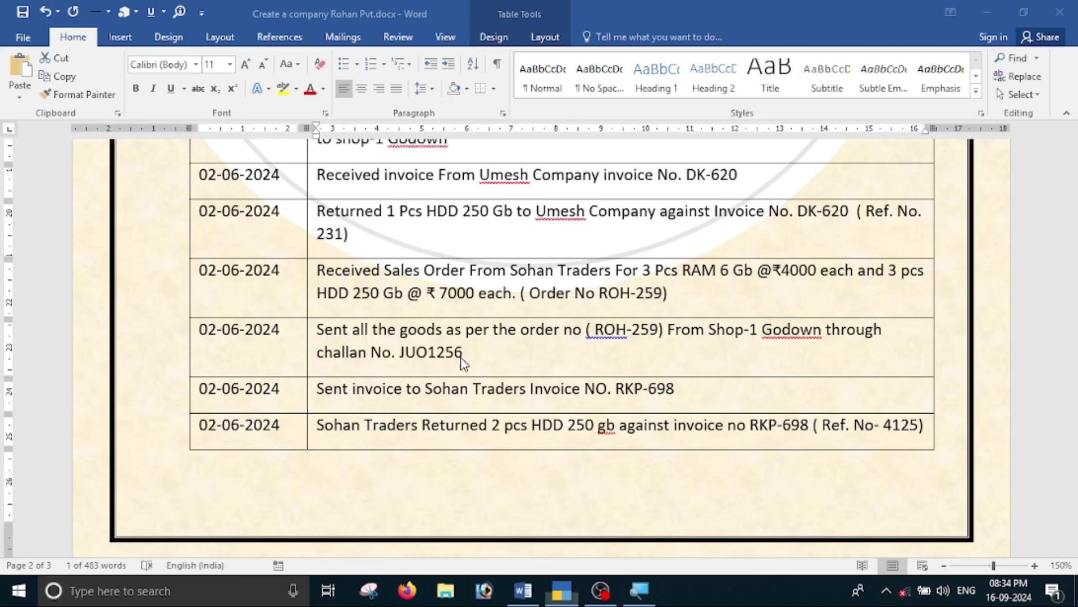
key(alt+Tab)
Choose Sohan Tradors as party, link order ROH-259, and accept the Sales ledger.
key(Down)
key(Down)
key(Down)
key(Down)
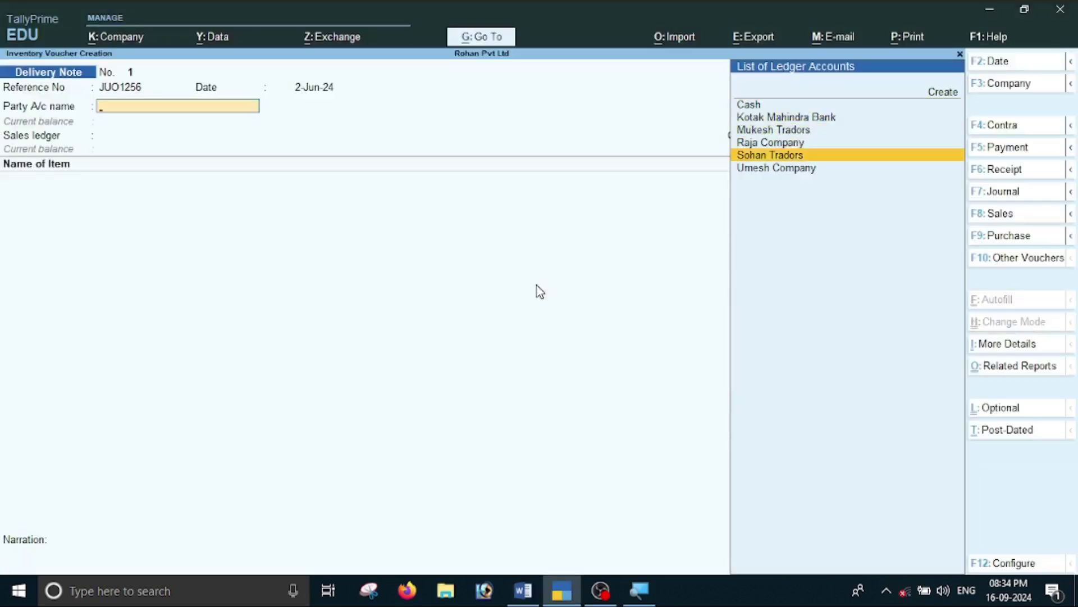
key(Return)
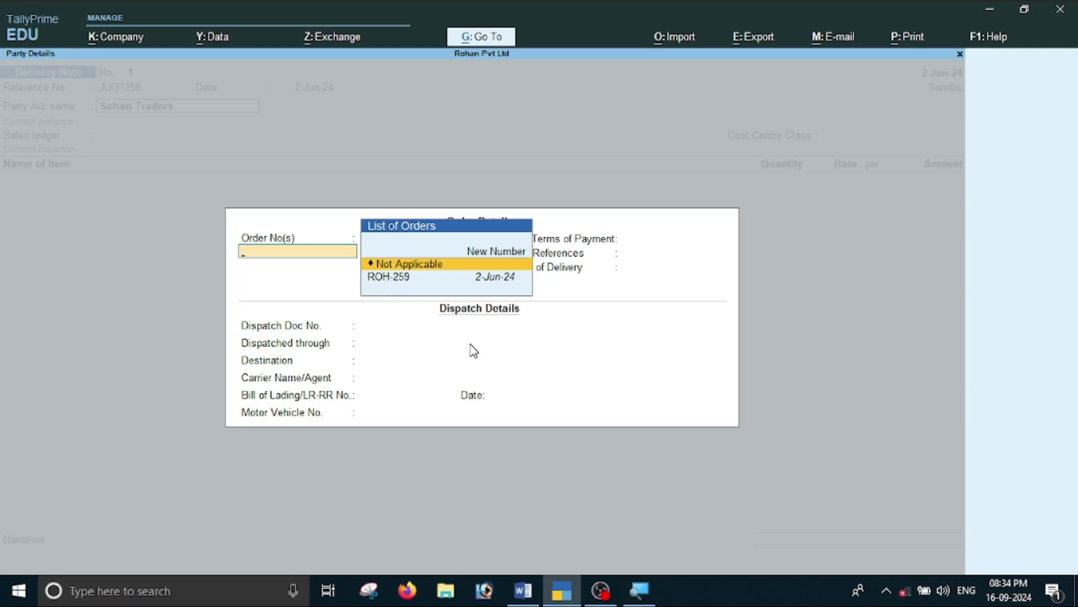
key(Down)
key(Return)
key(Return)
key(Return)
key(Return)
key(Return)
key(Return)
key(Return)
key(Return)
key(Return)
key(Return)
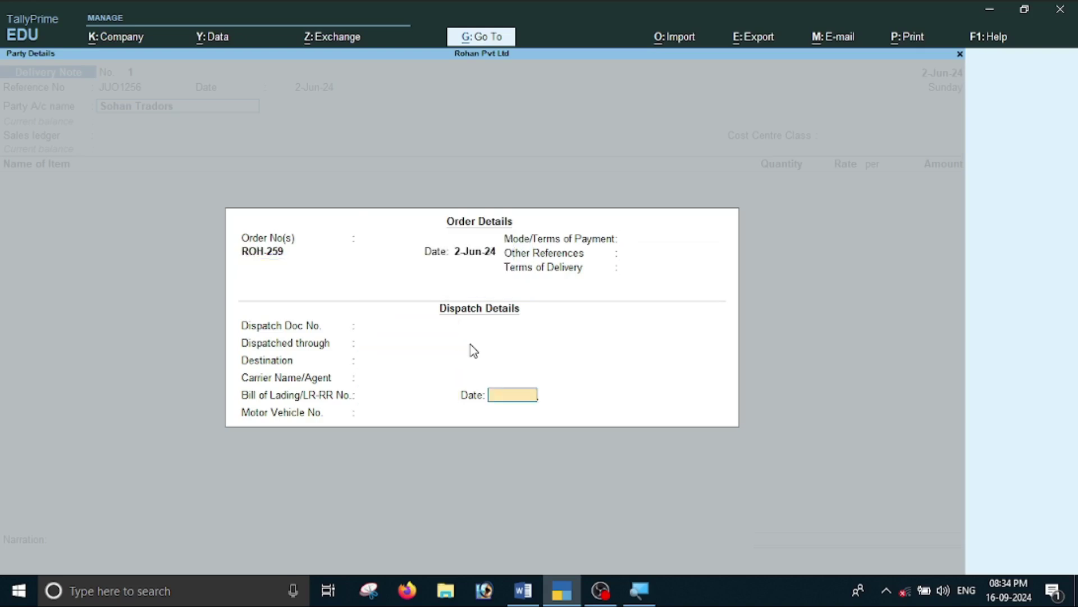
key(Return)
key(Return)
key(Return)
key(Return)
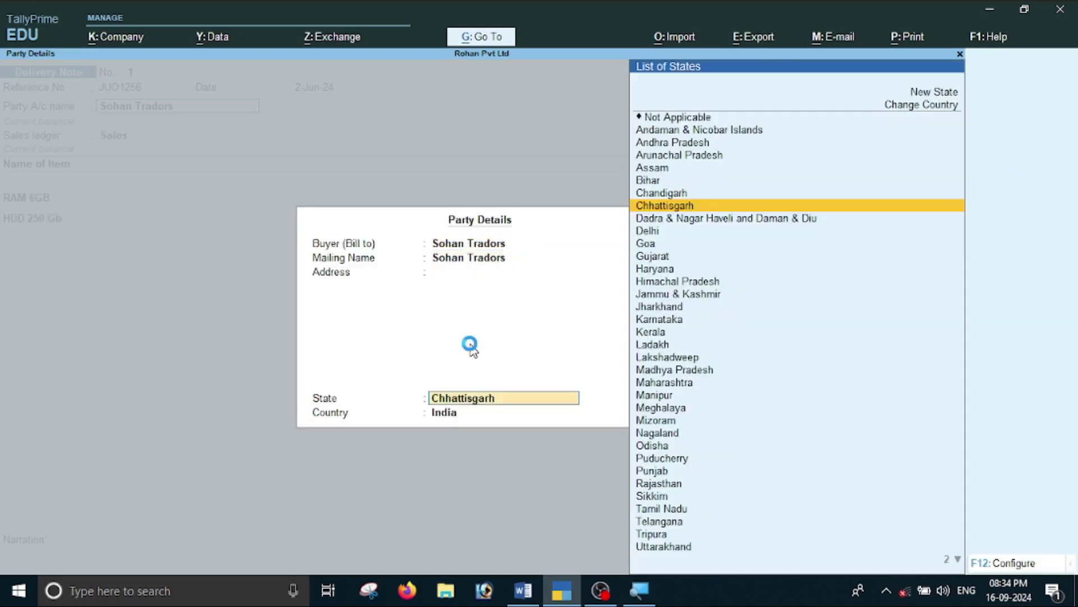
key(Return)
key(Return)
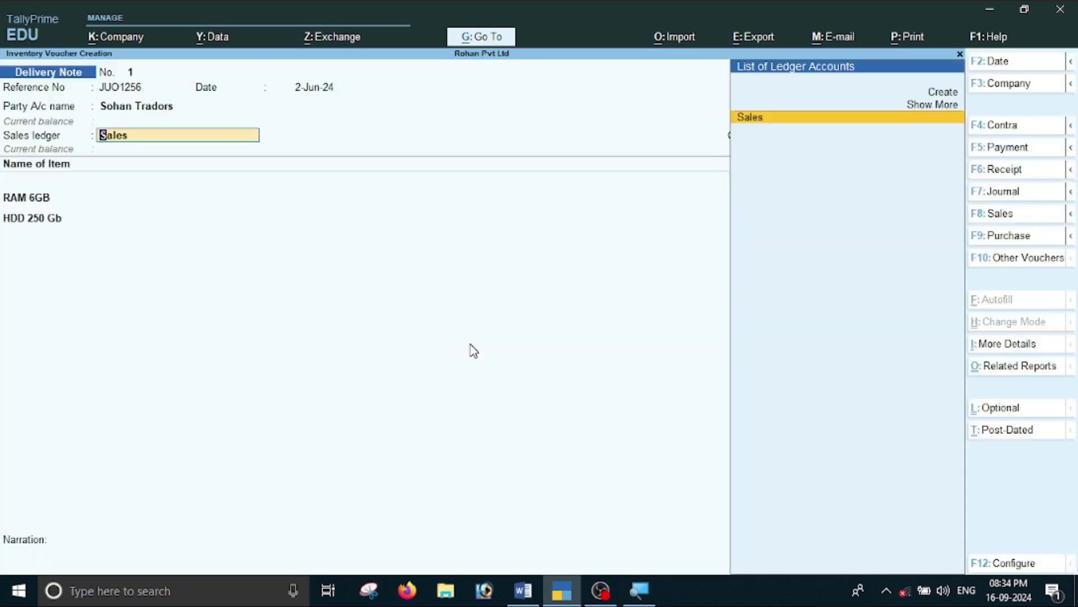
key(Return)
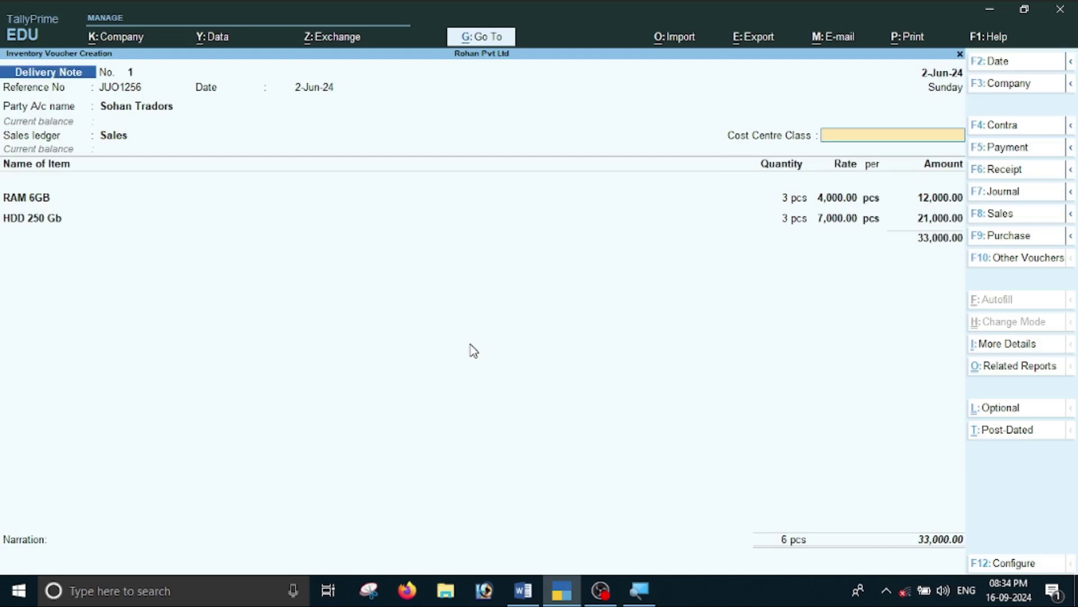
key(Return)
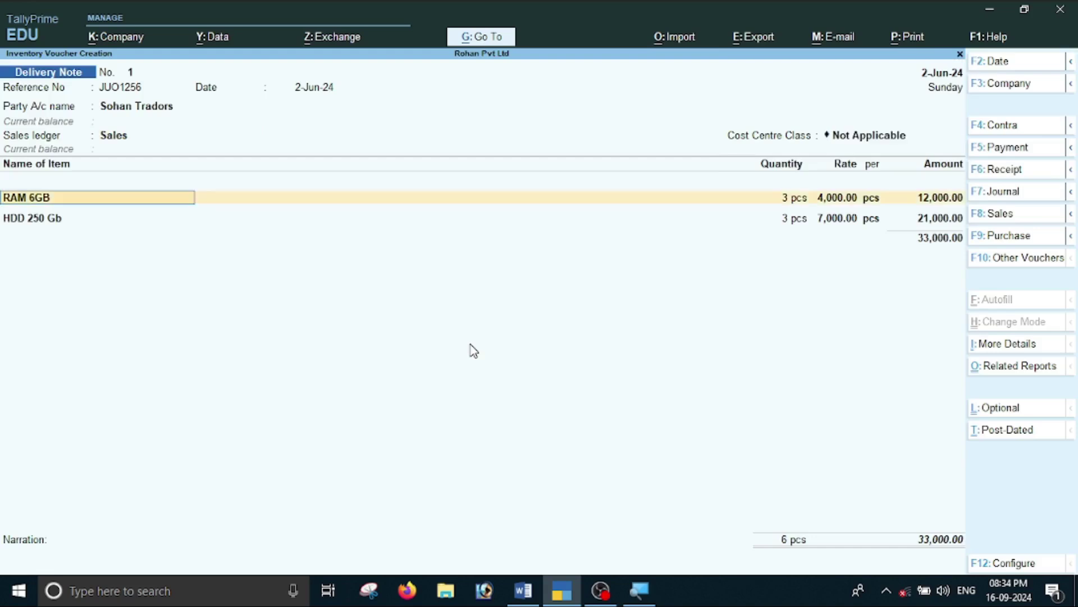
Allocate tracking no. 1 from Shop-1 for RAM 6GB and HDD 250 Gb, then save the 33,000 note.
key(Return)
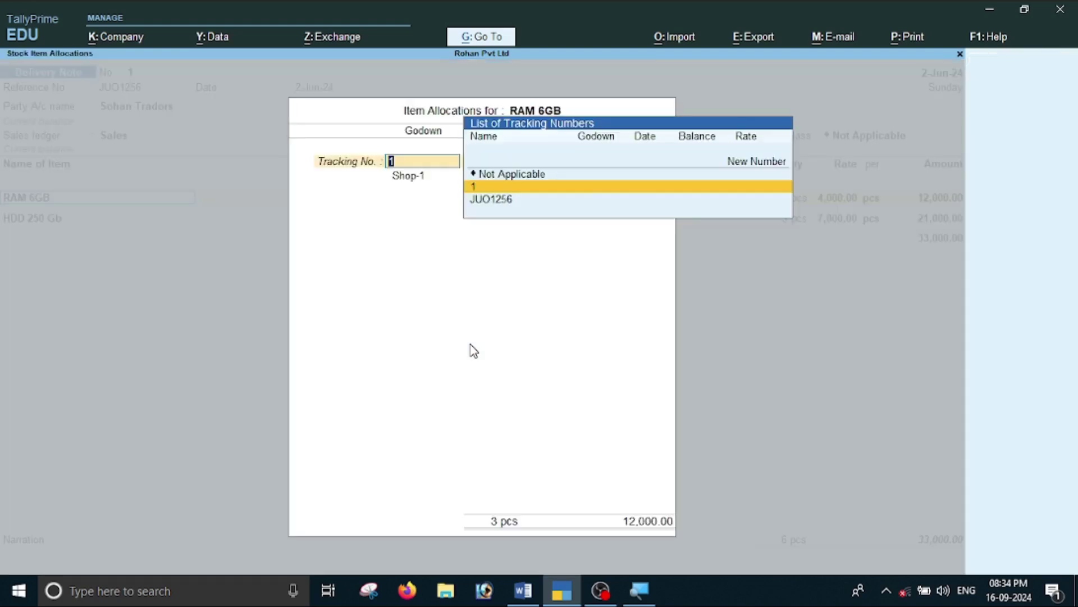
key(Return)
key(Return)
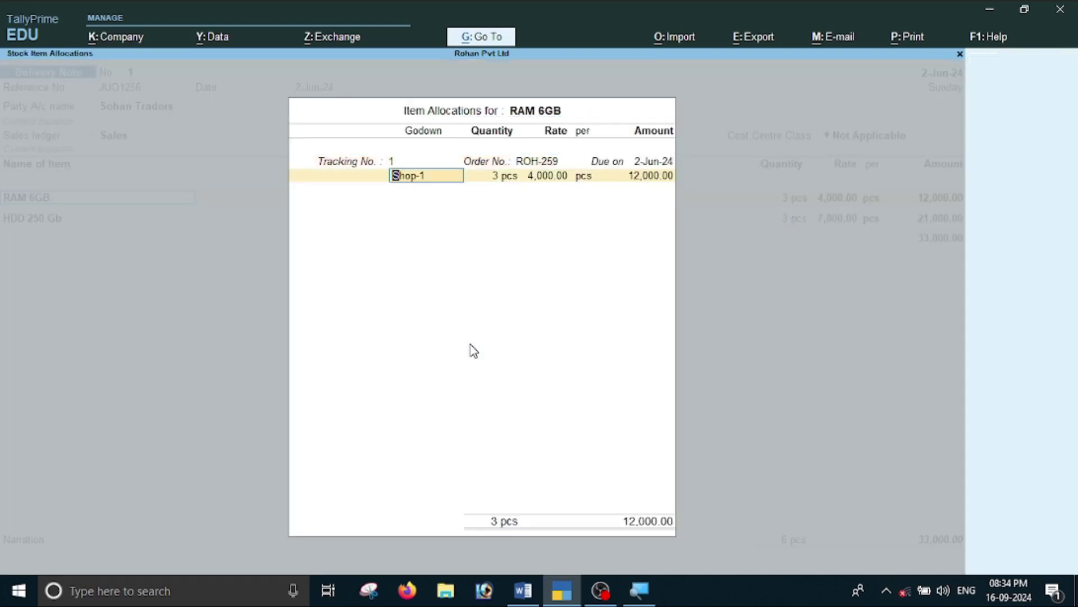
key(alt+Tab)
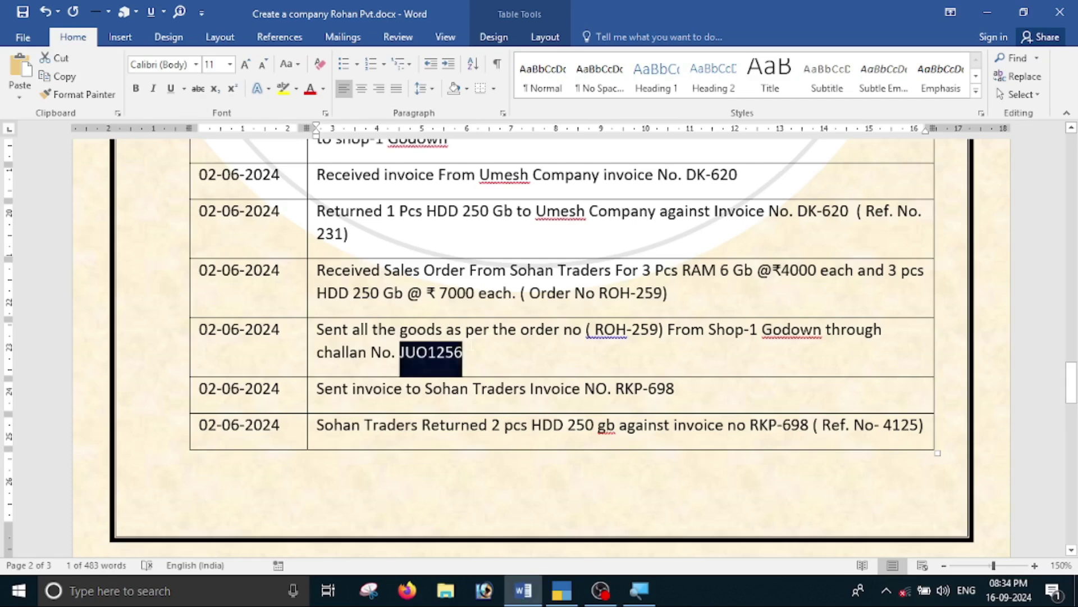
key(alt+Tab)
key(Return)
key(Return)
key(Return)
key(Return)
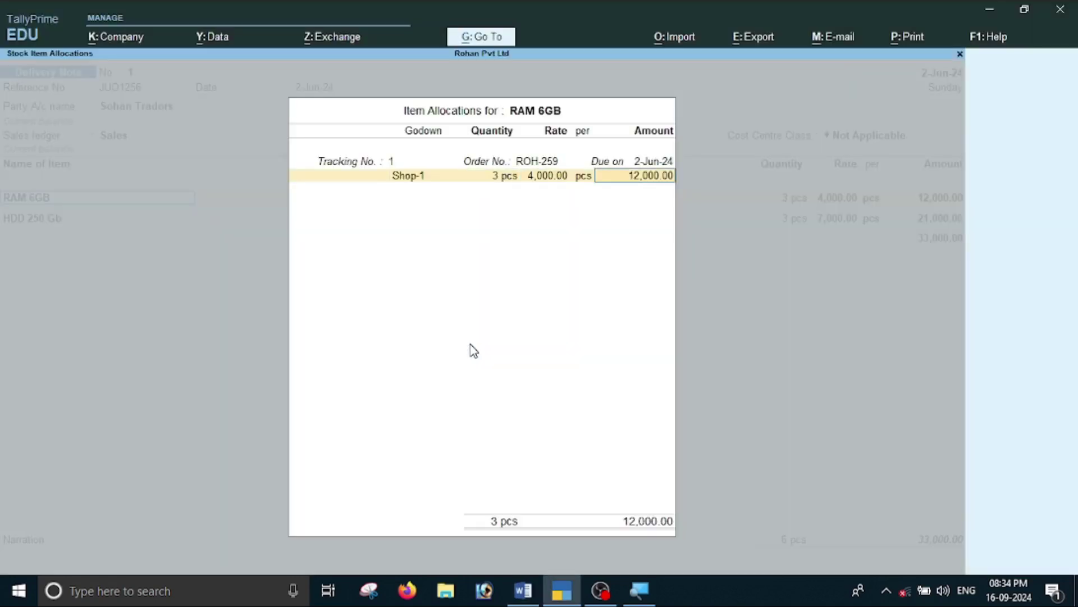
key(Return)
key(Return)
key(Return)
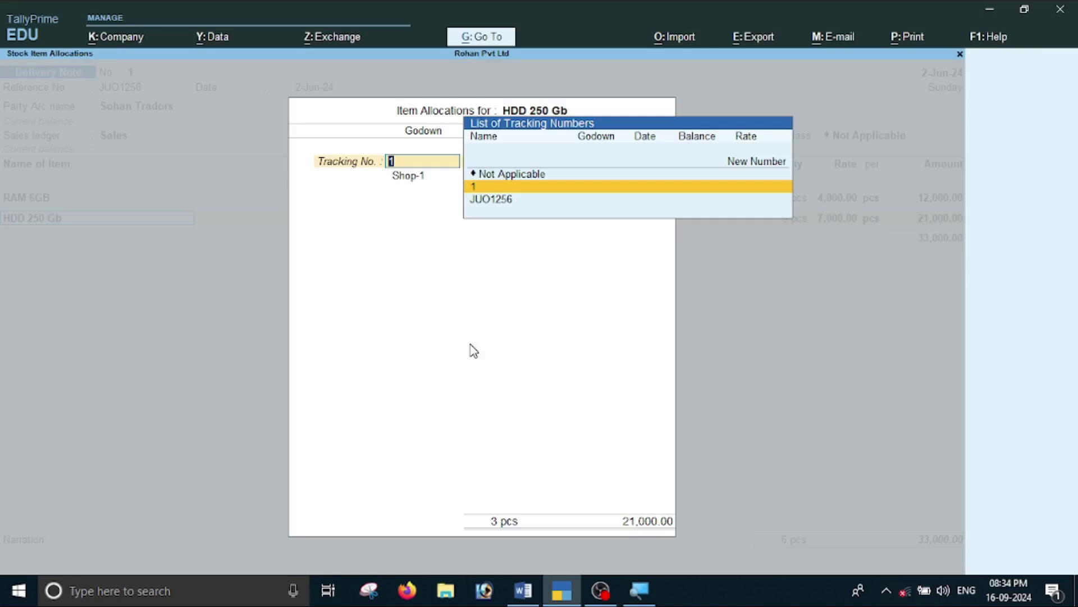
key(Return)
key(Return)
key(Return)
key(Return)
key(Return)
key(Return)
key(Return)
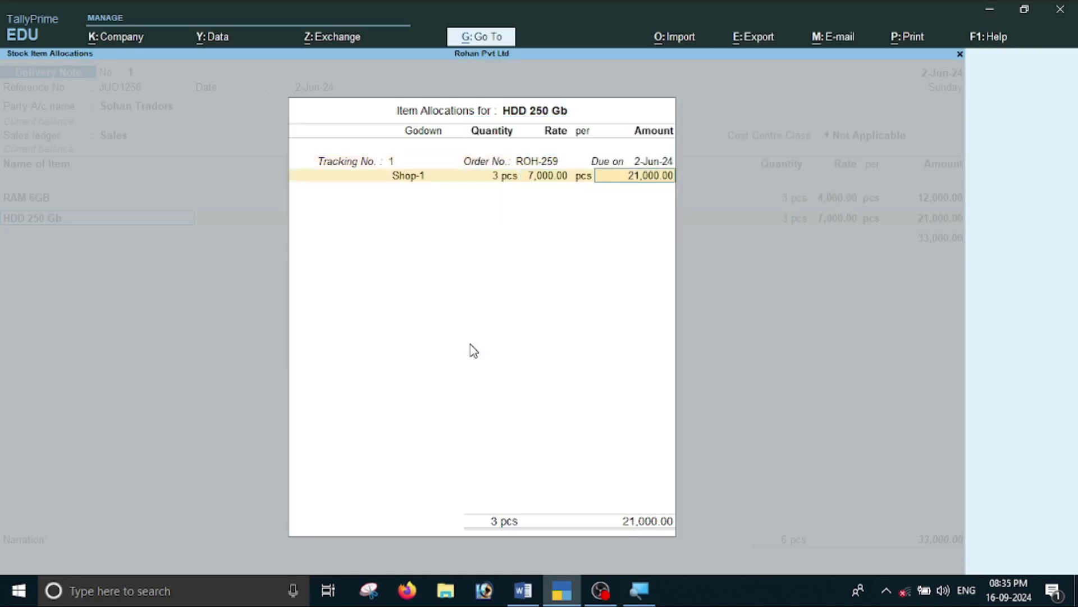
key(Return)
key(Return)
key(Return)
key(Return)
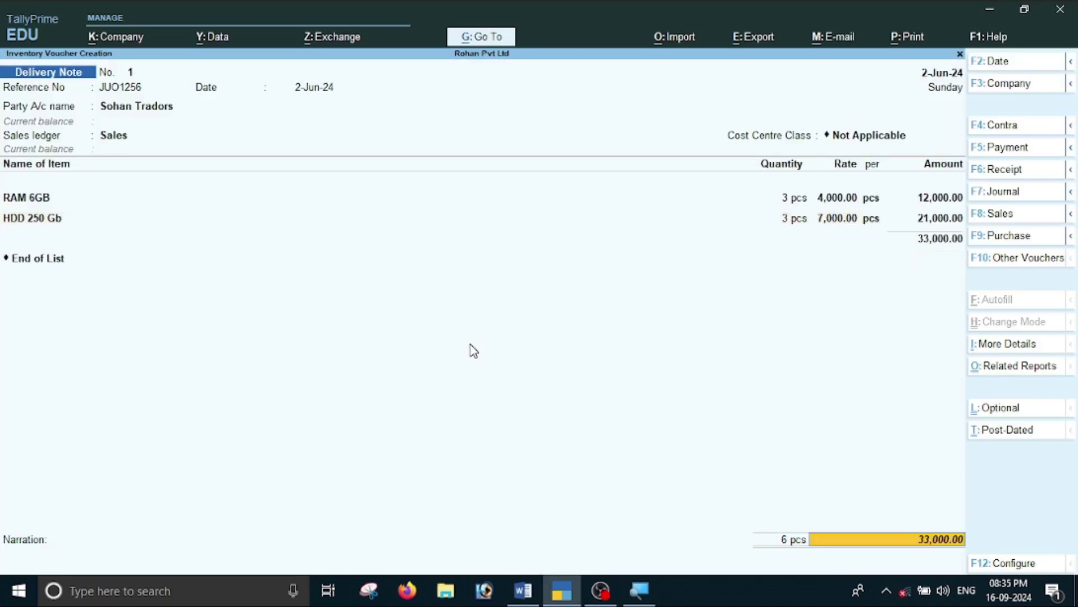
key(Return)
key(Return)
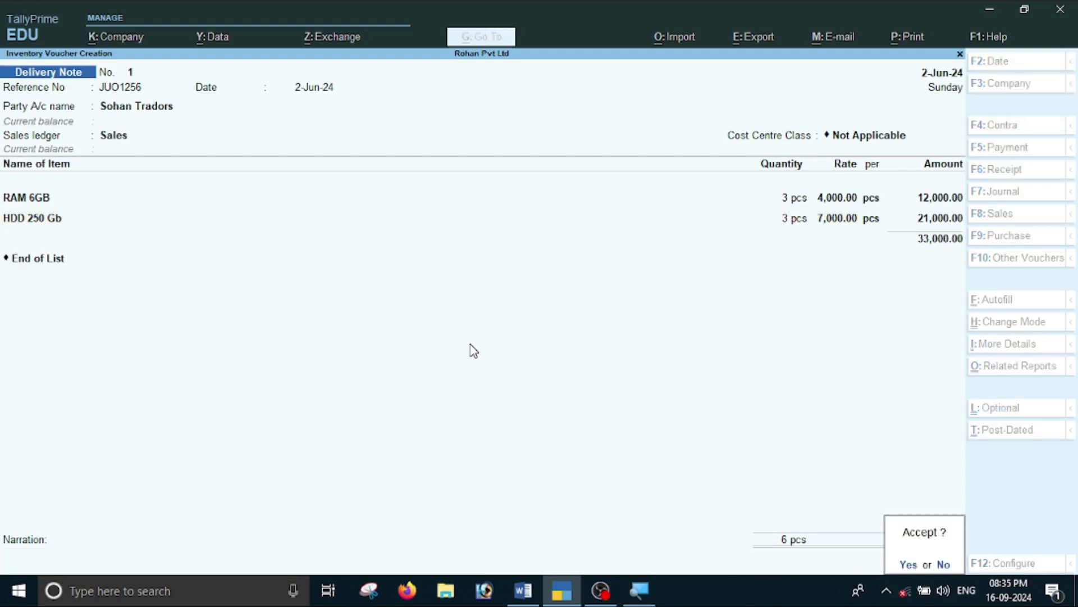
key(Return)
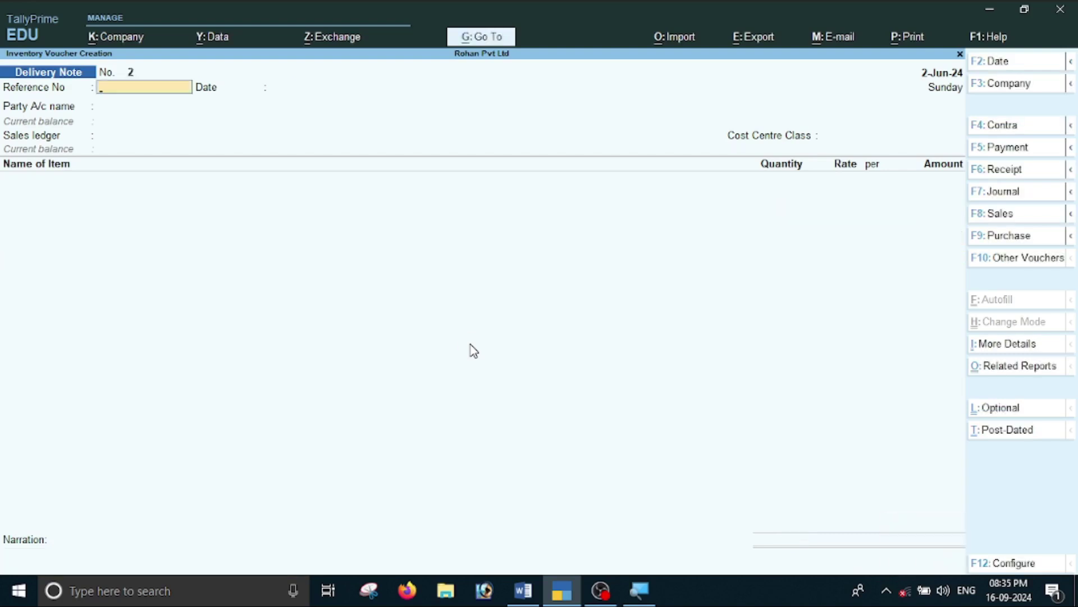
Review Sales Bills Pending showing RAM 6GB and HDD 250 Gb unbilled at 33,000, then return to Word.
key(Escape)
key(Down)
key(Down)
key(Down)
key(Down)
key(Down)
key(Down)
key(Down)
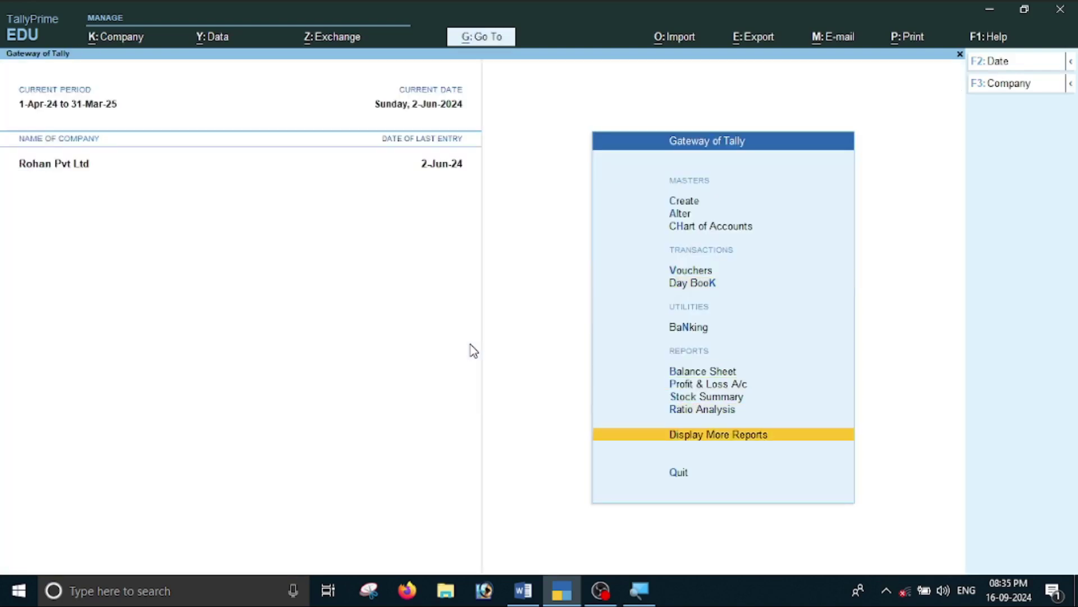
key(Return)
key(Down)
key(Down)
key(Down)
key(Down)
key(Down)
key(Down)
key(Down)
key(Down)
key(Down)
key(Down)
key(Up)
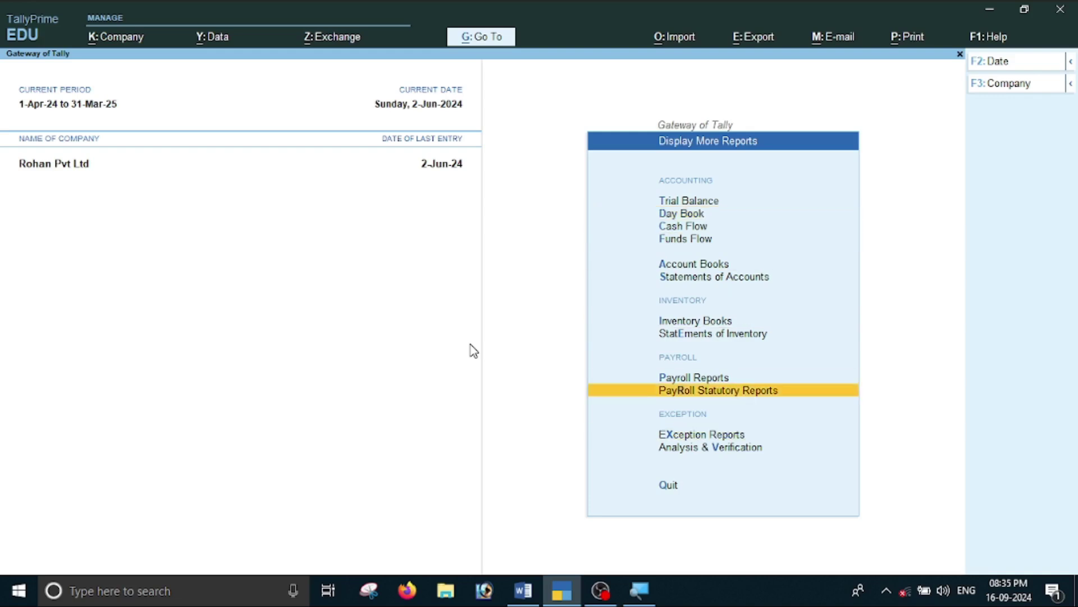
key(Up)
key(Up)
key(Up)
key(Down)
key(Return)
key(Down)
key(Down)
key(Down)
key(Down)
key(Down)
key(Down)
key(Down)
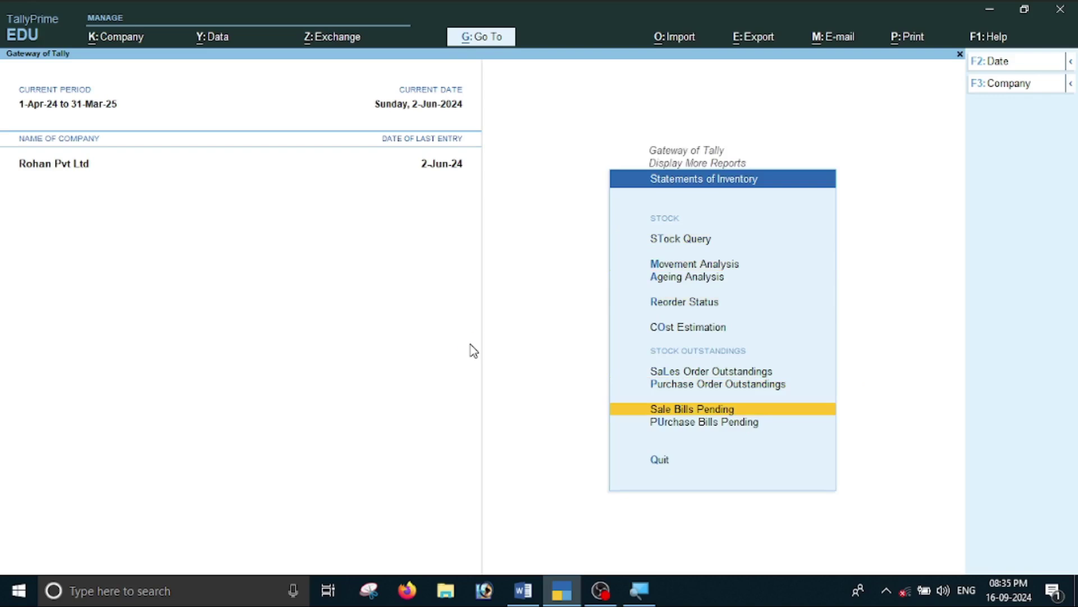
key(Return)
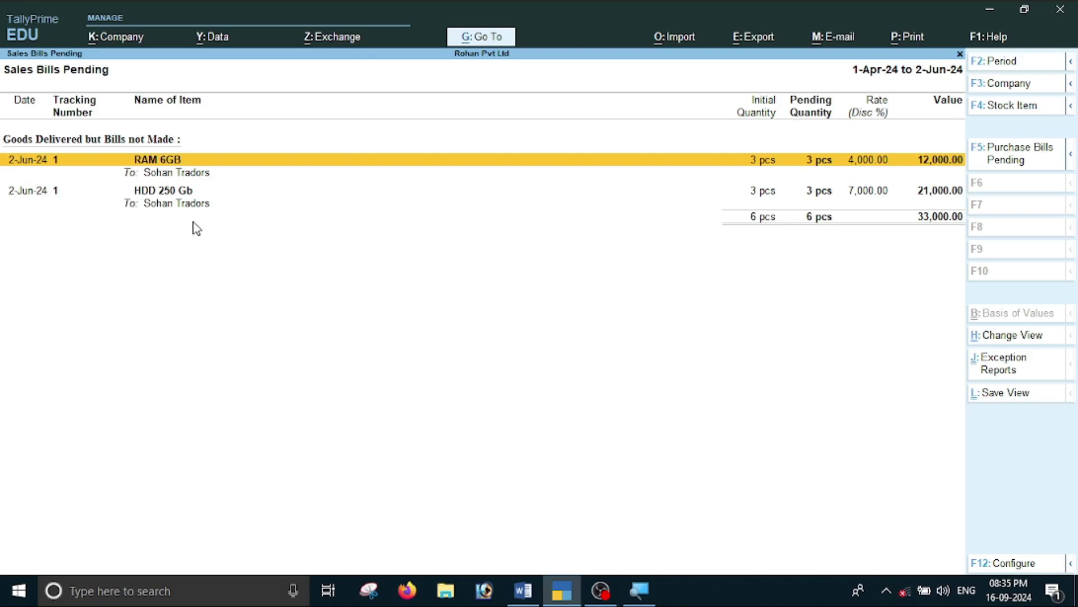
key(Escape)
key(Escape)
key(Escape)
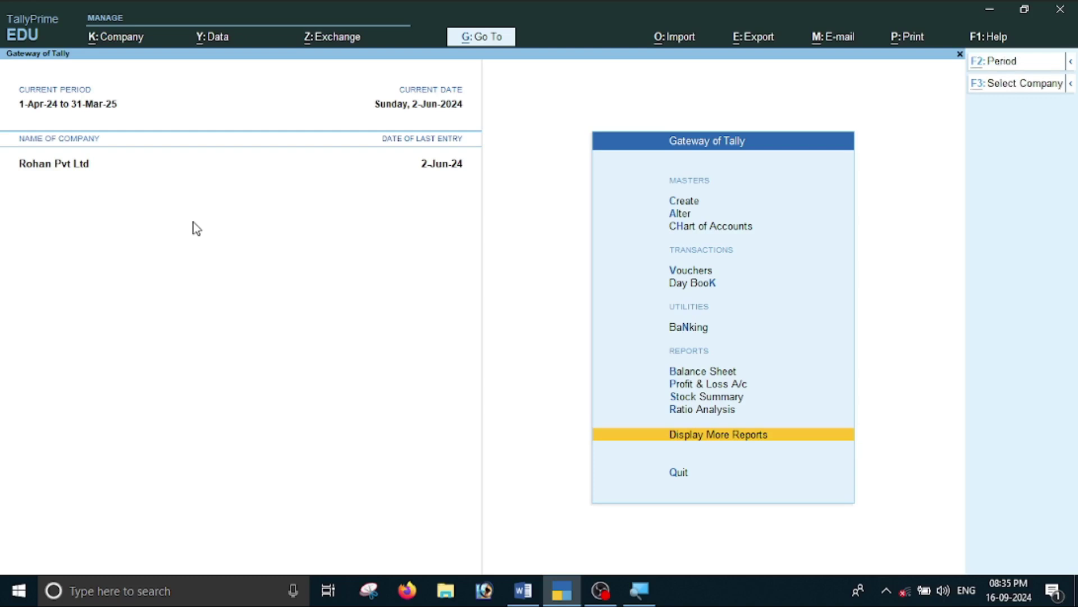
key(alt+Tab)
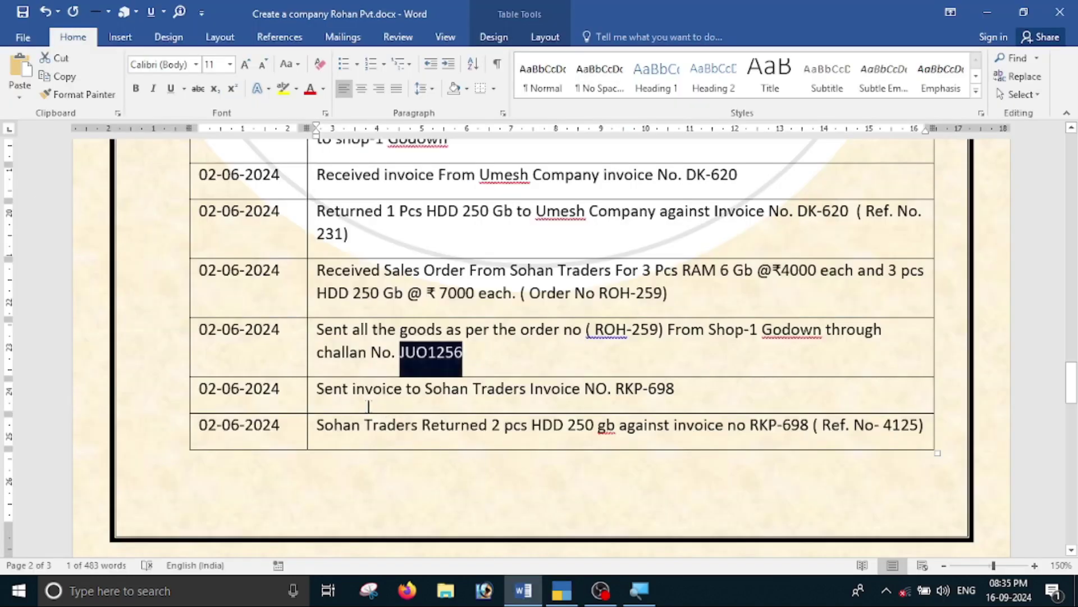
Clear the challan number selection in the Word notes and go back to TallyPrime's Gateway.
click(365, 389)
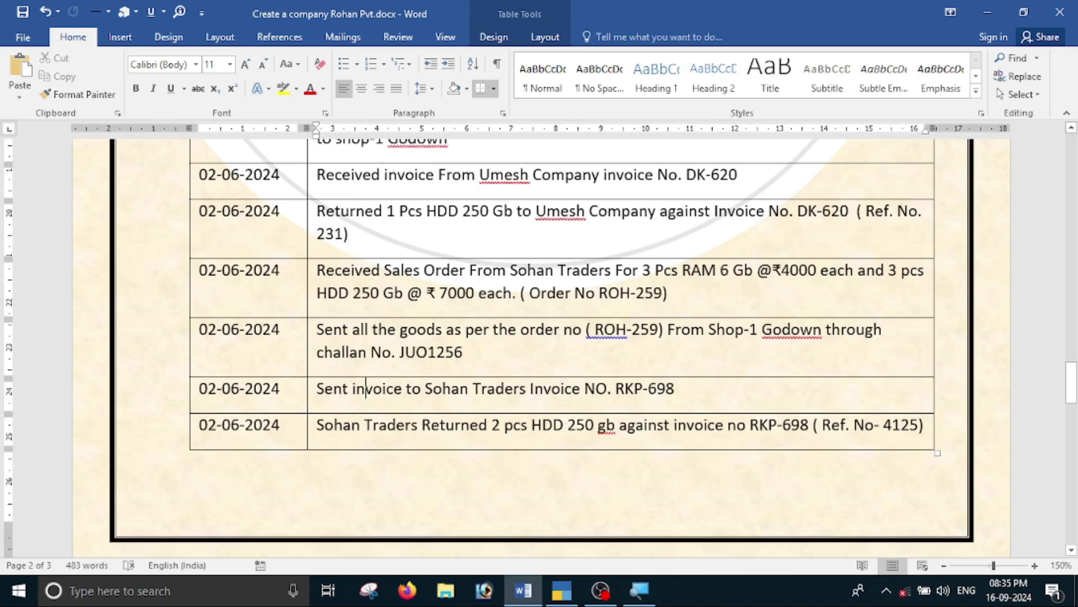
key(alt+Tab)
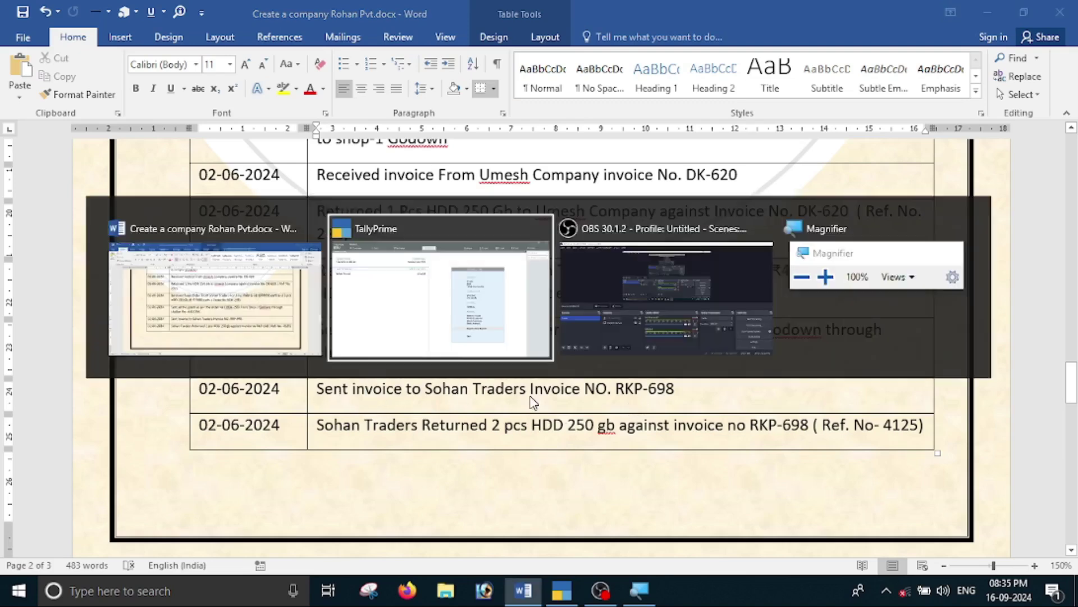
key(Up)
key(Up)
key(Up)
key(Up)
key(Up)
key(Up)
key(Up)
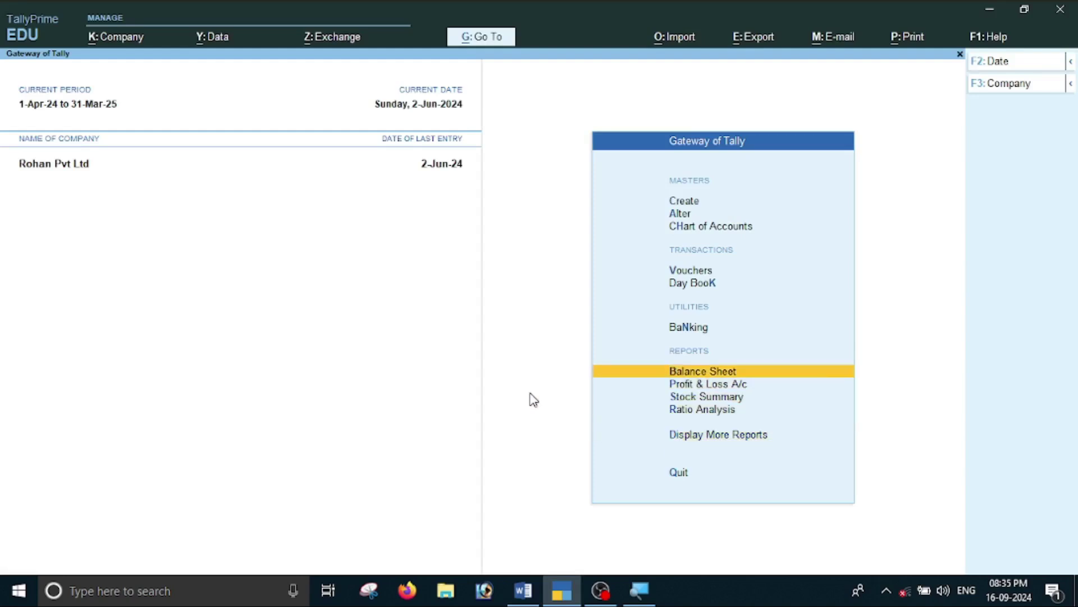
Start a Sales voucher dated 2-Jun-24.
key(Return)
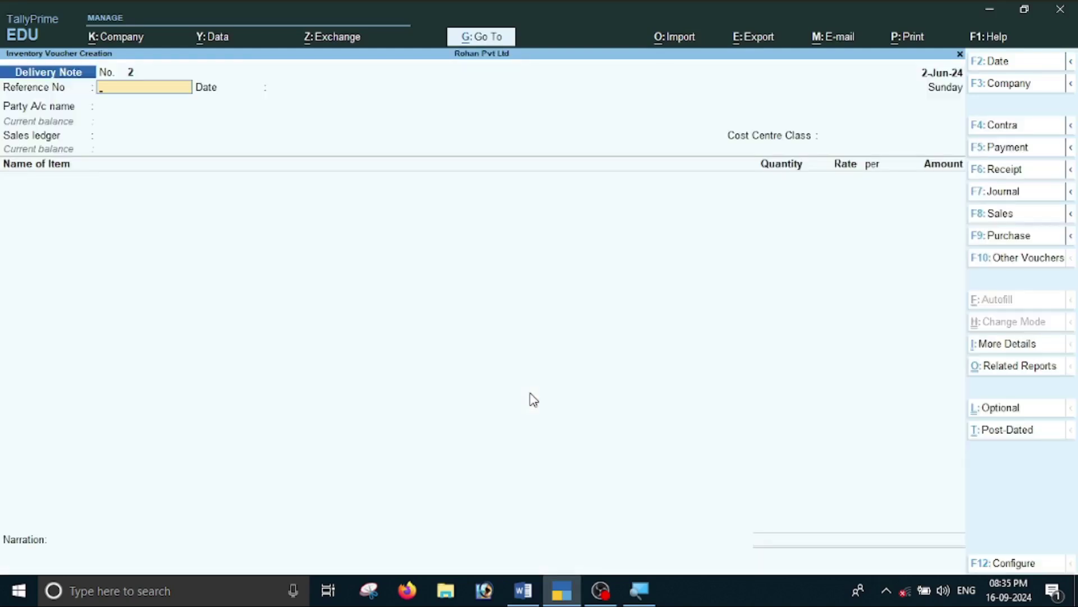
key(F8)
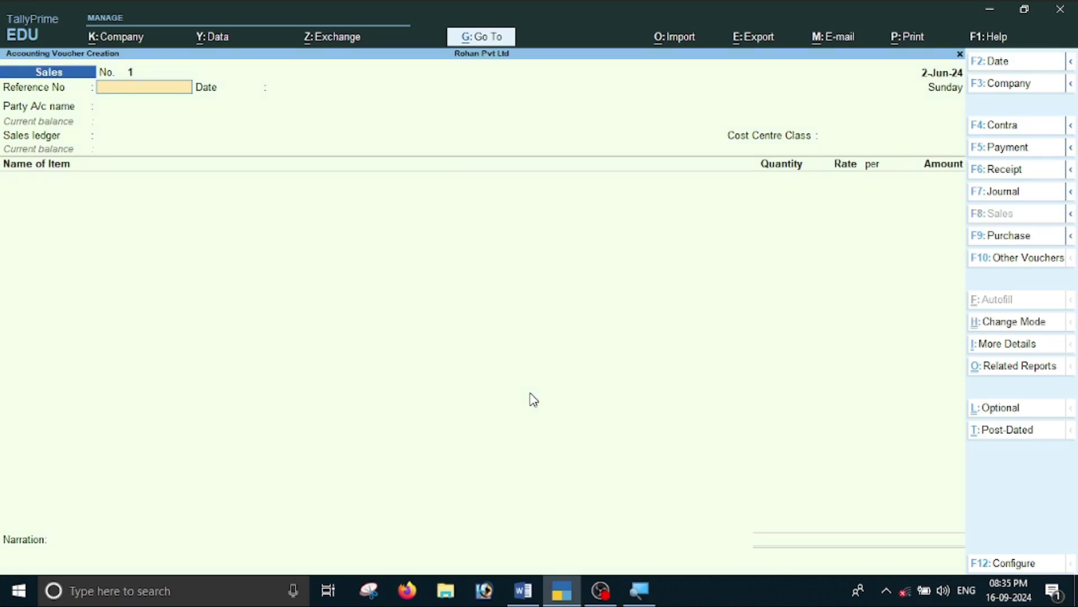
key(F2)
text(2-6)
key(Return)
Copy invoice number RKP-698 from the Word notes into the reference field.
key(alt+Tab)
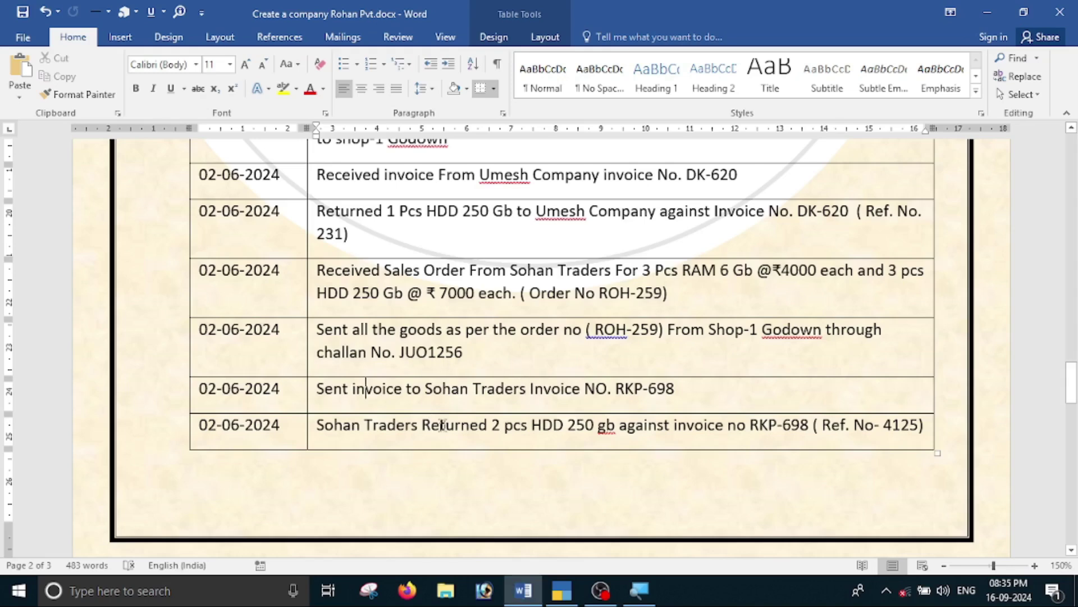
drag(616, 389, 674, 389)
key(ctrl+c)
key(alt+Tab)
key(ctrl+v)
key(Return)
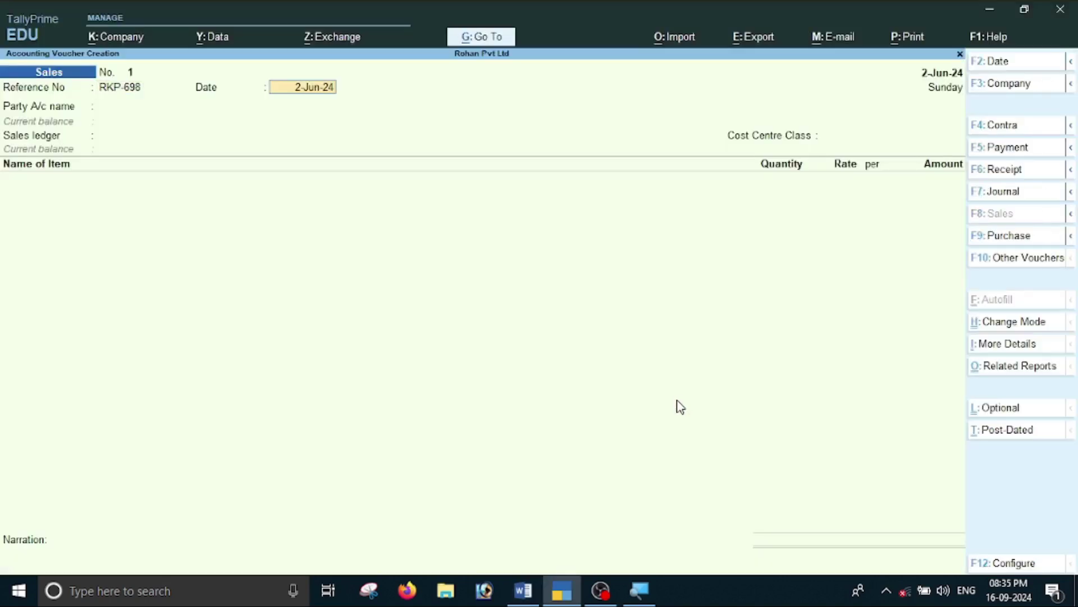
key(Return)
Select Sohan Traders as party and link delivery note 1.
key(Down)
key(Down)
key(Down)
key(Down)
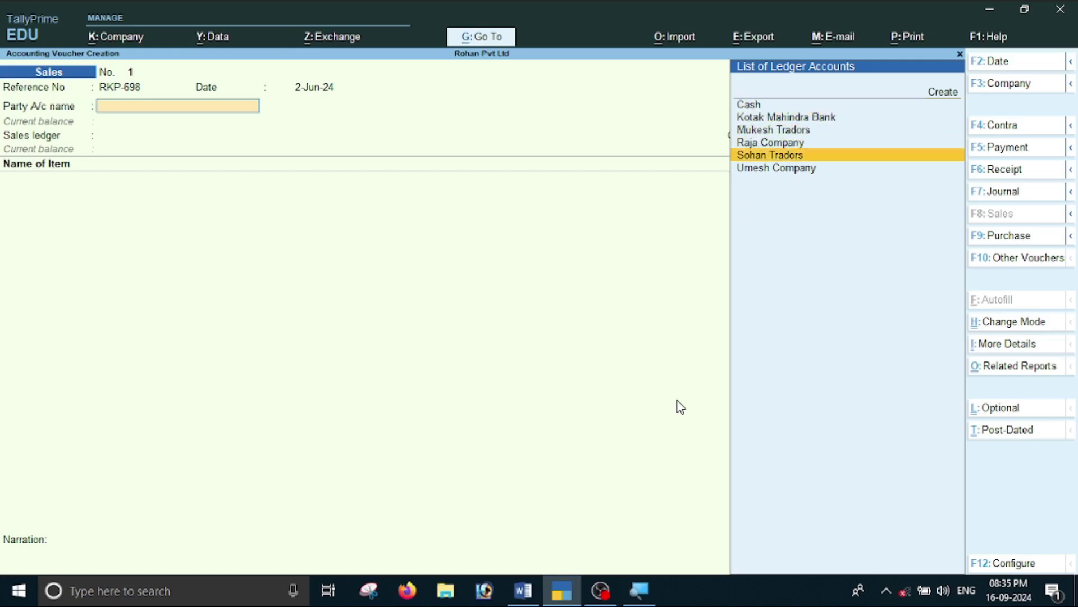
key(Return)
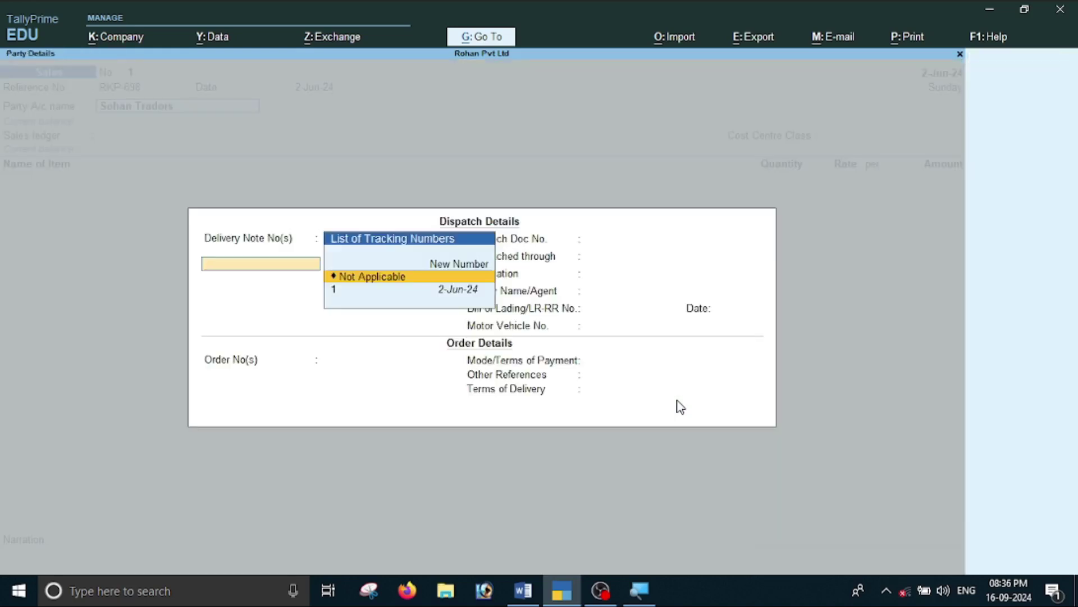
key(Return)
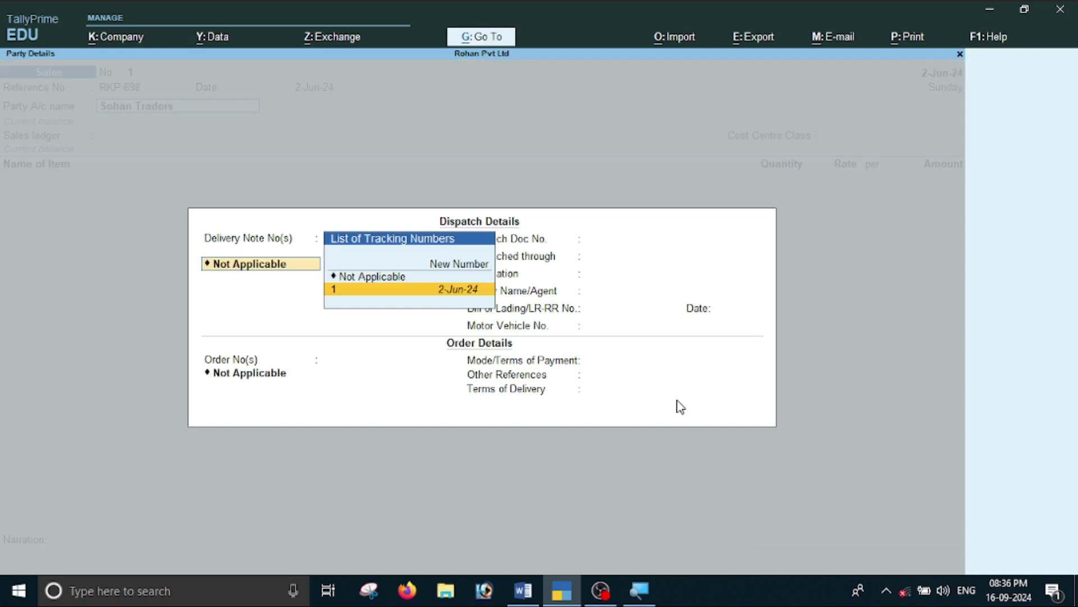
key(Return)
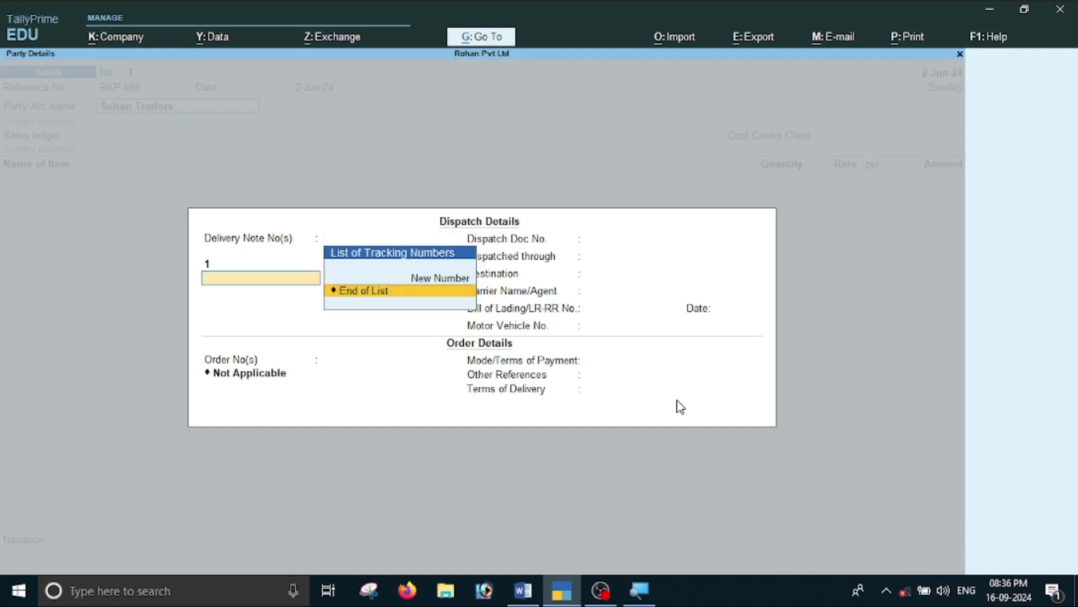
key(Return)
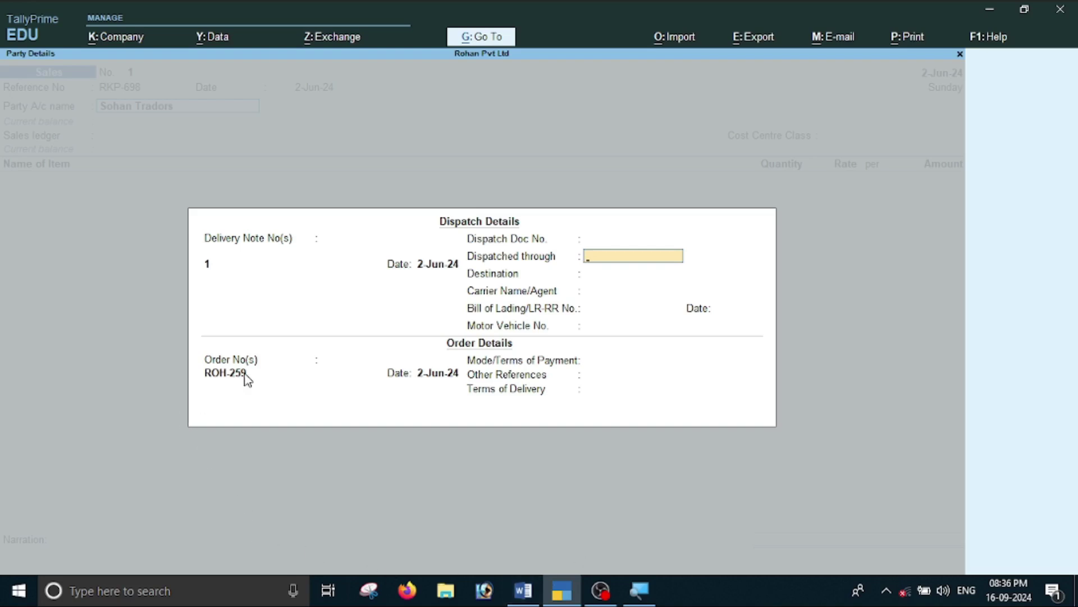
key(Return)
key(Return)
key(Return)
key(Return)
key(Return)
key(Return)
key(Return)
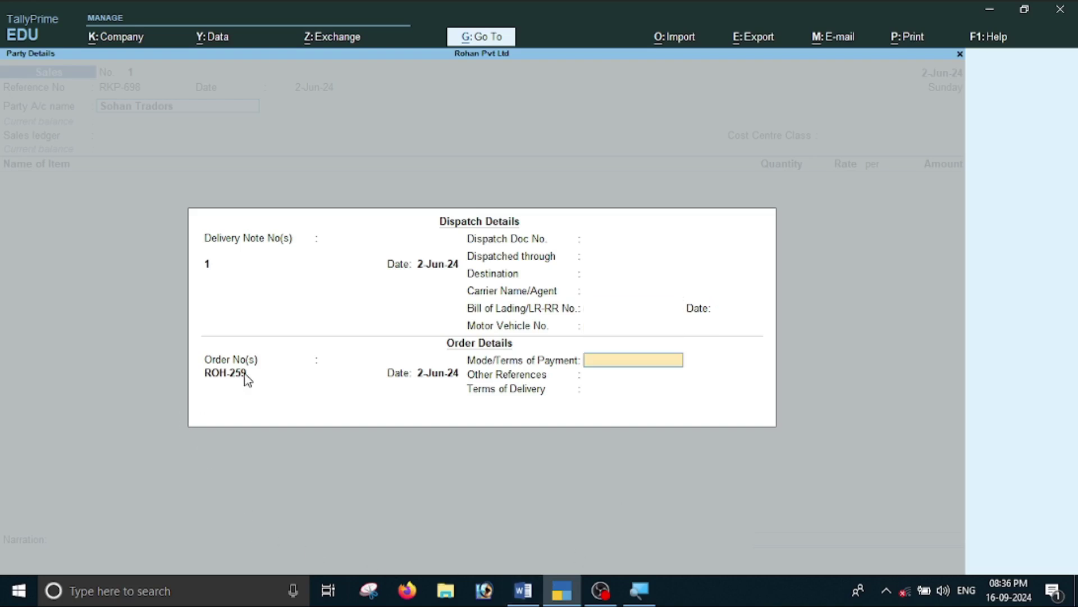
key(Return)
key(Return)
key(Return)
key(Return)
key(Return)
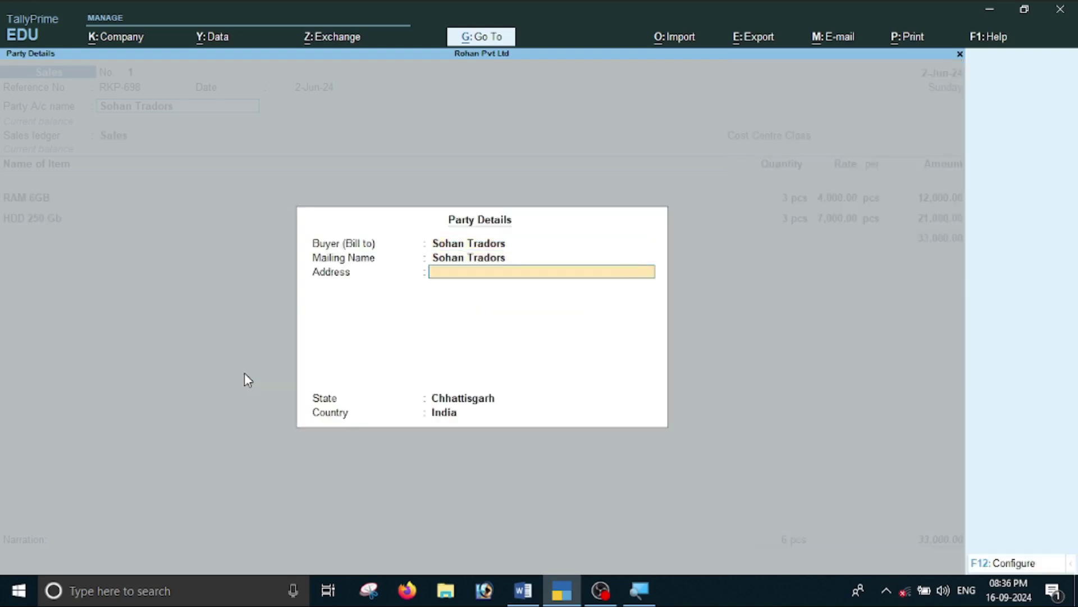
key(Return)
key(Return)
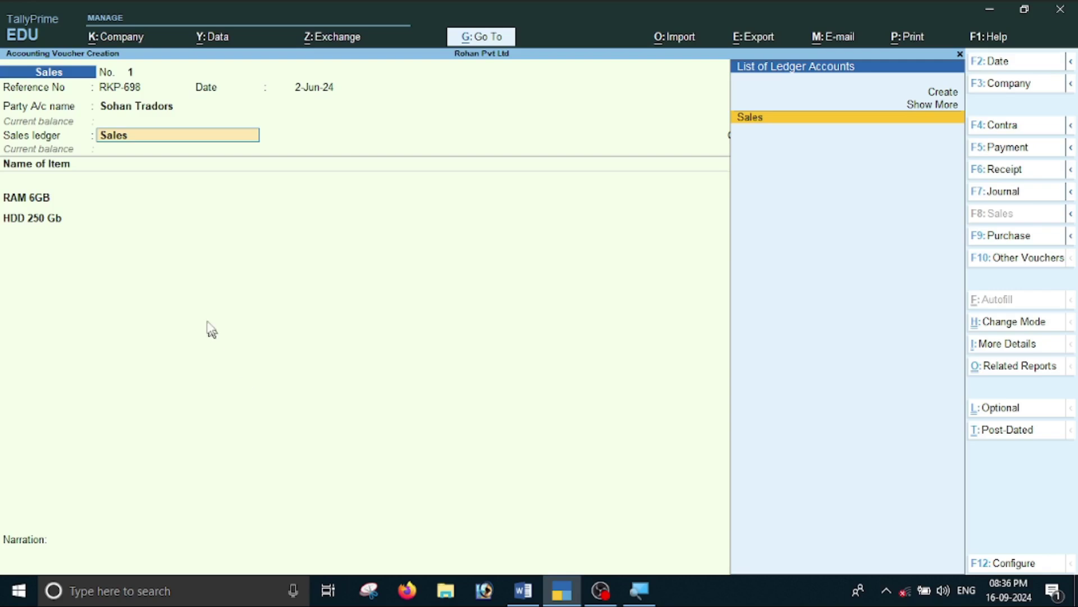
Accept the Sales ledger and the RAM 6GB and HDD 250 Gb allocations, ending with a new bill reference.
key(Return)
key(Return)
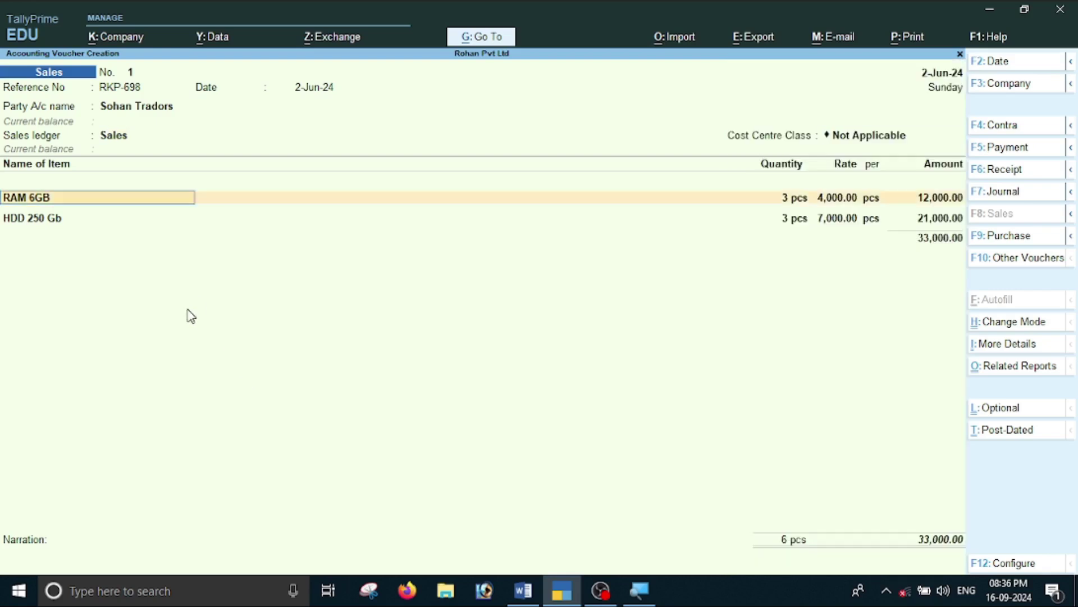
key(Return)
key(Return)
key(Return)
key(Return)
key(Return)
key(Return)
key(Return)
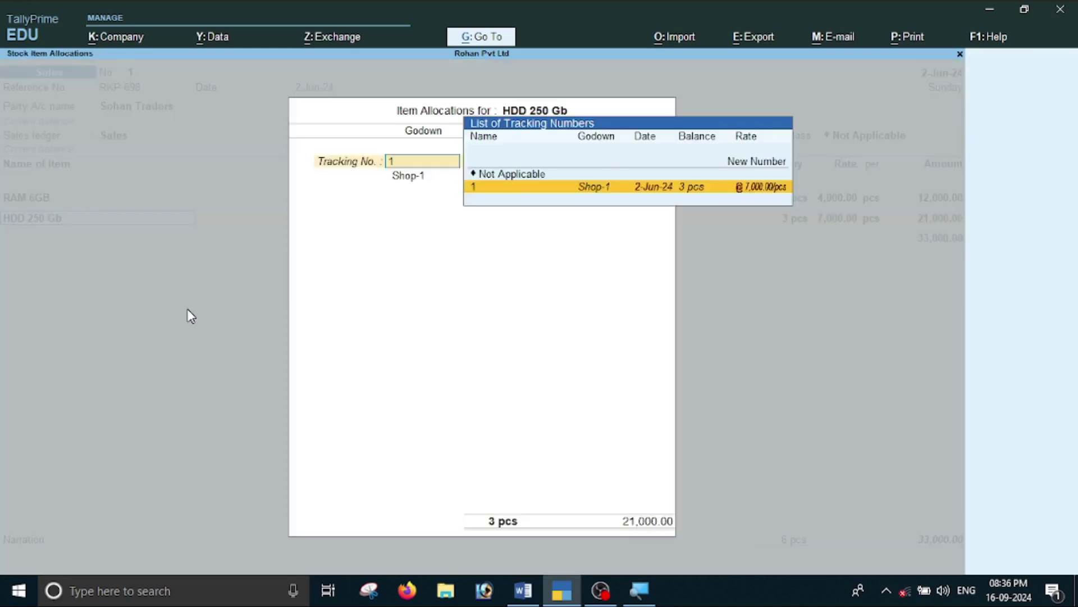
key(Return)
key(Return)
key(Return)
key(Return)
key(Return)
key(Return)
key(Return)
key(Return)
key(Return)
key(Return)
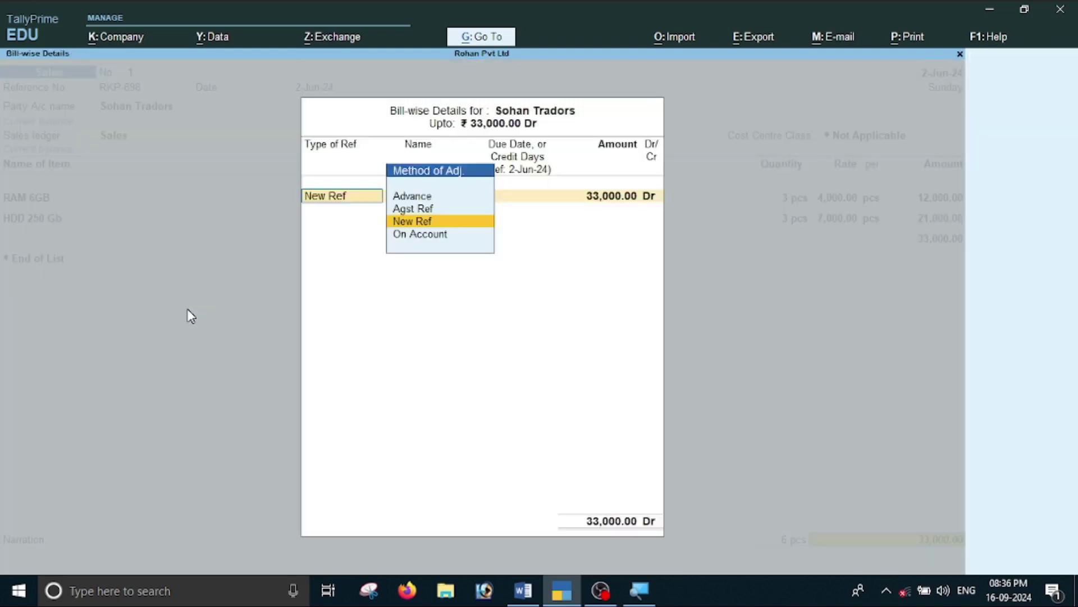
key(Return)
key(Return)
key(Return)
key(Return)
key(Return)
key(Return)
key(Return)
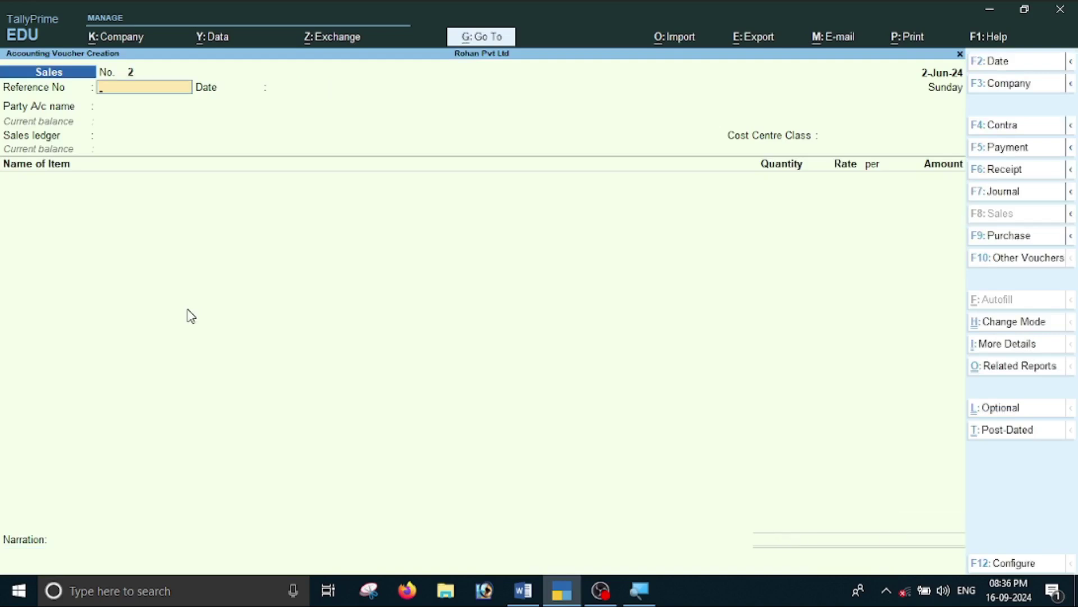
Confirm the Sale Bills Pending report no longer lists any pending bills.
key(Escape)
key(Down)
key(Down)
key(Down)
key(Down)
key(Down)
key(Down)
key(Down)
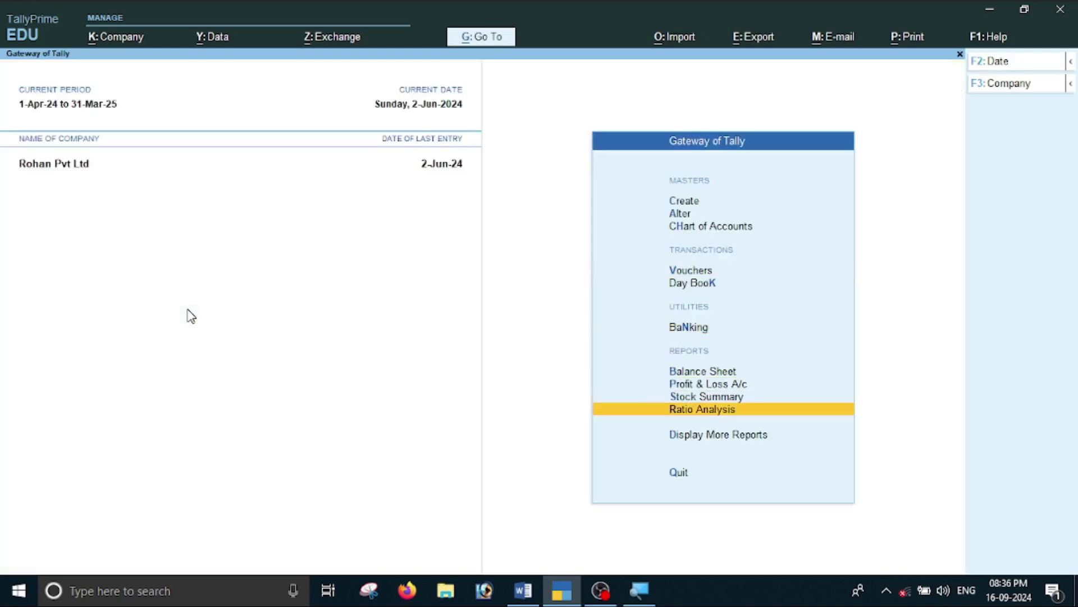
key(Return)
key(Down)
key(Down)
key(Down)
key(Down)
key(Down)
key(Down)
key(Down)
key(Up)
key(Return)
key(Down)
key(Down)
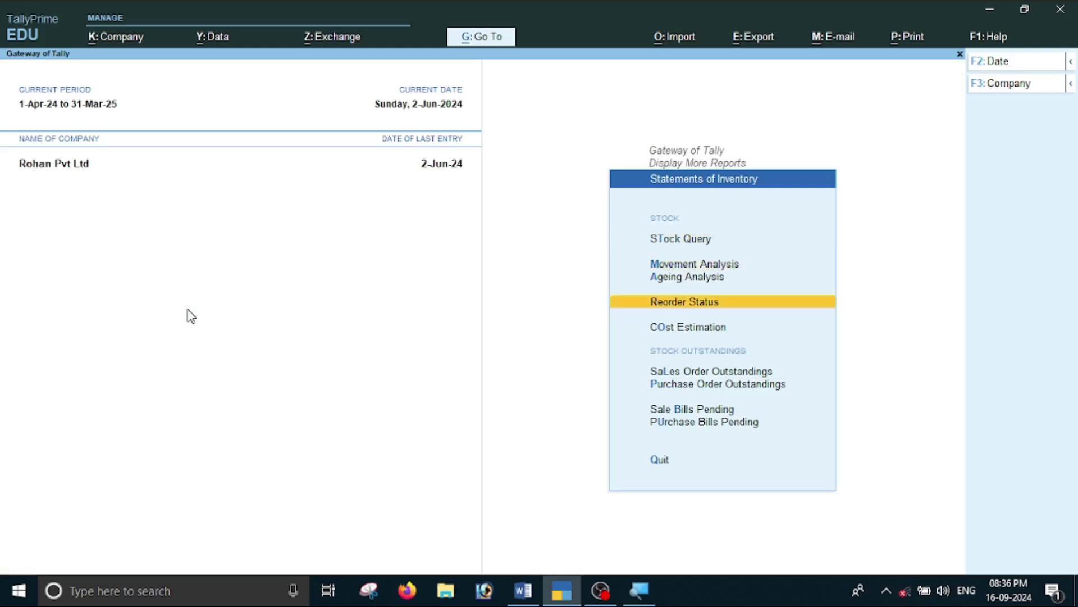
key(Down)
key(Down)
key(Down)
key(Down)
key(Down)
key(Return)
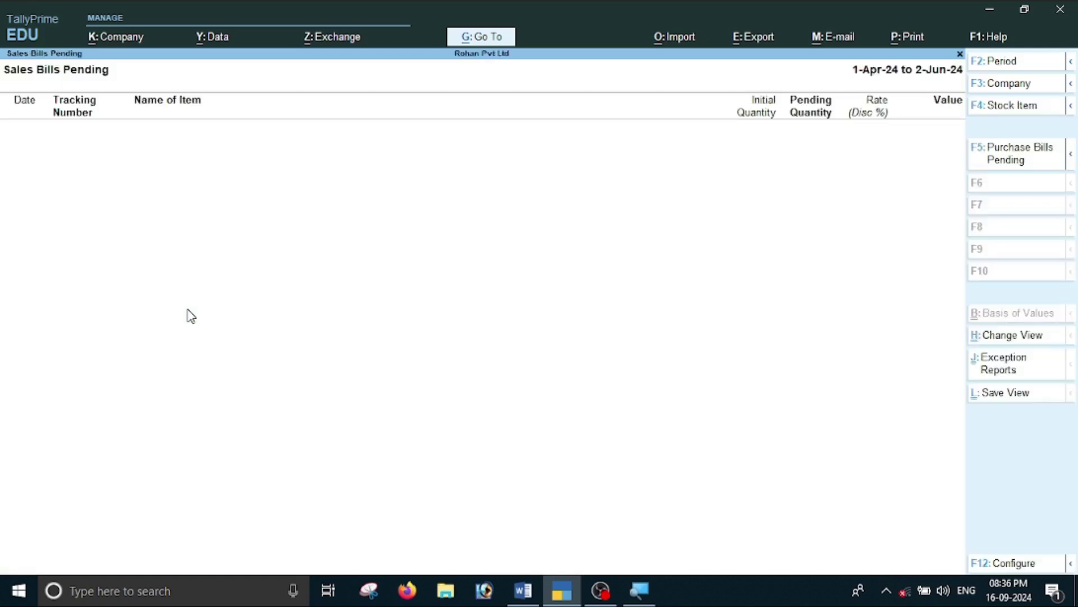
key(Escape)
key(Escape)
key(Escape)
Check HDD 250 Gb's stock movement in the Computer Parts stock summary, now 6 pcs.
key(Up)
key(Up)
key(Return)
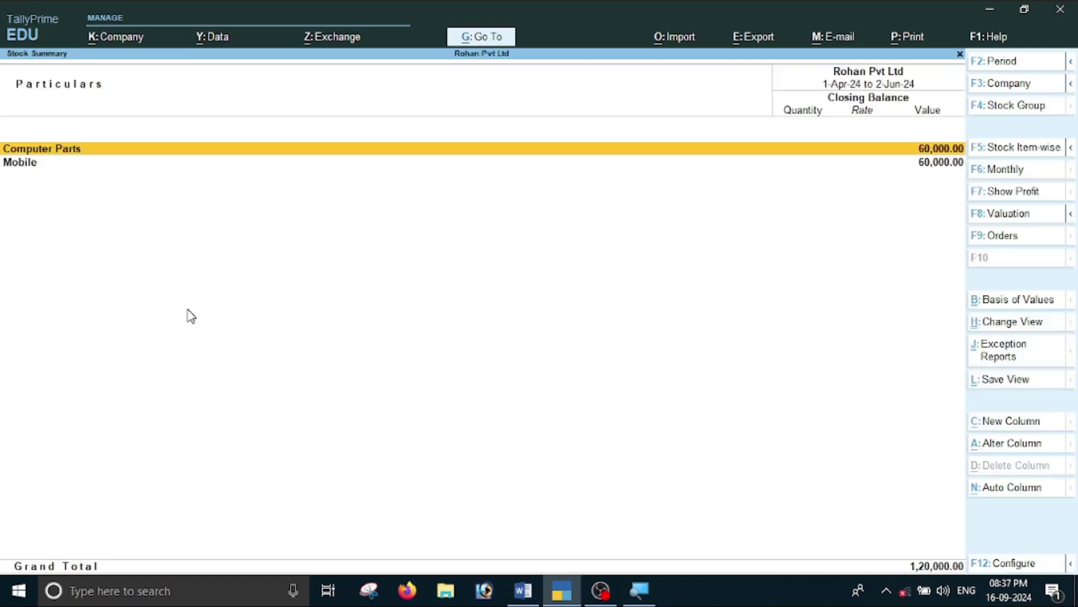
key(Return)
key(Down)
key(Down)
key(Up)
key(Up)
key(Down)
key(Up)
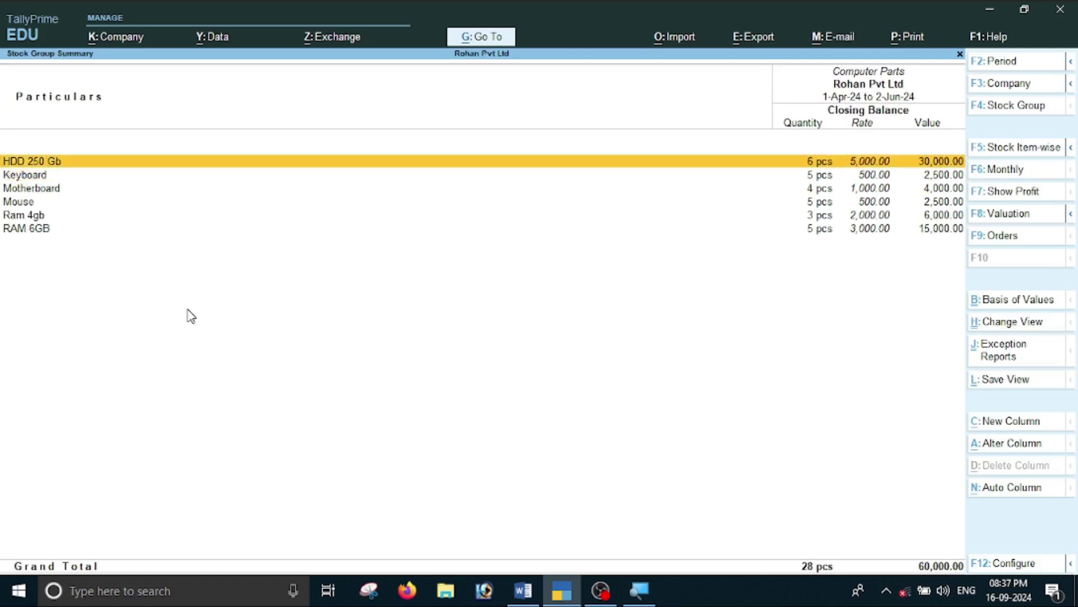
key(Return)
key(Return)
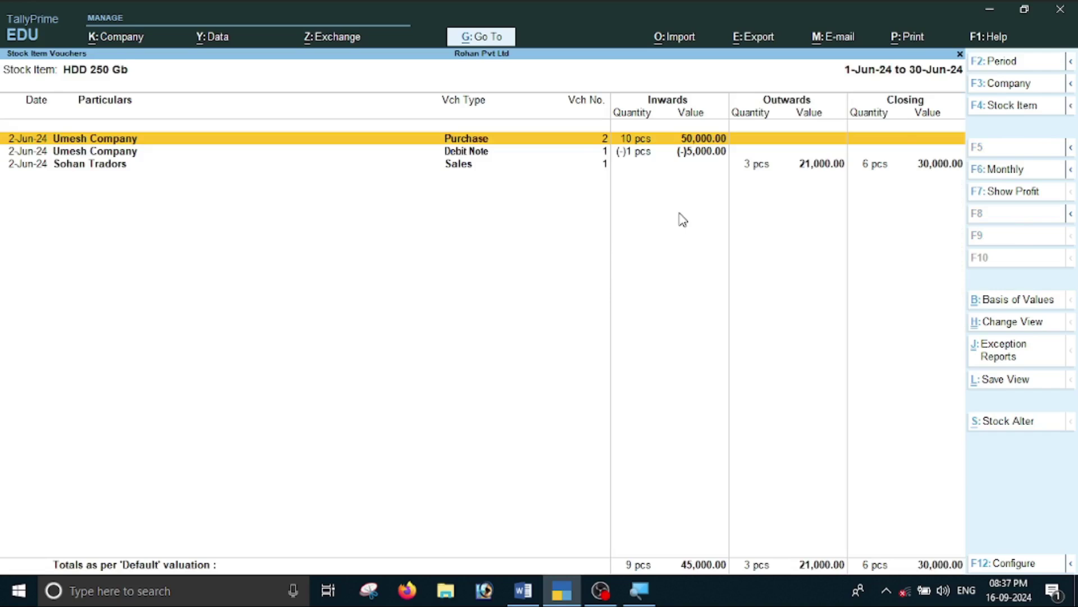
key(Escape)
key(Escape)
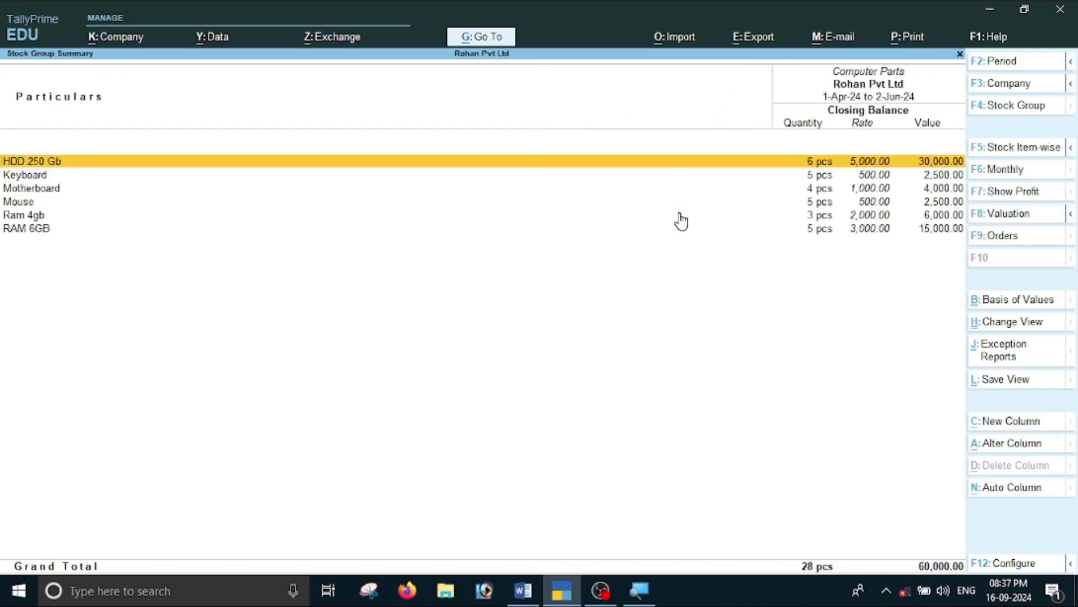
Review RAM 6GB's June vouchers showing 3 pcs sold, then return to the Word notes.
key(Down)
key(Down)
key(Down)
key(Down)
key(Down)
key(Return)
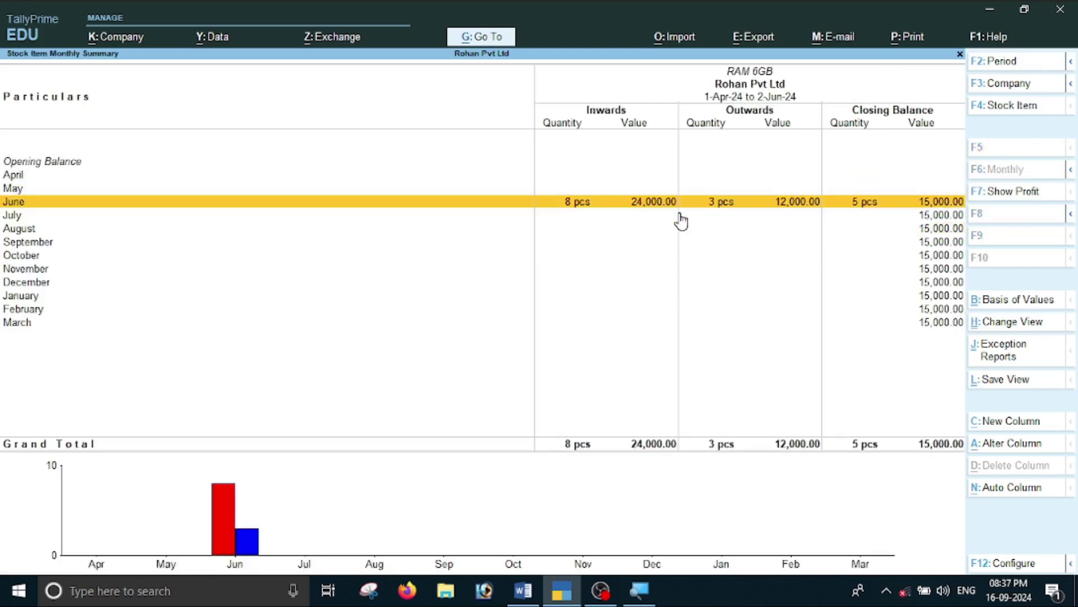
key(Return)
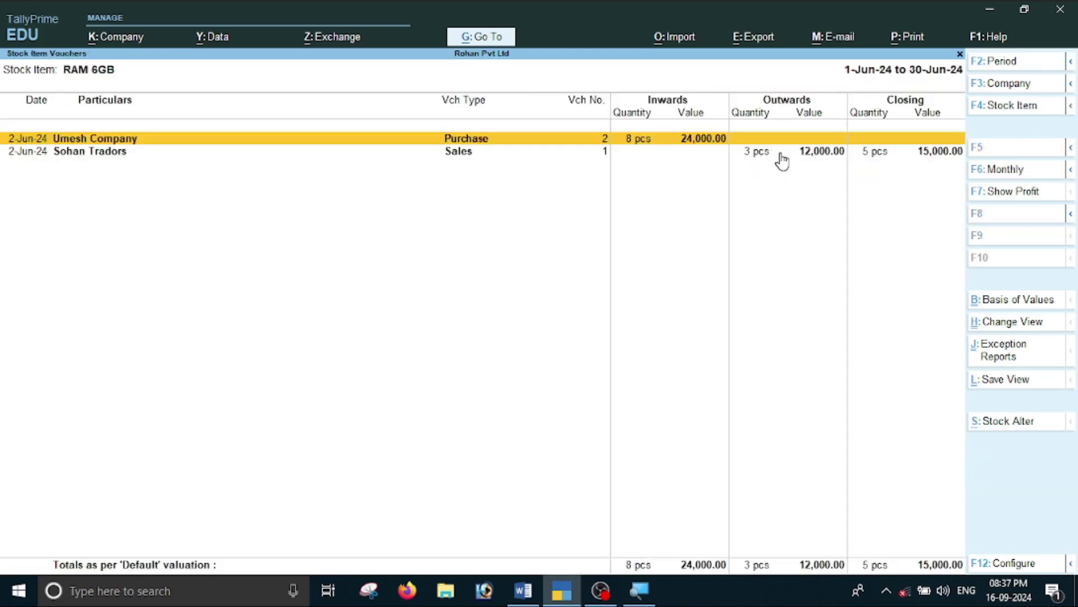
key(Escape)
key(Escape)
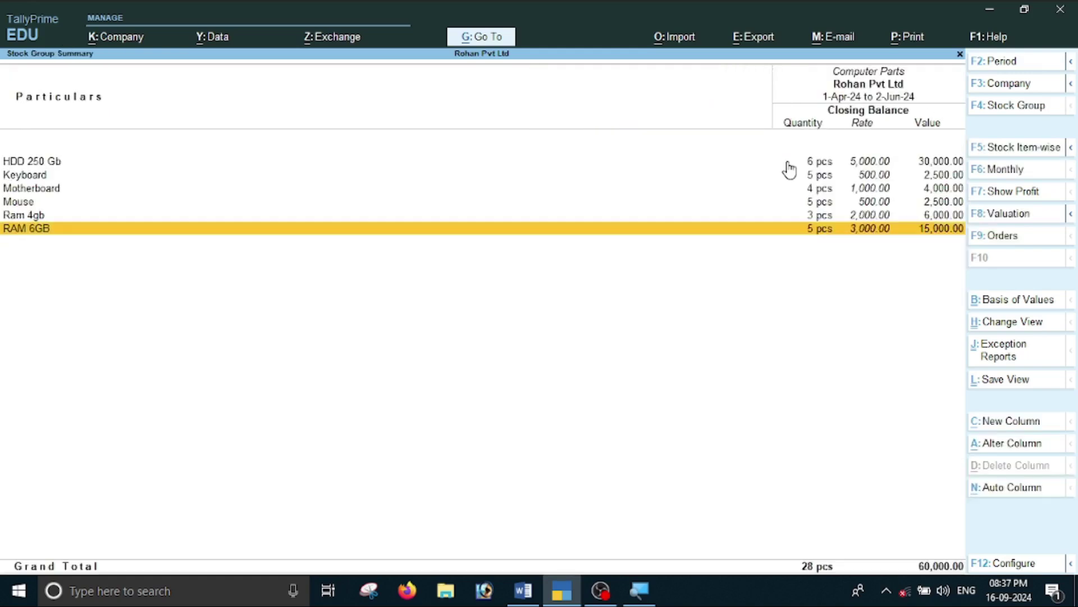
key(Escape)
key(Escape)
key(Home)
key(alt+Tab)
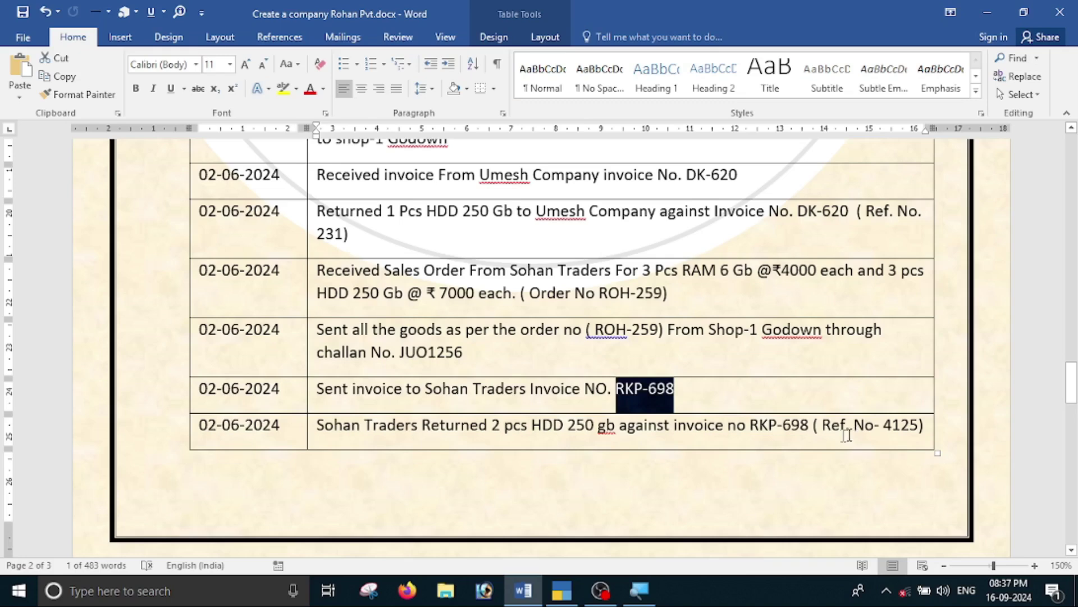
Start a new Credit Note voucher in TallyPrime.
scroll(696, 431, down, 3)
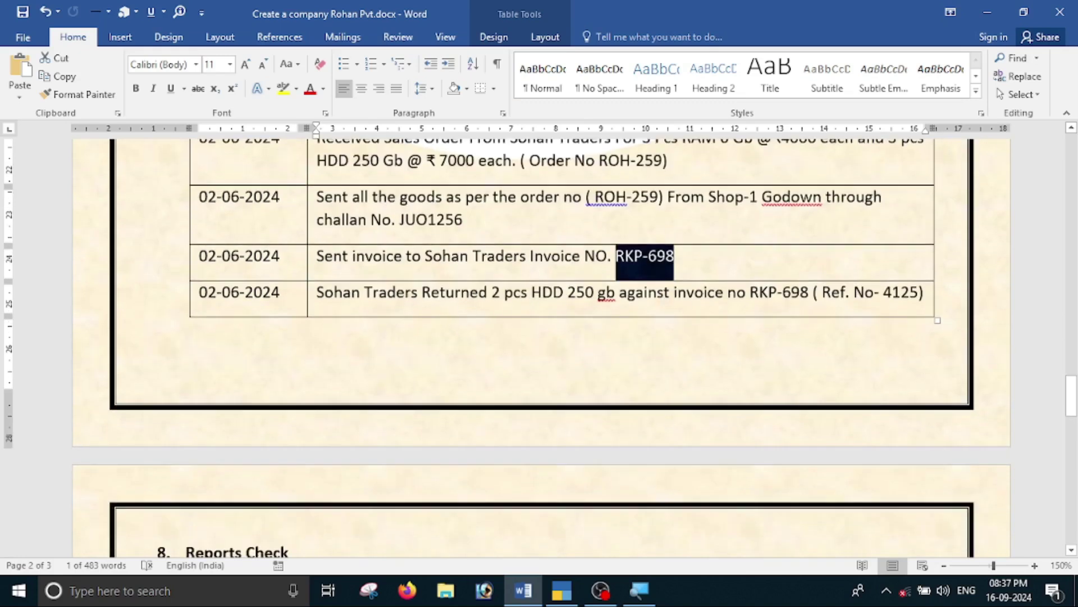
key(alt+Tab)
key(Down)
key(Down)
key(Down)
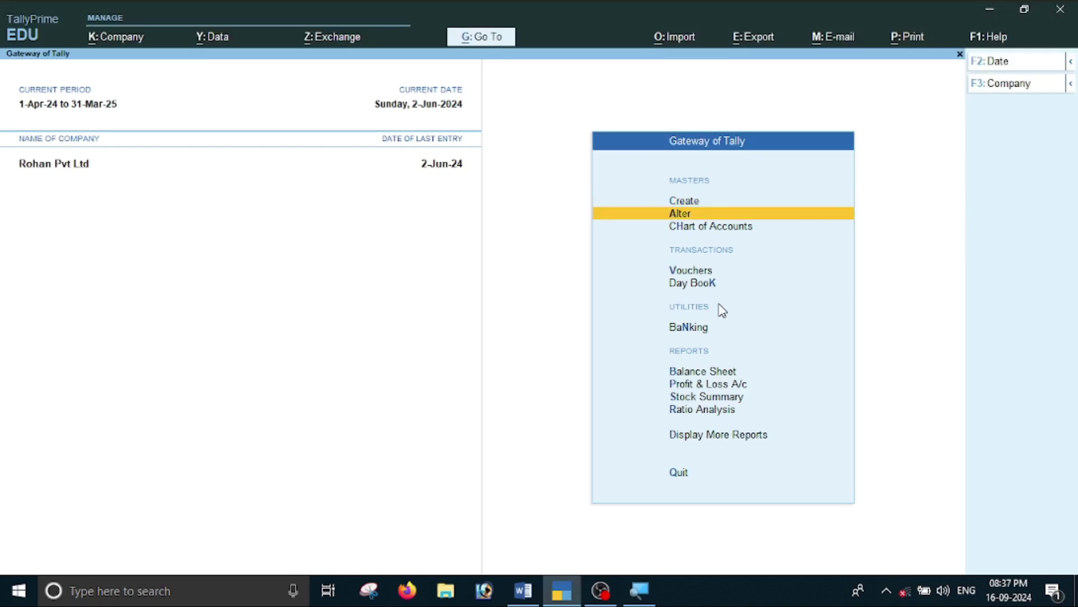
key(Return)
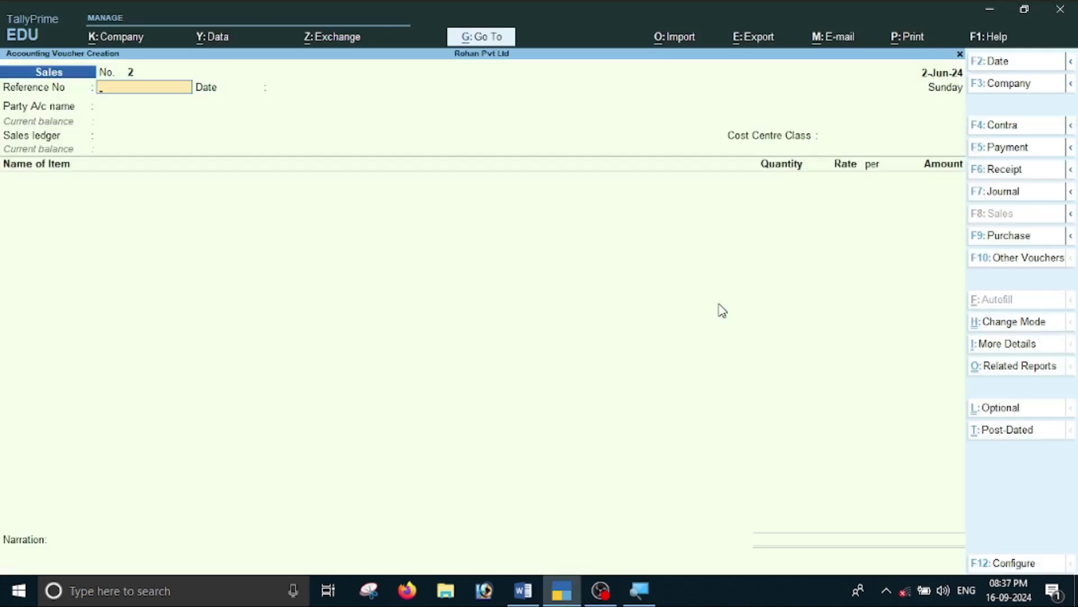
key(F10)
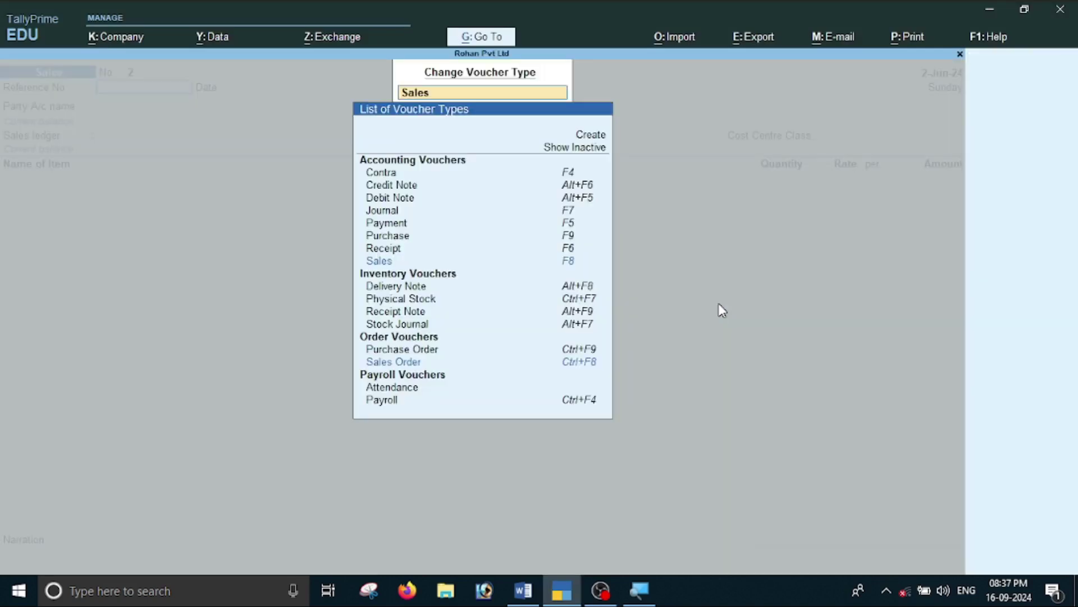
key(Down)
key(Down)
key(Down)
key(Up)
key(Up)
key(Up)
key(Up)
key(Up)
key(Up)
key(Up)
key(Up)
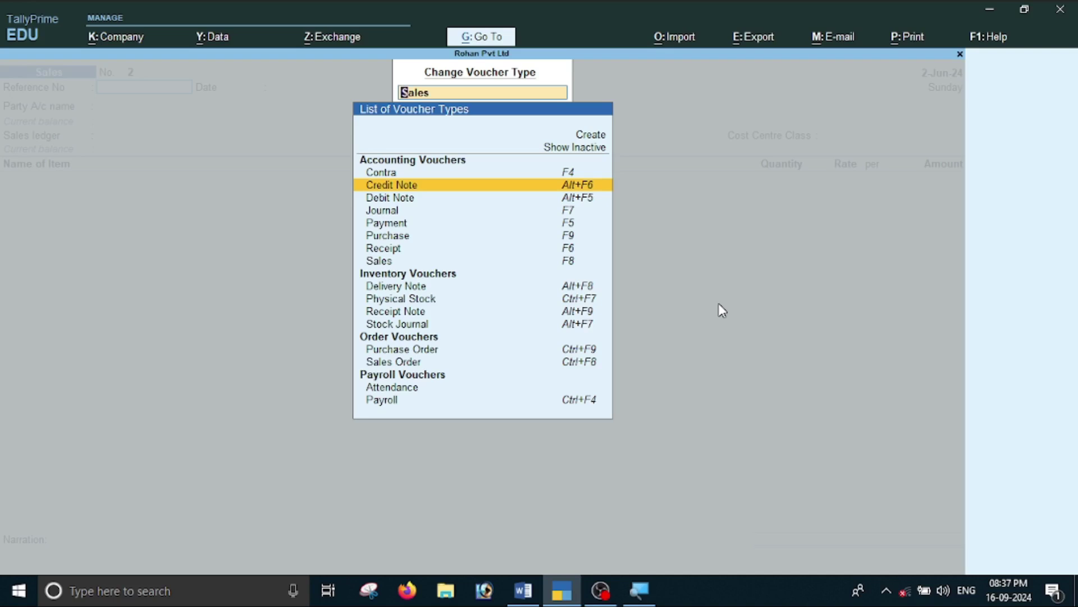
key(Return)
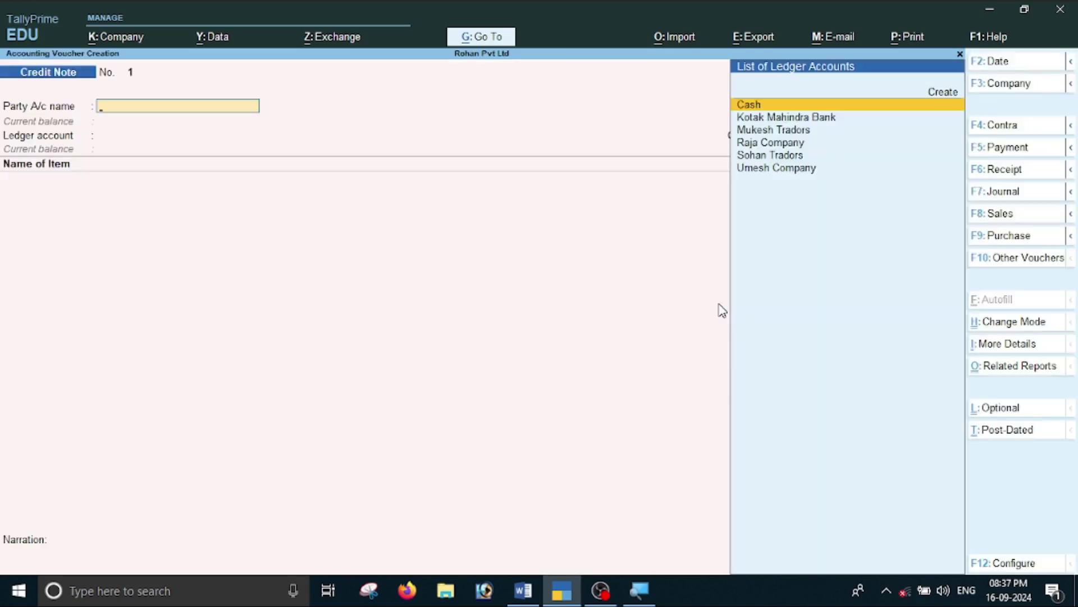
Set Sohan Tradors as the party, with tracking and order details Not Applicable.
key(Down)
key(Down)
key(Down)
key(Down)
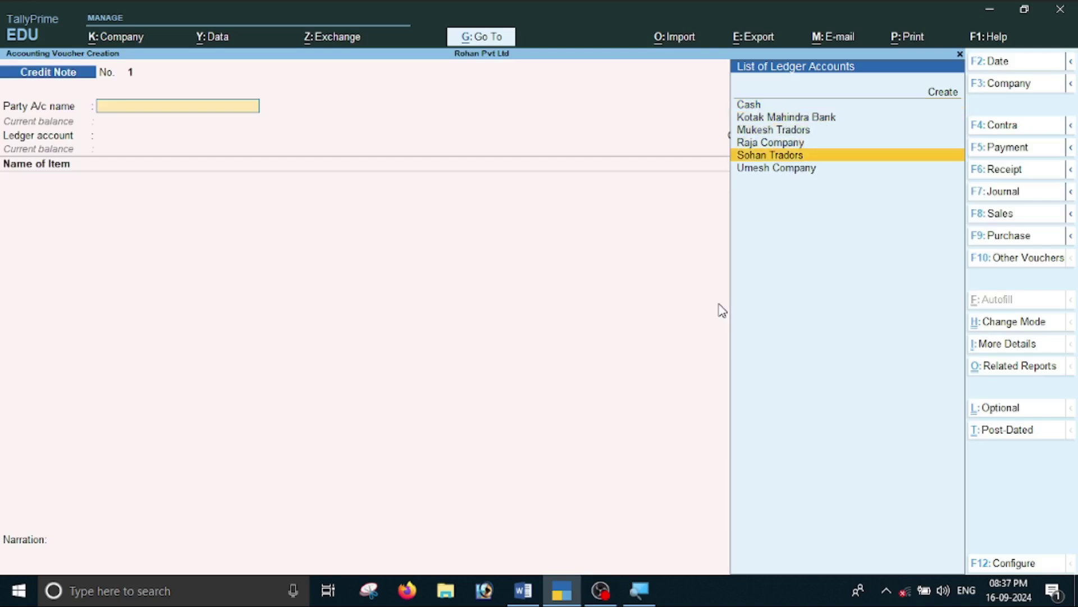
key(Return)
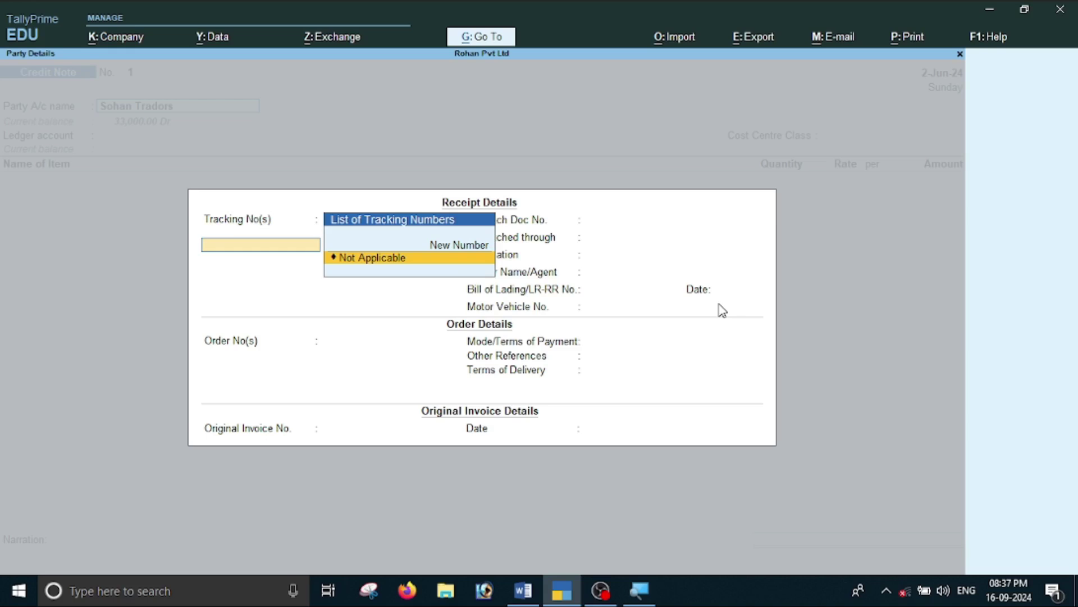
key(Return)
key(Return)
key(Return)
key(Return)
key(Return)
key(Return)
key(Return)
key(Return)
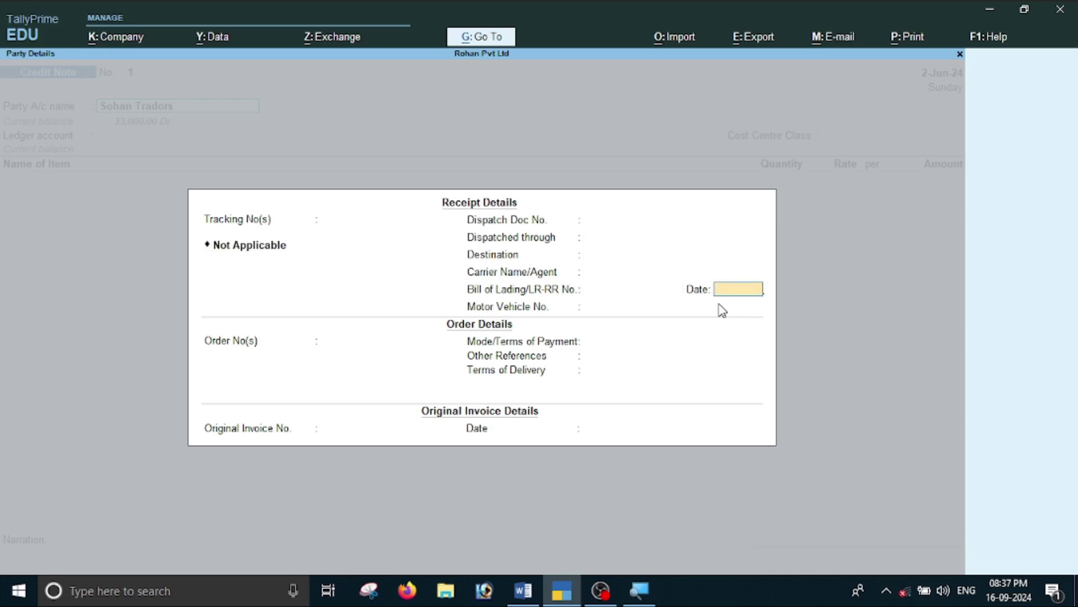
key(Return)
key(Return)
key(Return)
key(Return)
key(Return)
key(Return)
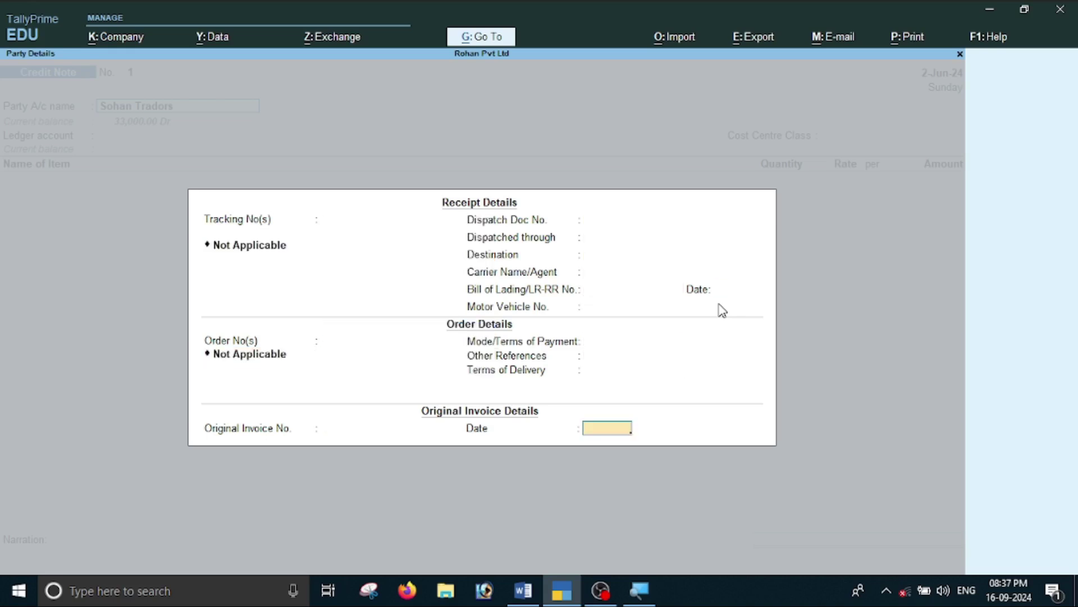
key(Return)
key(Return)
key(Return)
key(Return)
key(Return)
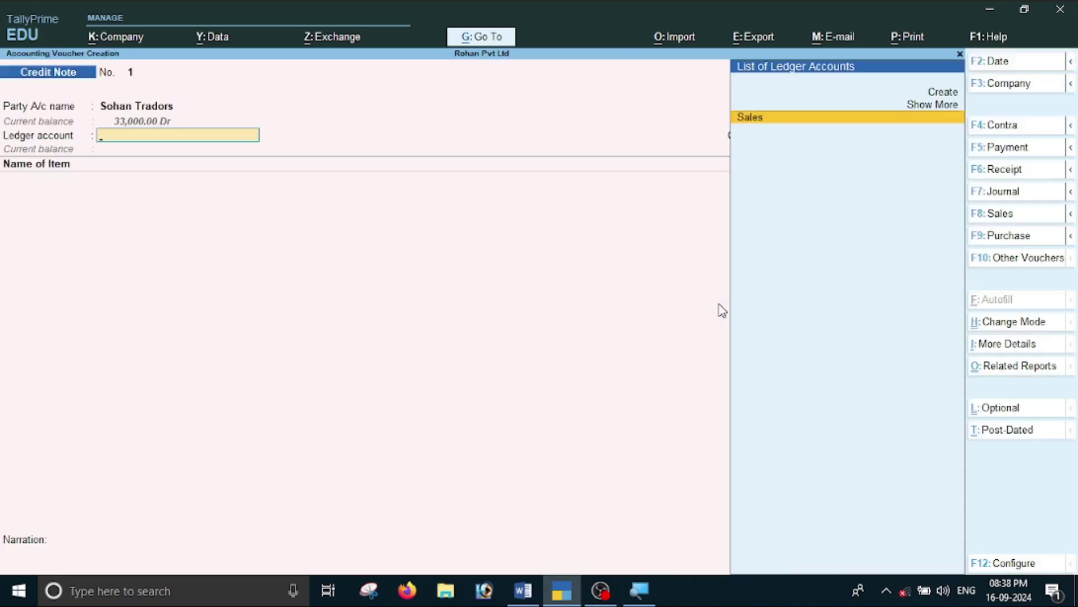
Create a 'Sales Returen' ledger under Sales Accounts.
key(alt+c)
text(Sales Returen)
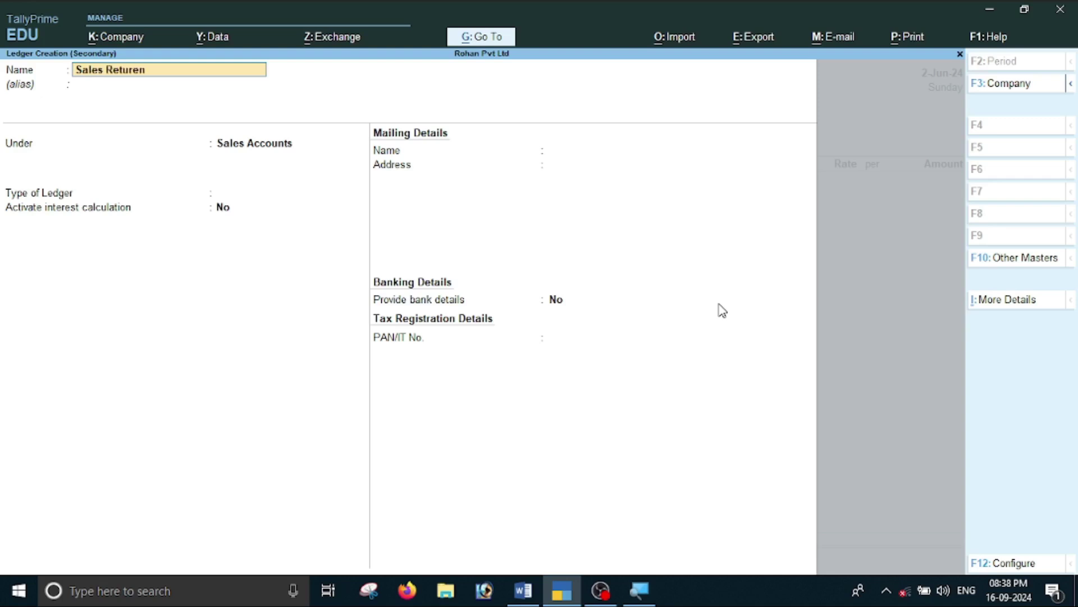
key(Return)
key(Return)
key(Return)
key(Return)
key(Return)
key(Return)
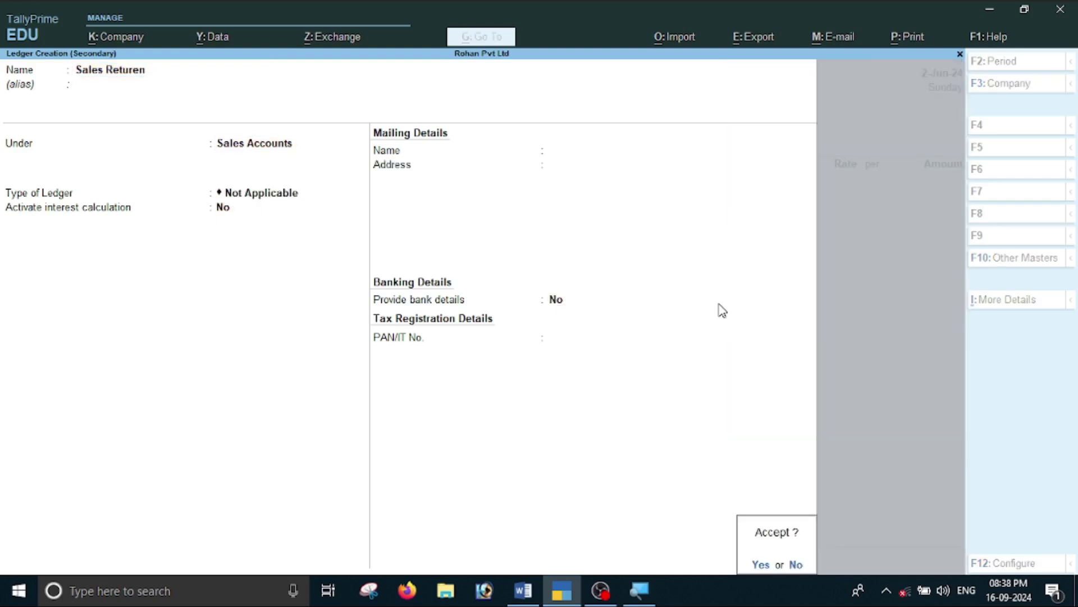
key(Return)
key(Return)
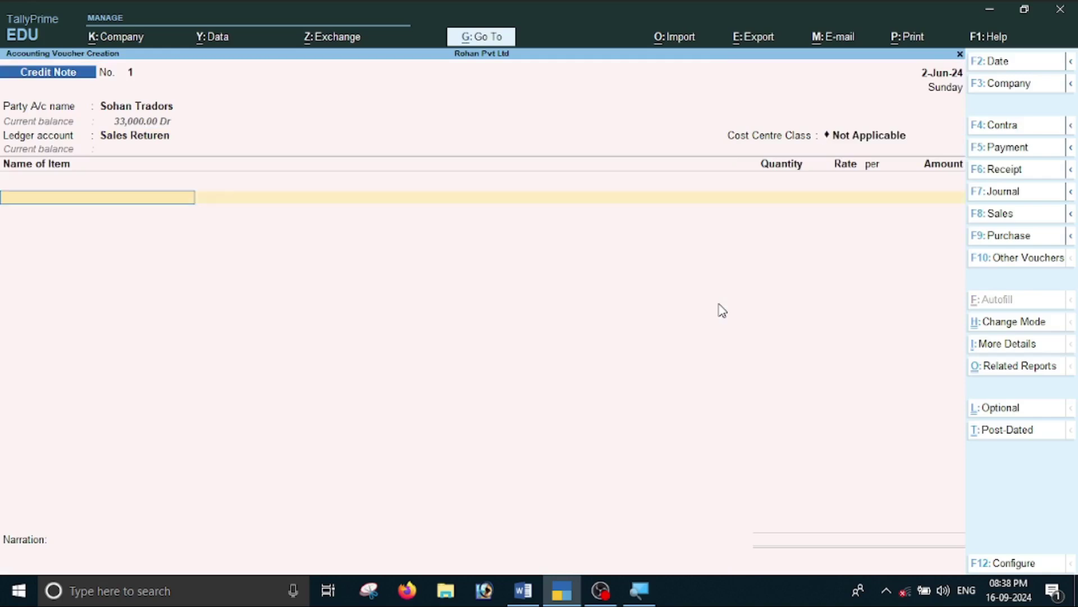
Add 2 pcs of HDD 250 Gb into the Shop-1 godown at 7,000 each.
key(alt+Tab)
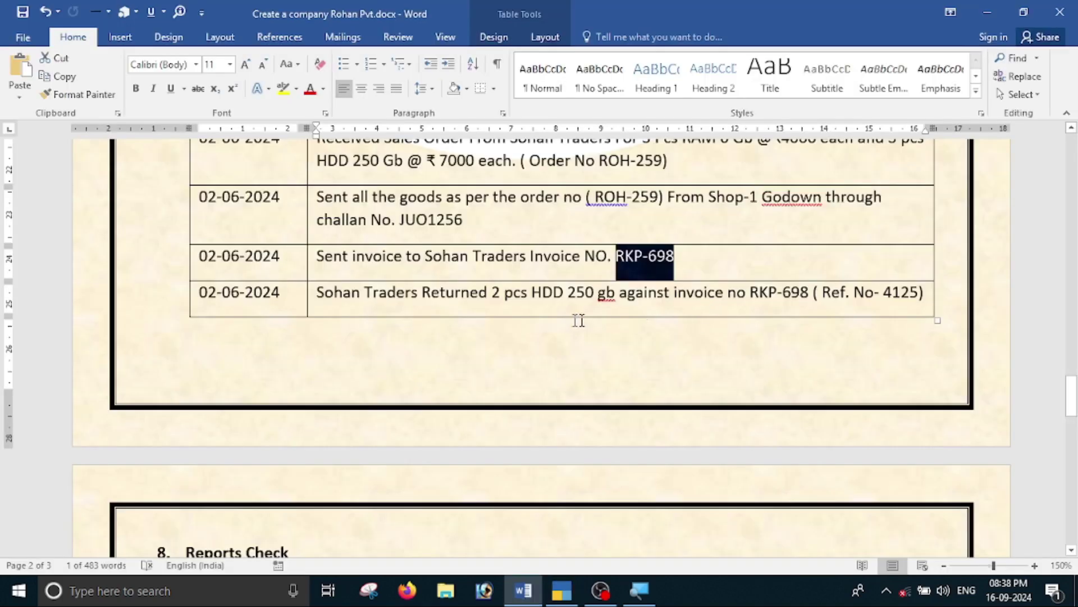
key(alt+Tab)
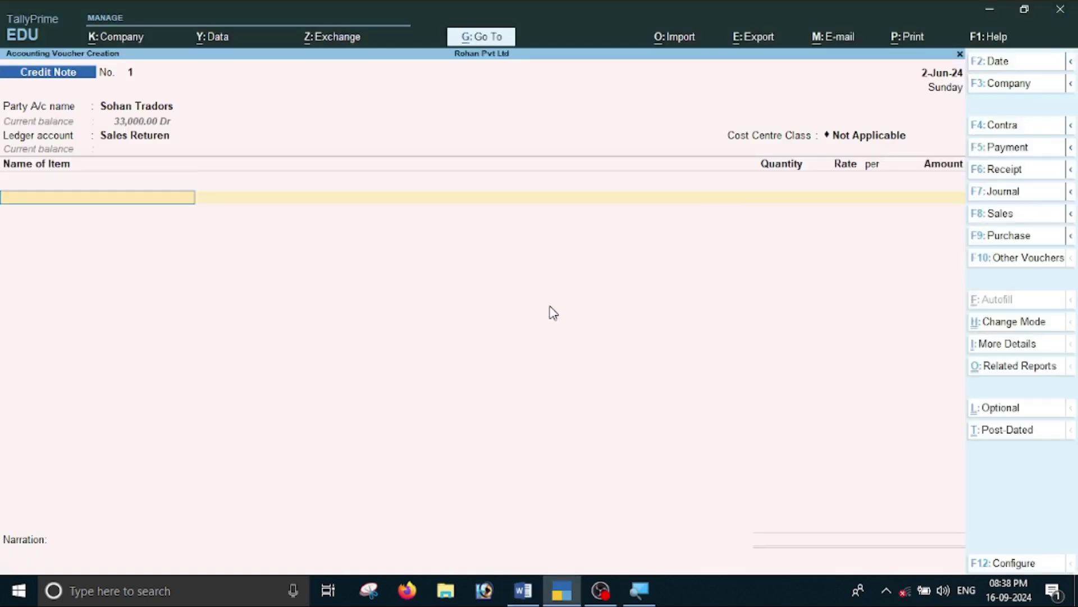
text(H)
key(Return)
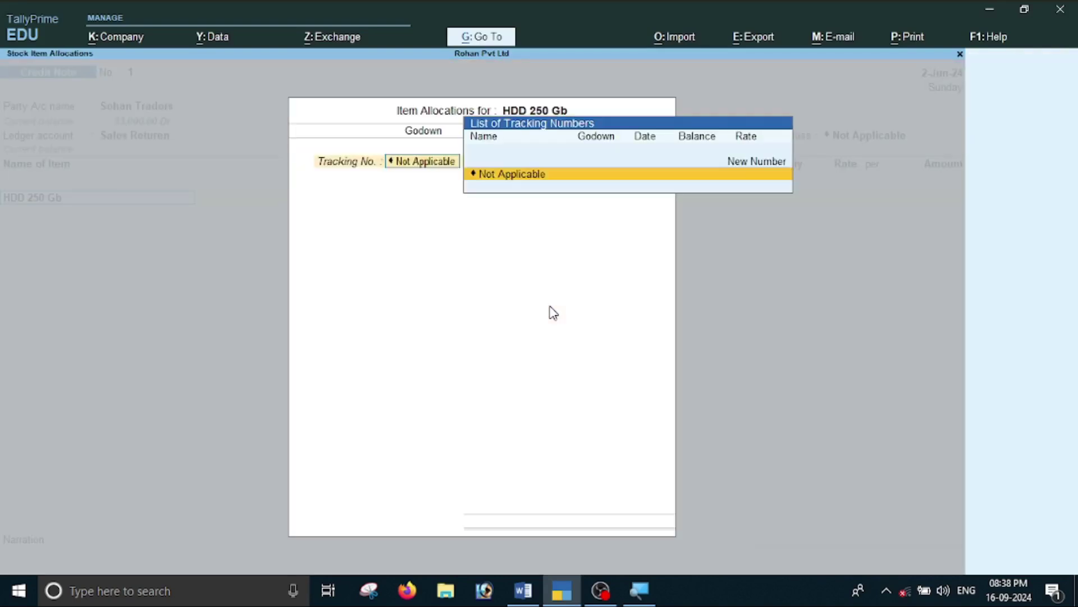
key(Return)
key(Return)
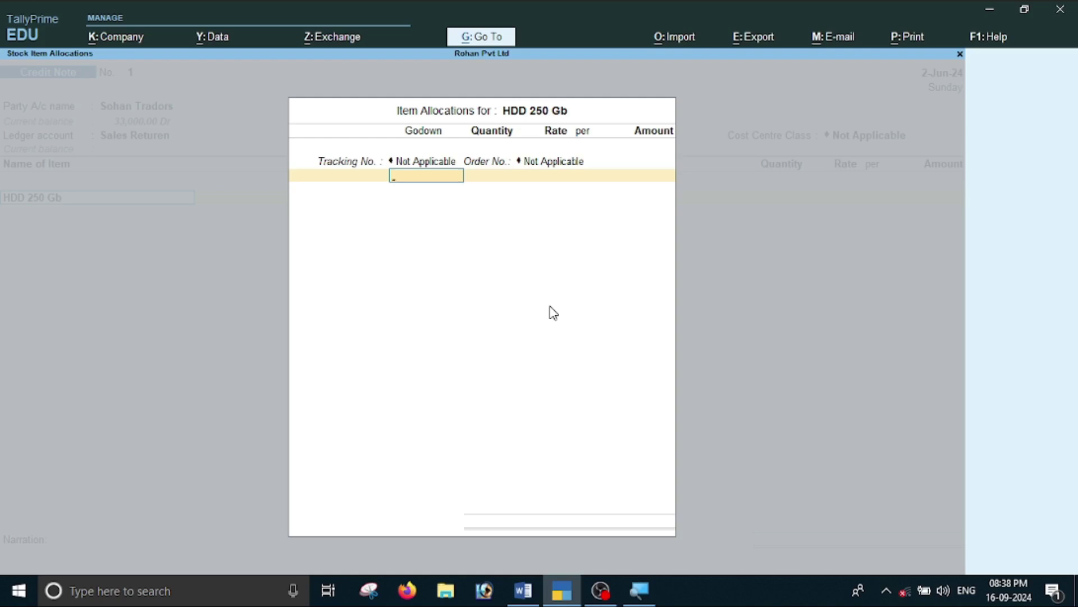
key(Return)
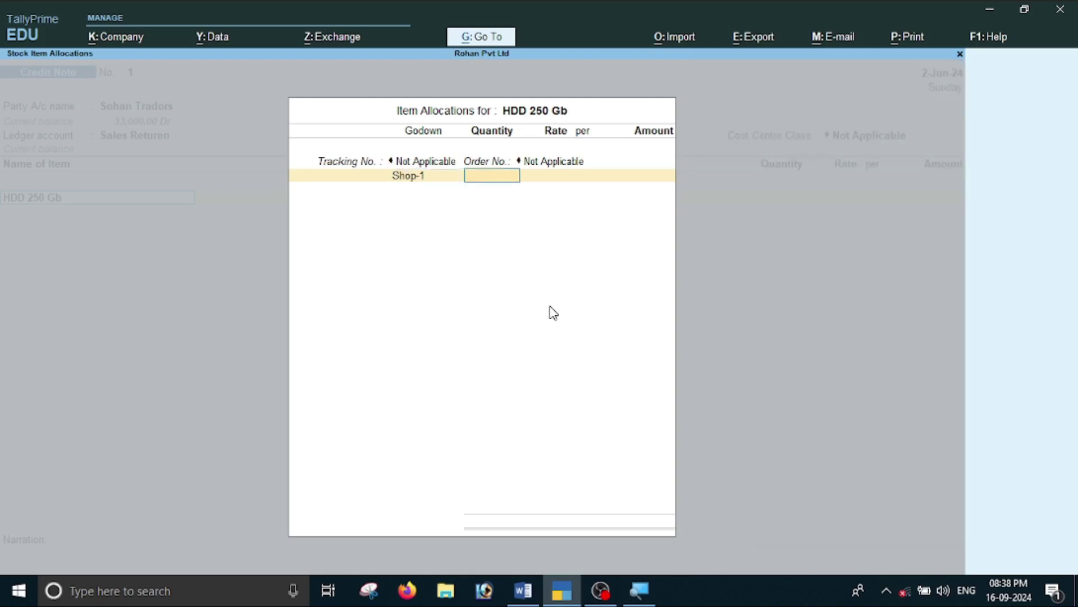
text(2)
key(Return)
key(Return)
key(Return)
key(Return)
key(Return)
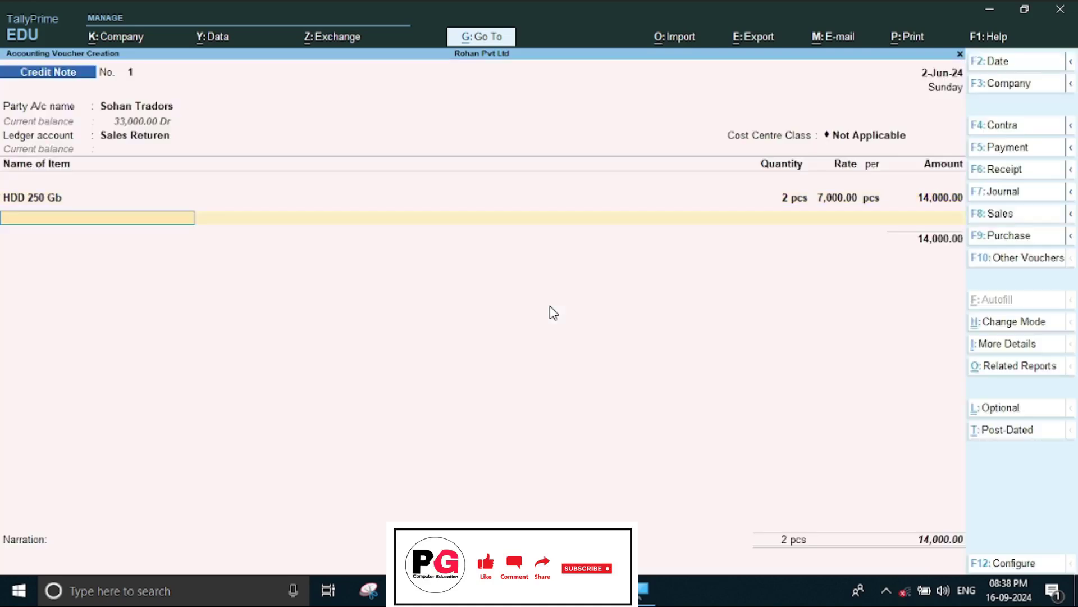
key(Return)
Link the return against the existing bill, save the Credit Note and leave voucher entry.
key(alt+Tab)
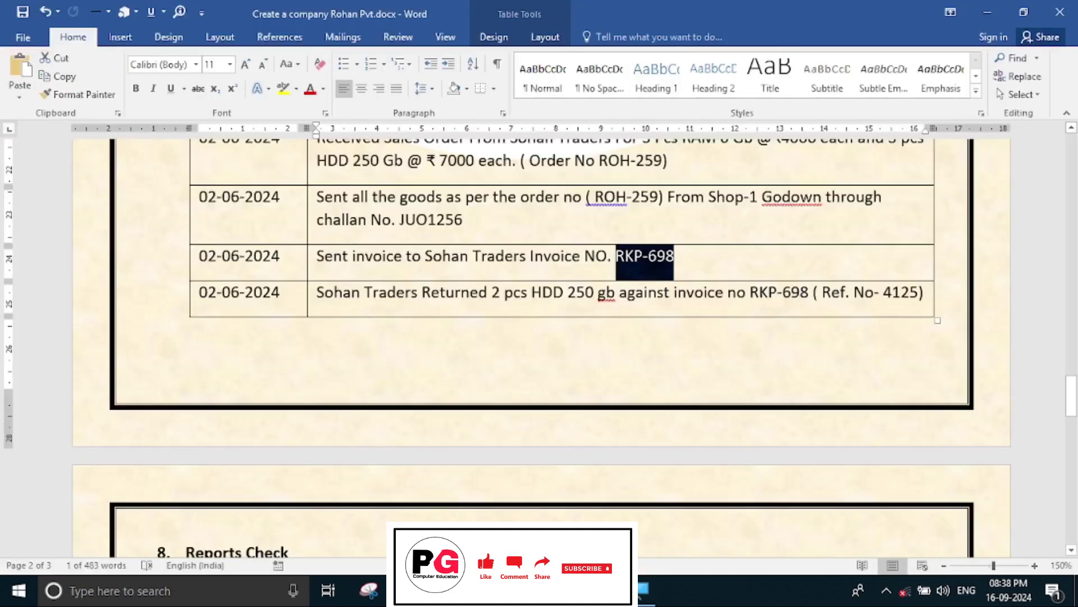
key(alt+Tab)
key(Return)
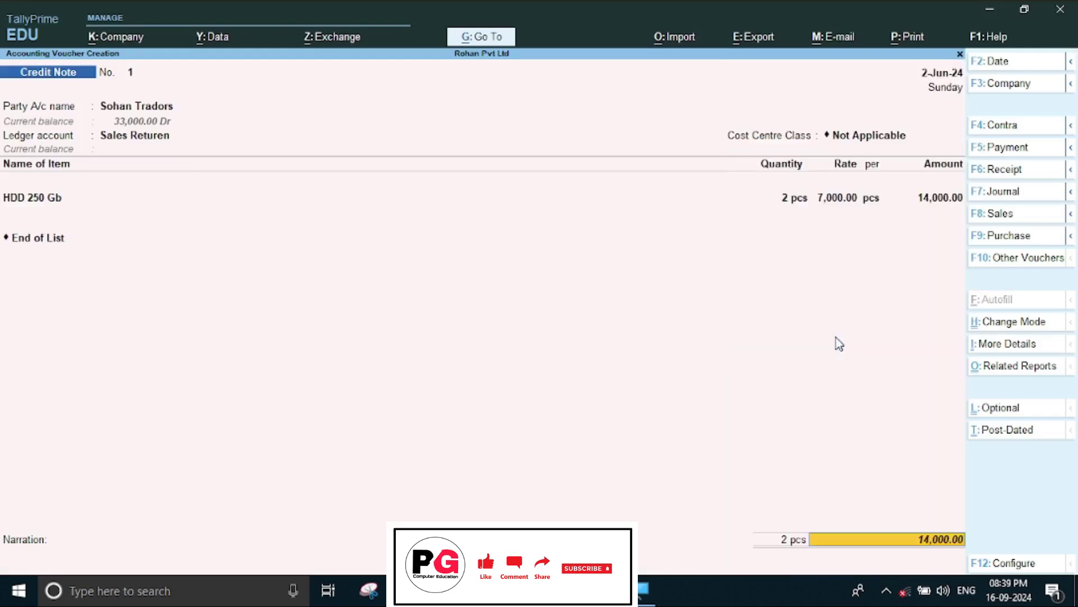
key(Return)
key(Return)
key(Return)
key(Return)
key(Return)
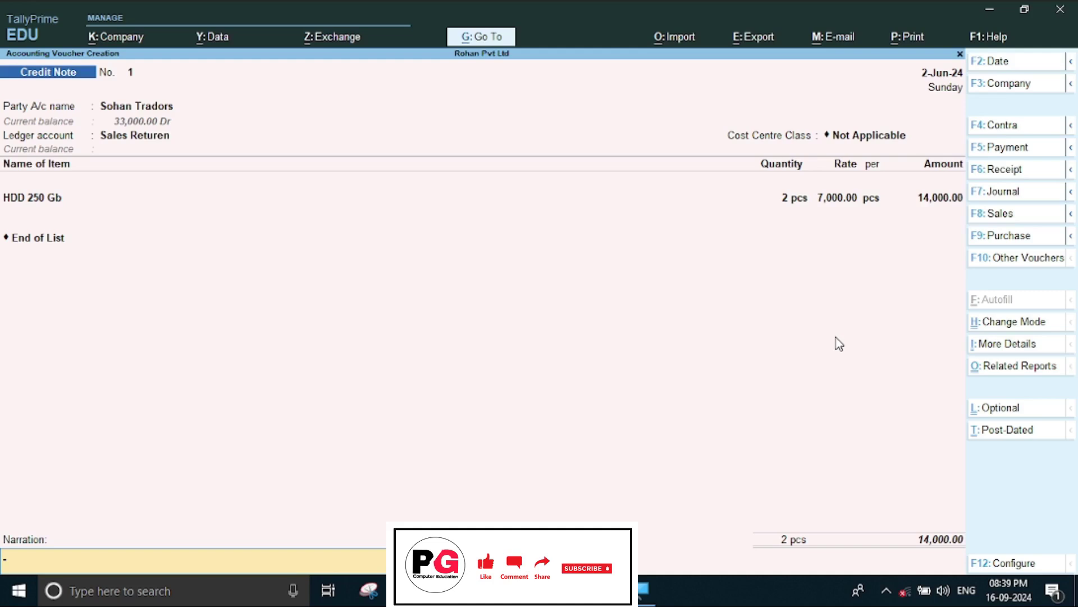
key(Return)
key(Return)
key(Escape)
key(Return)
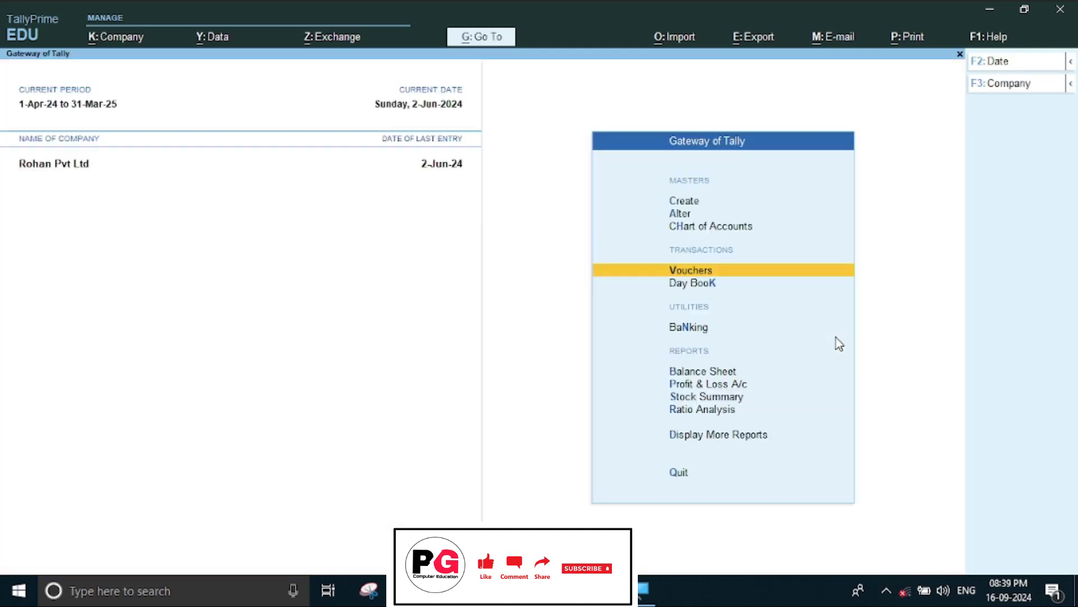
Check HDD 250 Gb's vouchers in the Computer Parts stock summary: 8 pcs closing, 40,000.
key(Down)
key(Down)
key(Down)
key(Down)
key(Down)
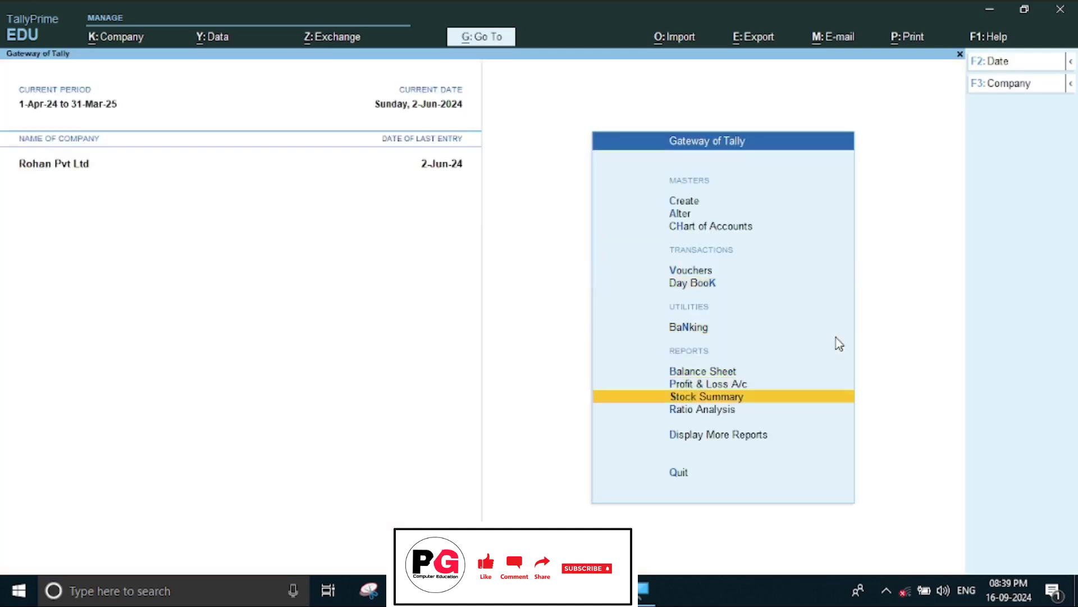
key(Return)
key(Return)
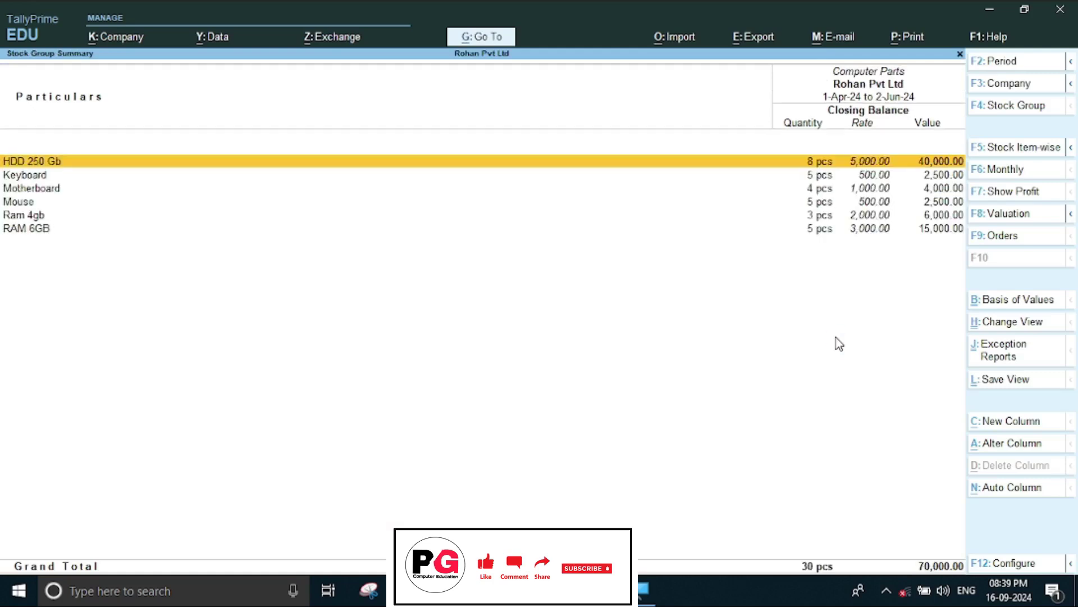
key(Return)
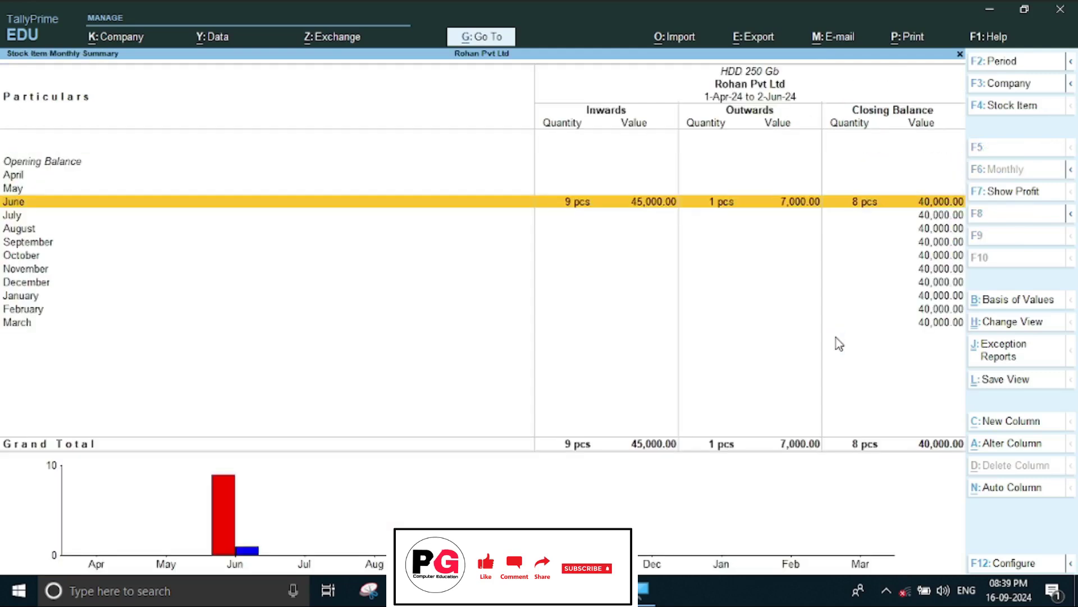
key(Return)
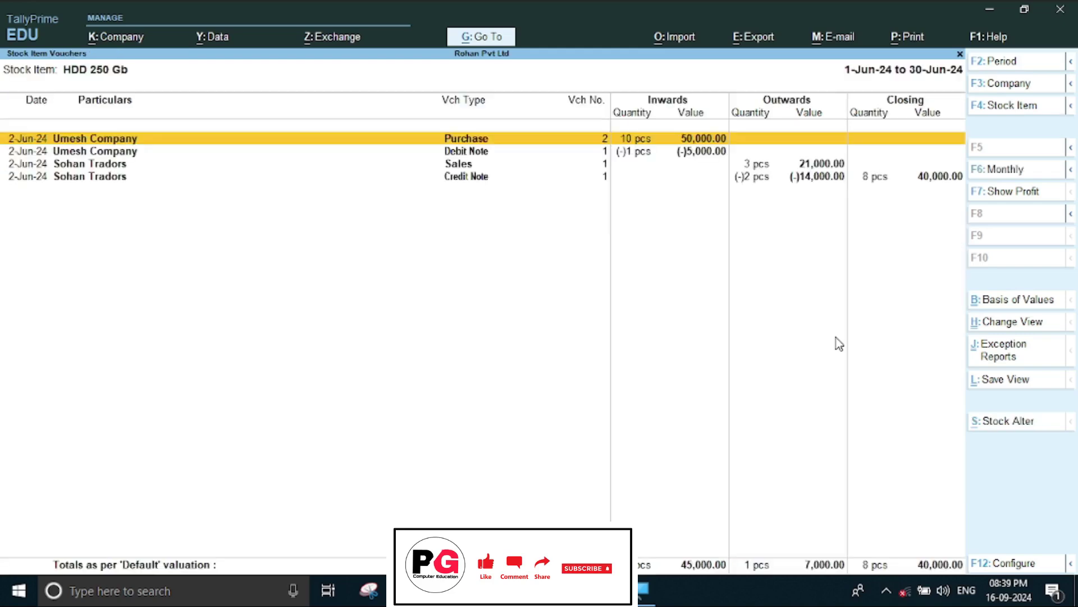
key(Down)
key(Down)
key(Down)
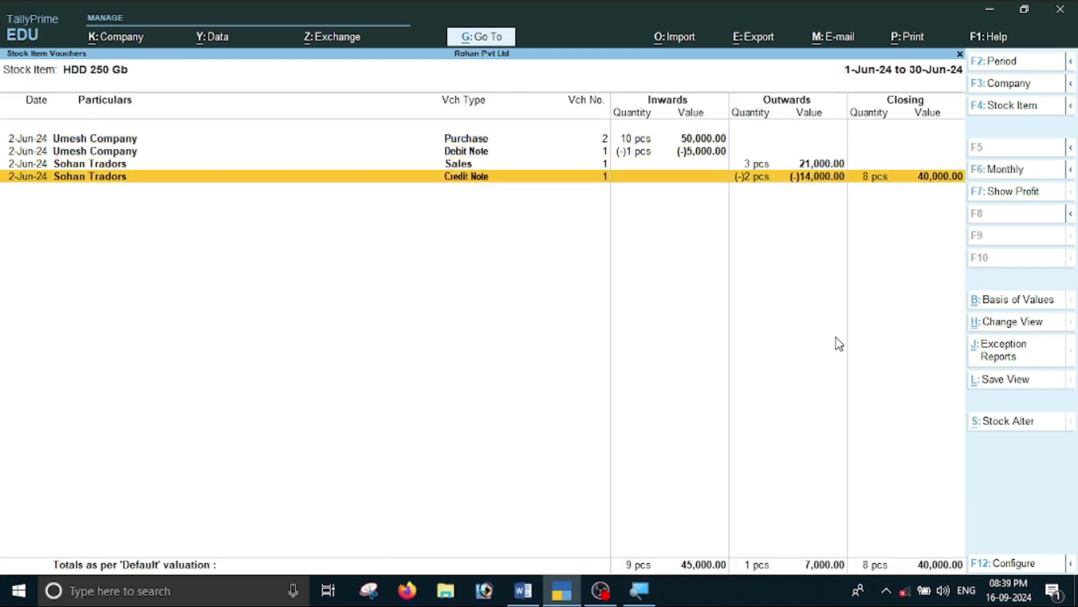
key(Escape)
key(Escape)
key(Escape)
Scroll the Word notes down to section 8, Reports Check.
key(alt+Tab)
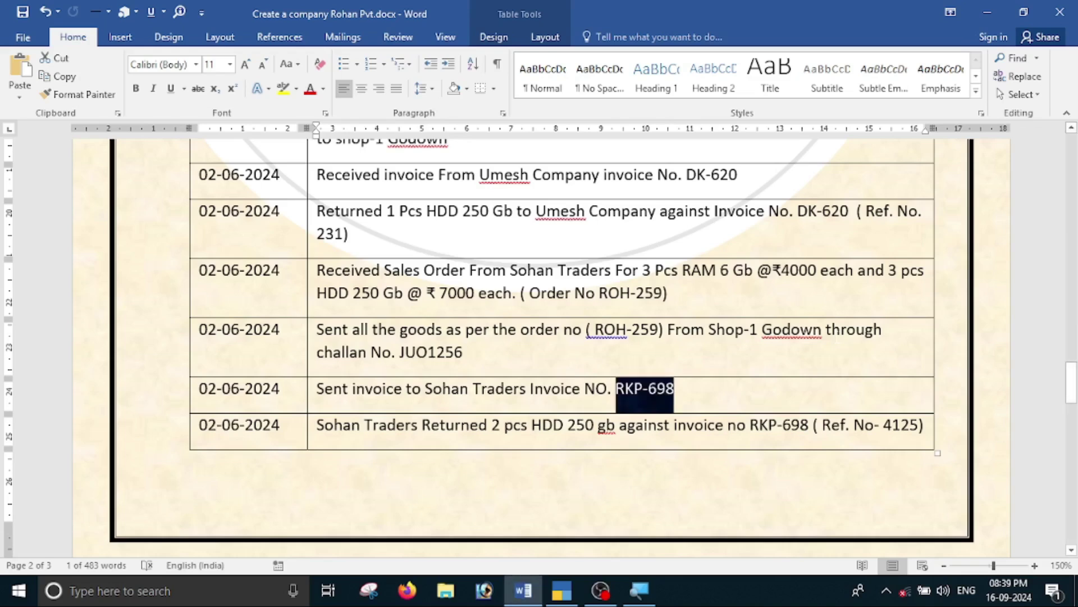
scroll(768, 361, down, 3)
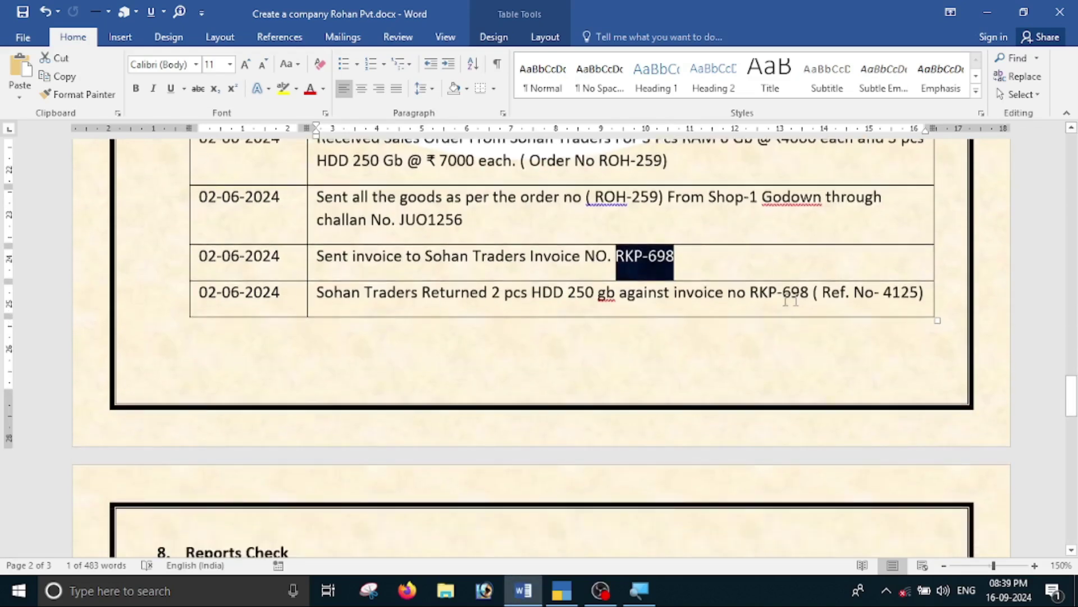
scroll(946, 304, down, 6)
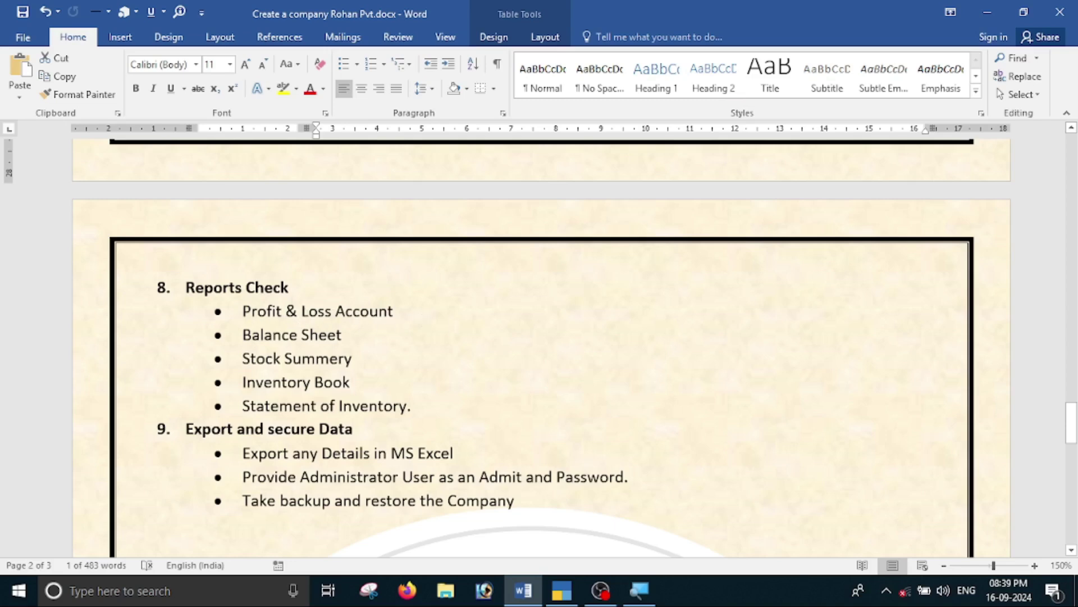
Review the detailed Profit & Loss A/c against the Word checklist.
key(alt+Tab)
key(Escape)
key(Escape)
key(Escape)
key(Down)
key(Down)
key(Down)
key(Down)
key(Down)
key(Down)
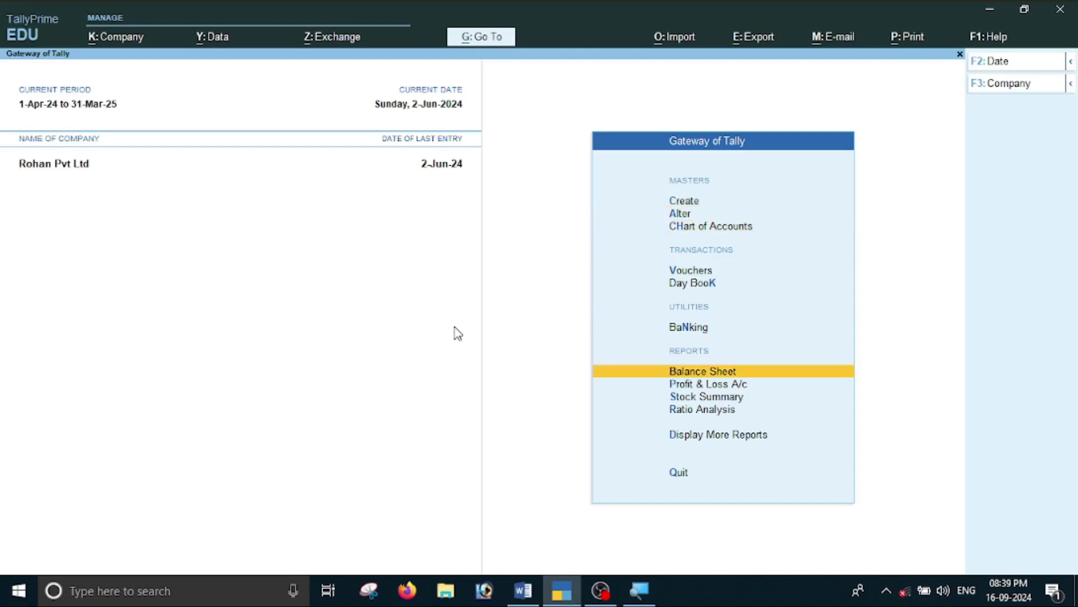
key(Down)
key(Down)
key(Up)
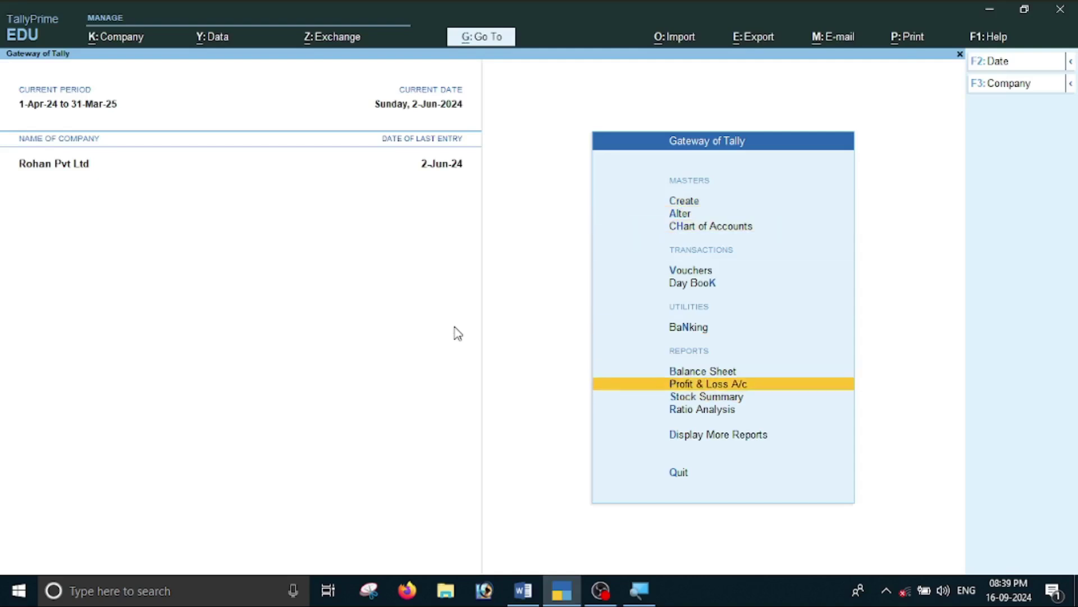
key(Return)
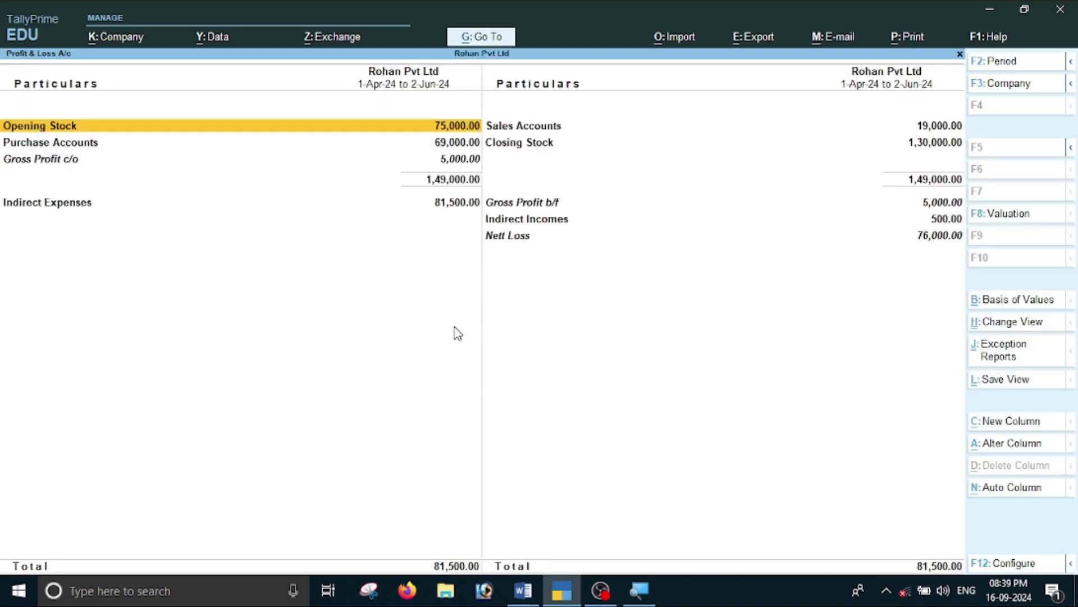
key(alt+F5)
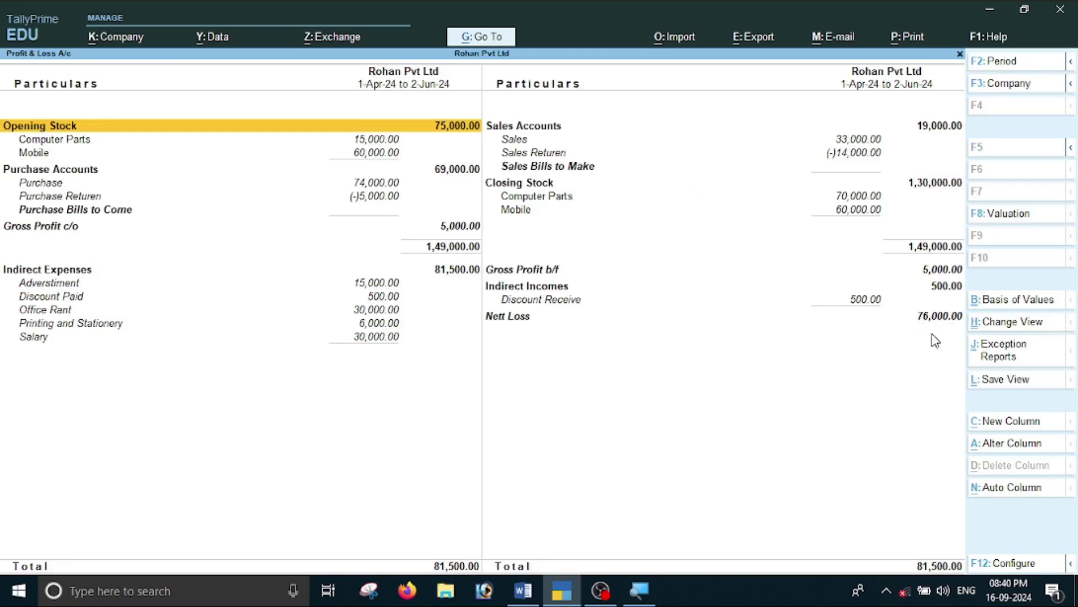
key(alt+Tab)
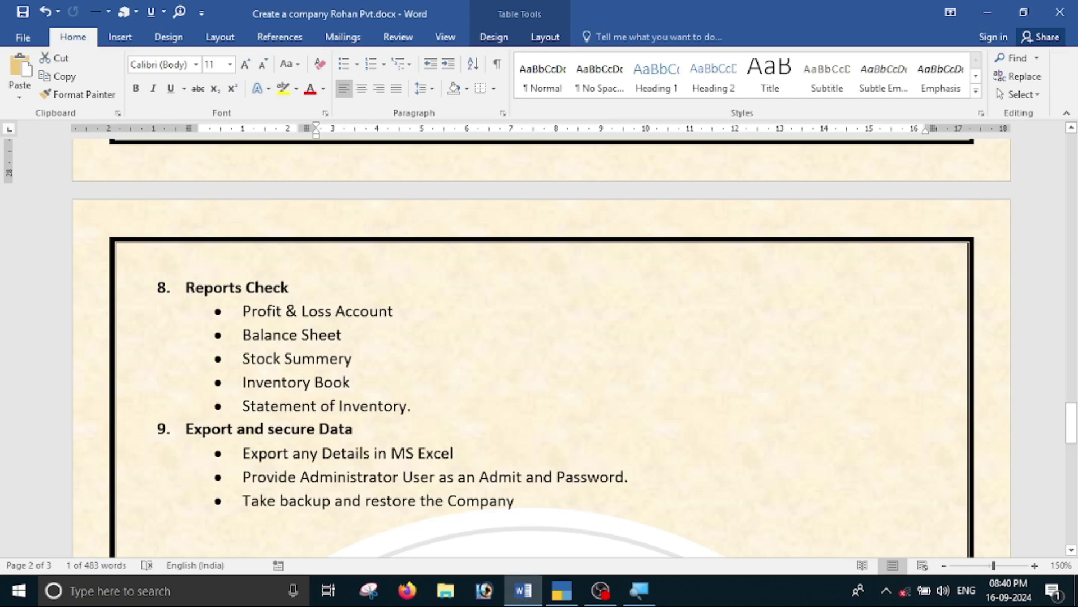
key(alt+Tab)
Check the detailed Balance Sheet totalling 10,43,000, then open the Stock Summary.
key(Escape)
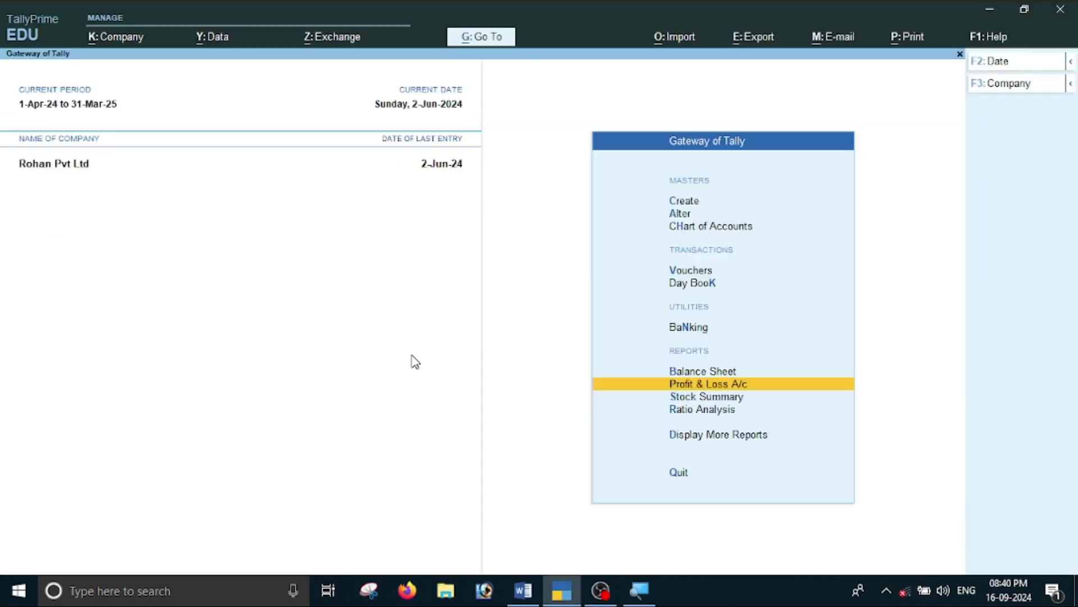
key(Up)
key(Return)
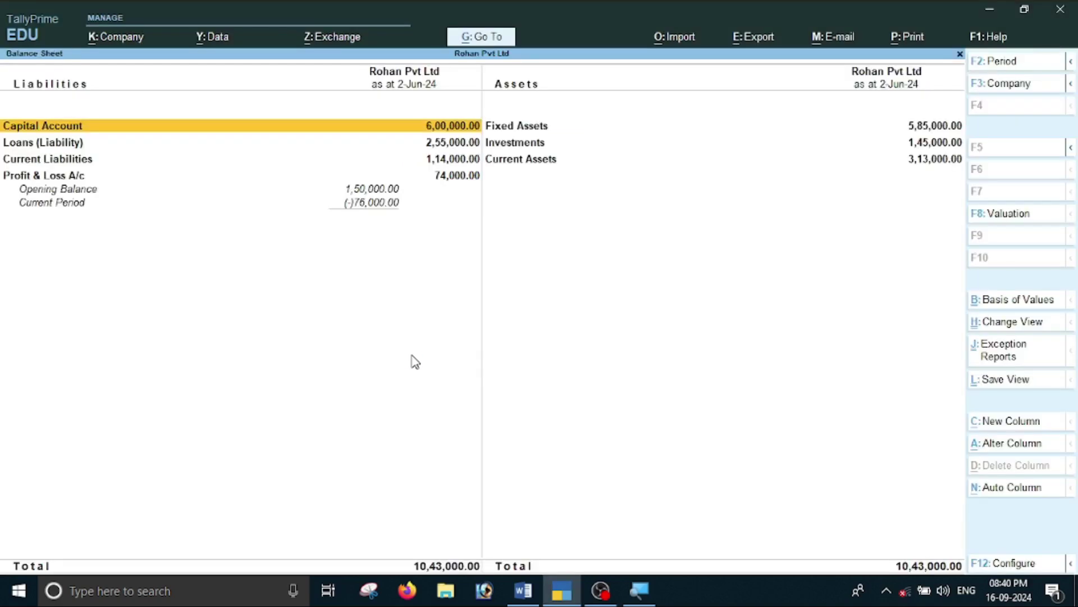
key(alt+F5)
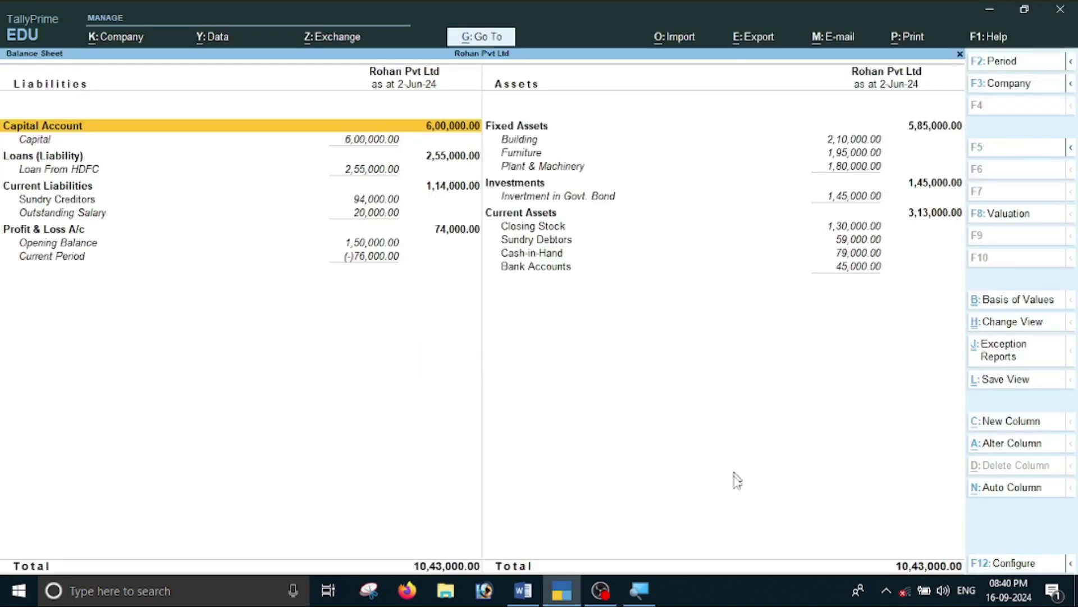
key(alt+Tab)
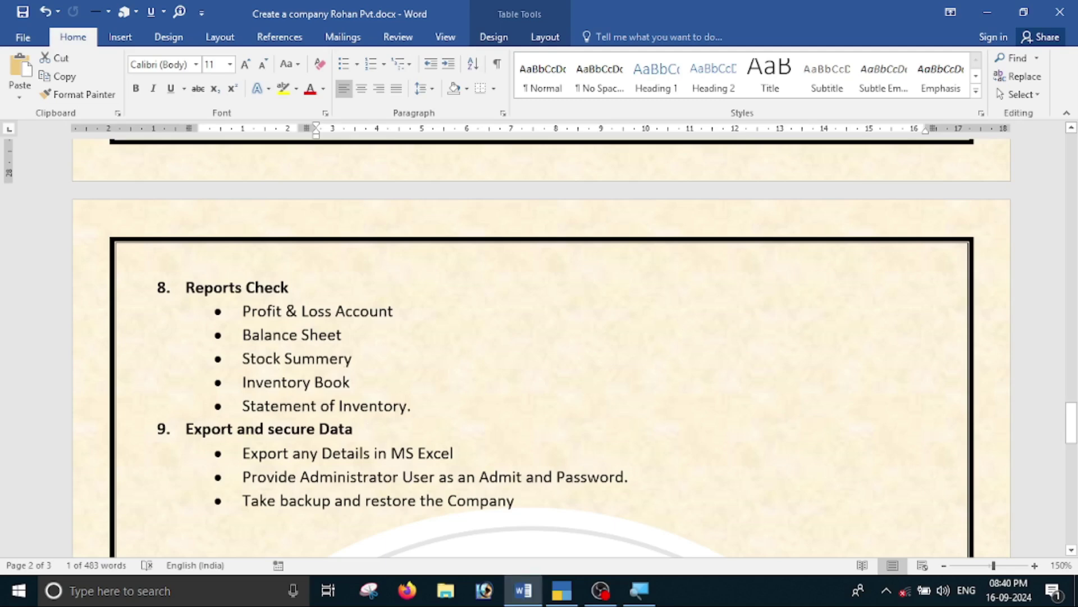
key(alt+Tab)
key(Escape)
key(Down)
key(Down)
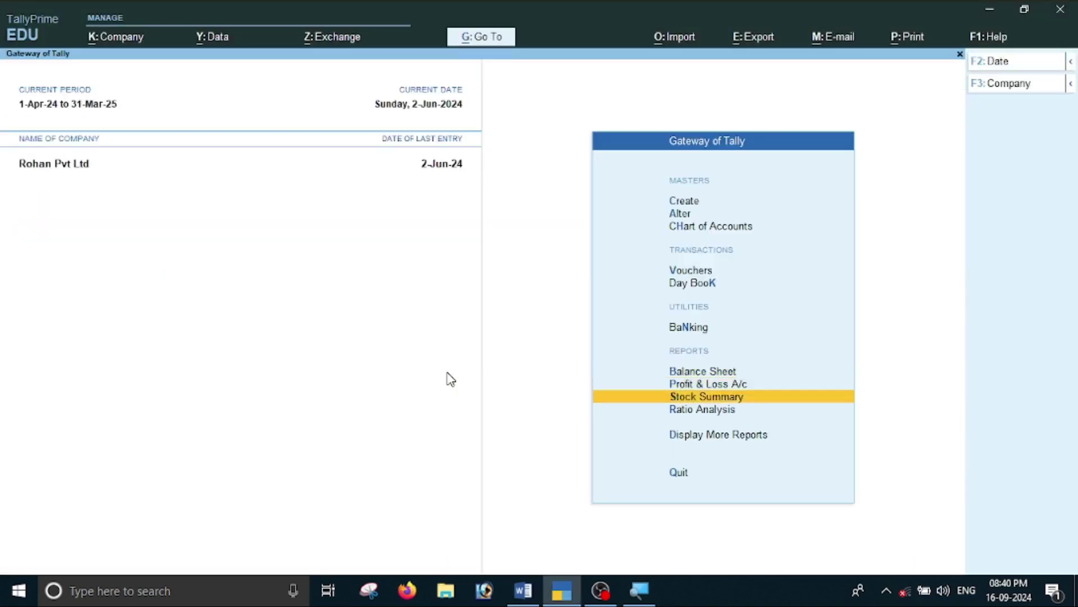
key(Return)
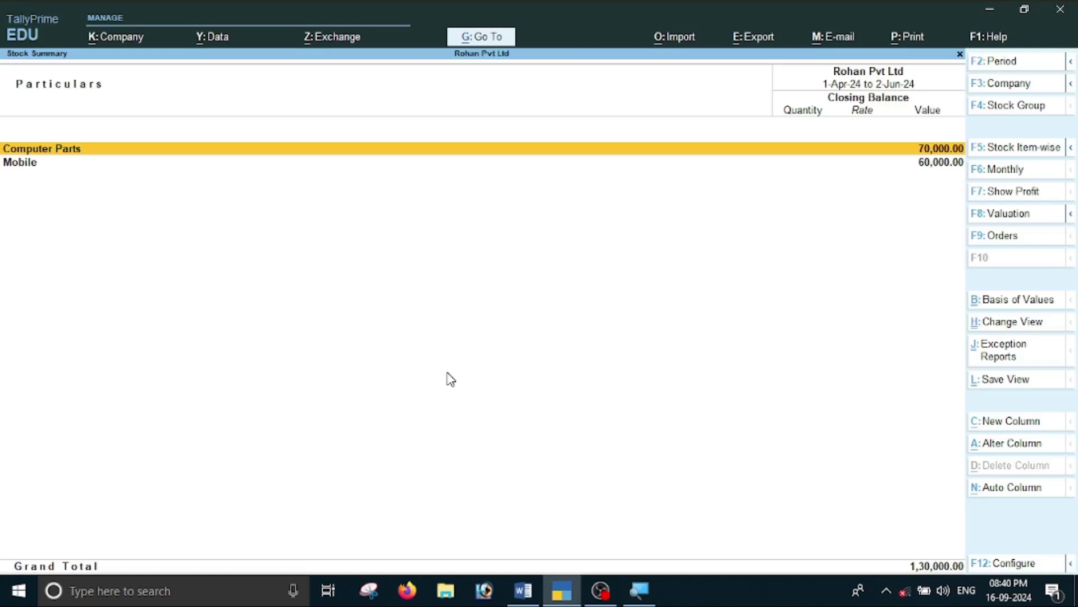
Inspect the Computer Parts stock items, settling on HDD 250 Gb.
key(Return)
key(Down)
key(Up)
key(Down)
key(Down)
key(Up)
key(Up)
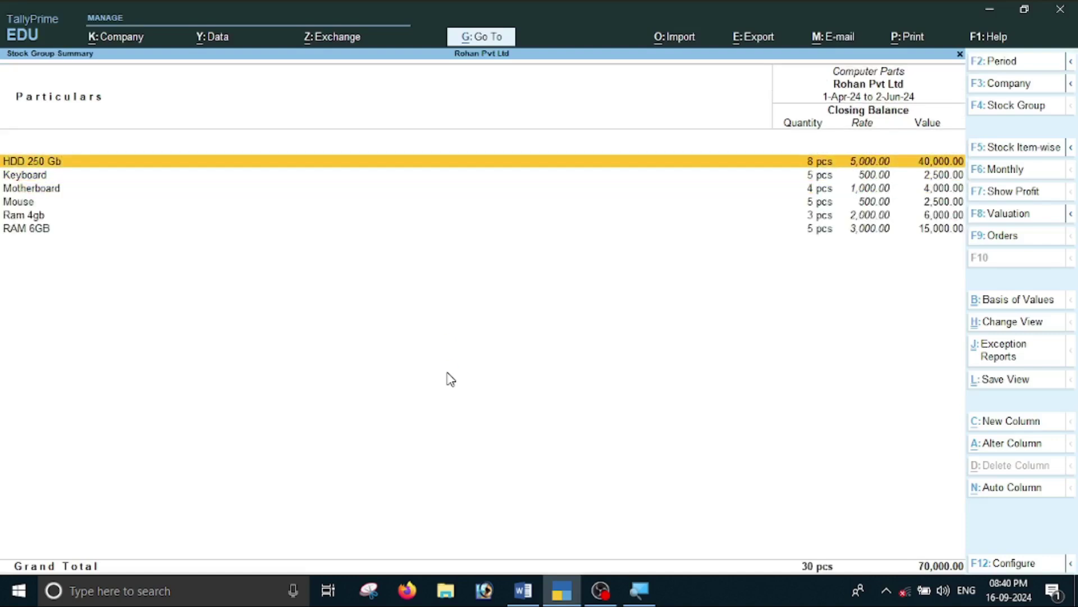
key(alt+Tab)
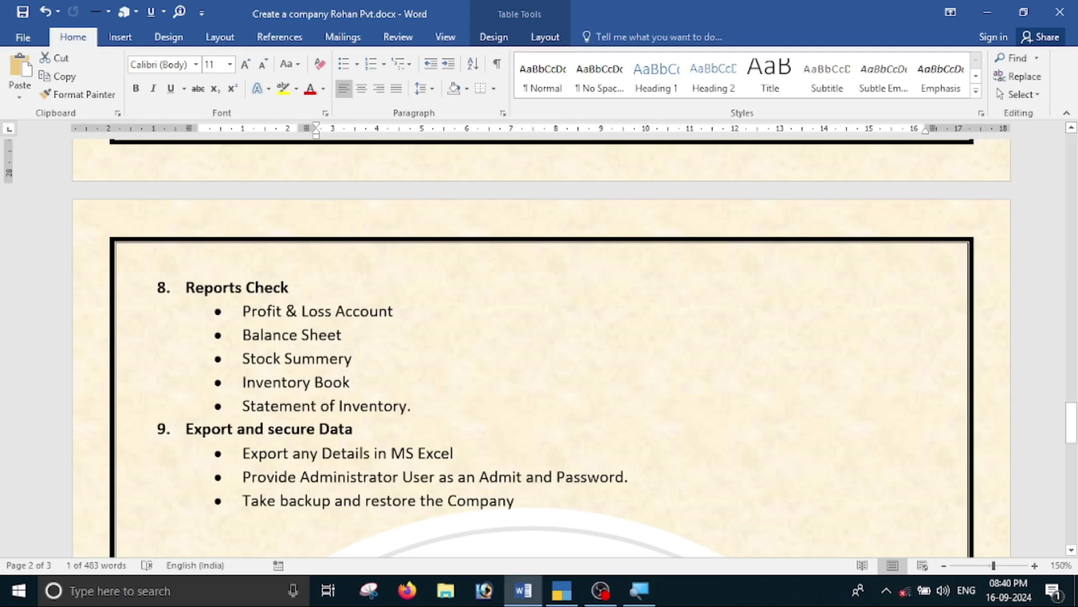
key(alt+Tab)
key(Escape)
key(Escape)
Open the Sales Orders Book from Inventory Books and compare it with the checklist.
key(Down)
key(Down)
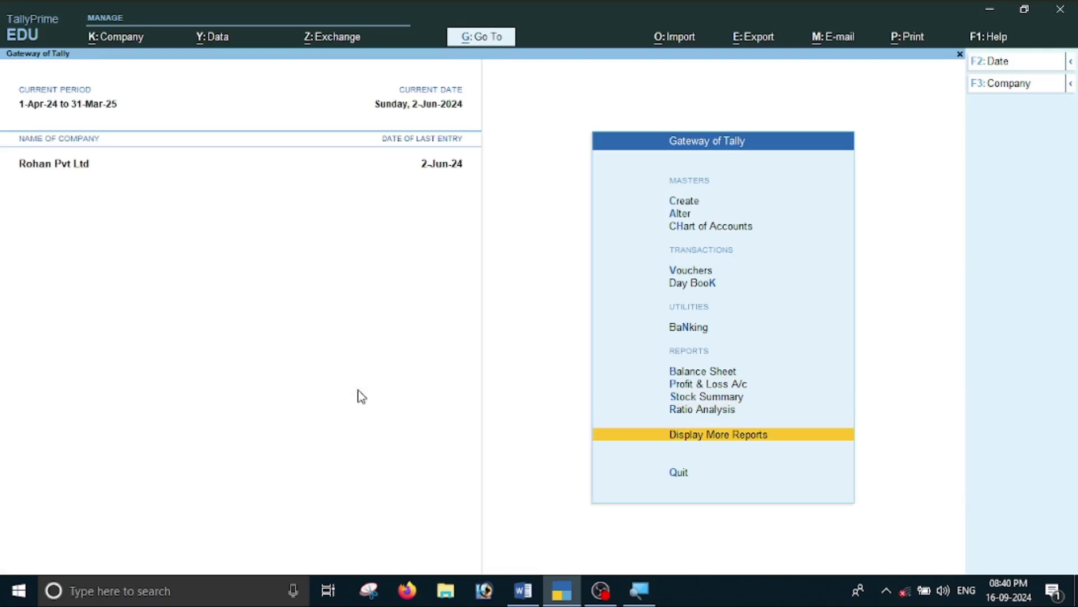
key(Return)
key(Down)
key(Down)
key(Down)
key(Down)
key(Down)
key(Down)
key(Down)
key(Up)
key(Return)
key(Down)
key(Down)
key(Down)
key(Down)
key(Down)
key(Down)
key(Down)
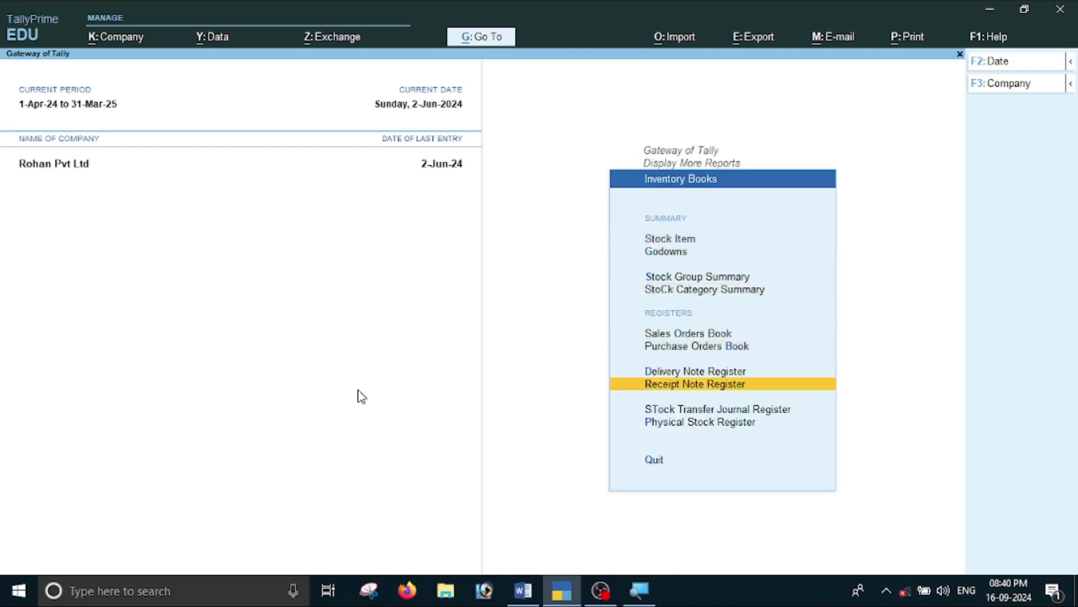
key(Up)
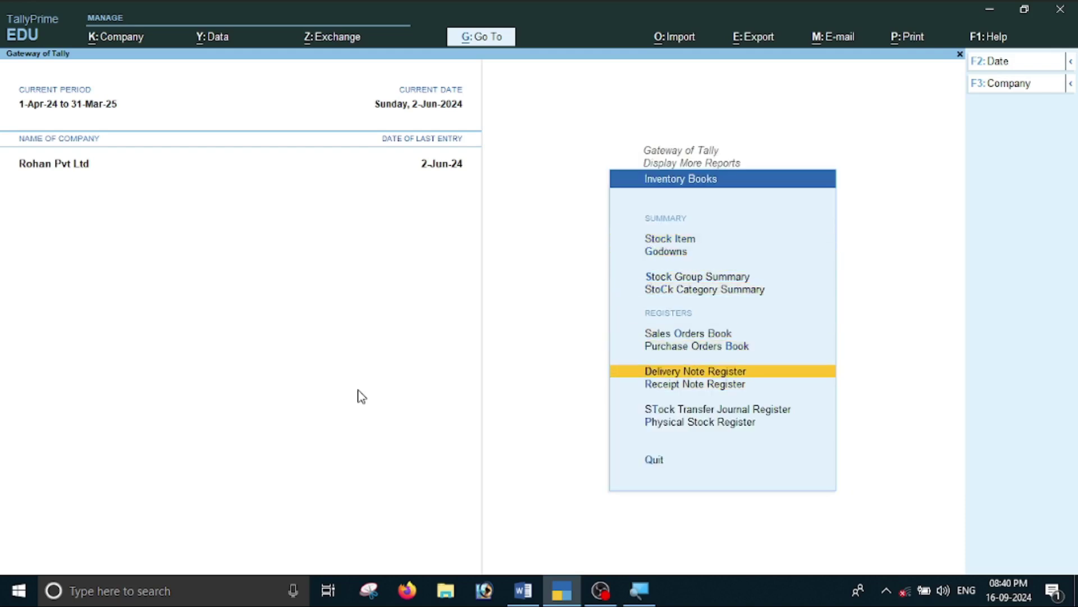
key(Up)
key(Up)
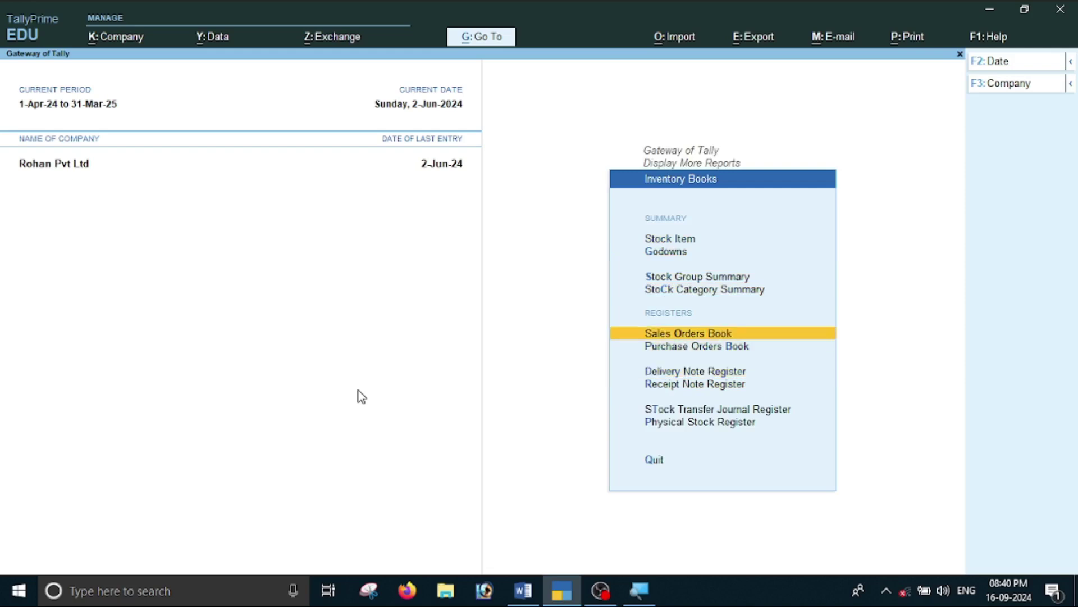
key(Return)
key(Return)
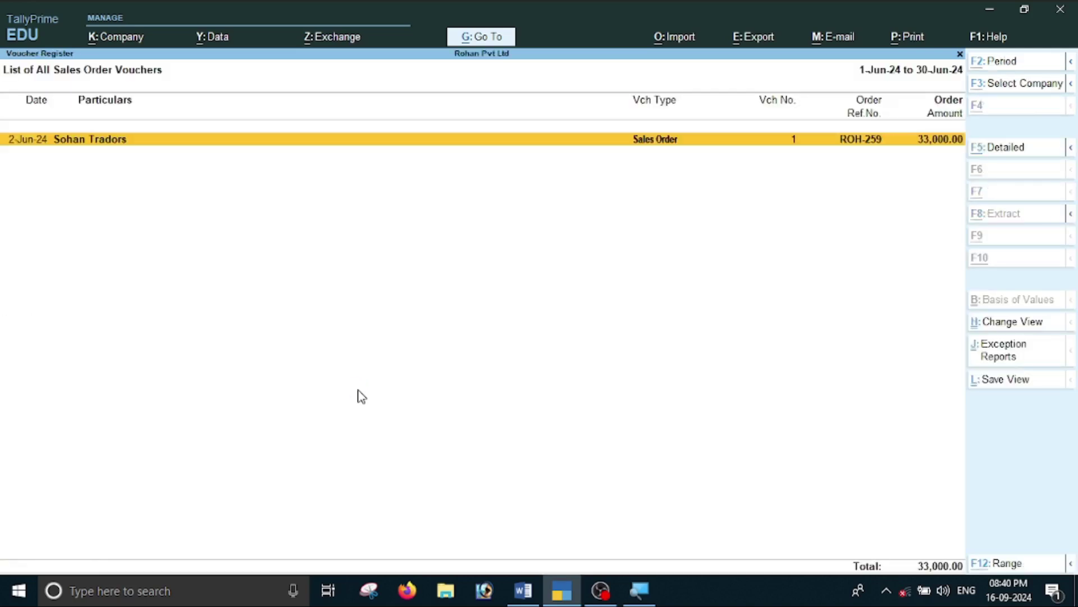
key(alt+Tab)
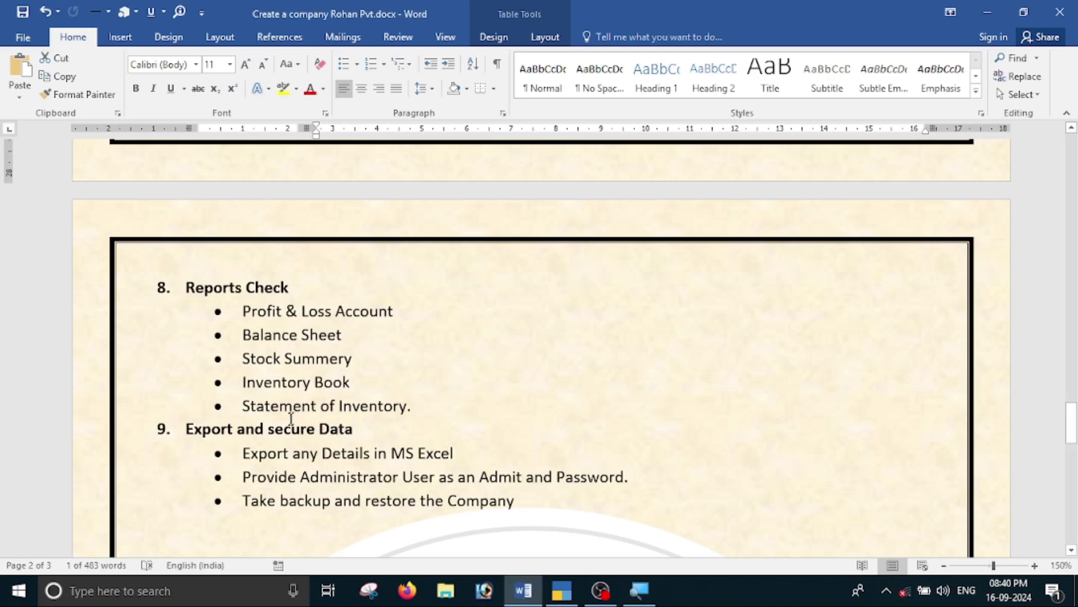
key(alt+Tab)
key(Escape)
key(Escape)
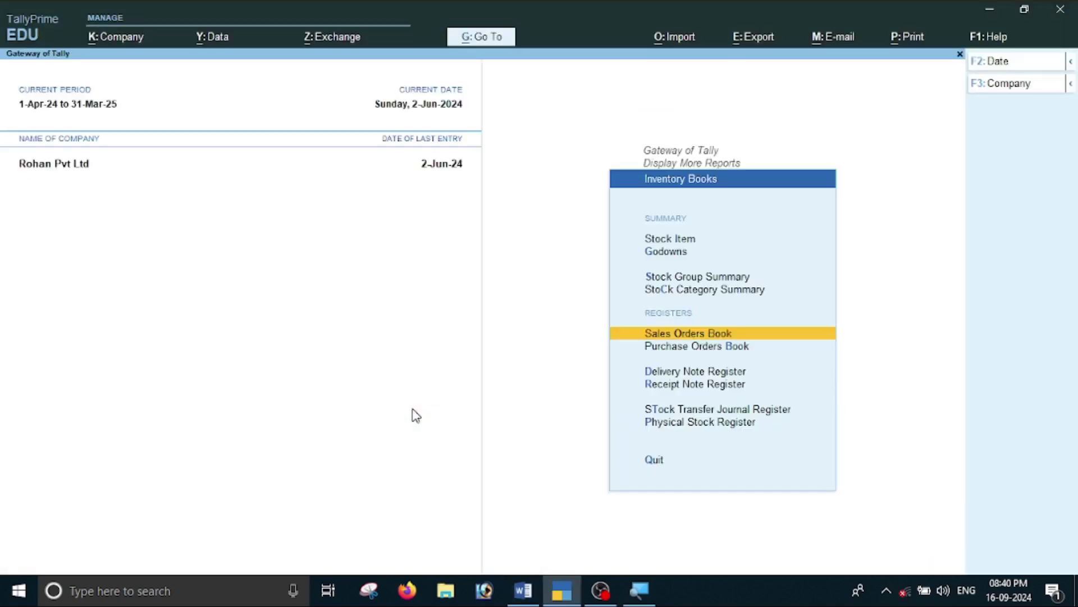
Look at Sales Order Outstandings under Statements of Inventory, then return to the Word checklist.
key(Down)
key(Down)
key(Down)
key(Escape)
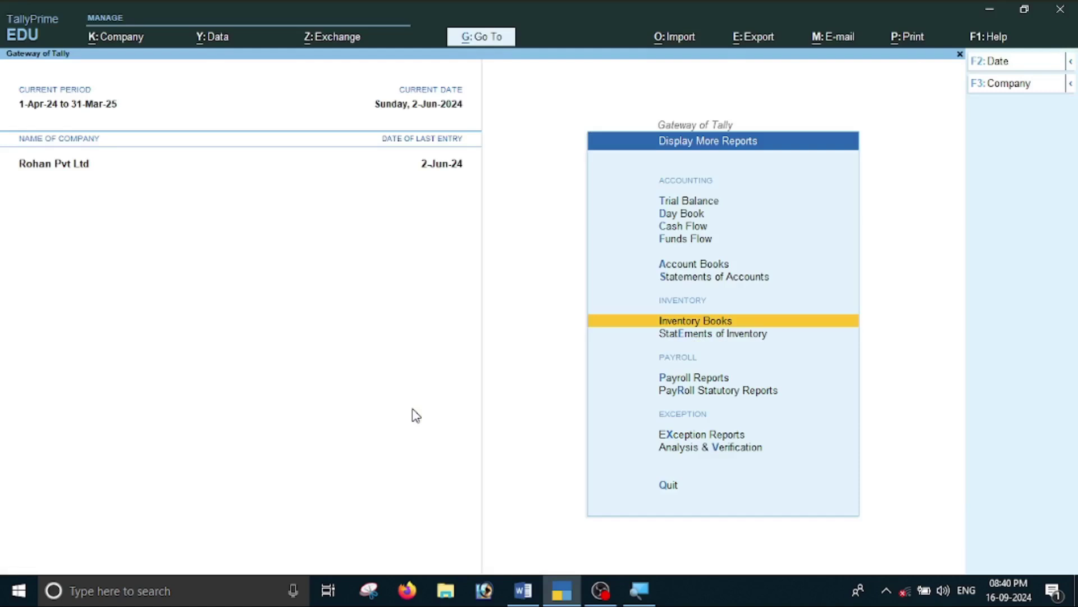
key(Down)
key(Return)
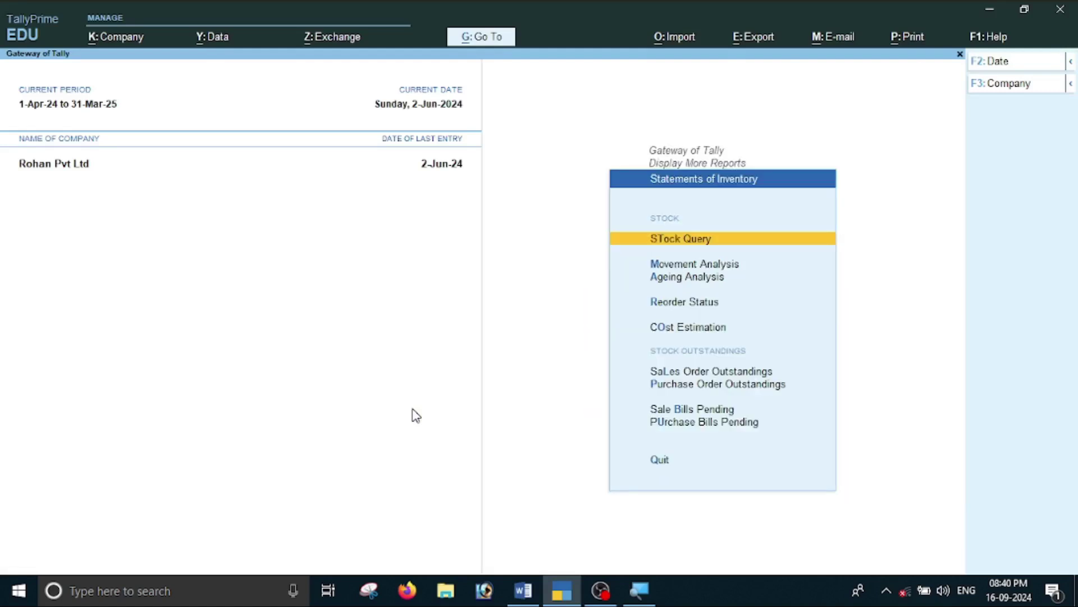
key(Down)
key(Down)
key(Down)
key(Down)
key(Down)
key(Down)
key(Up)
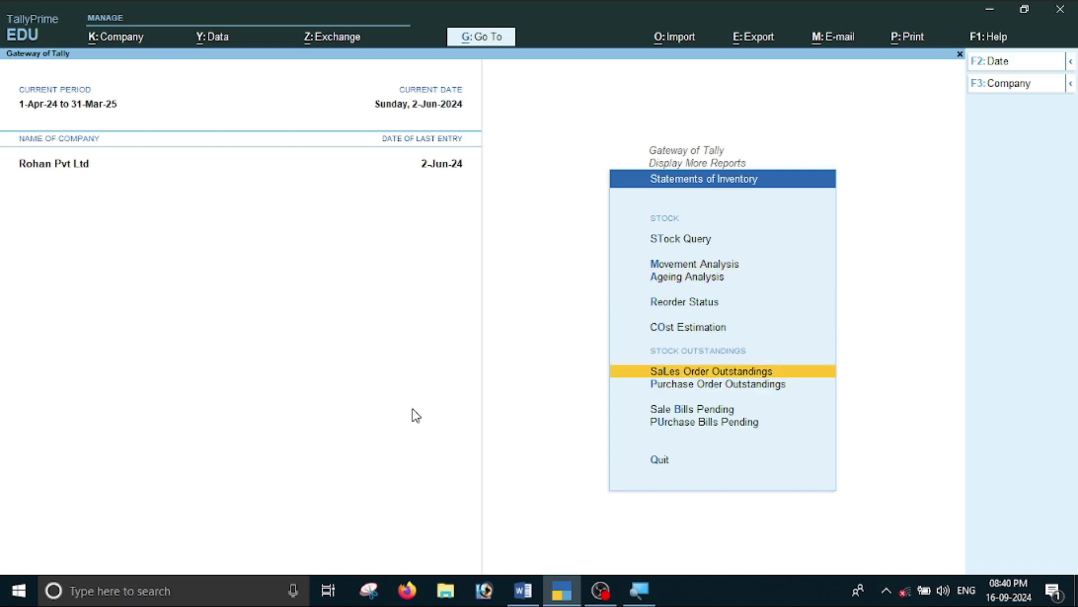
key(Return)
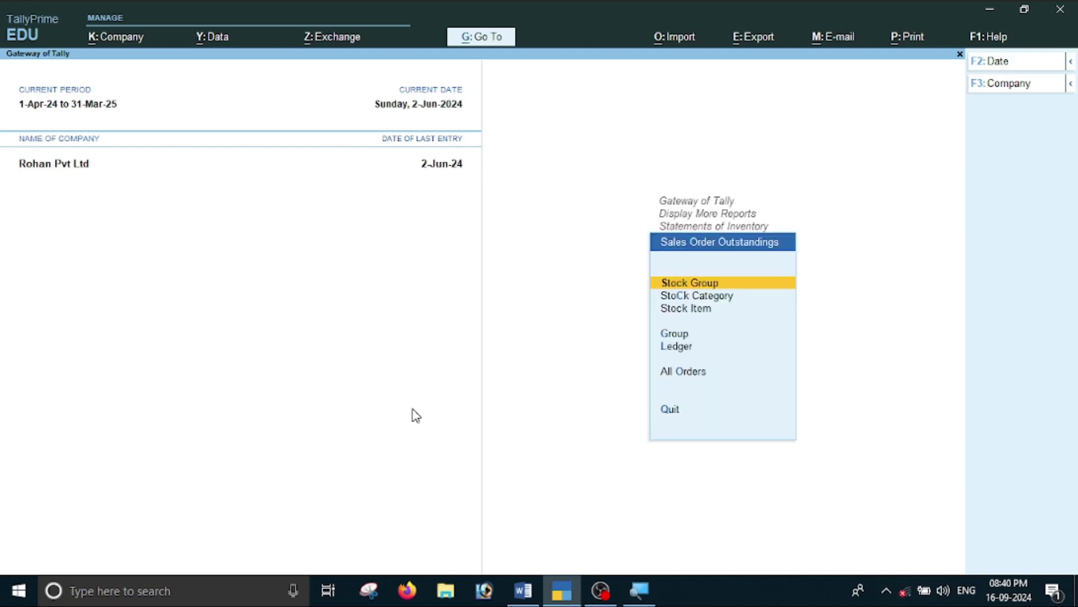
key(Return)
key(Escape)
key(Escape)
key(Escape)
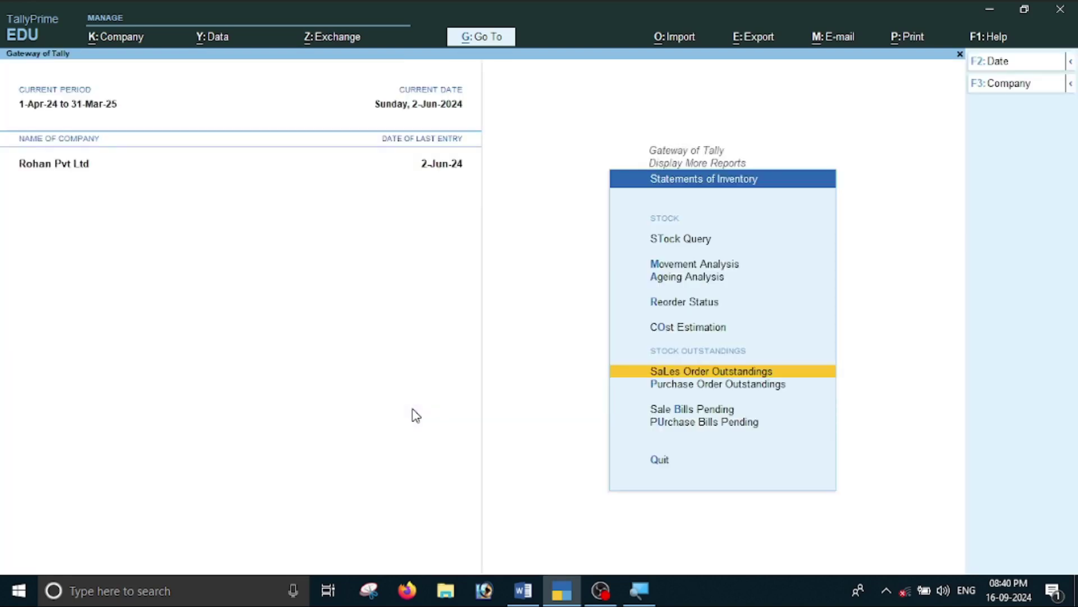
key(alt+Tab)
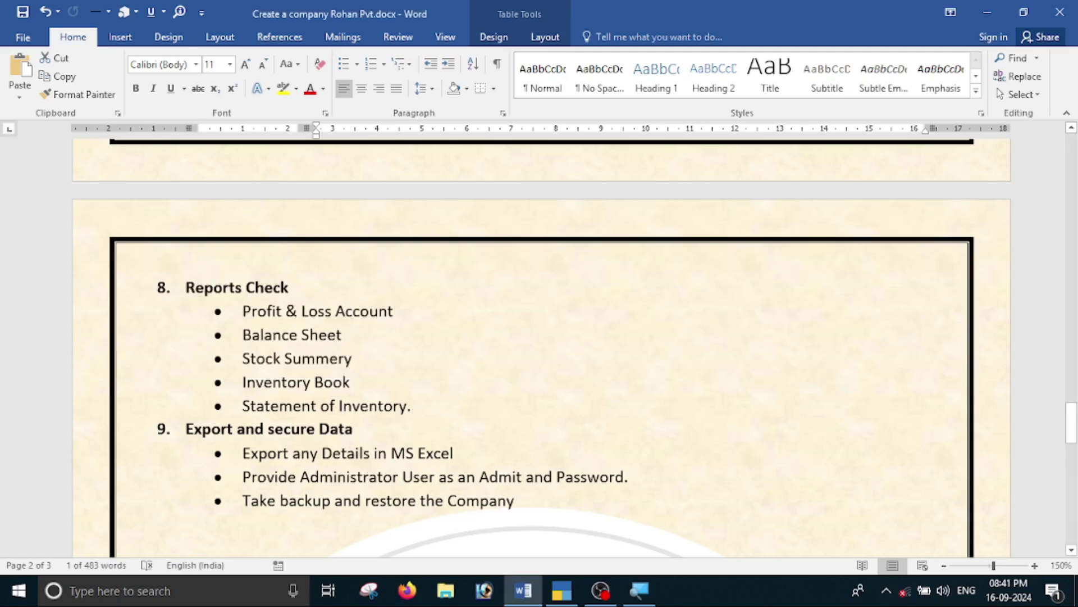
scroll(539, 348, down, 2)
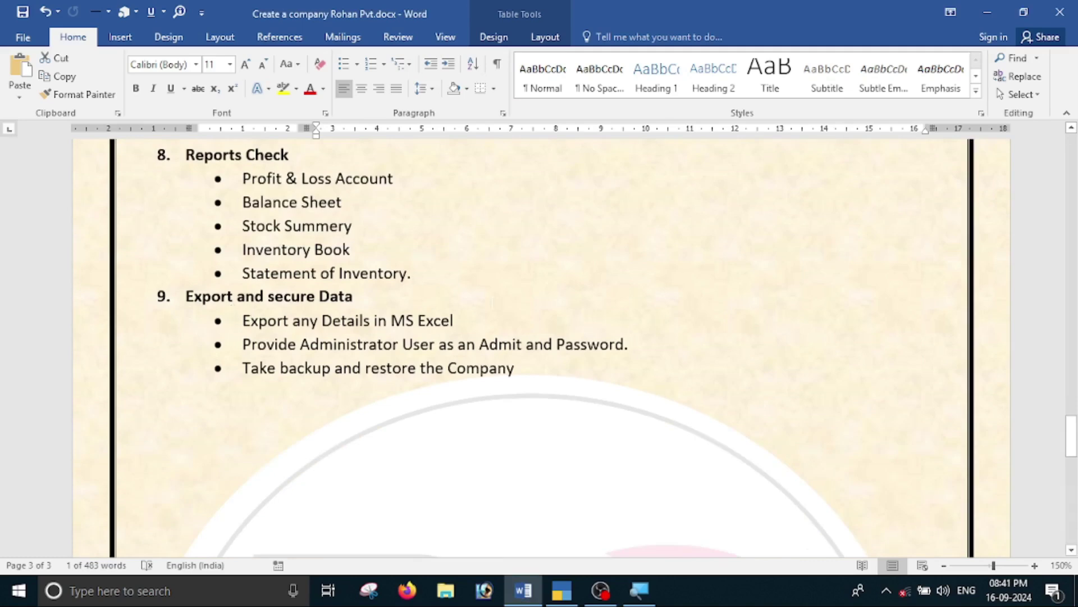
scroll(539, 349, down, 2)
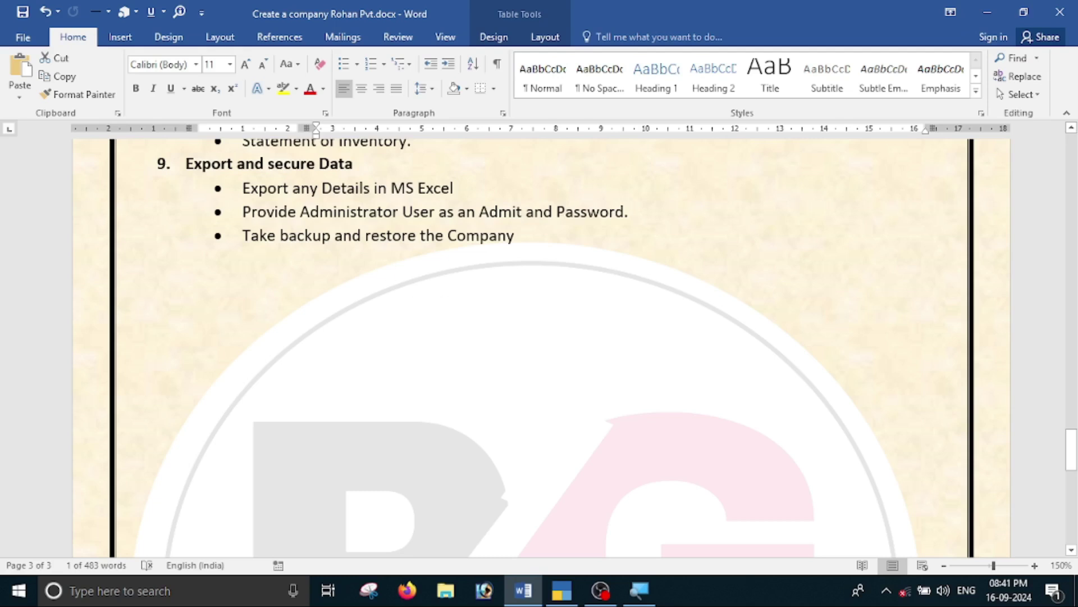
scroll(473, 222, up, 2)
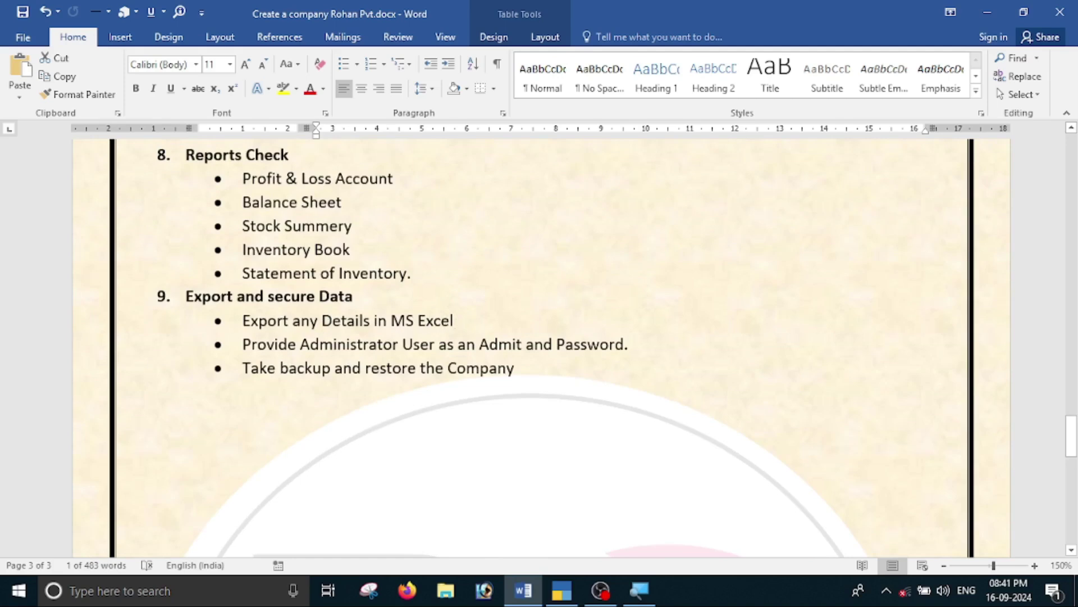
Open the Profit & Loss A/c in detailed view listing every ledger.
key(alt+Tab)
key(Escape)
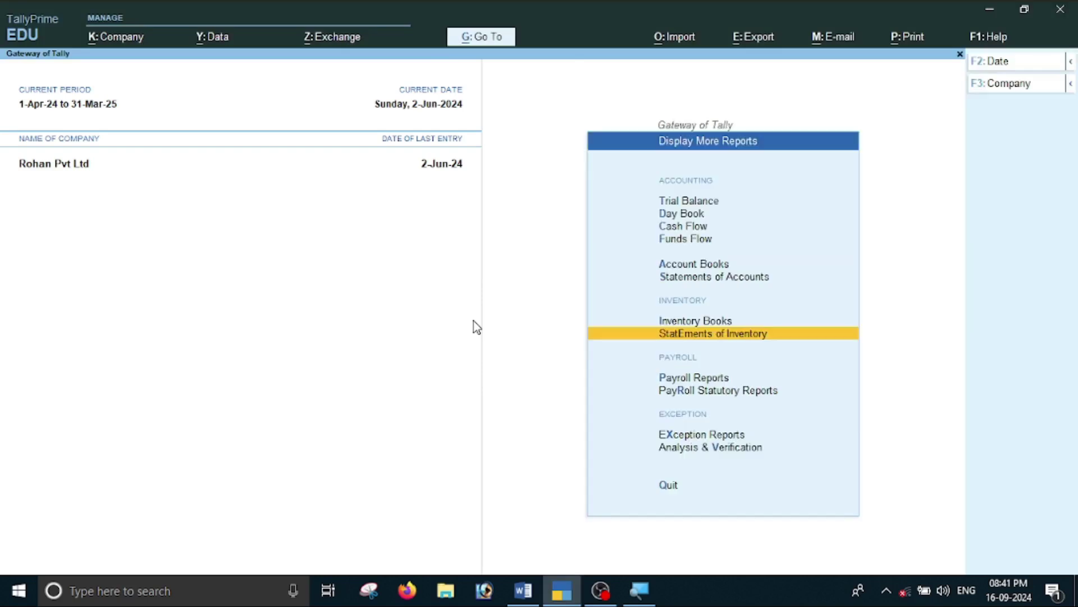
key(Escape)
key(Up)
key(Up)
key(Up)
key(Return)
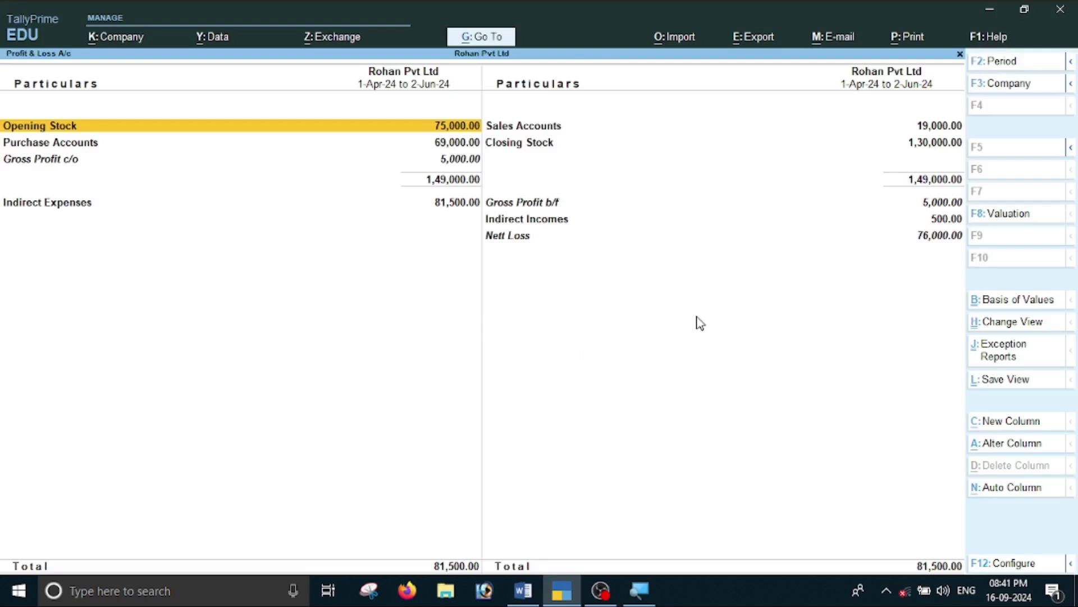
key(alt+F5)
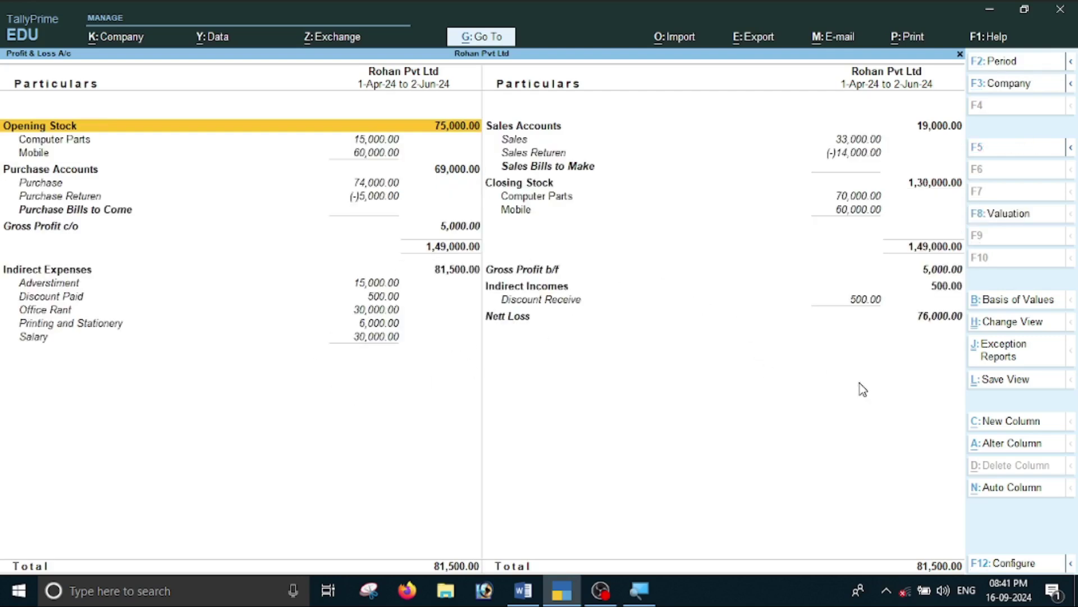
Export the current report, setting the file format to Excel (Spreadsheet).
click(758, 42)
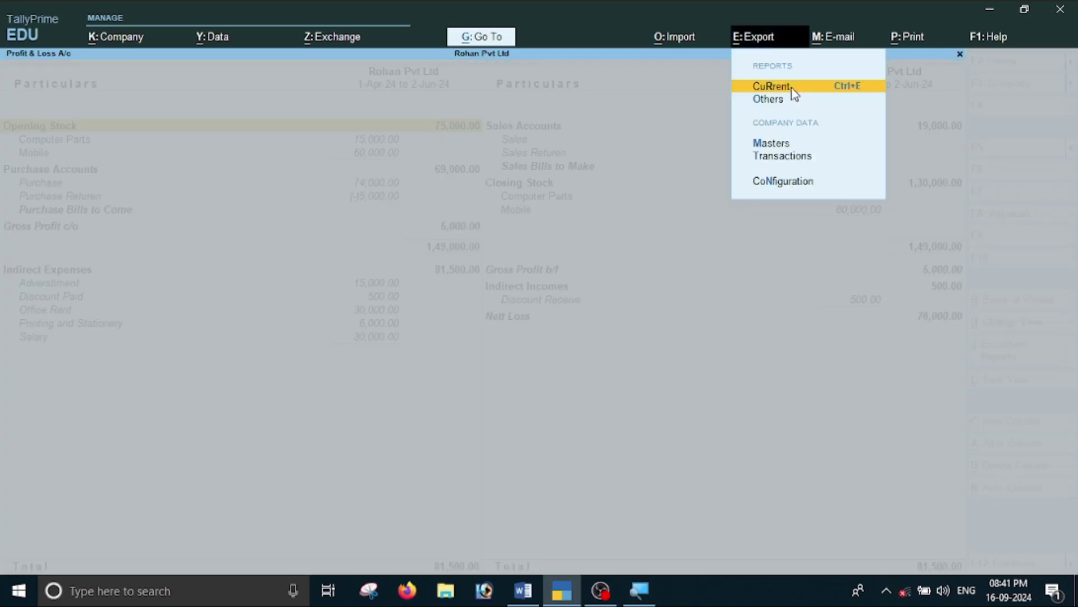
click(791, 87)
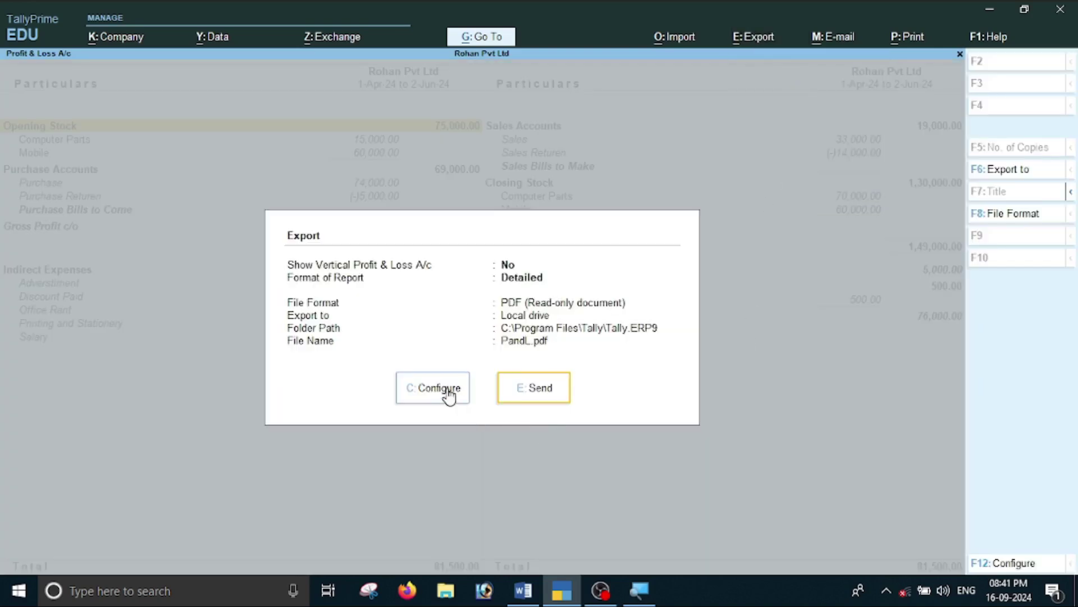
click(448, 391)
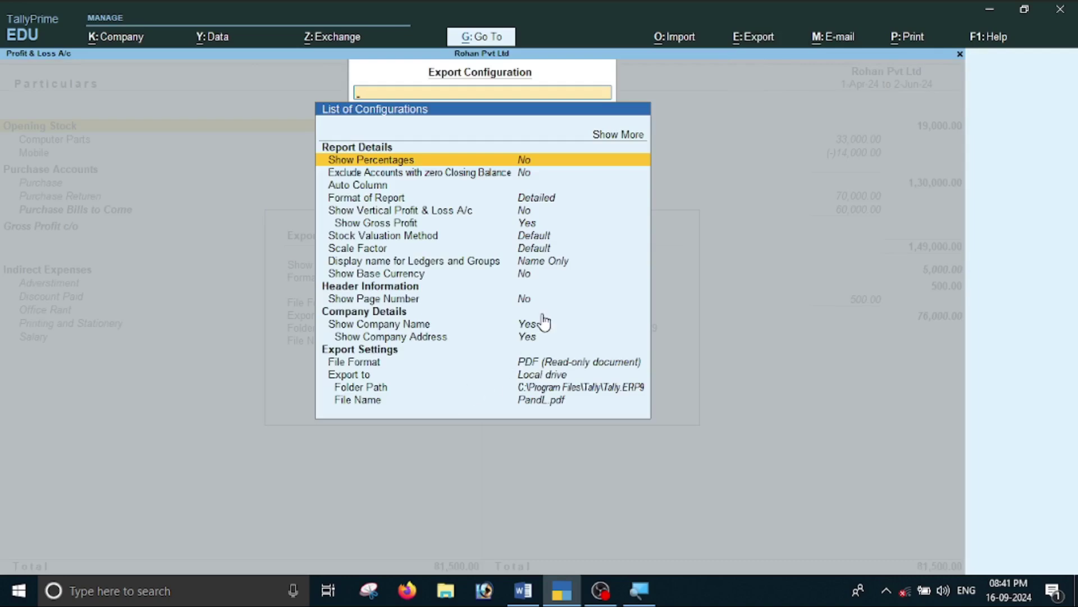
click(627, 136)
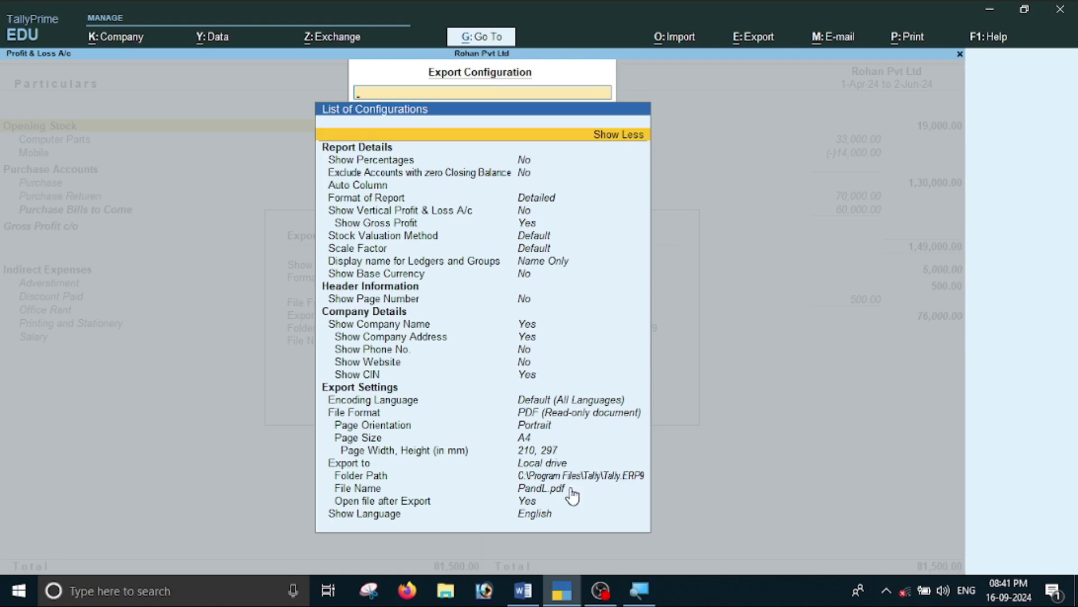
key(Down)
key(Down)
key(Down)
key(Down)
key(Down)
key(Down)
key(Down)
key(Down)
key(Down)
key(Down)
key(Down)
key(Down)
key(Down)
key(Down)
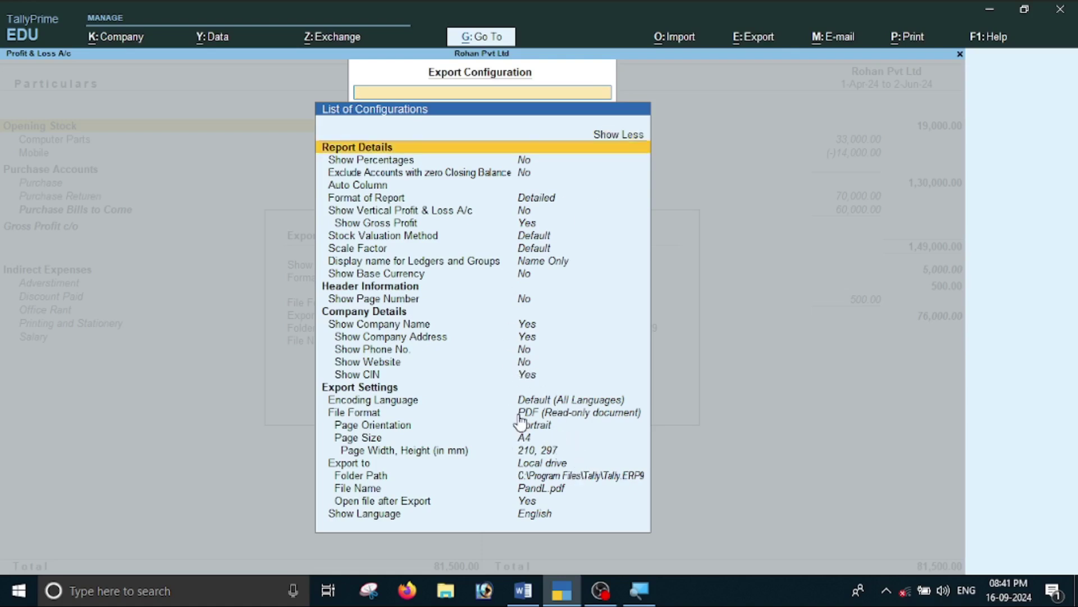
key(Down)
key(Down)
key(Down)
key(Down)
key(Down)
key(Down)
key(Down)
key(Down)
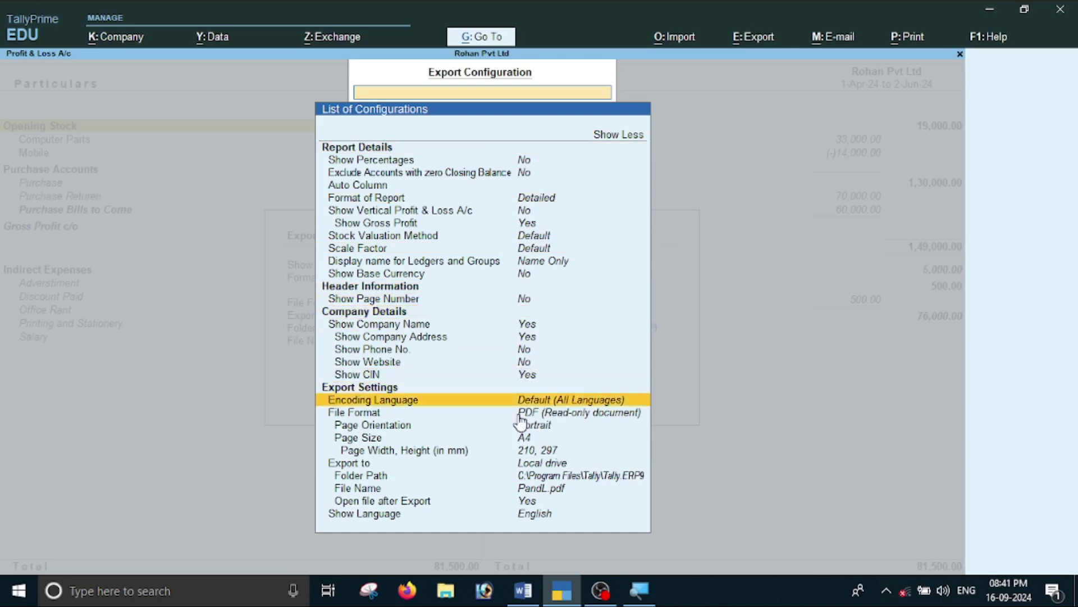
key(Return)
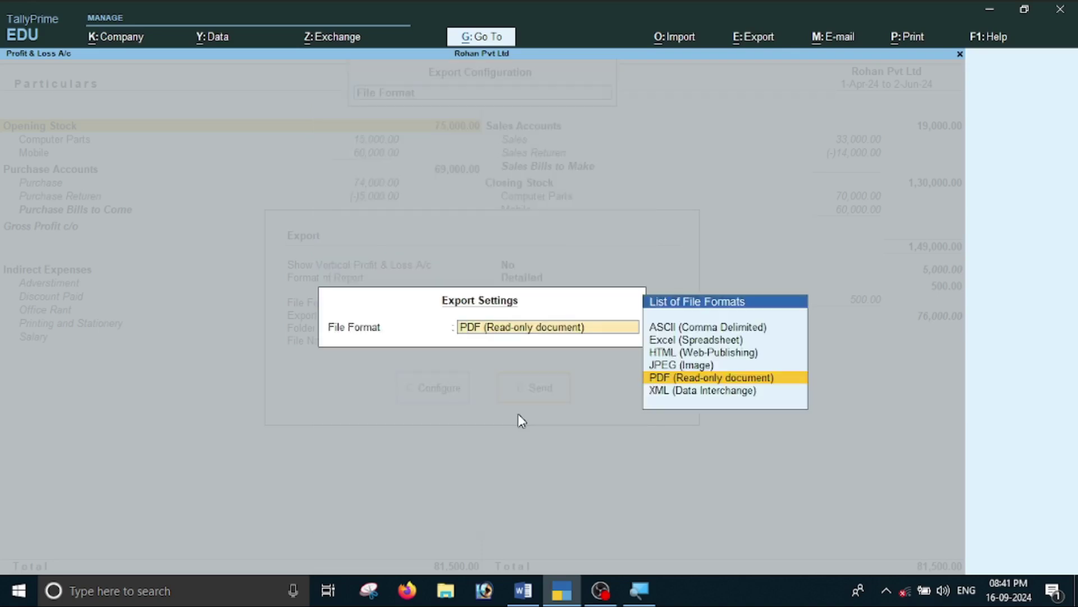
key(Up)
key(Up)
key(Up)
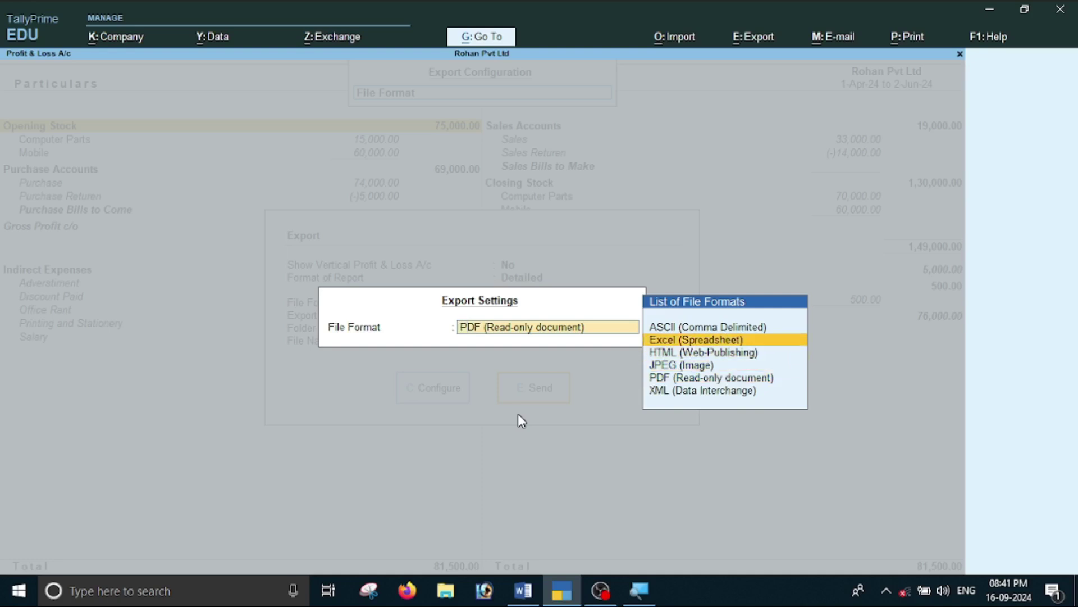
key(Return)
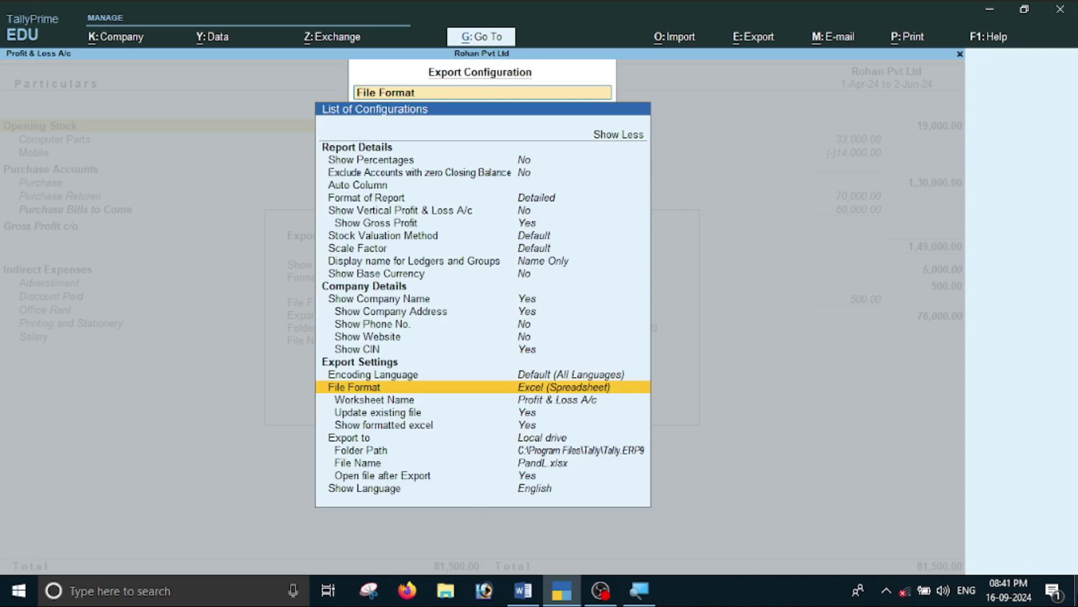
Step through the remaining export settings, keeping Excel as the format.
key(Return)
key(Return)
key(Down)
key(Down)
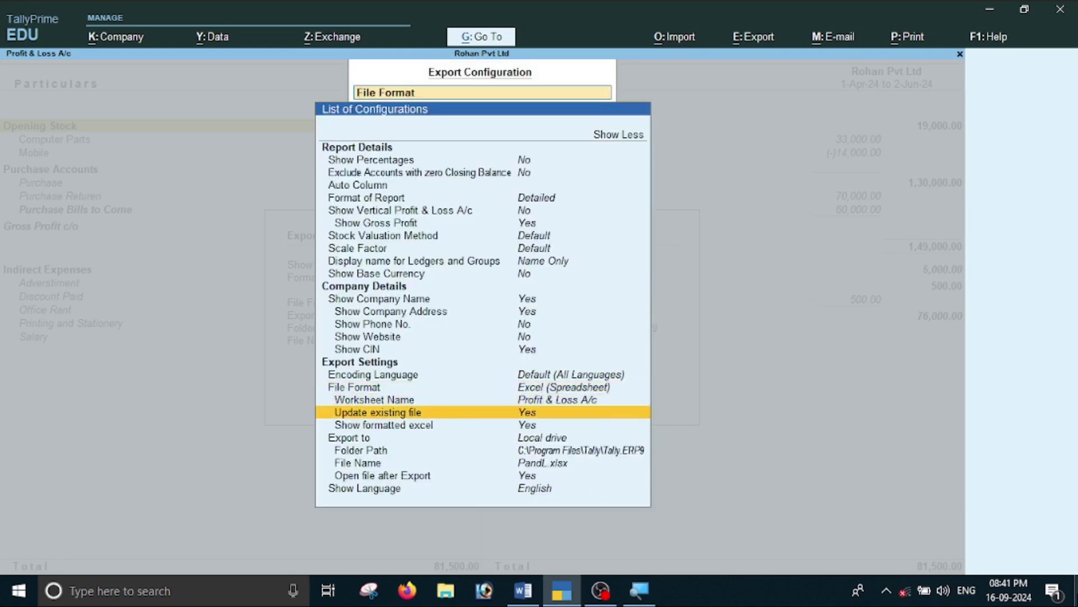
key(Up)
key(Up)
key(Up)
key(Down)
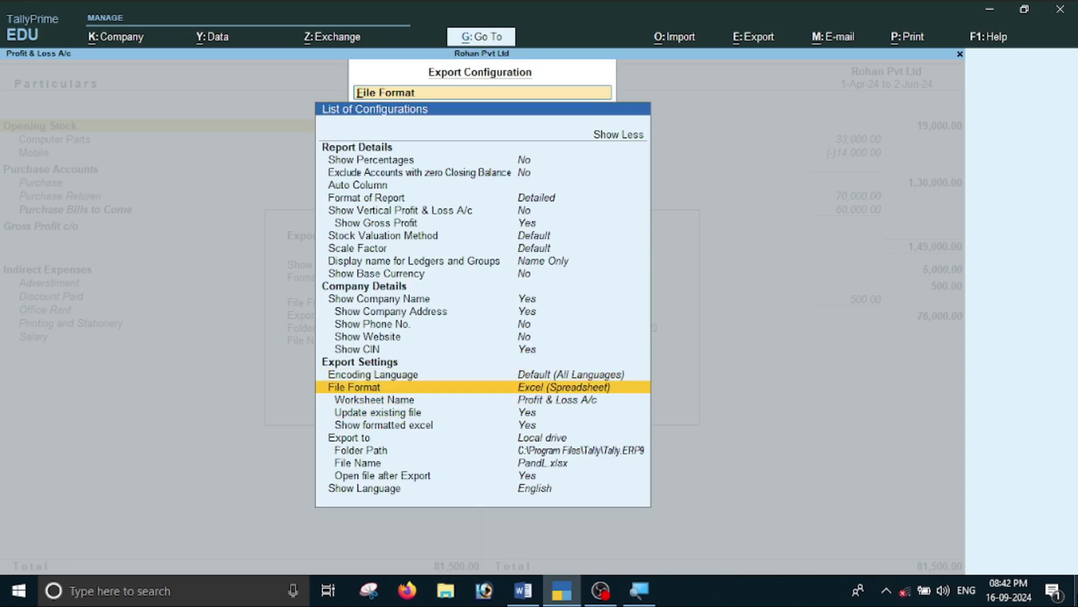
key(Down)
key(Down)
key(Down)
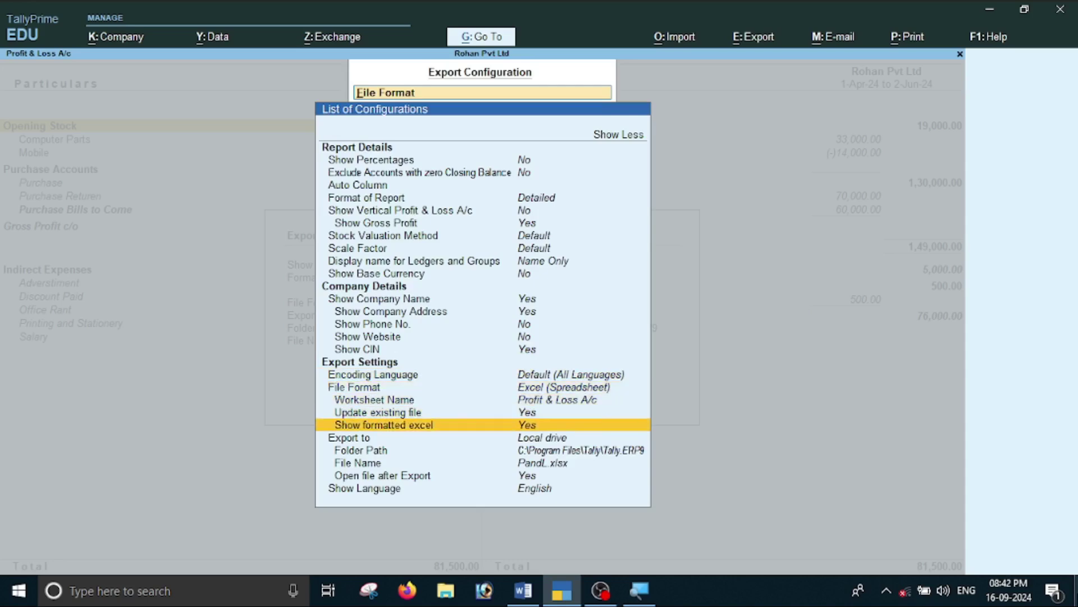
key(Down)
key(Down)
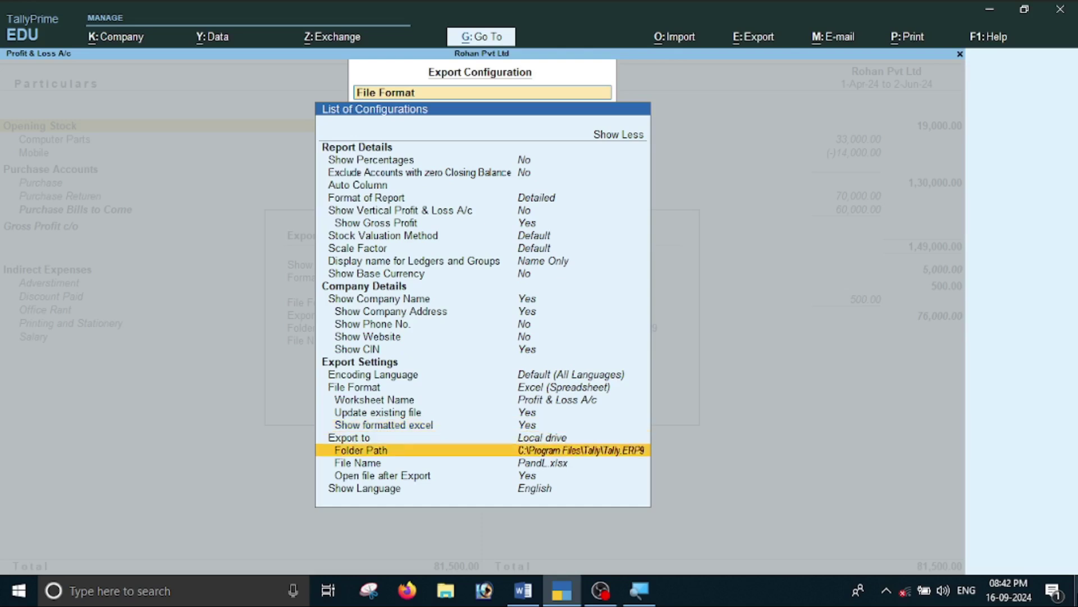
key(Up)
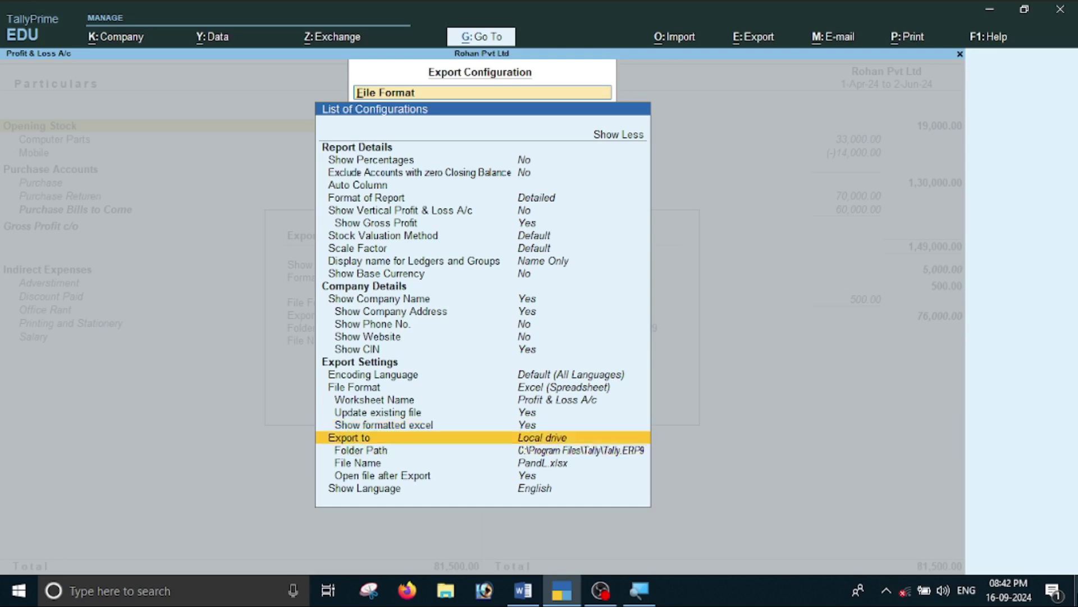
key(Down)
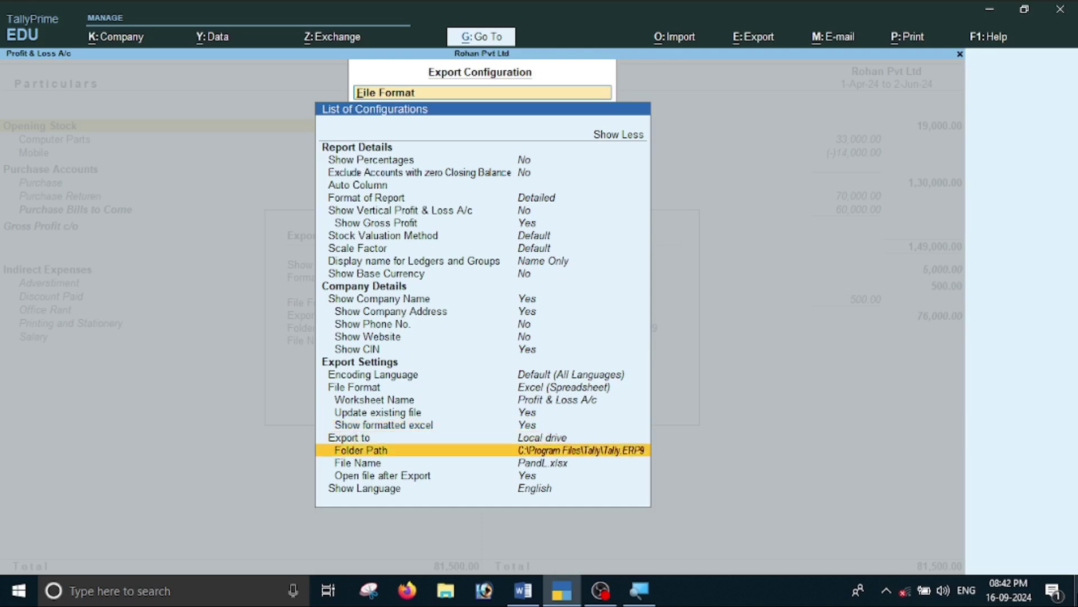
Browse the Desktop in the folder picker, then keep the original export folder path.
key(Return)
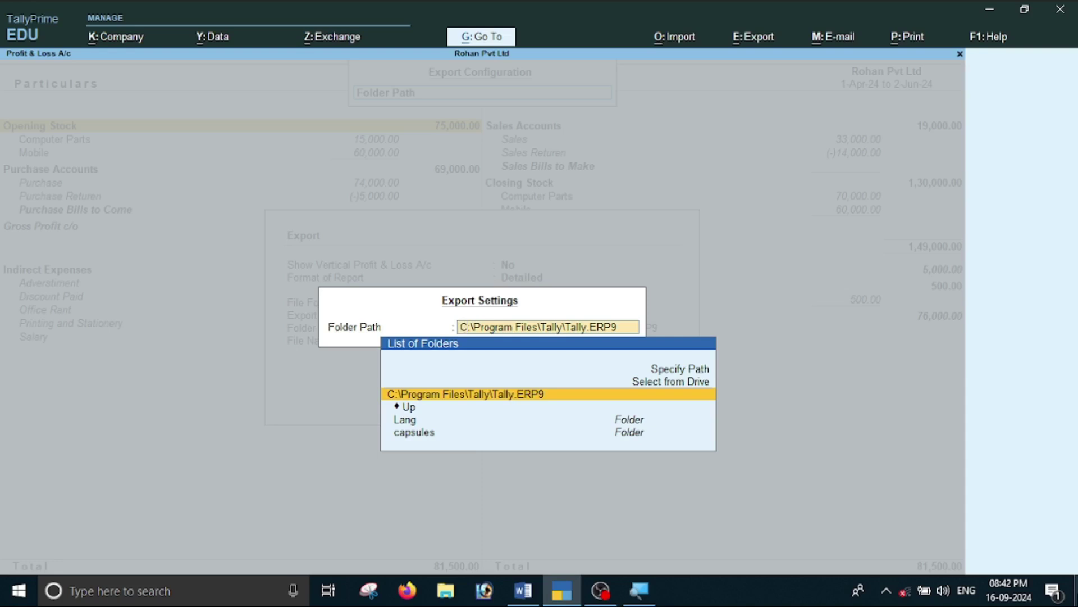
key(Up)
key(Return)
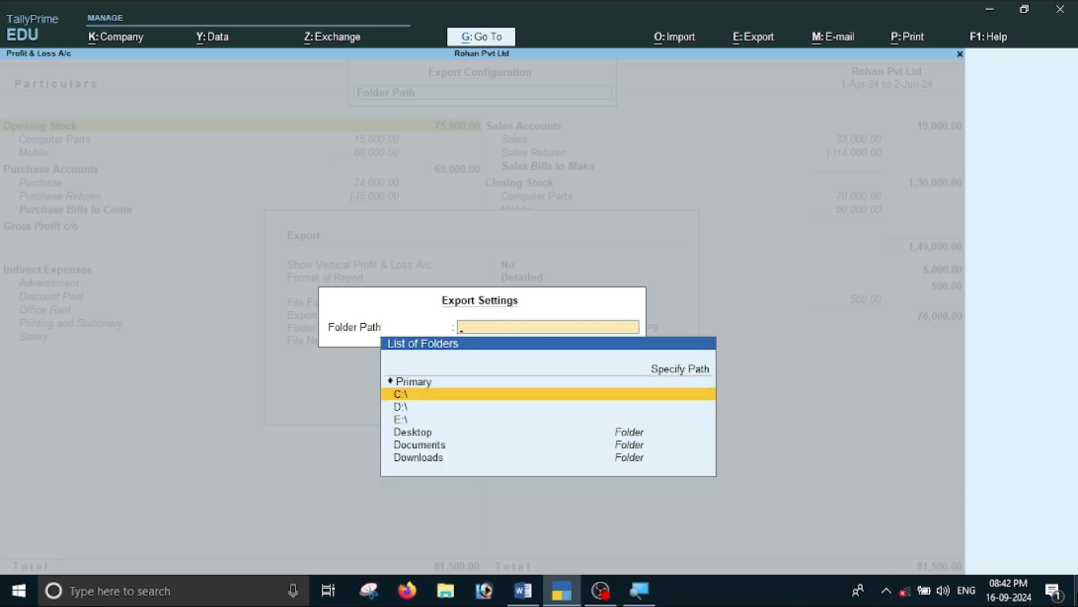
key(Down)
key(Down)
key(Down)
key(Return)
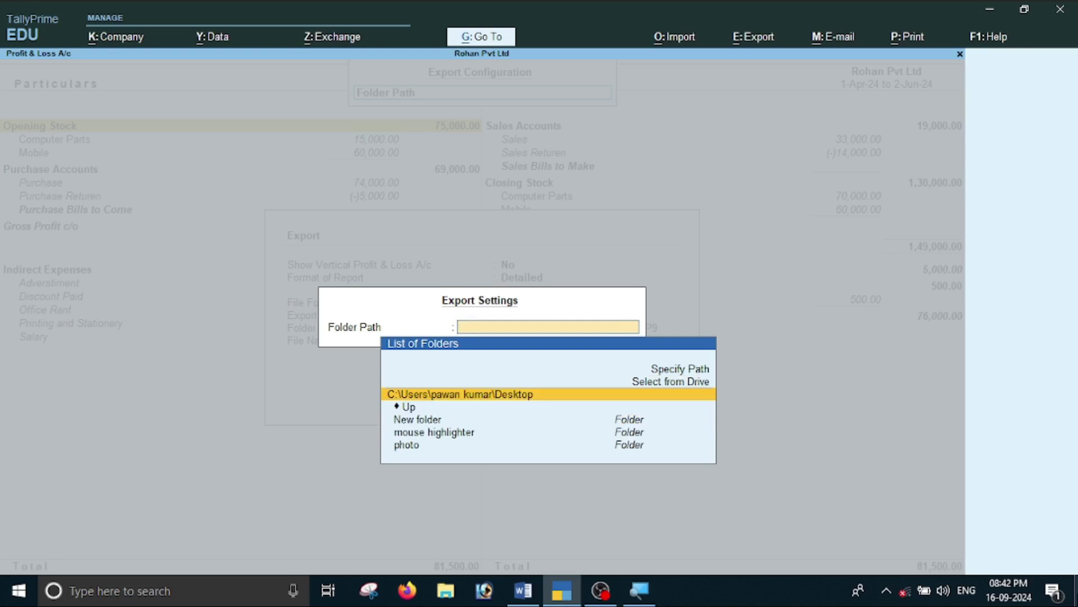
key(Escape)
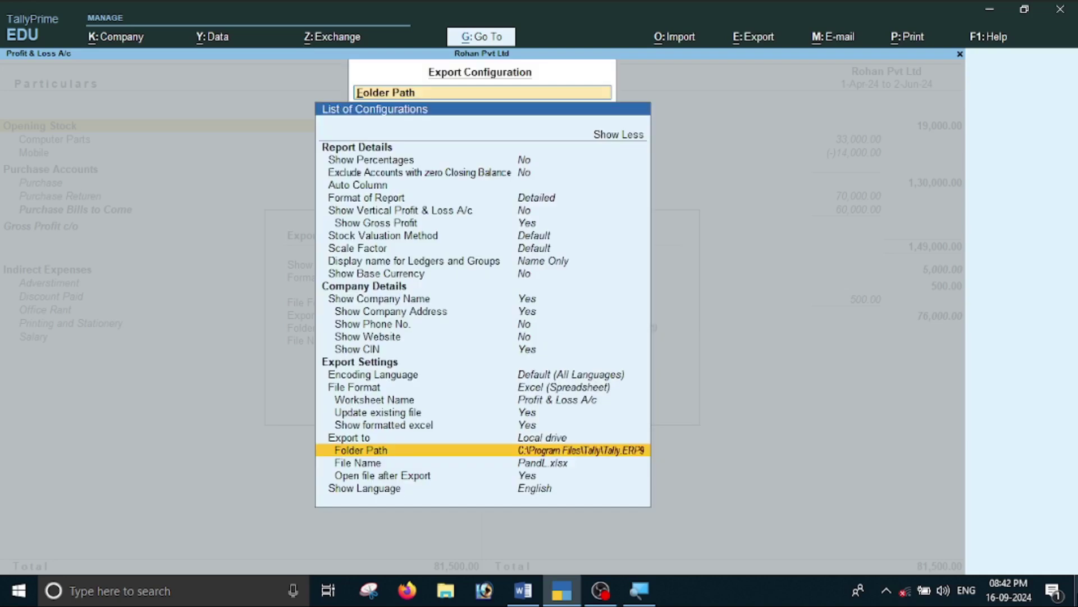
key(Escape)
key(Escape)
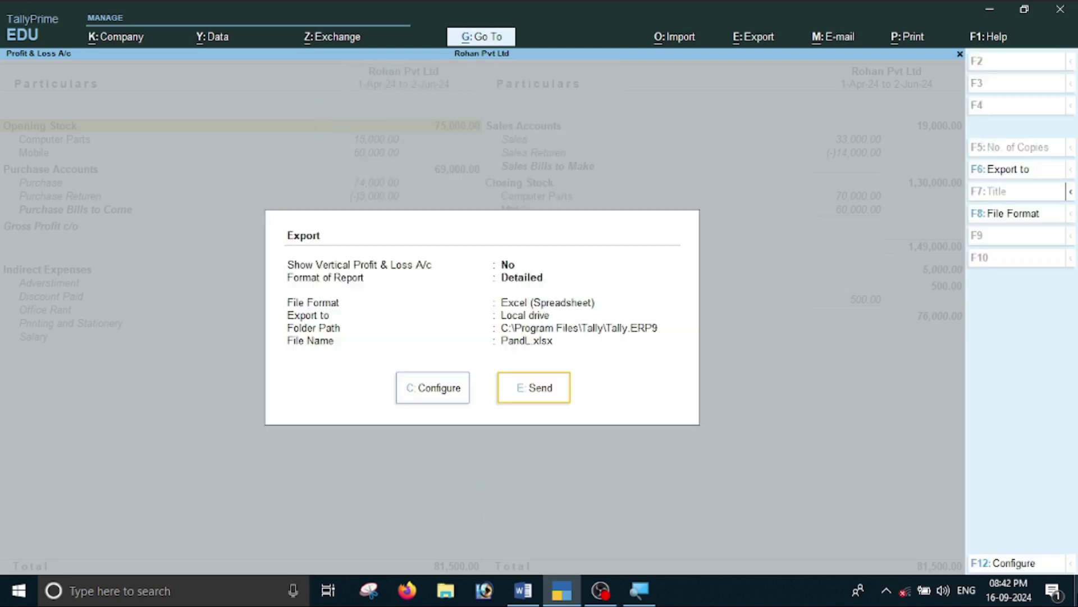
Export the Profit & Loss to Excel as PandL.xlsx and save the workbook.
click(523, 390)
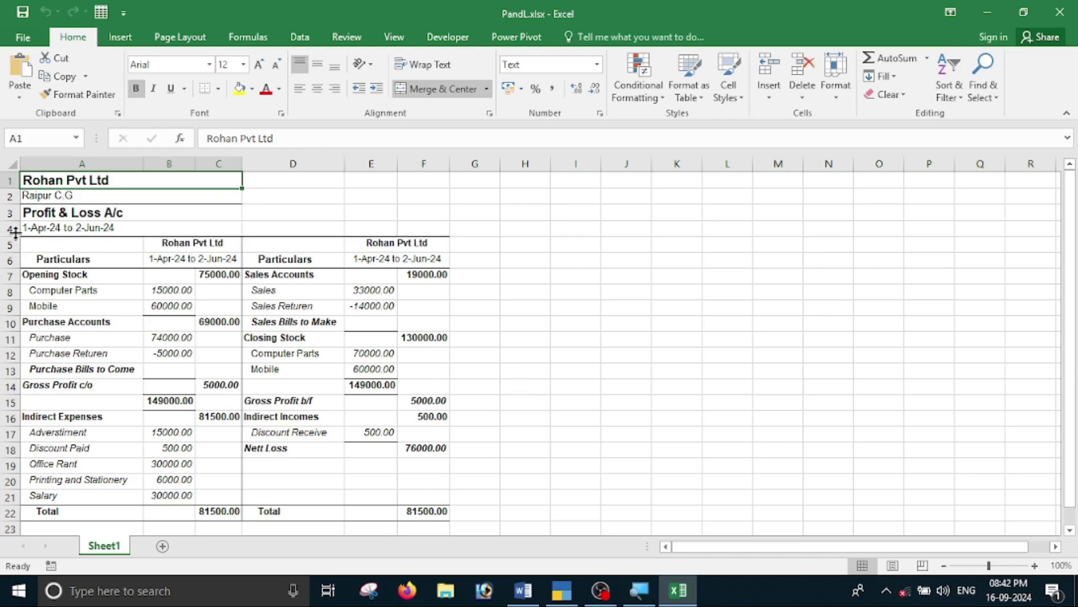
scroll(349, 251, down, 3)
scroll(351, 377, up, 3)
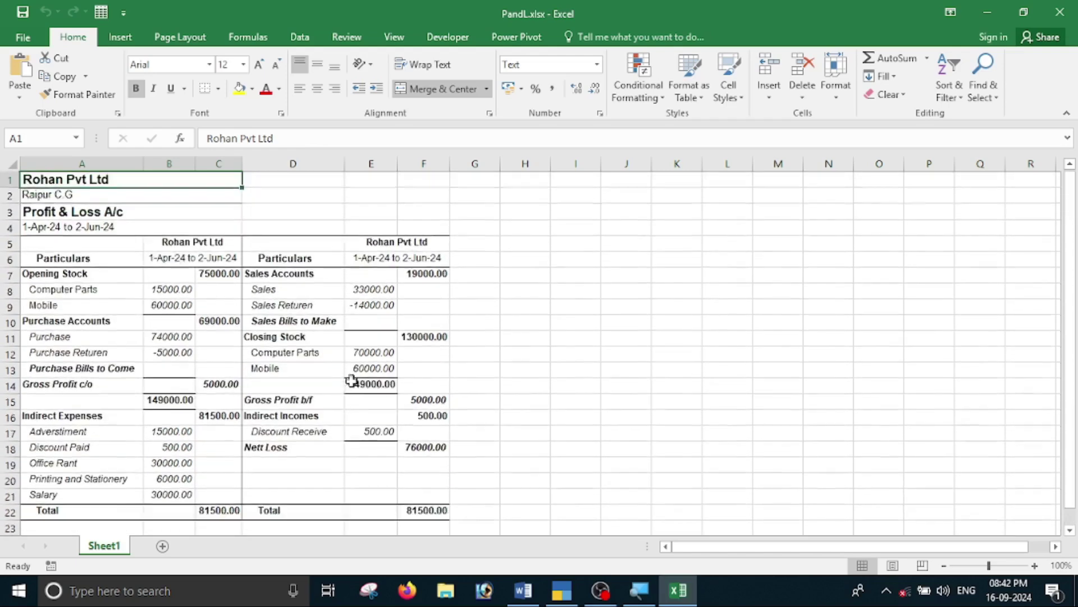
click(24, 38)
click(59, 165)
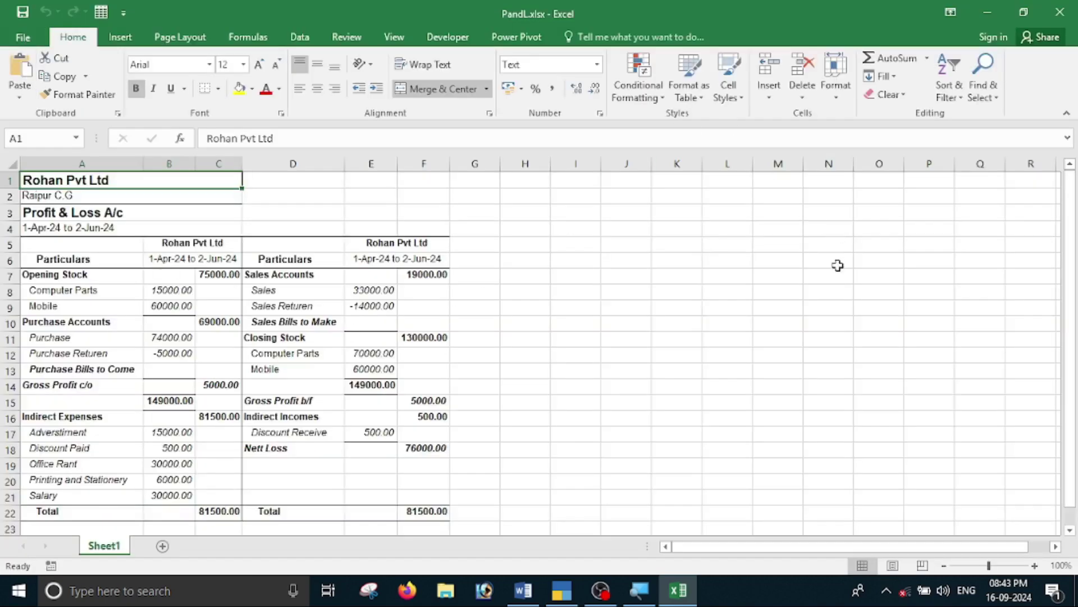
Compare the export with TallyPrime and mark the Excel export task in the Word list.
key(alt+Tab)
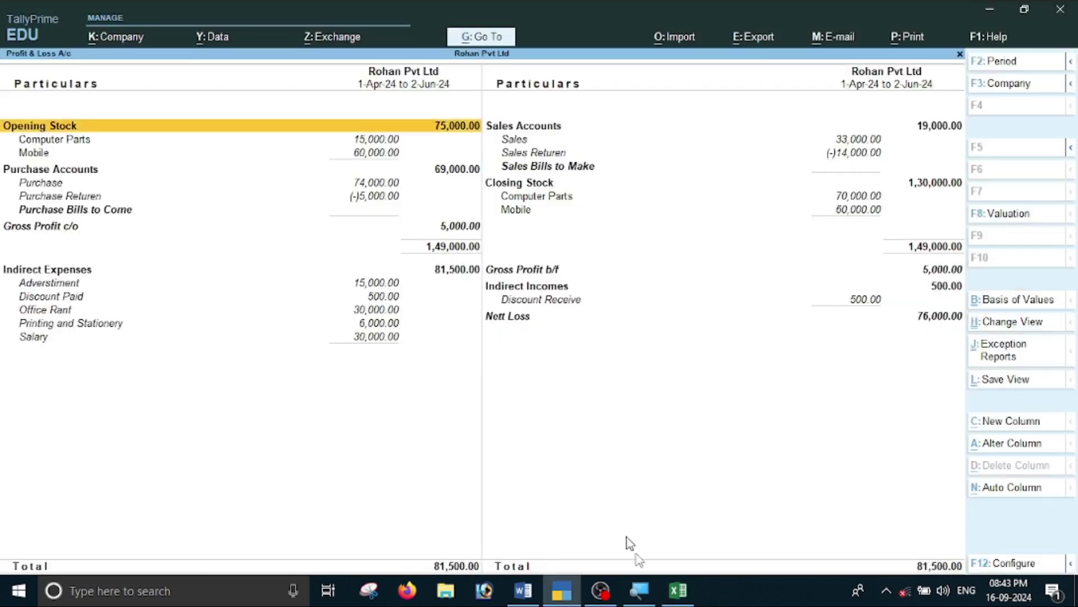
key(alt+Tab)
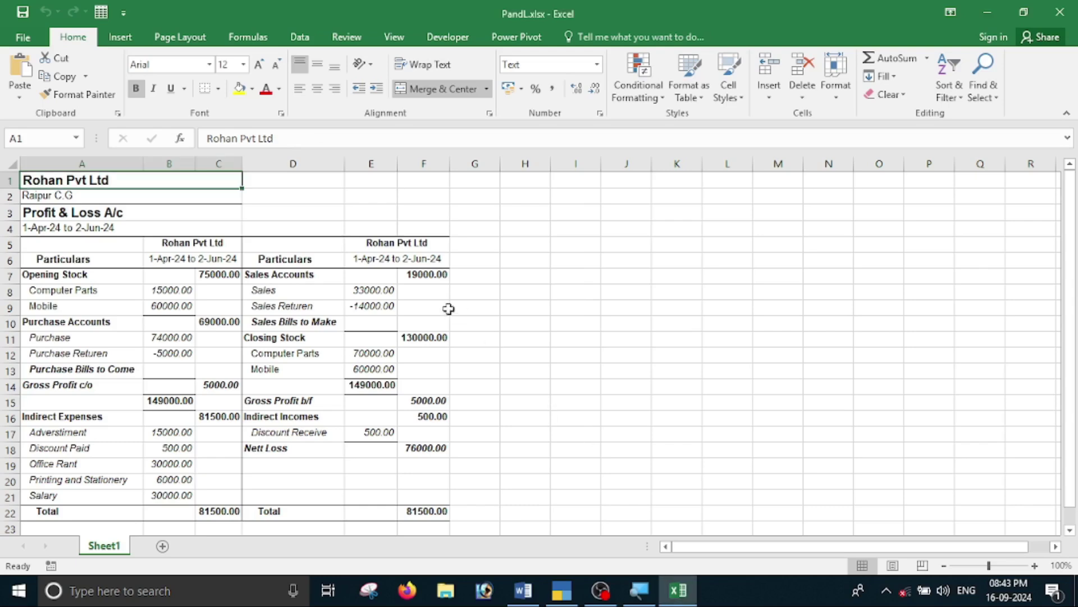
click(523, 589)
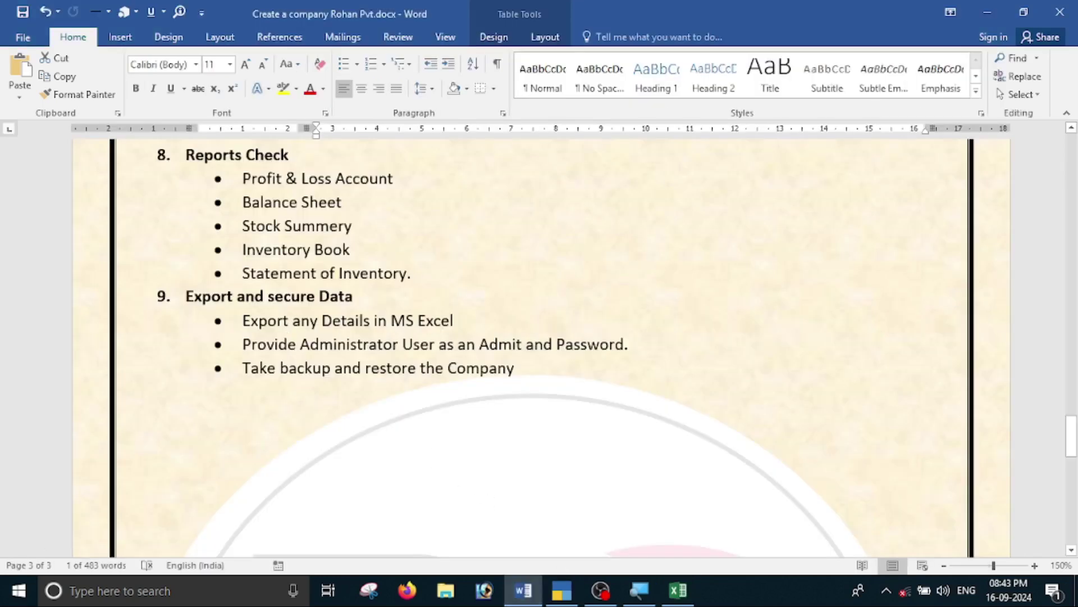
drag(454, 320, 243, 321)
click(129, 425)
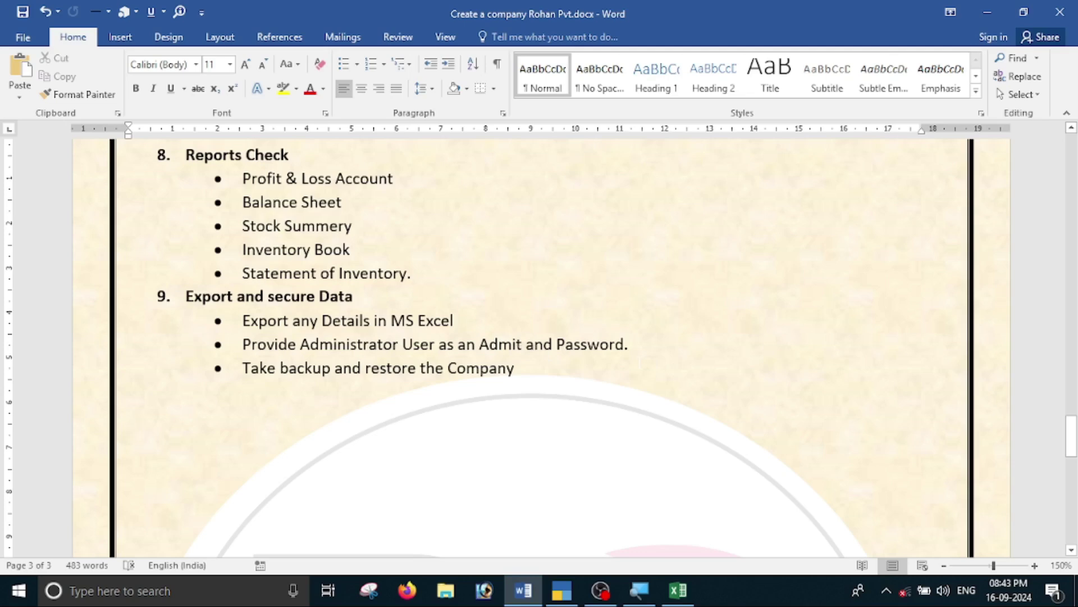
key(alt+Tab)
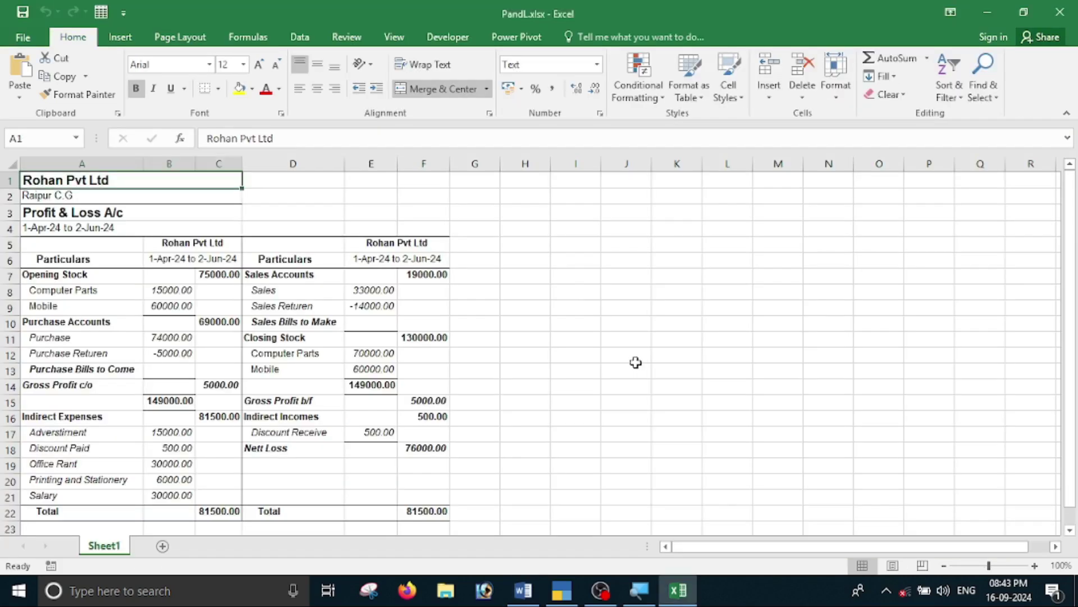
Close the Profit & Loss report, staying in Tally at Gateway of Tally.
click(562, 590)
key(Escape)
key(Escape)
key(n)
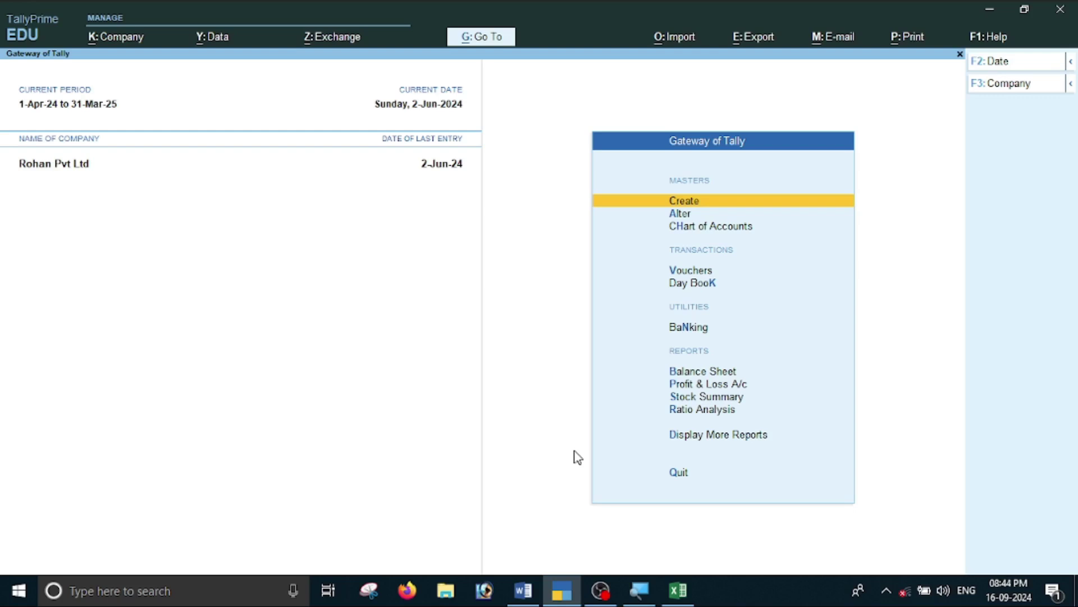
Open Rohan Pvt Ltd for alteration and keep user access control set to Yes in its F12 configuration.
click(1001, 93)
key(Up)
key(Up)
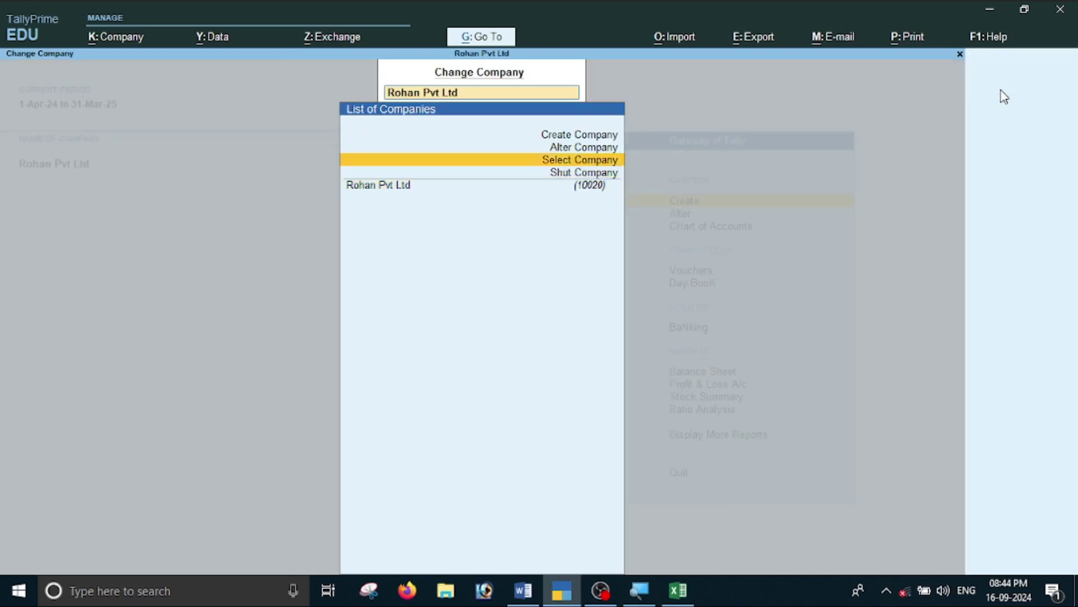
key(Return)
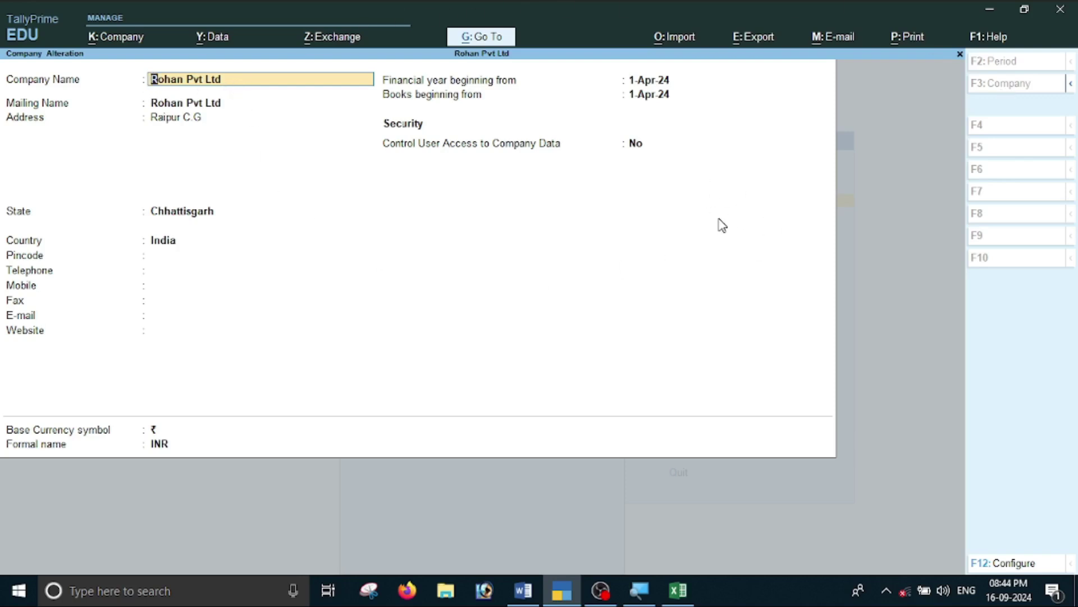
key(F12)
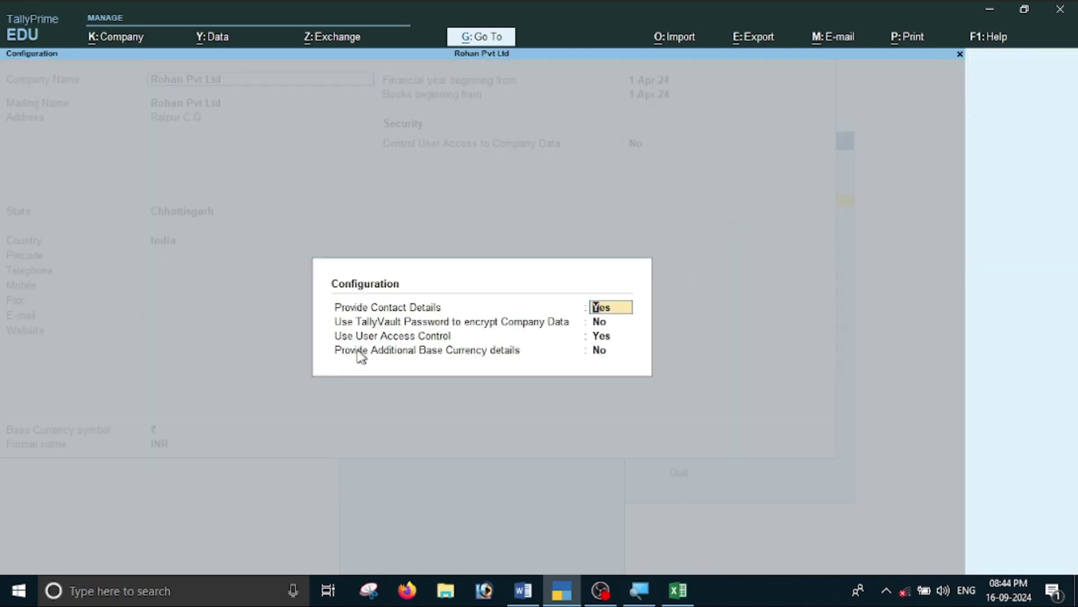
click(604, 337)
key(y)
key(Return)
key(Return)
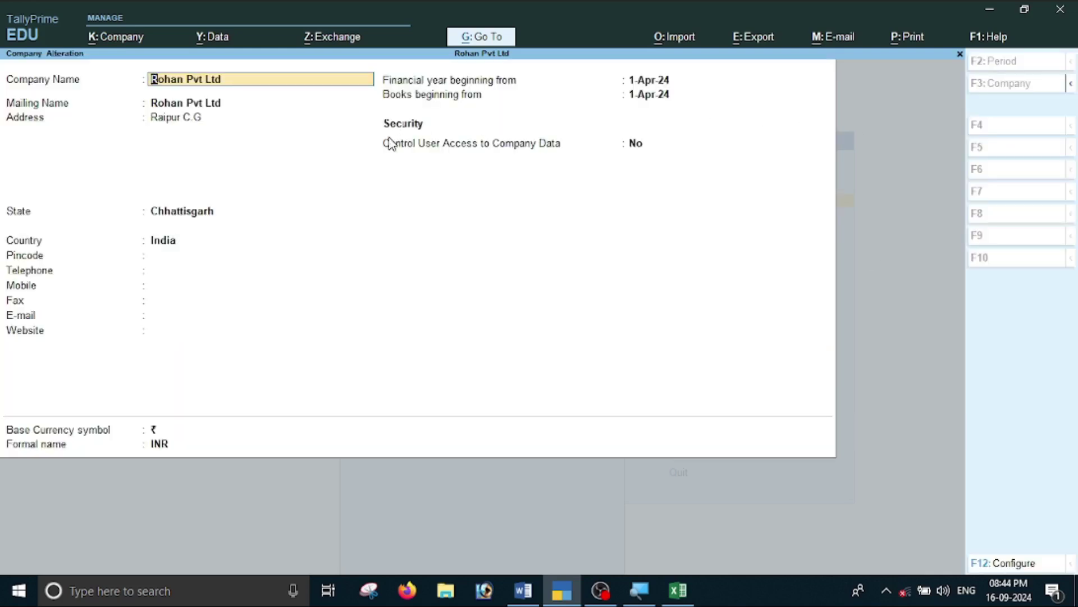
Turn Control User Access on and enter the administrator username, password and password confirmation.
click(635, 145)
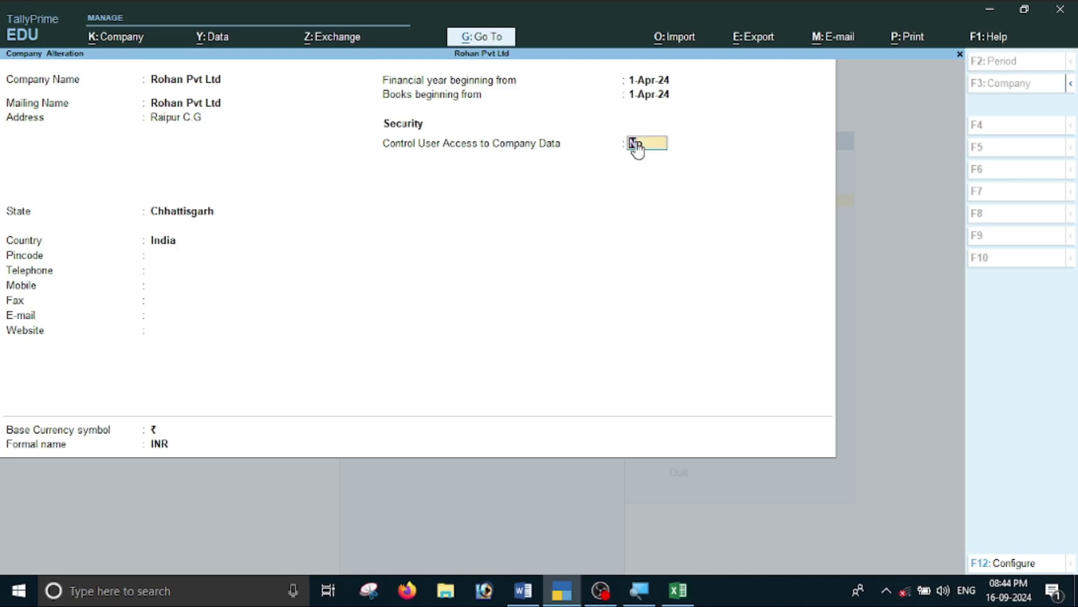
key(y)
key(Return)
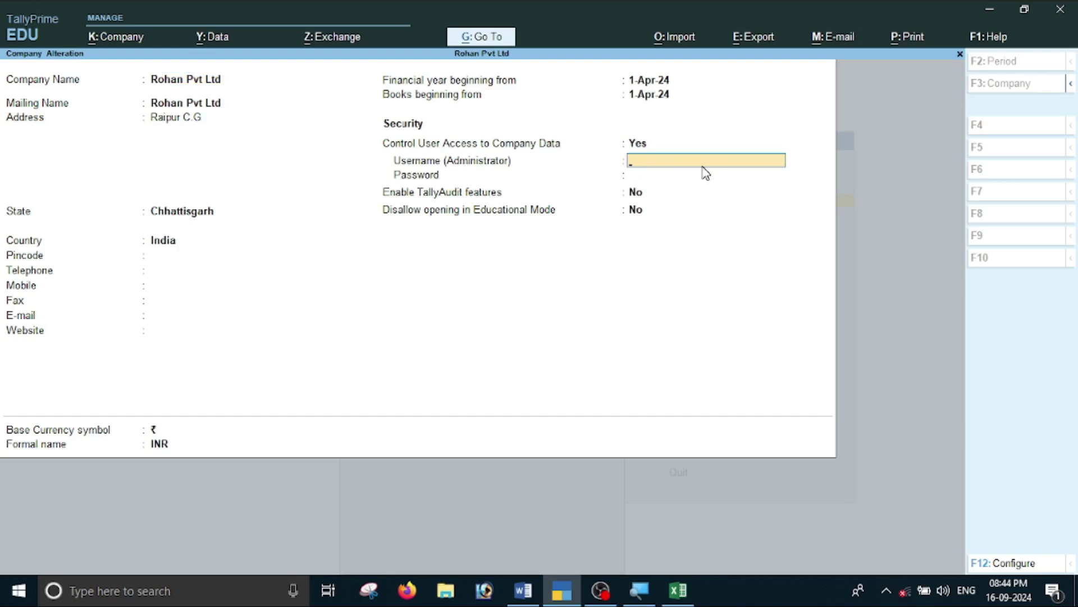
text(pg)
key(Return)
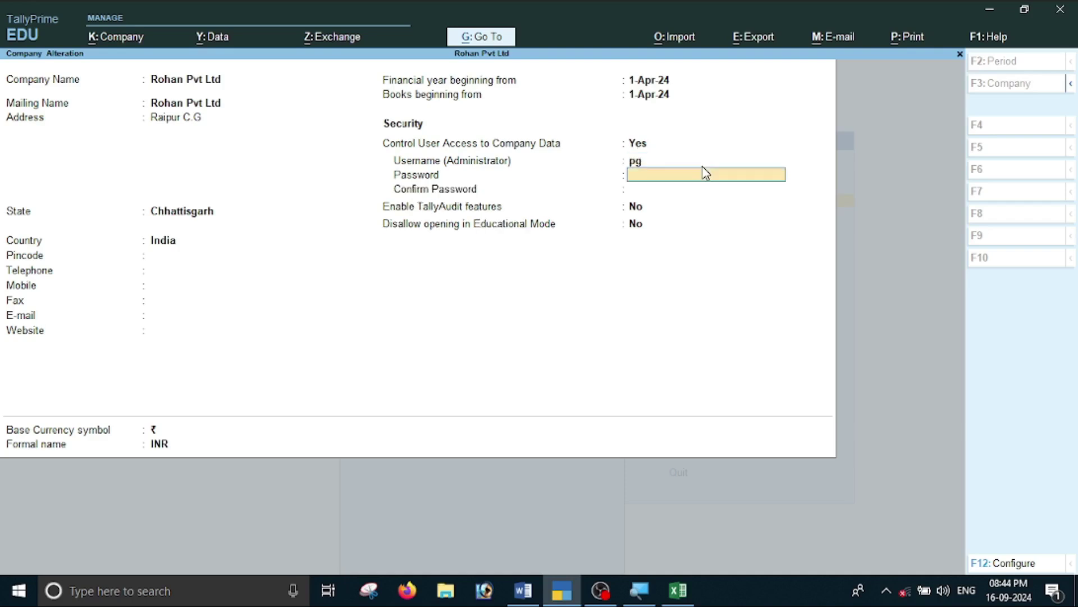
text(***)
key(Return)
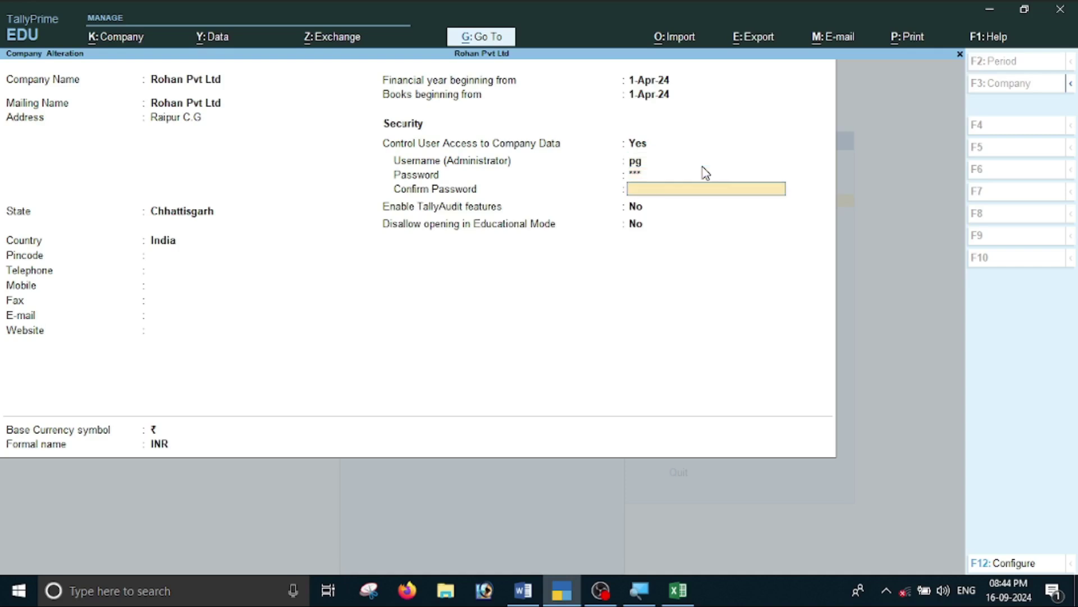
text(***)
key(Return)
key(Return)
key(Return)
key(Return)
key(Return)
key(Return)
key(Return)
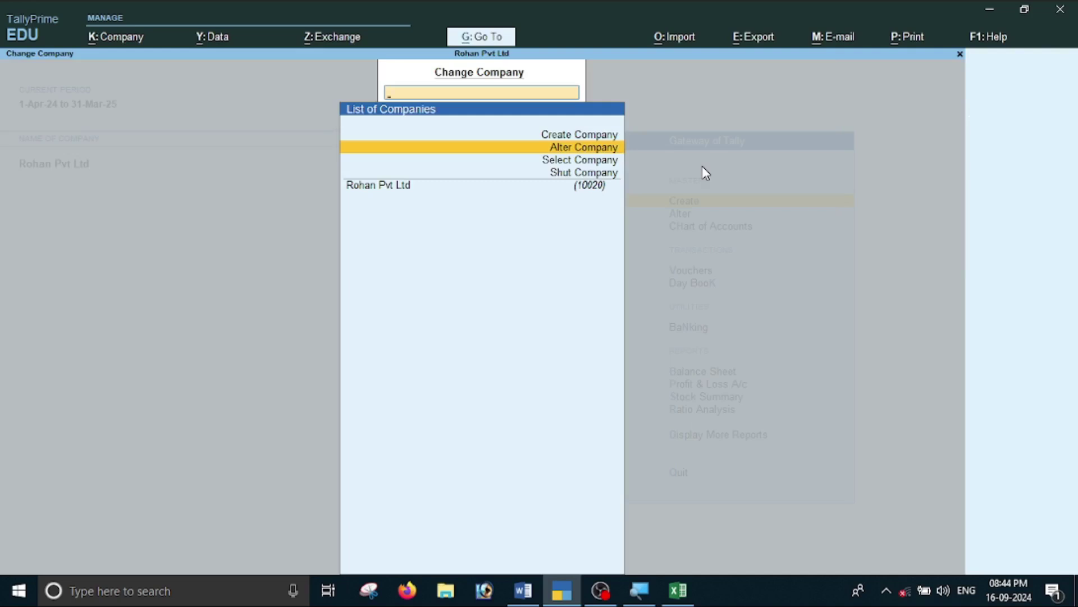
Quit TallyPrime, minimise Excel and Word, and refresh the desktop.
key(Escape)
key(Escape)
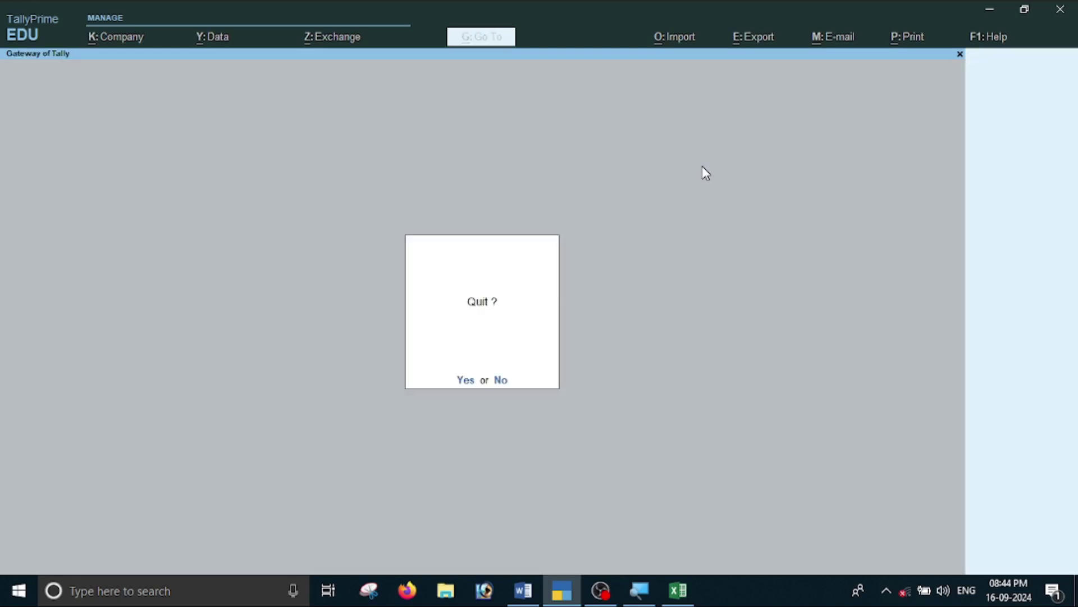
key(Return)
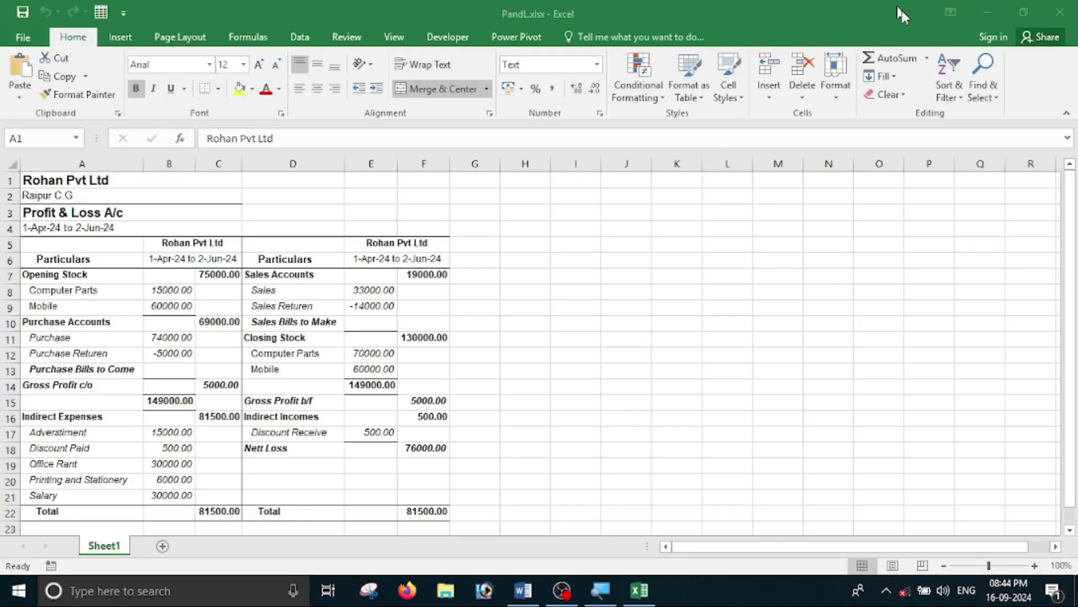
click(997, 6)
click(989, 13)
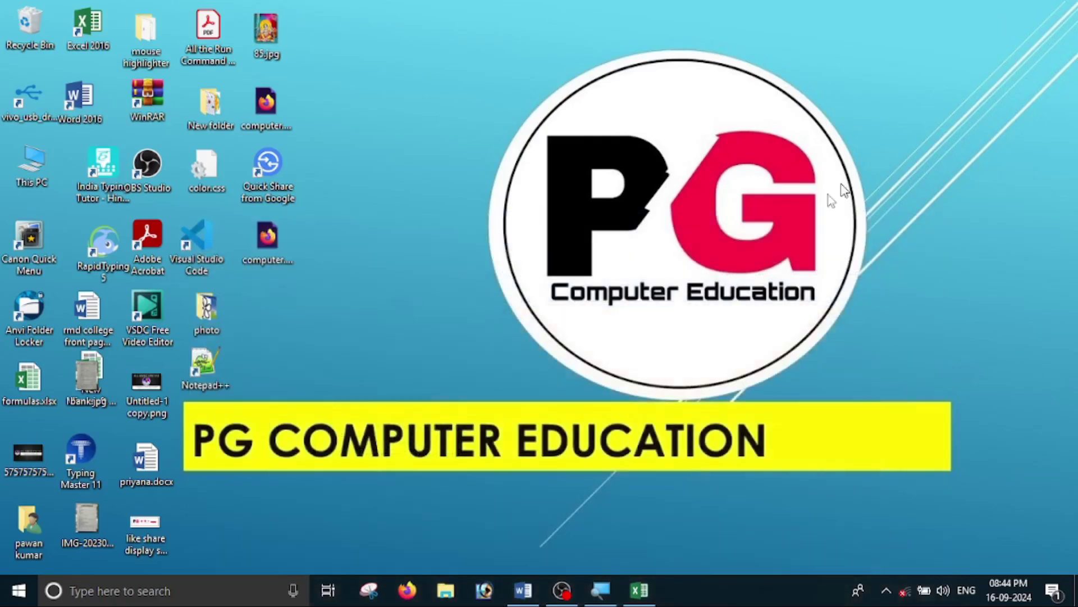
right_click(642, 63)
click(689, 132)
Relaunch TallyPrime from Windows search and continue in Educational Mode to the company list.
click(159, 597)
text(tall)
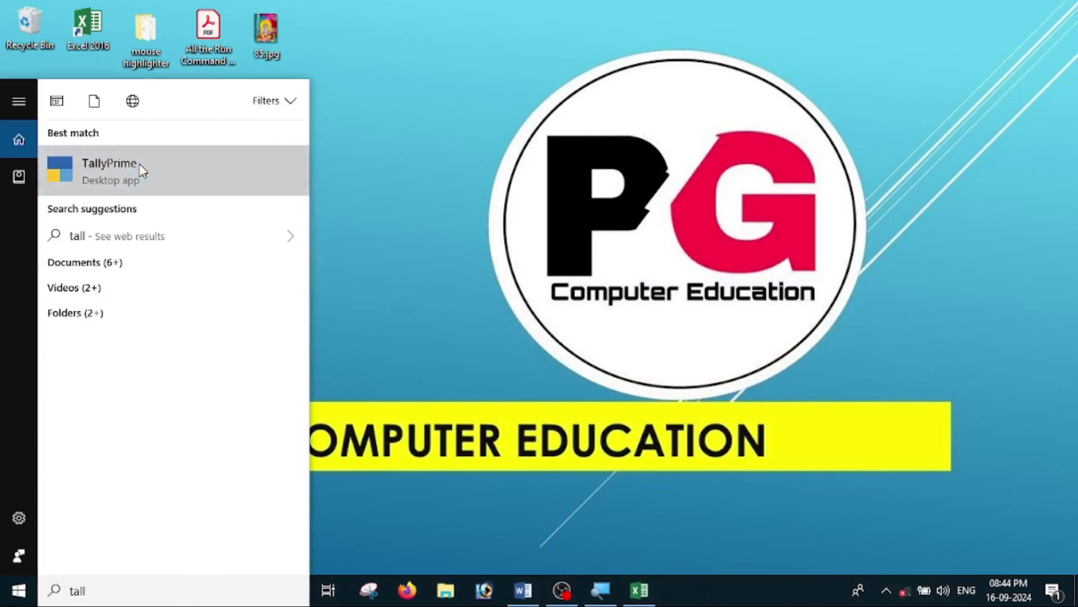
click(141, 168)
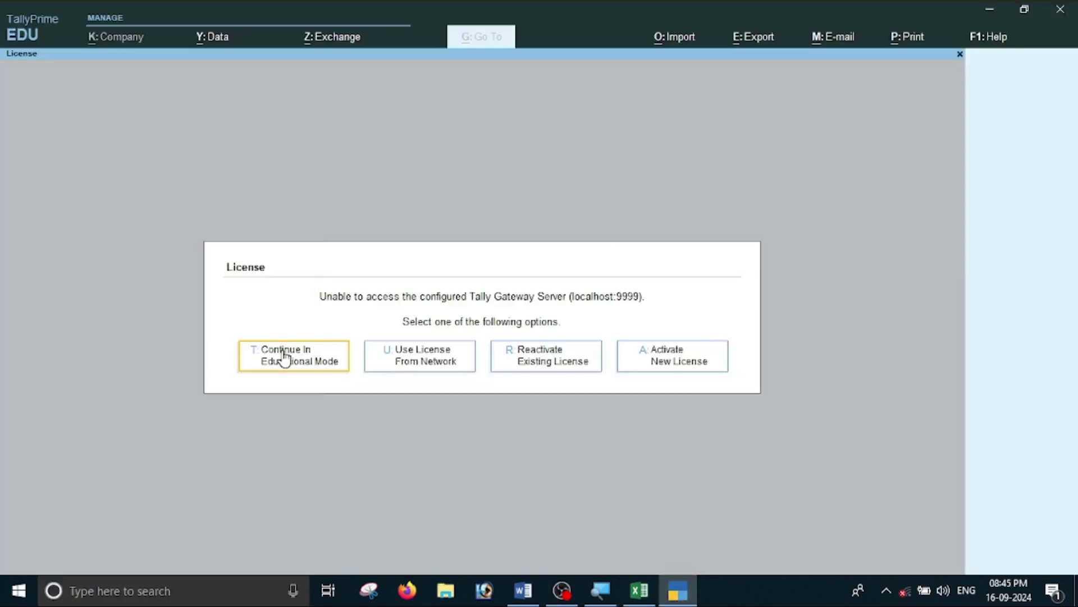
click(285, 355)
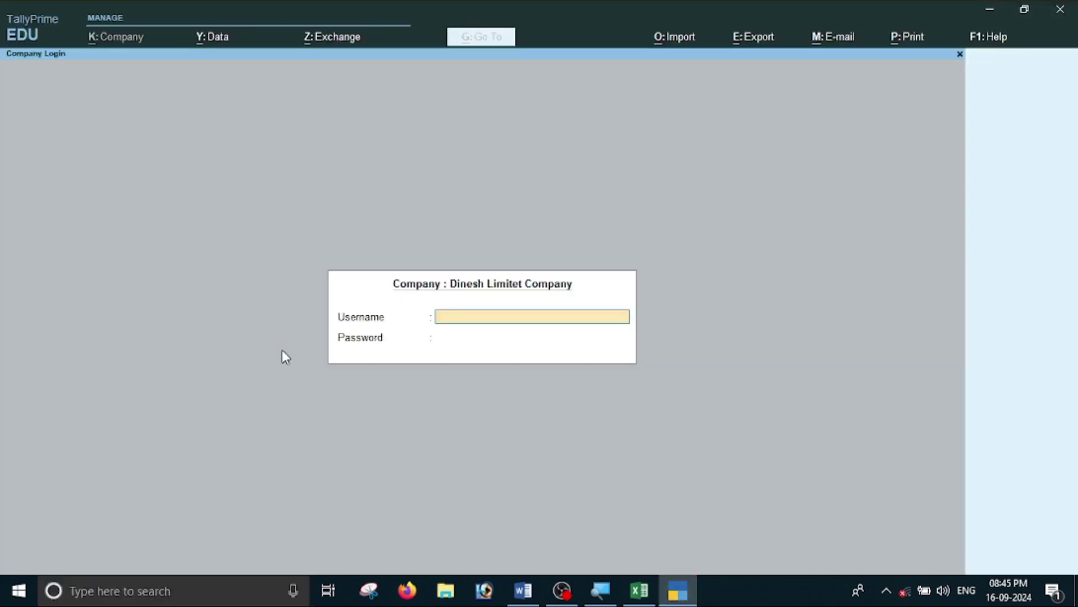
click(496, 321)
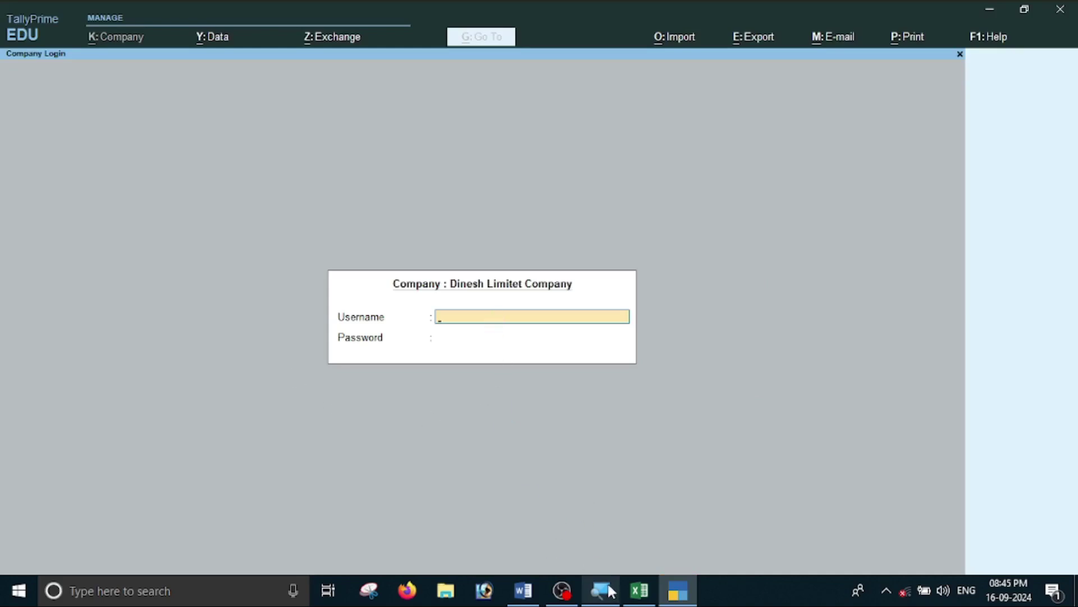
key(Escape)
Select Rohan Pvt Ltd and log in with the administrator username and password, then return to Word.
click(523, 590)
scroll(517, 534, up, 15)
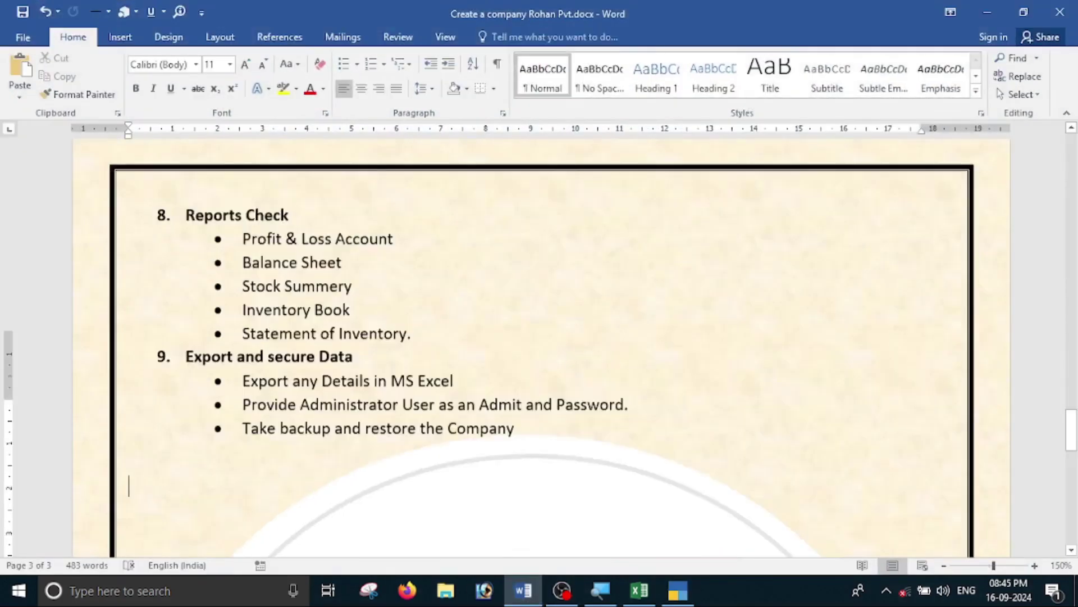
scroll(616, 310, up, 20)
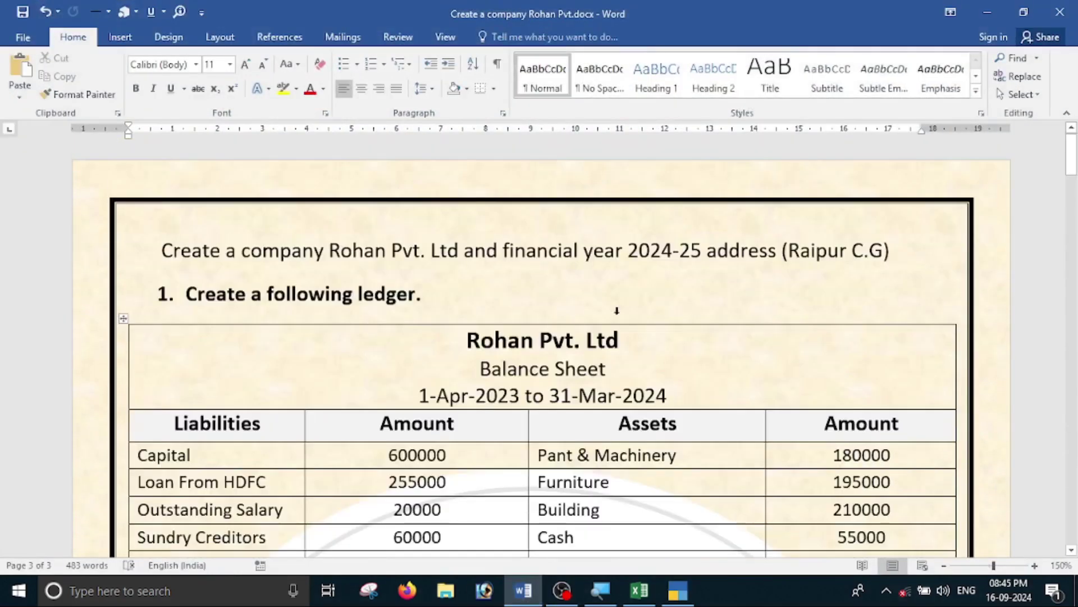
key(alt+Tab)
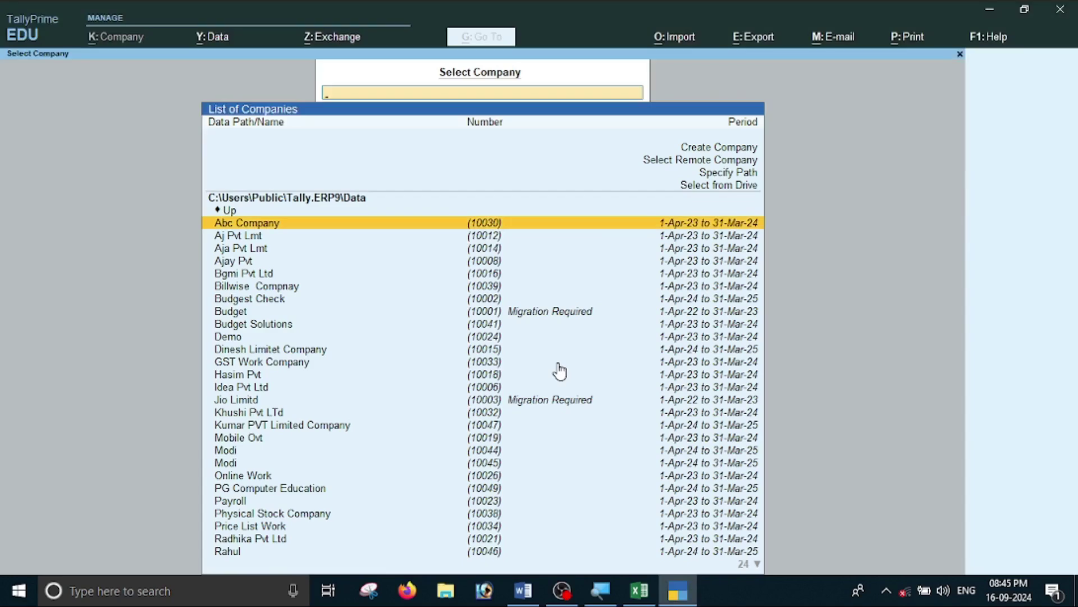
text(roh)
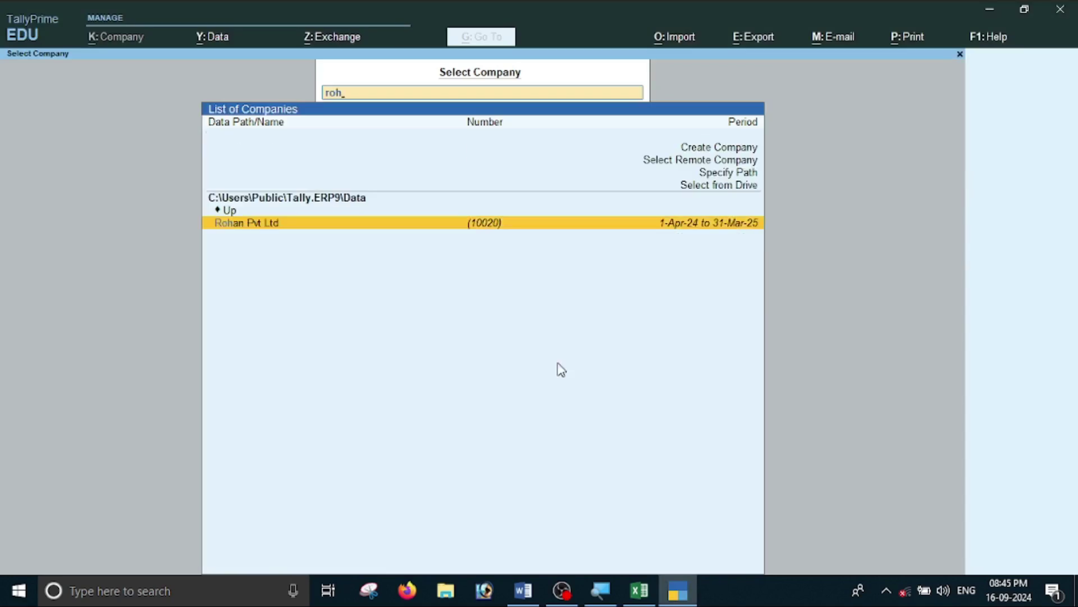
key(Return)
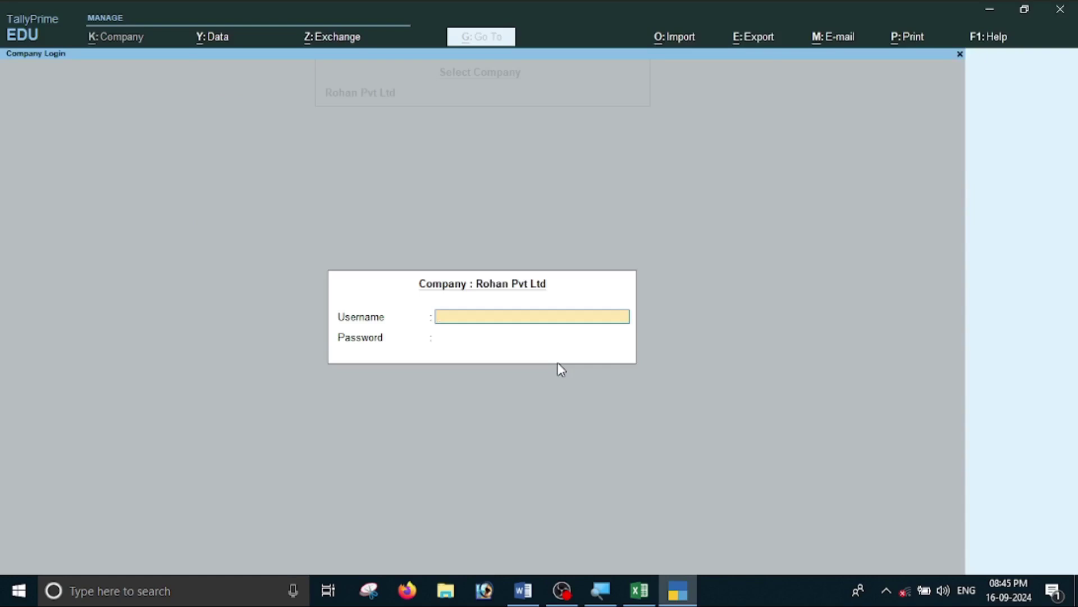
text(pg)
key(Return)
text(***)
key(Return)
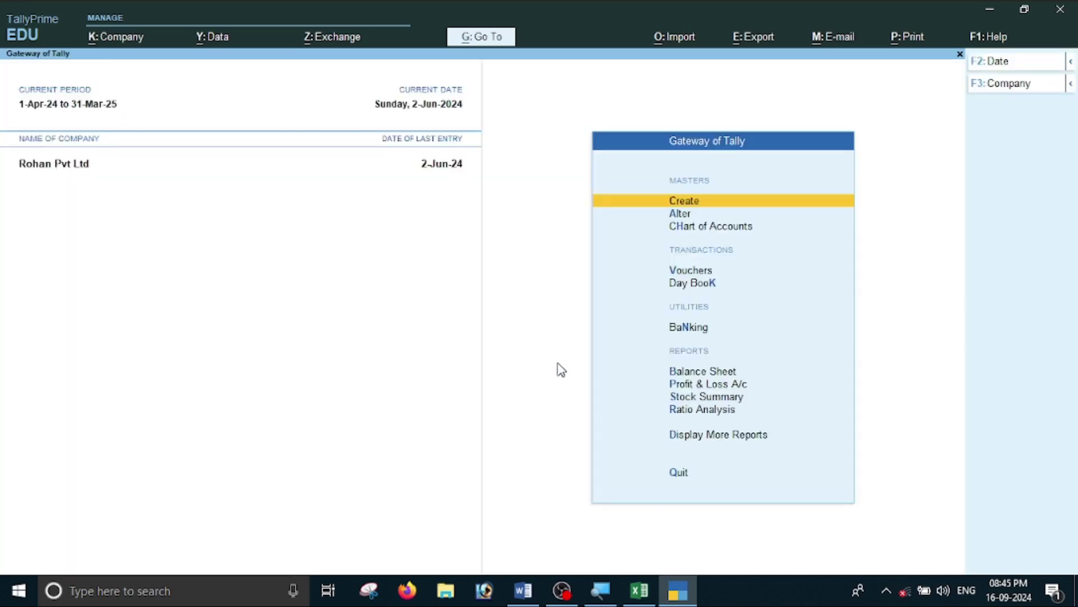
key(alt+Tab)
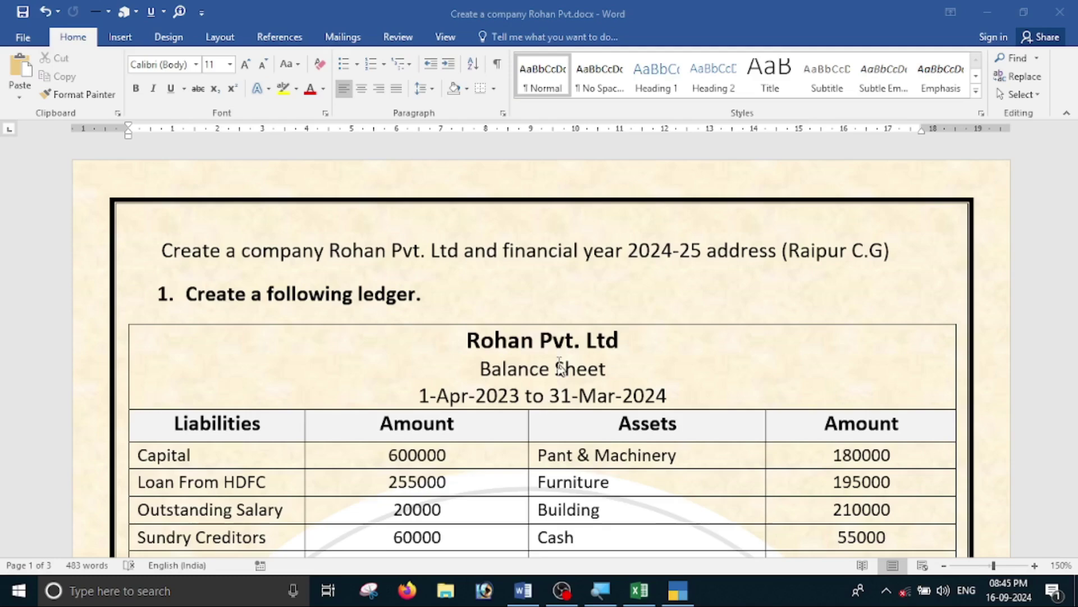
Review item 9's 'Take backup and restore the Company' task in Word, then return to TallyPrime.
scroll(562, 369, down, 20)
scroll(541, 348, down, 20)
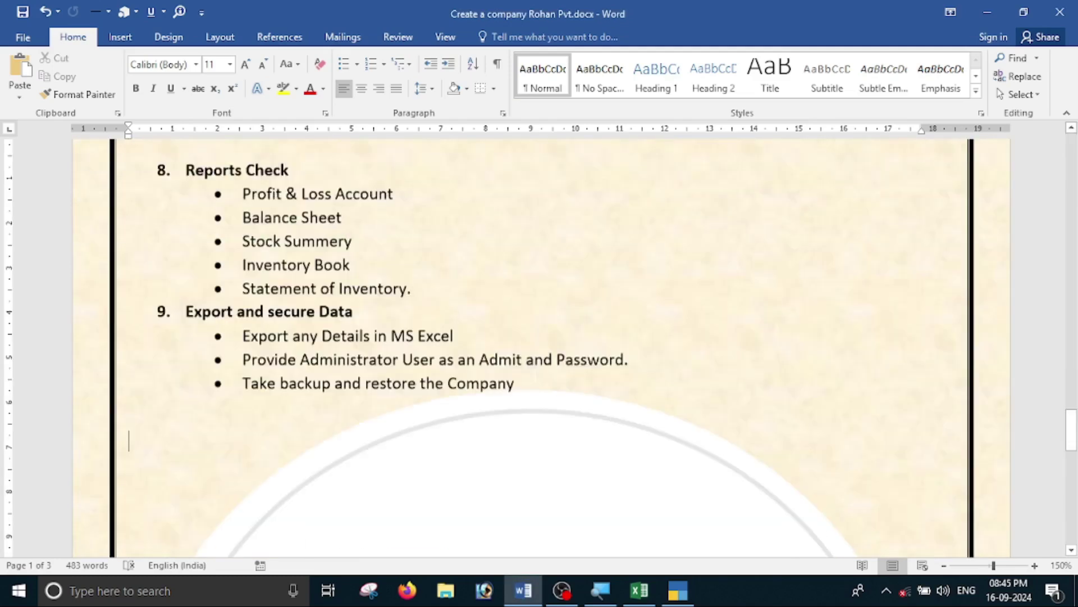
scroll(542, 348, up, 11)
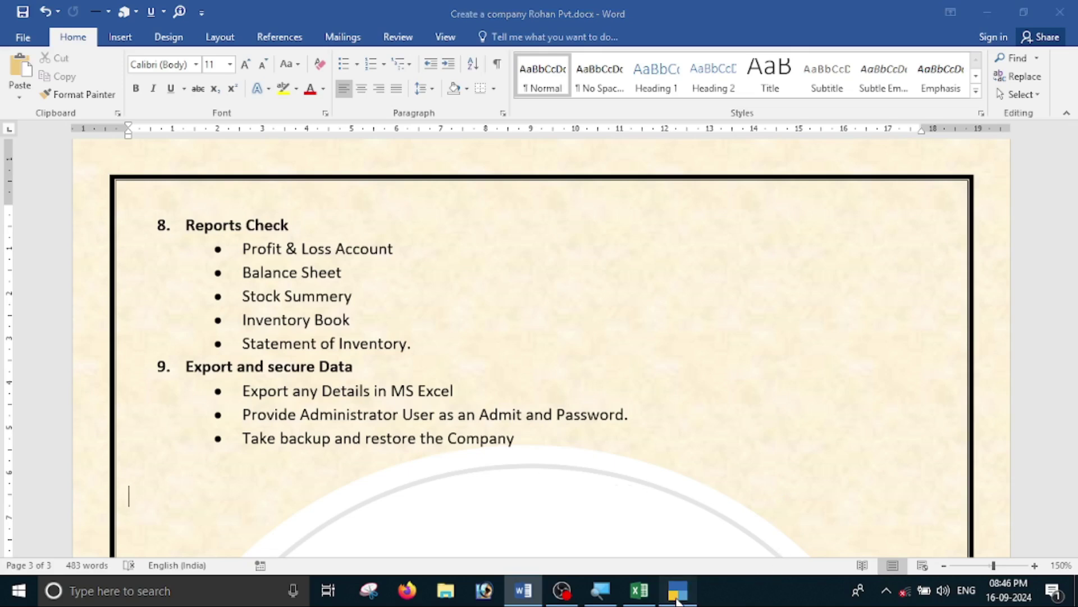
click(678, 589)
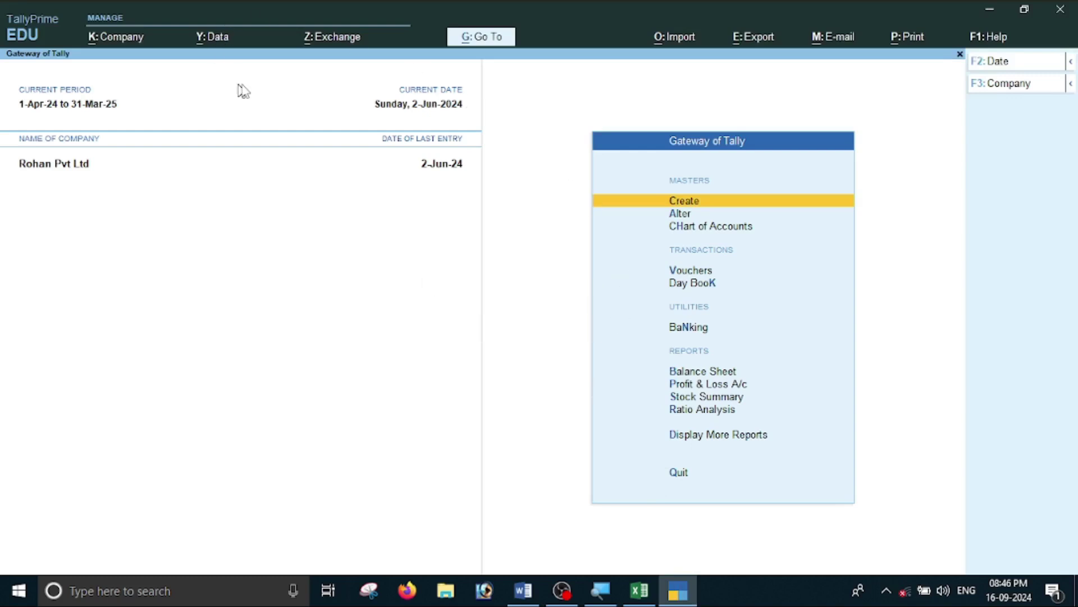
Start a company backup and select Rohan Pvt Ltd as the company to back up.
click(218, 44)
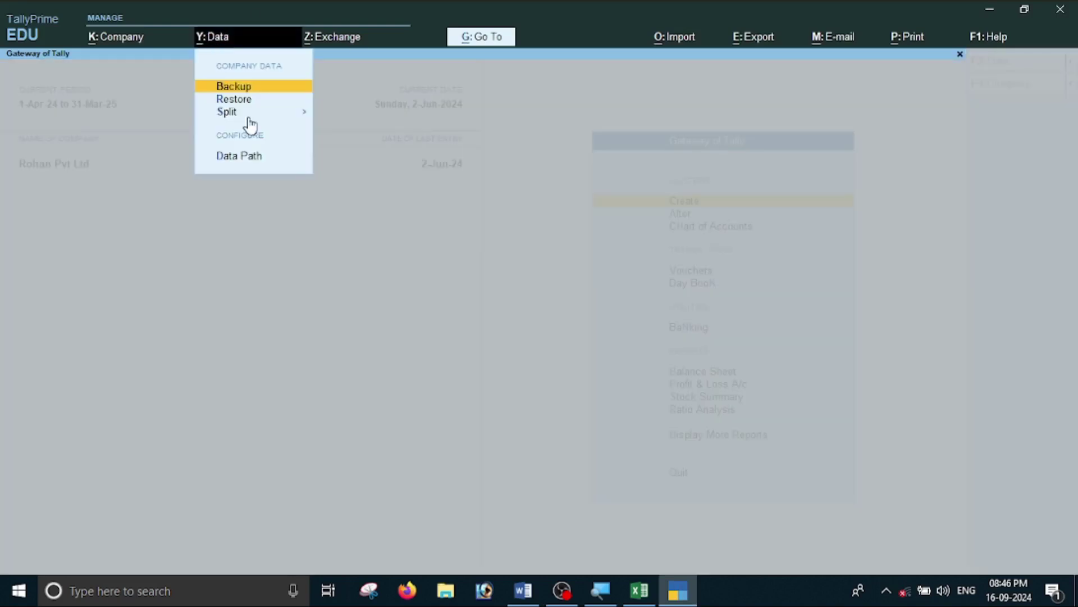
click(246, 86)
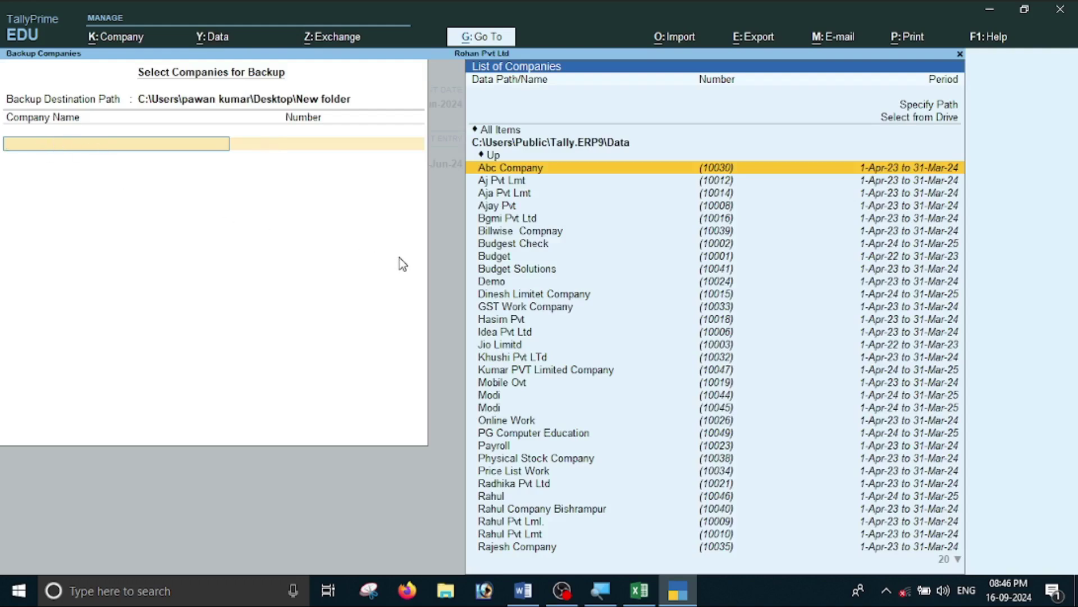
click(523, 590)
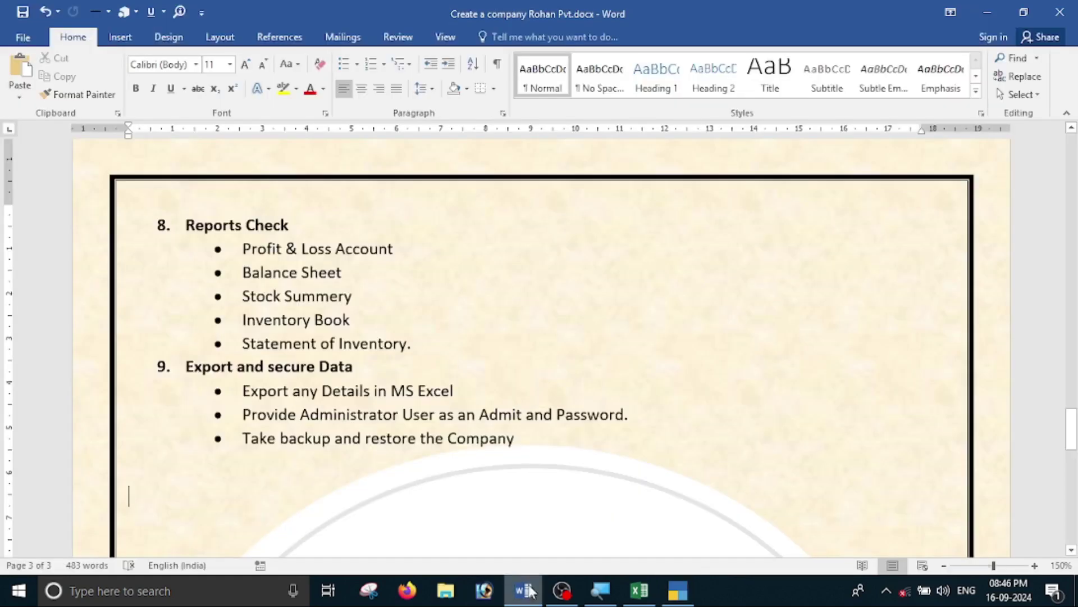
scroll(539, 281, up, 5)
scroll(431, 236, up, 20)
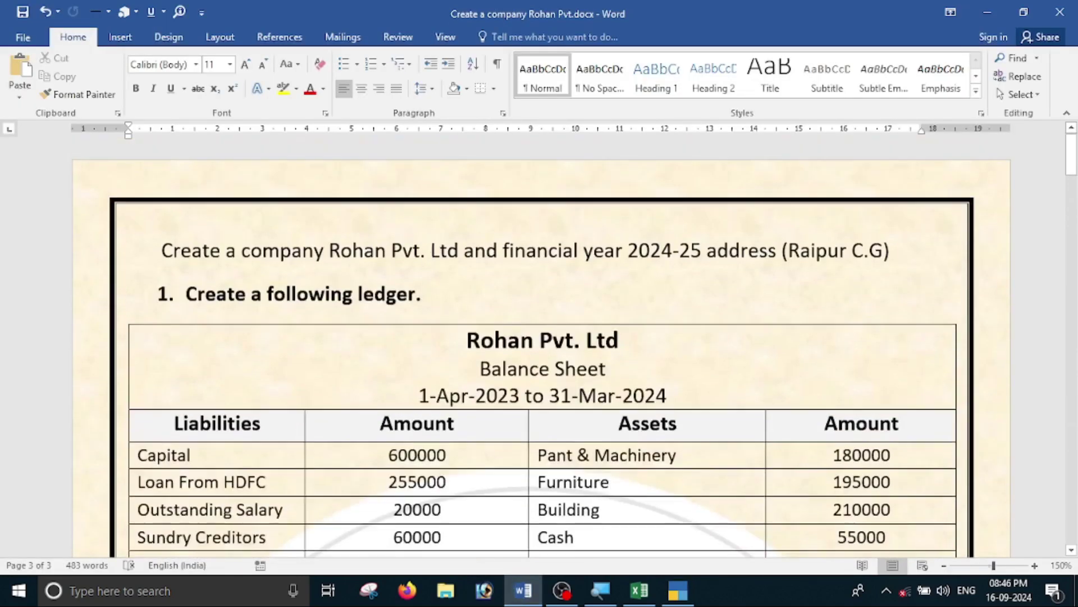
key(alt+Tab)
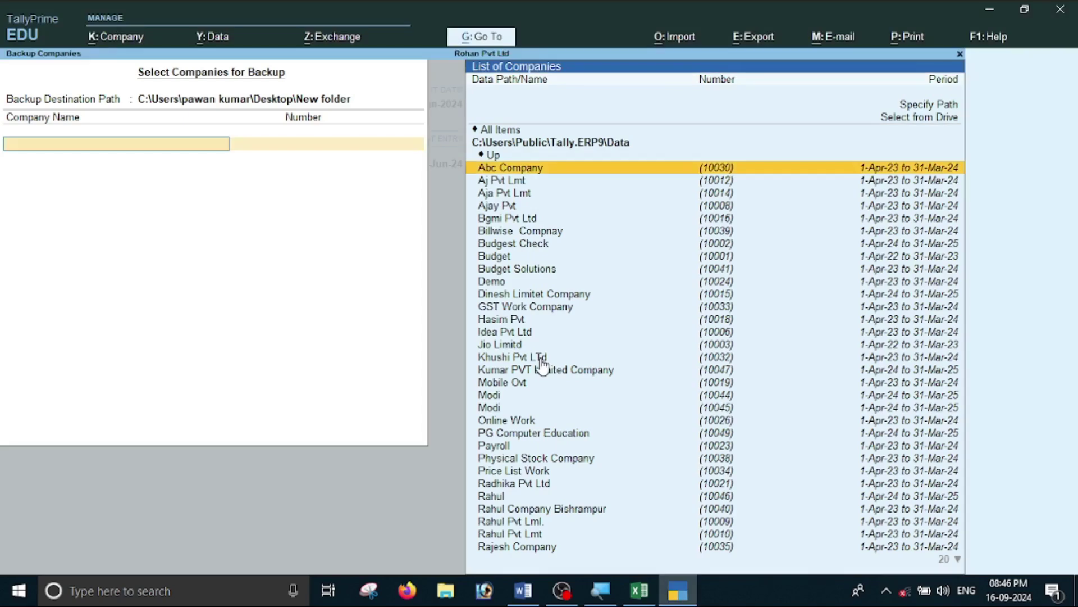
text(ro)
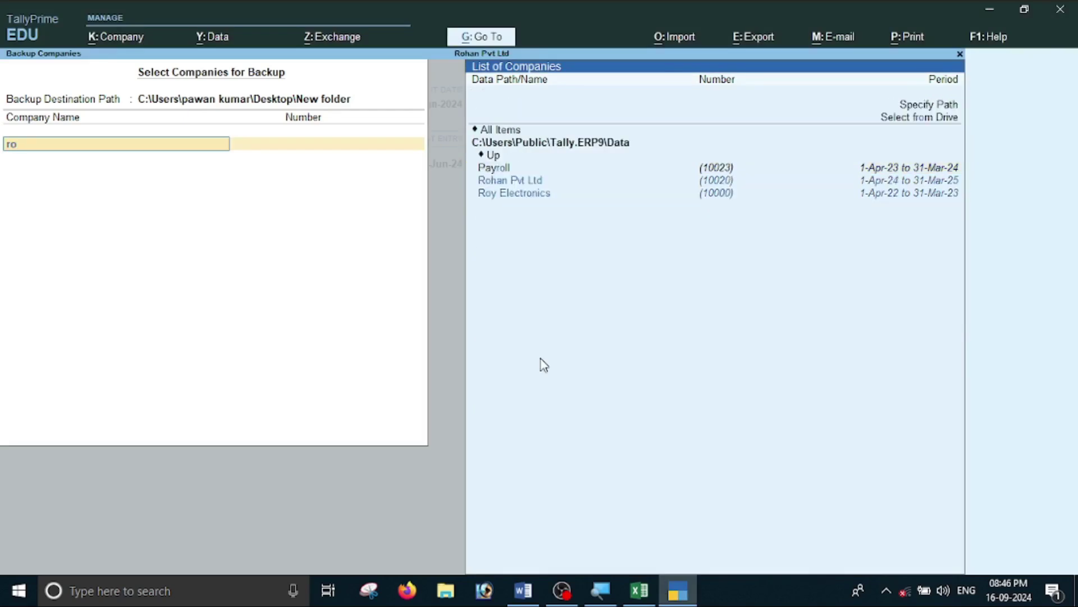
key(Return)
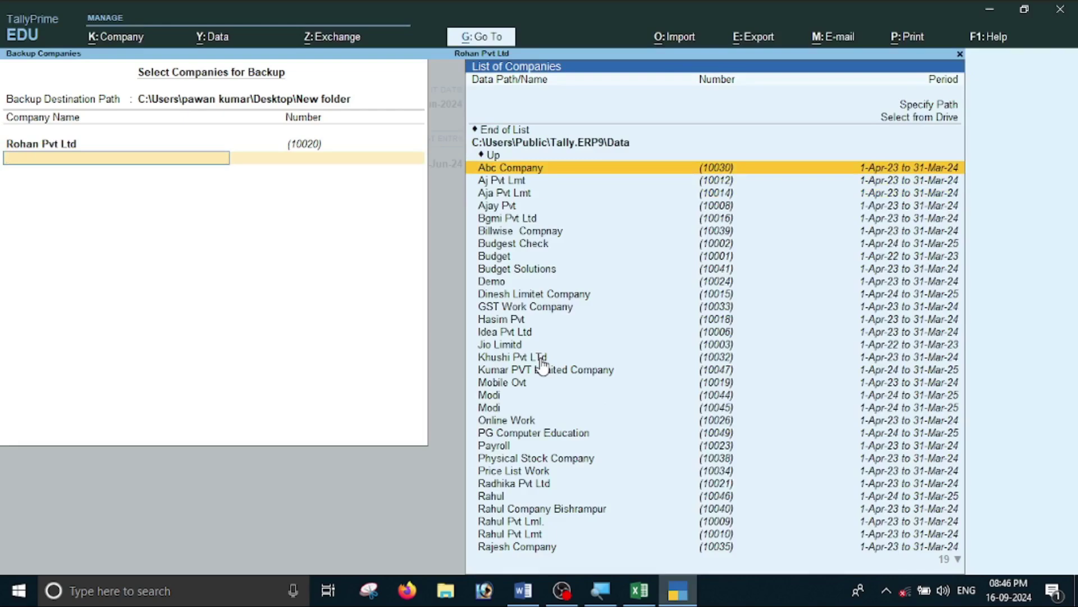
Set the backup destination path to the New folder on the Desktop.
click(340, 104)
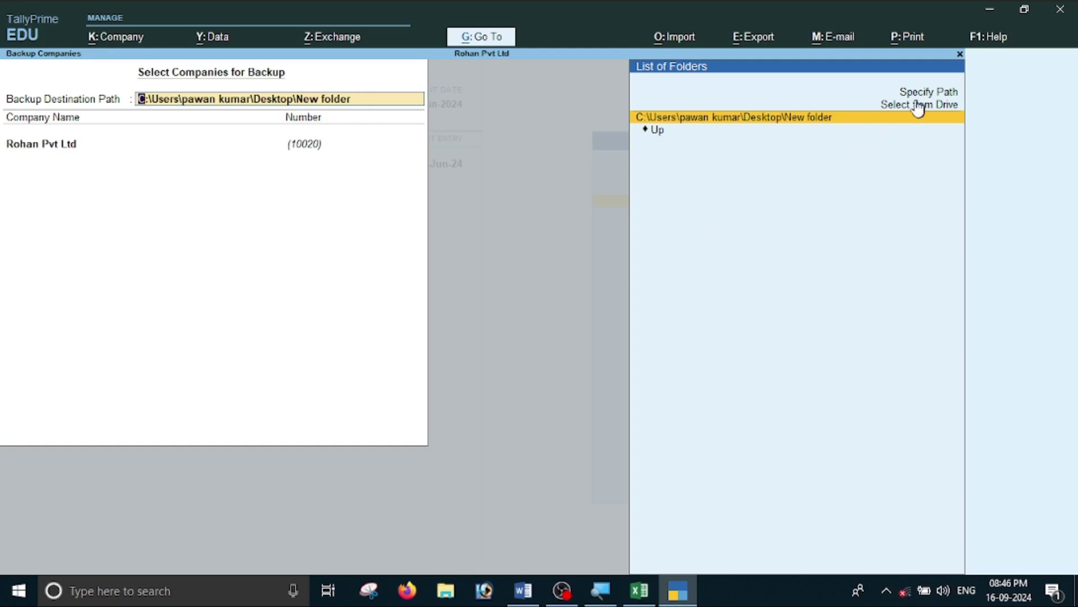
key(Up)
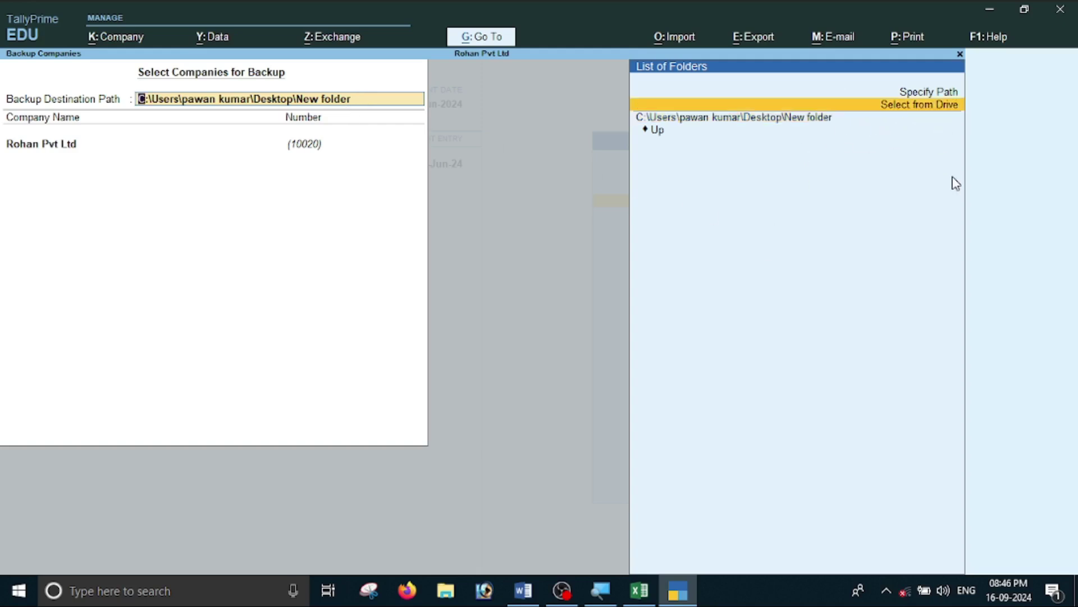
key(Return)
key(Down)
key(Down)
key(Down)
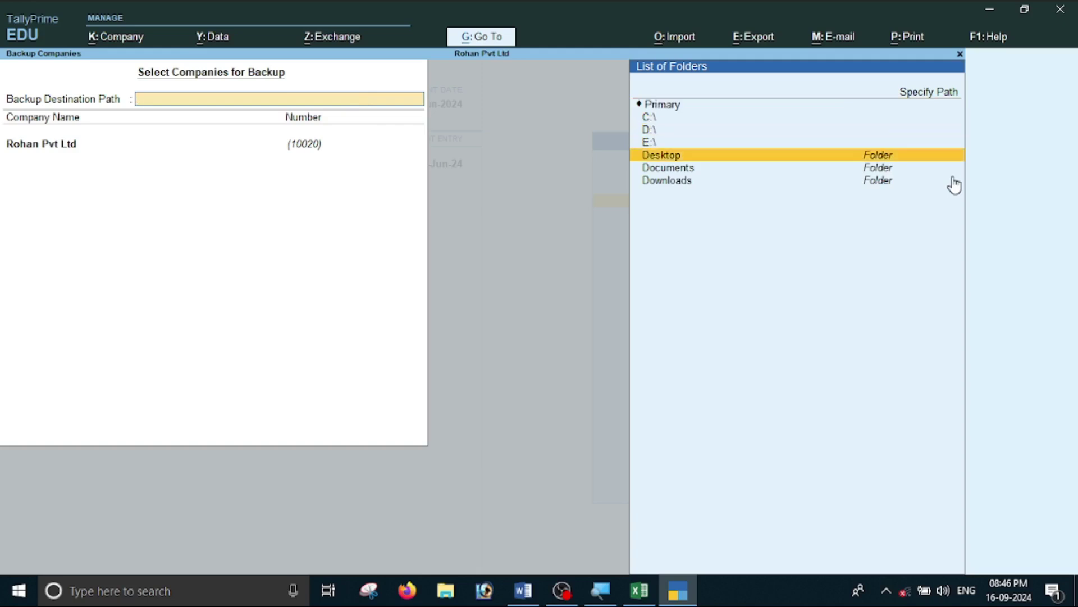
key(Down)
key(Down)
key(Up)
key(Up)
key(Return)
key(Down)
key(Down)
key(Up)
key(Down)
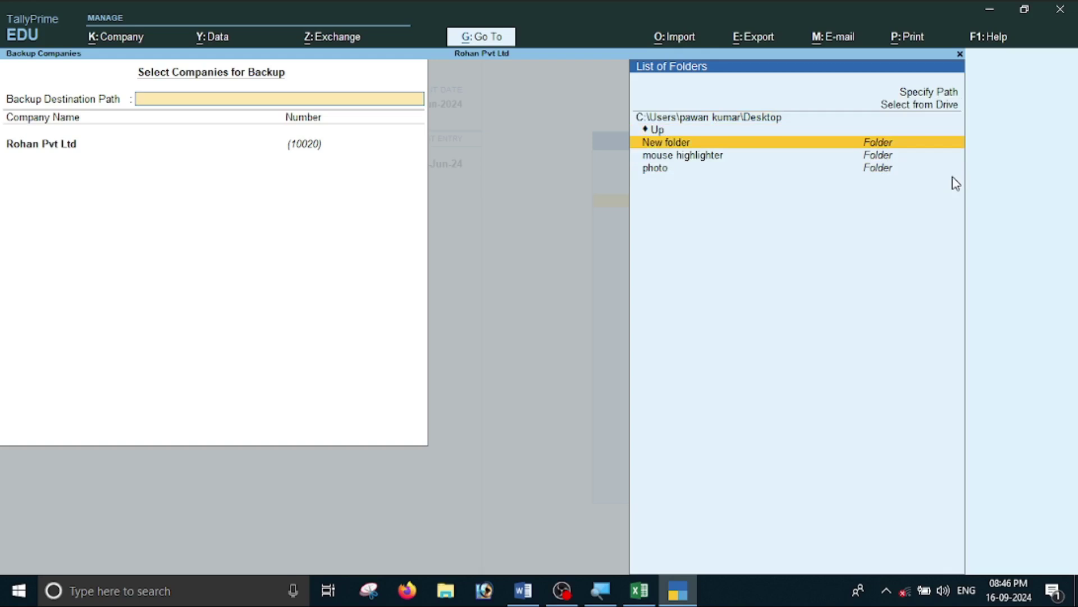
key(Return)
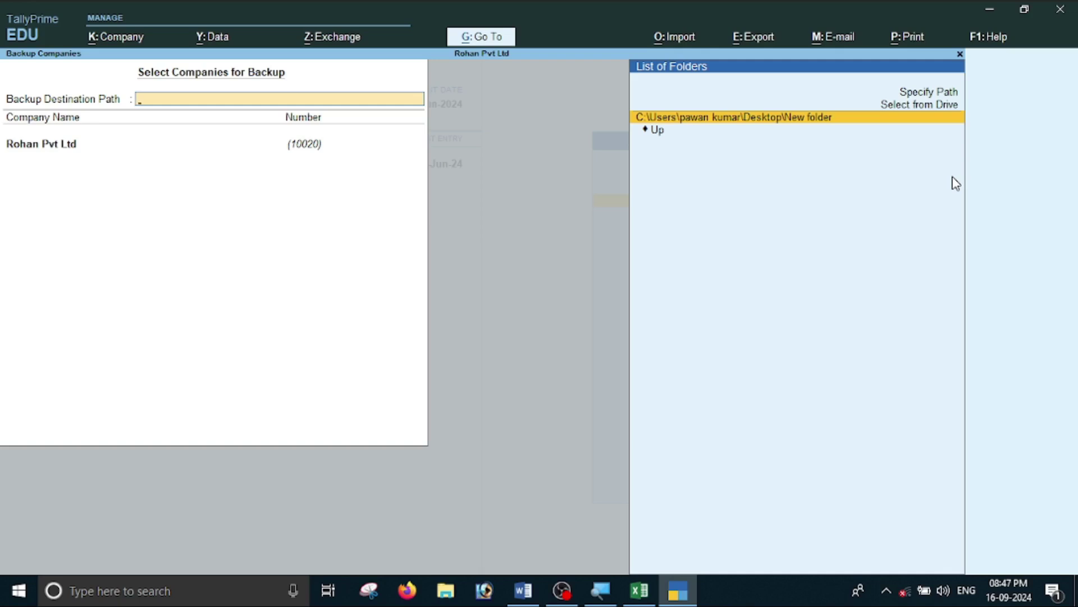
key(Return)
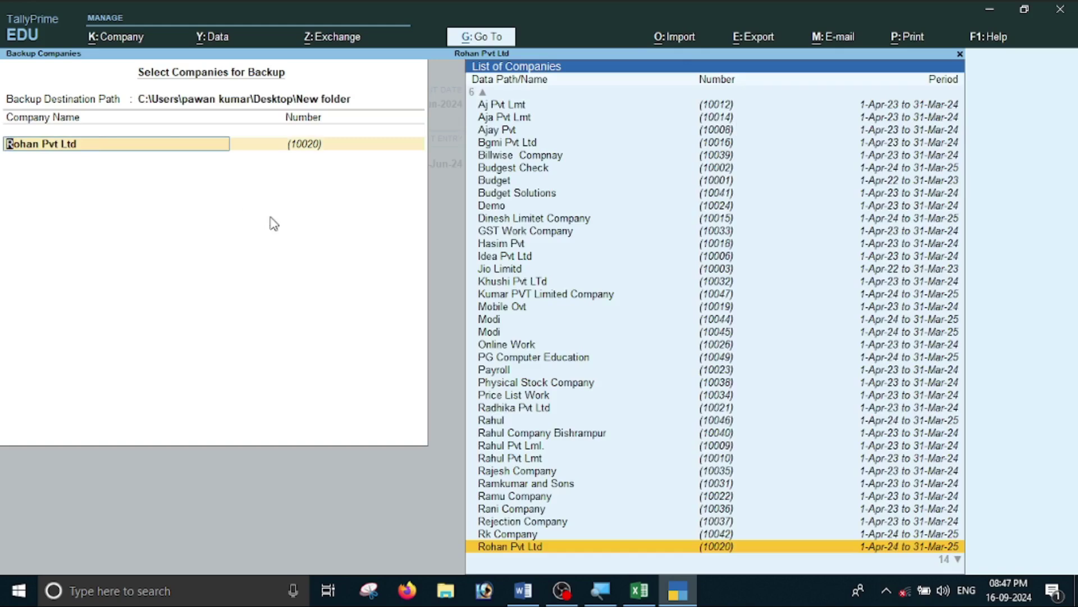
Confirm Rohan Pvt Ltd as the only company and run the backup.
key(Return)
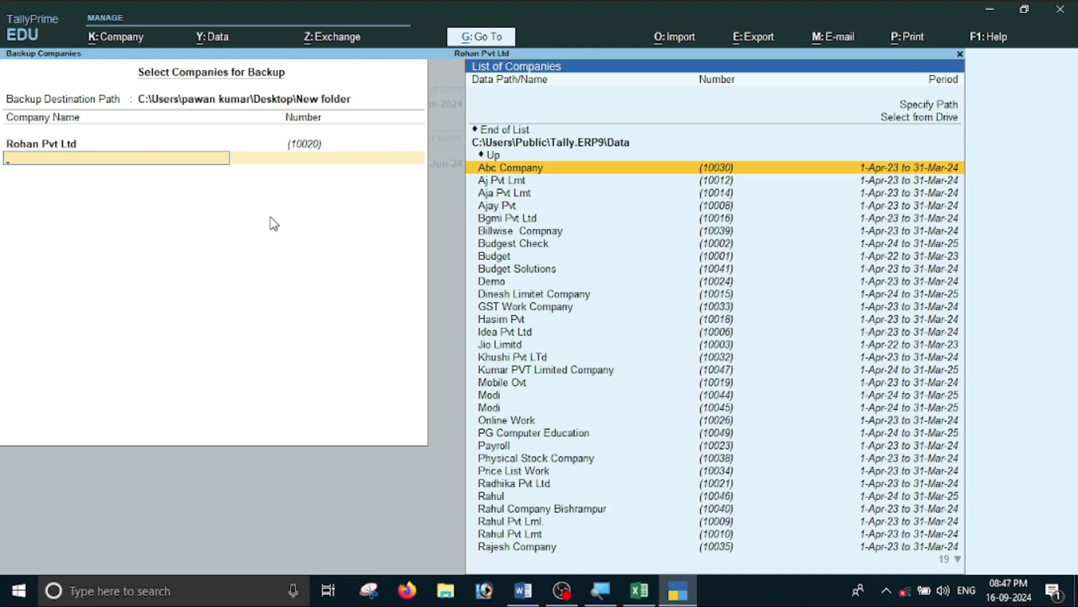
key(Up)
key(Up)
key(Up)
key(Return)
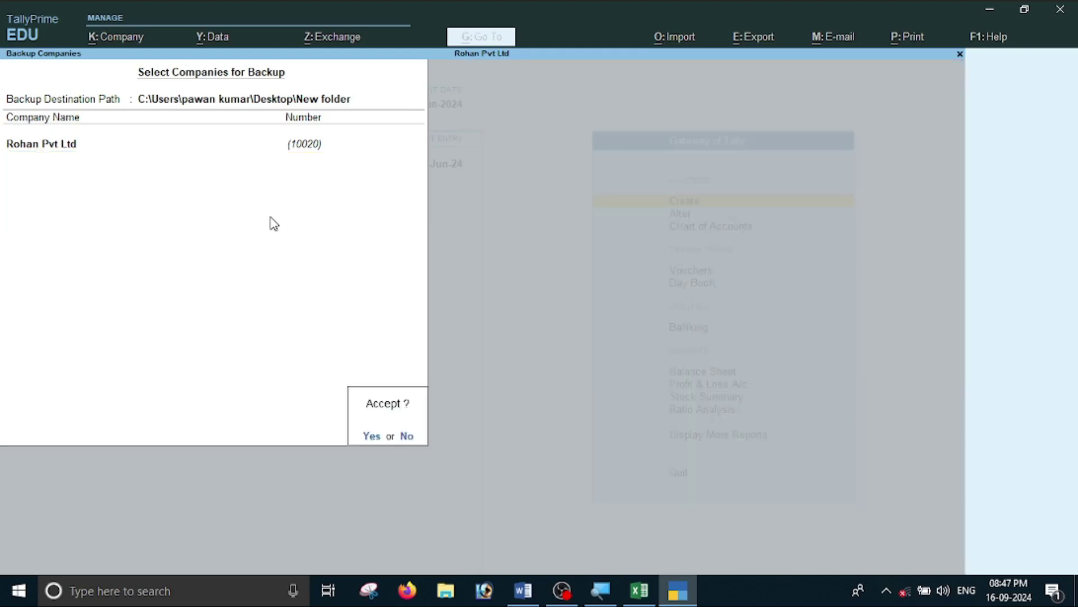
key(Return)
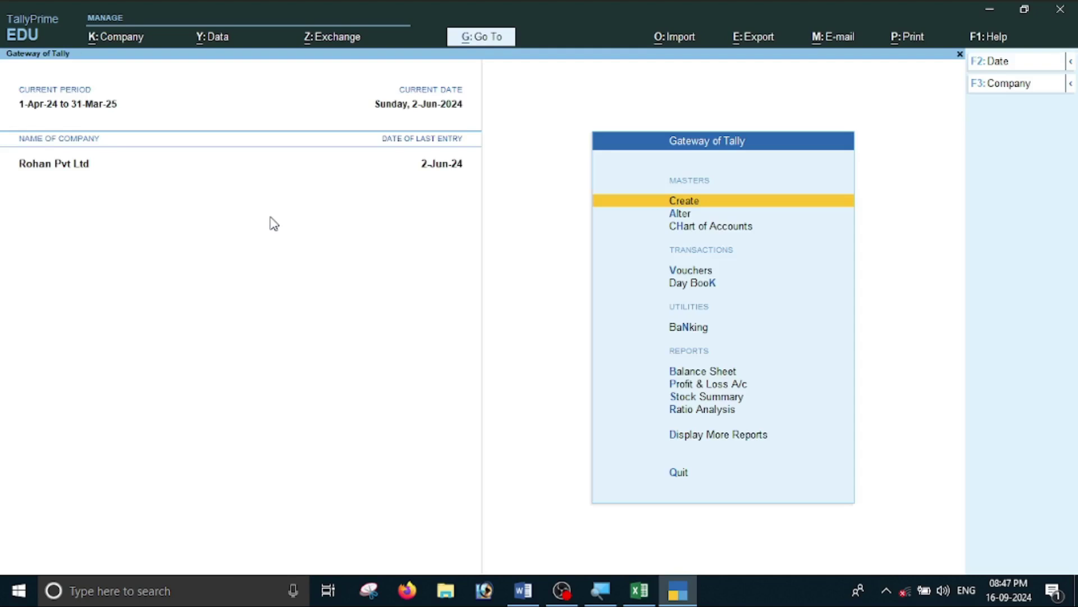
Check the desktop New folder for the TBK900_10020.001 backup archive, then return to TallyPrime.
click(988, 17)
click(990, 12)
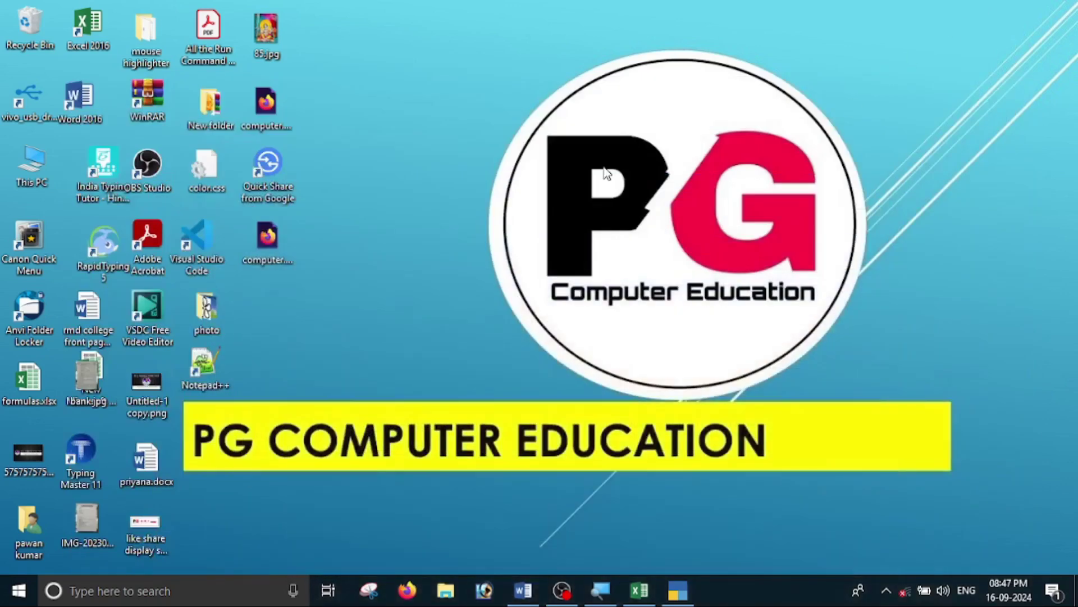
double_click(213, 119)
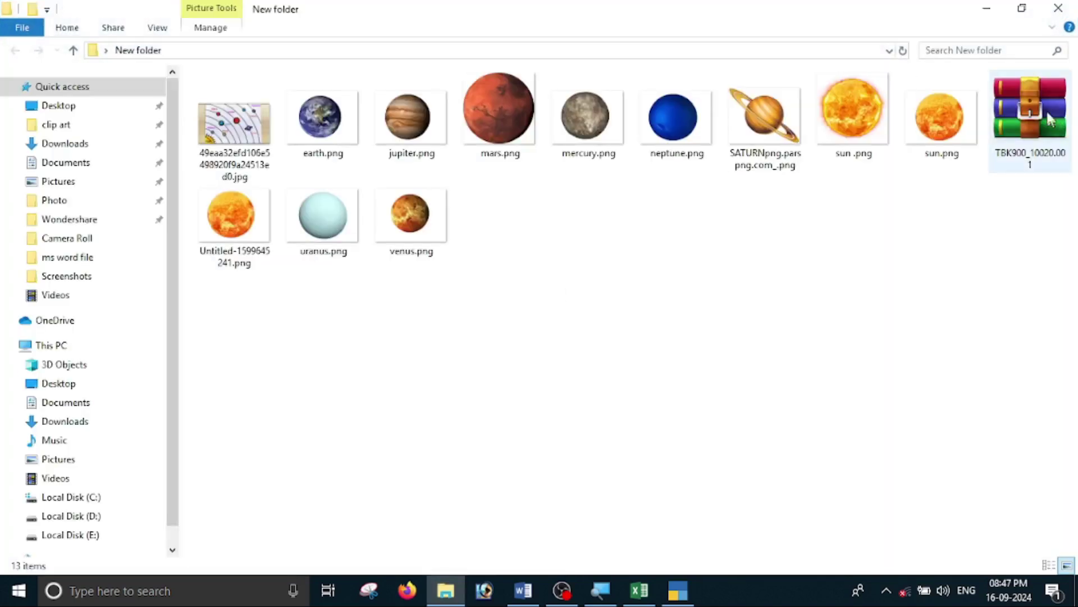
mouse_move(1032, 116)
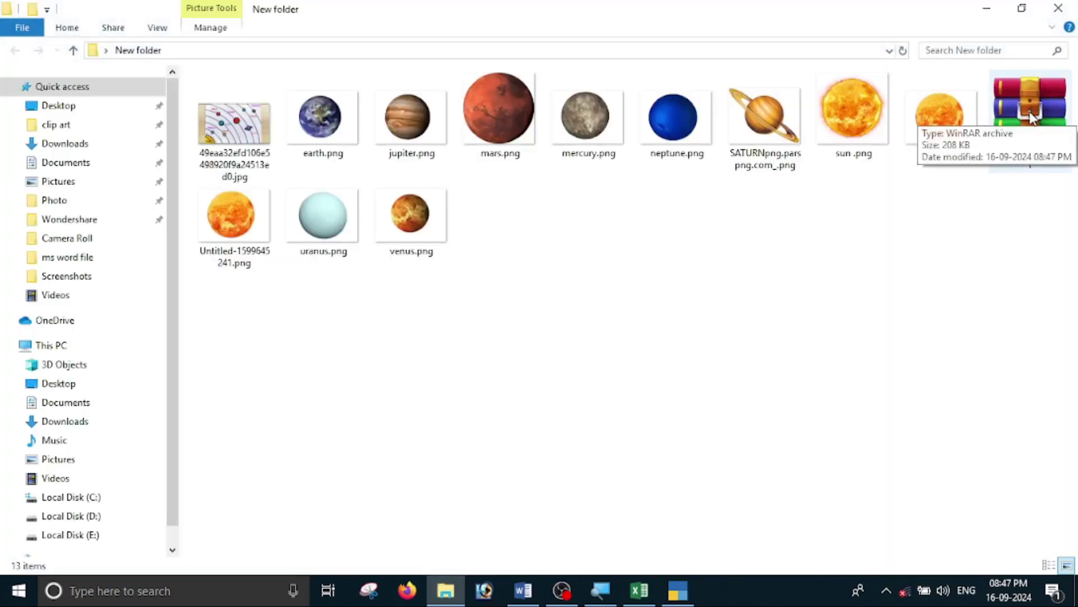
click(987, 13)
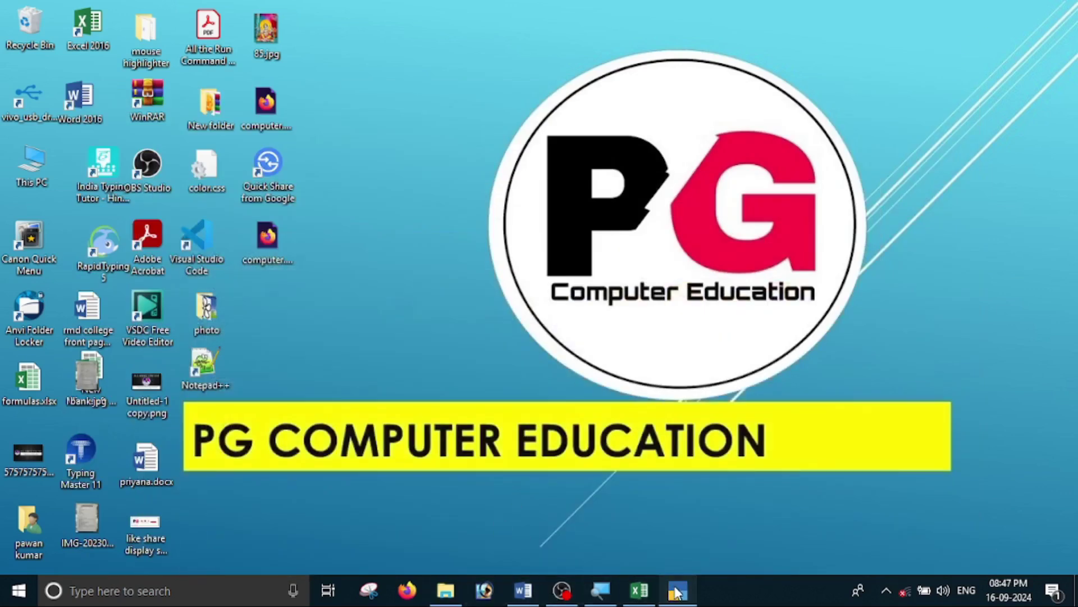
click(677, 592)
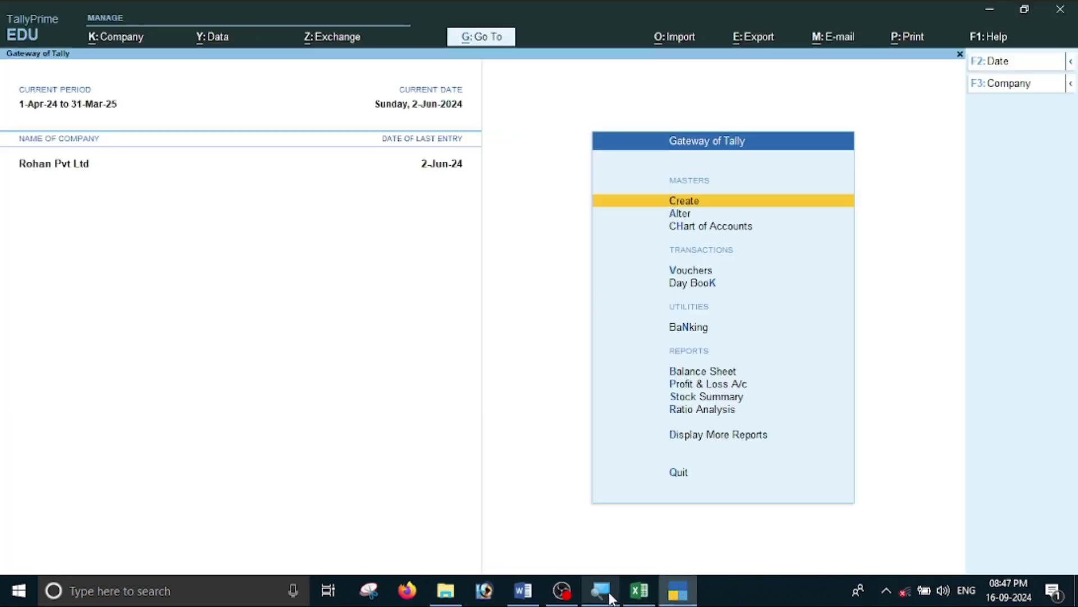
click(523, 591)
scroll(482, 449, down, 10)
scroll(482, 450, down, 15)
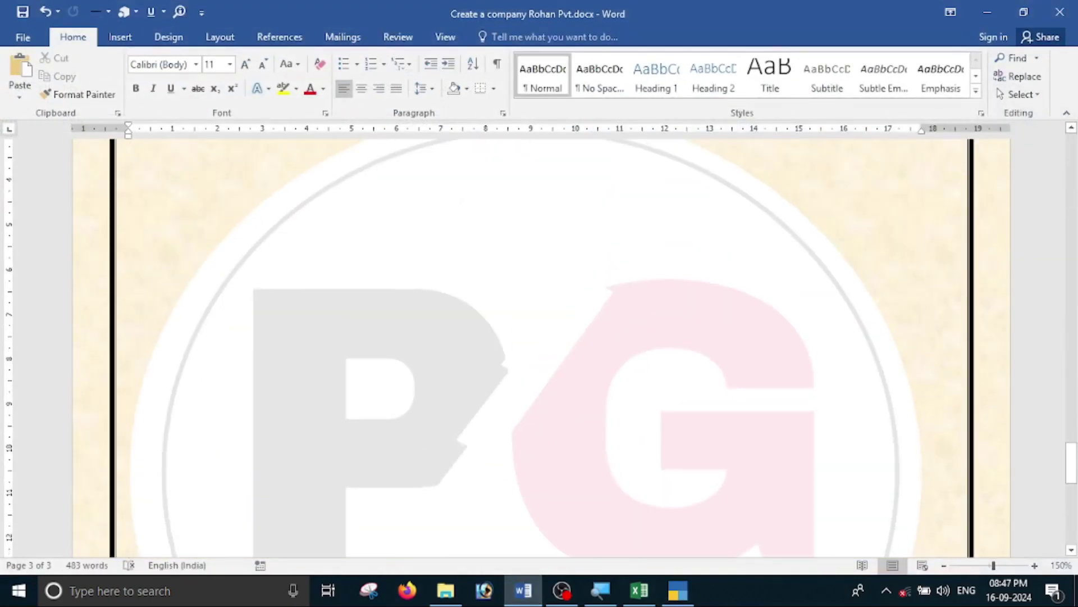
scroll(461, 446, up, 4)
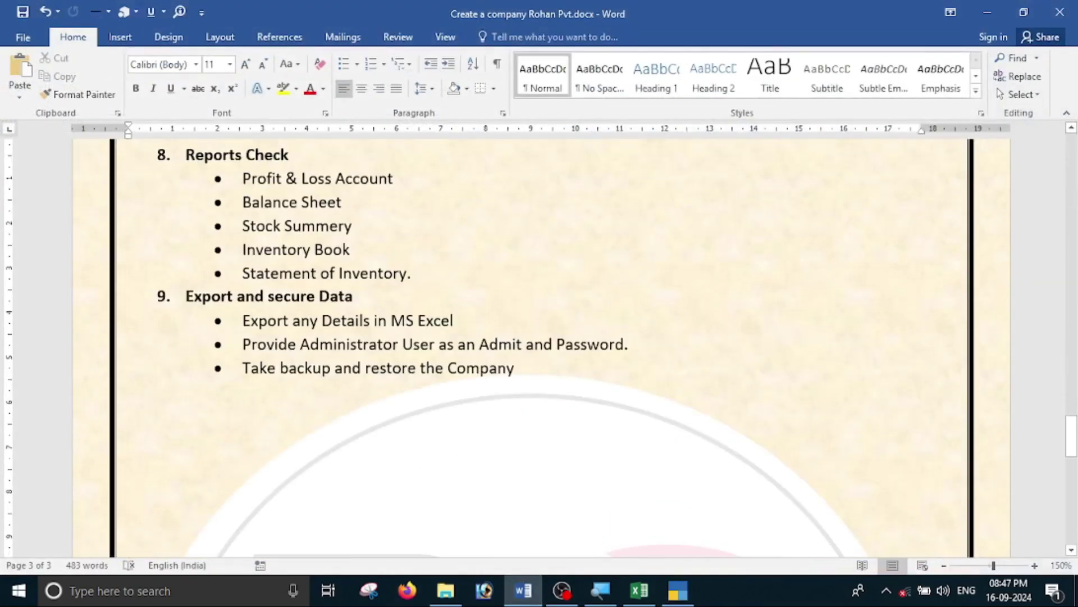
click(685, 591)
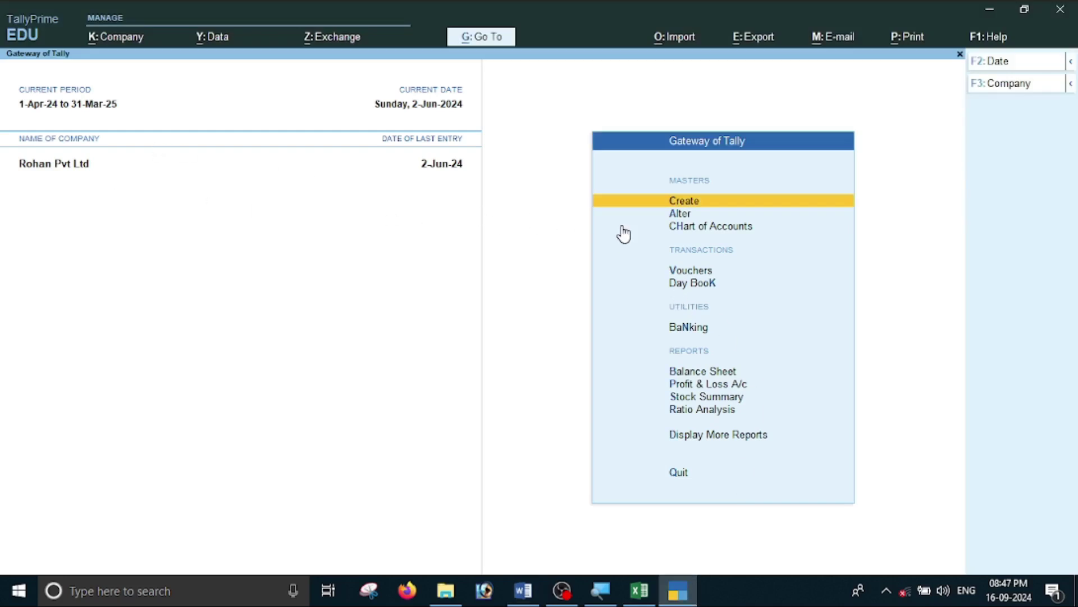
Delete the Rohan Pvt Ltd company from its Alter Company screen.
key(F3)
key(Up)
key(Up)
key(Up)
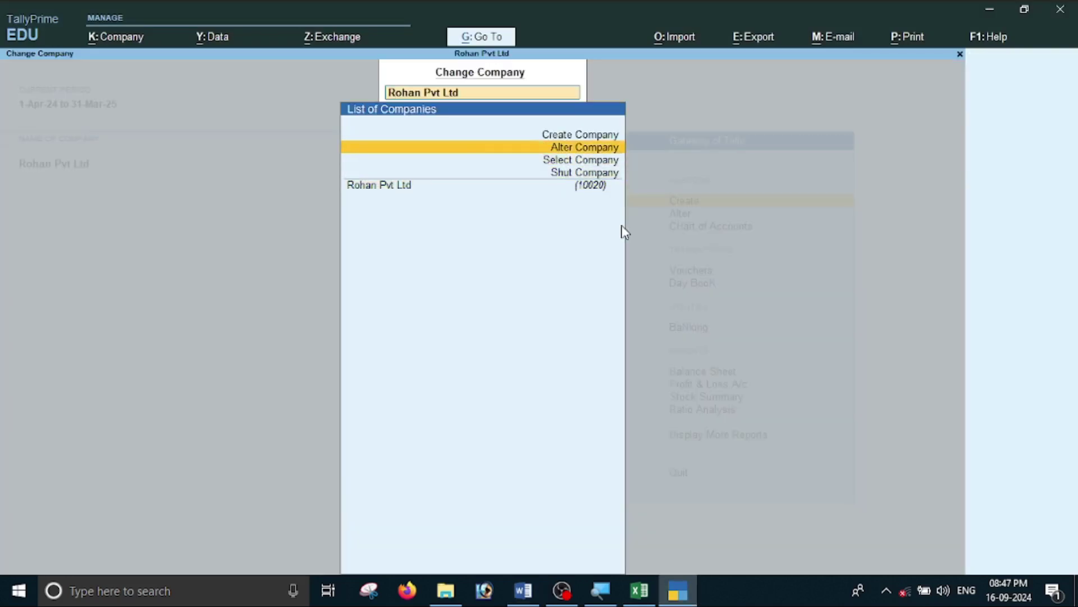
key(Return)
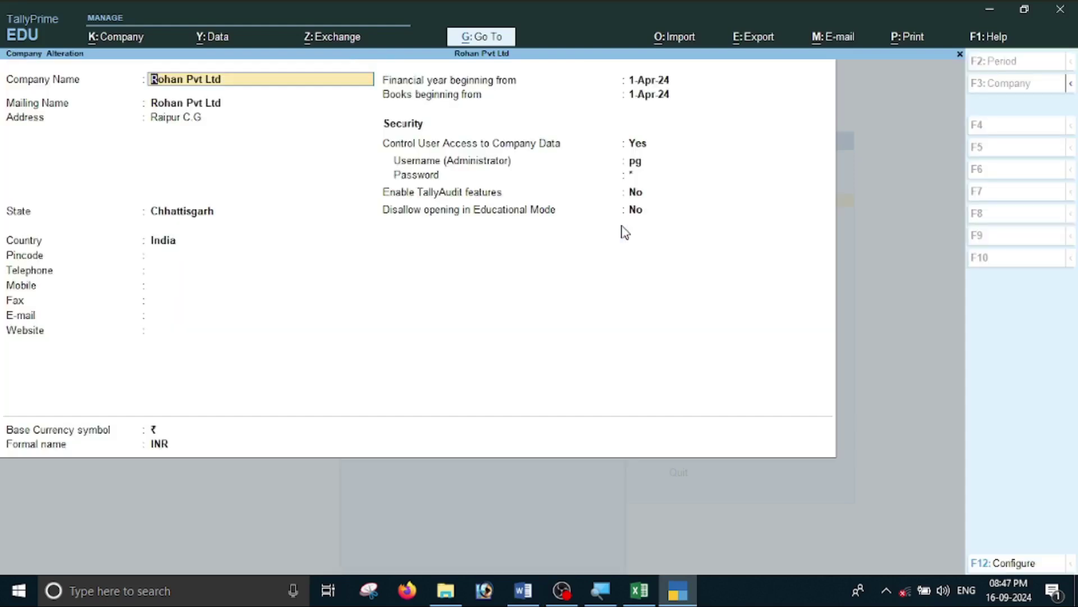
key(alt+d)
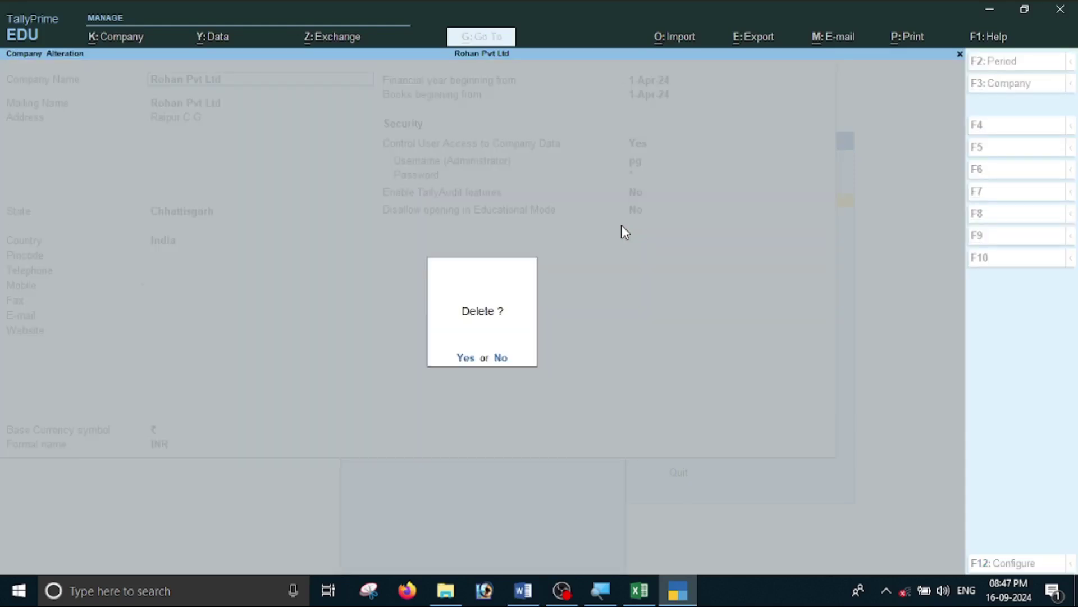
key(y)
key(y)
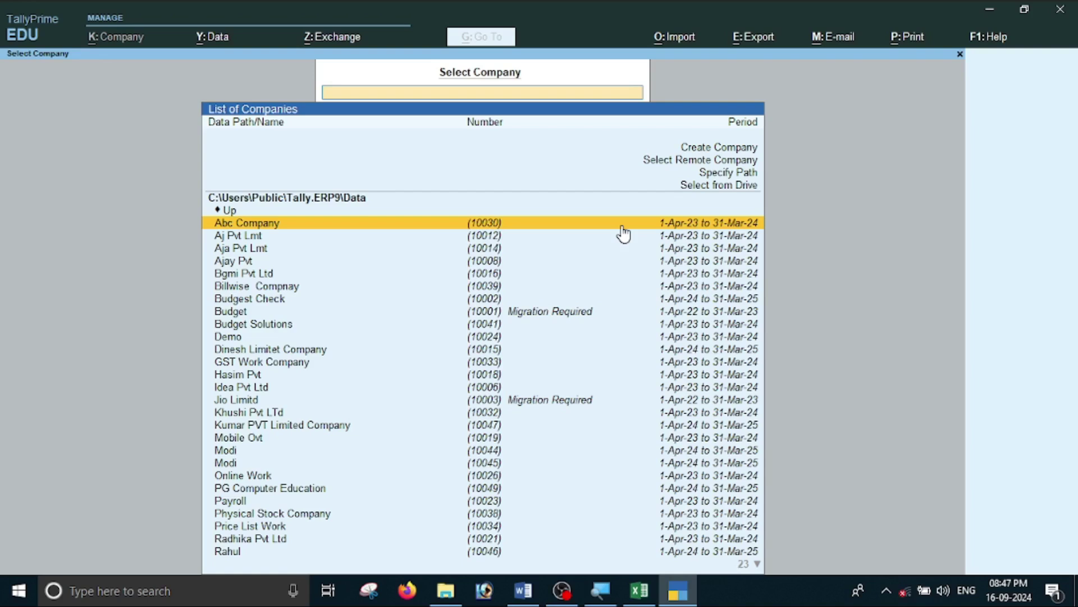
text(roh)
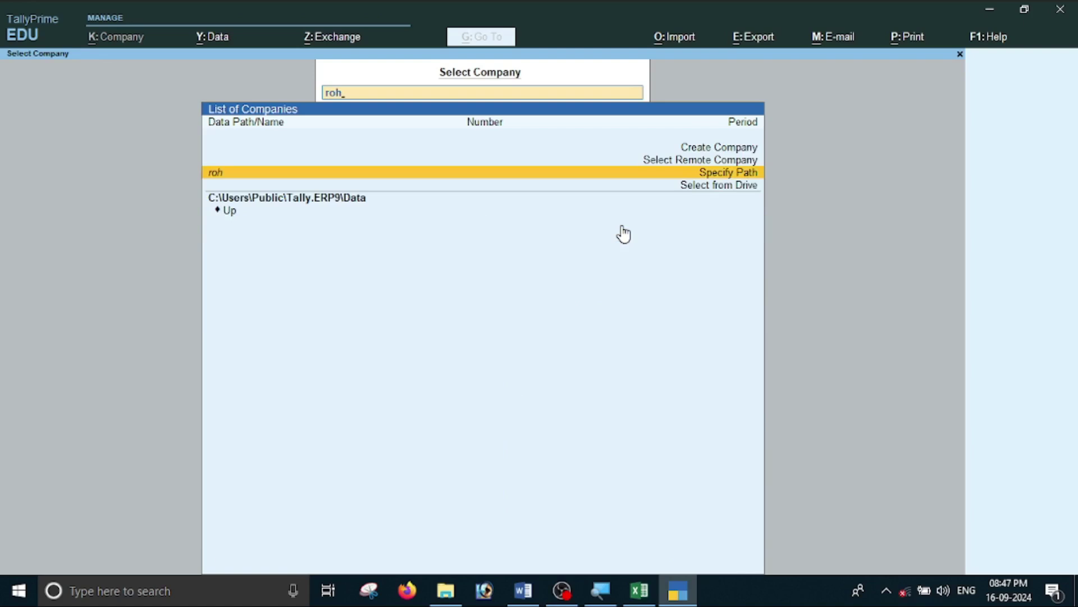
key(Escape)
key(Escape)
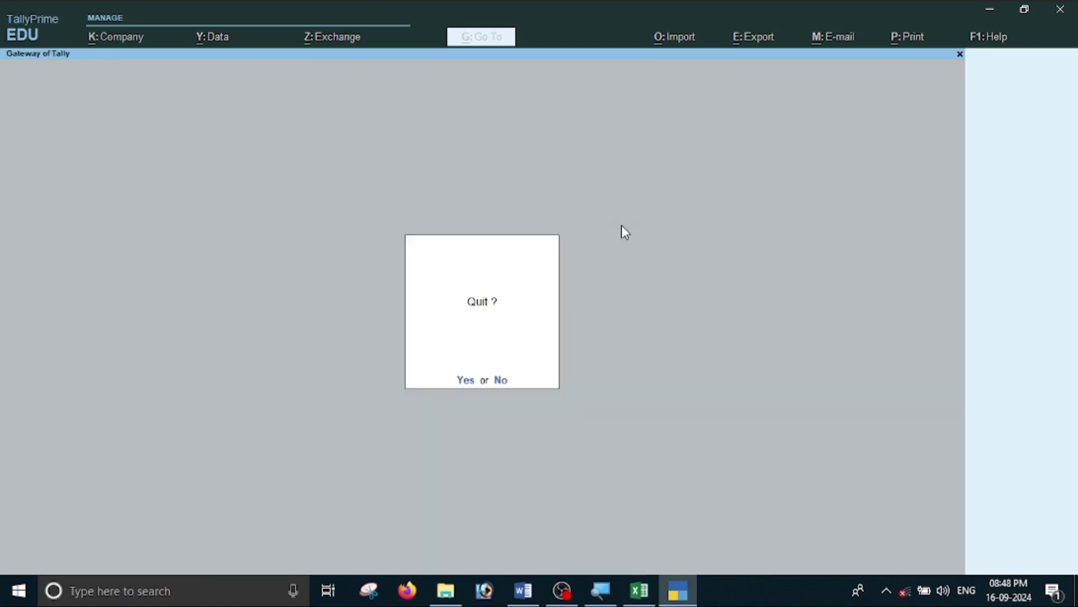
key(Escape)
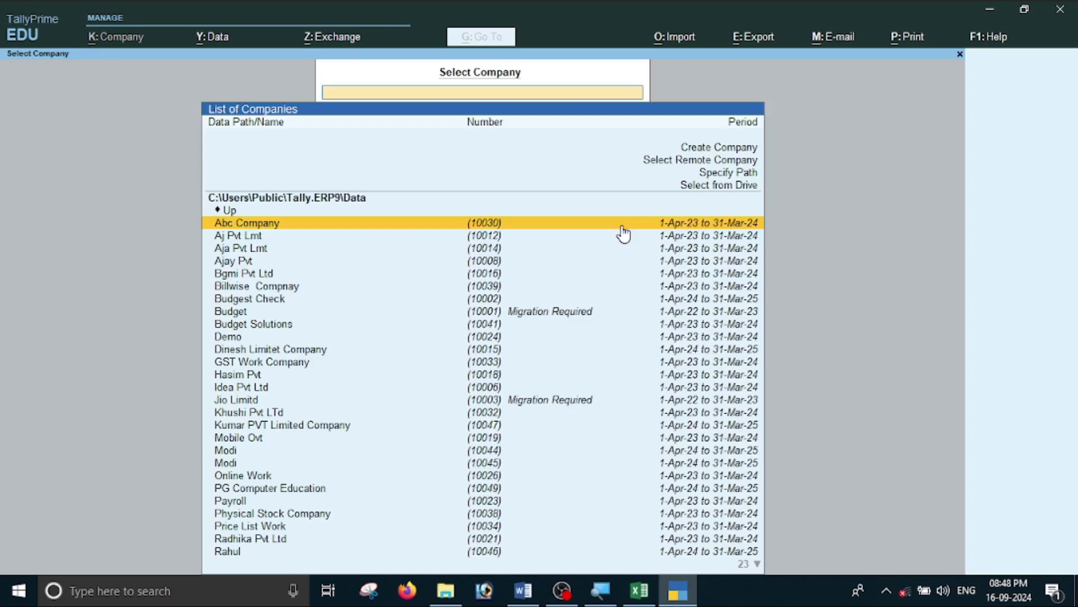
Load Aj Pvt Lmt from the company list.
key(Down)
key(Down)
key(Down)
key(Up)
key(Up)
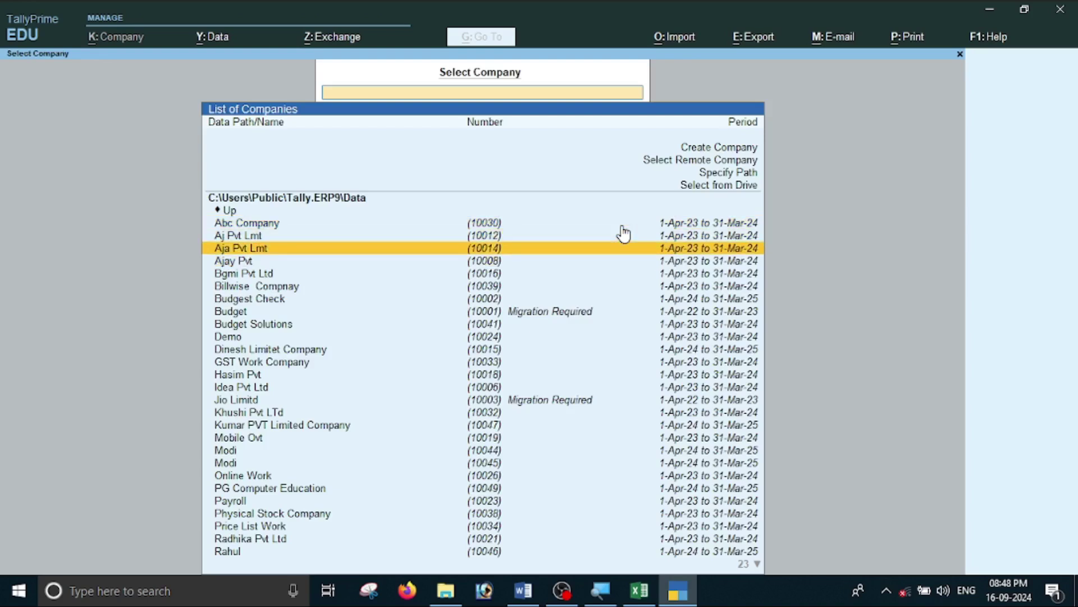
key(Return)
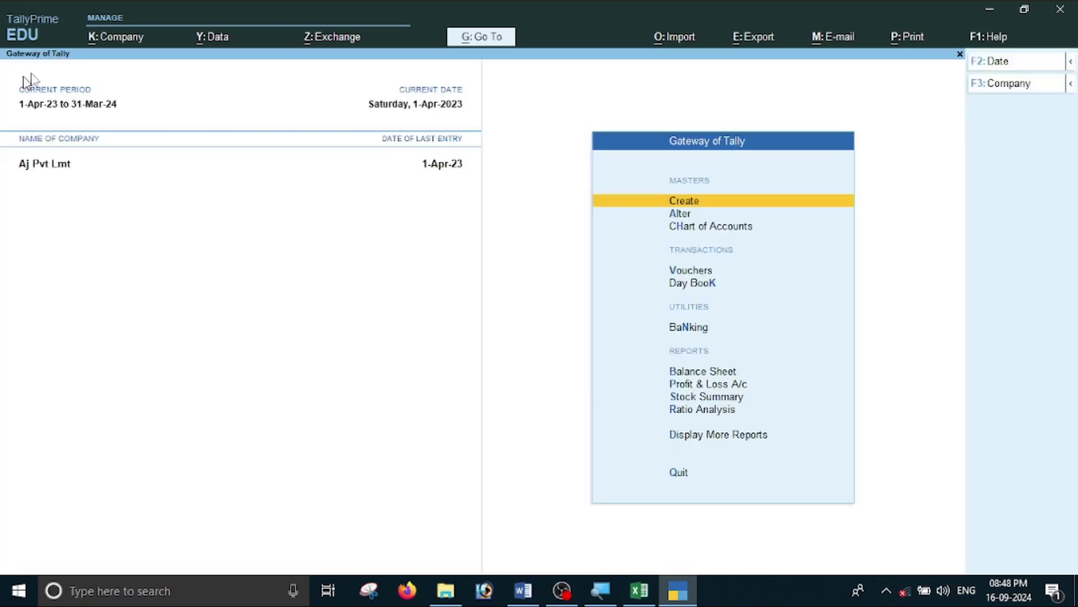
Restore Rohan Pvt Ltd (10020) from the backup in the Desktop's New folder.
click(219, 37)
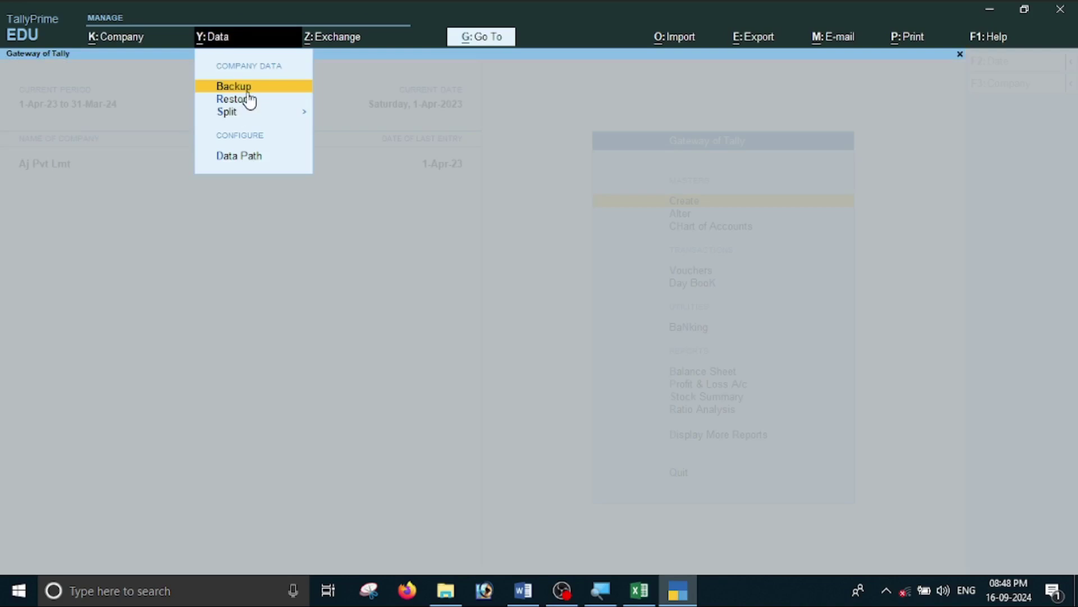
click(230, 99)
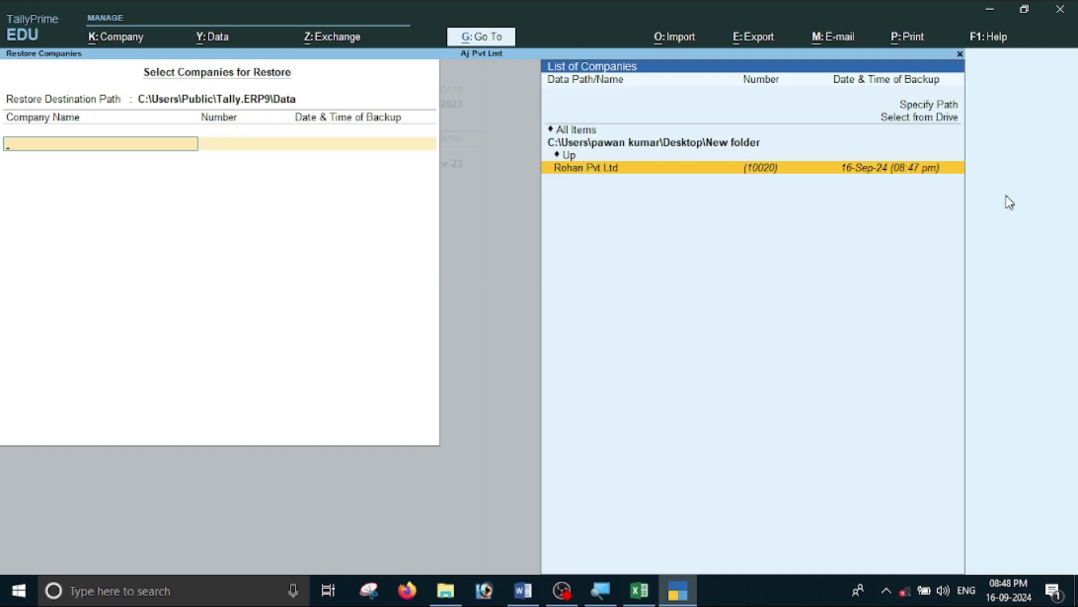
key(Up)
key(Up)
key(Up)
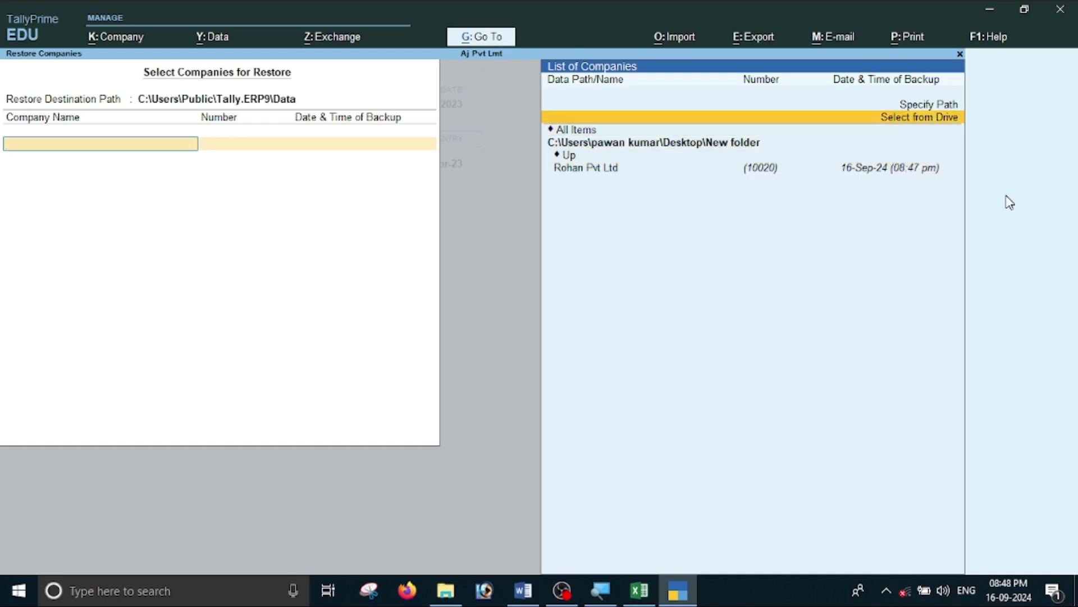
key(Return)
key(Down)
key(Down)
key(Down)
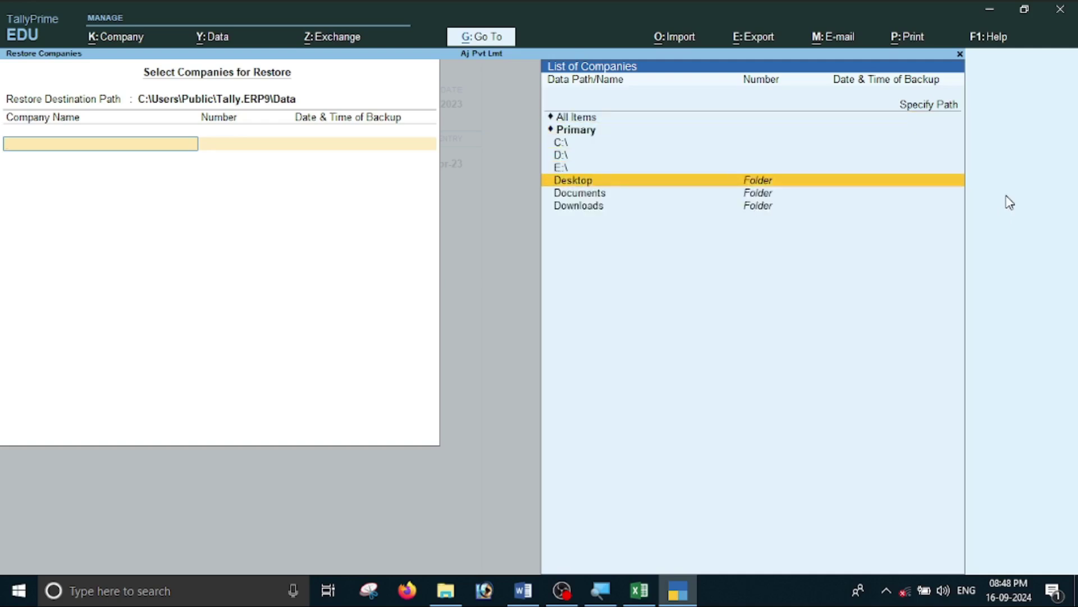
key(Return)
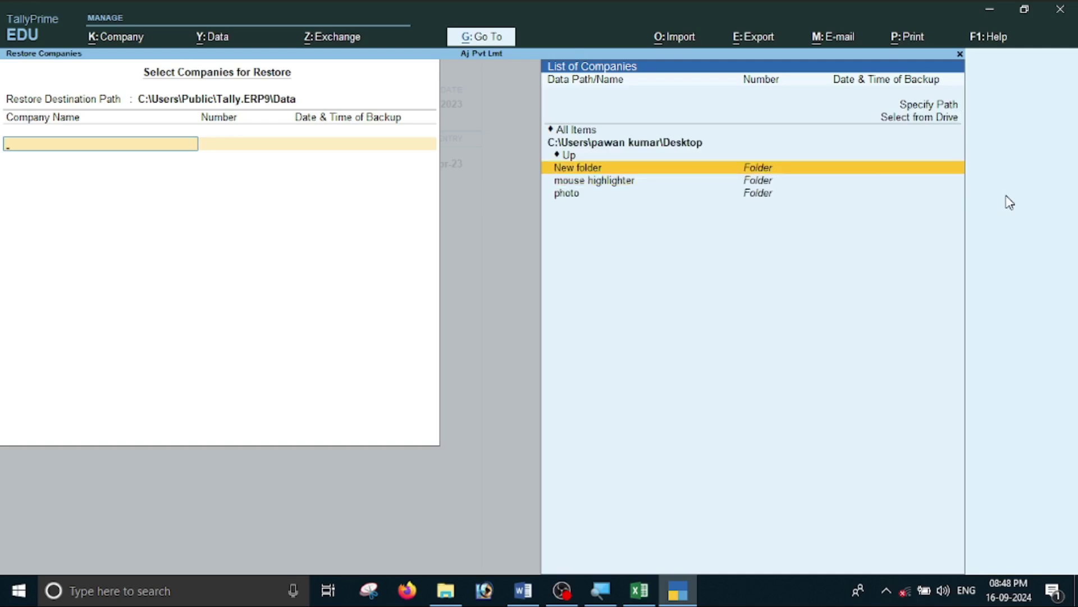
key(Return)
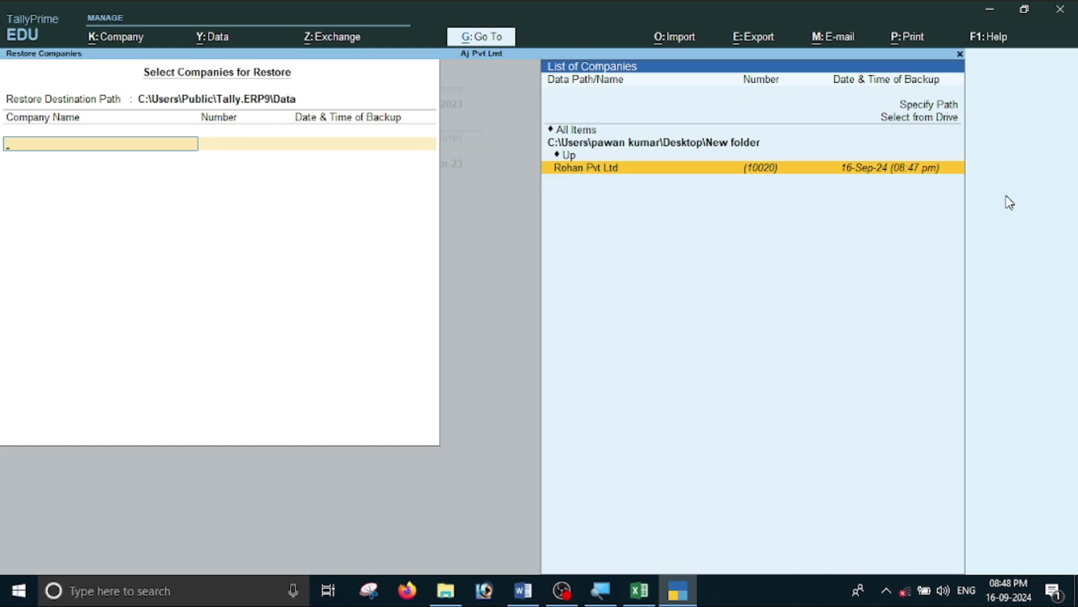
key(Return)
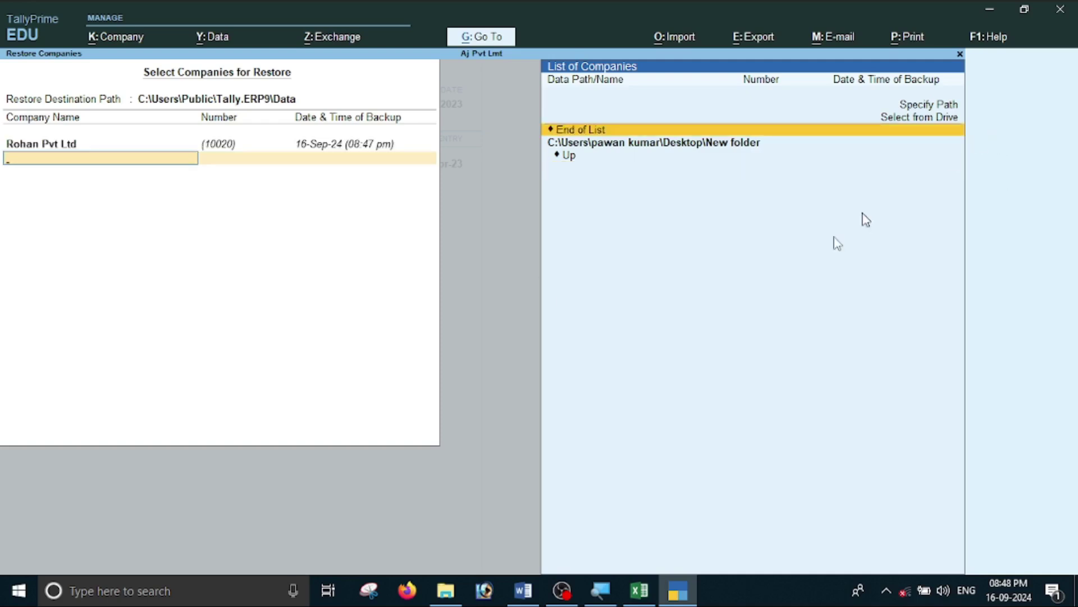
key(Return)
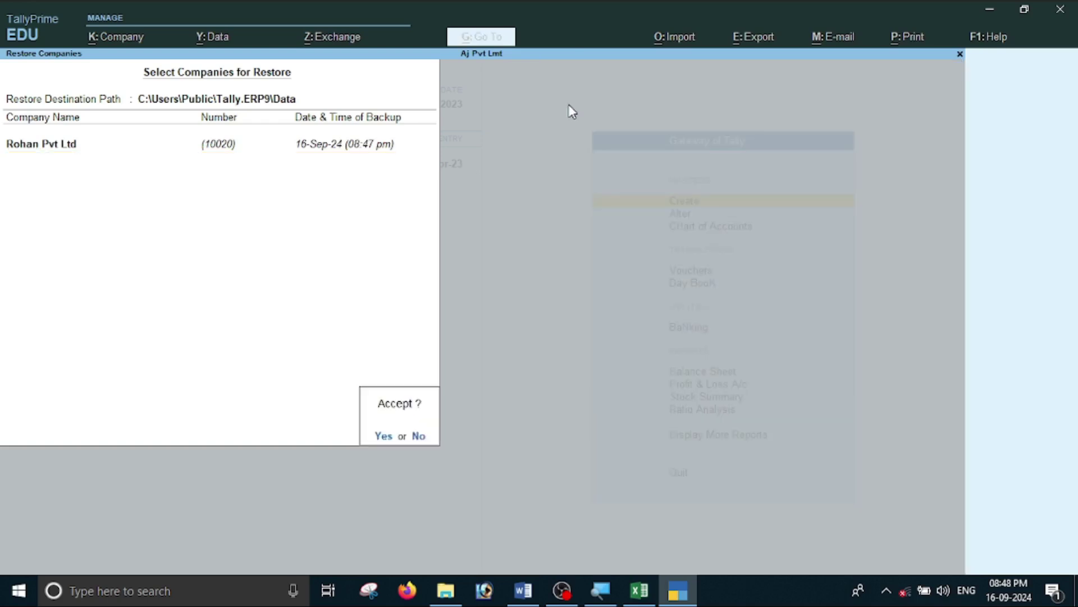
key(Return)
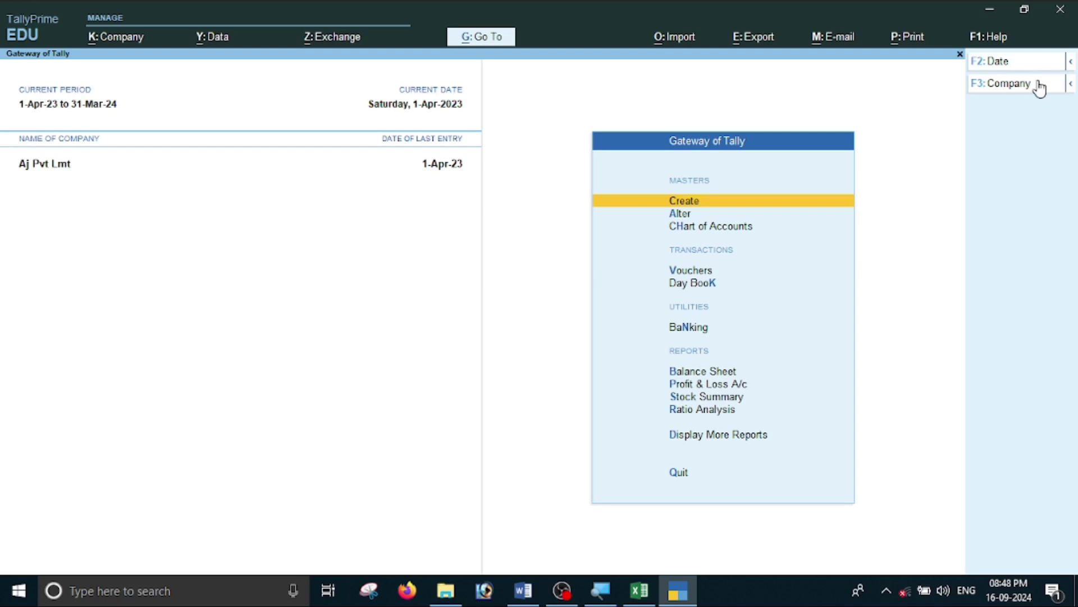
Pick Rohan Pvt Ltd in Select Company and enter the administrator username to log in.
click(1011, 91)
key(Up)
key(Up)
key(Up)
key(Down)
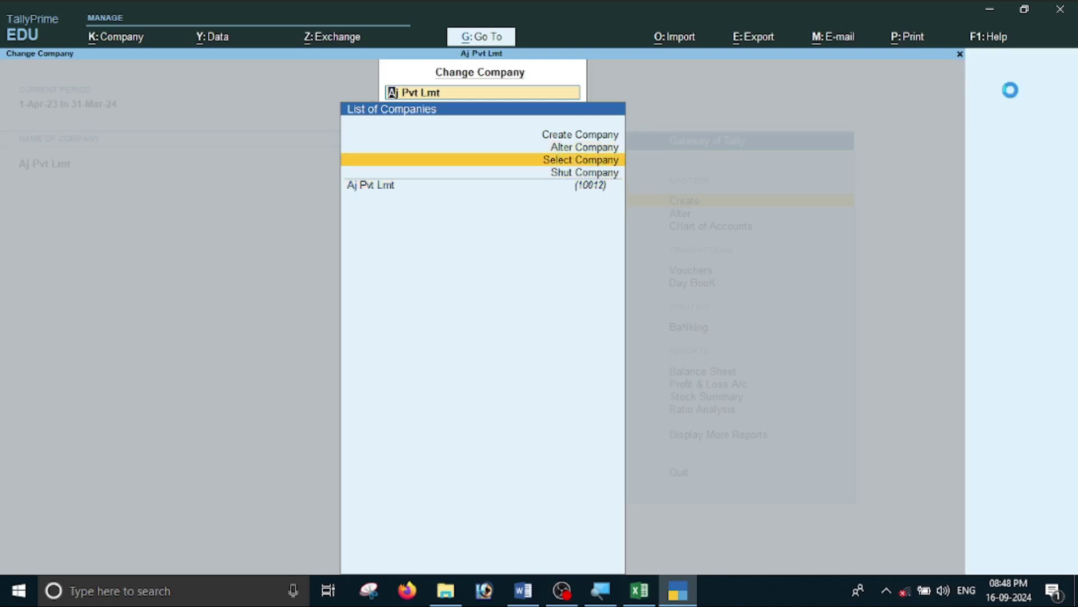
key(Return)
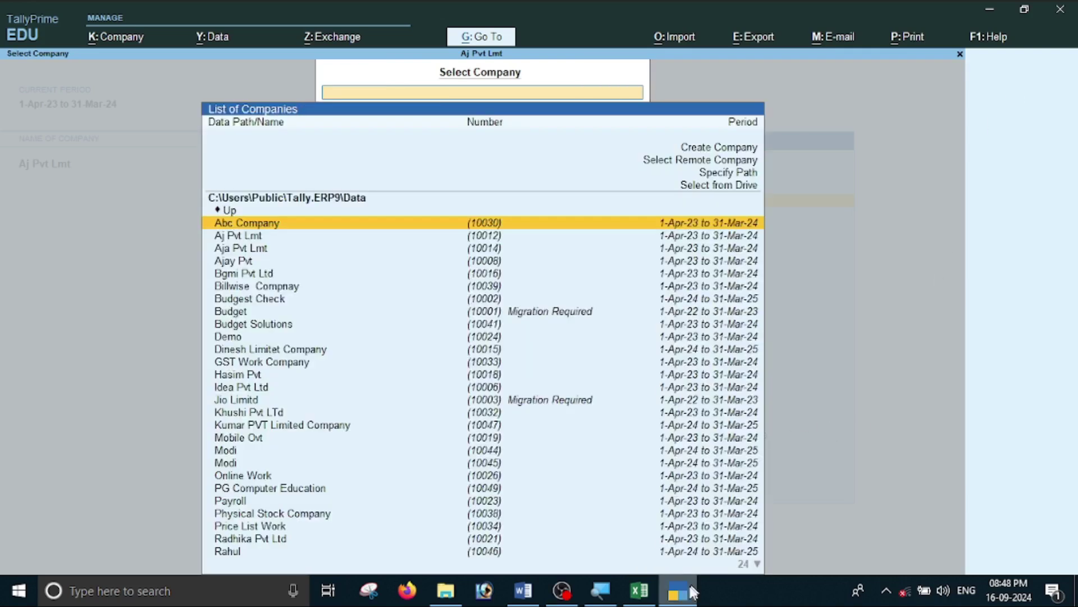
click(533, 589)
scroll(542, 348, up, 20)
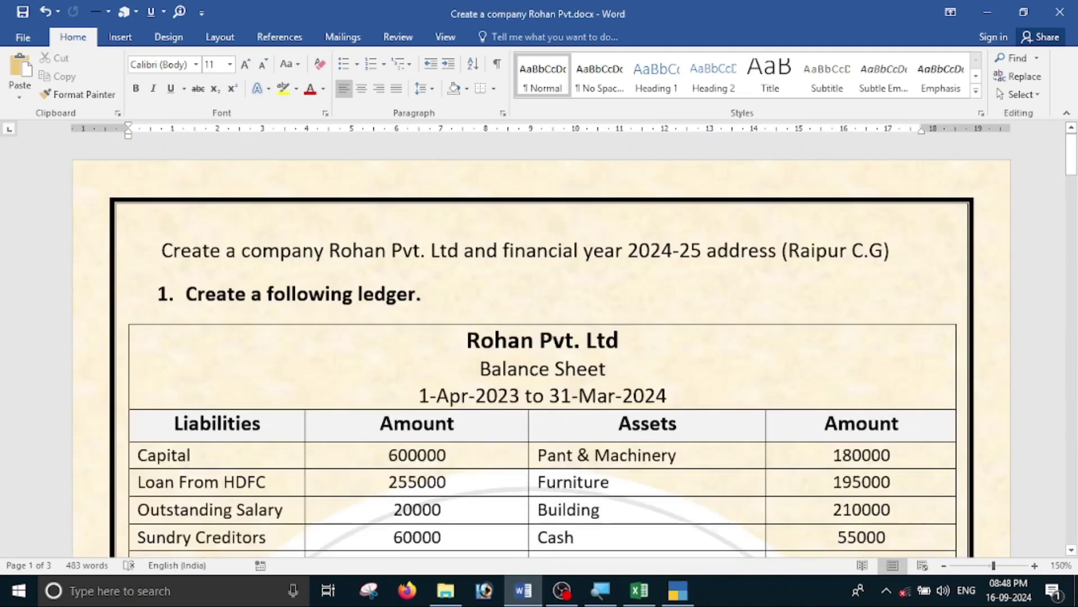
click(687, 575)
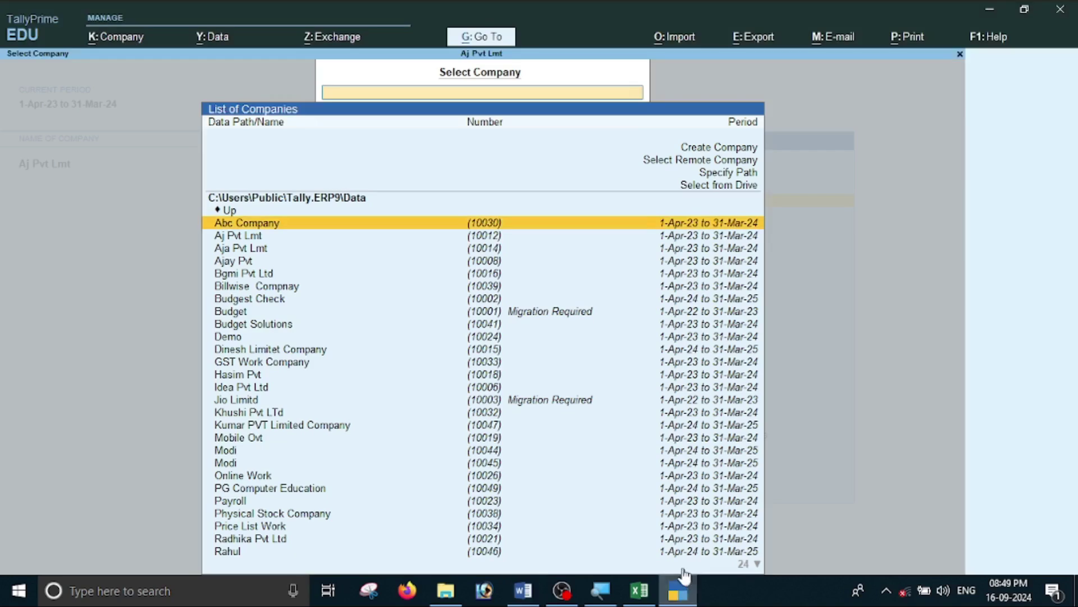
text(roh)
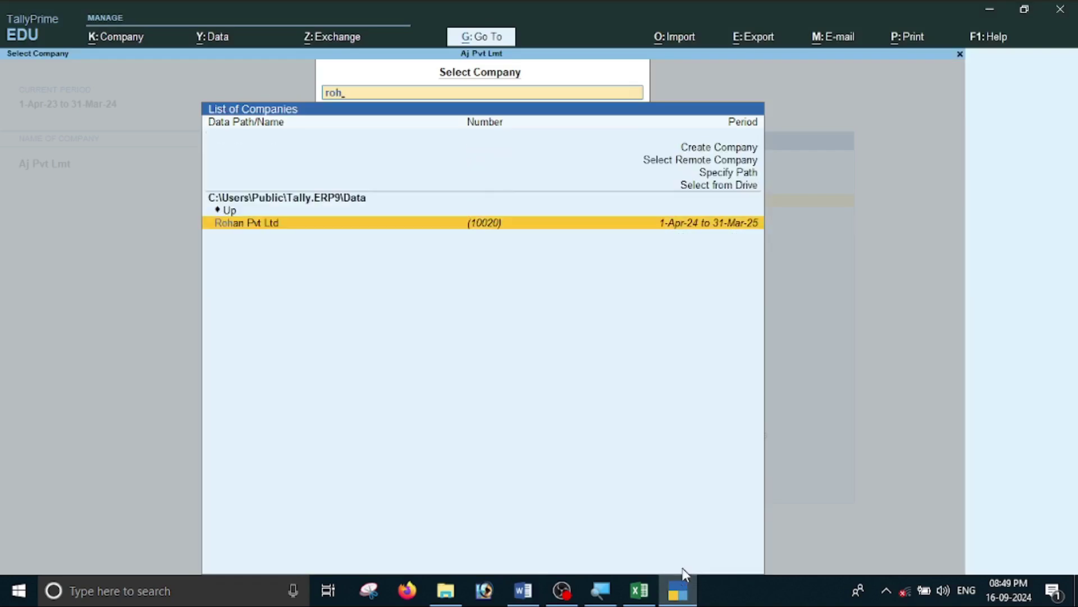
key(Return)
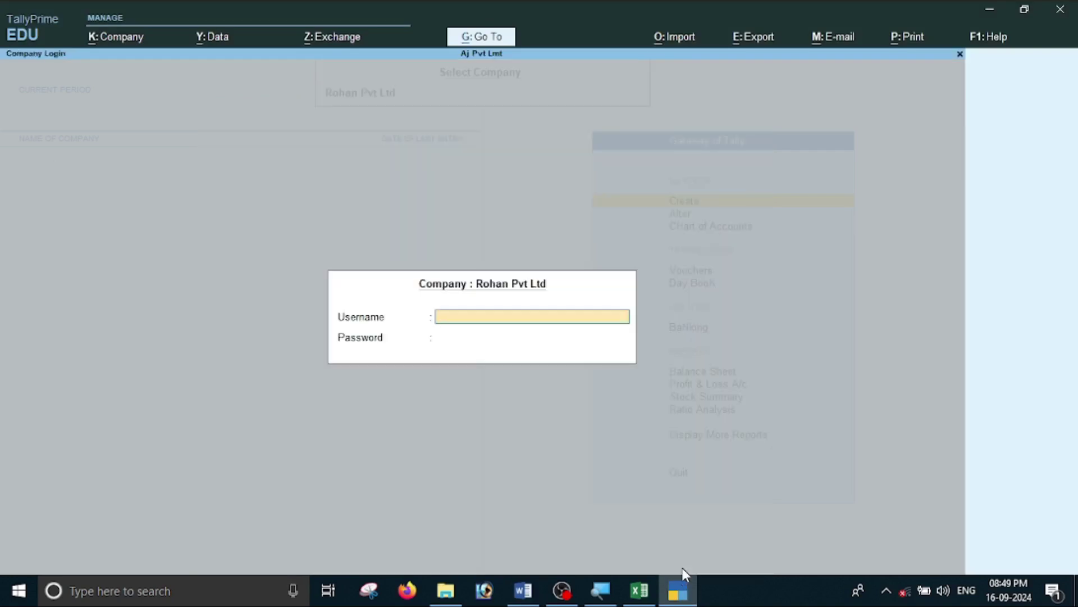
text(pg)
key(Return)
key(Return)
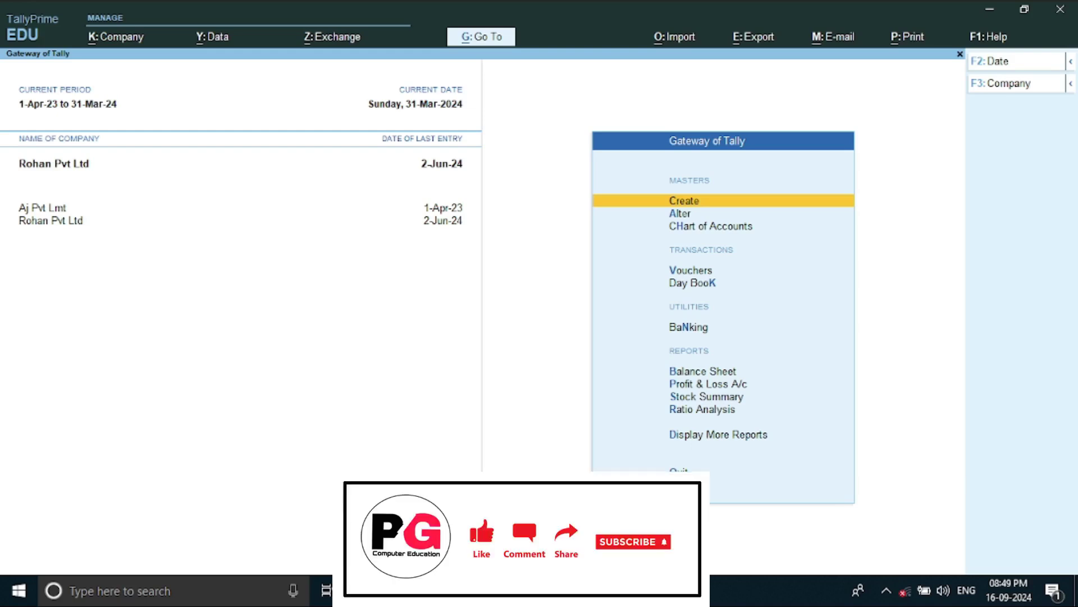
Scroll Word to item 9 and click below 'Take backup and restore the Company'.
key(alt+Tab)
scroll(541, 348, down, 20)
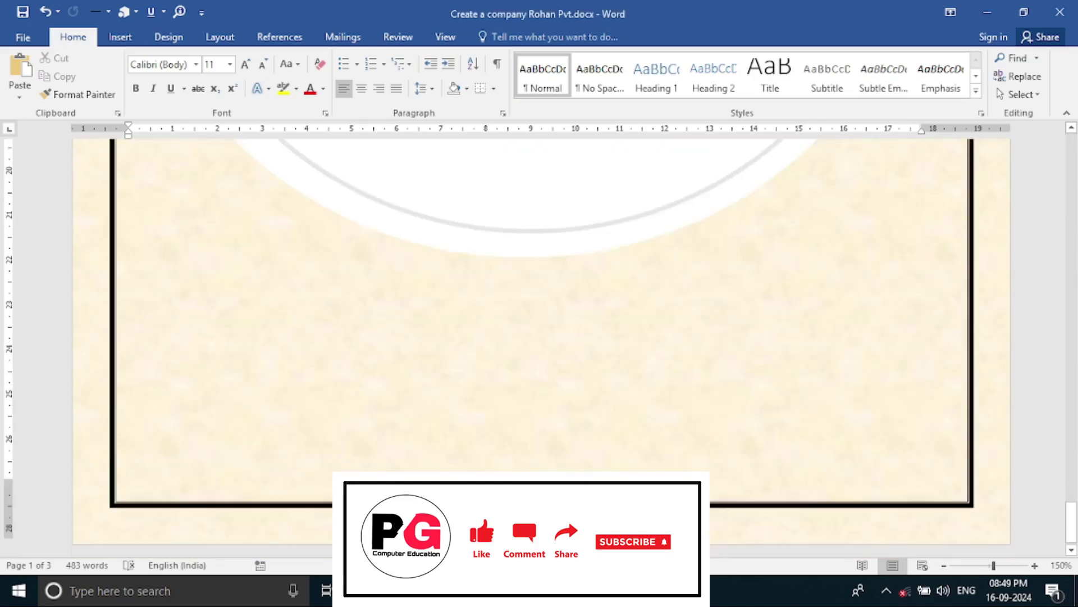
scroll(489, 301, up, 10)
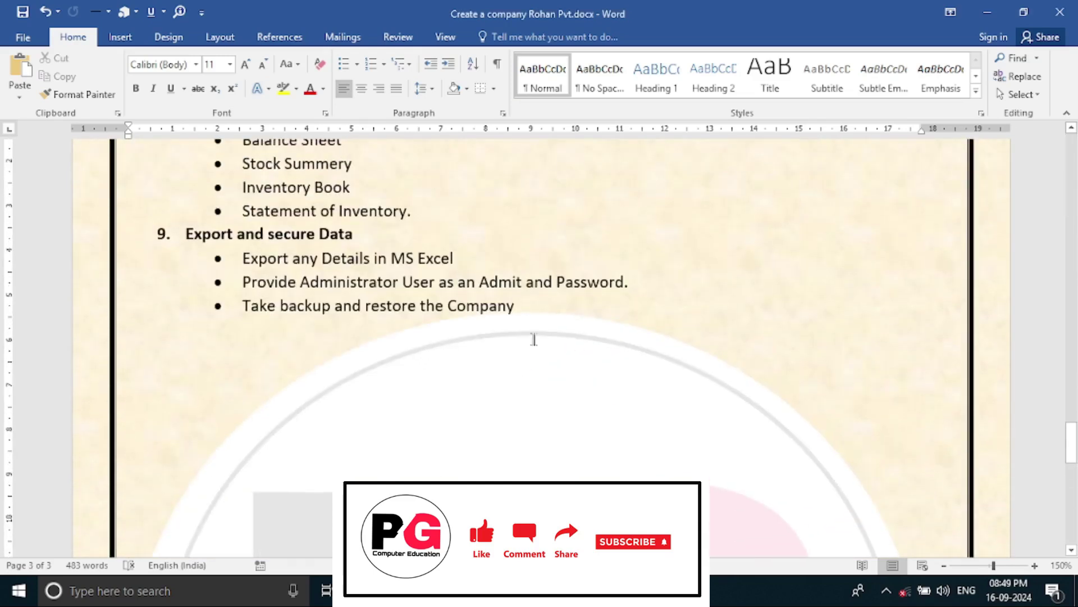
scroll(582, 369, up, 1)
click(584, 369)
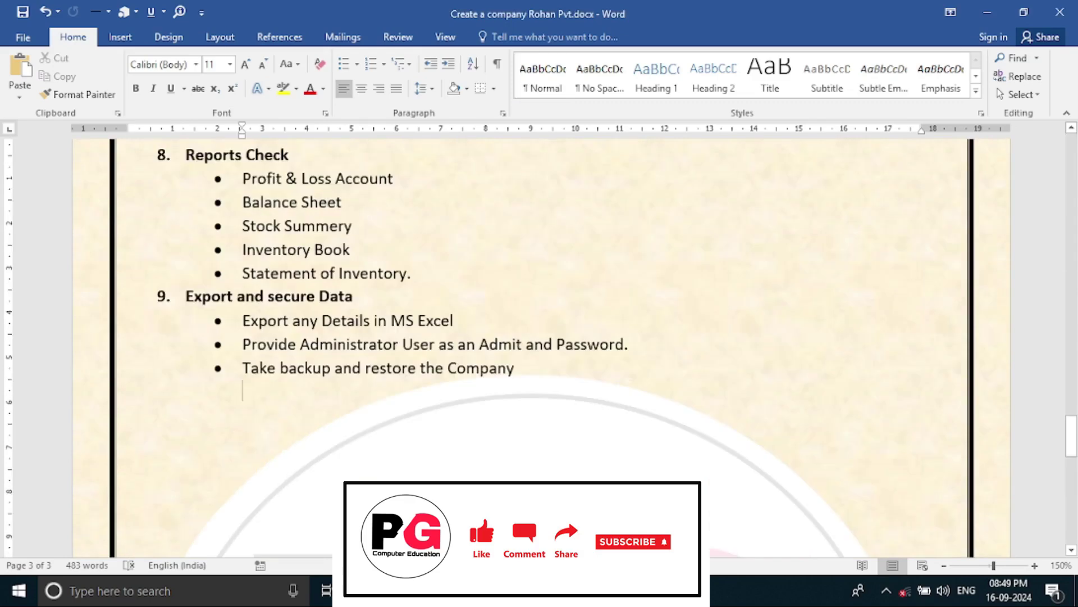